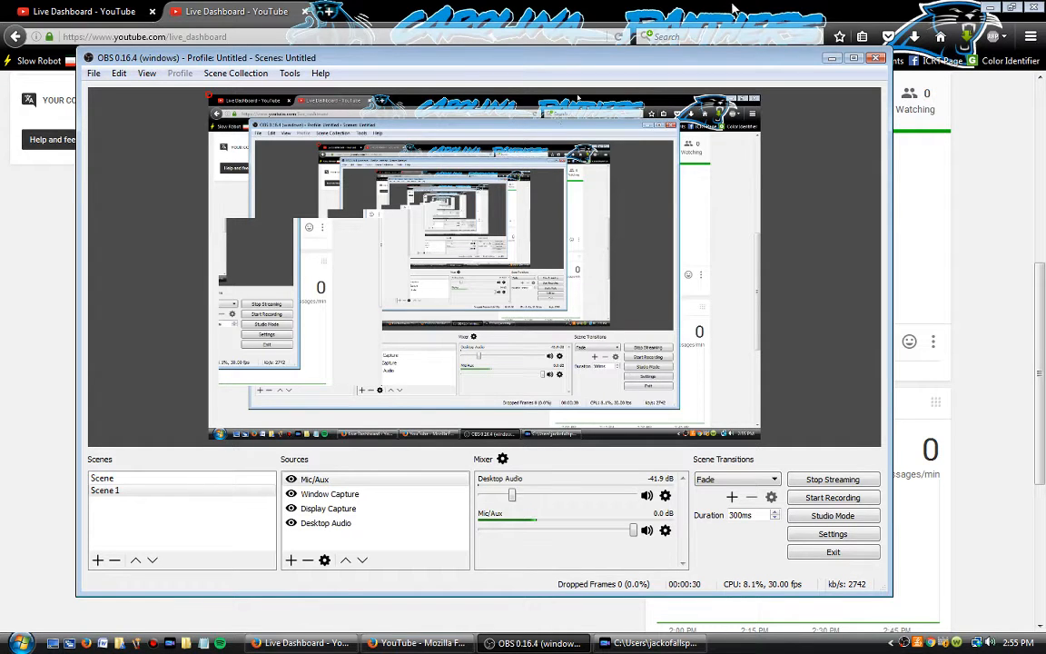
# Minimize OBS and switch to the West Coast Builders Q&A project in PowerDirector
pyautogui.click(832, 59)
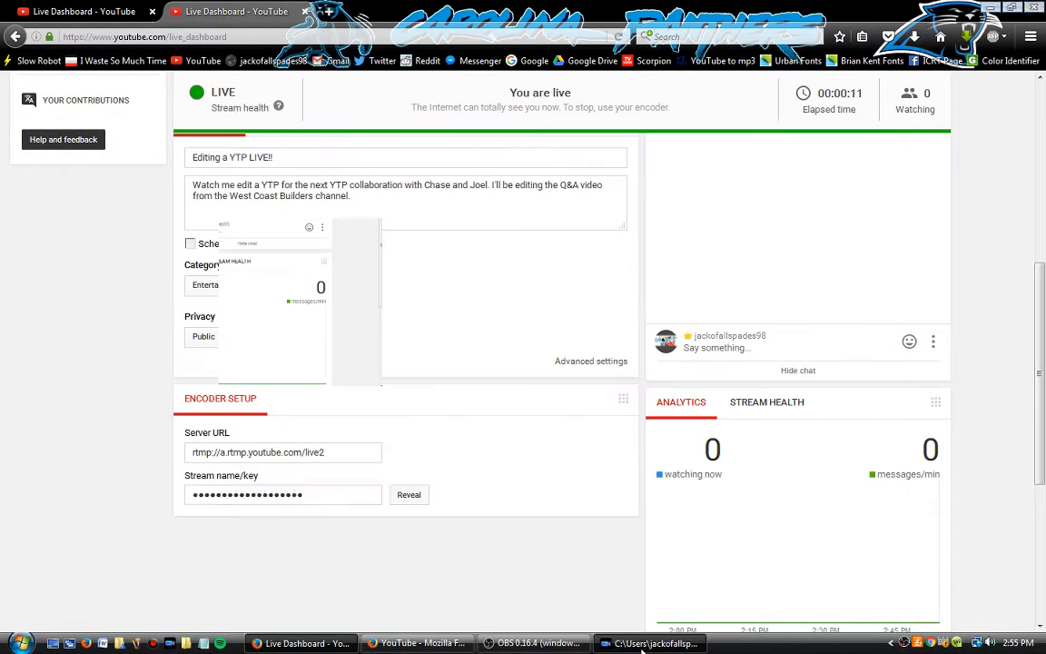
pyautogui.hotkey('alt', 'Tab')
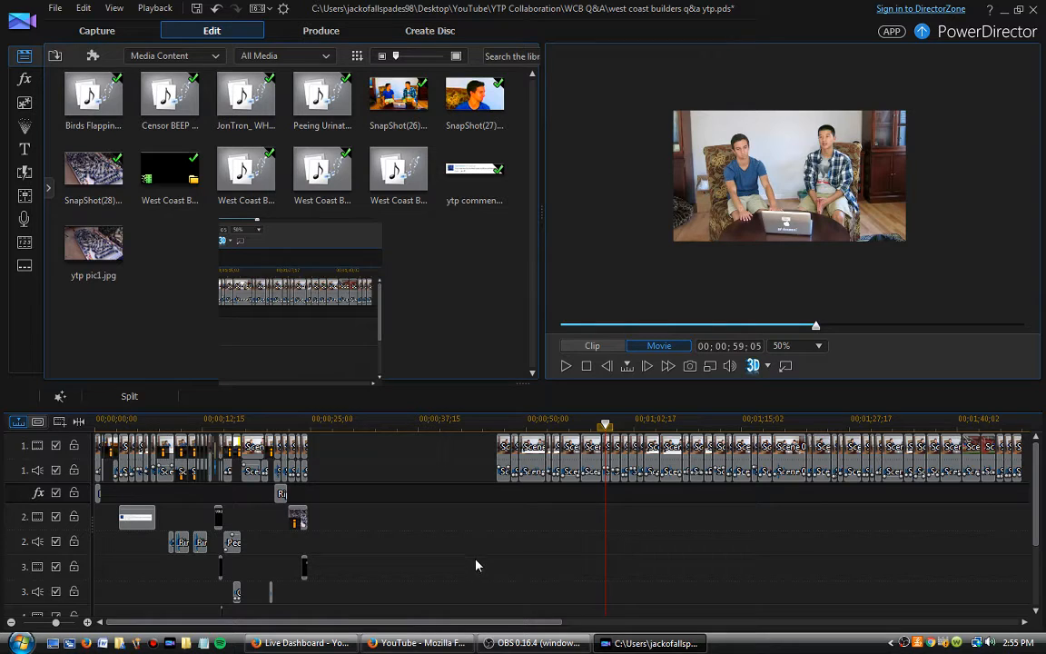
# Switch to OBS, remove the Window Capture source from Scene 1, and minimize OBS again
pyautogui.click(526, 643)
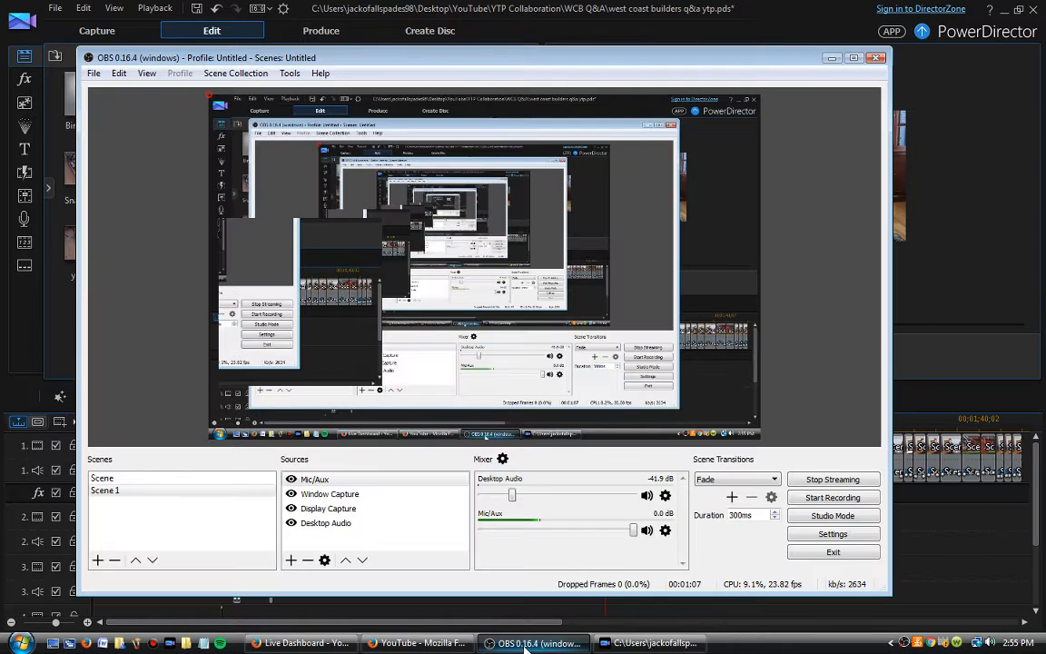
pyautogui.click(329, 493)
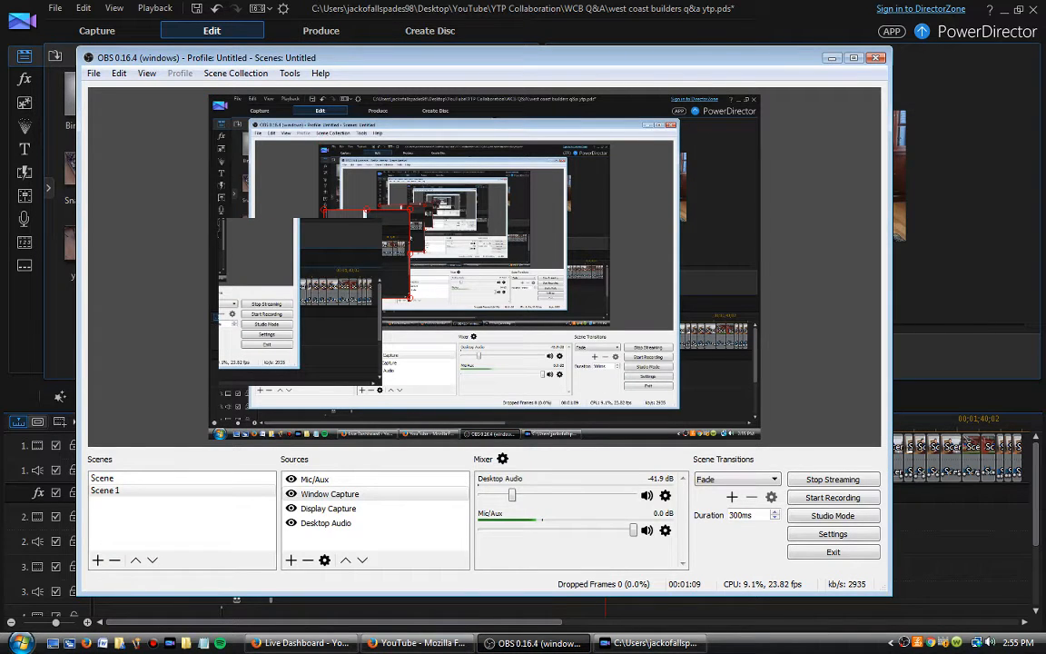
pyautogui.click(354, 495)
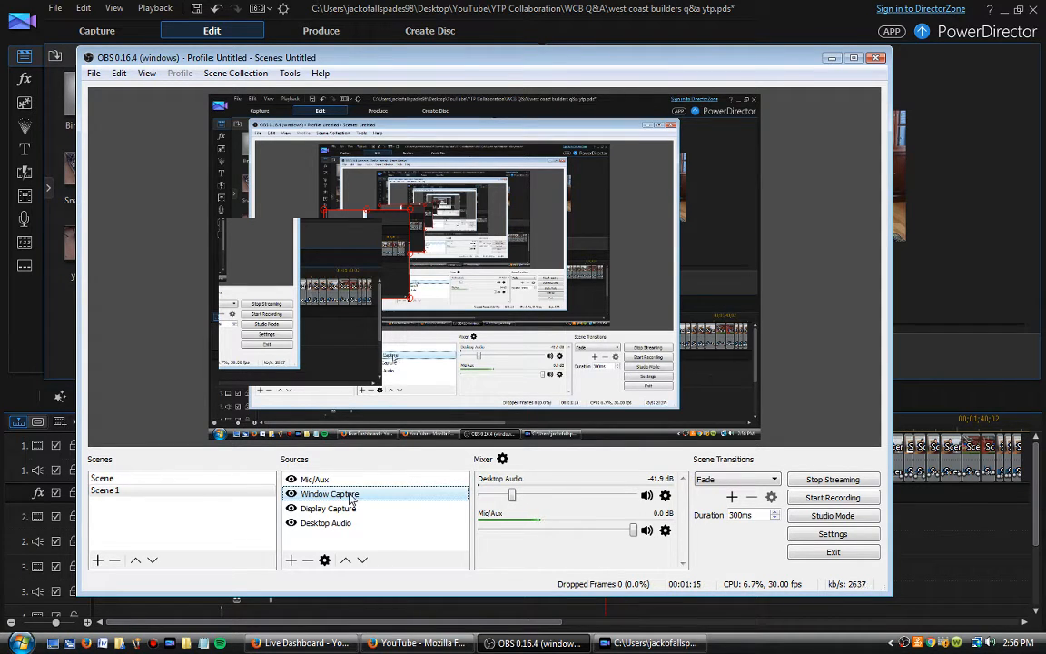
pyautogui.press('Delete')
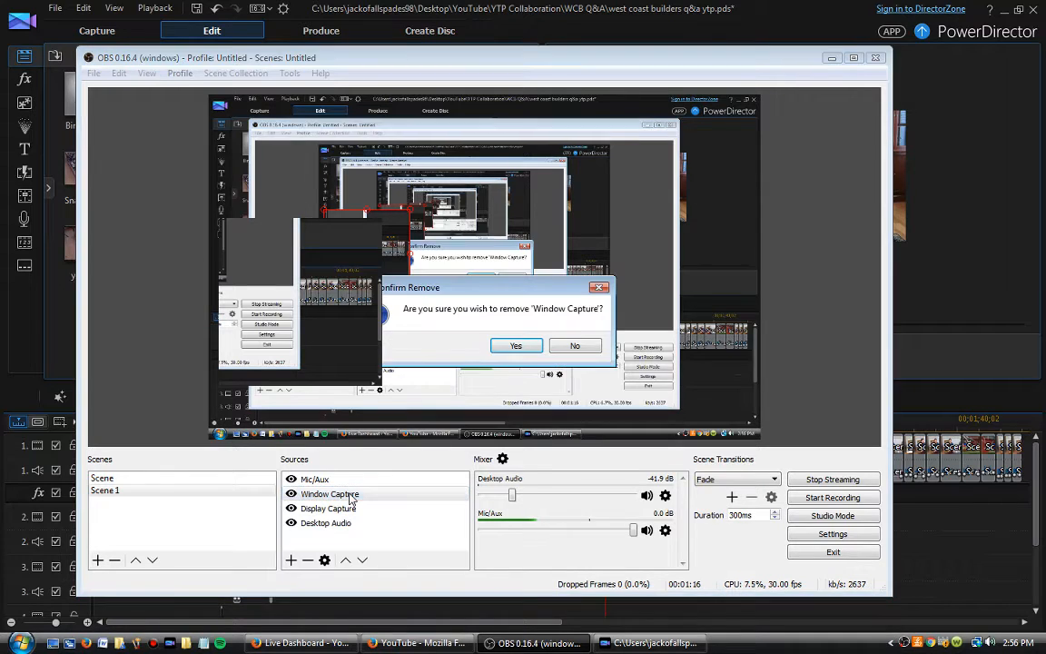
pyautogui.click(515, 348)
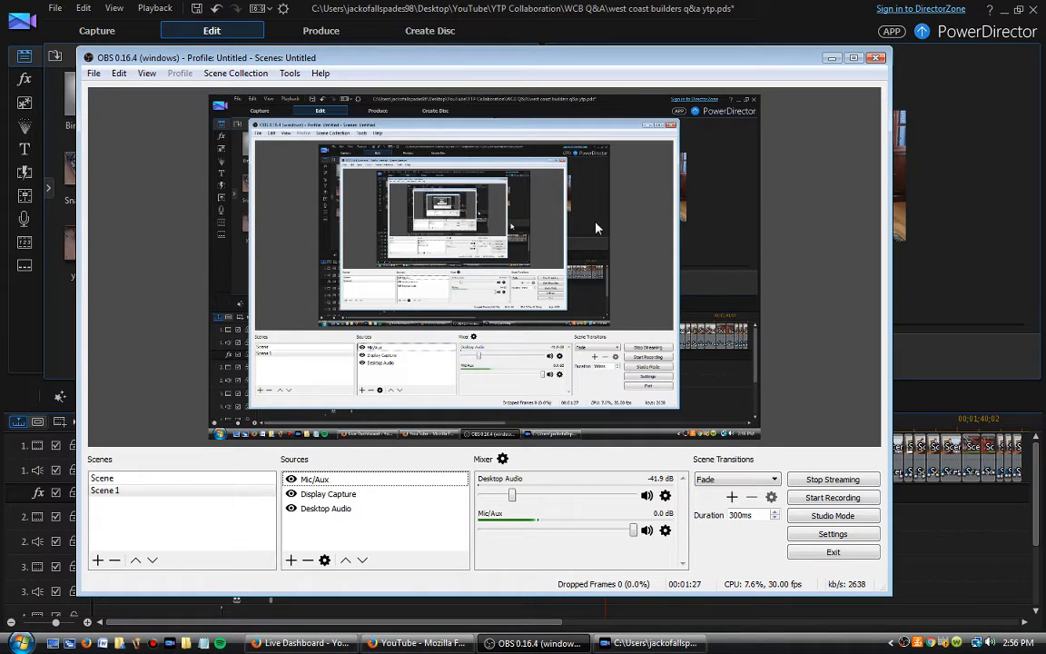
pyautogui.click(832, 59)
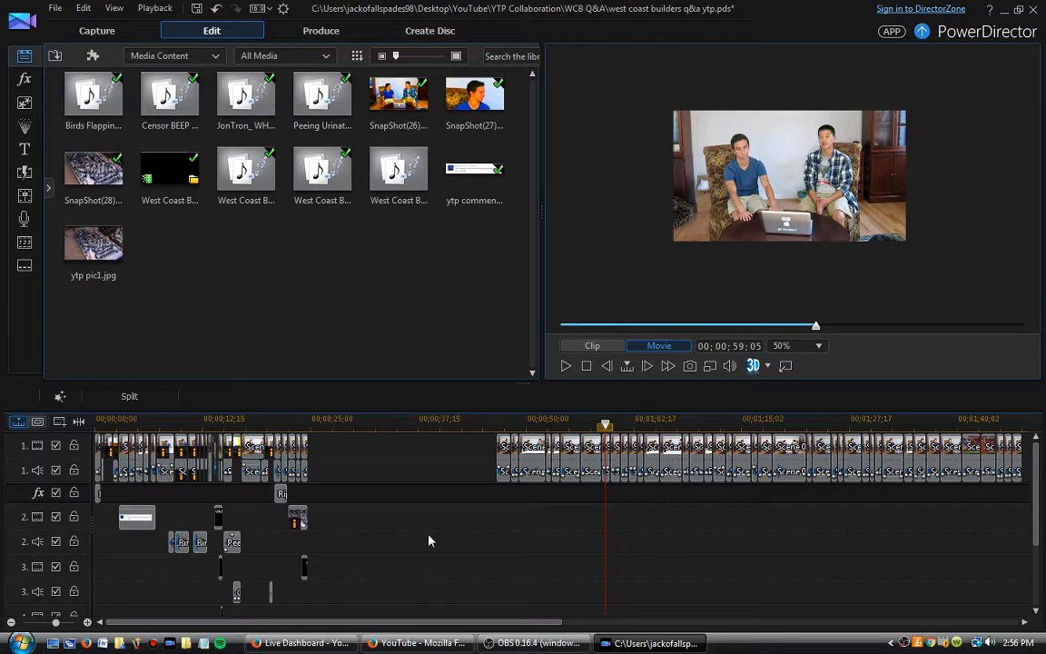
# Close the stream's separate chat window in Firefox and check the live preview on the YouTube Live Dashboard
pyautogui.click(420, 643)
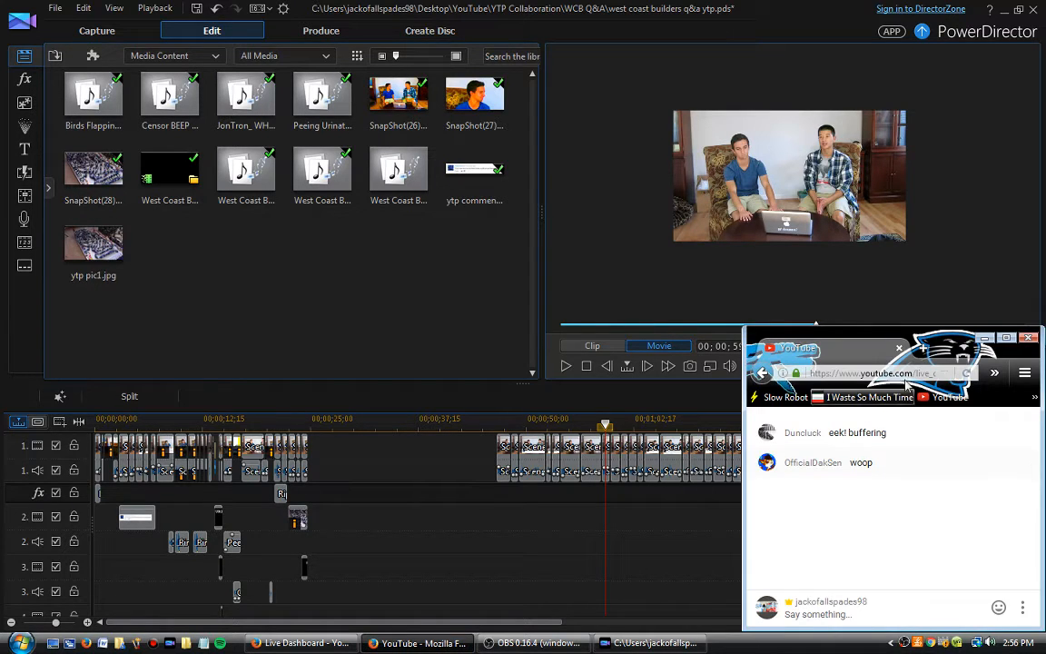
pyautogui.click(1027, 338)
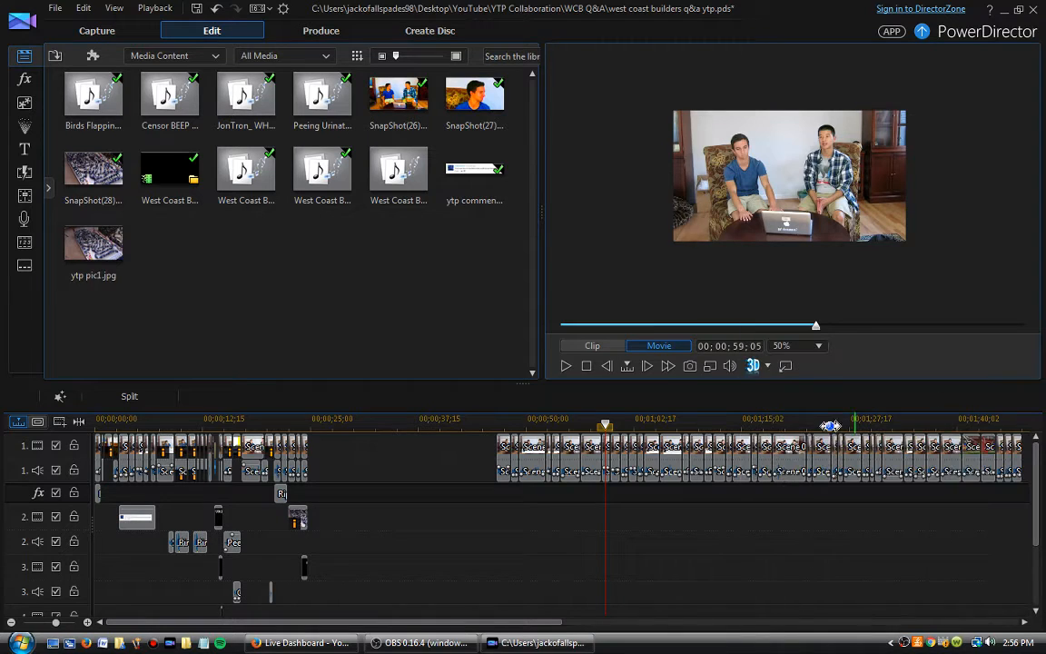
pyautogui.click(303, 643)
pyautogui.scroll(5, 511, 418)
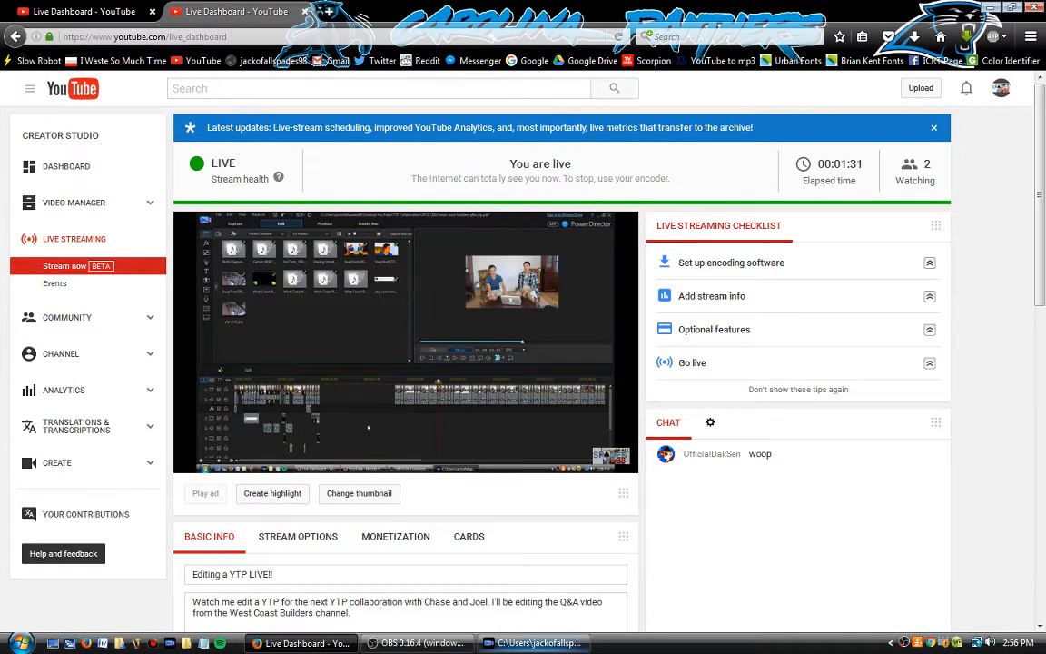
# Switch back to PowerDirector and set the preview zoom to Fit
pyautogui.click(550, 646)
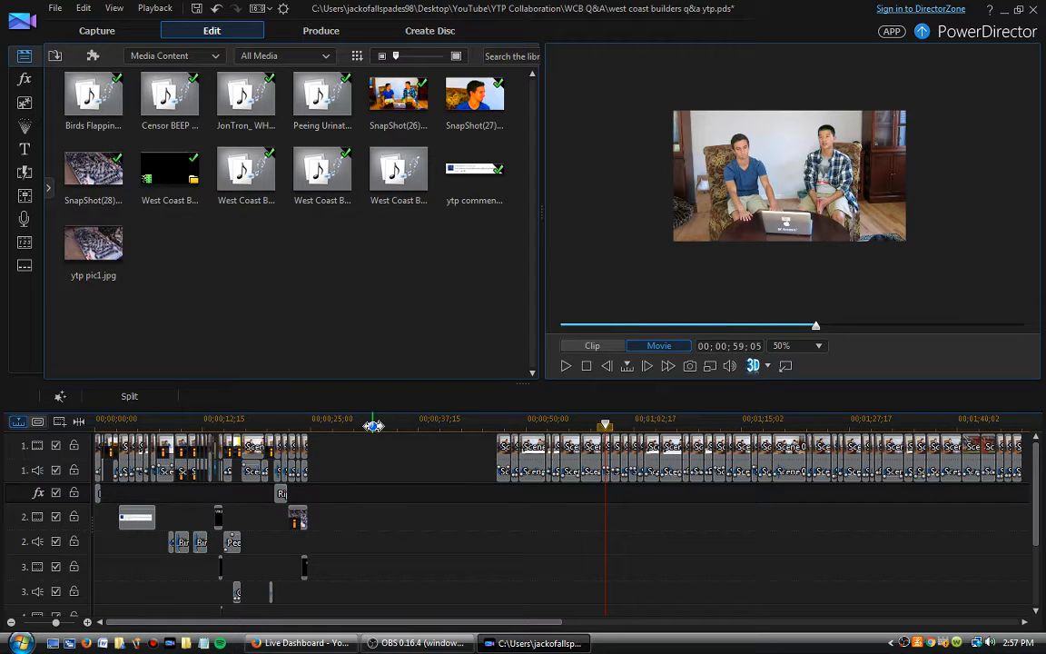
pyautogui.click(817, 346)
pyautogui.click(786, 361)
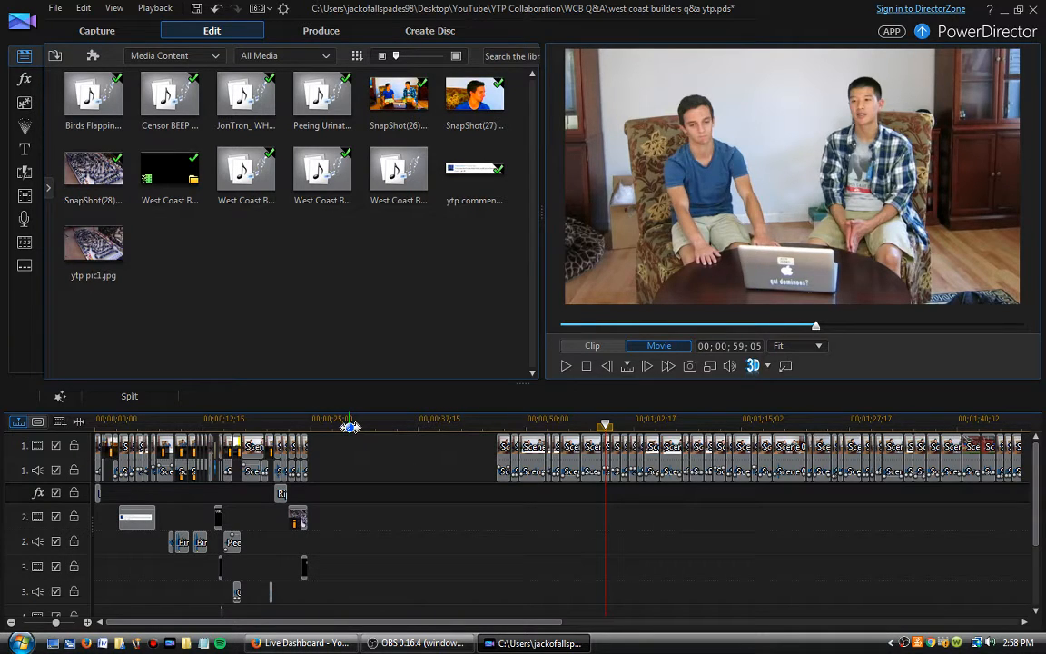
# Play the movie from the start of the timeline through the already edited section, then pause it
pyautogui.moveTo(350, 426); pyautogui.dragTo(435, 434)
pyautogui.moveTo(412, 432); pyautogui.dragTo(341, 429)
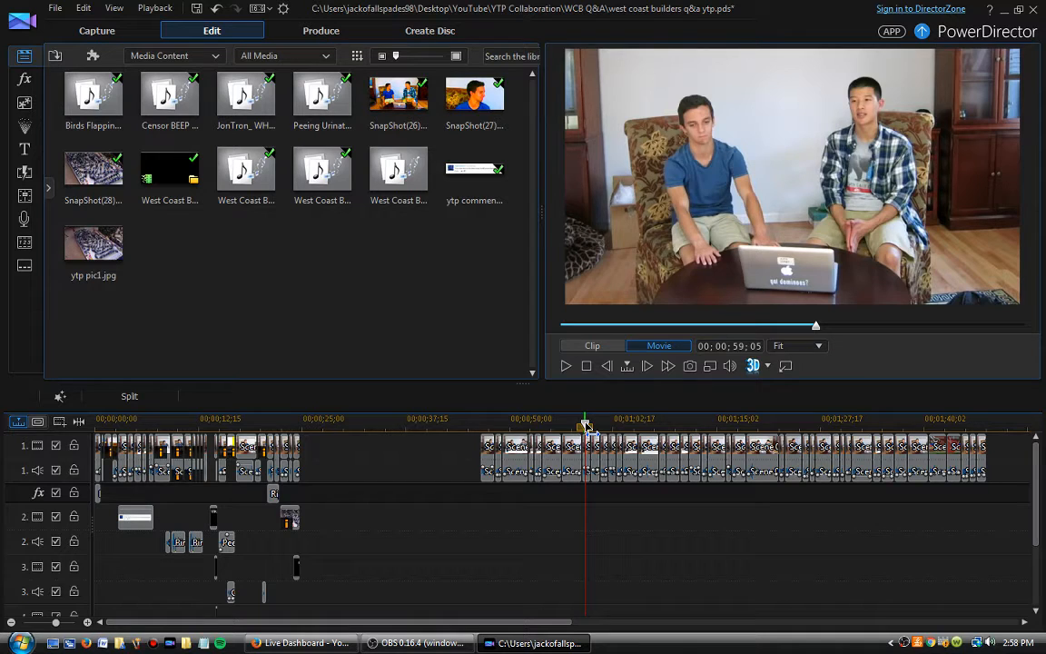
pyautogui.moveTo(586, 425); pyautogui.dragTo(80, 384)
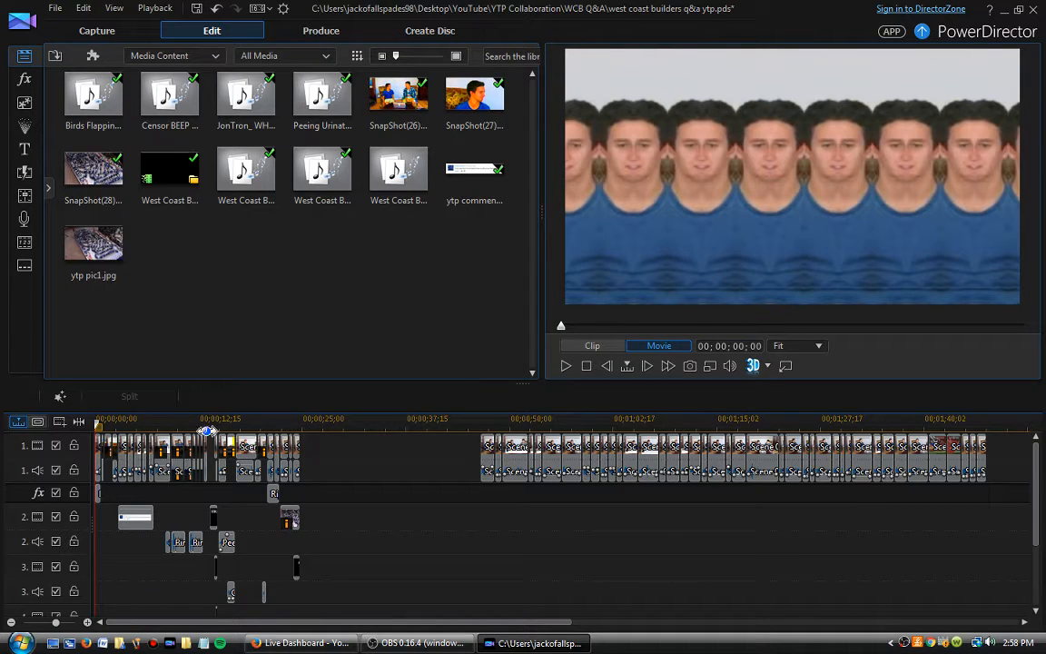
pyautogui.moveTo(221, 420); pyautogui.dragTo(636, 419)
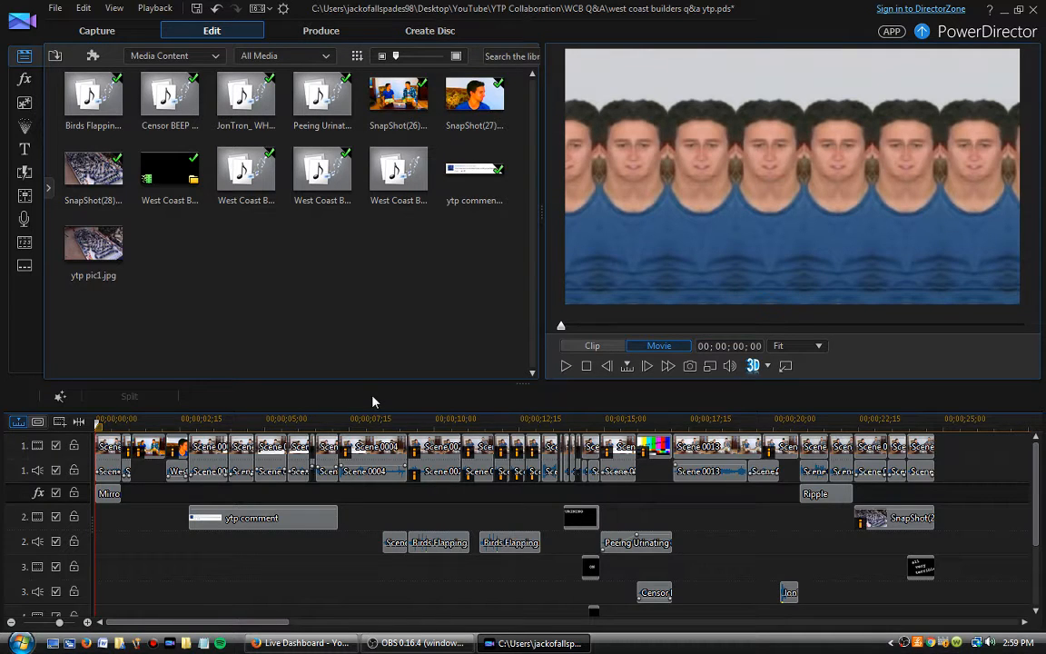
pyautogui.click(564, 367)
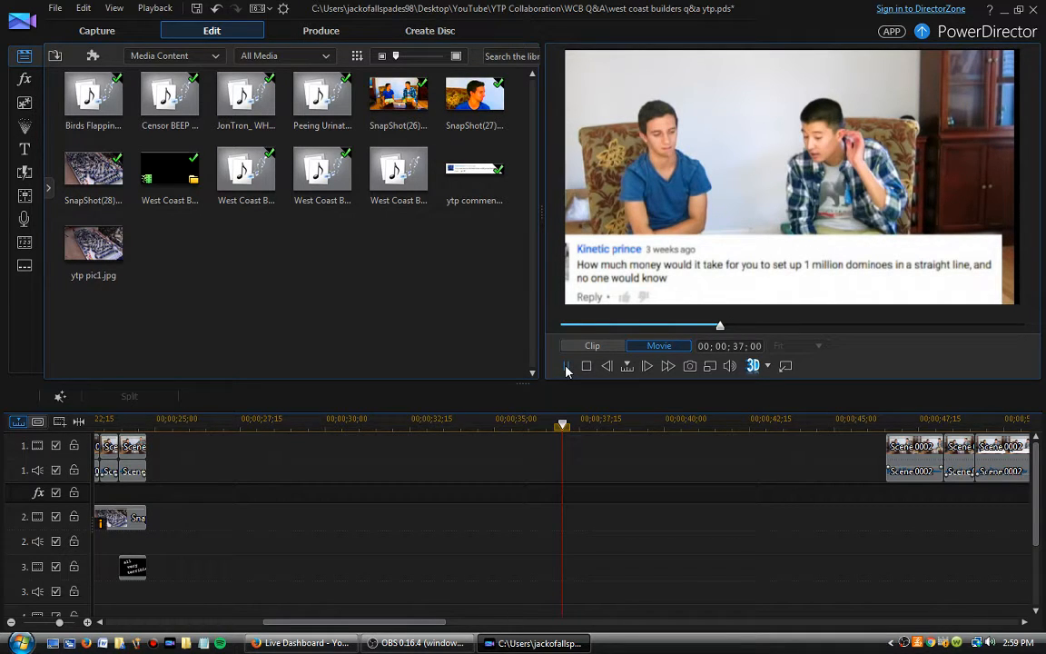
pyautogui.click(566, 367)
# Replay the whole movie from the beginning and pause at the start of the Scene 0004 clip that follows the ytp comment image
pyautogui.moveTo(373, 623); pyautogui.dragTo(192, 617)
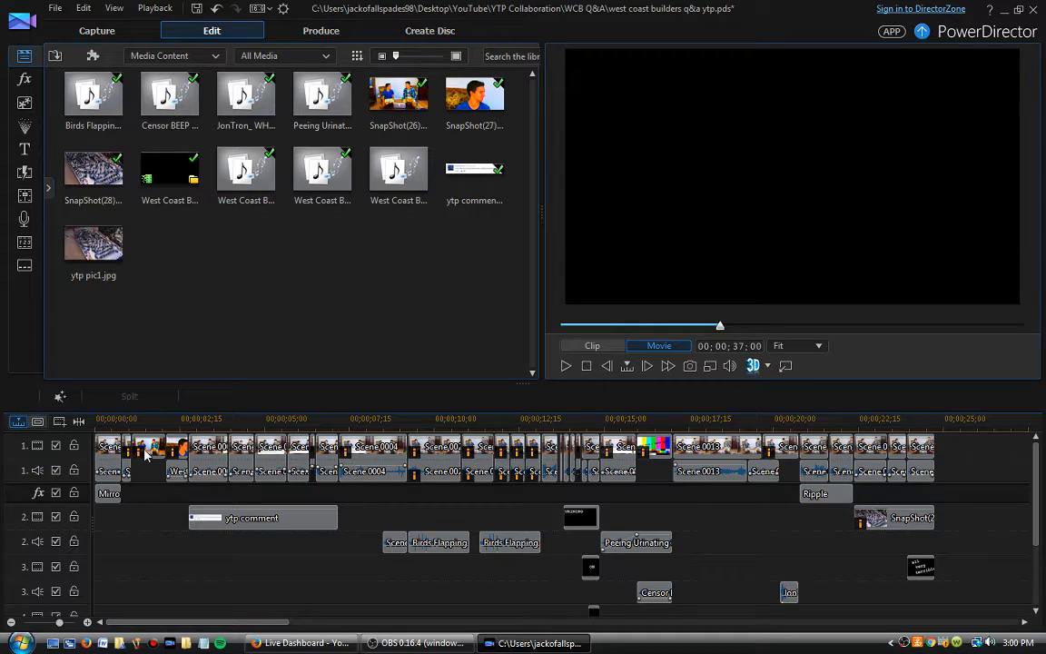
pyautogui.click(117, 463)
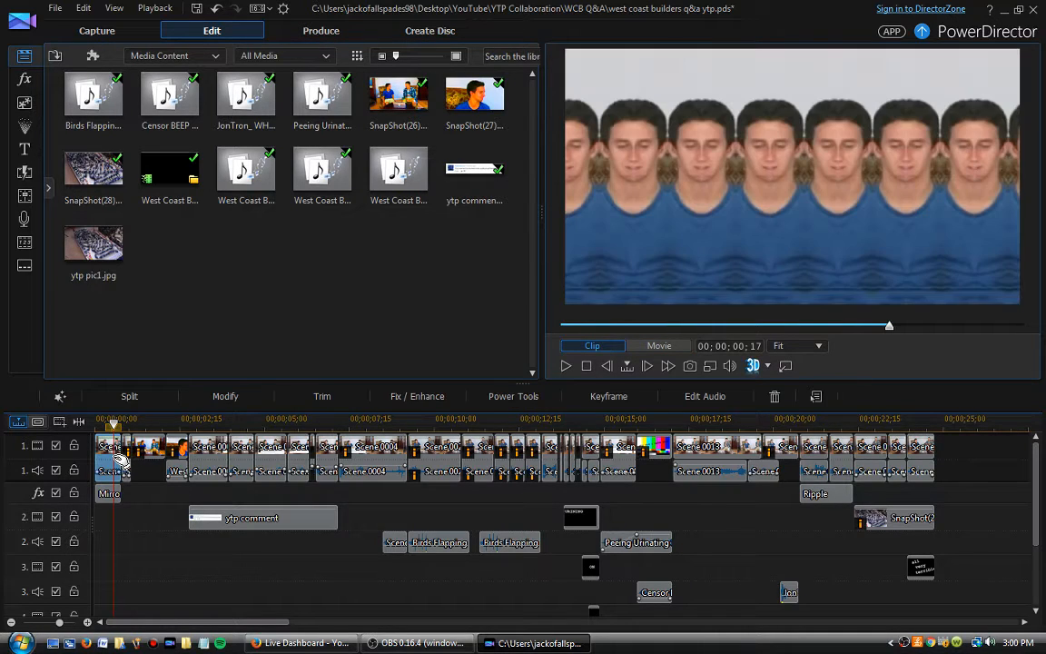
pyautogui.click(564, 366)
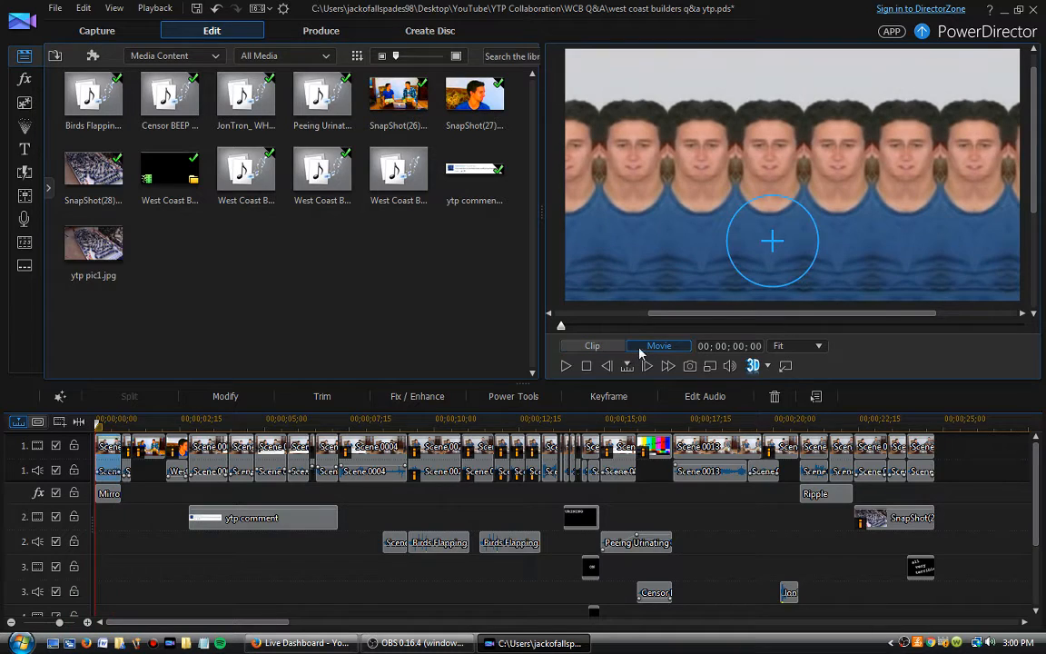
pyautogui.click(564, 367)
pyautogui.click(564, 367)
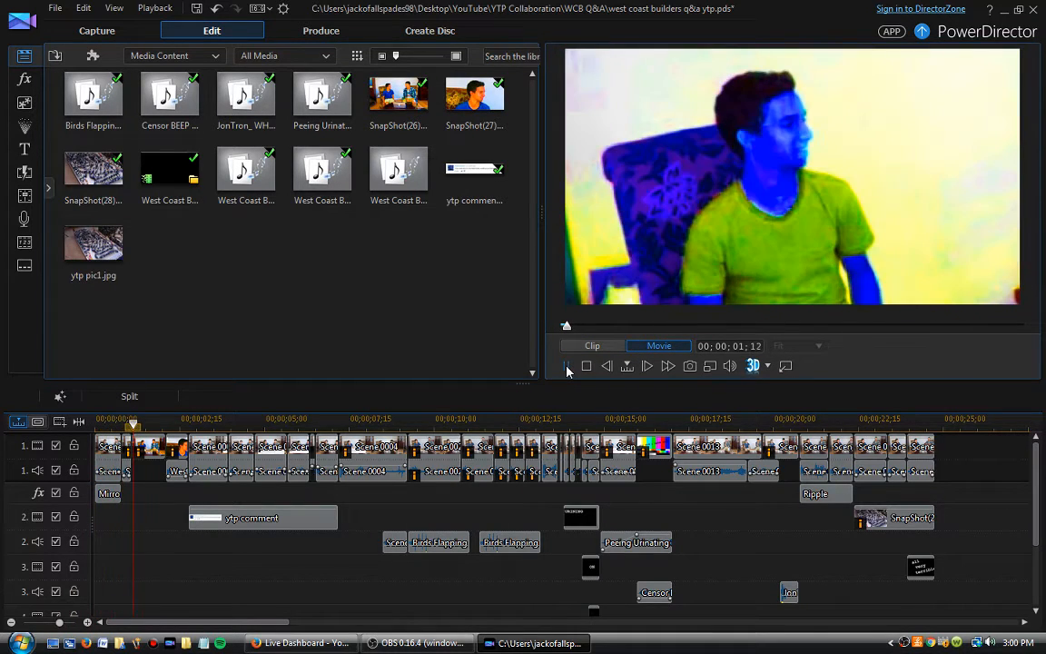
pyautogui.click(564, 367)
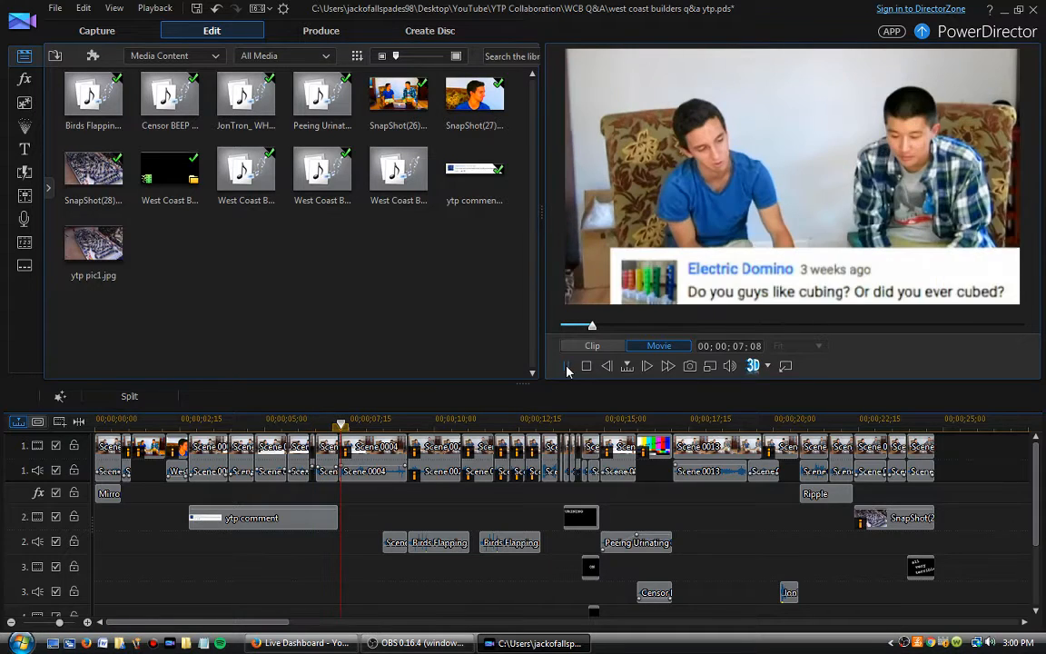
pyautogui.click(565, 366)
# Replay the opening of the Scene 0004 clip on the first video track, starting from the clip's beginning
pyautogui.click(371, 449)
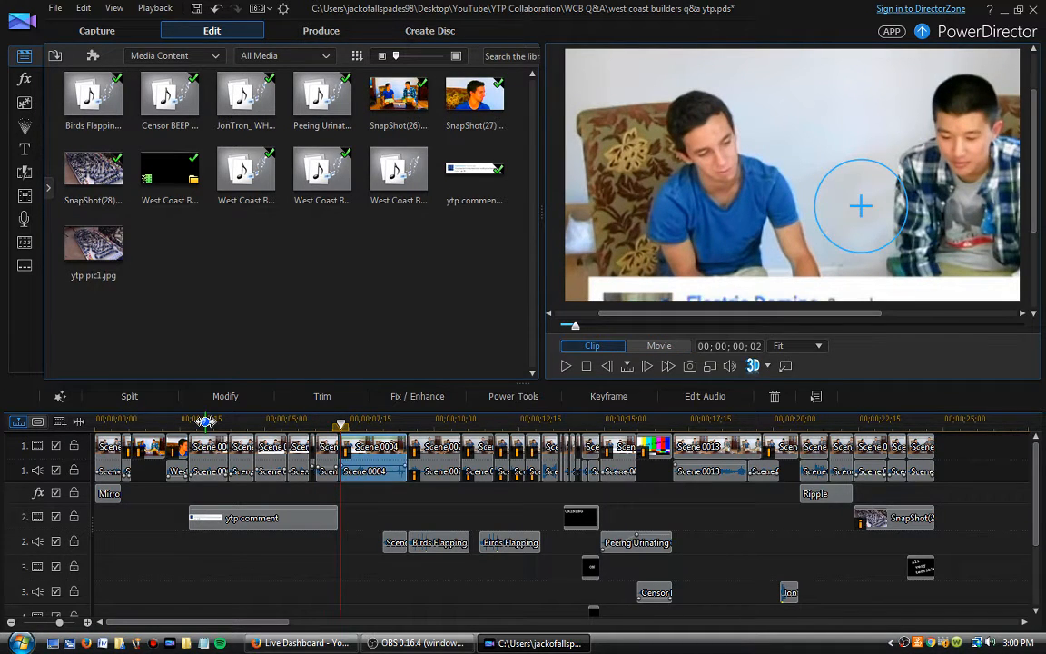
pyautogui.moveTo(207, 420); pyautogui.dragTo(378, 420)
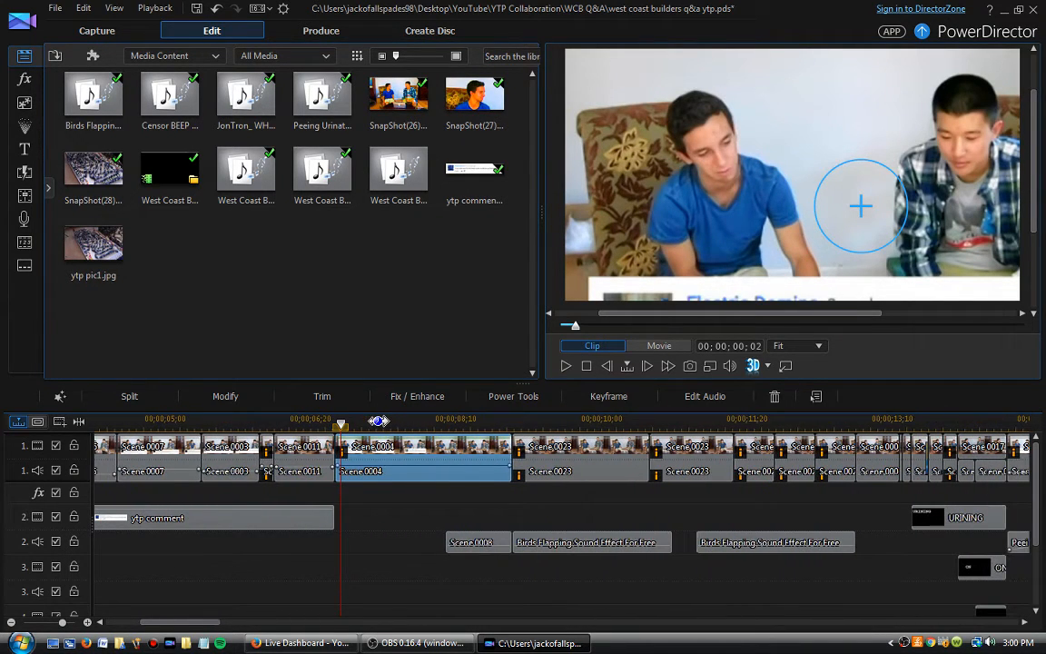
pyautogui.click(566, 366)
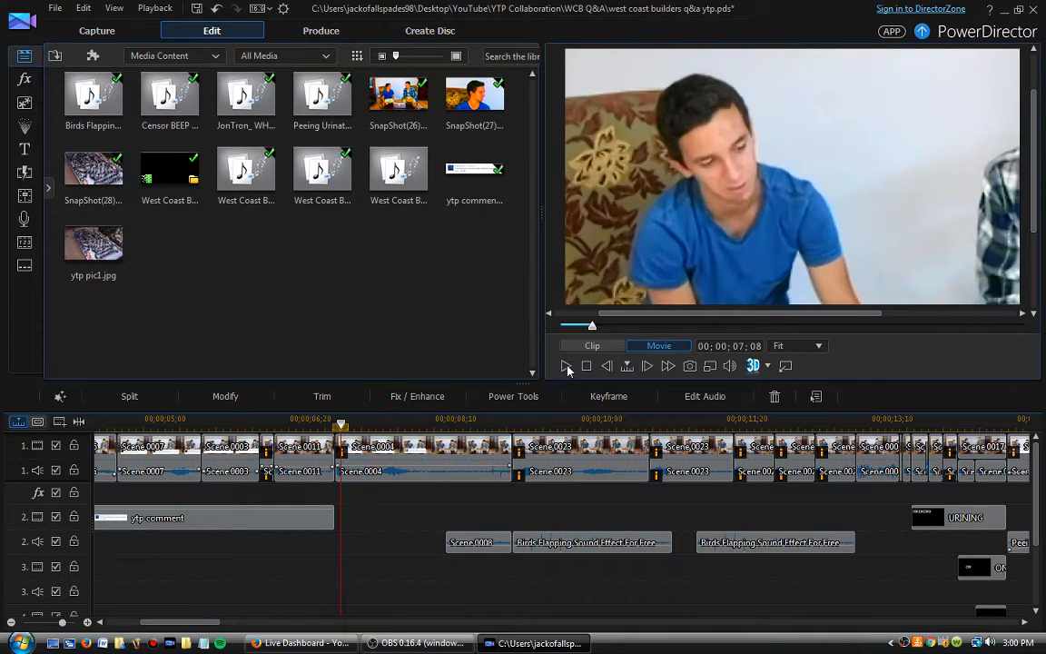
pyautogui.click(367, 456)
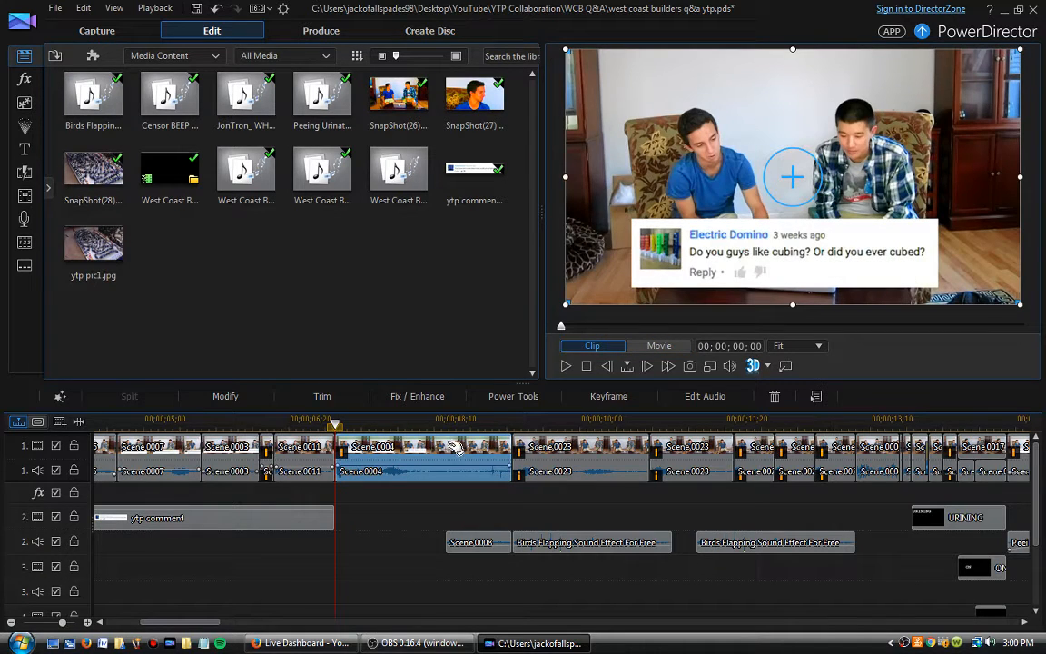
pyautogui.click(567, 366)
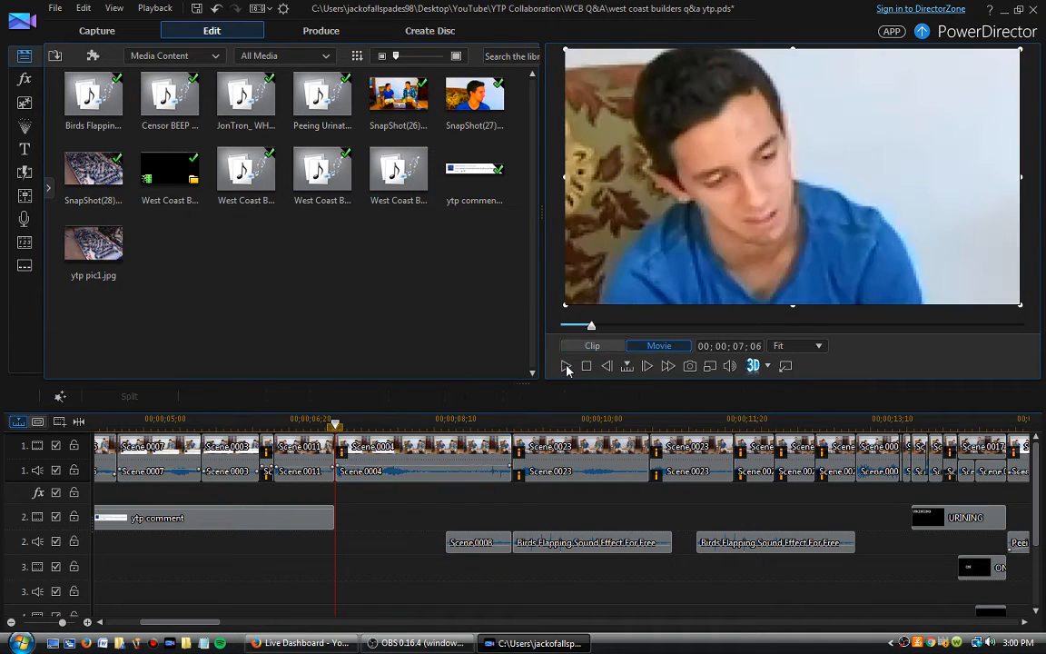
pyautogui.click(566, 366)
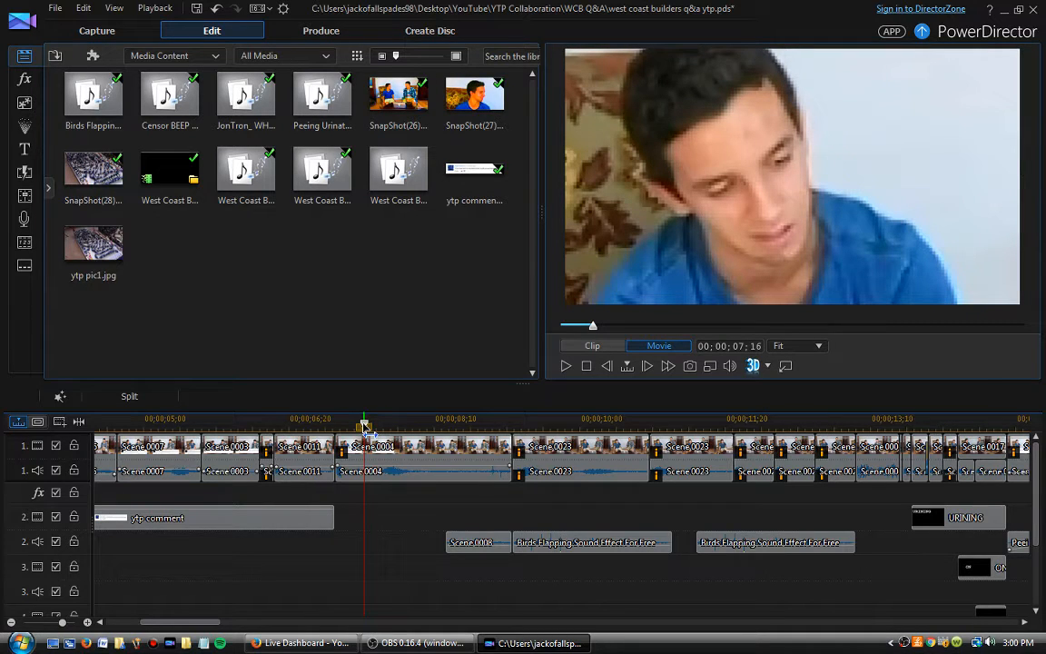
# In the audio mixer, lower Audio 1 to -∞ dB at the start of the Scene 0004 clip and play it back
pyautogui.click(363, 468)
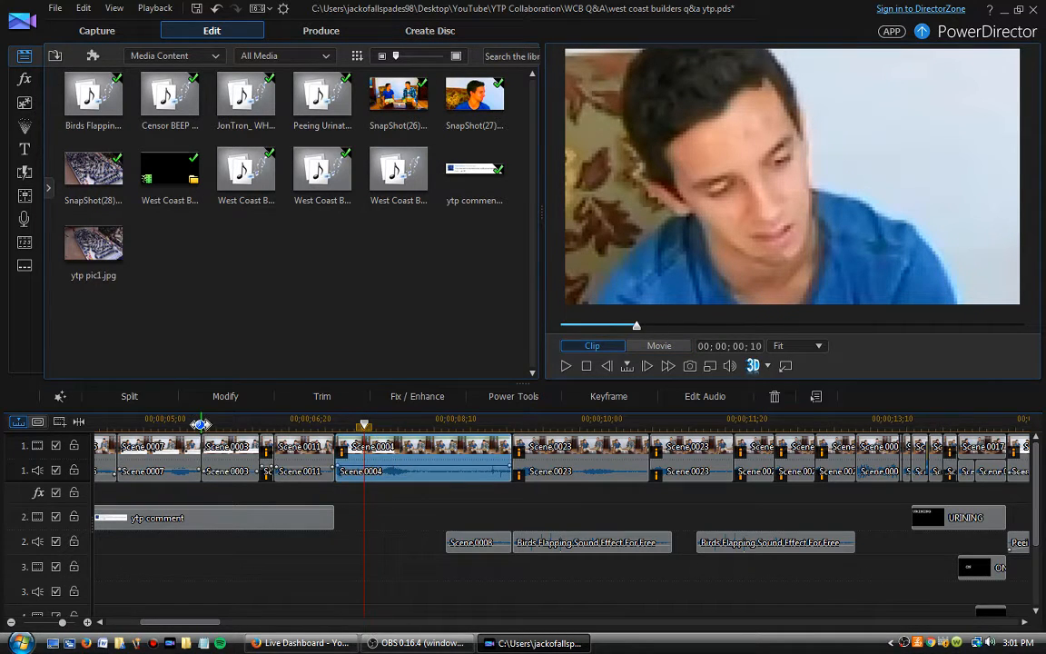
pyautogui.click(26, 196)
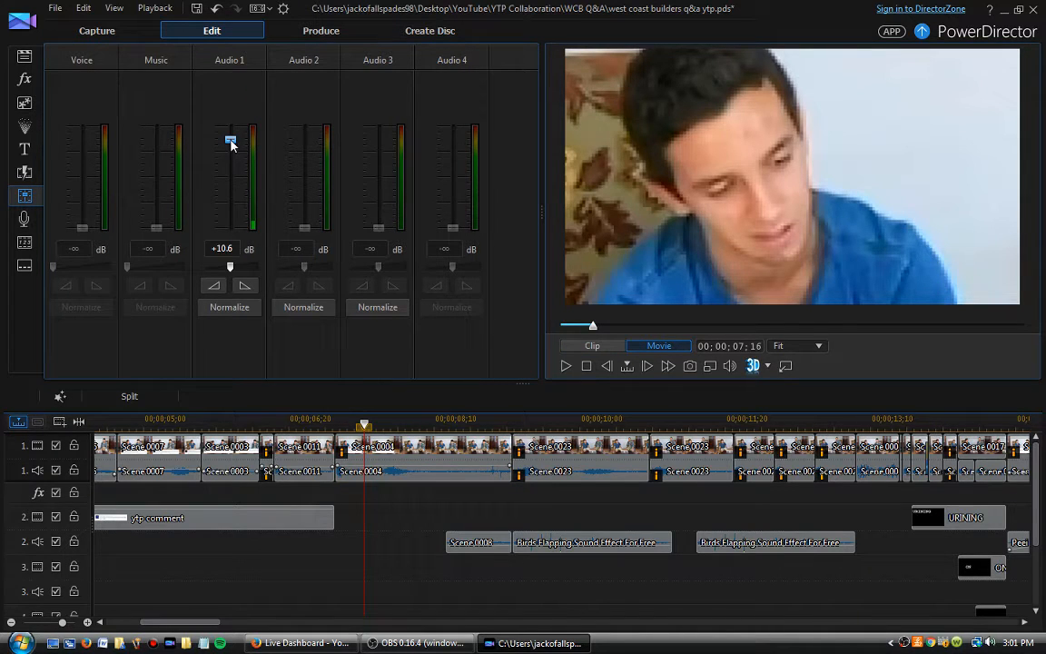
pyautogui.click(370, 451)
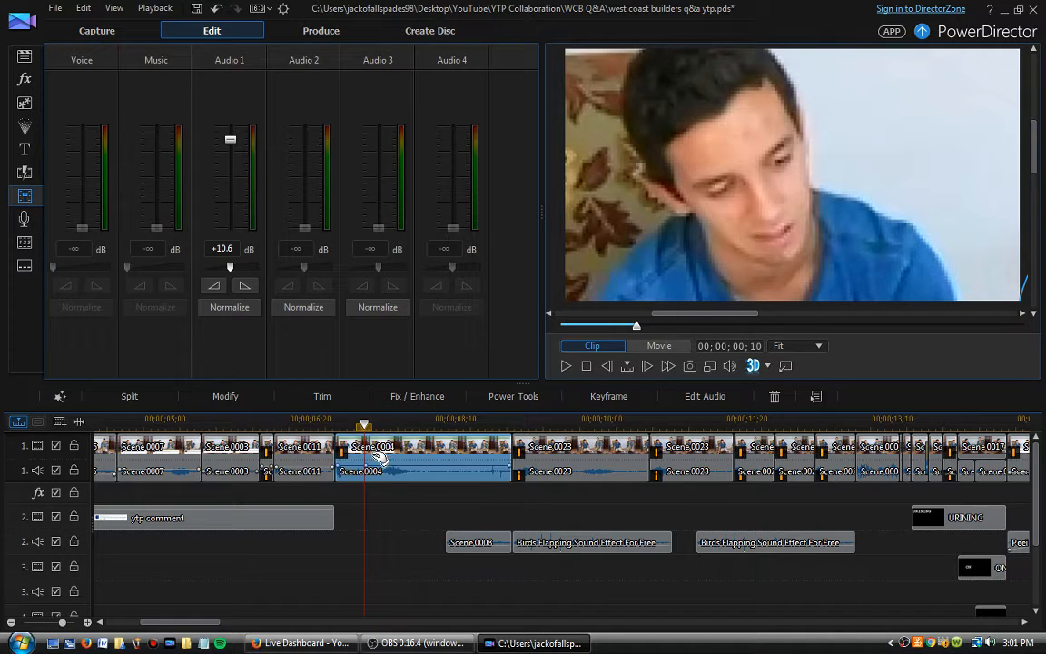
pyautogui.press('space')
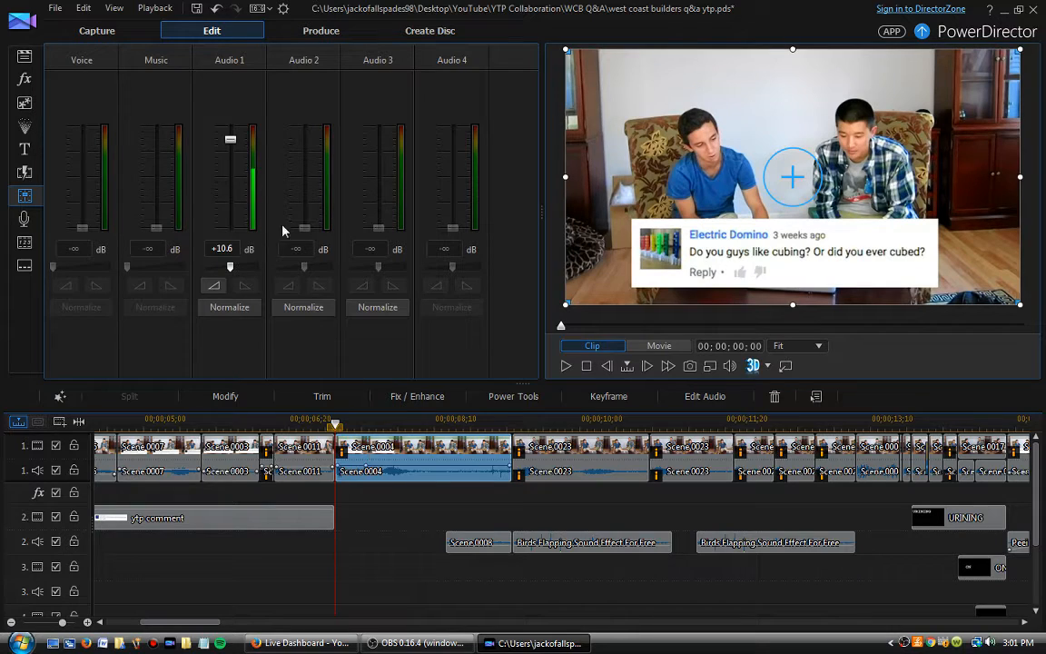
pyautogui.moveTo(230, 142); pyautogui.dragTo(238, 247)
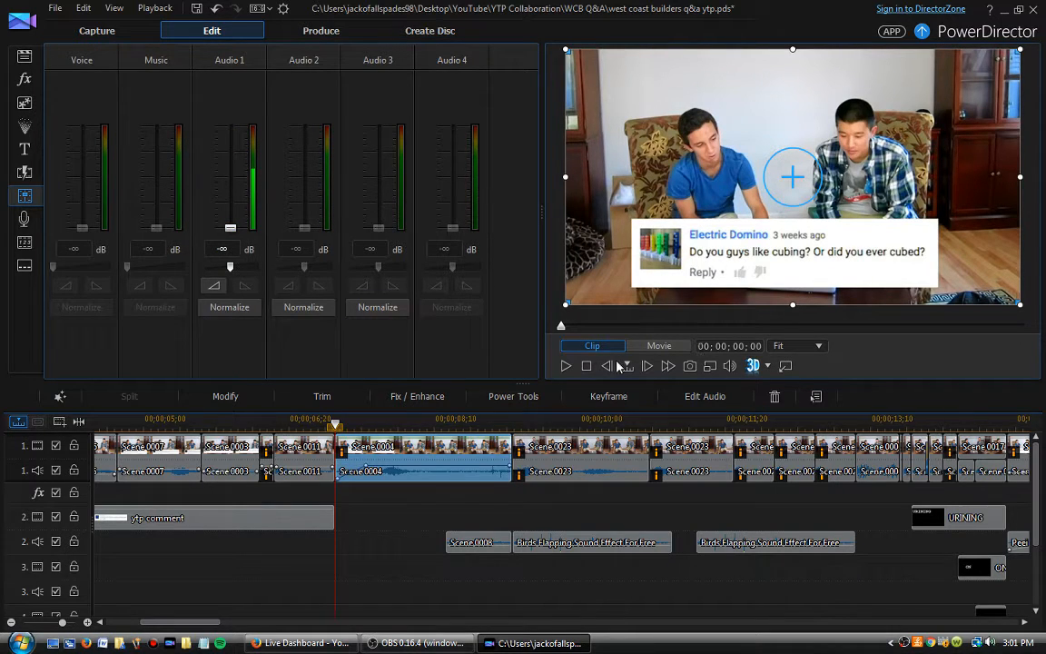
pyautogui.click(565, 367)
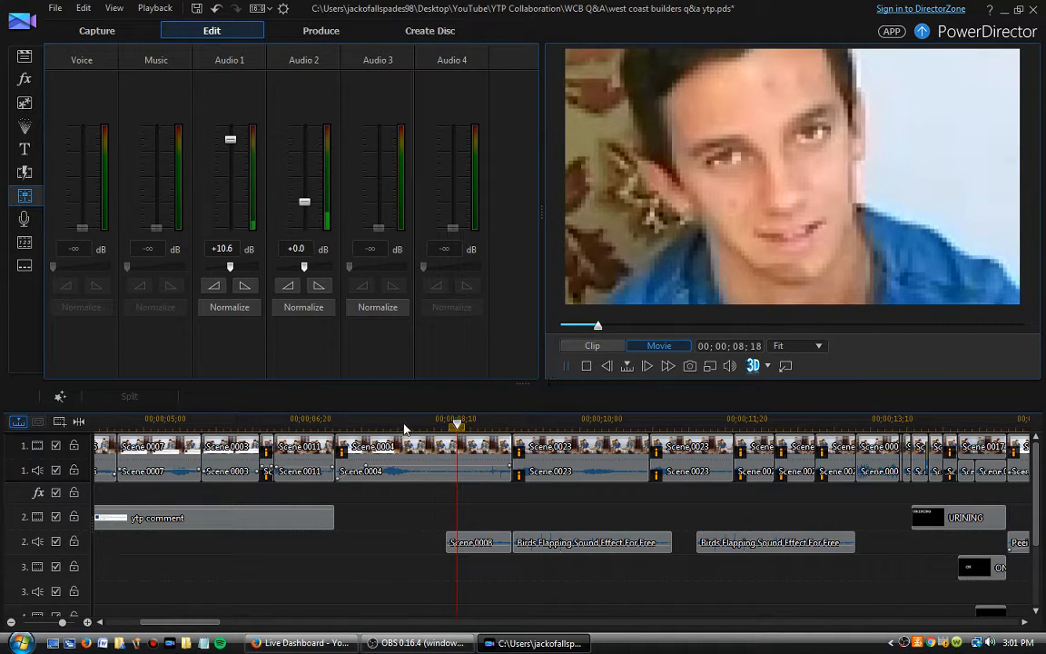
pyautogui.press('space')
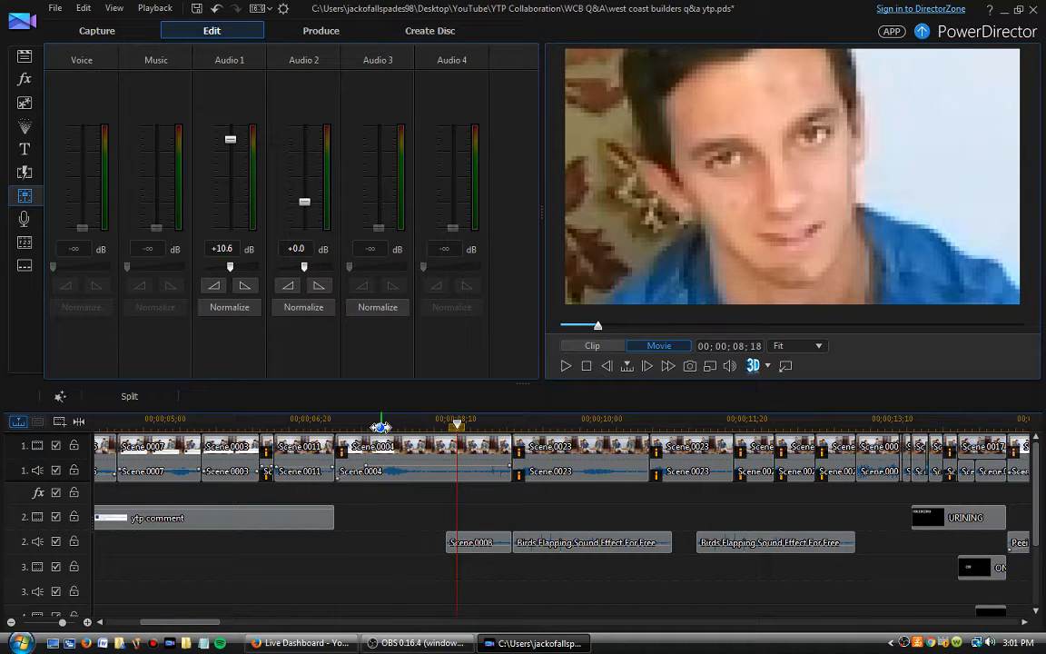
# Replay the movie from early in the Scene 0004 clip through the two long Scene 0023 clips, then pause it
pyautogui.click(381, 422)
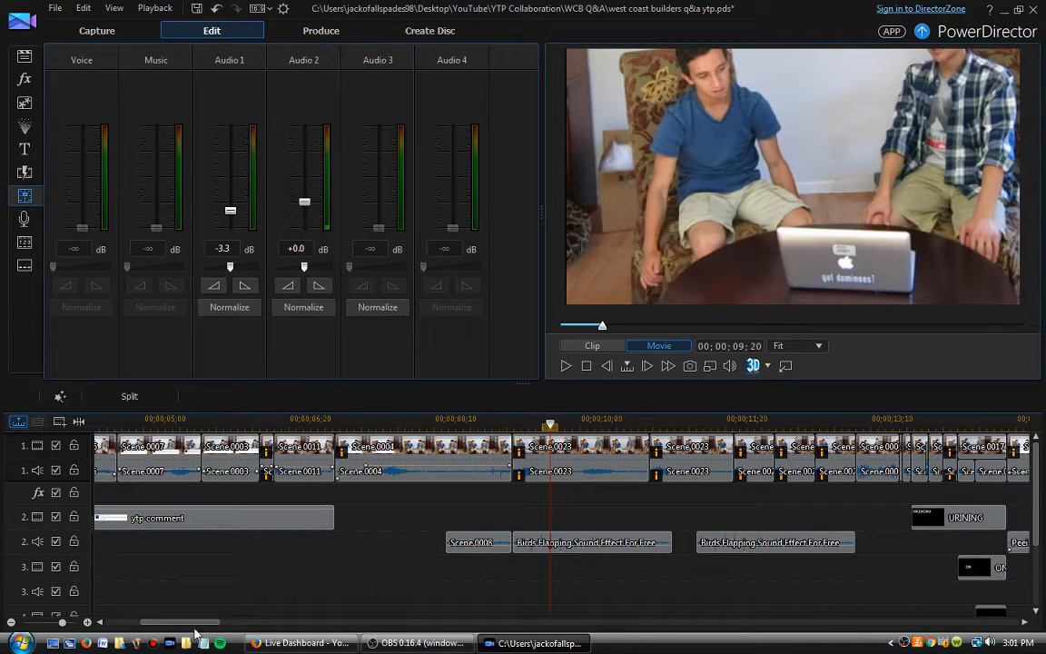
pyautogui.moveTo(194, 625); pyautogui.dragTo(233, 625)
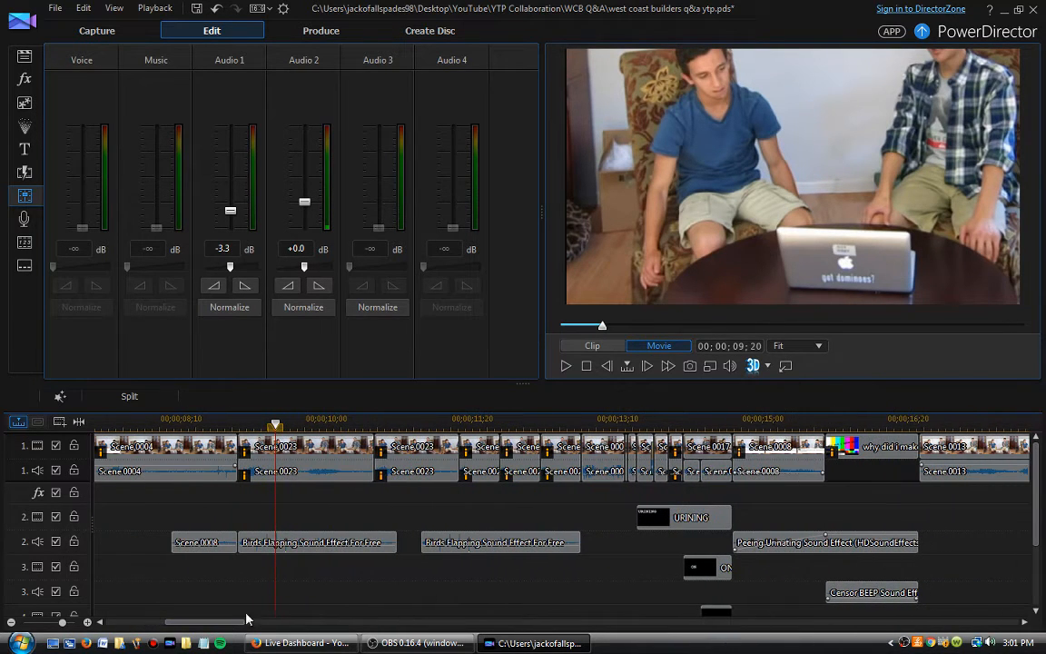
pyautogui.click(567, 367)
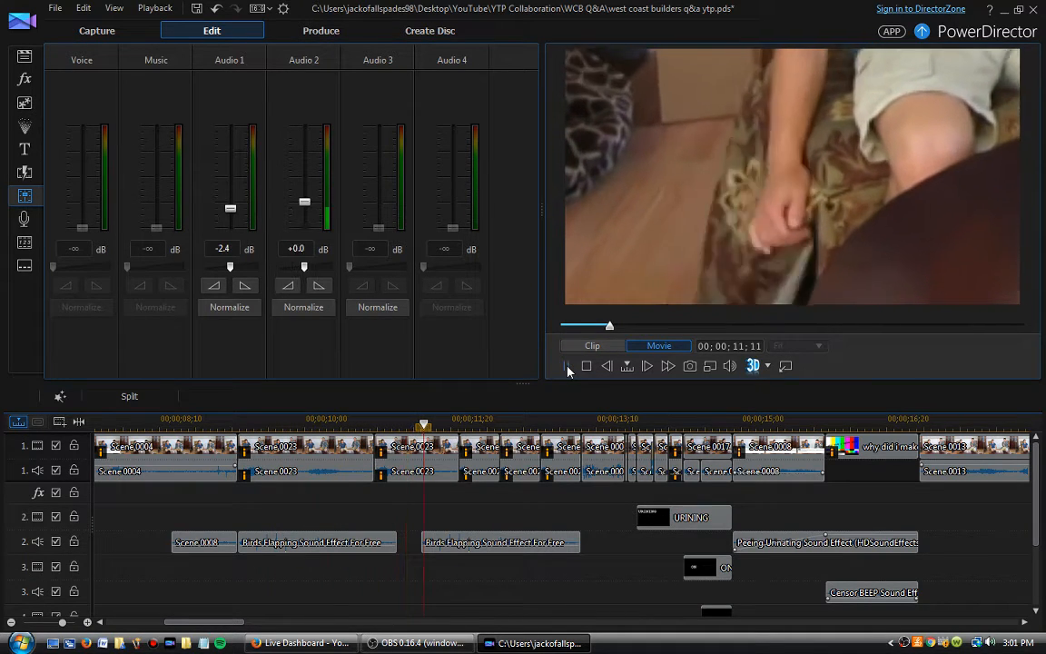
pyautogui.click(566, 367)
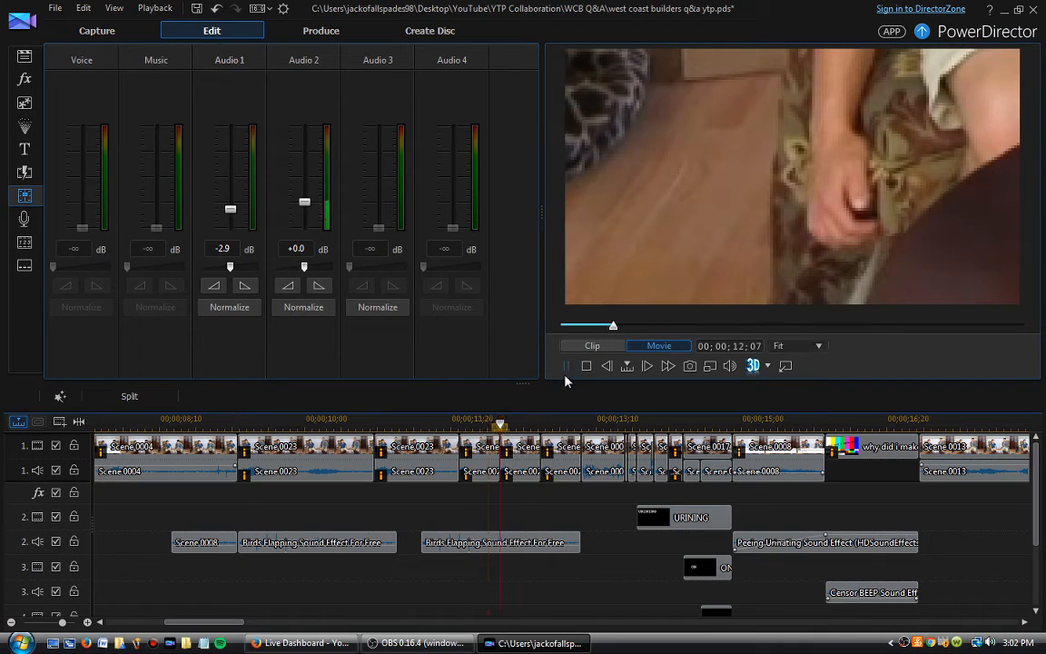
# Play on from the short Scene 0023 clips through the URINING title and colour-bar clip, pausing in the first Scene 0013 clip
pyautogui.moveTo(225, 626); pyautogui.dragTo(245, 626)
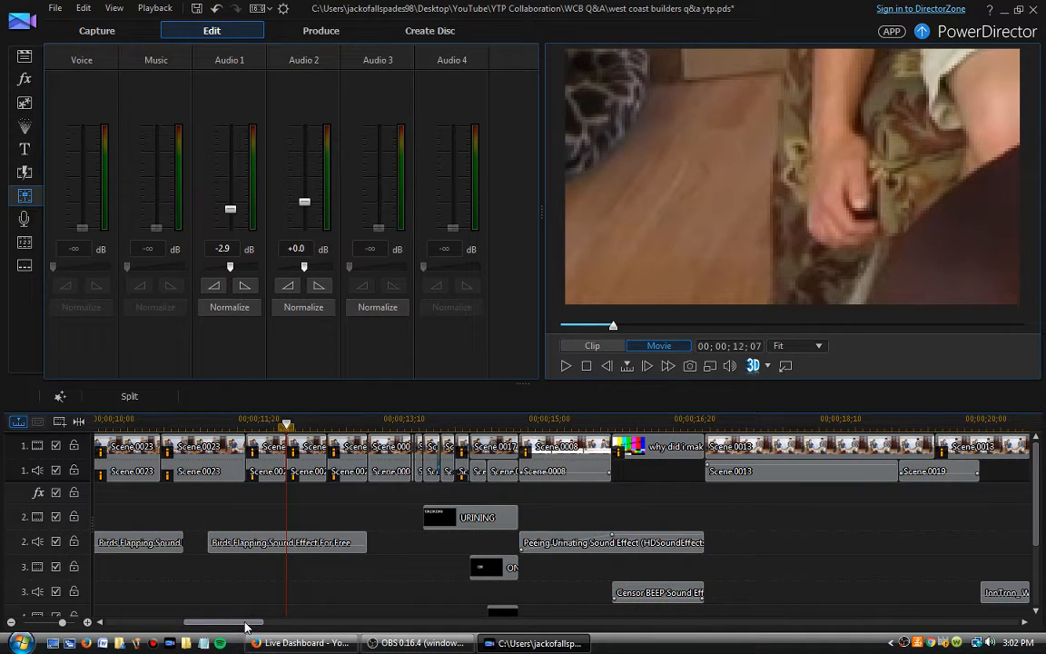
pyautogui.moveTo(245, 626); pyautogui.dragTo(248, 627)
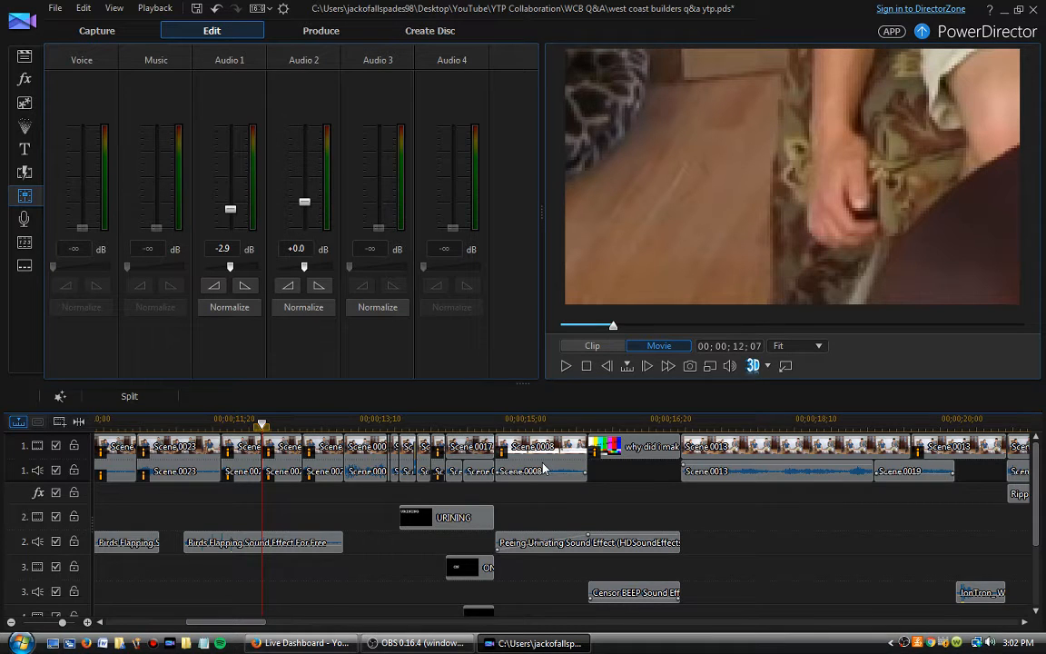
pyautogui.click(565, 366)
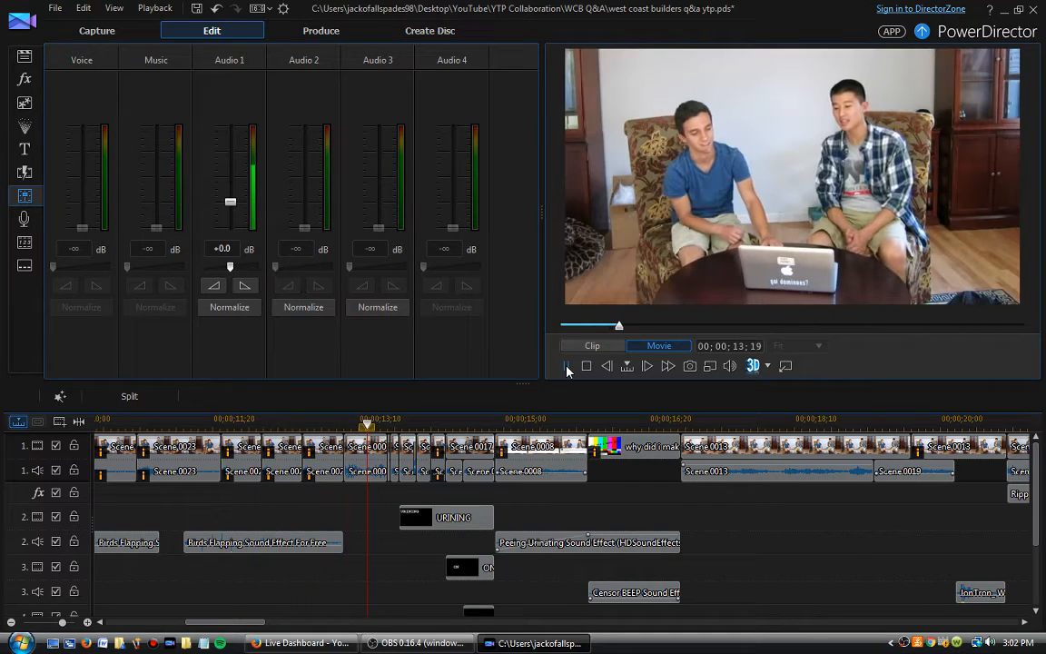
pyautogui.click(368, 467)
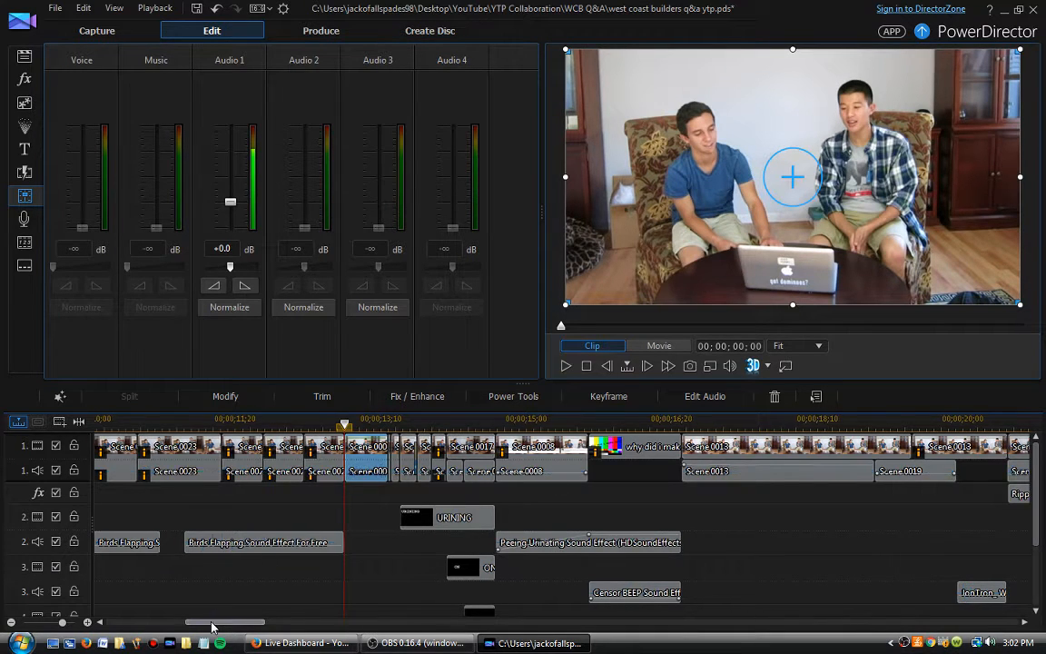
pyautogui.moveTo(212, 618); pyautogui.dragTo(219, 617)
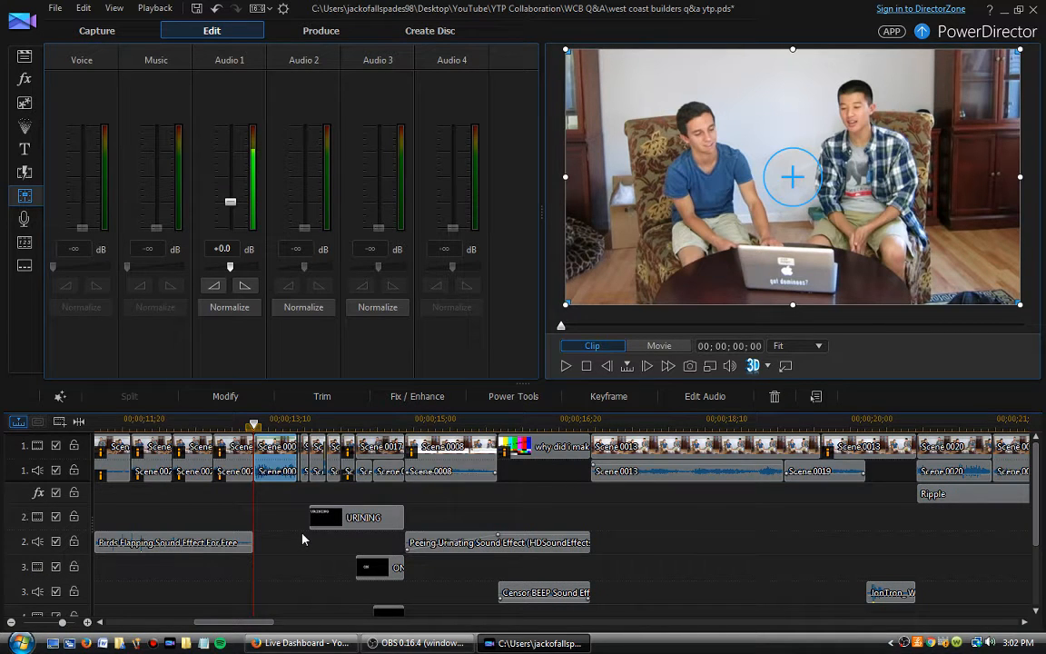
pyautogui.click(565, 365)
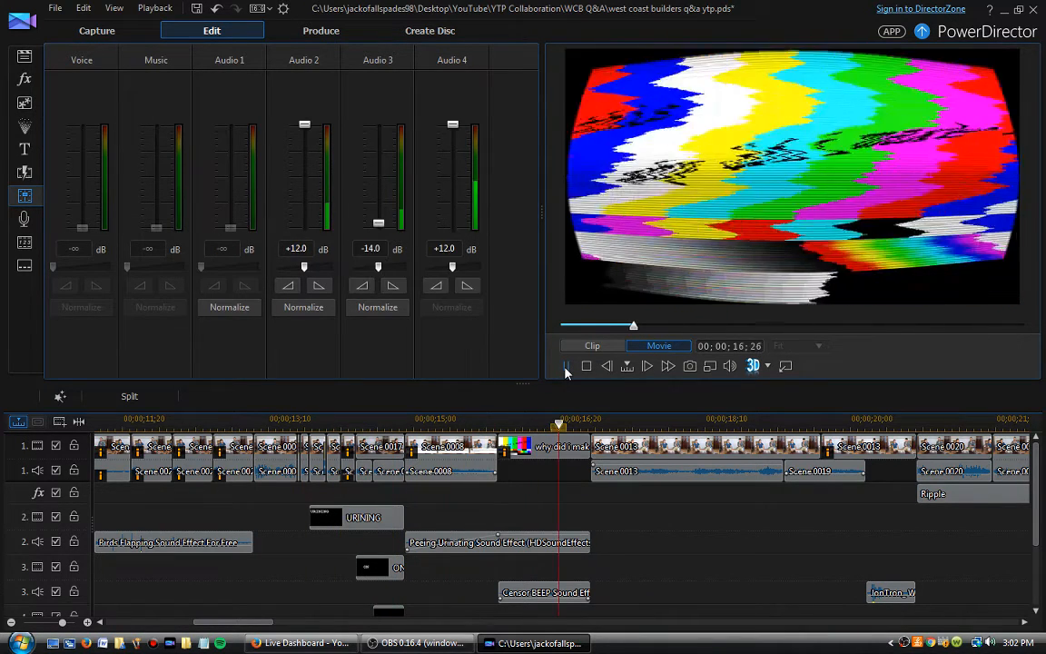
pyautogui.click(565, 365)
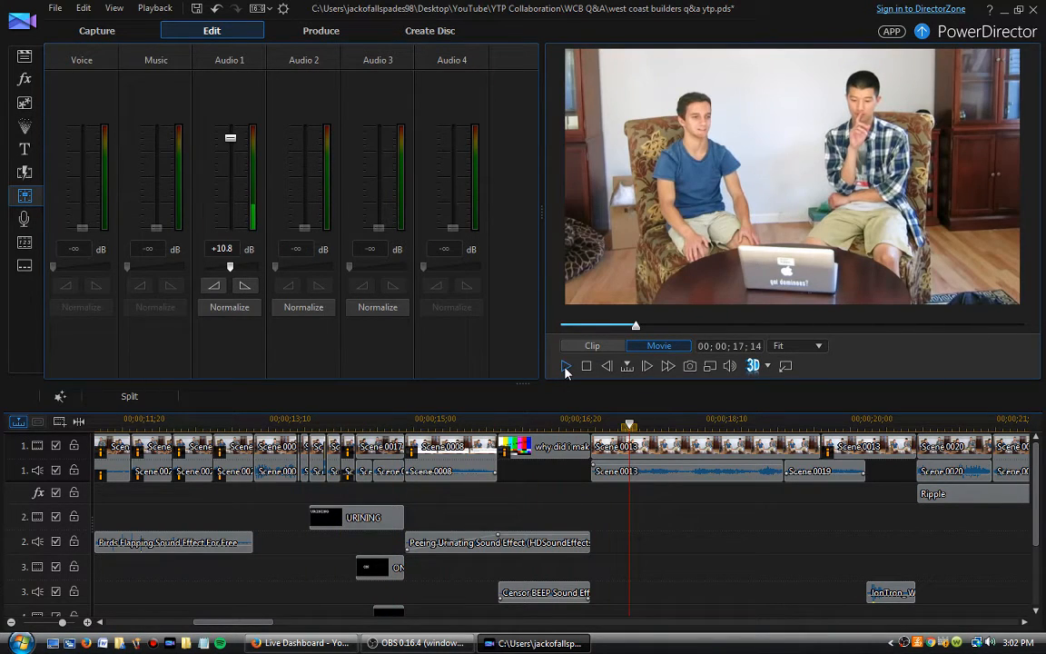
# Play the movie from the first Scene 0013 clip to the end of the edited footage
pyautogui.moveTo(275, 622); pyautogui.dragTo(297, 623)
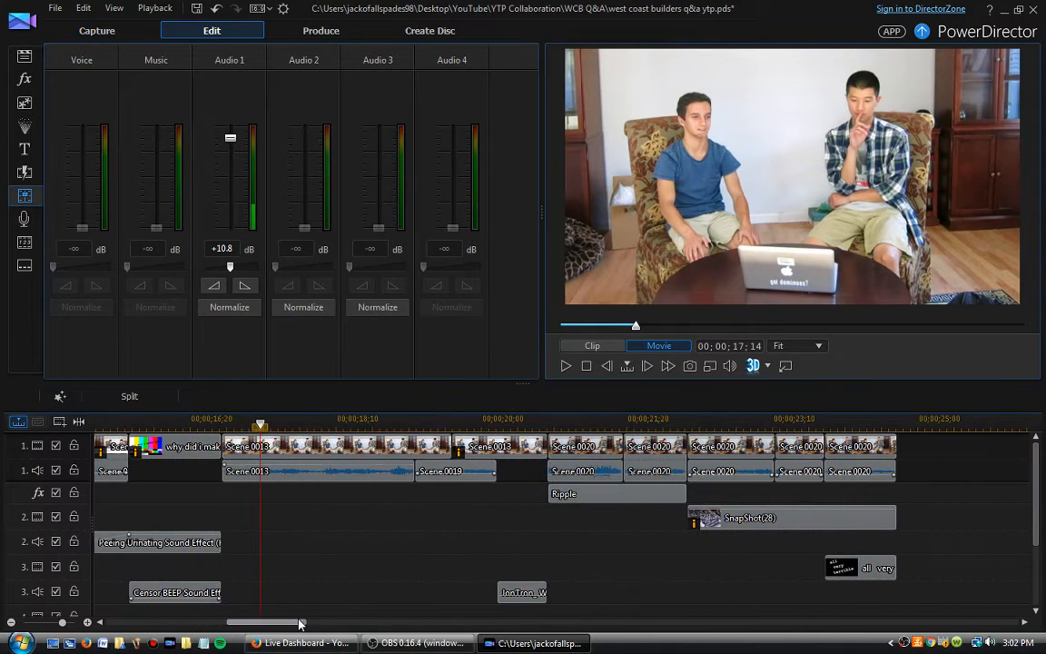
pyautogui.click(293, 454)
pyautogui.click(564, 366)
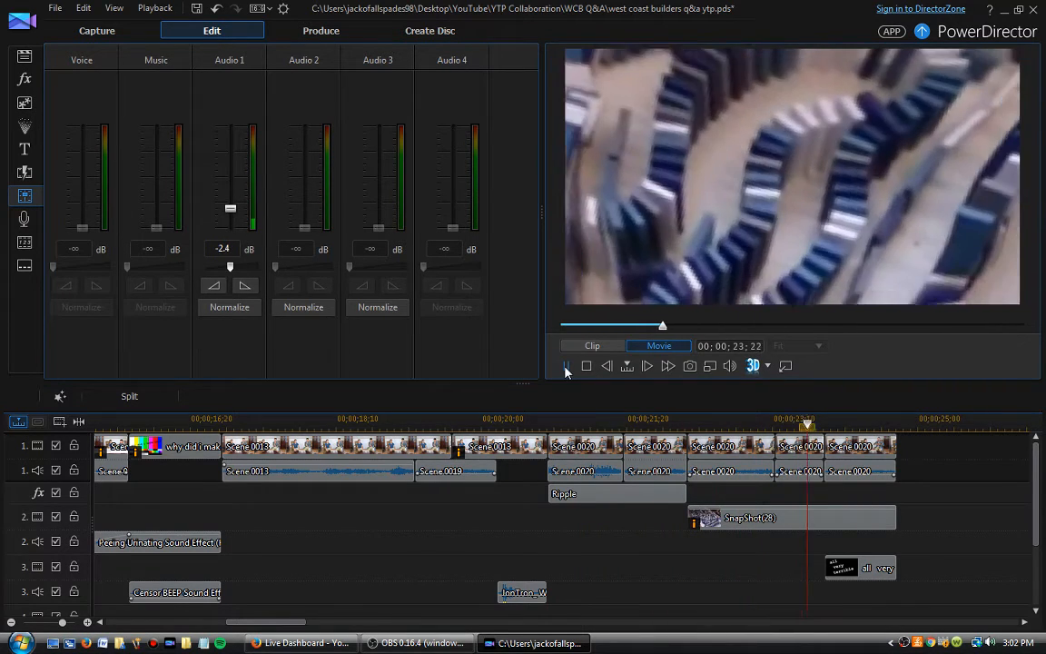
pyautogui.click(565, 366)
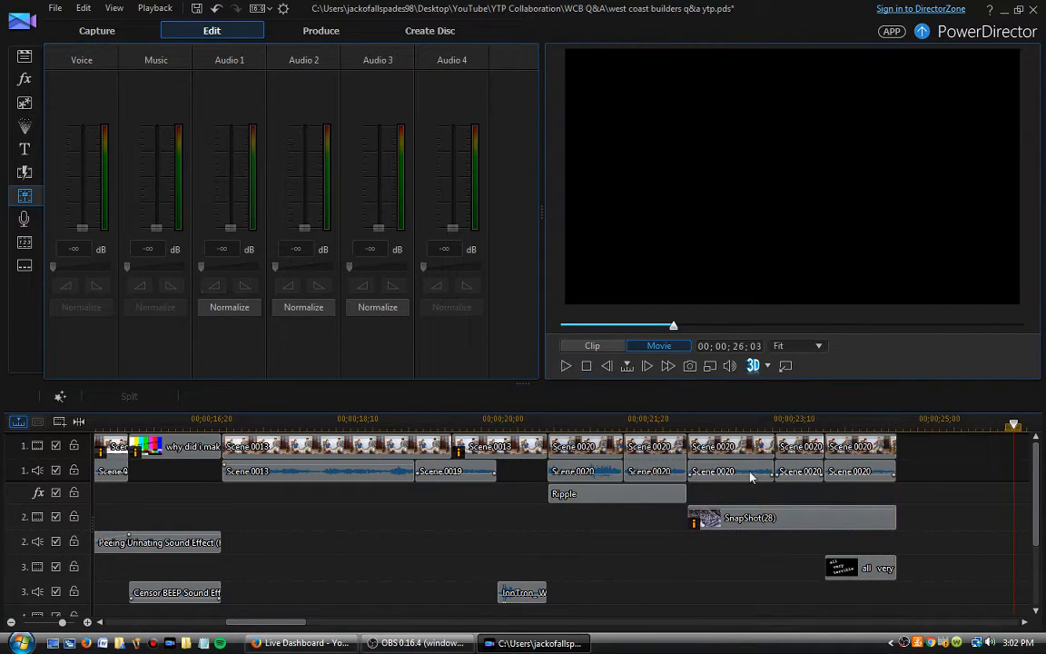
# Replay the closing Scene 0020 clips, starting with the one at the beginning of the Ripple effect
pyautogui.click(584, 454)
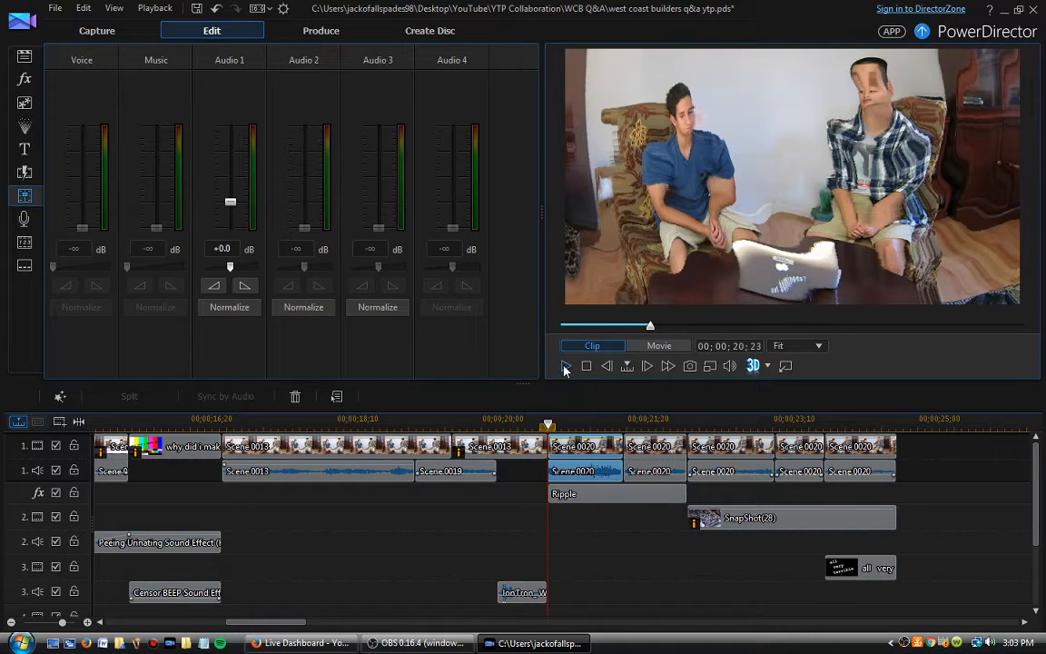
pyautogui.click(565, 366)
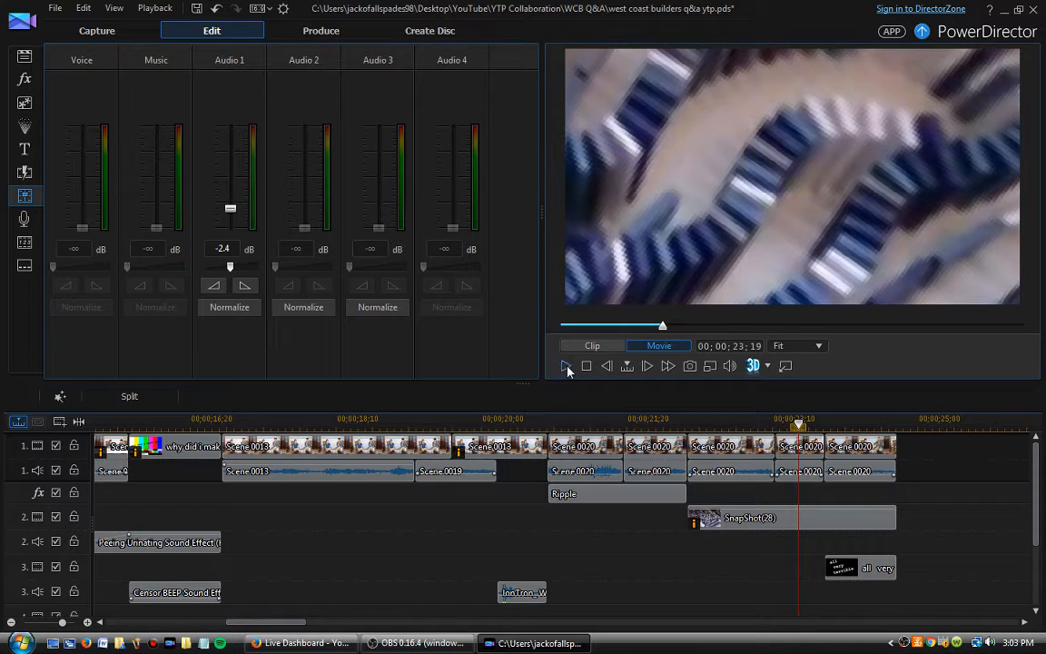
pyautogui.click(566, 367)
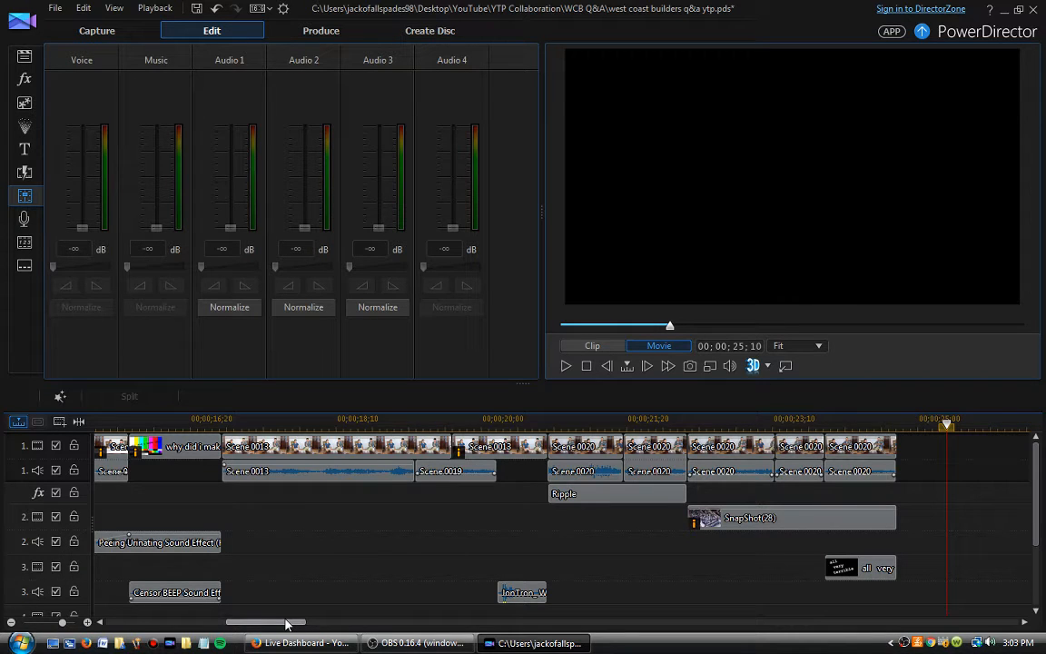
# Replay from the start of the second Scene 0013 clip and pause within the first Scene 0020 clip
pyautogui.moveTo(282, 625); pyautogui.dragTo(306, 624)
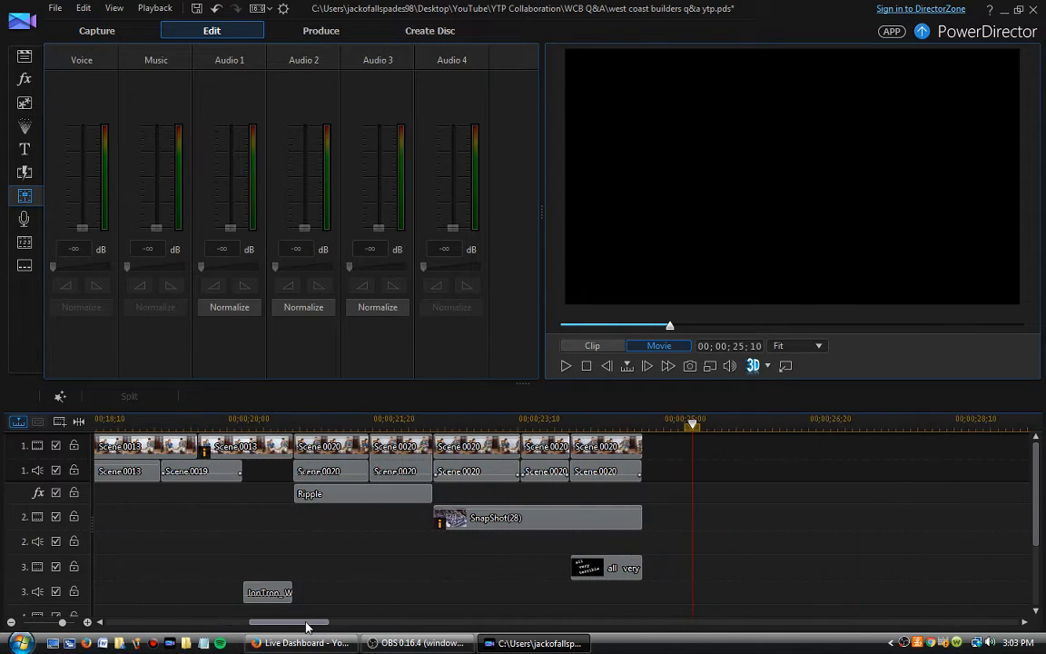
pyautogui.click(209, 418)
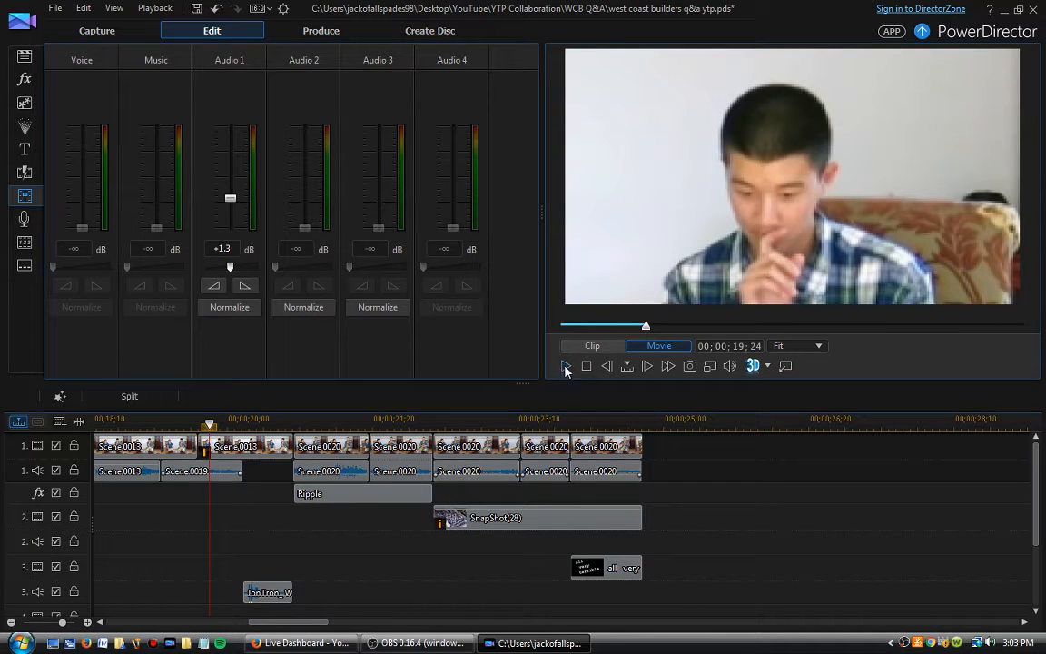
pyautogui.click(564, 366)
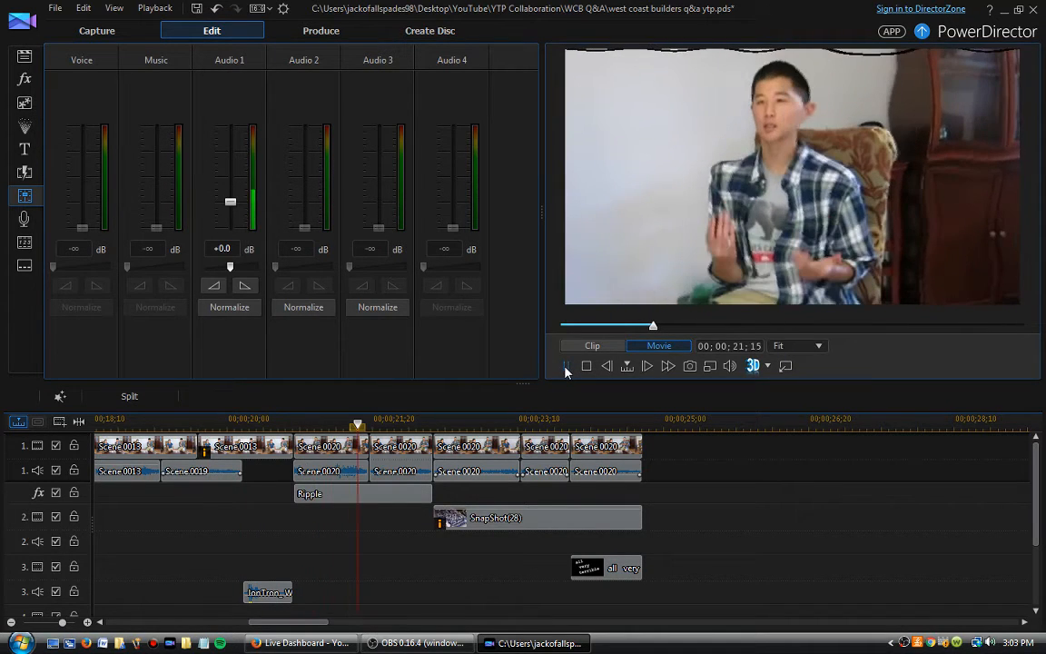
pyautogui.click(564, 366)
# Replace the Ripple effect with the favourite Drain effect, spanning the first Scene 0020 clip's start to the start of SnapShot(28)
pyautogui.click(345, 501)
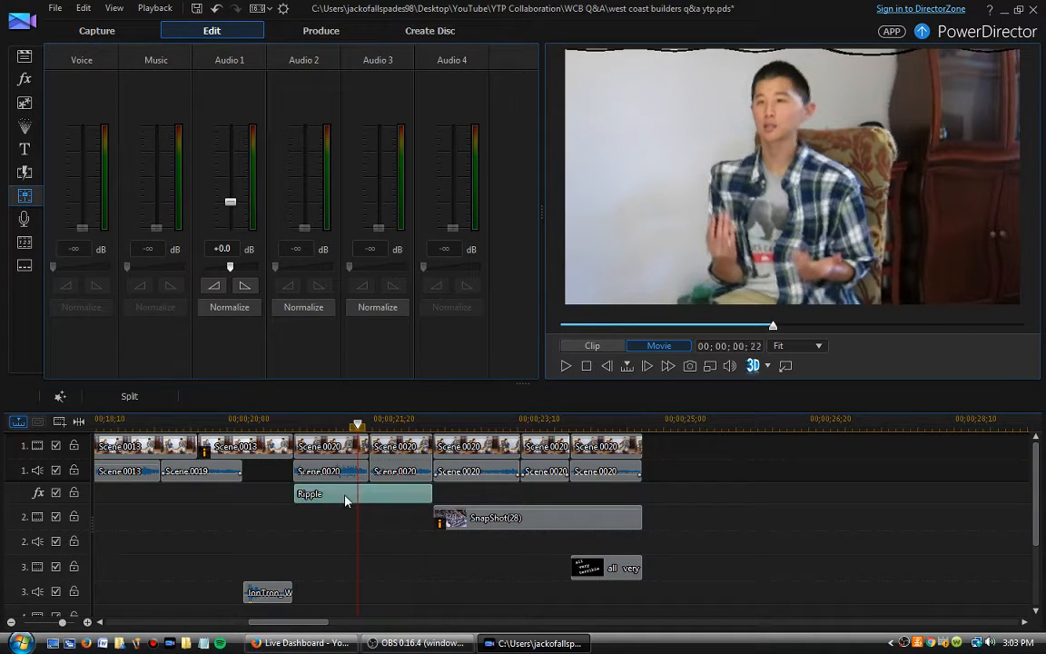
pyautogui.press('Delete')
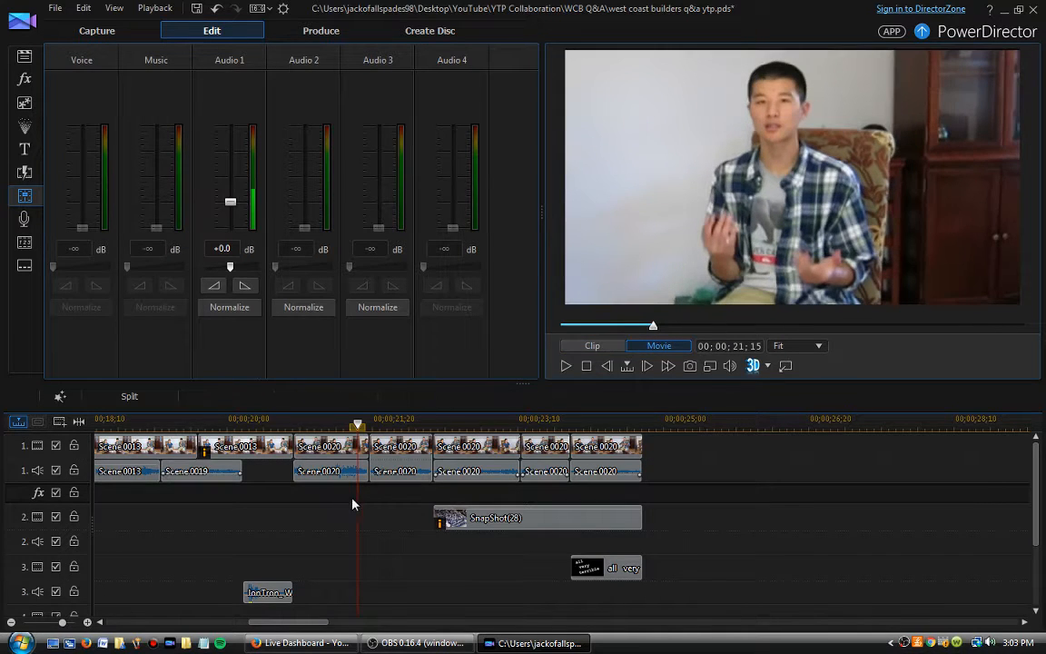
pyautogui.click(22, 89)
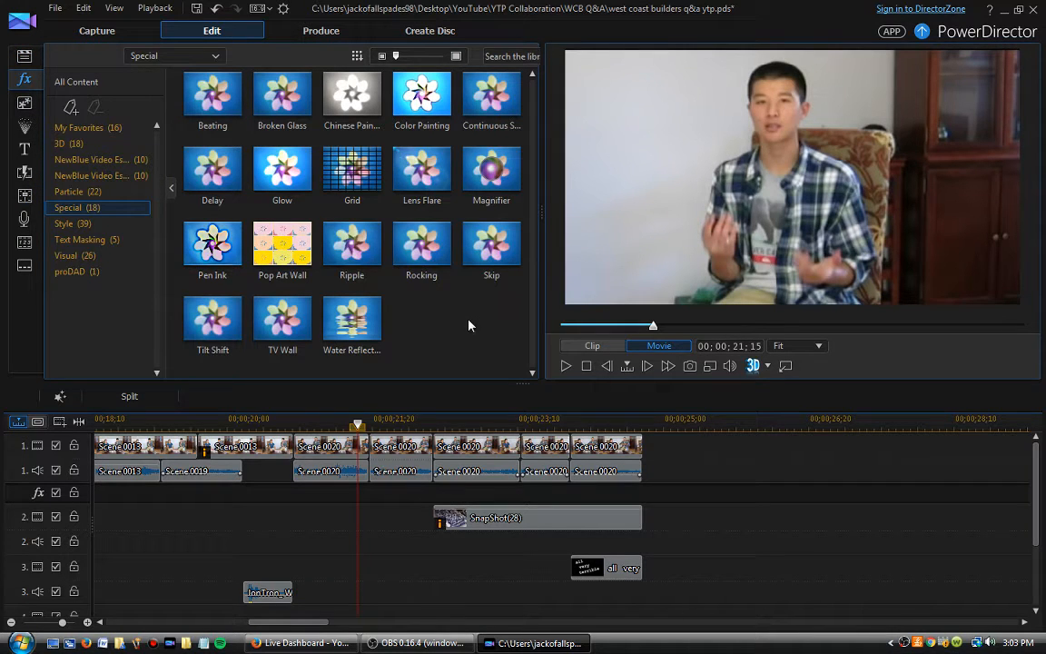
pyautogui.click(114, 128)
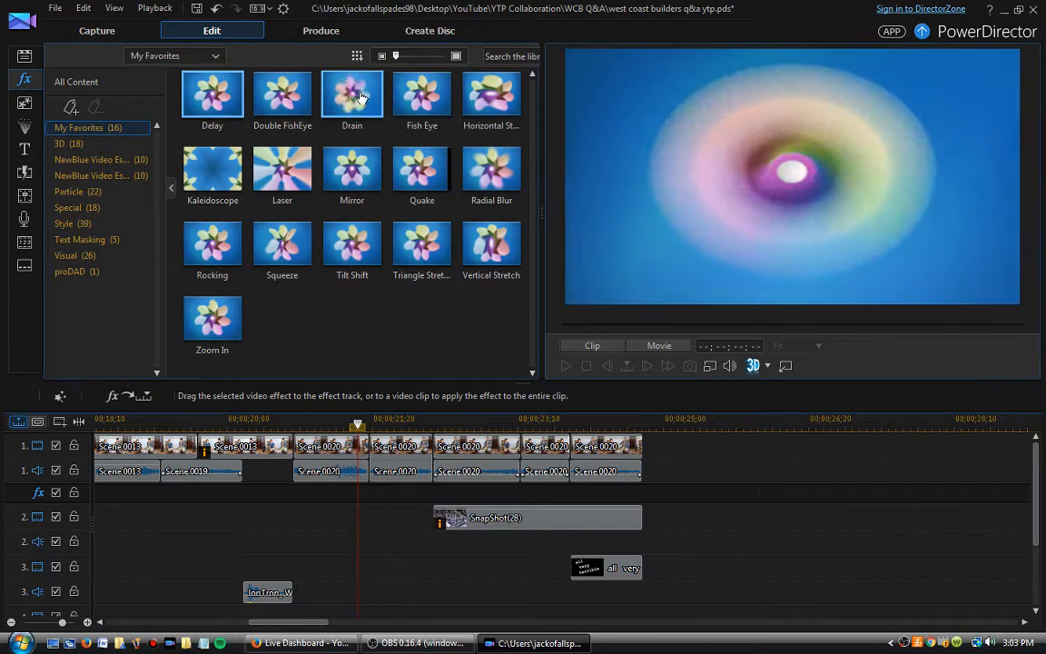
pyautogui.moveTo(354, 99); pyautogui.dragTo(294, 495)
pyautogui.scroll(-2, 943, 508)
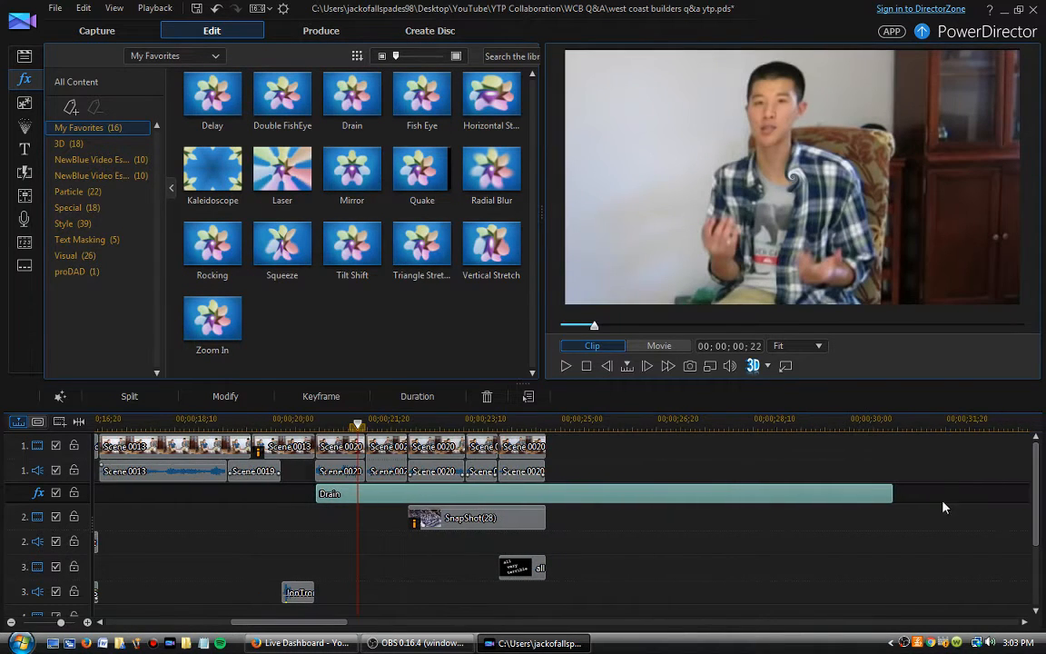
pyautogui.moveTo(892, 495); pyautogui.dragTo(404, 495)
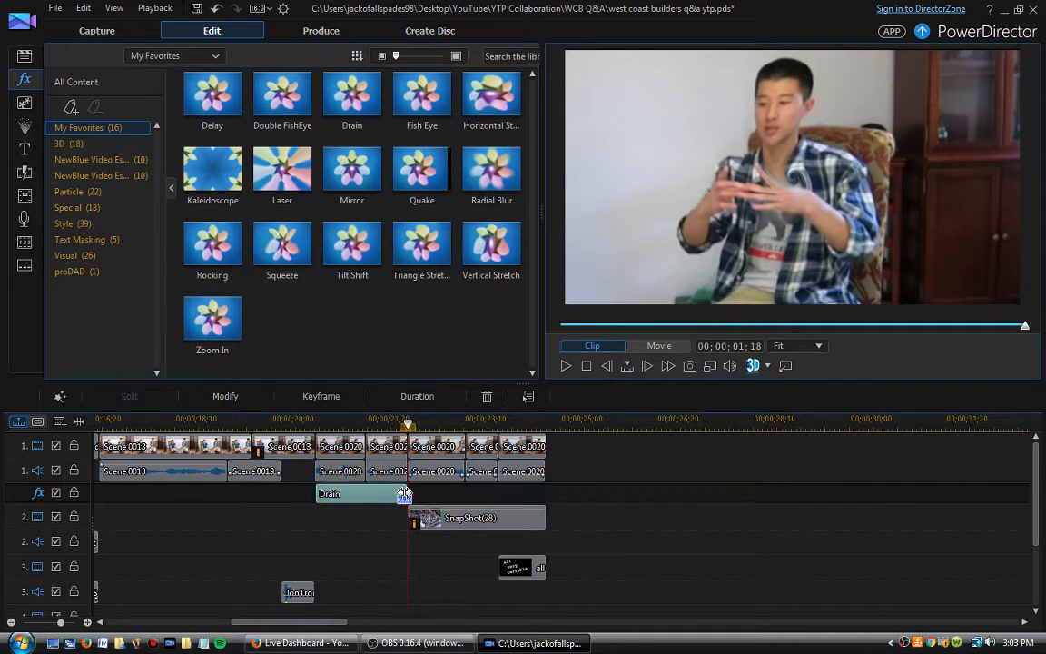
# In the Drain effect's keyframe settings, move its position at the first frame onto the face of the man in the plaid shirt
pyautogui.doubleClick(375, 495)
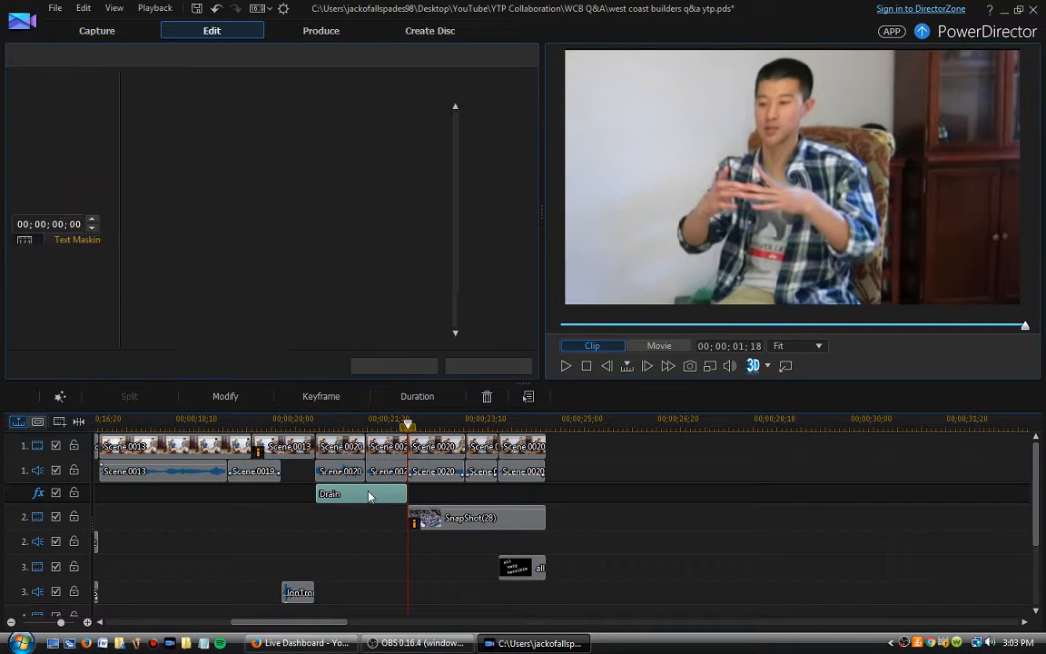
pyautogui.click(394, 366)
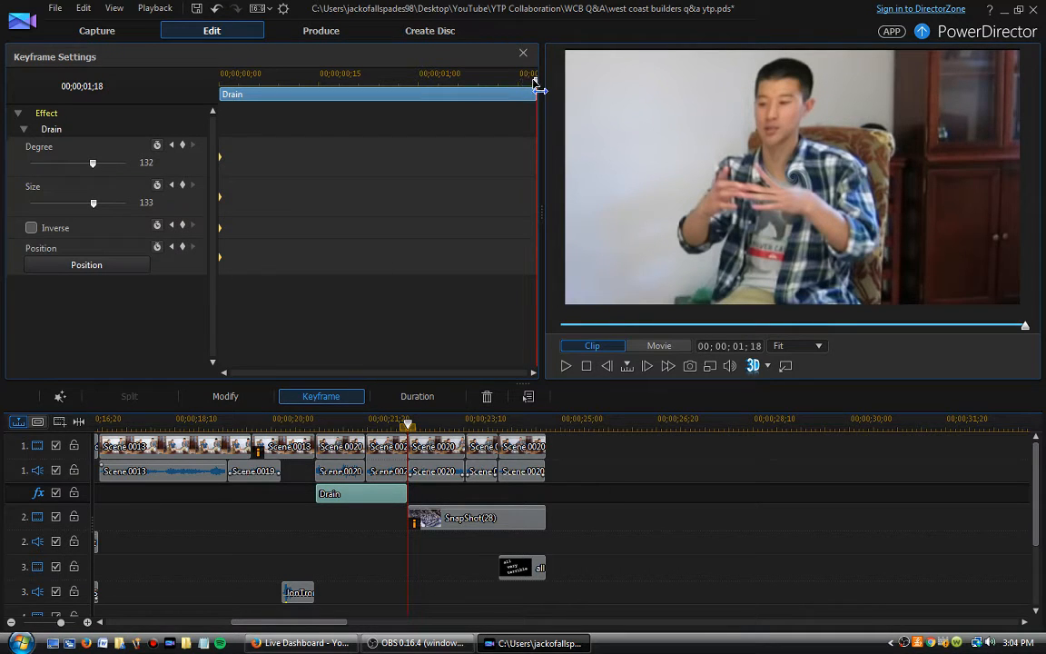
pyautogui.moveTo(537, 88); pyautogui.dragTo(182, 98)
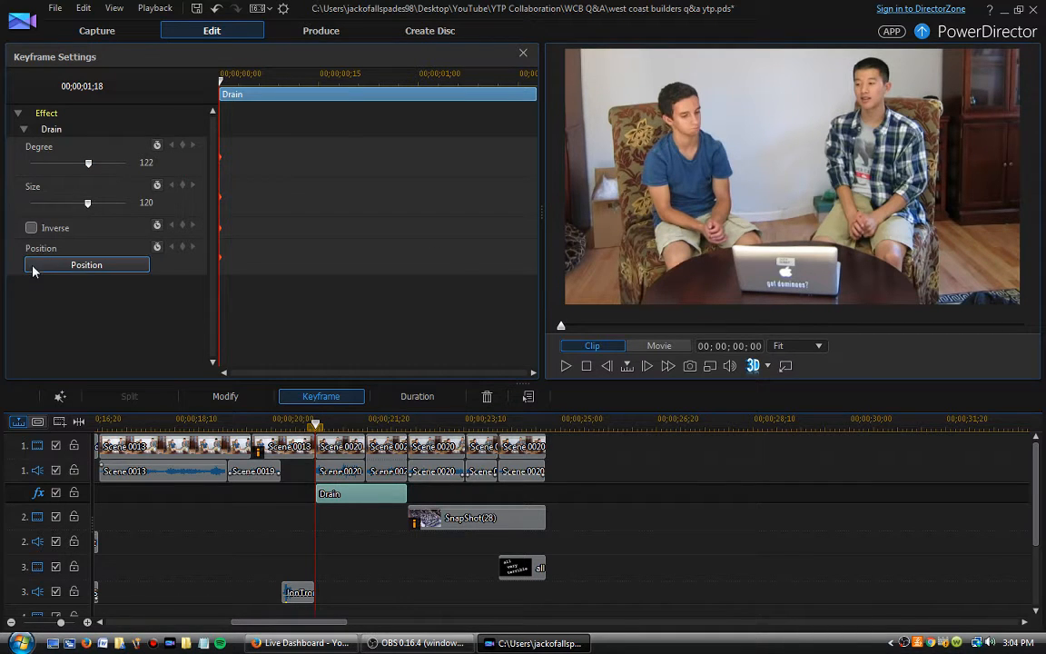
pyautogui.click(86, 264)
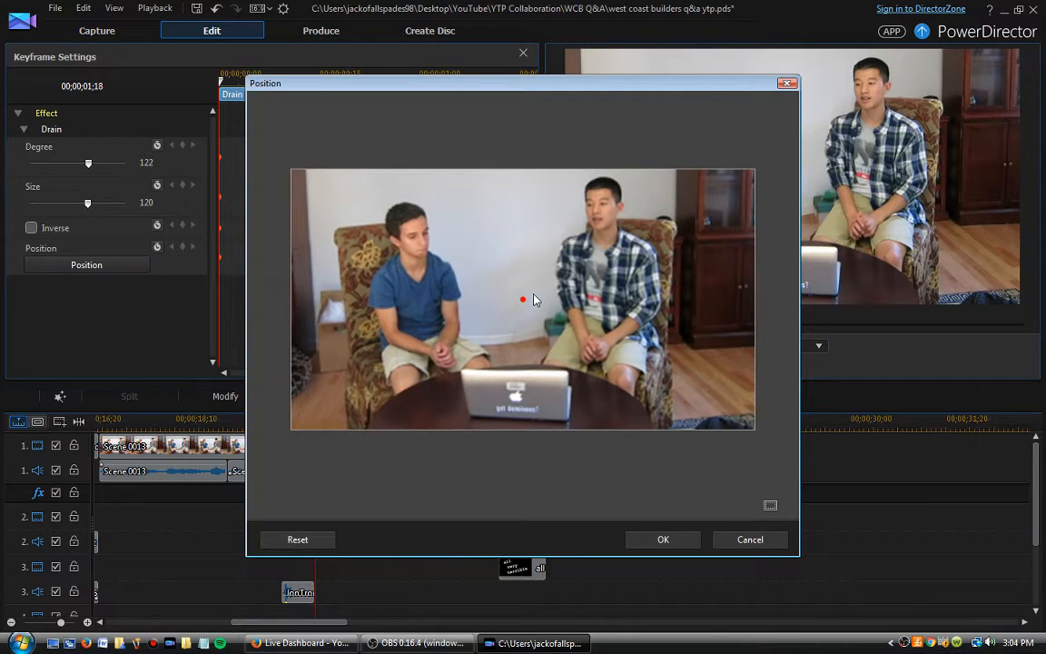
pyautogui.moveTo(527, 303); pyautogui.dragTo(598, 216)
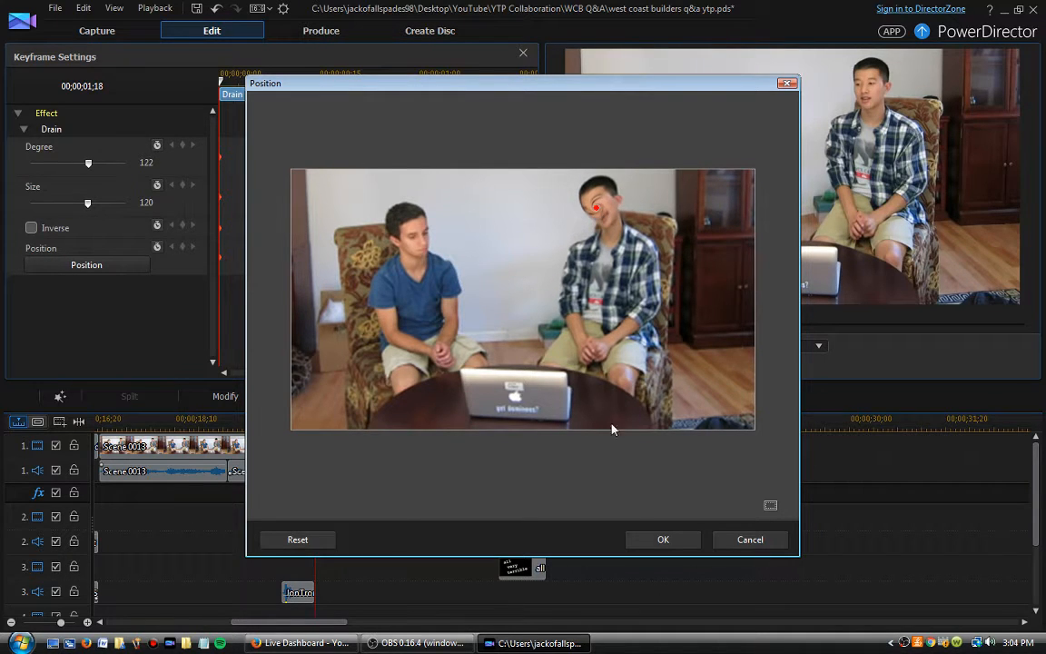
pyautogui.click(660, 539)
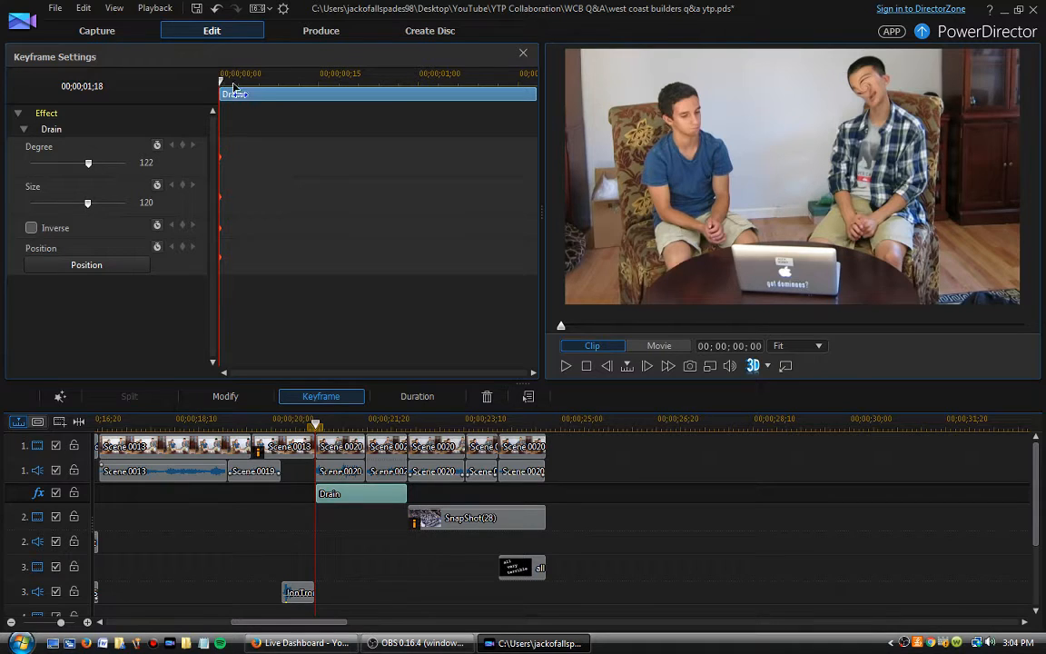
# Trim one frame off the beginning of the Drain effect on the effect track
pyautogui.moveTo(234, 88)
pyautogui.mouseDown()
pyautogui.moveTo(416, 82)
pyautogui.moveTo(227, 86)
pyautogui.moveTo(324, 102)
pyautogui.moveTo(281, 89)
pyautogui.moveTo(214, 94)
pyautogui.mouseUp()
pyautogui.moveTo(177, 418); pyautogui.dragTo(910, 422)
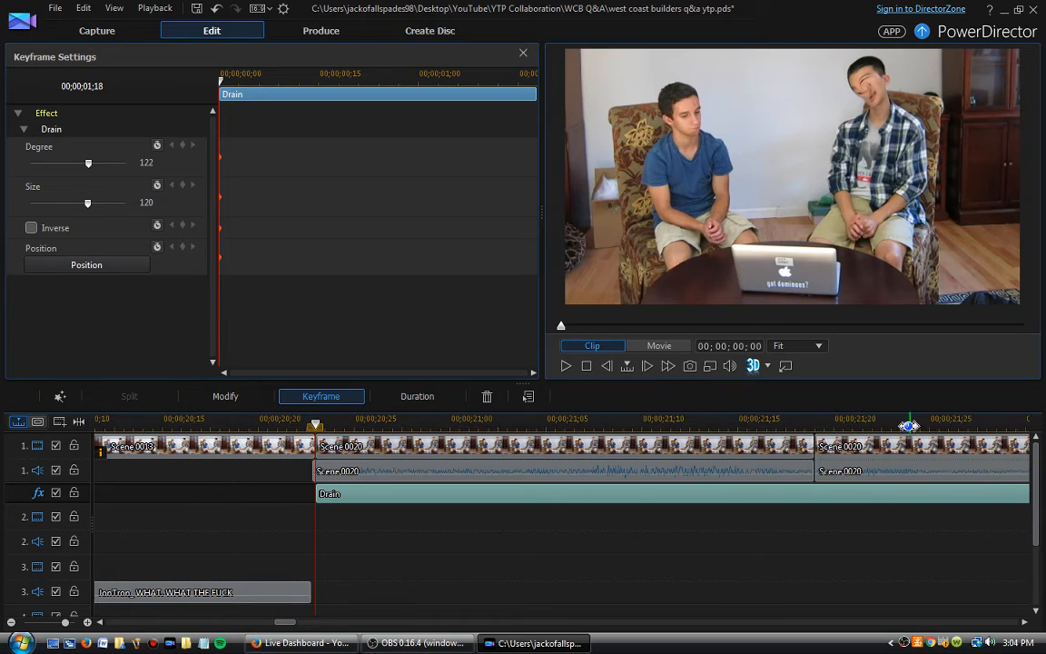
pyautogui.click(647, 366)
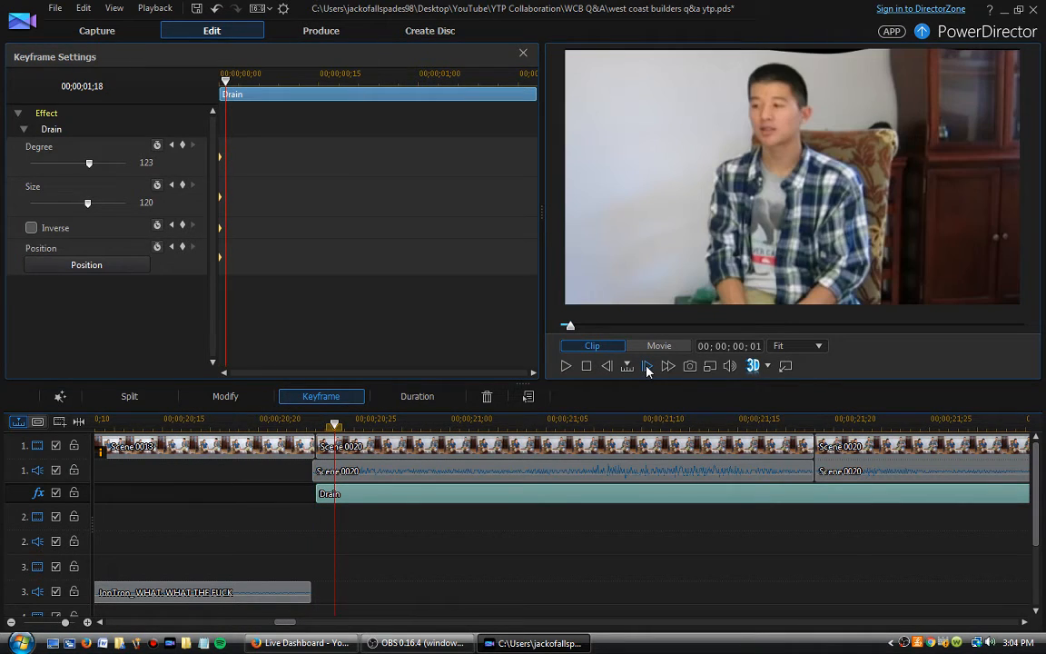
pyautogui.click(331, 494)
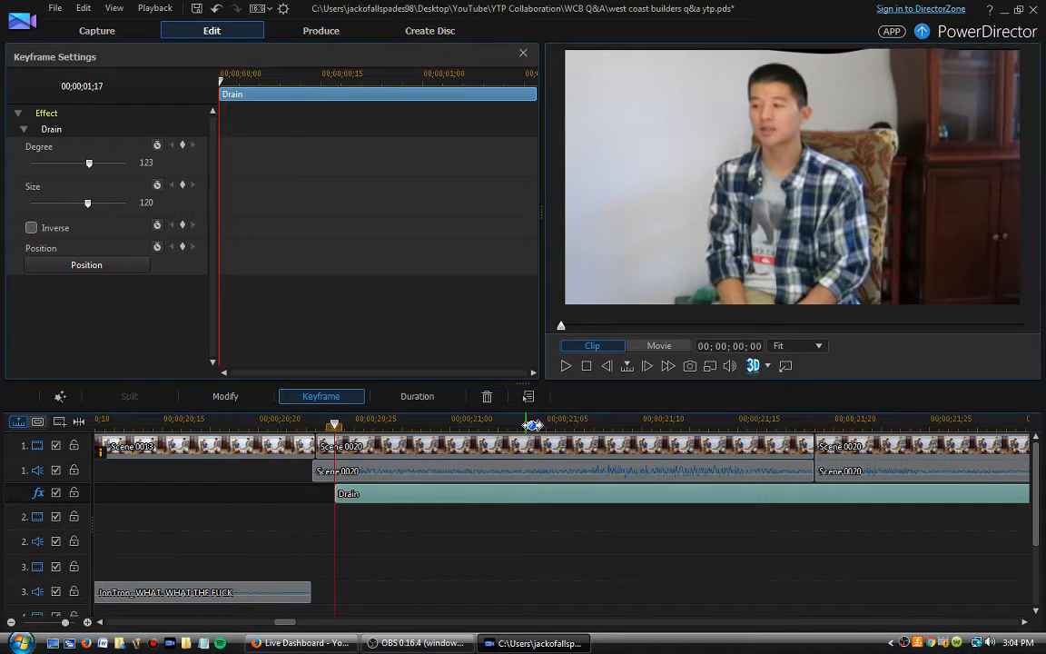
# Reposition the Drain effect's centre at its first frame onto the lower face of the man in the plaid shirt
pyautogui.moveTo(532, 422); pyautogui.dragTo(356, 491)
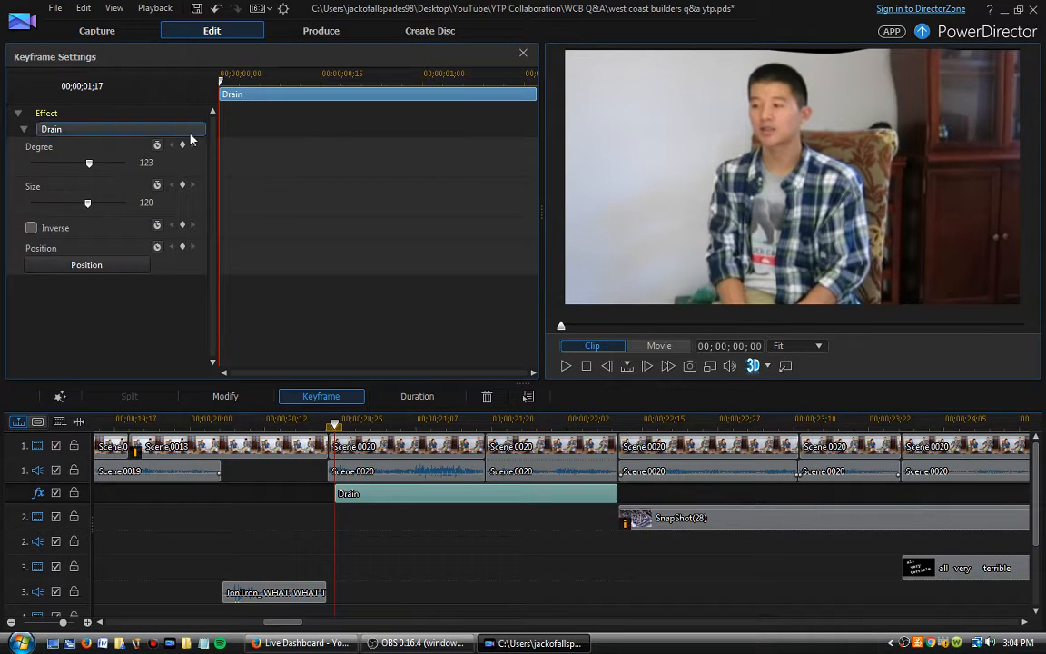
pyautogui.click(100, 266)
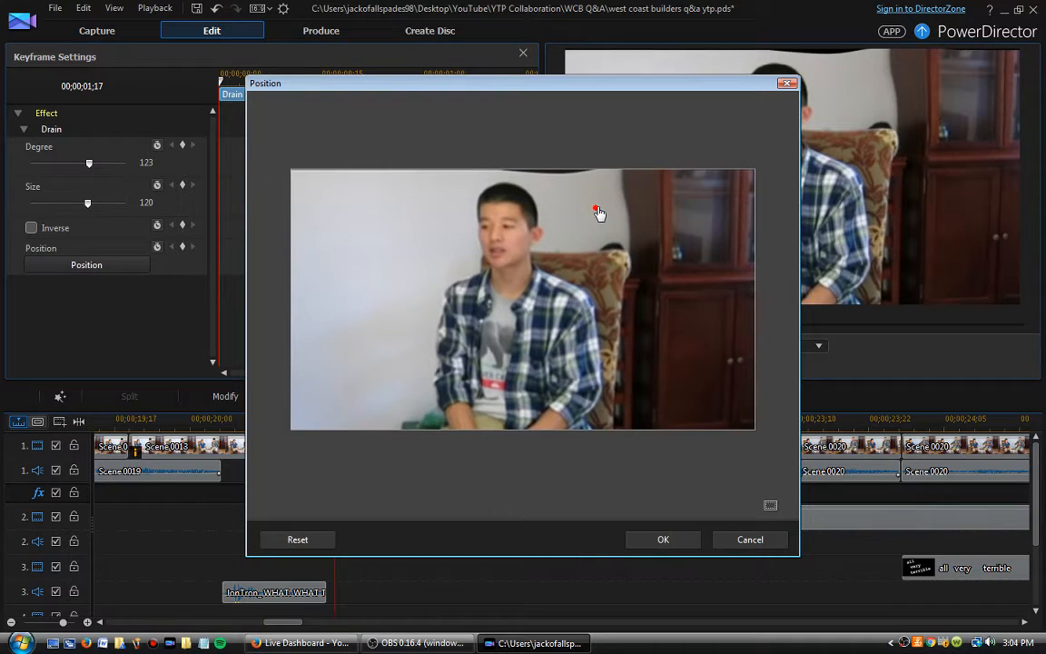
pyautogui.moveTo(596, 210)
pyautogui.mouseDown()
pyautogui.moveTo(497, 248)
pyautogui.moveTo(486, 238)
pyautogui.moveTo(498, 234)
pyautogui.moveTo(498, 245)
pyautogui.mouseUp()
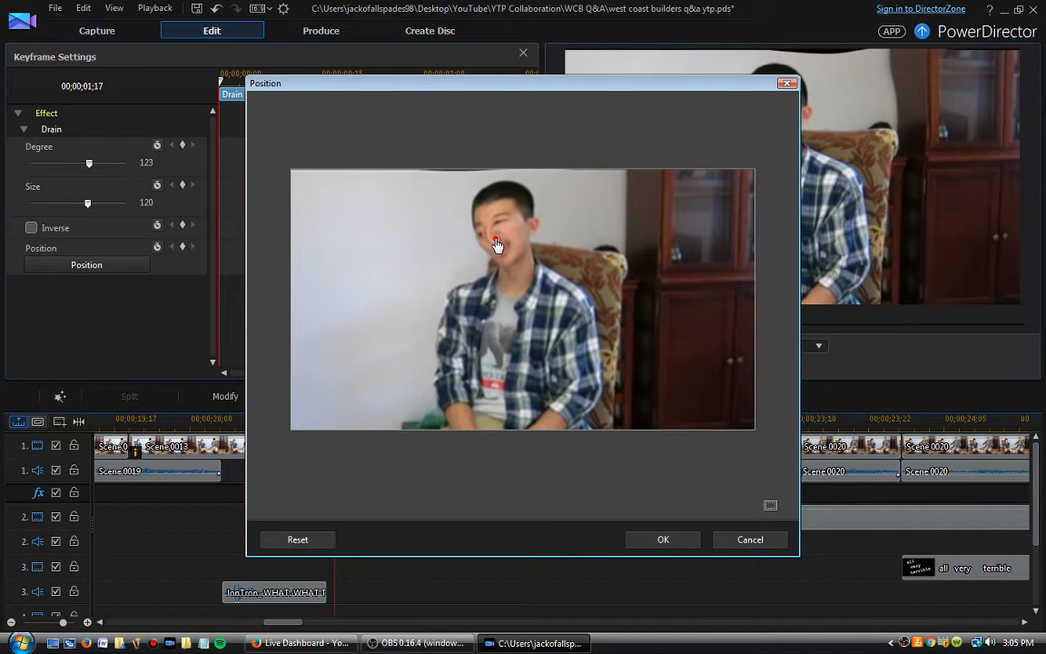
pyautogui.click(662, 540)
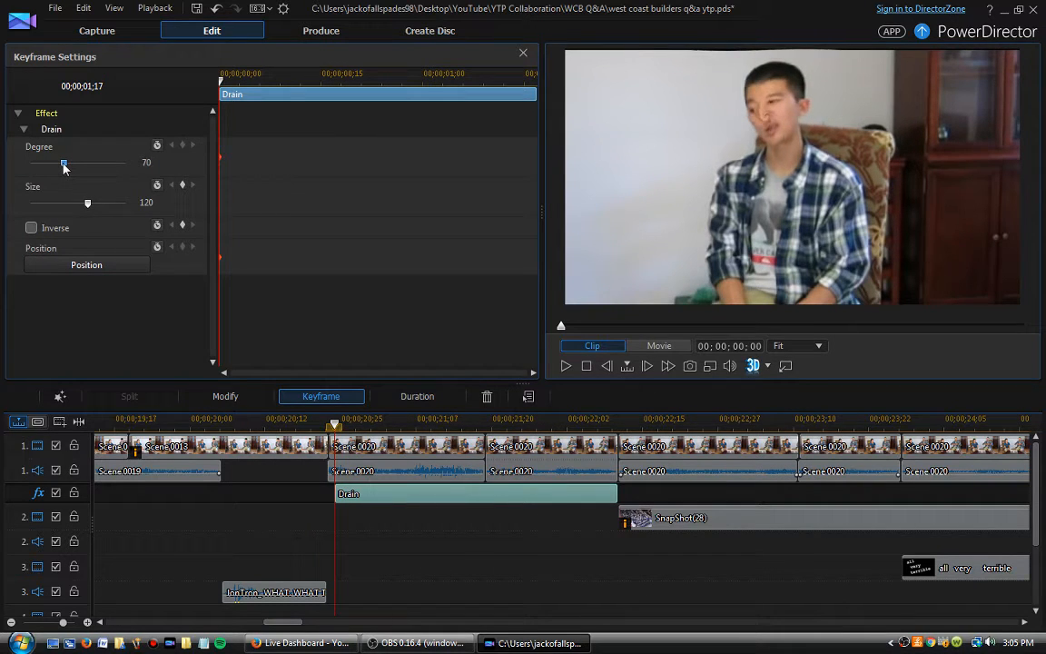
# Set the Drain effect's Degree to 6 and Size to 200 at its first frame
pyautogui.moveTo(64, 167); pyautogui.dragTo(33, 164)
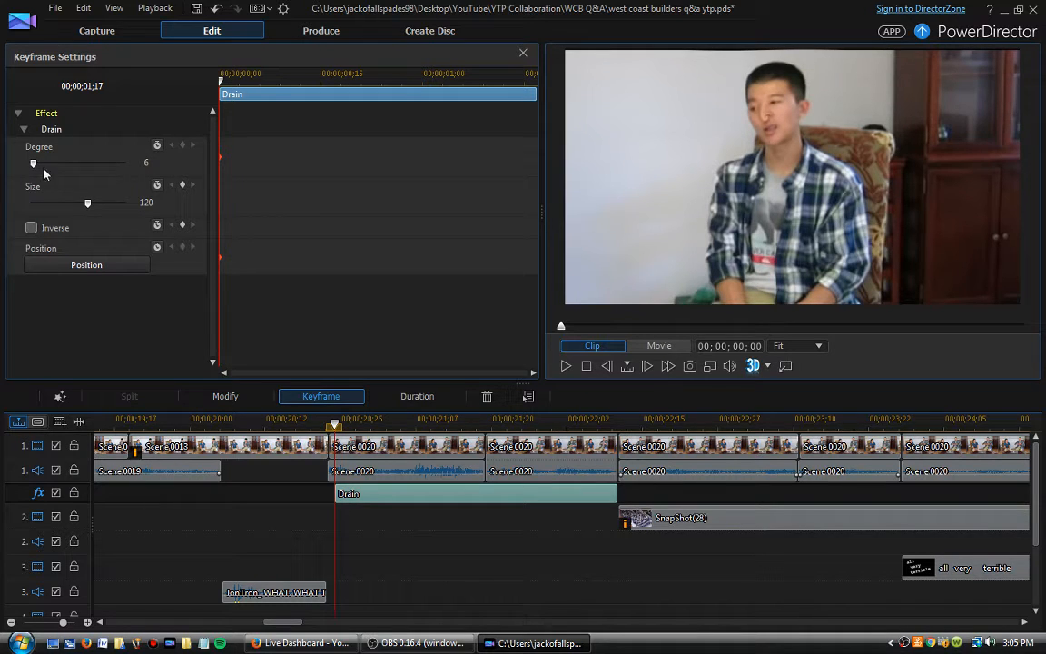
pyautogui.moveTo(87, 203); pyautogui.dragTo(104, 209)
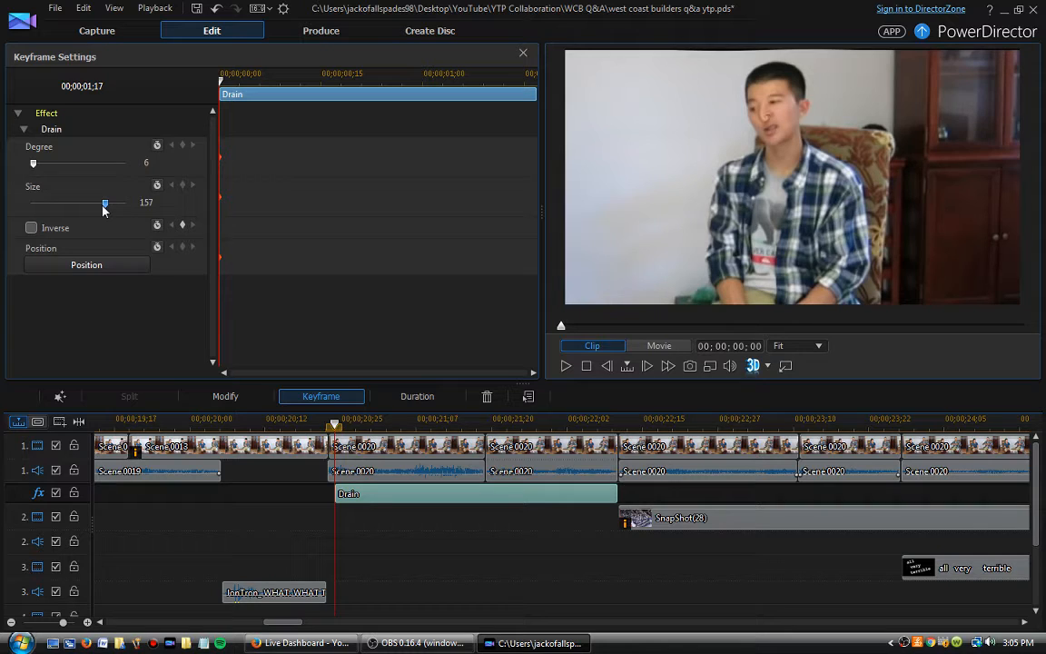
pyautogui.moveTo(105, 209); pyautogui.dragTo(142, 210)
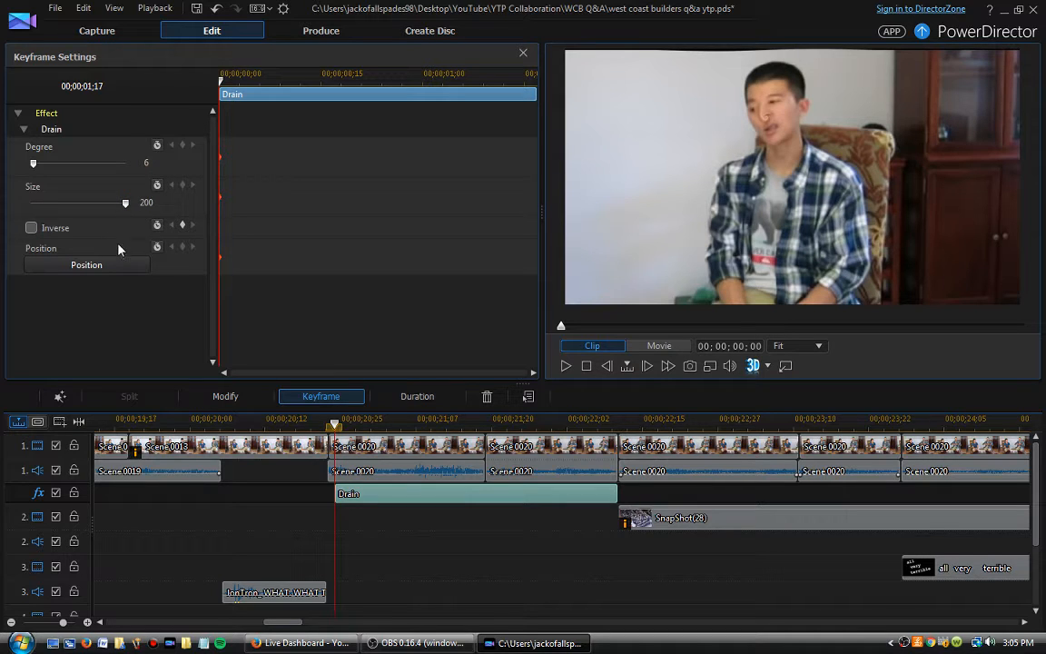
# At 00;00;00;25 within the Drain effect, add a position keyframe on the outer edge of the man's cheek, beside his mouth
pyautogui.moveTo(221, 80); pyautogui.dragTo(347, 112)
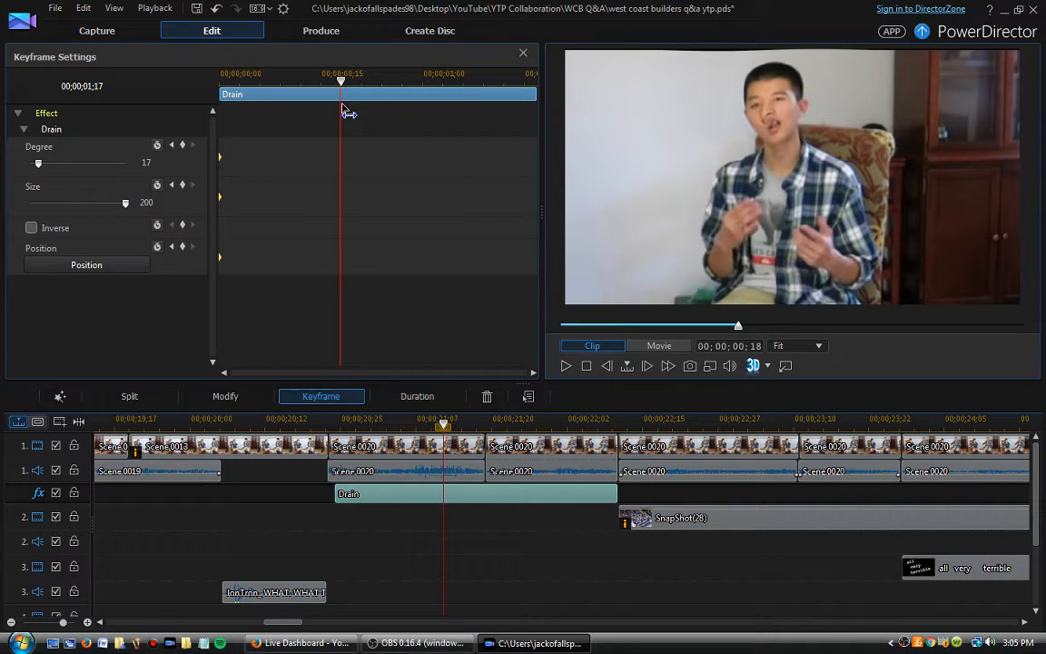
pyautogui.moveTo(344, 107); pyautogui.dragTo(389, 115)
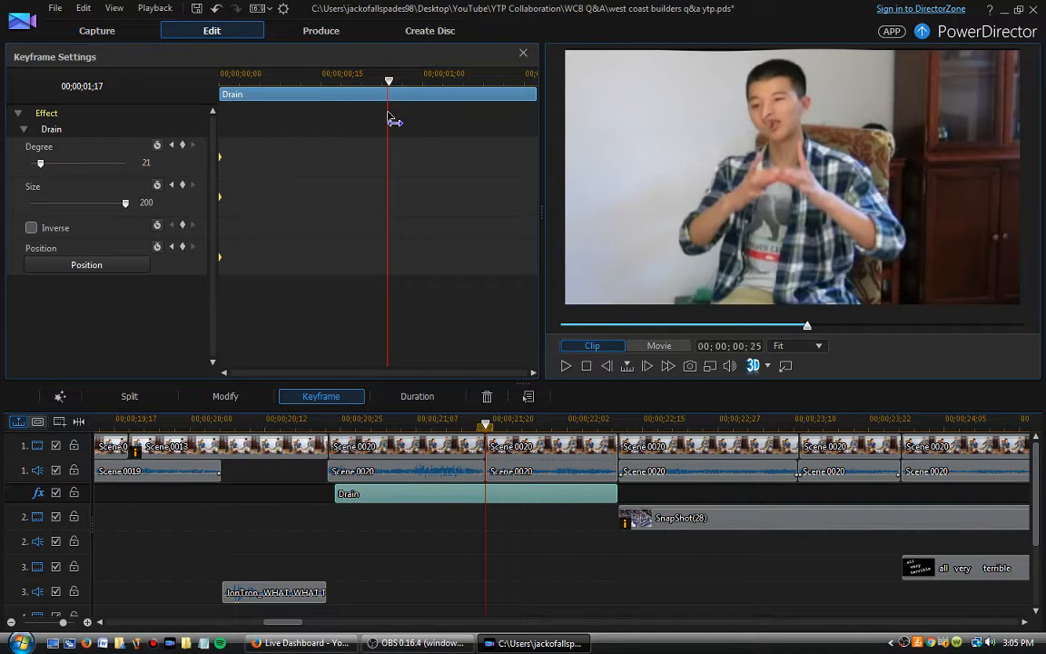
pyautogui.click(106, 265)
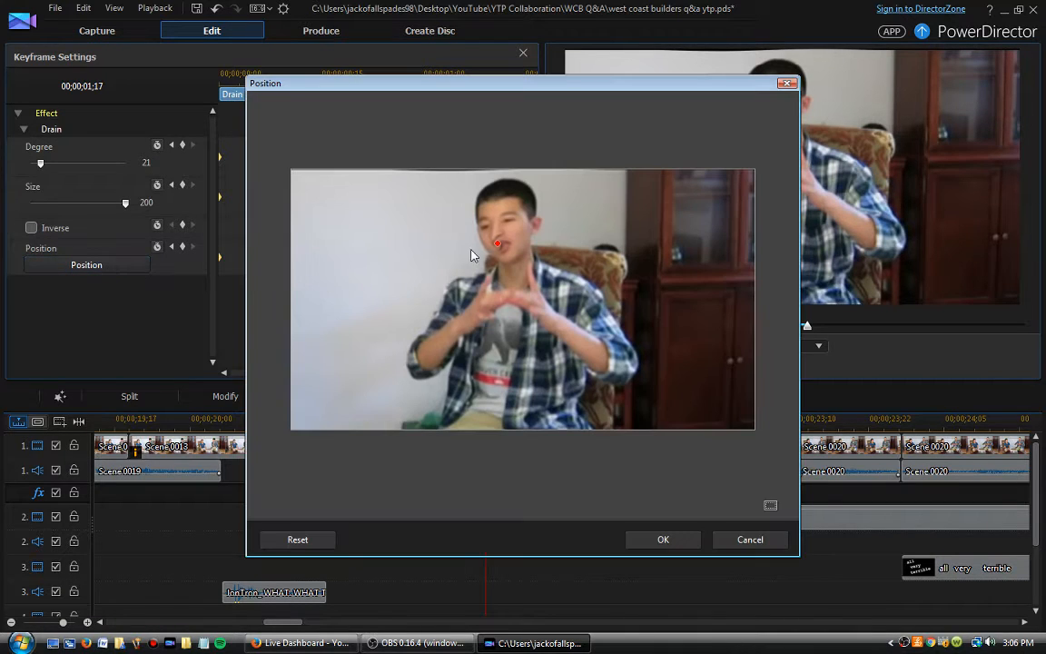
pyautogui.moveTo(501, 247)
pyautogui.mouseDown()
pyautogui.moveTo(494, 218)
pyautogui.moveTo(505, 242)
pyautogui.moveTo(496, 247)
pyautogui.moveTo(492, 233)
pyautogui.moveTo(486, 248)
pyautogui.moveTo(478, 232)
pyautogui.moveTo(465, 236)
pyautogui.moveTo(483, 242)
pyautogui.mouseUp()
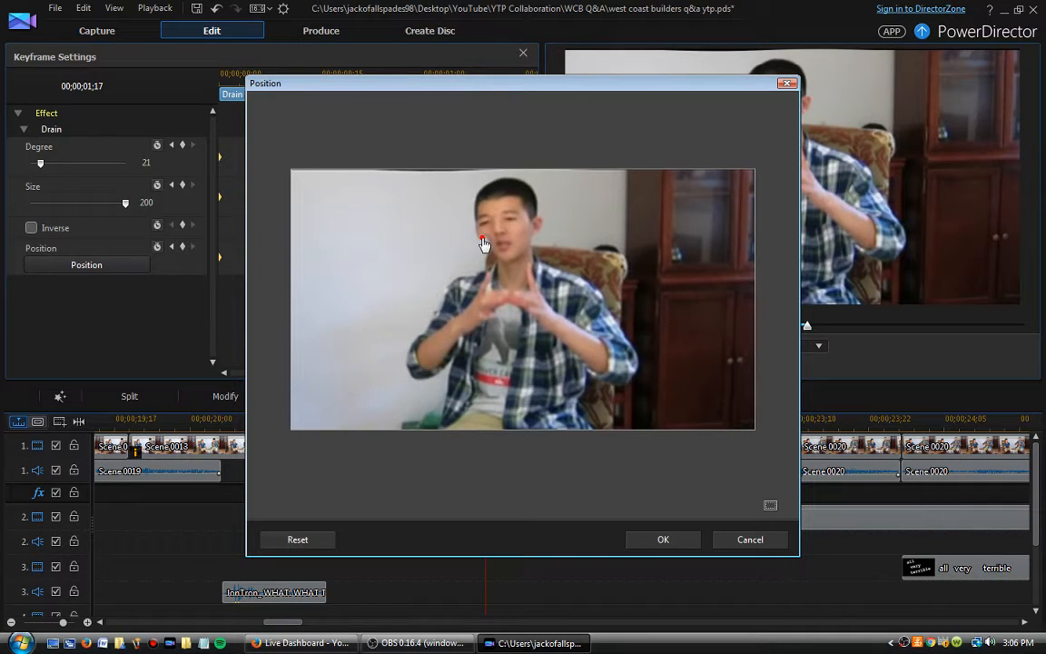
pyautogui.click(663, 539)
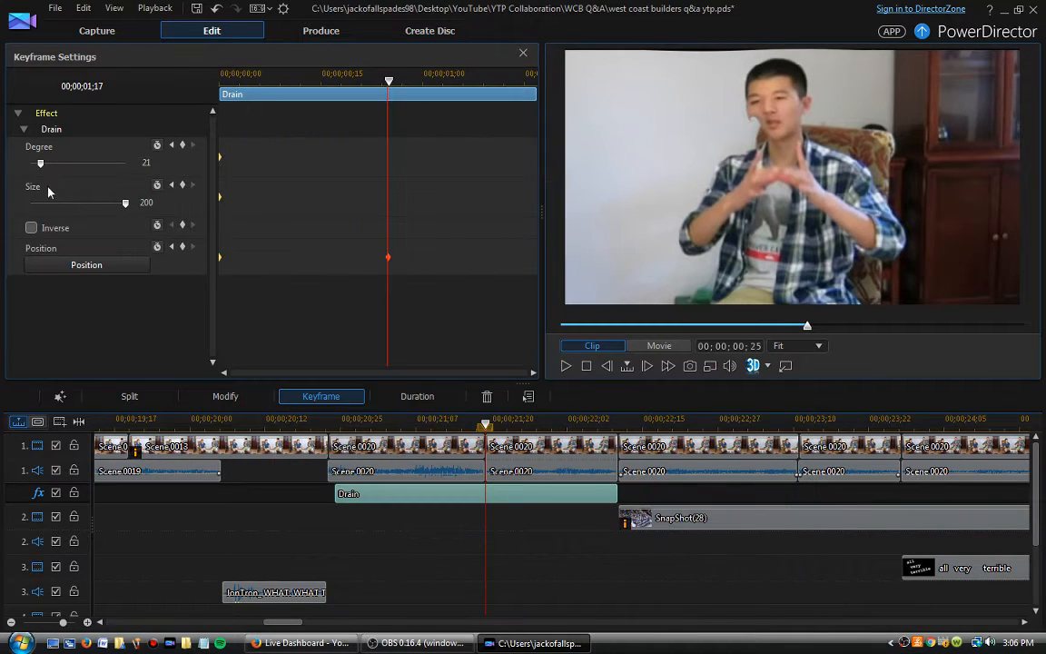
# Set the Drain effect's Degree to 128 and Size to 183, and enable Inverse, at the 00;00;00;25 keyframe
pyautogui.moveTo(40, 166); pyautogui.dragTo(91, 164)
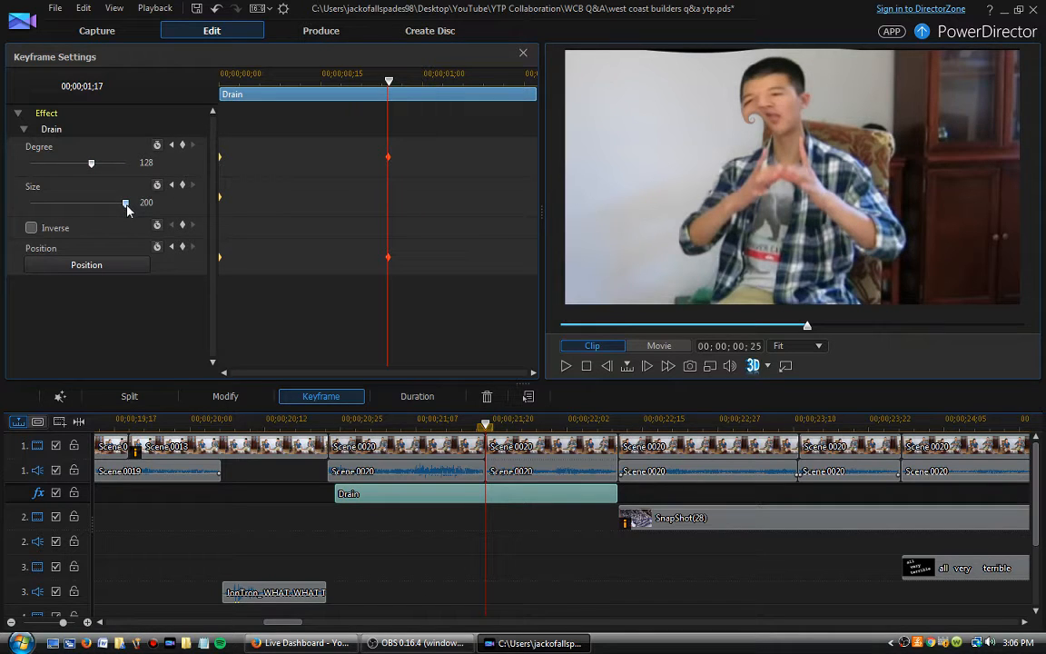
pyautogui.moveTo(126, 207); pyautogui.dragTo(80, 208)
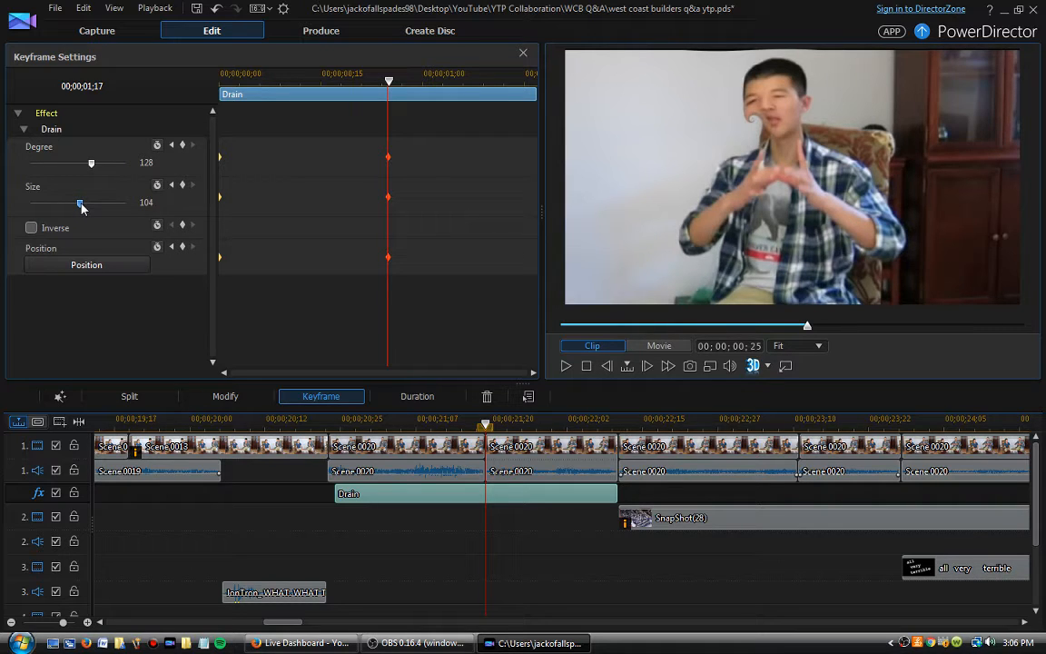
pyautogui.moveTo(81, 207); pyautogui.dragTo(119, 207)
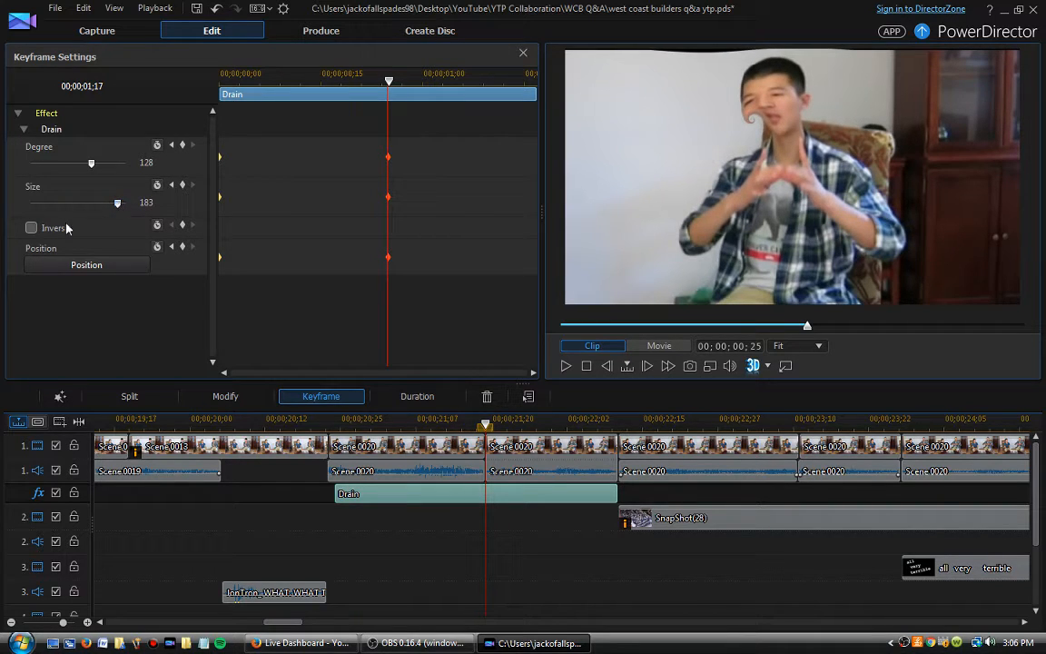
pyautogui.click(32, 229)
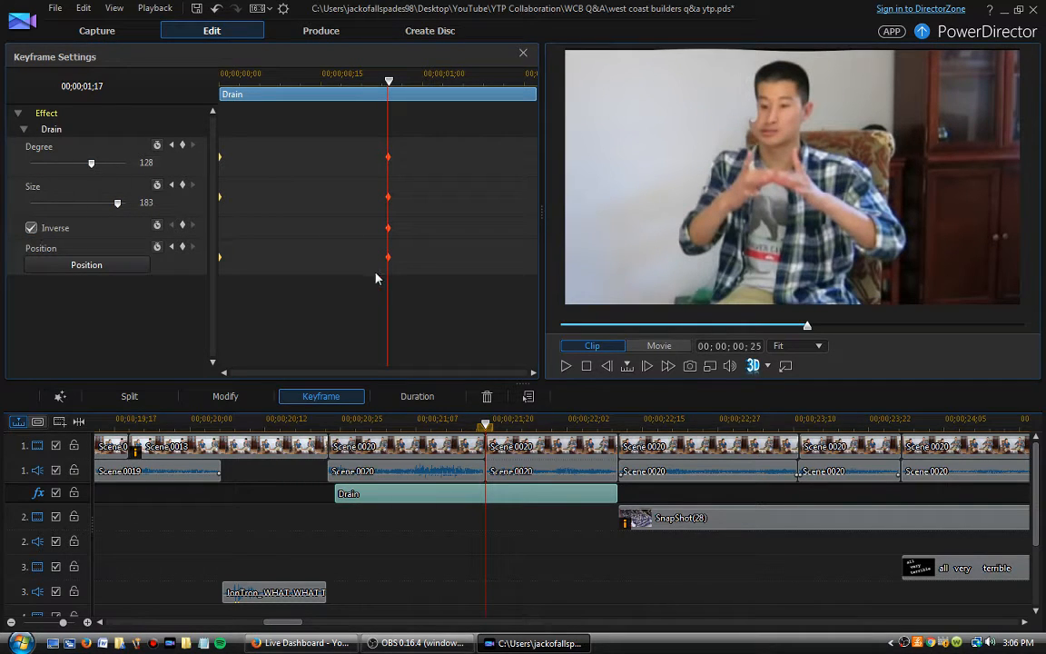
# Move the Drain effect's position at the 00;00;00;25 keyframe onto the middle of the man's face and play the effect back
pyautogui.click(87, 265)
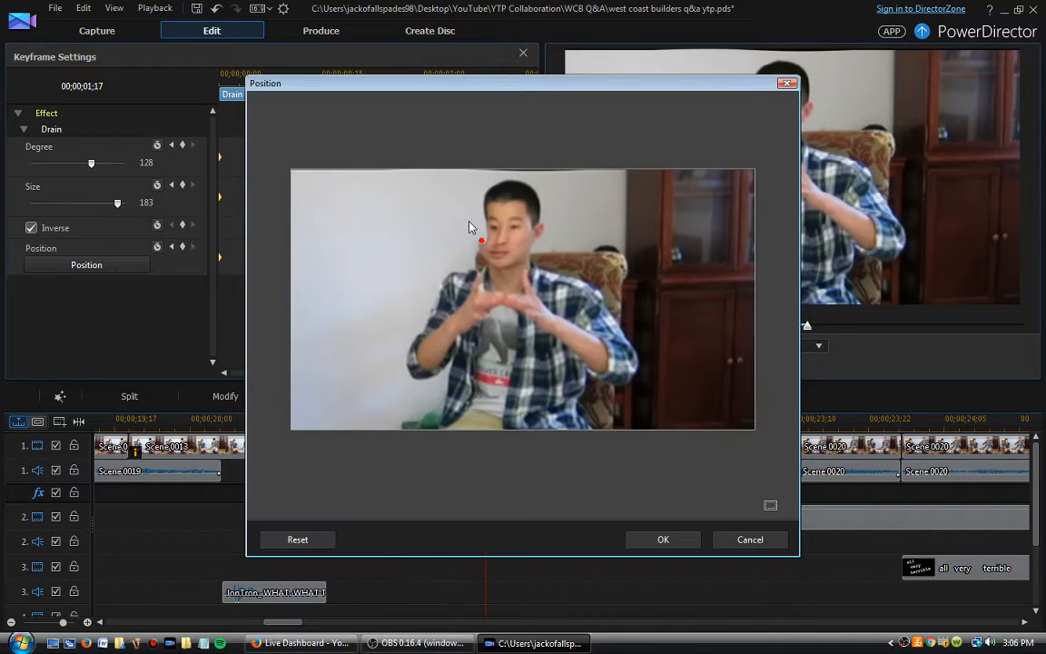
pyautogui.moveTo(481, 241)
pyautogui.mouseDown()
pyautogui.moveTo(502, 248)
pyautogui.moveTo(508, 211)
pyautogui.moveTo(499, 232)
pyautogui.mouseUp()
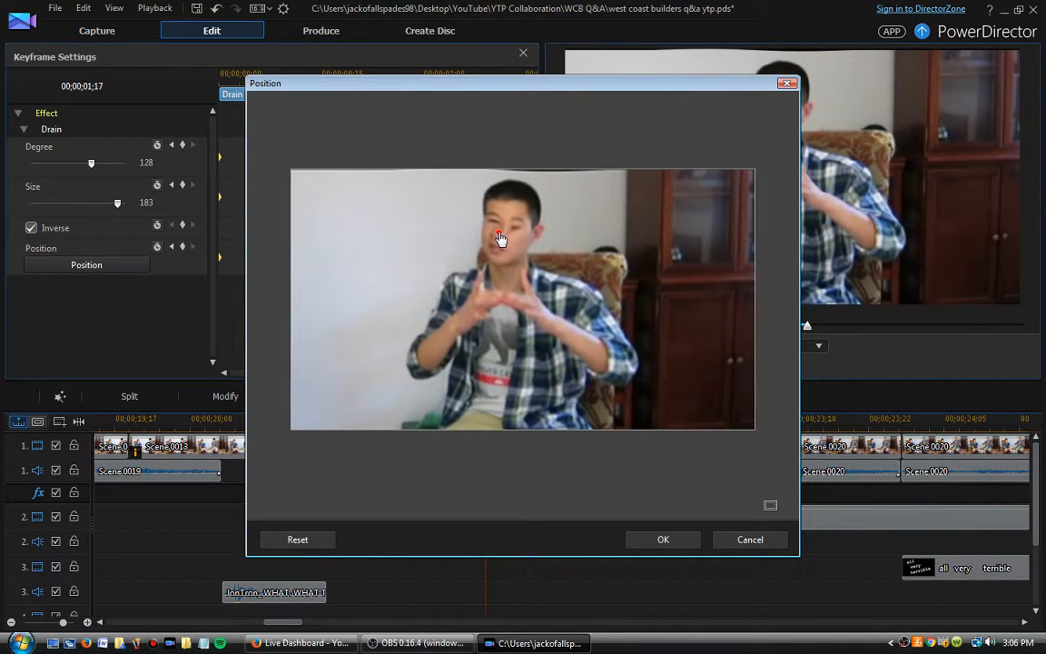
pyautogui.click(686, 545)
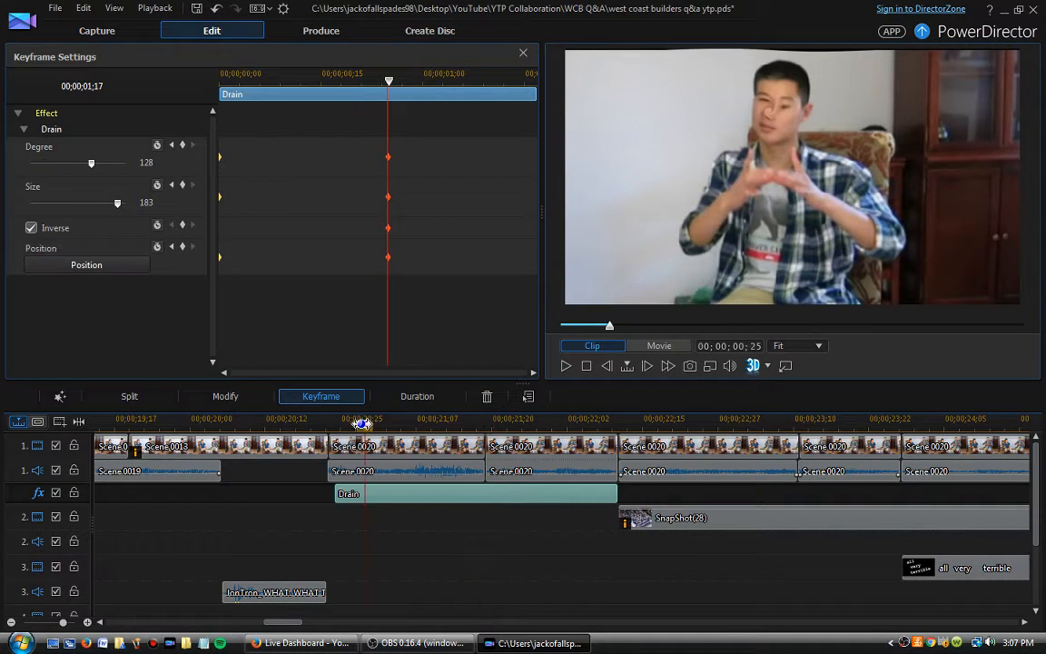
pyautogui.click(565, 366)
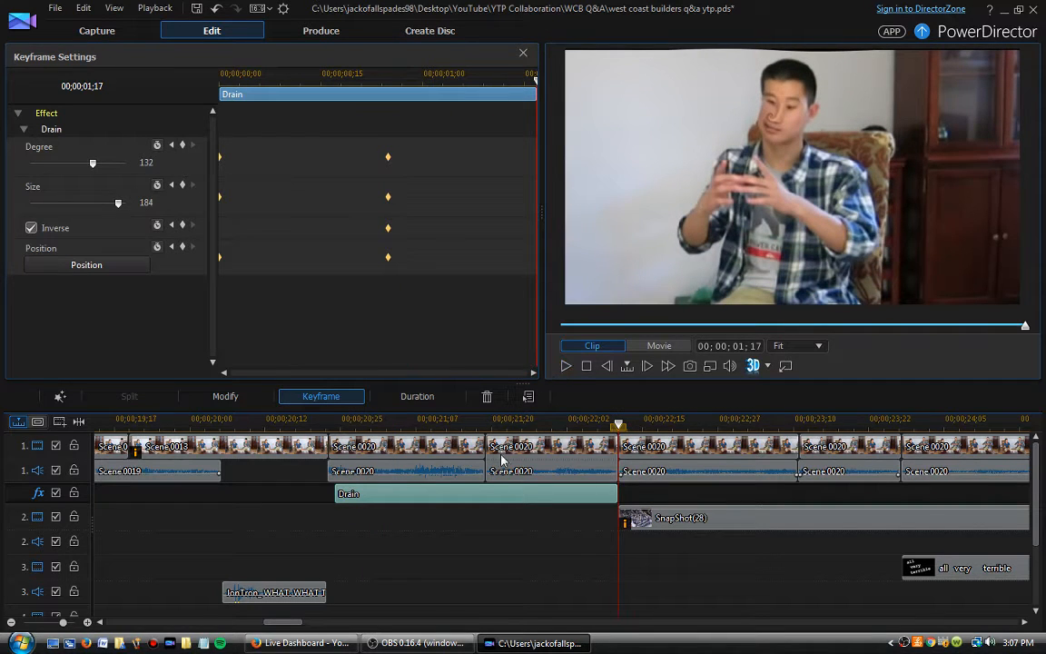
pyautogui.click(407, 420)
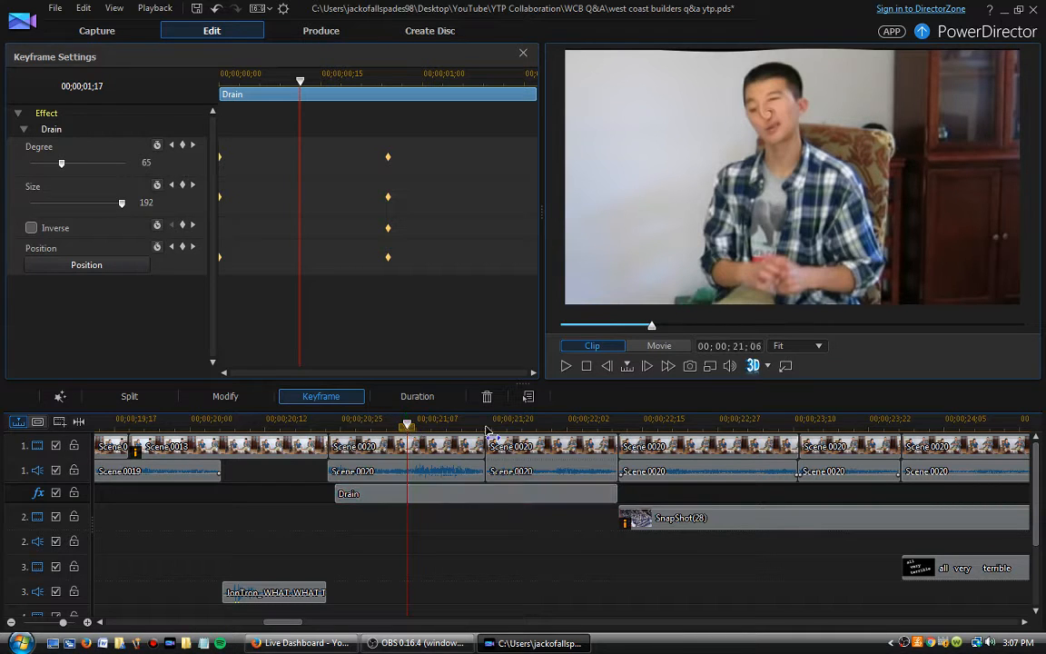
# Add Drain keyframes on the effect's last frame with Degree 200 and Size 32
pyautogui.click(570, 425)
pyautogui.click(543, 495)
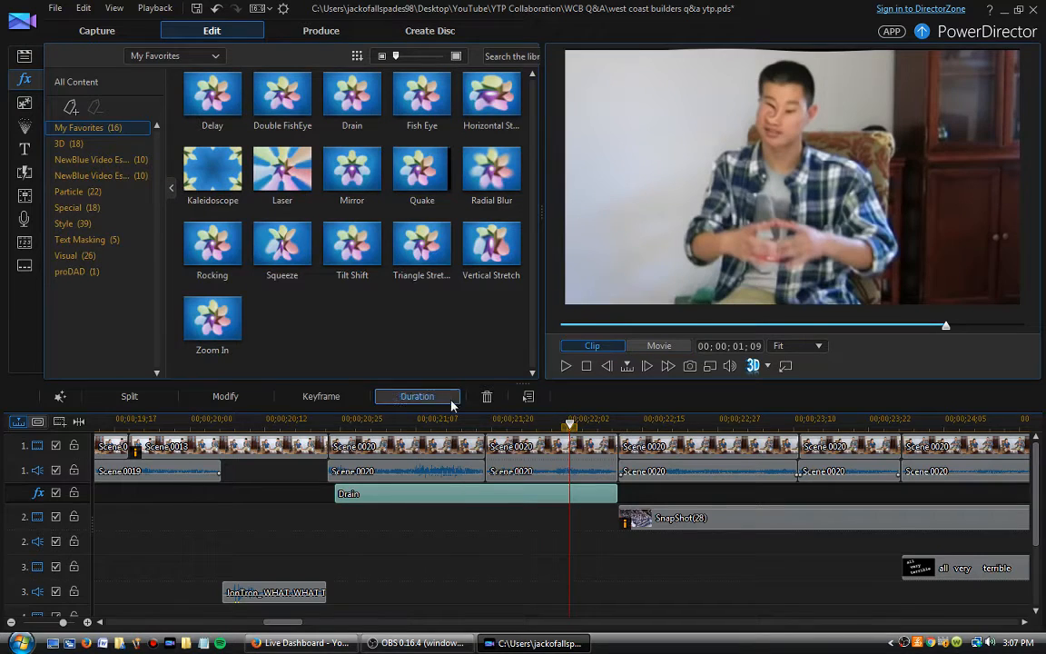
pyautogui.click(323, 396)
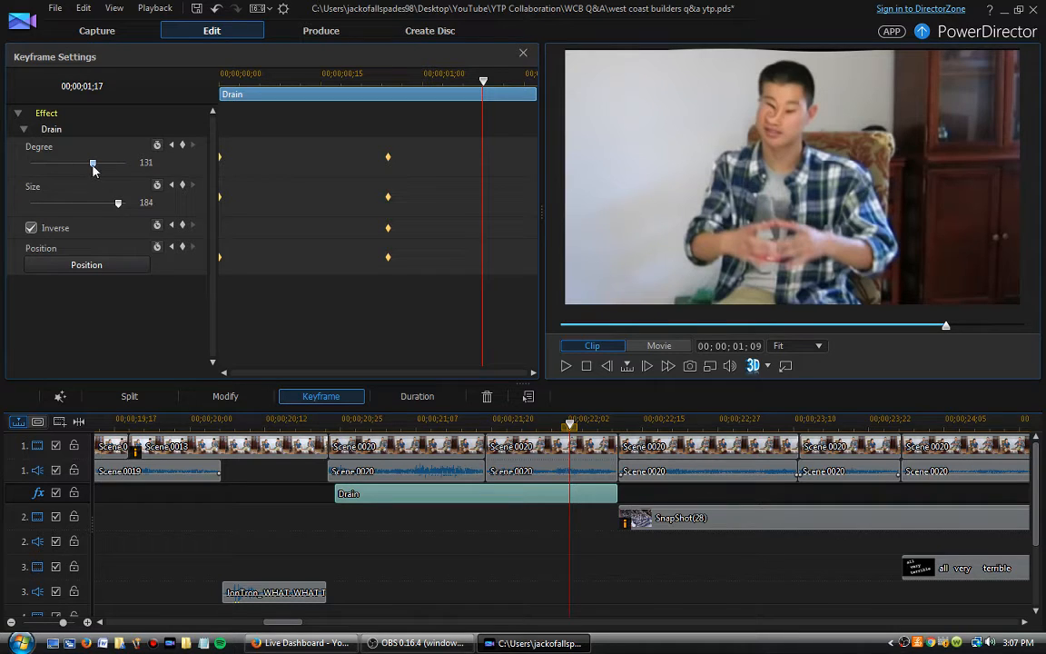
pyautogui.moveTo(92, 167); pyautogui.dragTo(126, 165)
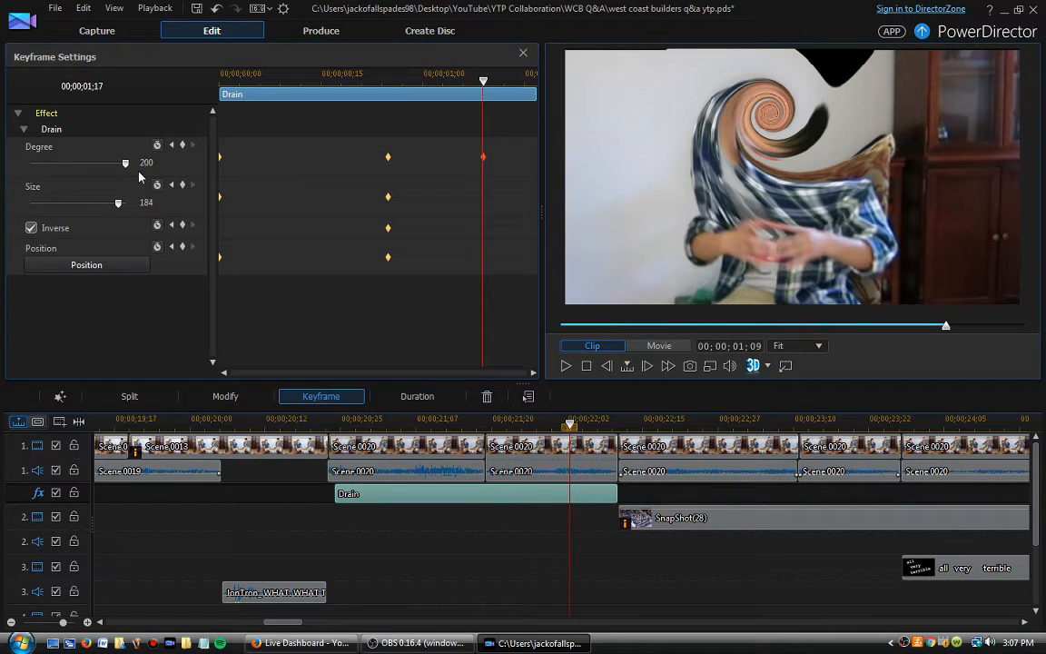
pyautogui.moveTo(484, 162); pyautogui.dragTo(548, 166)
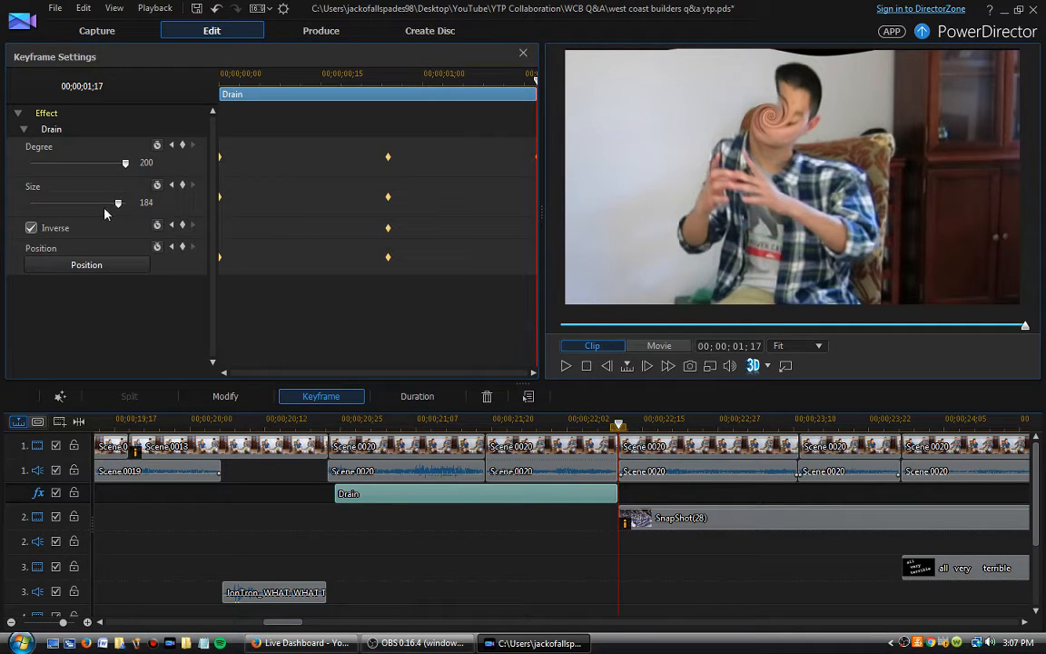
pyautogui.moveTo(118, 205); pyautogui.dragTo(45, 205)
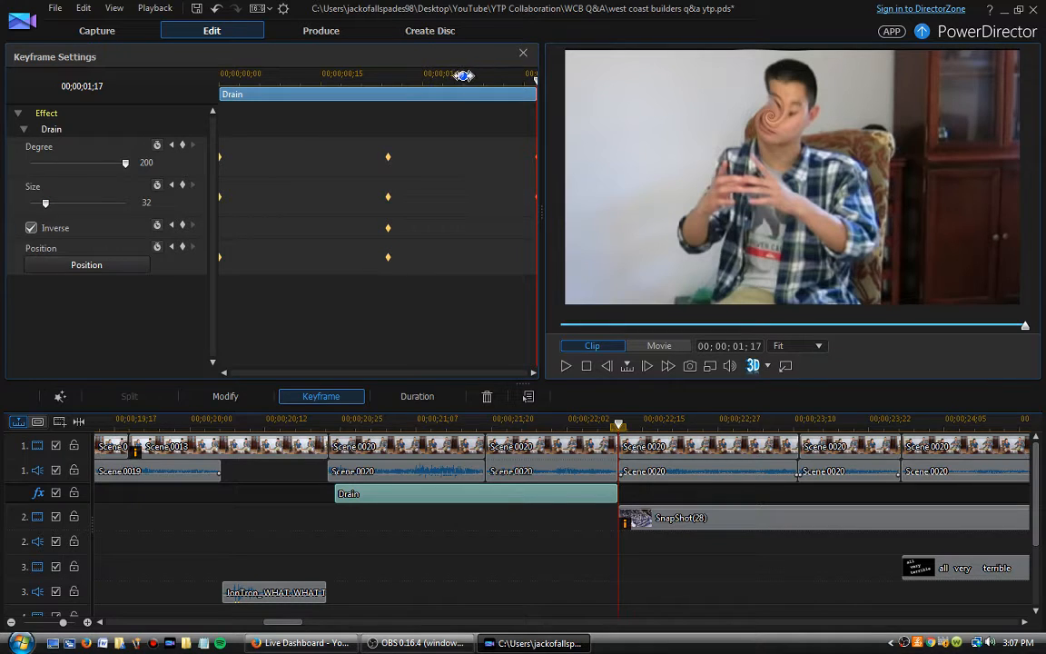
# Add a Degree keyframe of 200 at 00;00;01;01 in the Drain effect and close the keyframe settings
pyautogui.click(429, 77)
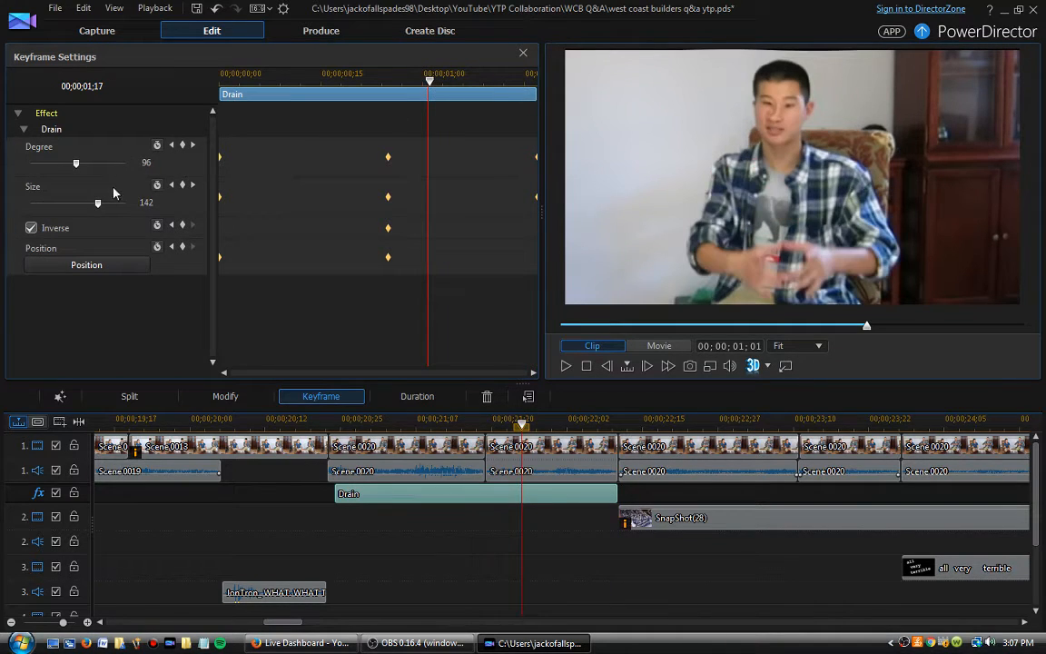
pyautogui.moveTo(76, 163); pyautogui.dragTo(126, 163)
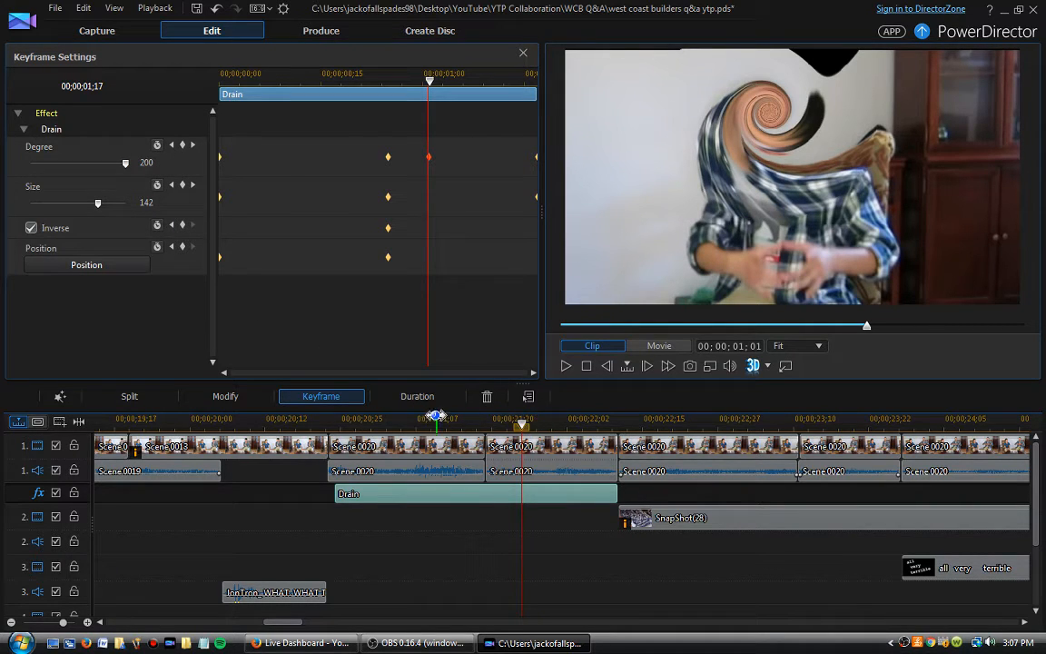
pyautogui.click(523, 54)
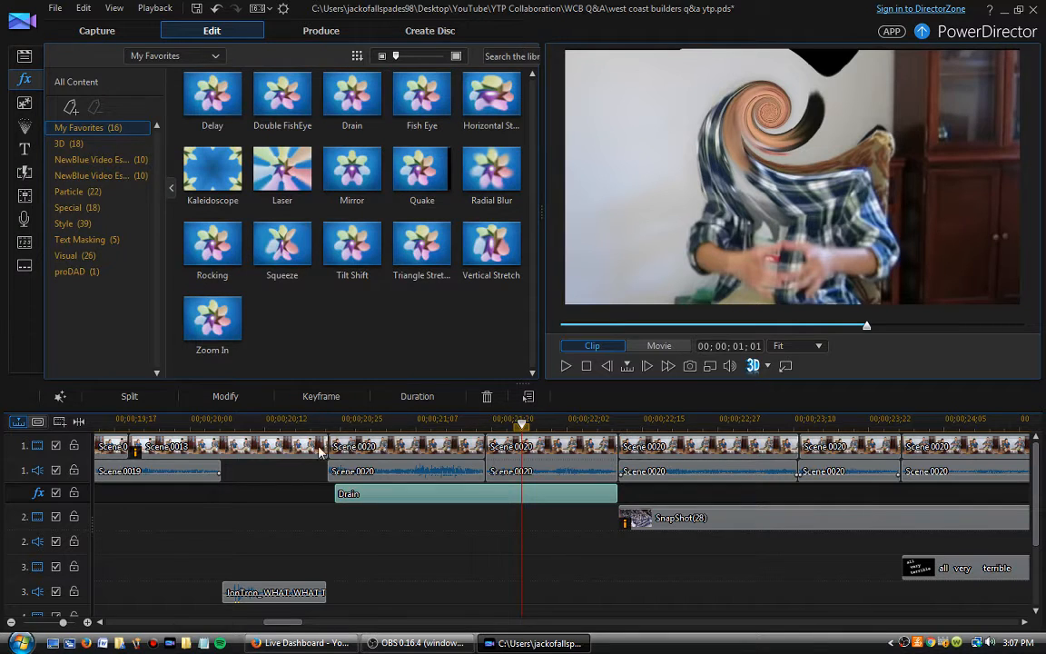
# Play the movie from the start of the first Scene 0020 clip, then replay it from the start of the Drain effect
pyautogui.click(356, 452)
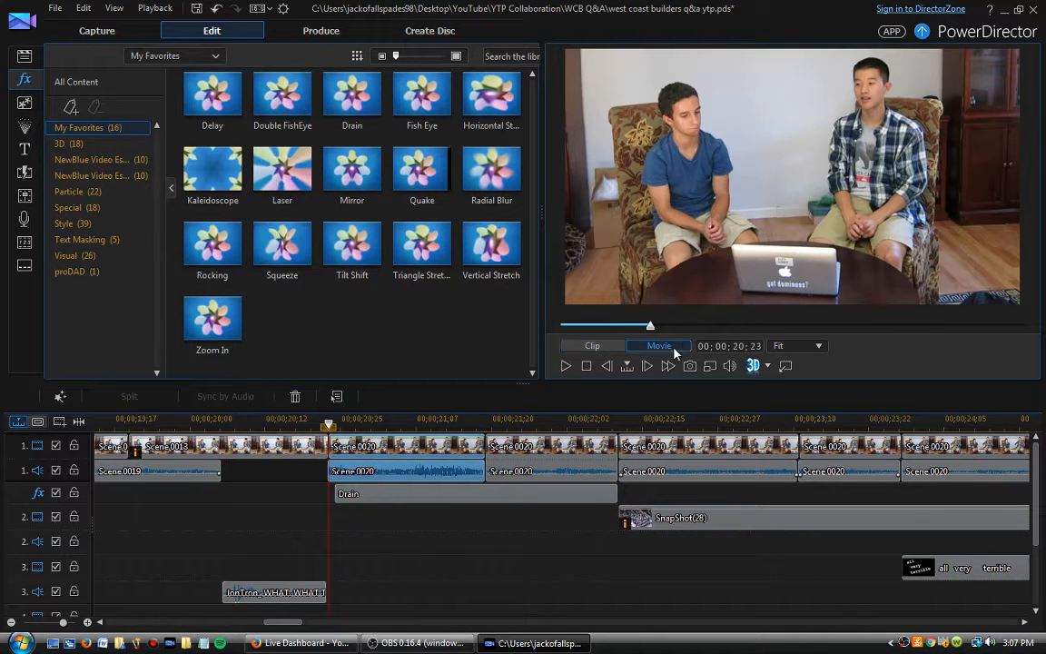
pyautogui.click(565, 366)
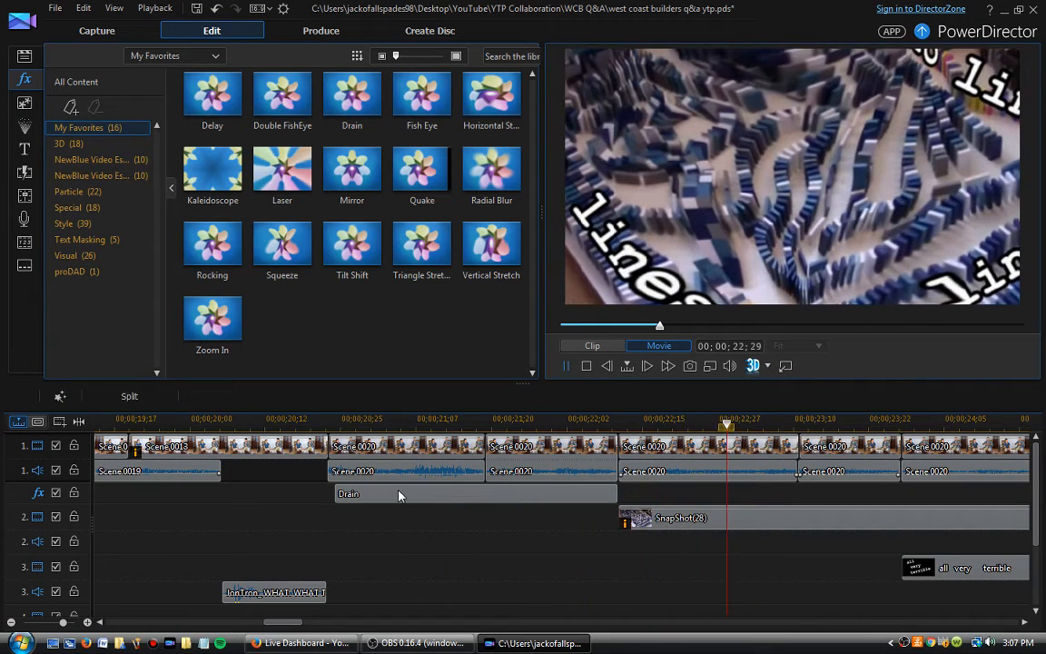
pyautogui.click(403, 496)
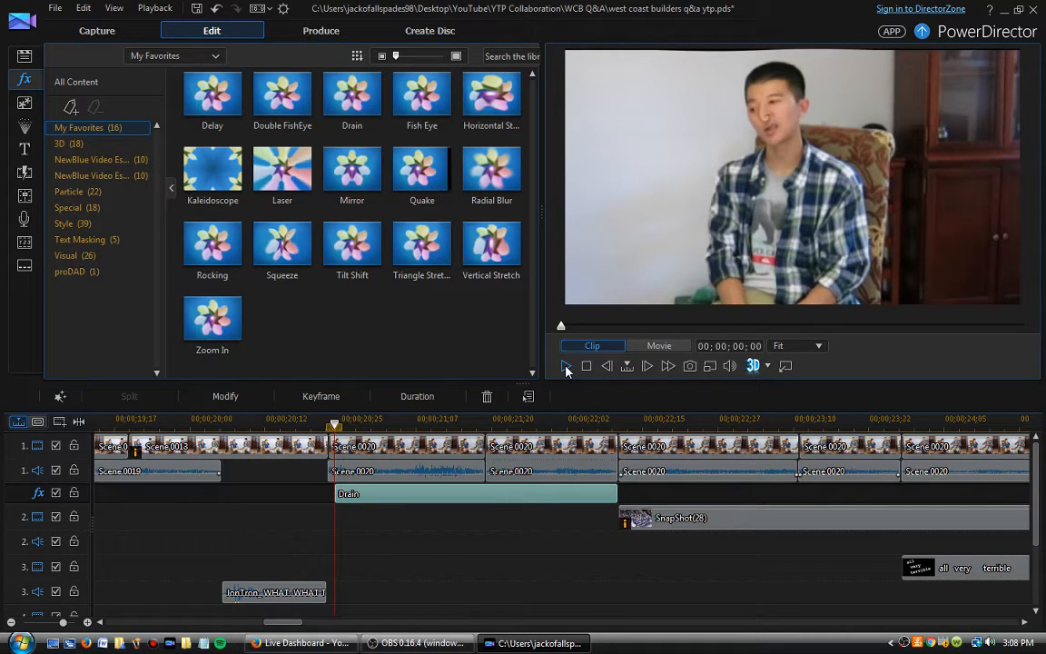
pyautogui.click(566, 367)
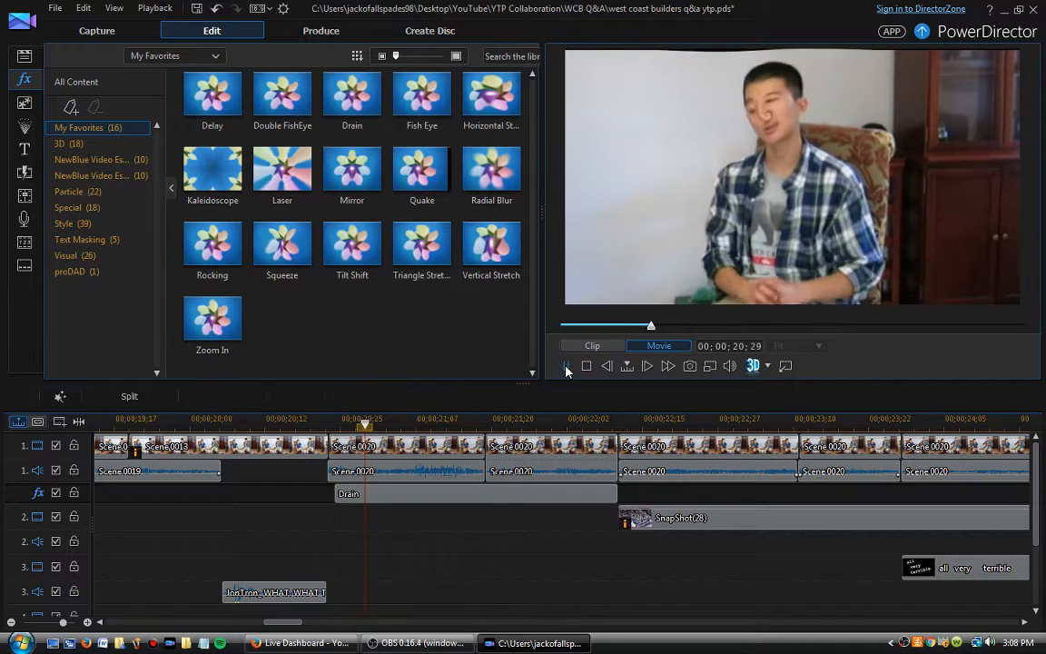
# Turn off Inverse at the Drain effect's 00;00;00;25 keyframe and scrub through the effect to check the swirl
pyautogui.doubleClick(468, 498)
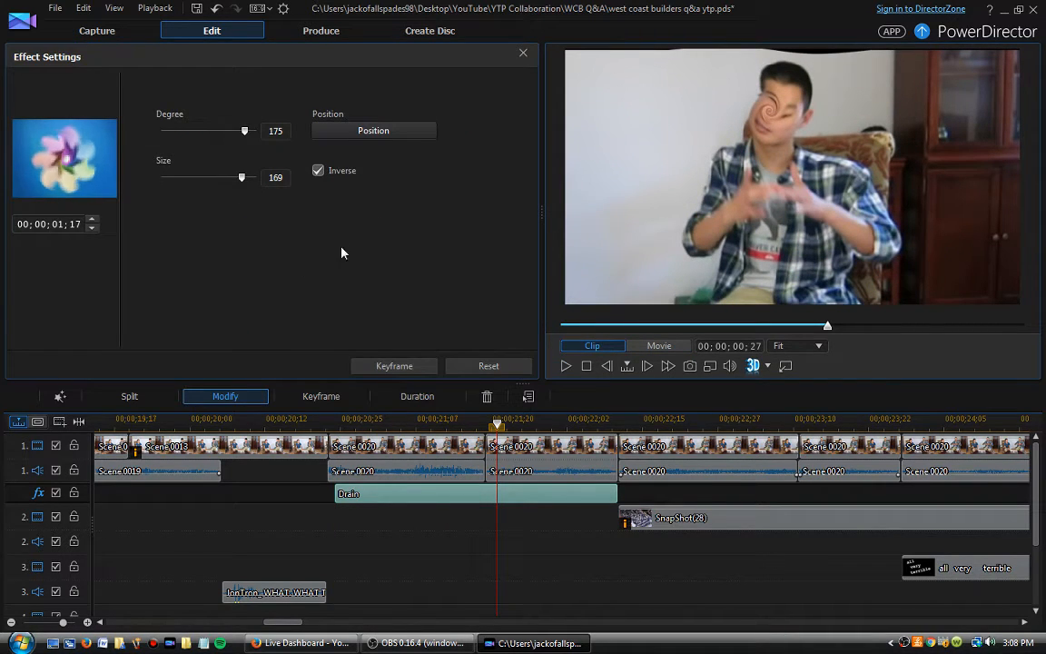
pyautogui.click(394, 365)
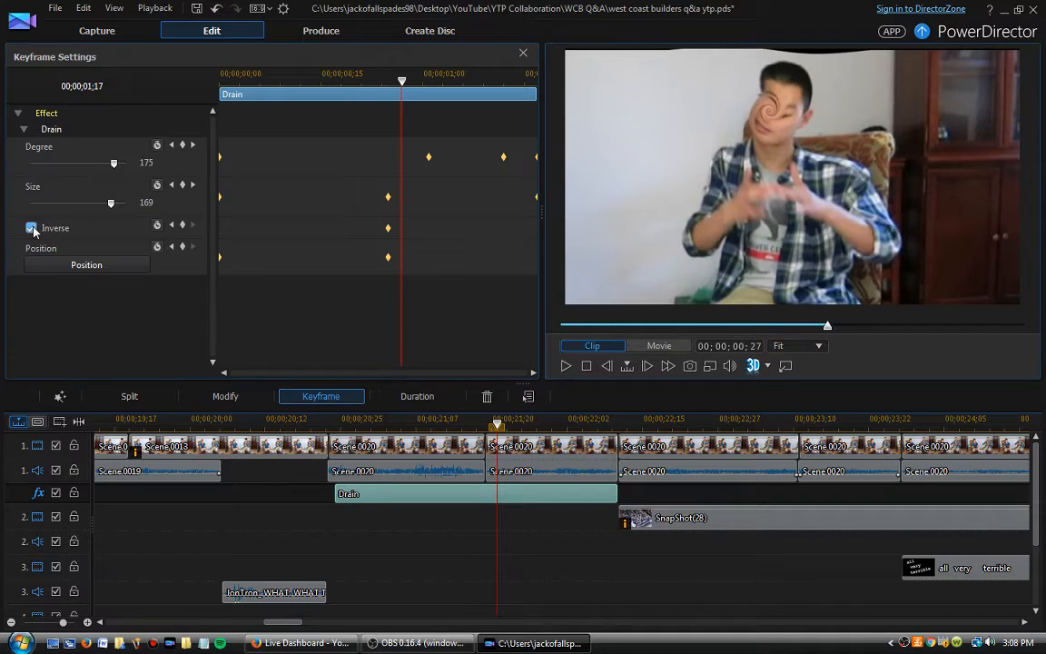
pyautogui.click(32, 228)
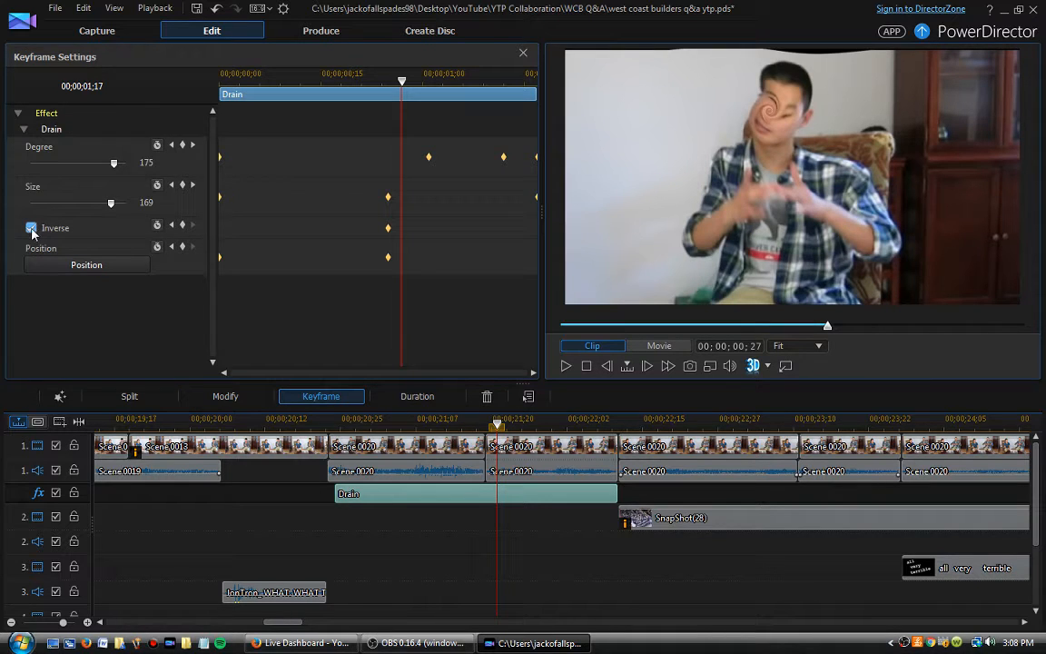
pyautogui.click(388, 198)
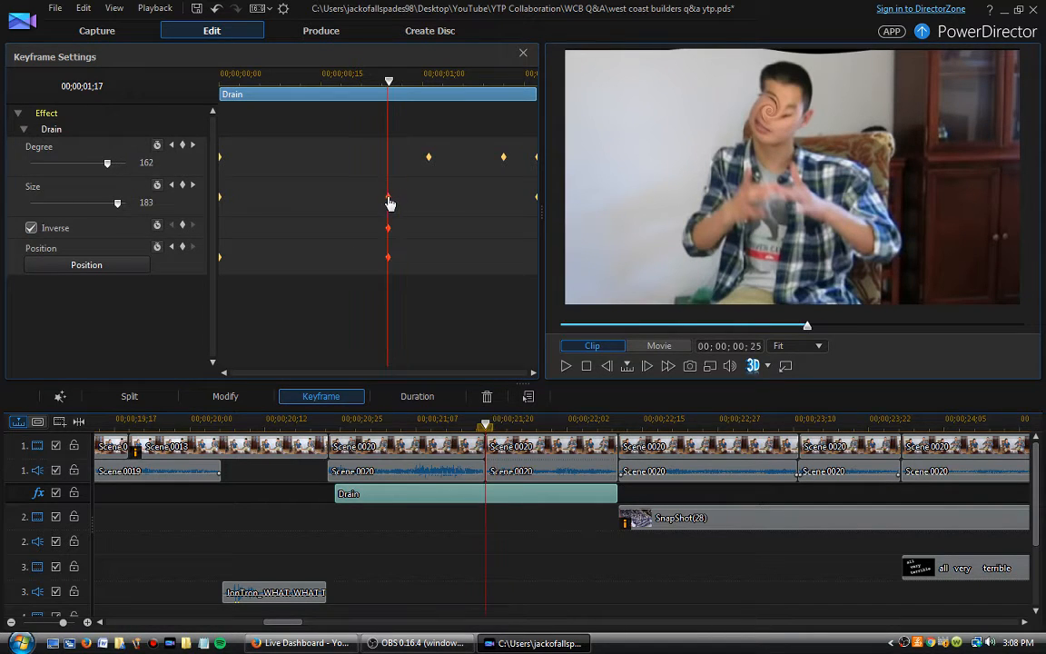
pyautogui.click(30, 228)
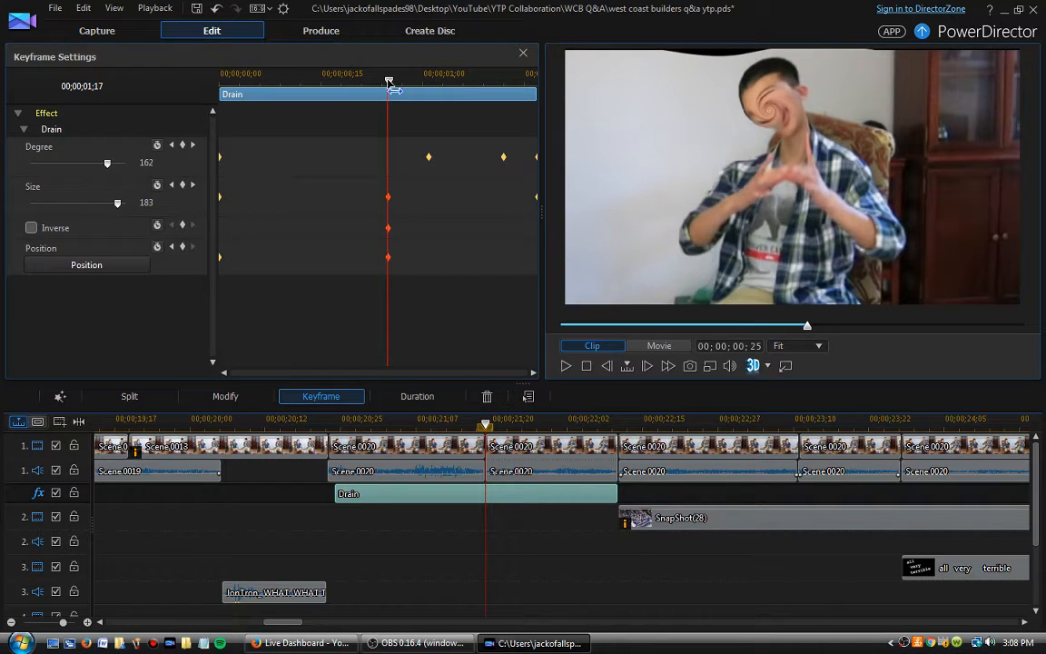
pyautogui.moveTo(368, 91); pyautogui.dragTo(273, 99)
pyautogui.moveTo(295, 94); pyautogui.dragTo(527, 119)
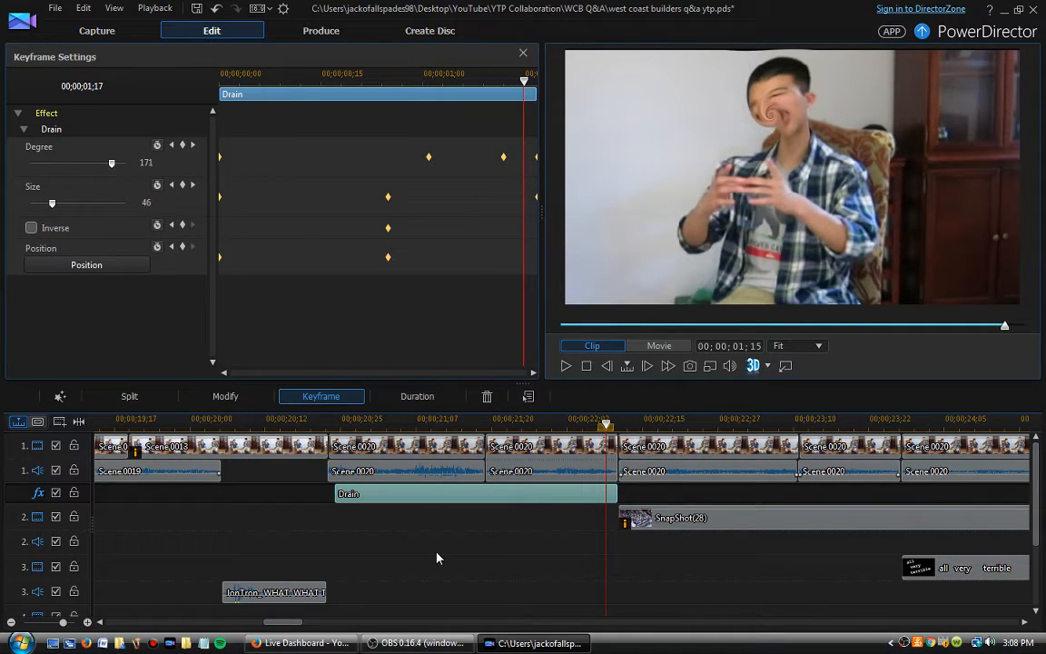
# Play the movie from the start of the first Scene 0020 clip through the Drain effect into SnapShot(28)
pyautogui.click(356, 452)
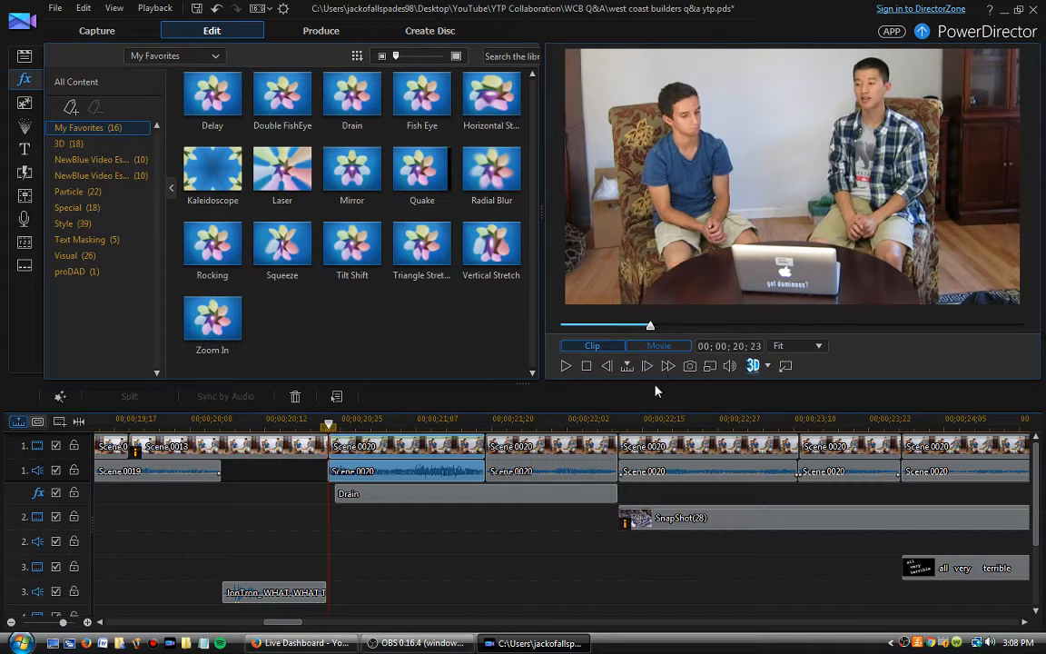
pyautogui.click(552, 402)
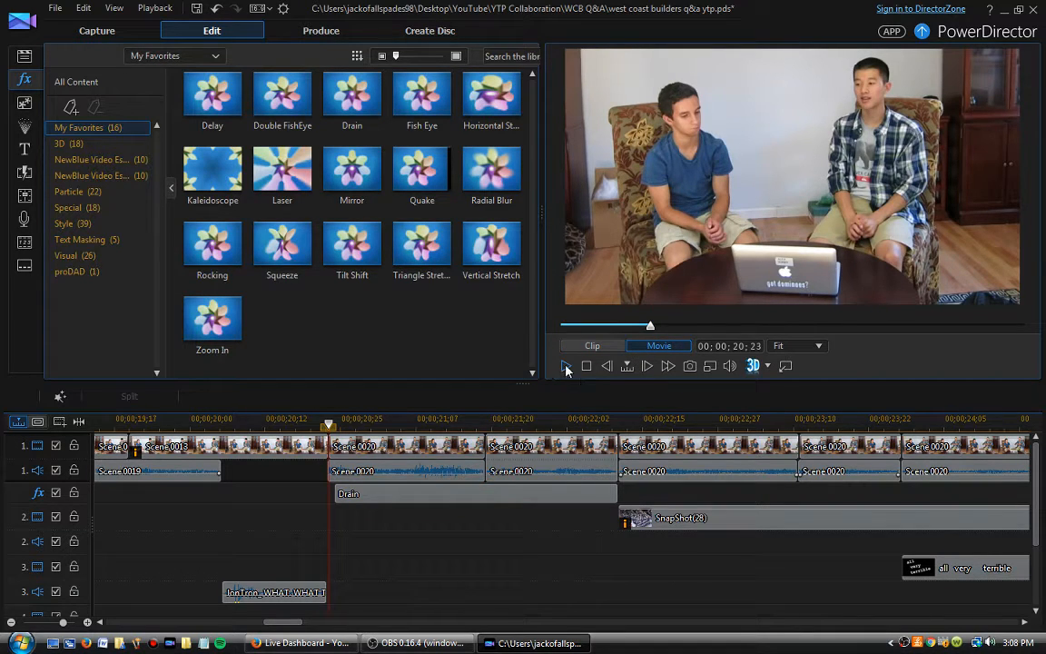
pyautogui.click(566, 366)
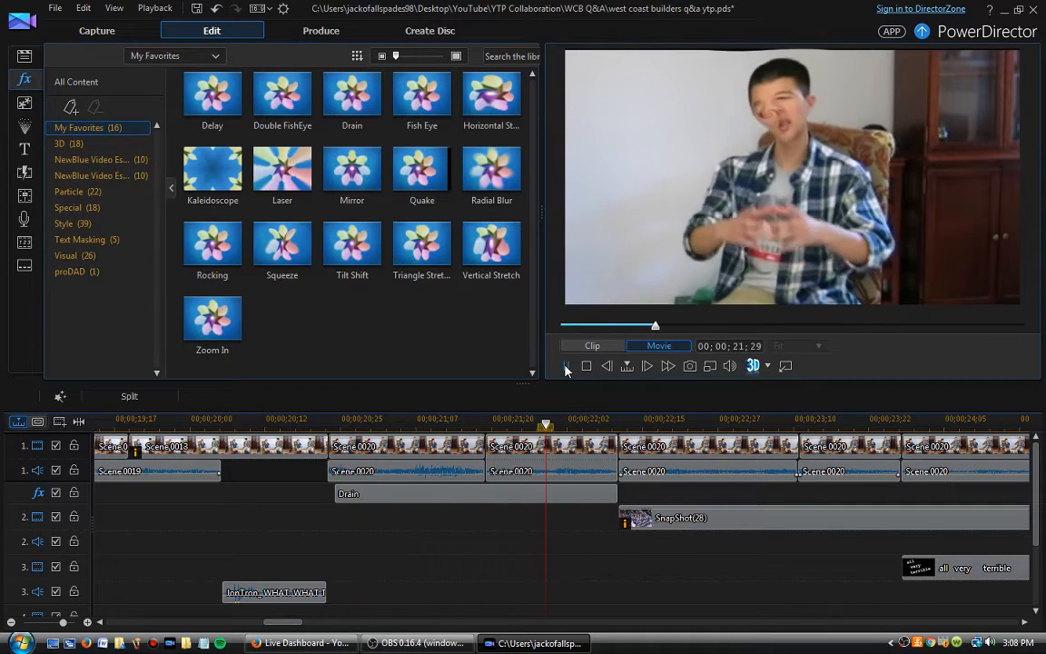
pyautogui.click(565, 366)
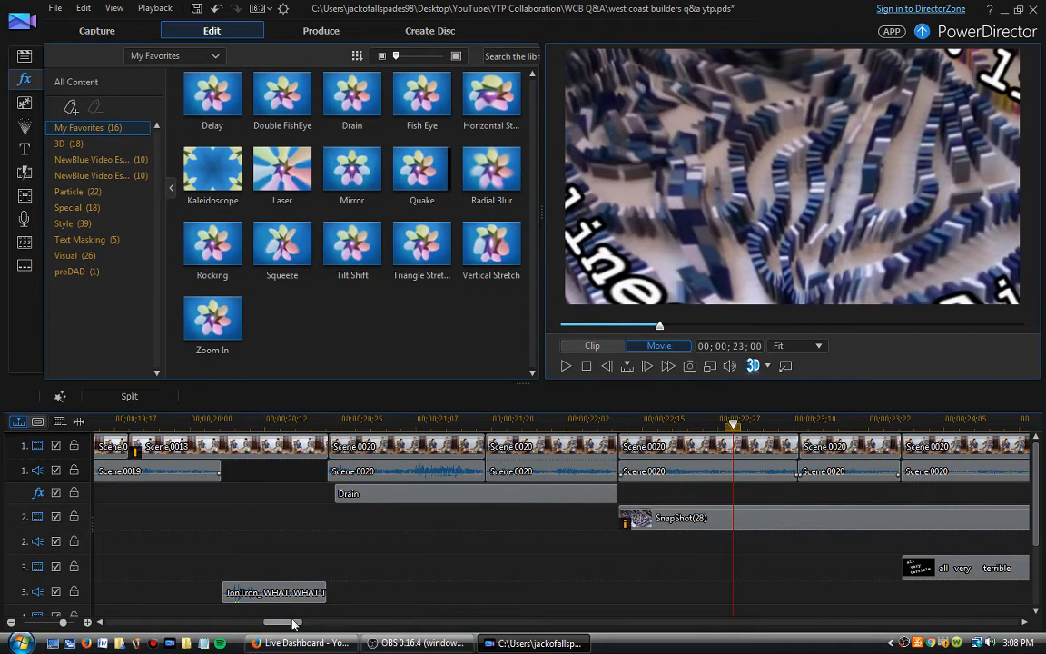
# Extend the Drain effect's start back to the beginning of the first Scene 0020 clip and play the result
pyautogui.moveTo(292, 623); pyautogui.dragTo(300, 625)
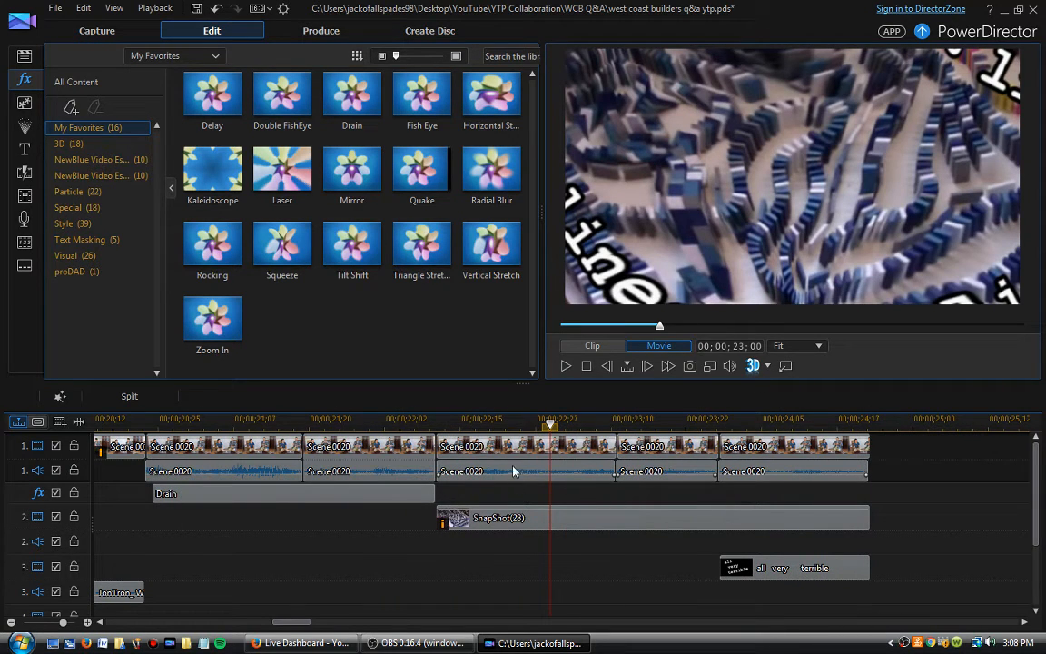
pyautogui.click(223, 453)
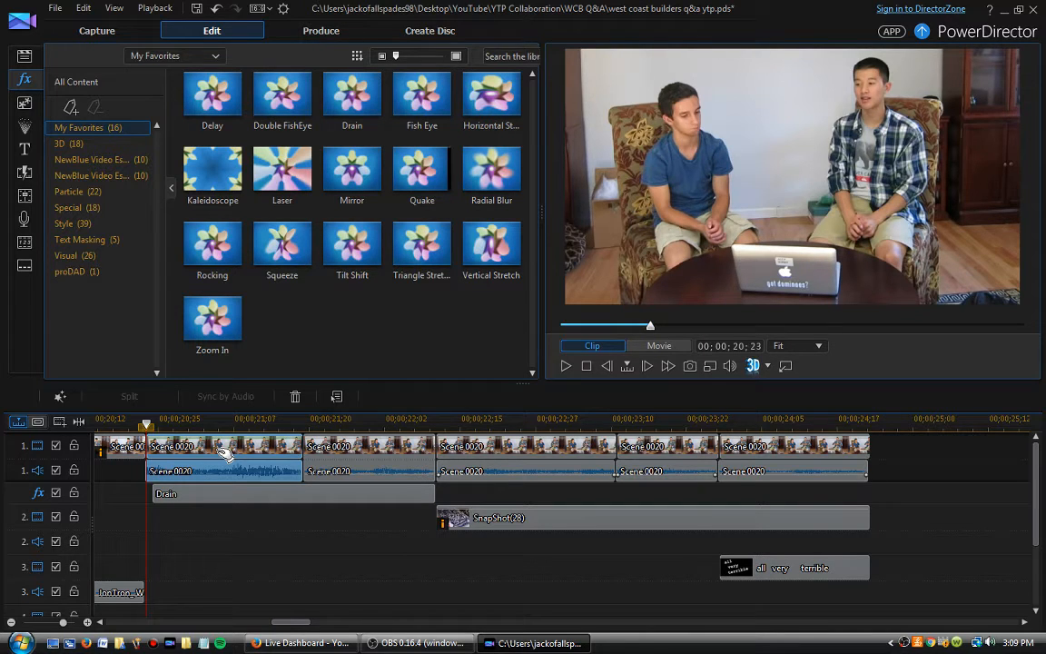
pyautogui.click(155, 494)
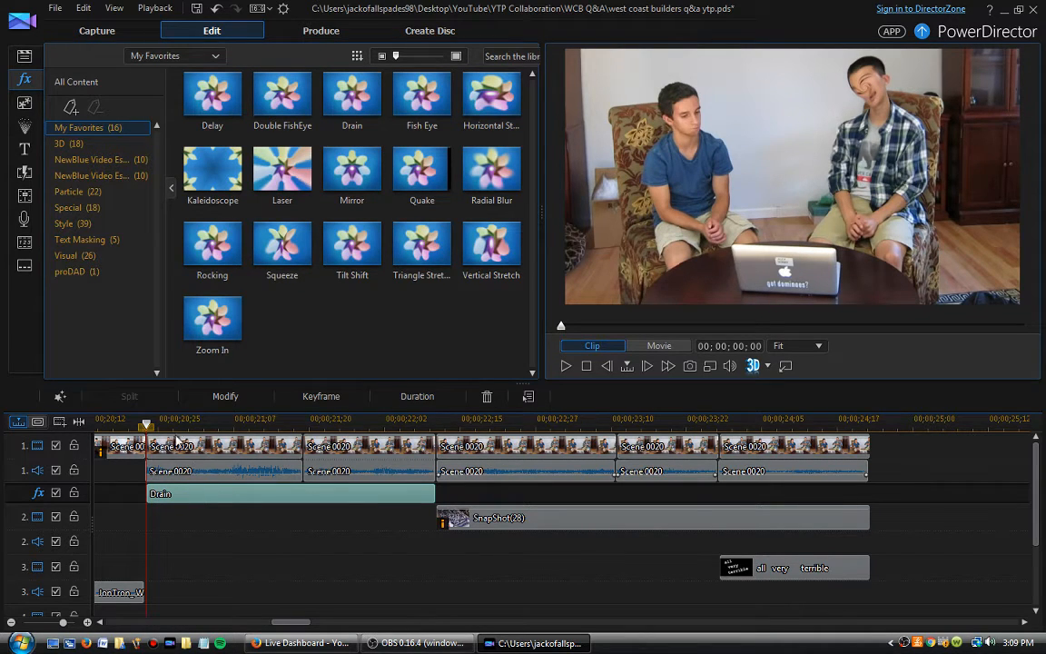
pyautogui.click(566, 367)
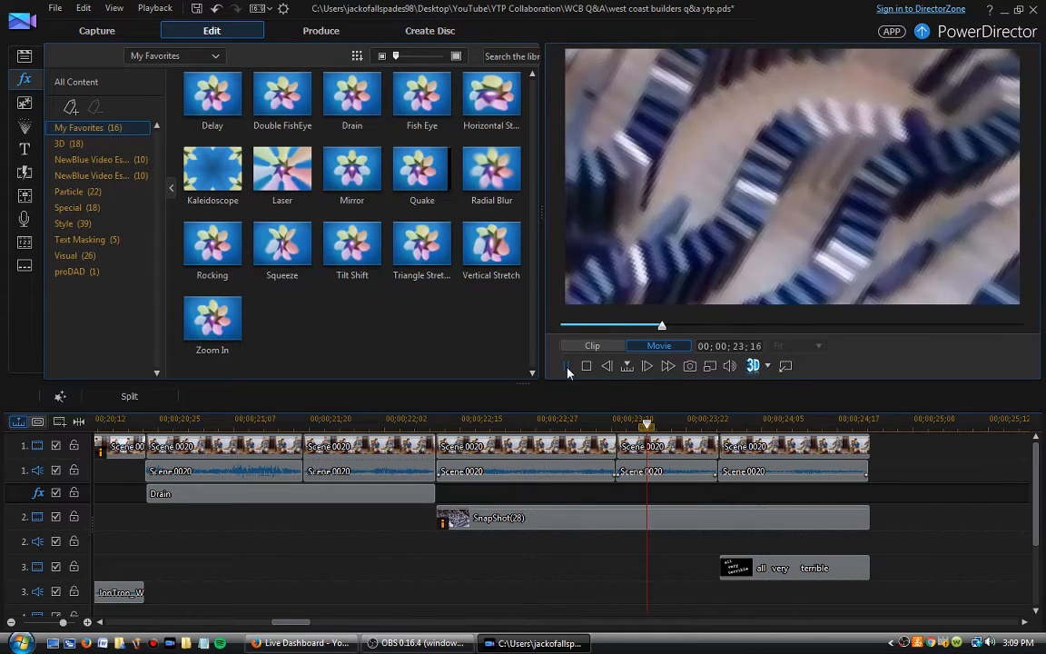
pyautogui.click(567, 367)
# Replay the movie from the start of the SnapShot(28) image to the end of the last Scene 0020 clip
pyautogui.click(463, 448)
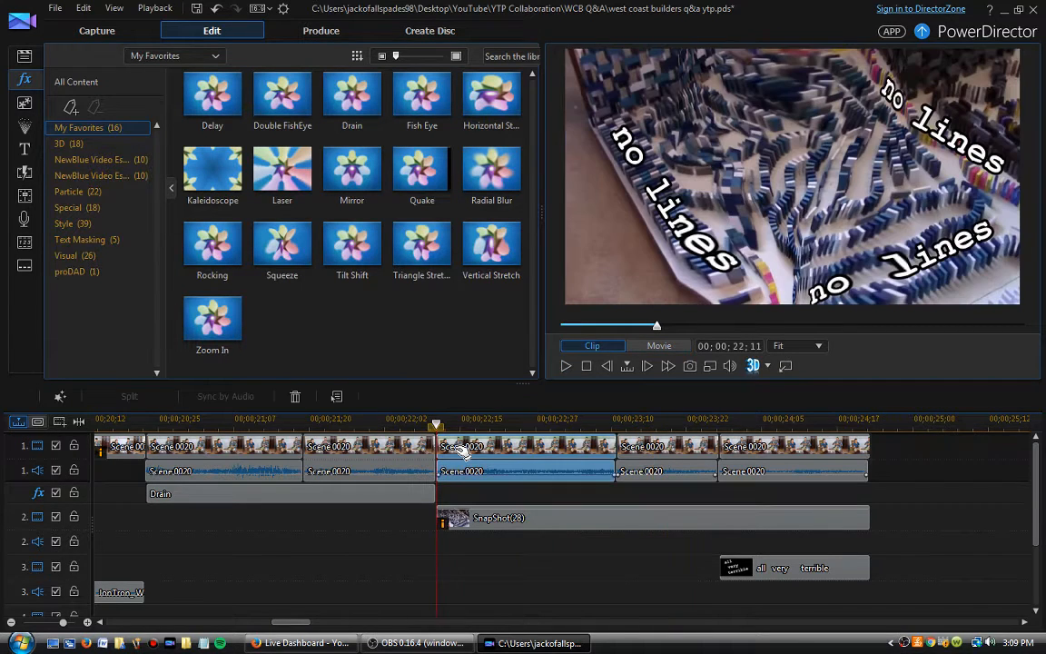
pyautogui.click(566, 366)
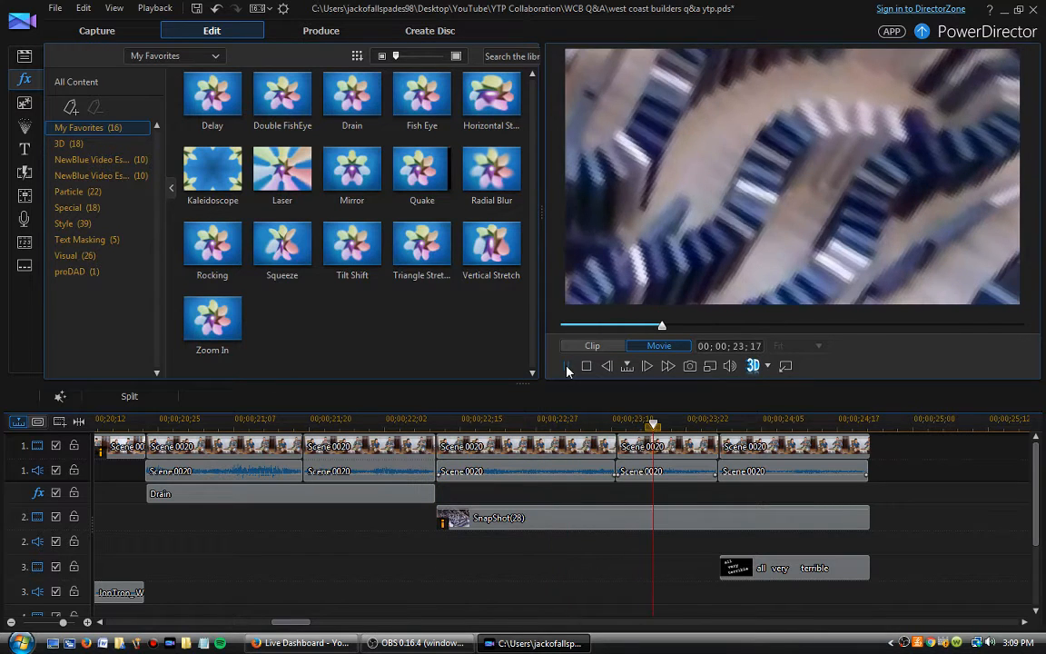
pyautogui.click(566, 366)
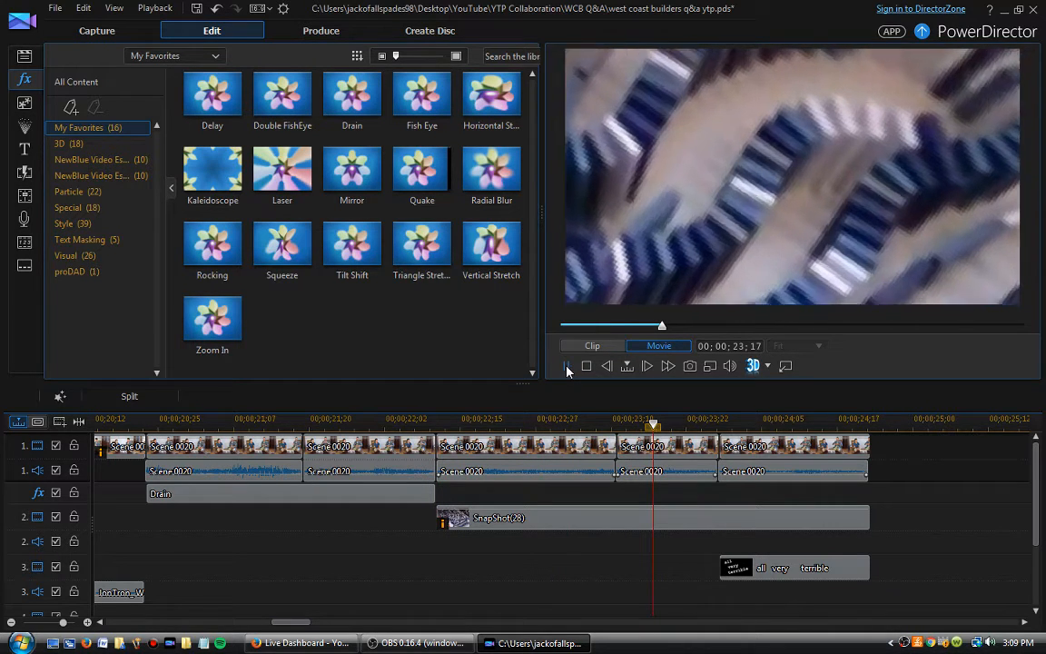
pyautogui.click(566, 366)
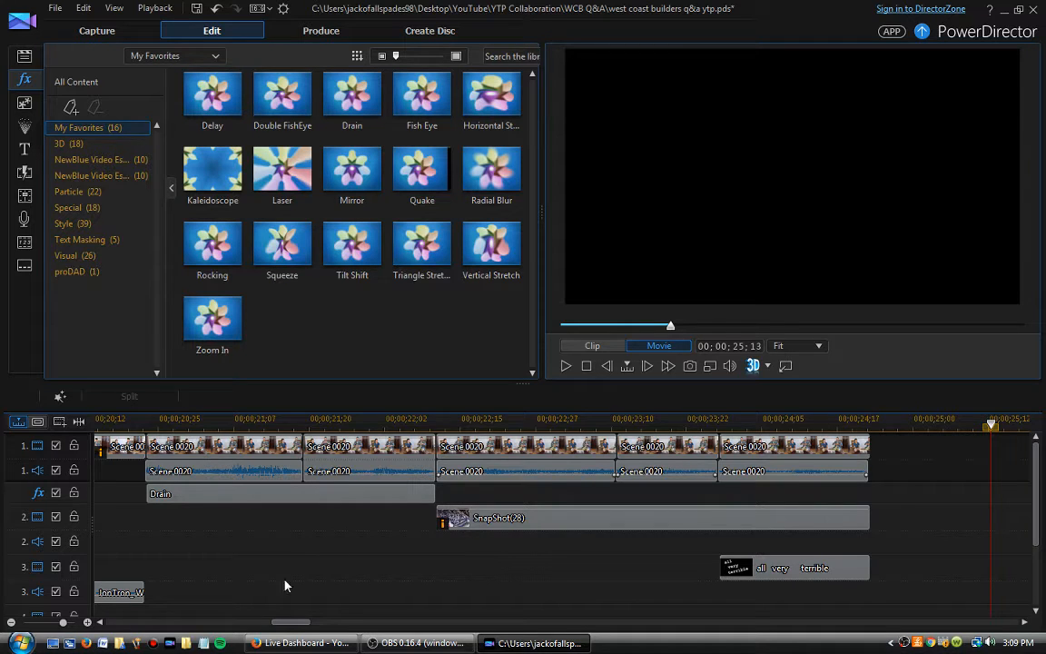
# Review the edited timeline as a whole, inspecting the first Birds Flapping sound clip, the SnapShot(28) image and the long Scene 0013 clip
pyautogui.moveTo(284, 623); pyautogui.dragTo(302, 624)
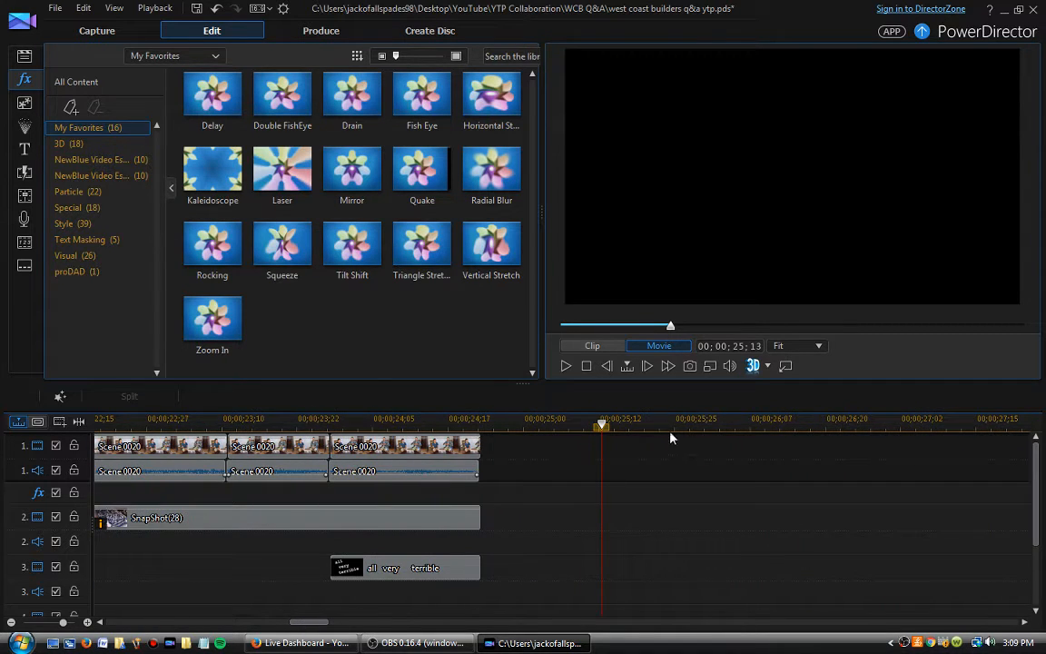
pyautogui.scroll(-5, 670, 437)
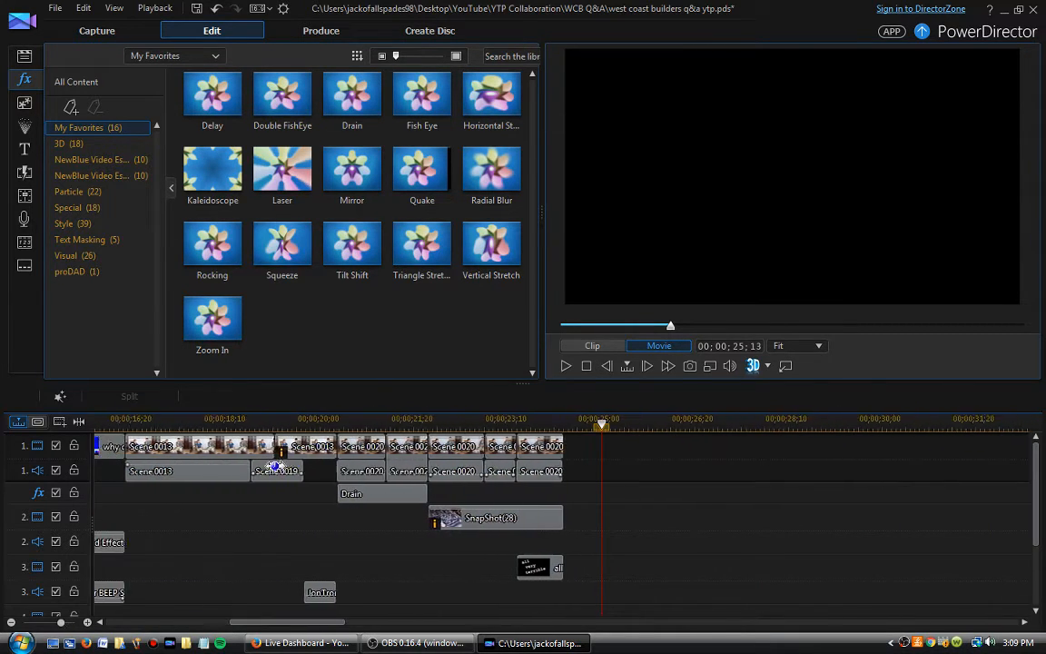
pyautogui.scroll(-4, 275, 465)
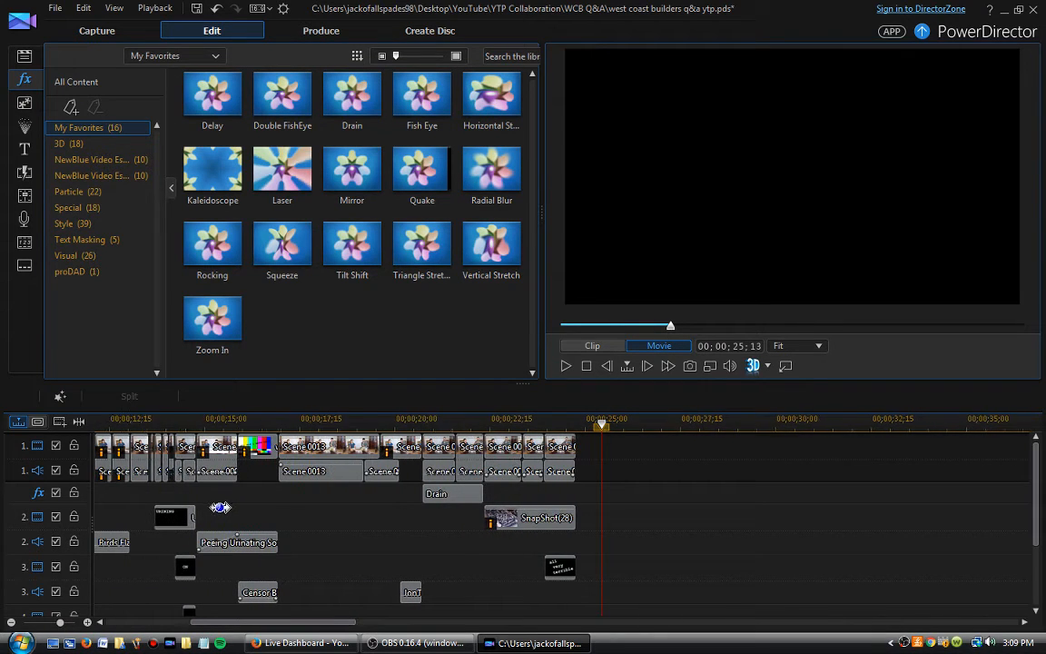
pyautogui.scroll(-4, 219, 506)
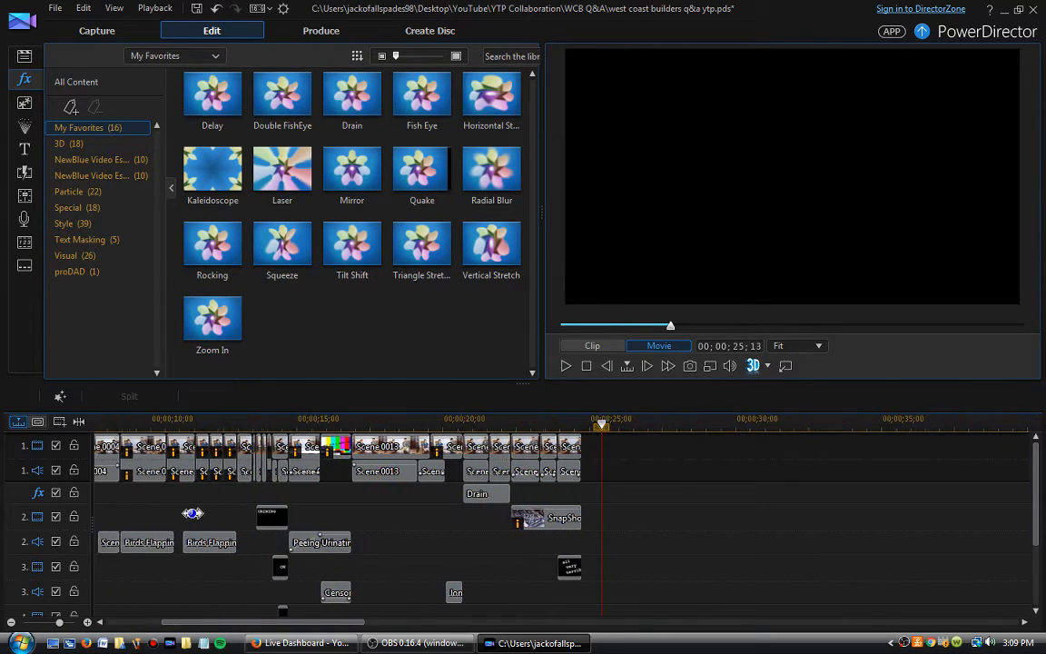
pyautogui.scroll(-5, 192, 514)
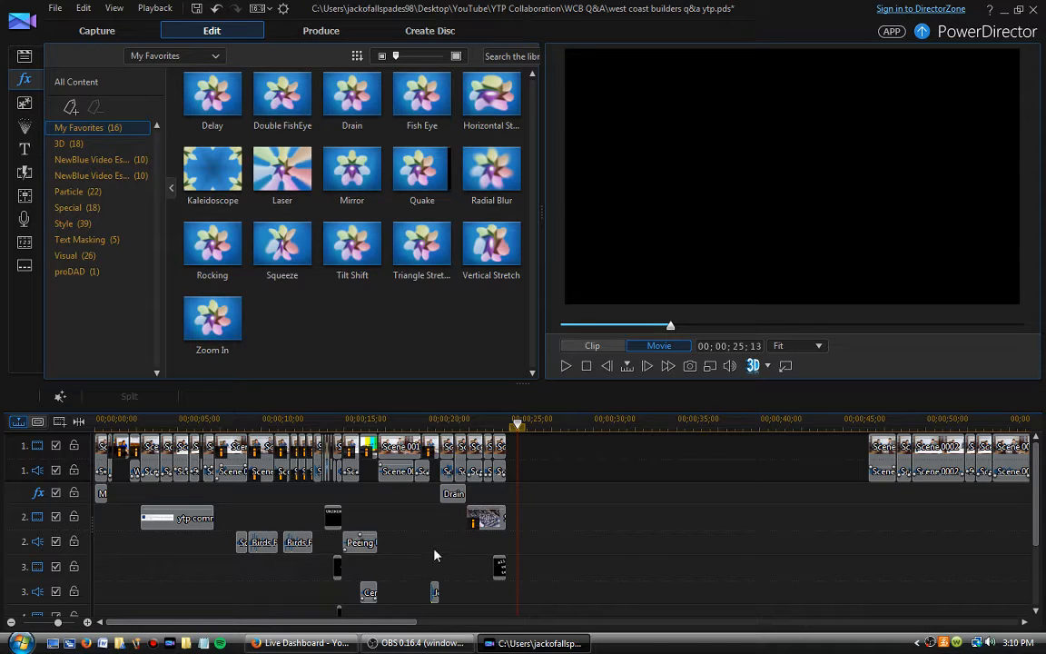
pyautogui.click(263, 542)
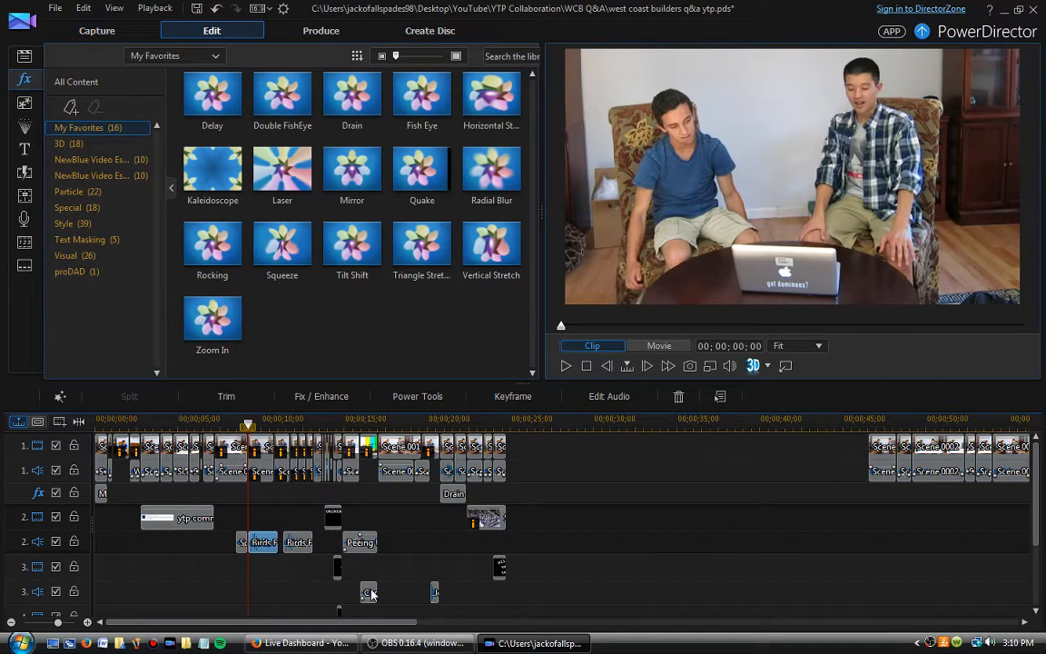
pyautogui.click(488, 520)
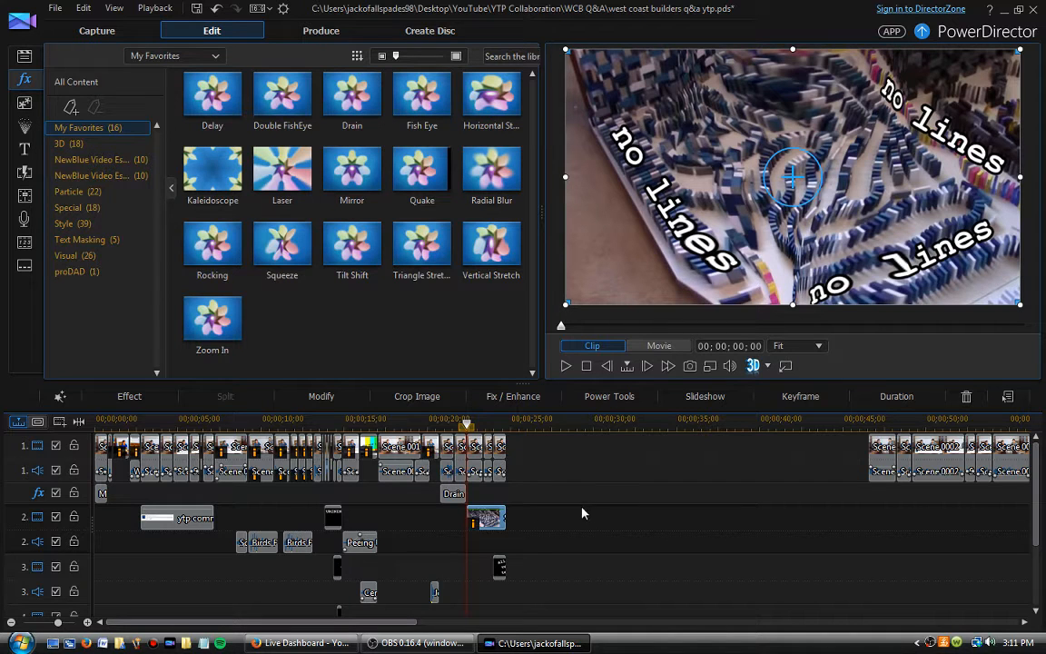
pyautogui.click(399, 453)
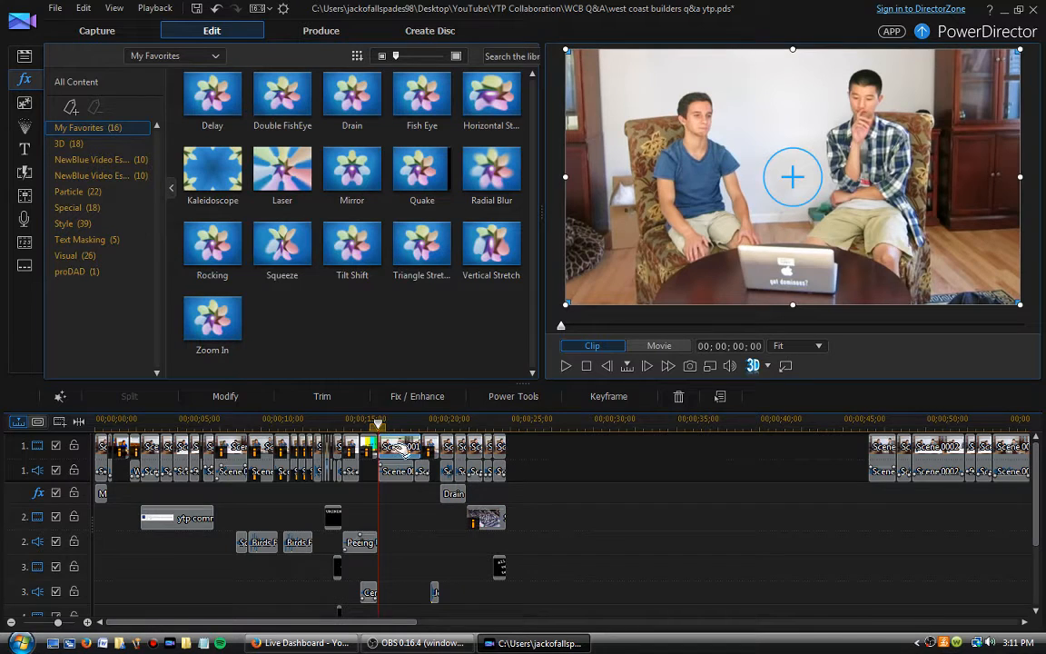
# Select the Drain effect over the Scene 0020 clips and preview it up to 00;00;00;29
pyautogui.moveTo(227, 421); pyautogui.dragTo(564, 417)
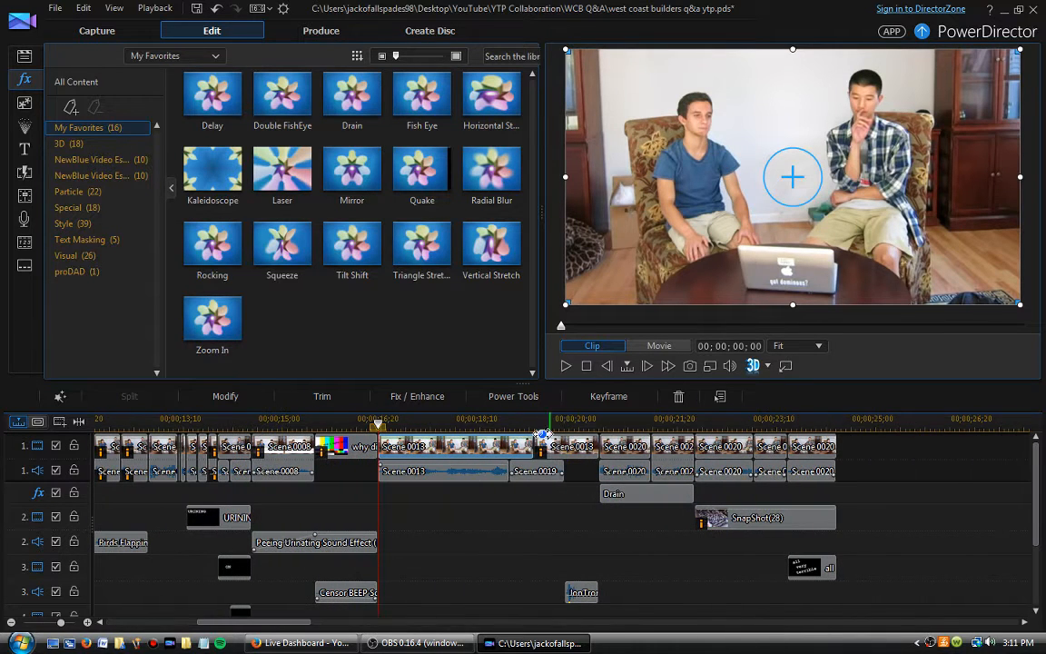
pyautogui.click(405, 496)
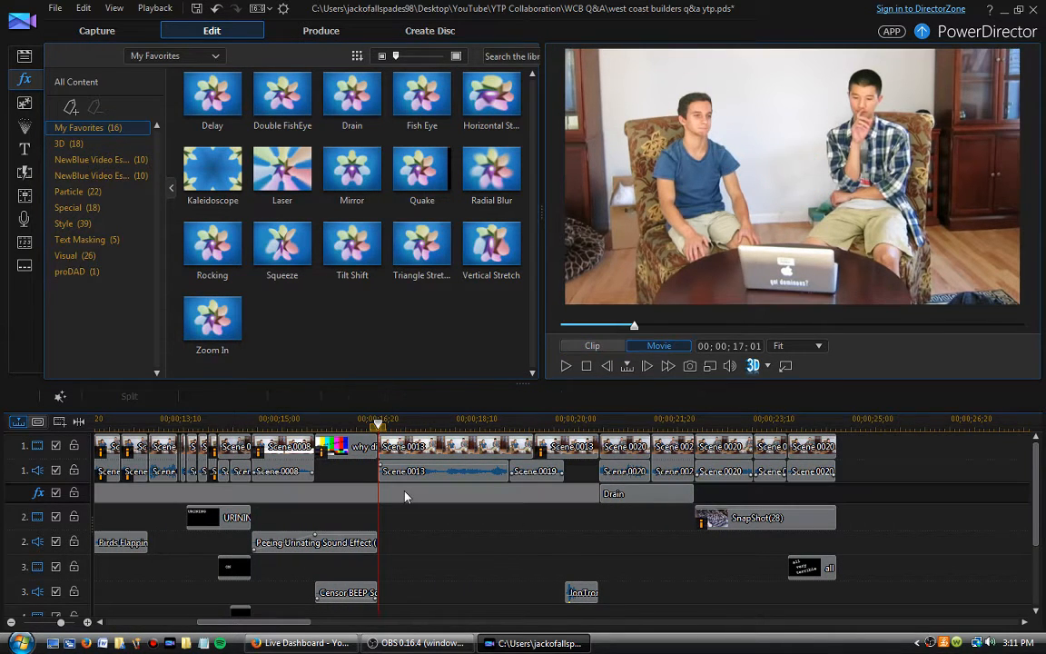
pyautogui.click(629, 494)
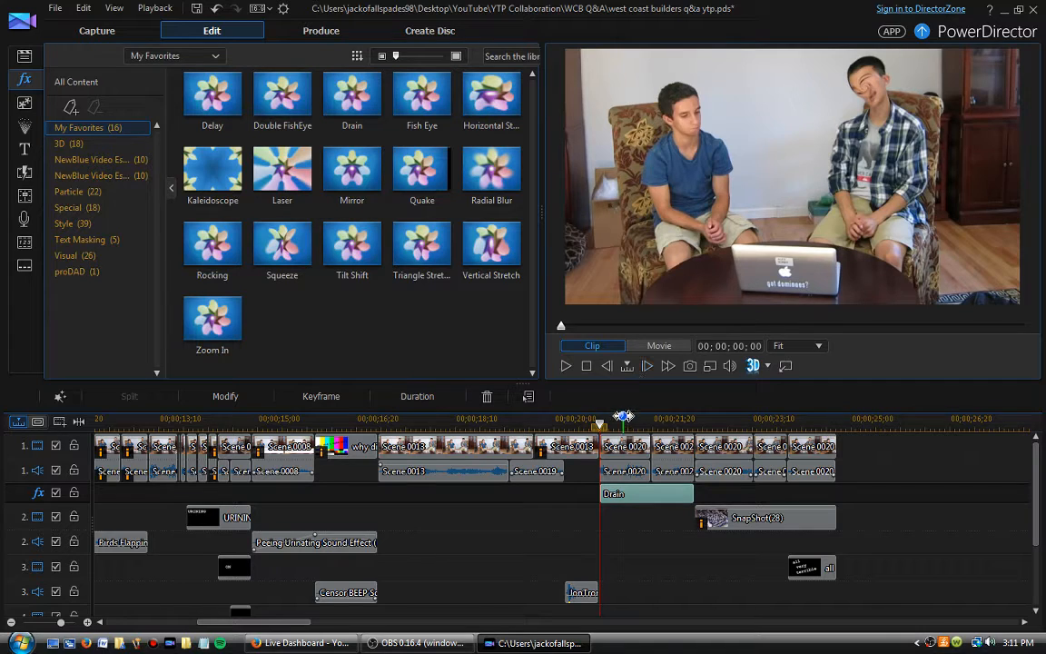
pyautogui.click(565, 365)
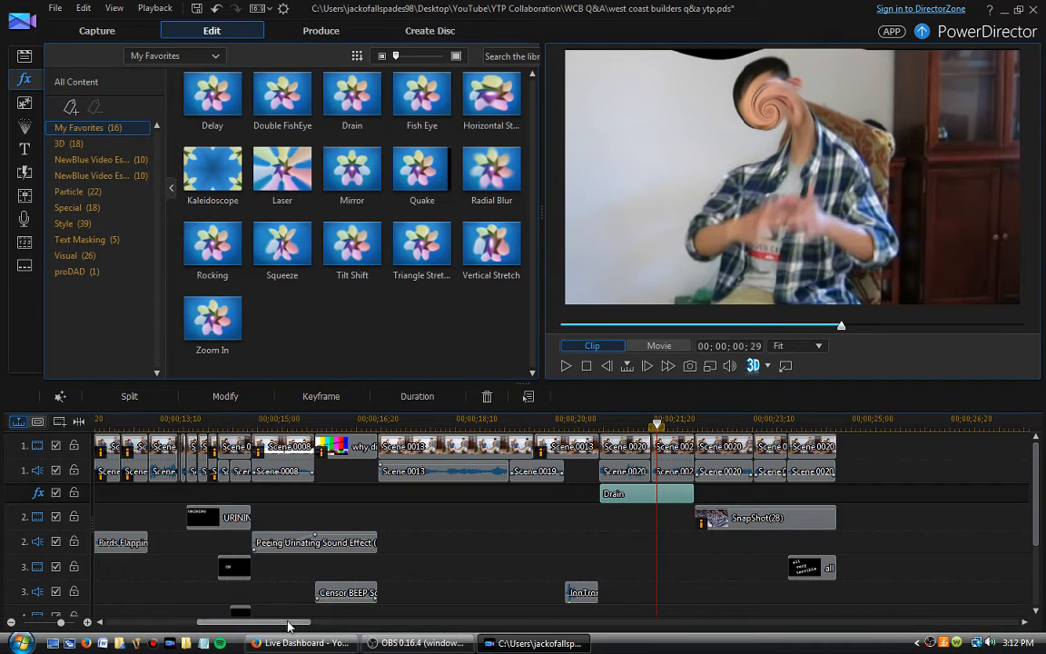
# Look over the edited sequence from its end back to its start and select the opening Scene 0001 clip above the Mirror effect
pyautogui.moveTo(289, 625); pyautogui.dragTo(340, 618)
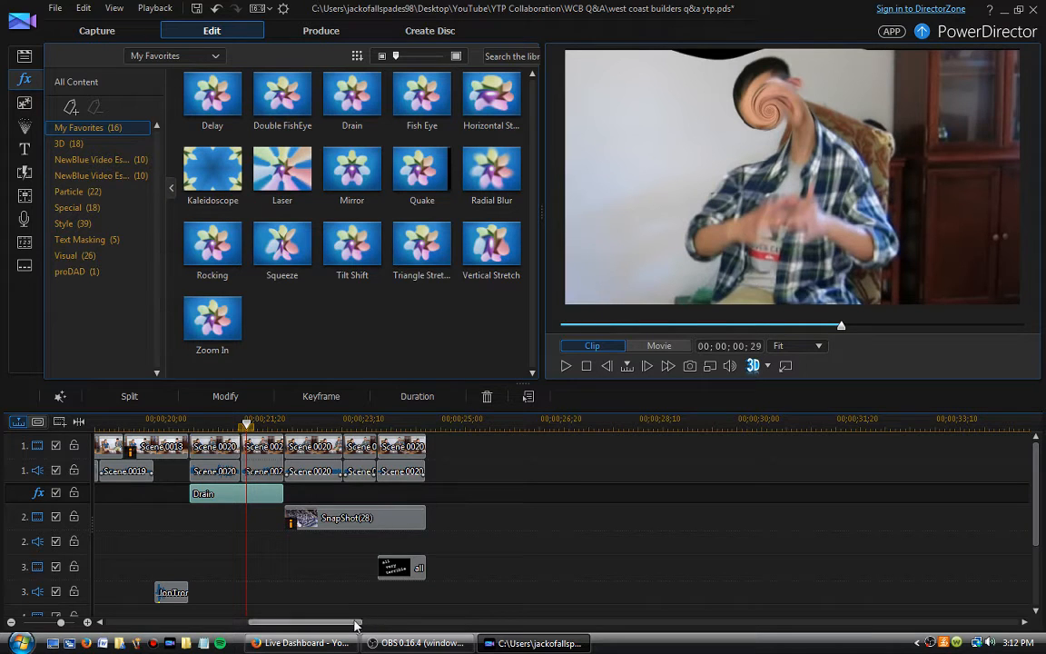
pyautogui.moveTo(350, 624); pyautogui.dragTo(200, 624)
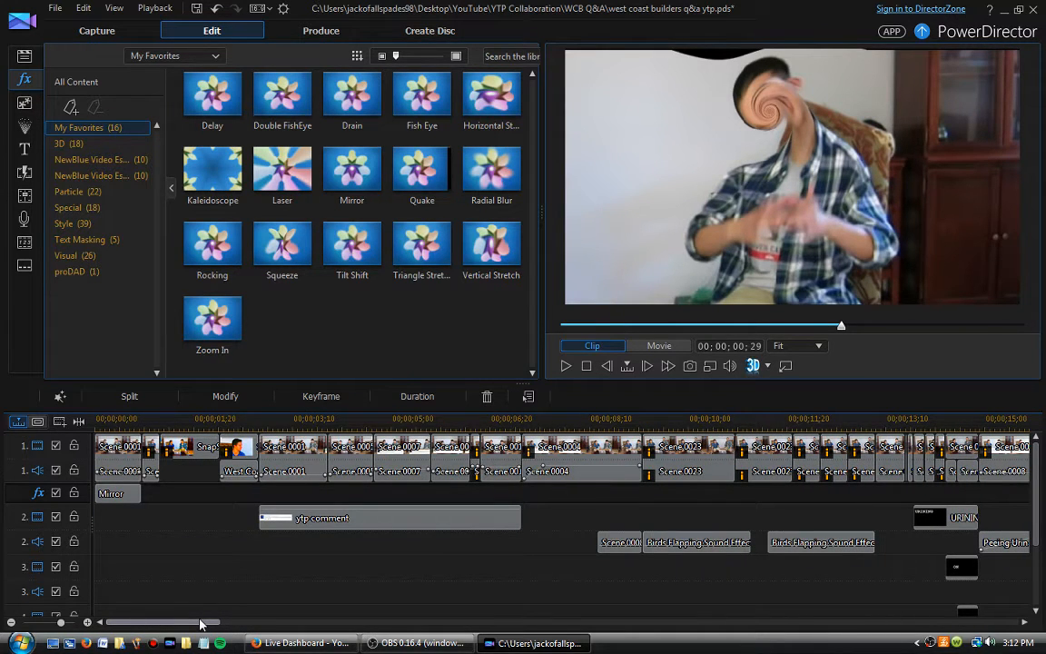
pyautogui.moveTo(201, 623); pyautogui.dragTo(318, 616)
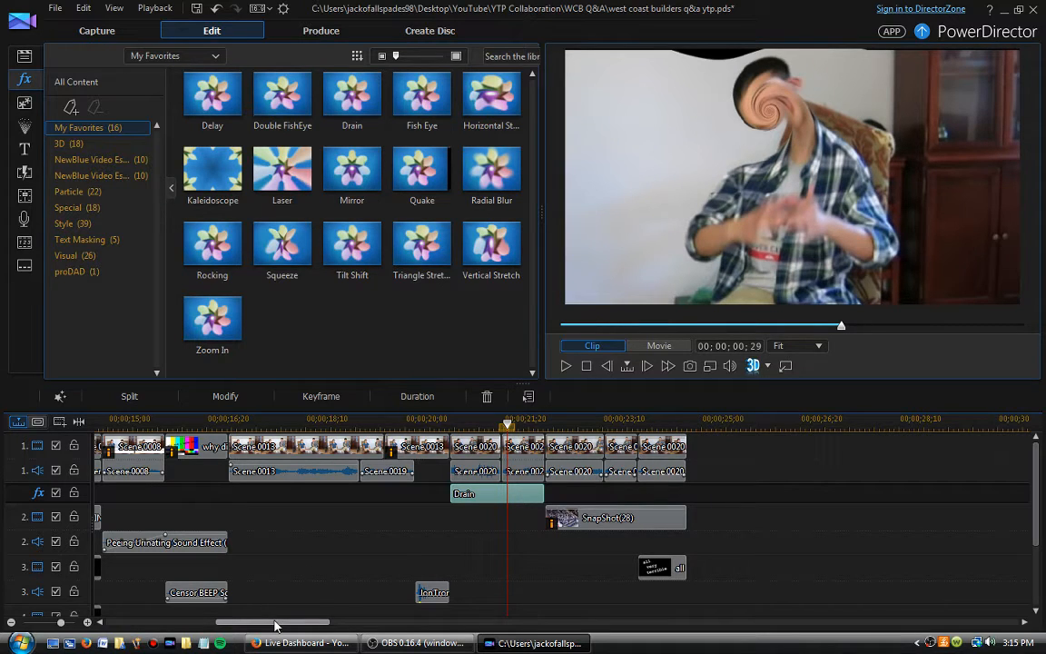
pyautogui.moveTo(276, 624); pyautogui.dragTo(159, 629)
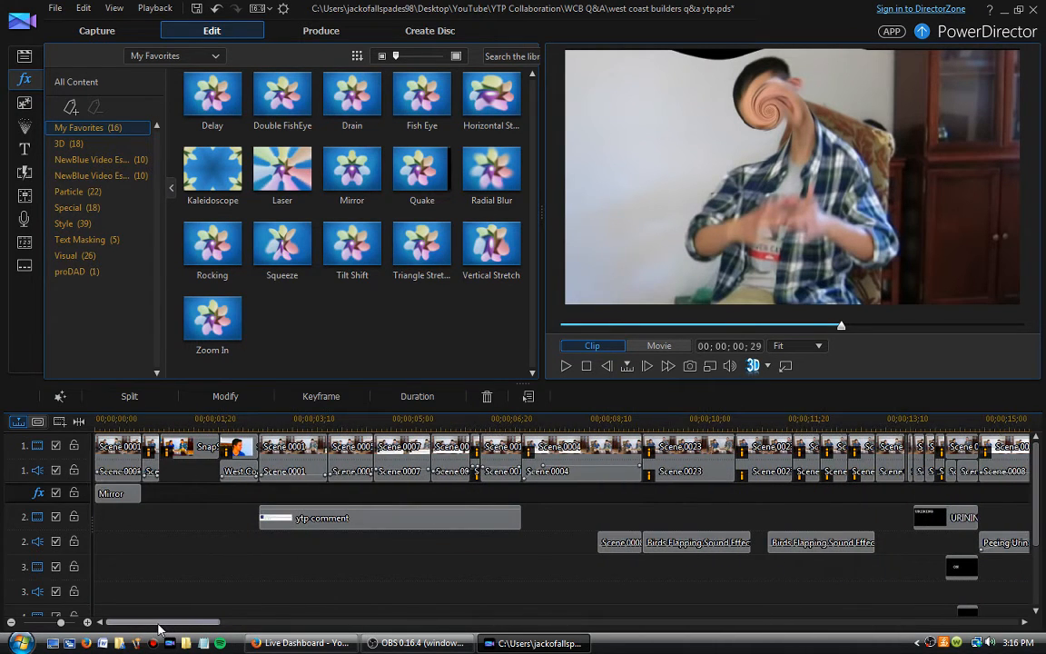
pyautogui.click(119, 459)
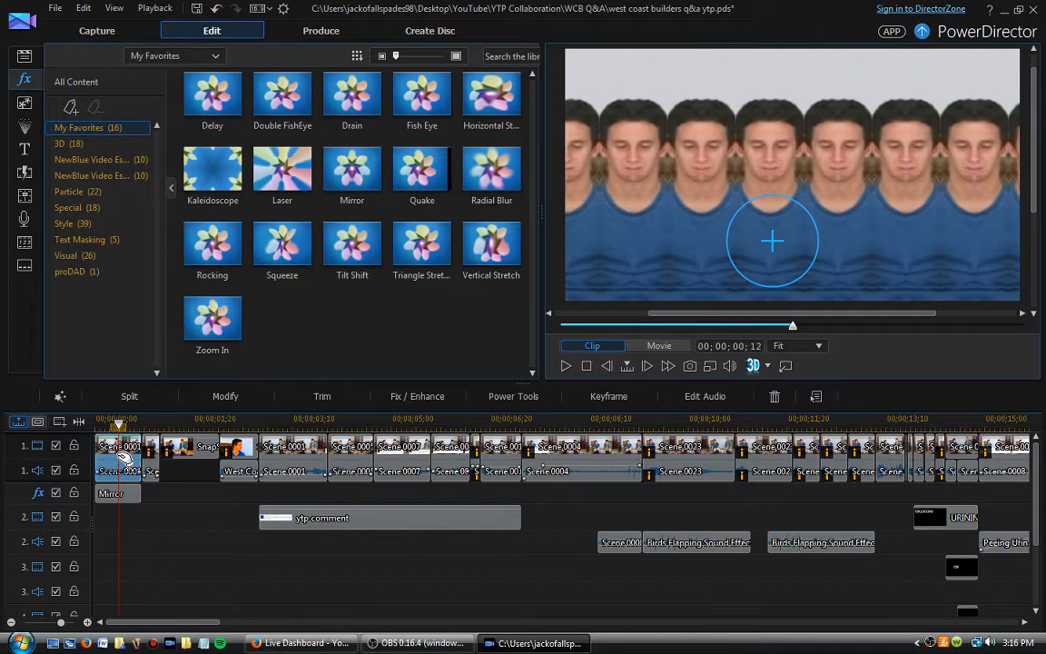
# Play the movie in stages from its beginning, through the ytp comment section, to about 00;00;10;07
pyautogui.press('Home')
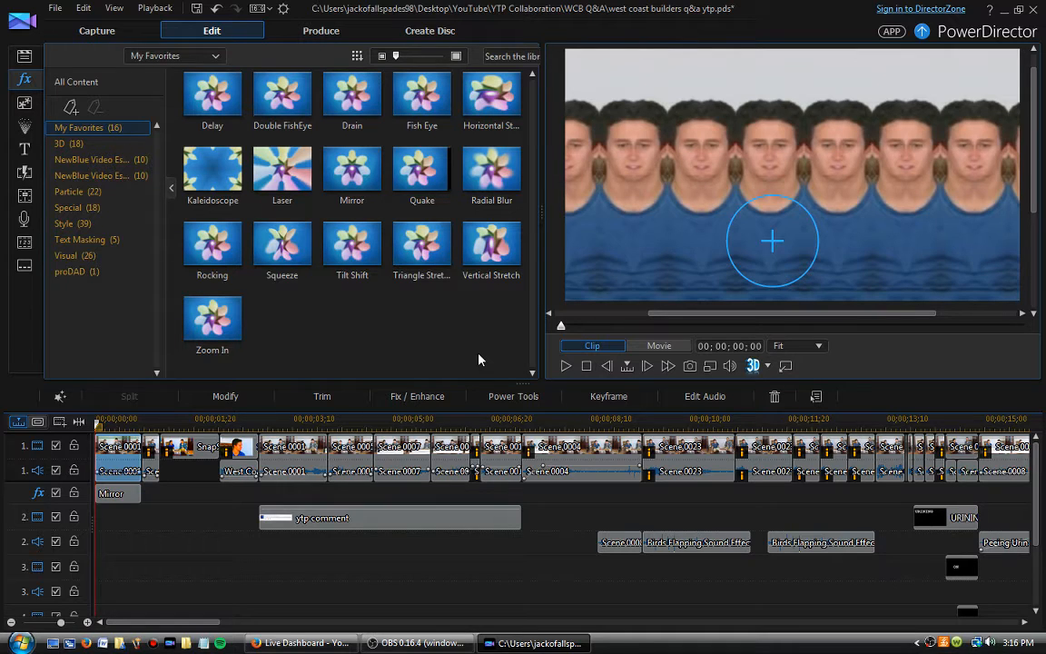
pyautogui.click(661, 346)
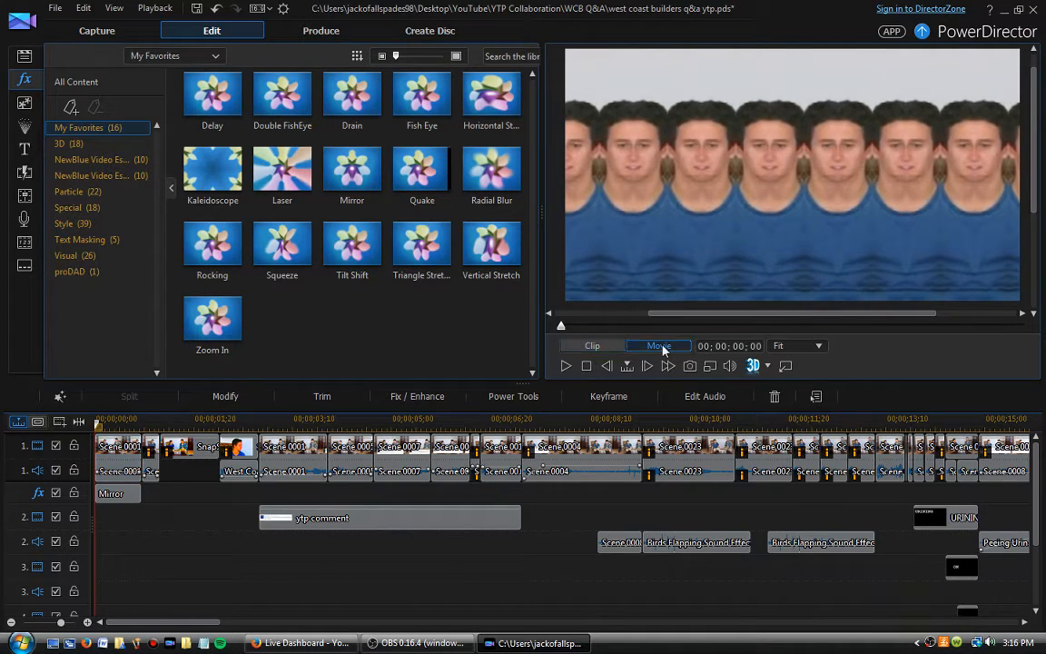
pyautogui.click(566, 367)
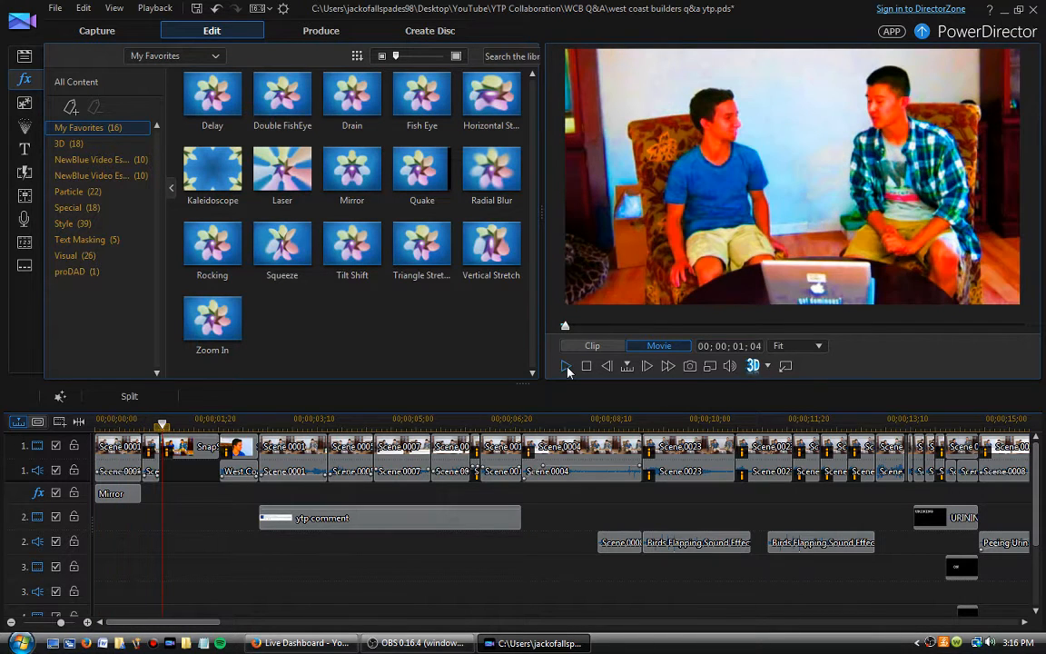
pyautogui.click(567, 368)
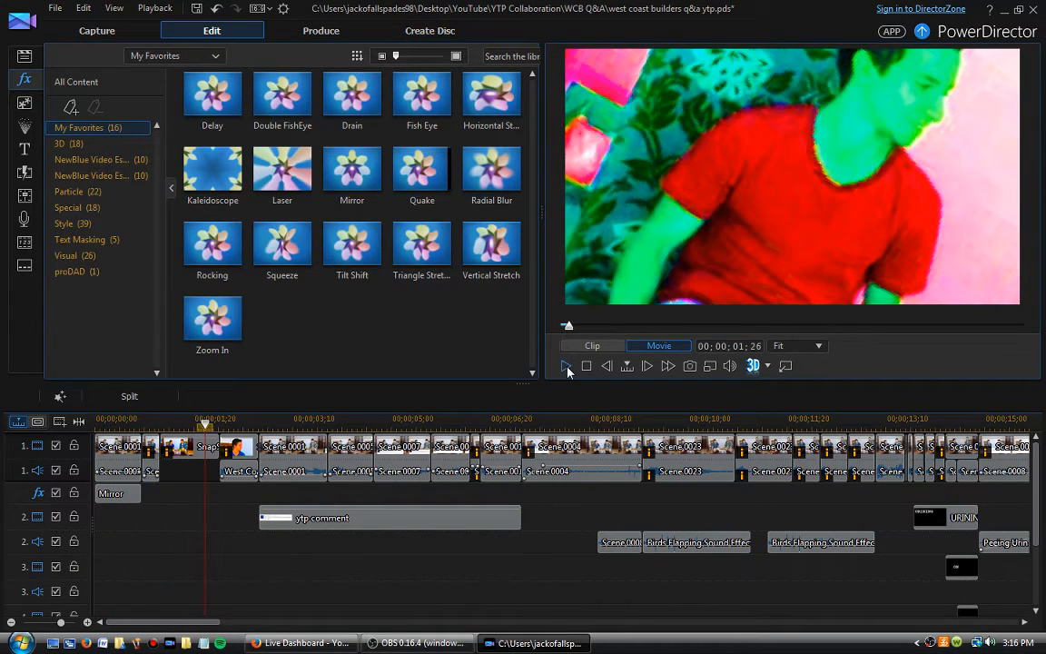
pyautogui.click(566, 367)
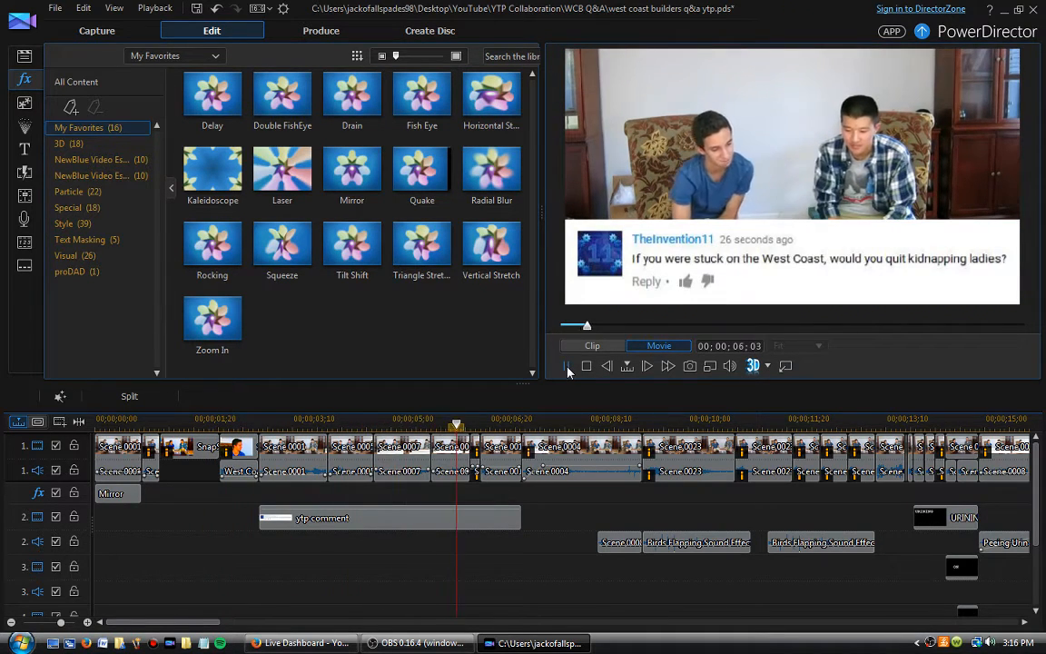
pyautogui.click(567, 367)
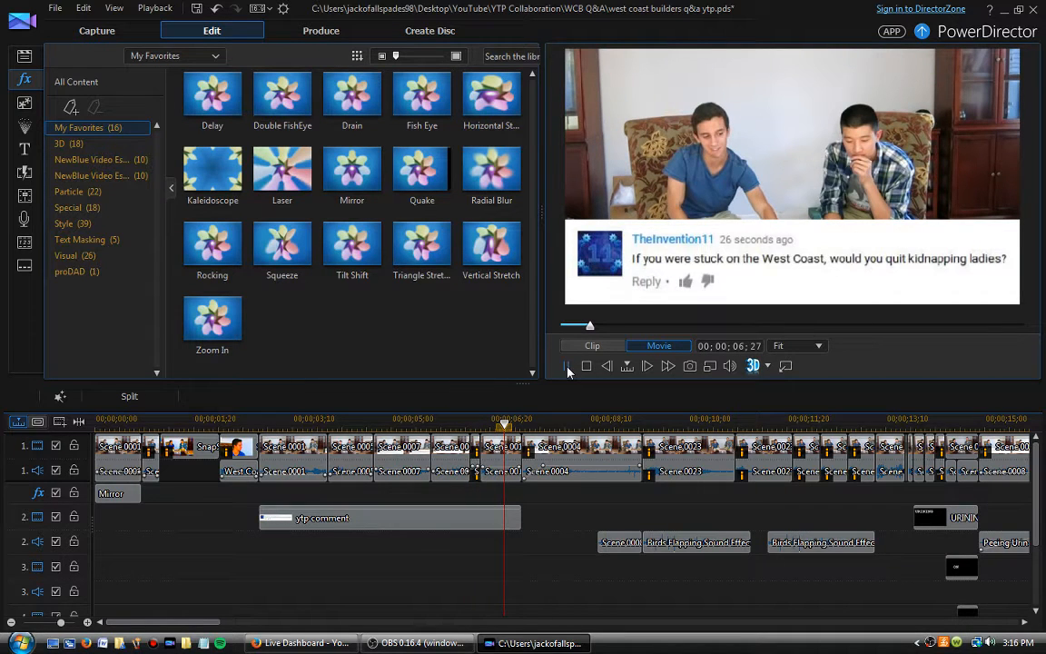
pyautogui.click(567, 367)
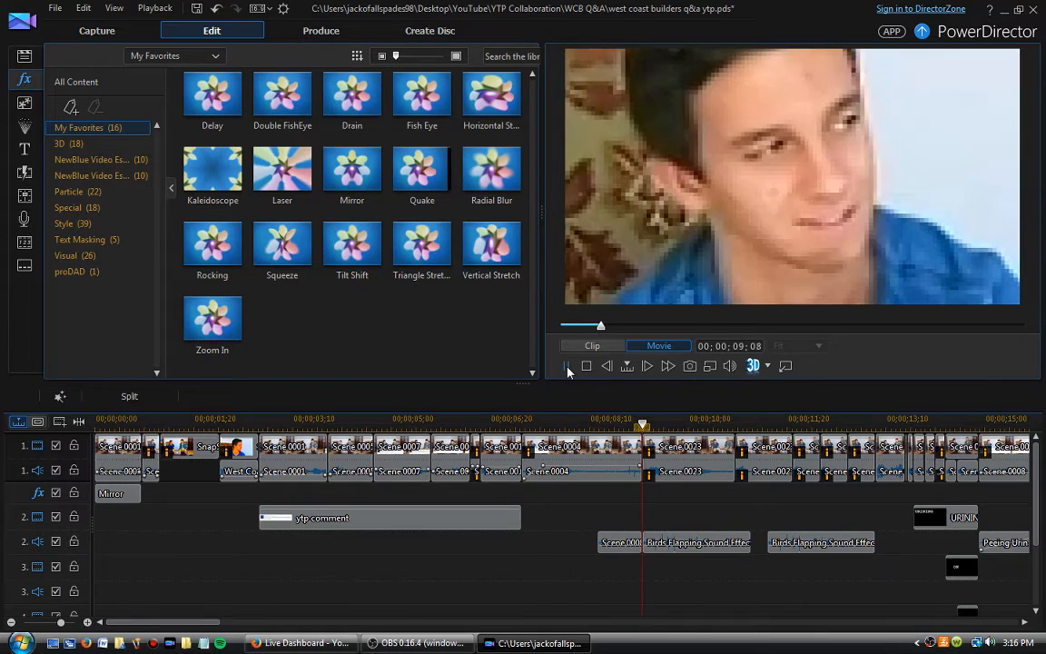
pyautogui.click(566, 367)
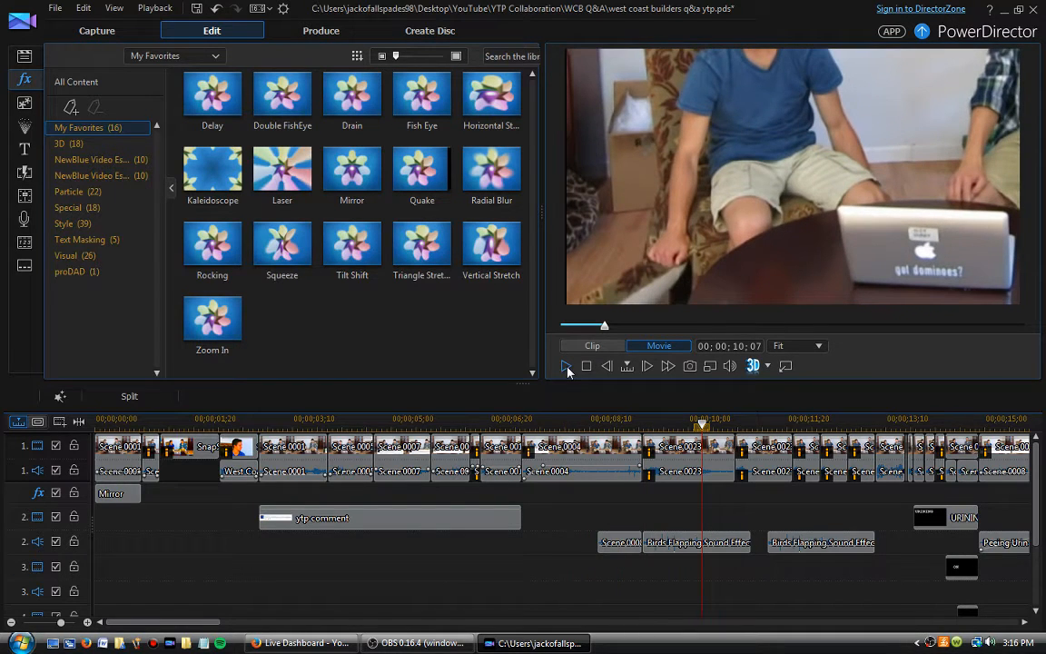
# Replay the movie from the start of the Scene 0004 clip to just past its end, at about 00;00;09;09
pyautogui.click(555, 449)
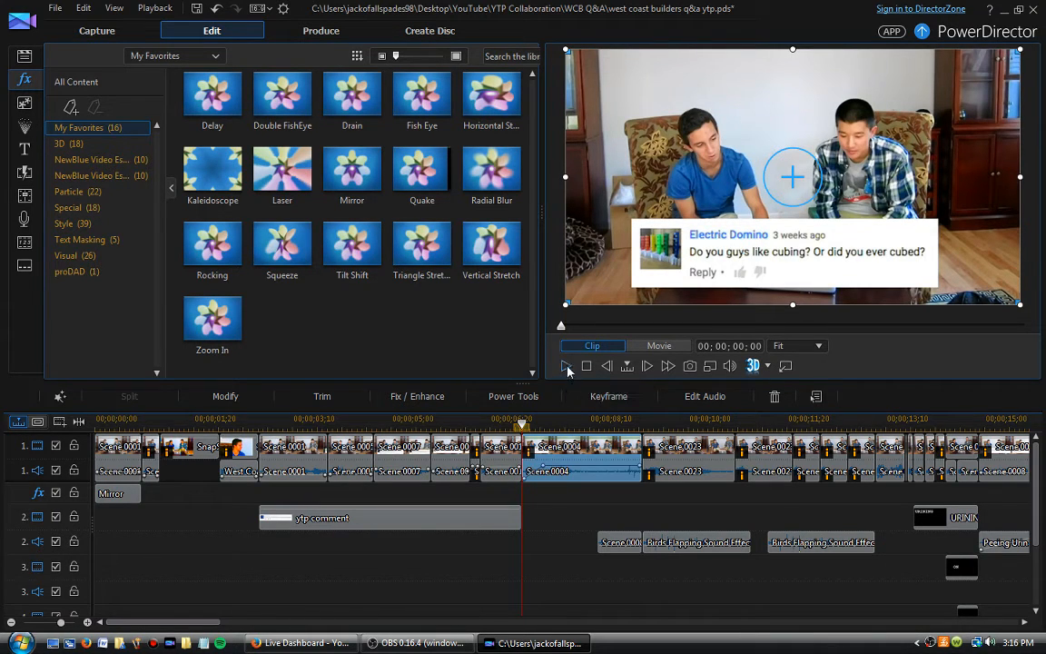
pyautogui.click(634, 349)
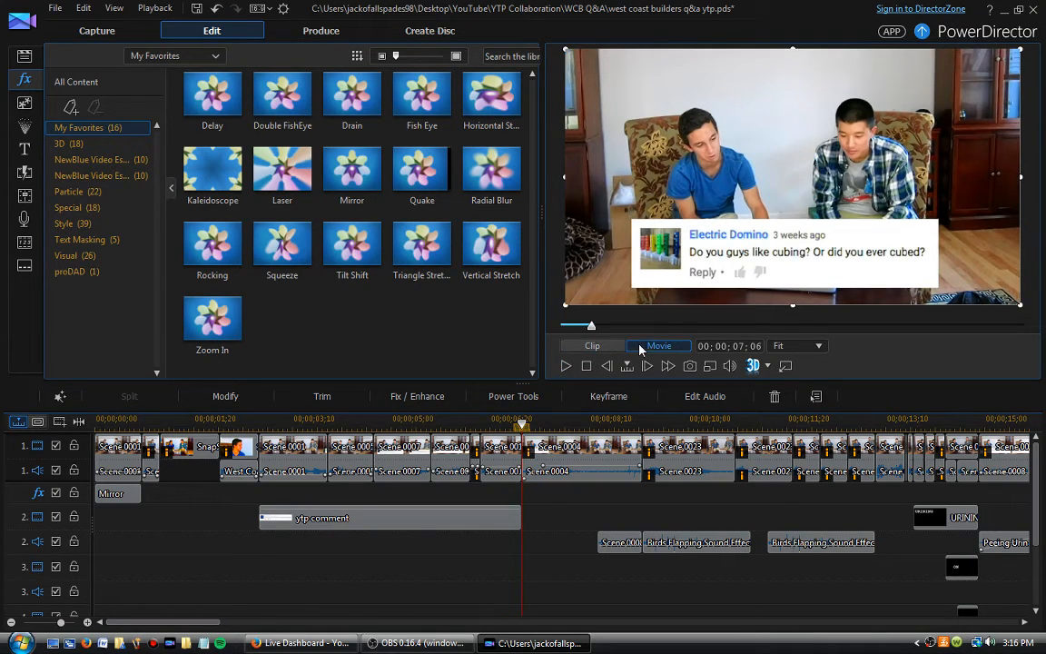
pyautogui.click(565, 366)
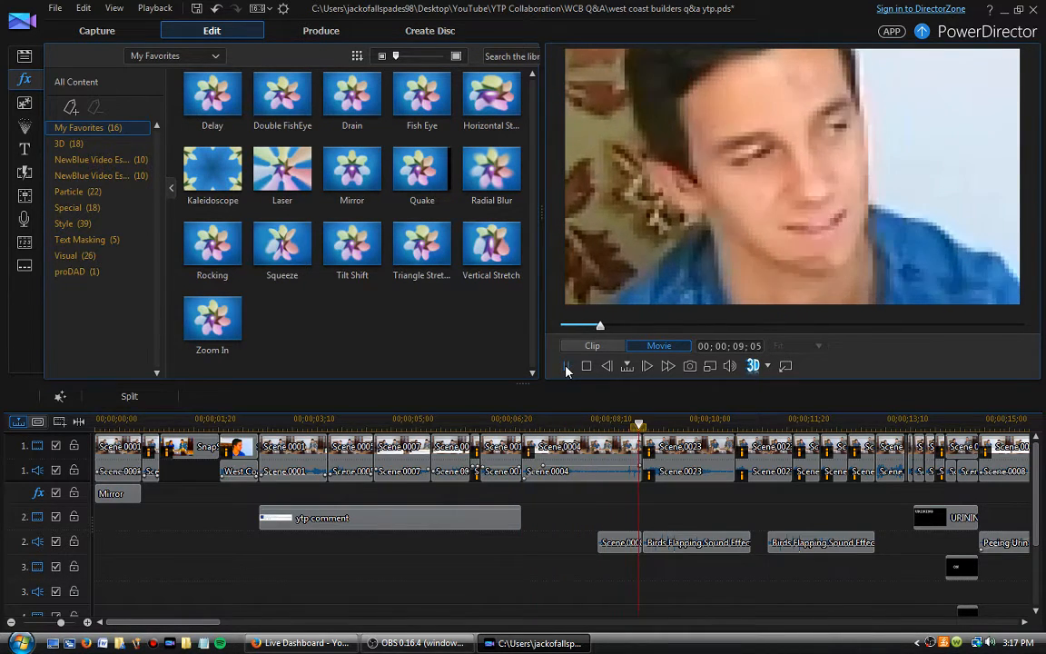
pyautogui.click(565, 366)
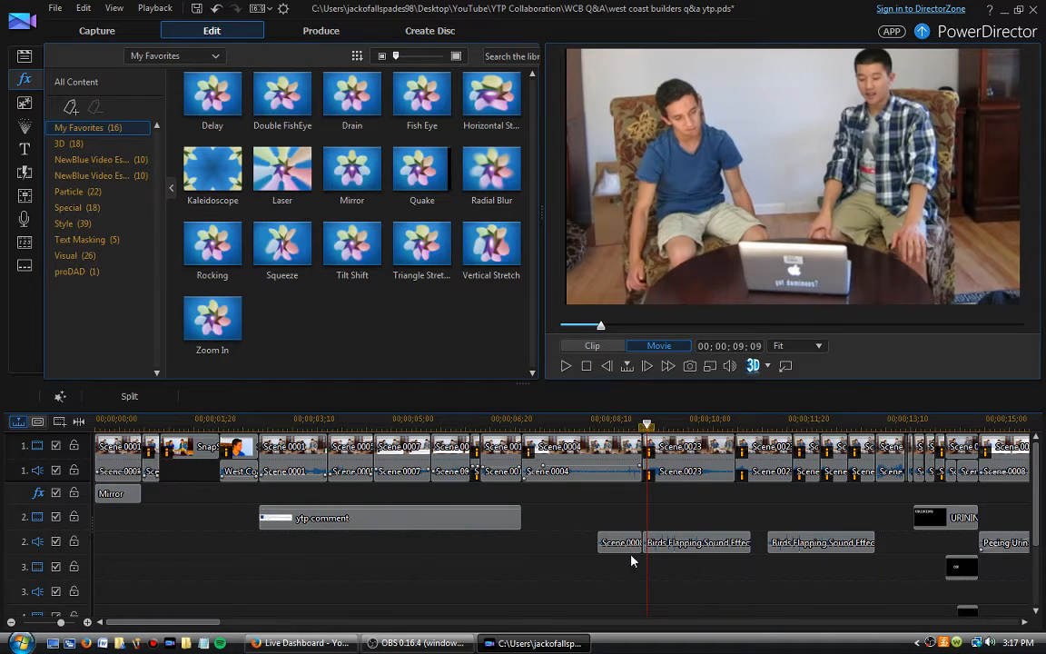
# Inspect the short audio clip before the first Birds Flapping sound and replay the movie from 00;00;07;25 to about 00;00;10;12
pyautogui.click(605, 545)
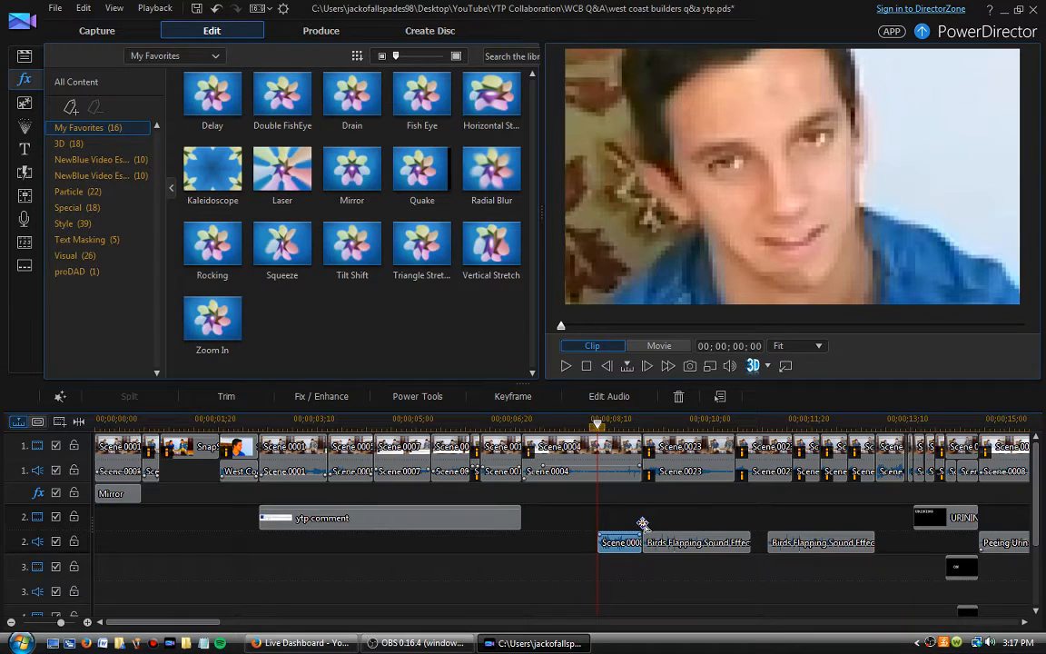
pyautogui.click(562, 426)
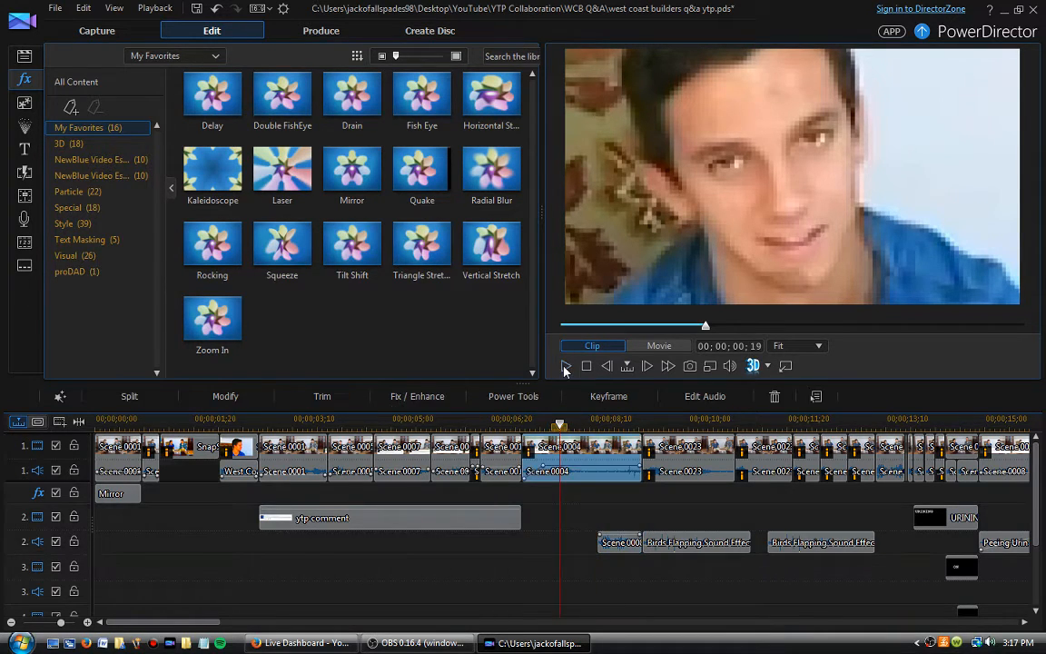
pyautogui.click(565, 367)
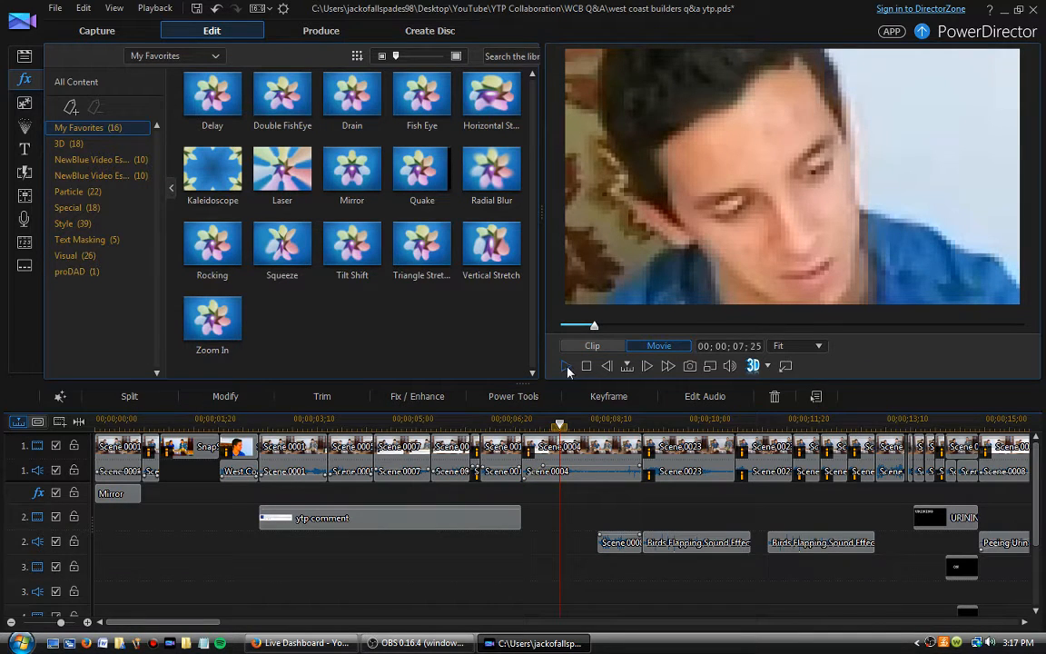
pyautogui.click(566, 366)
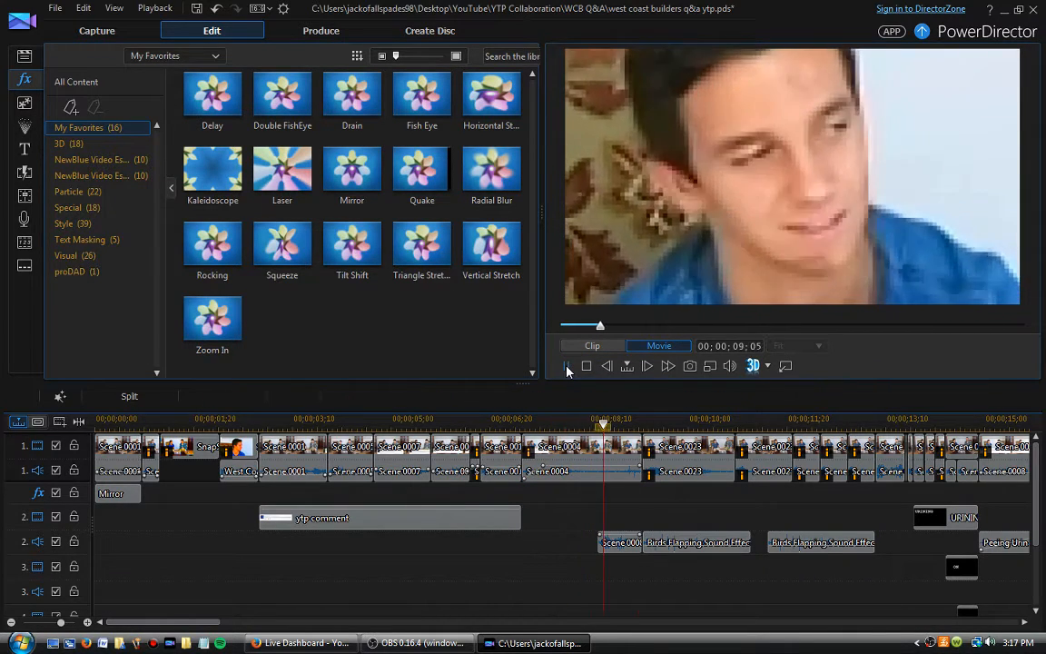
pyautogui.click(566, 366)
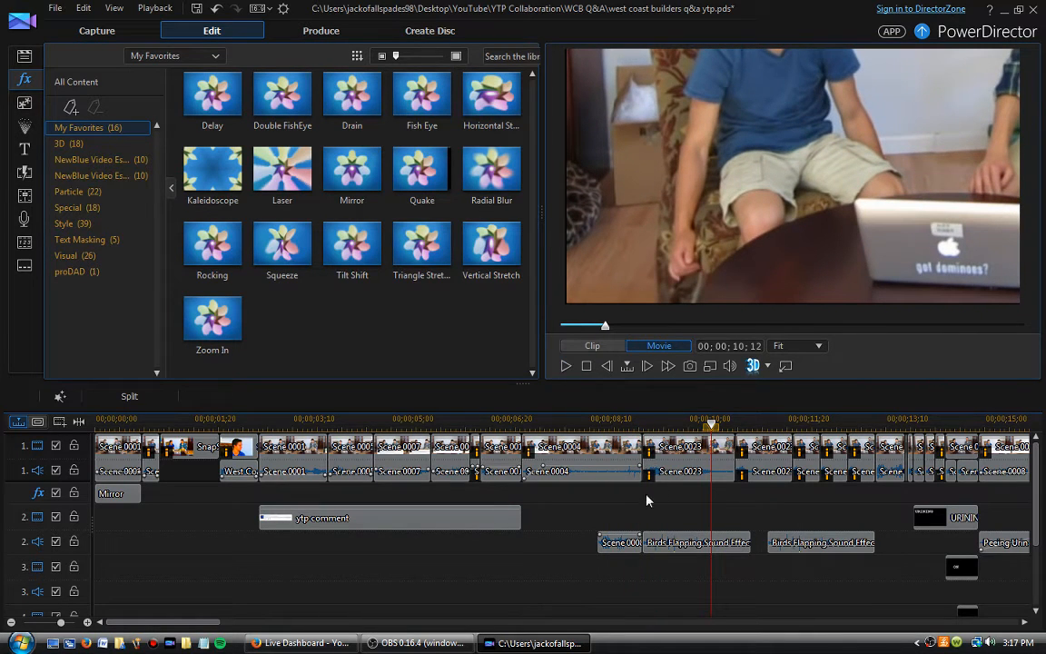
# Play the movie from the start of the first Scene 0023 clip through the zoomed-in shots to about 00;00;12;19
pyautogui.click(681, 467)
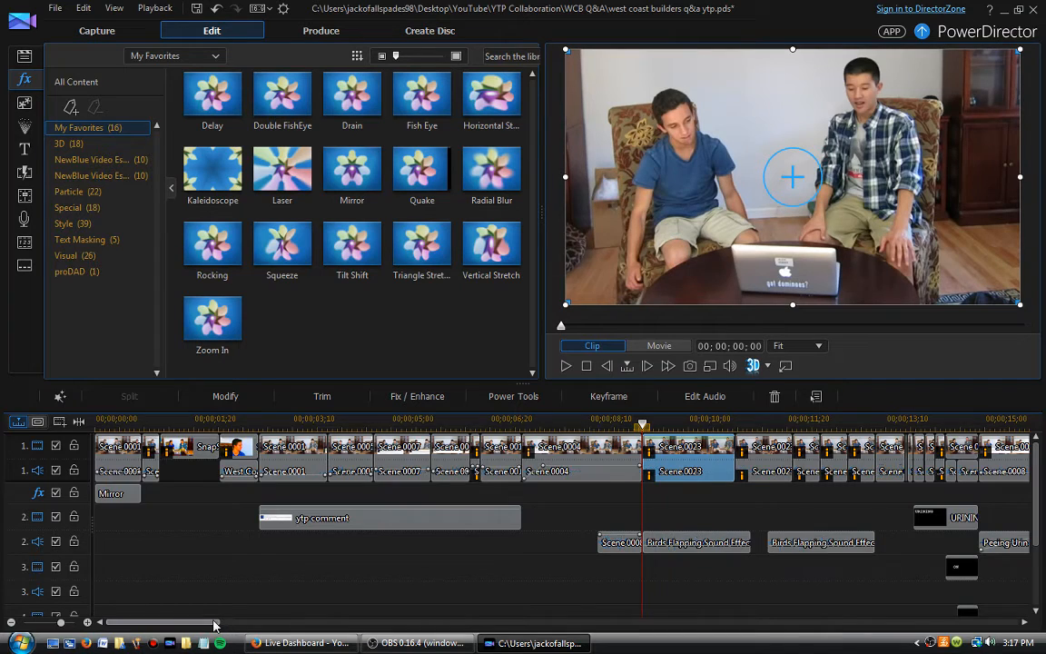
pyautogui.moveTo(215, 624); pyautogui.dragTo(272, 626)
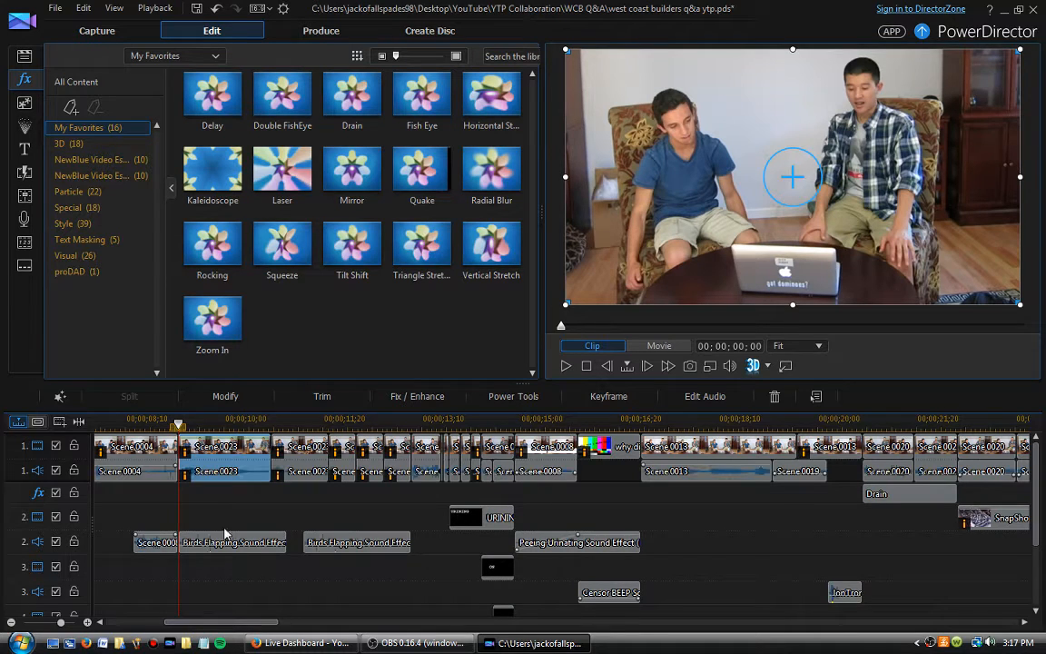
pyautogui.click(659, 345)
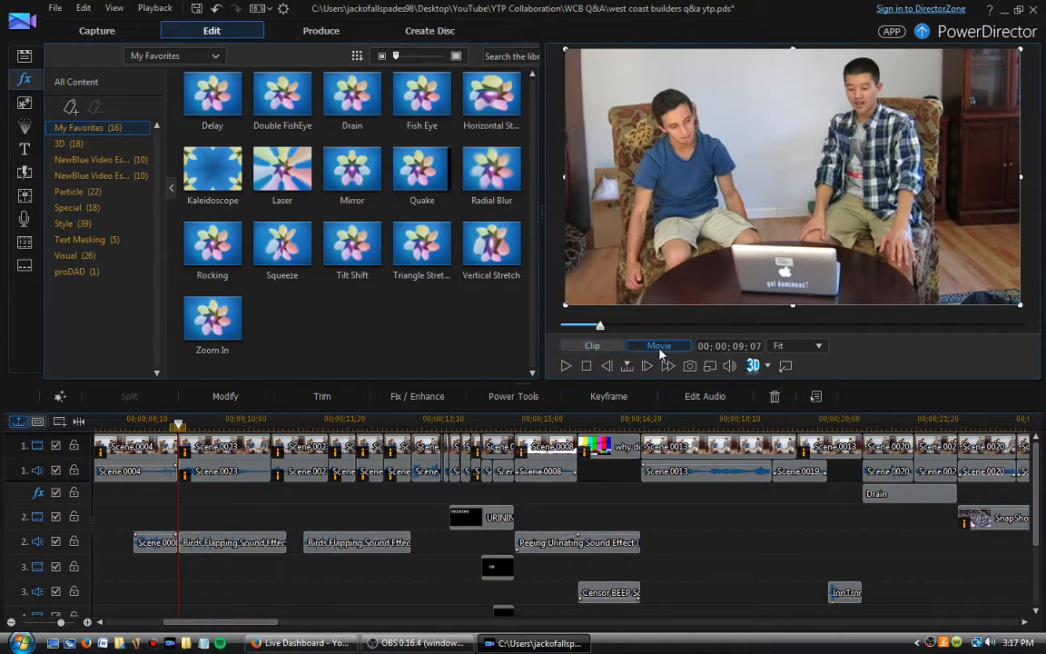
pyautogui.click(567, 367)
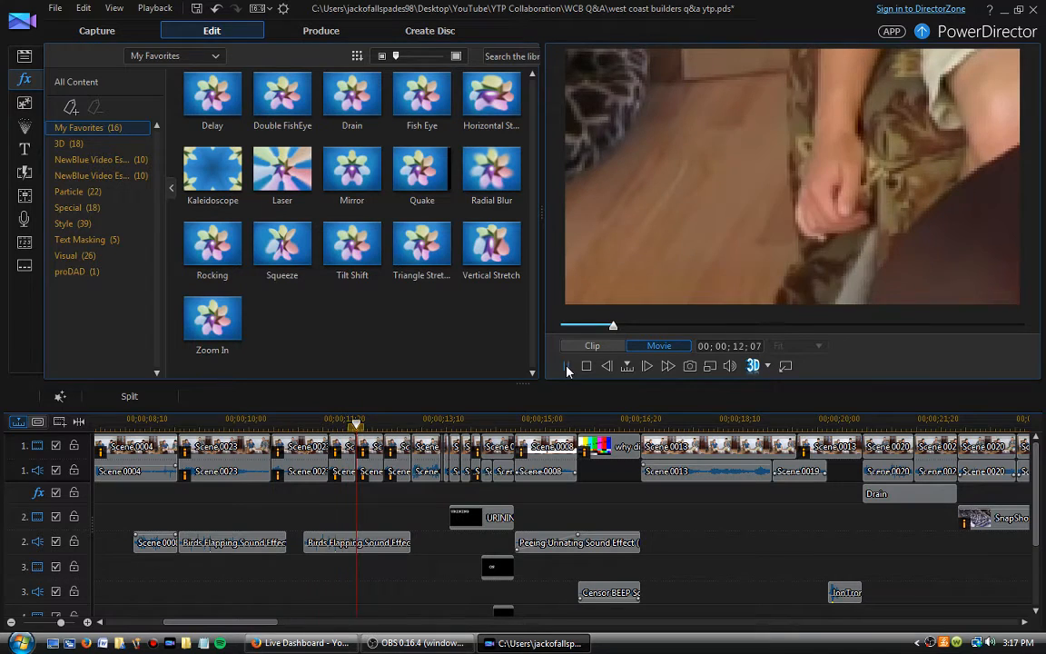
pyautogui.click(566, 366)
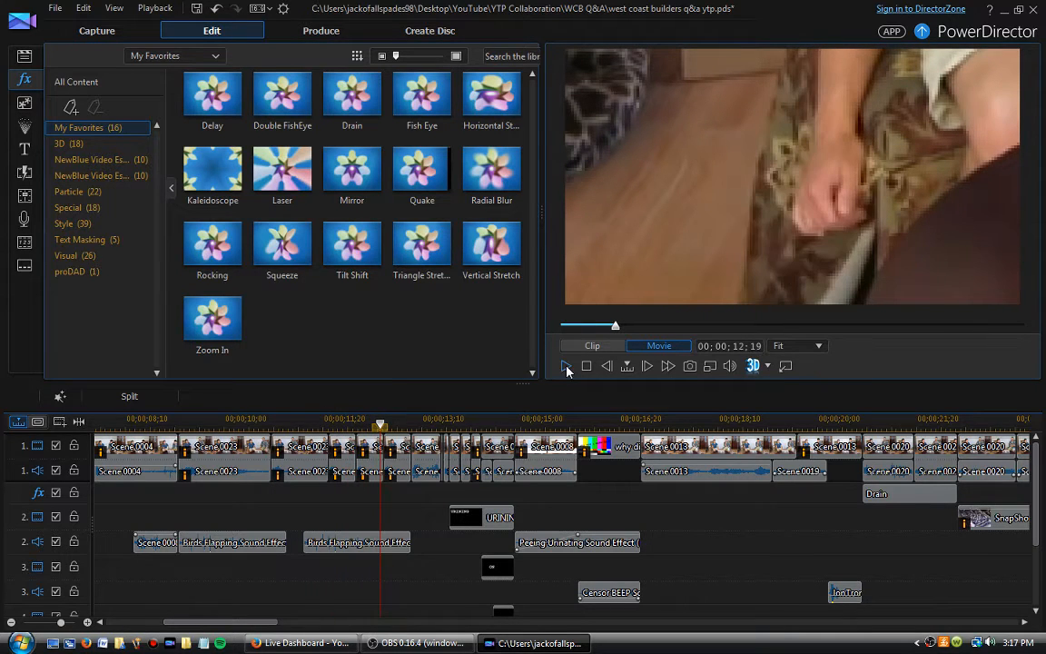
# Play the movie from 00;00;13;05, at the end of the second Birds Flapping sound, into the last Scene 0013 clip
pyautogui.click(429, 458)
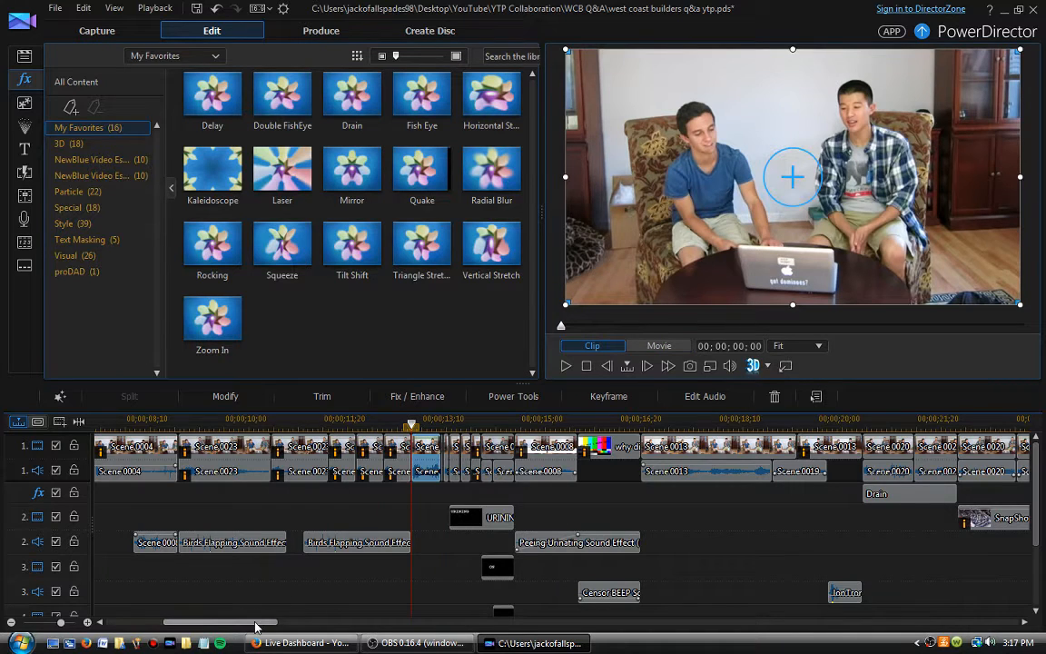
pyautogui.moveTo(256, 626); pyautogui.dragTo(282, 625)
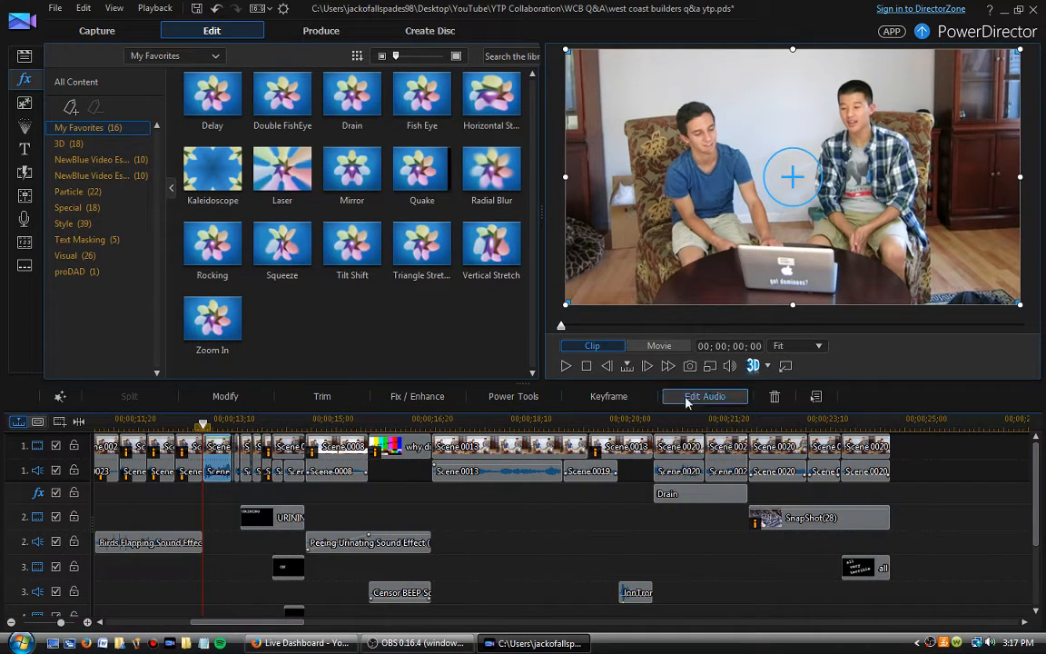
pyautogui.click(659, 345)
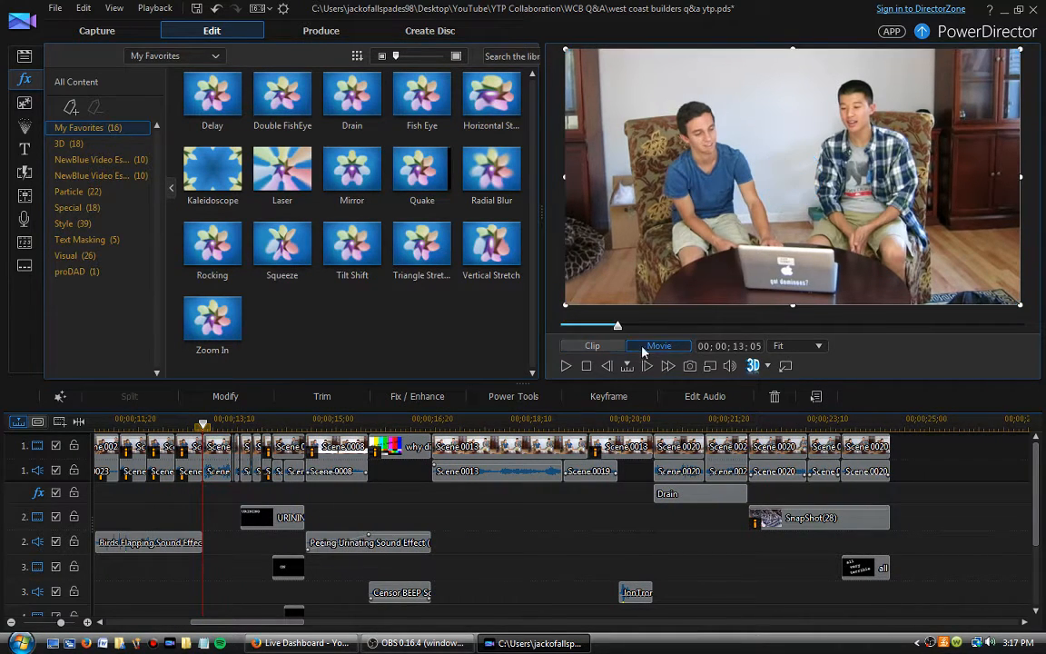
pyautogui.click(567, 367)
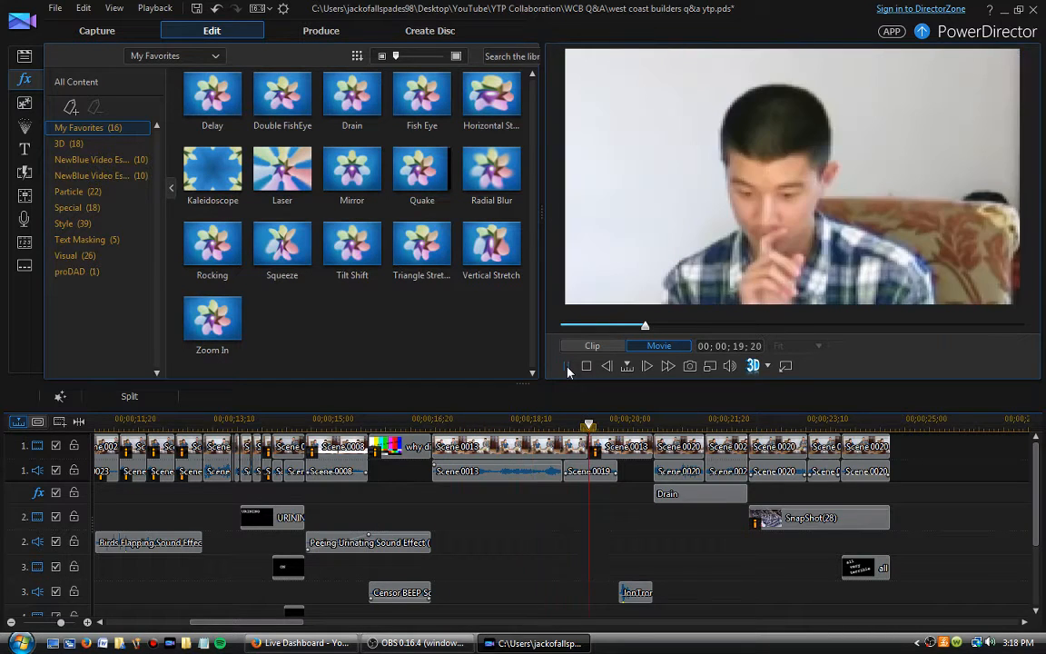
# Replay the movie from the start of the long Scene 0013 clip into the Drain effect, to about 00;00;21;01
pyautogui.click(436, 445)
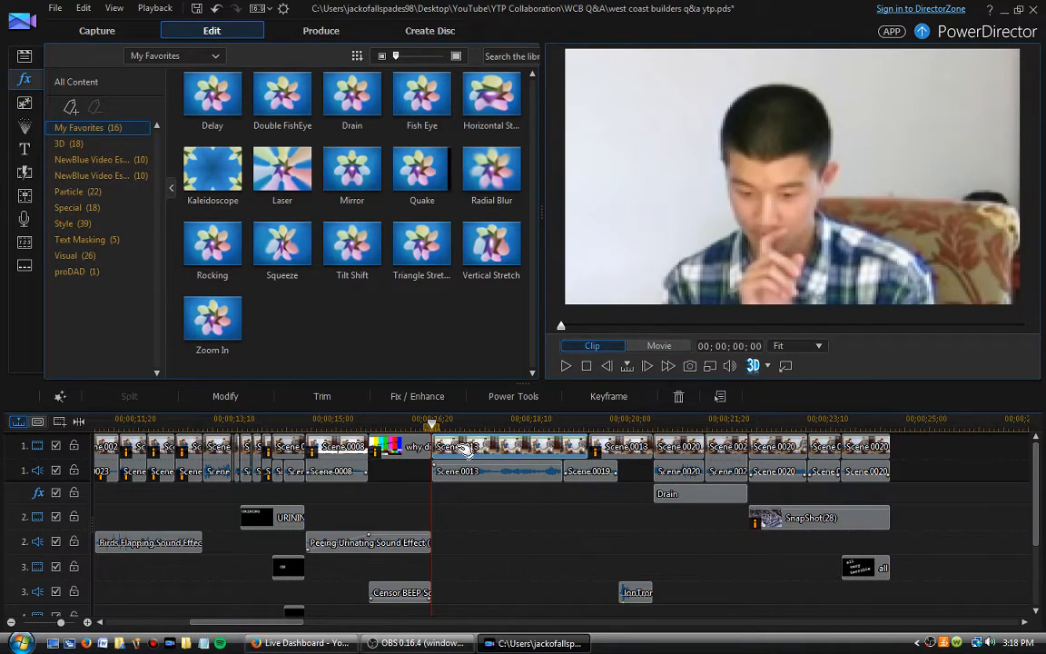
pyautogui.click(659, 345)
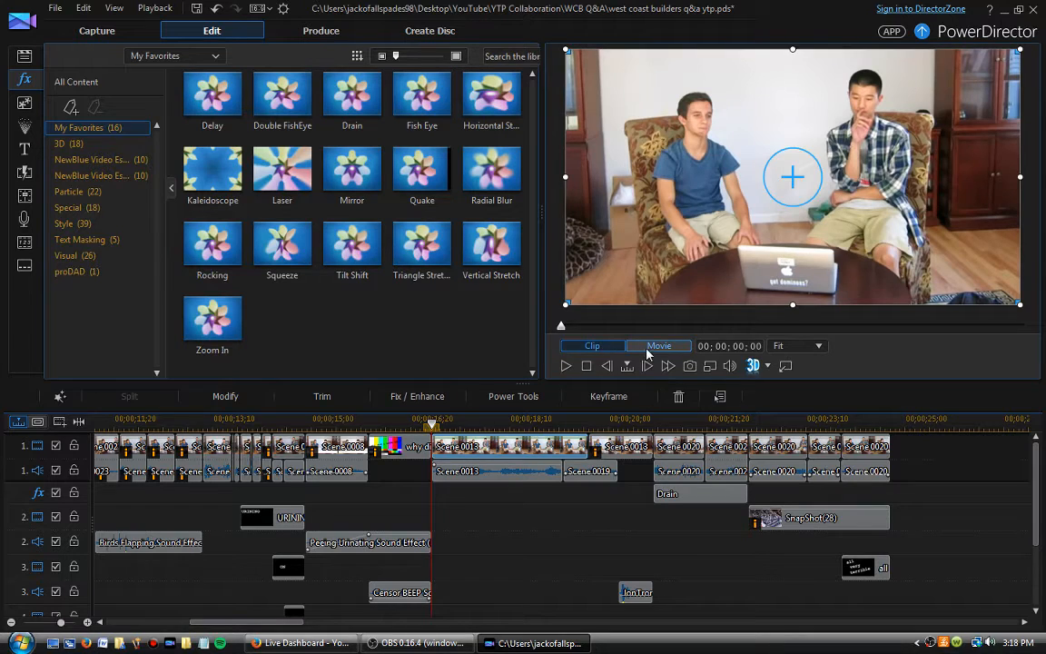
pyautogui.click(565, 366)
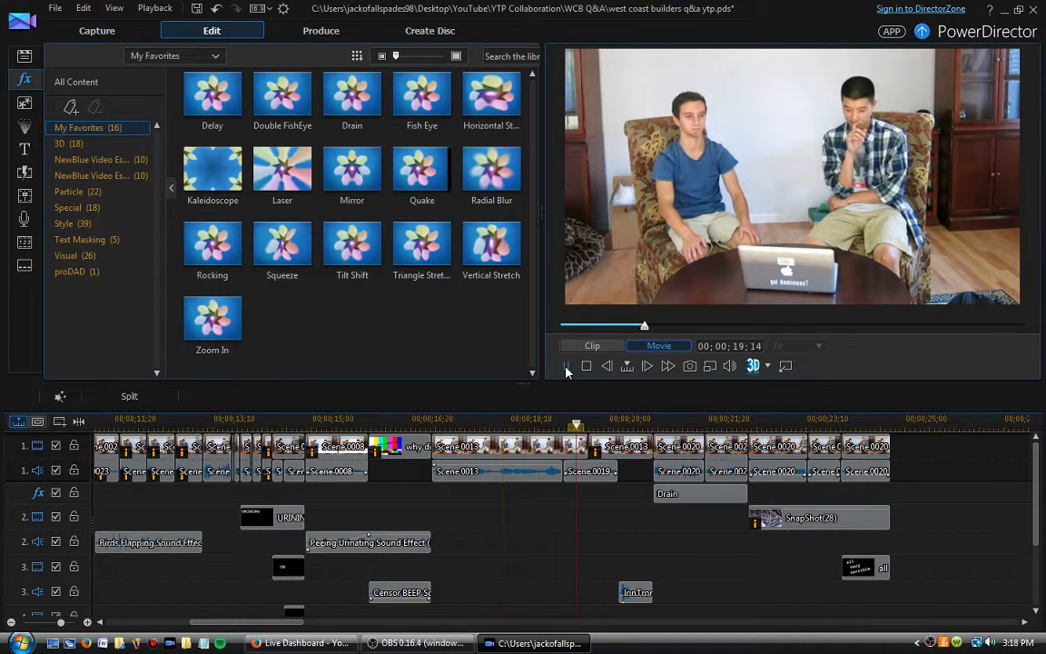
pyautogui.click(565, 367)
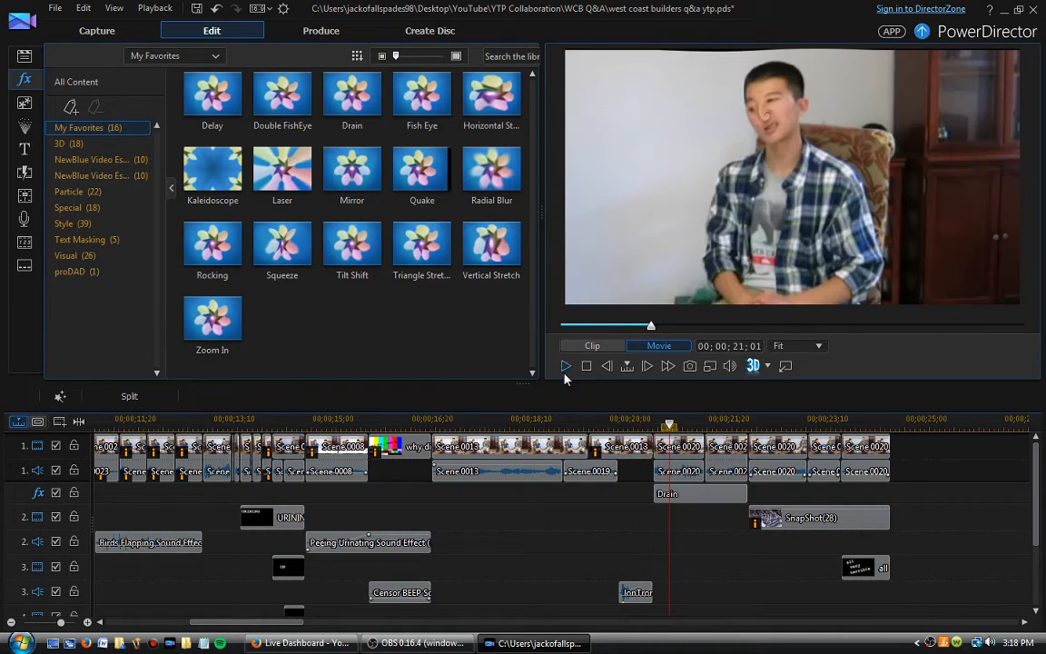
# Replay the movie from the start of the short zoomed-in Scene 0013 clip into the Drain effect, to about 00;00;21;25
pyautogui.click(568, 424)
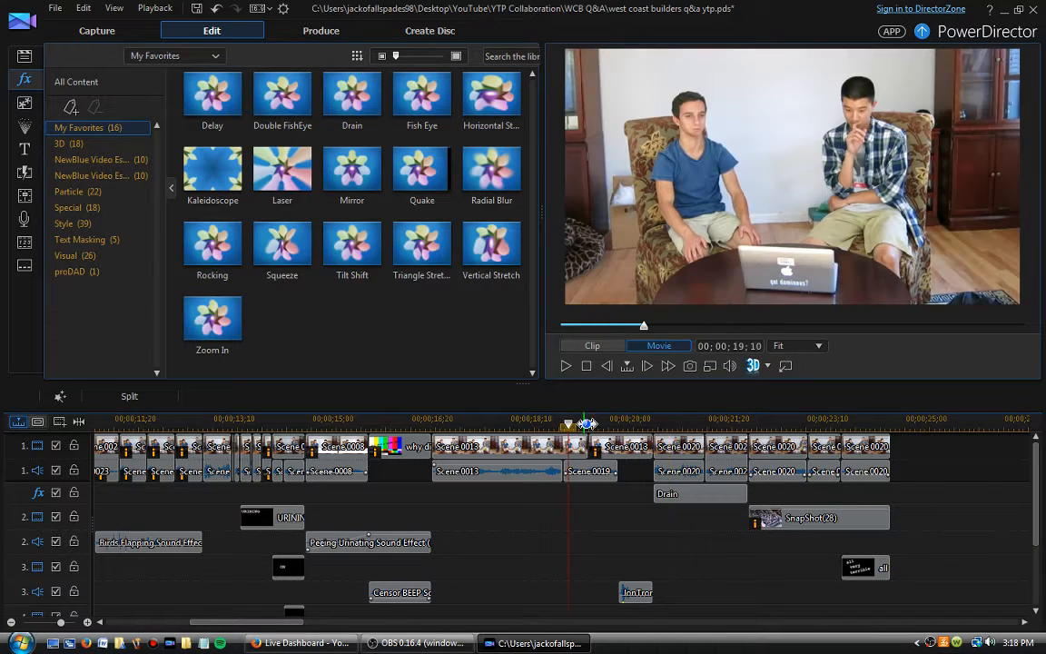
pyautogui.click(608, 451)
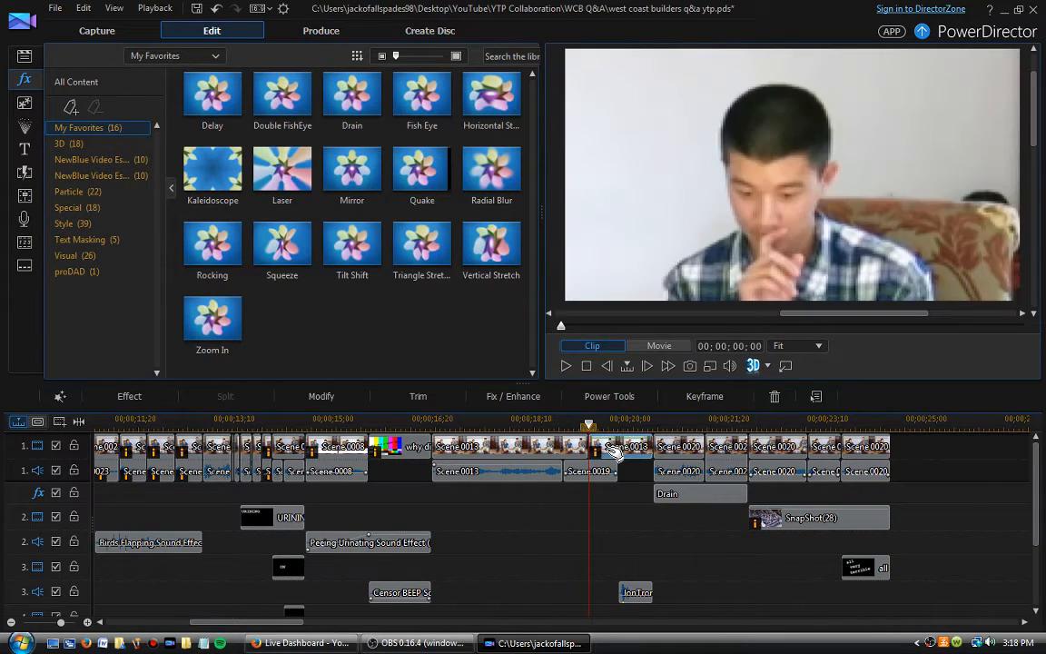
pyautogui.click(566, 368)
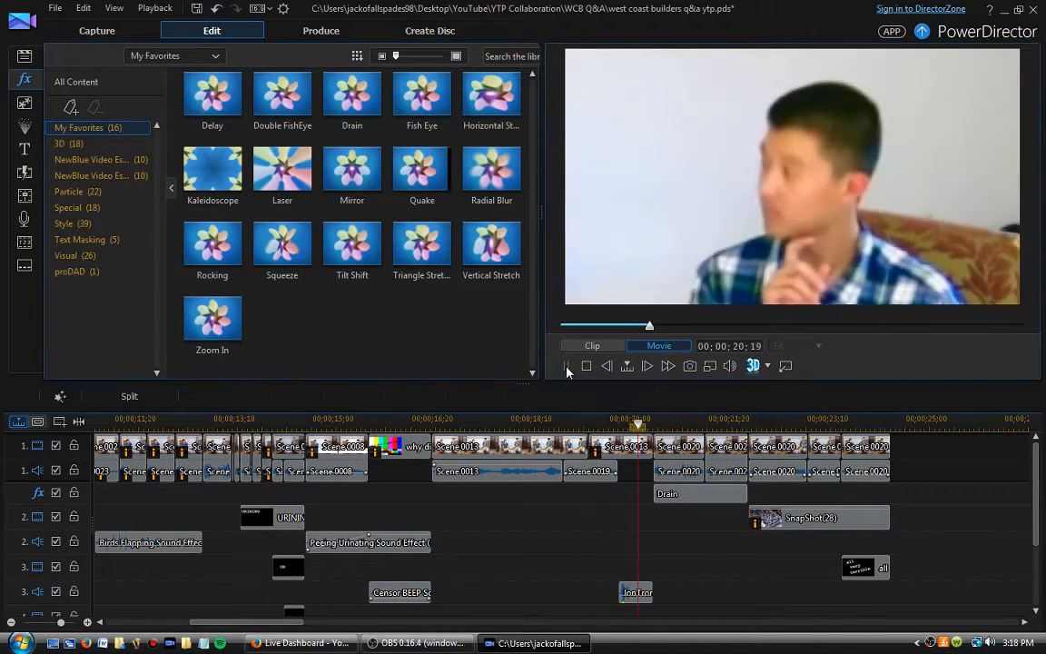
pyautogui.click(567, 367)
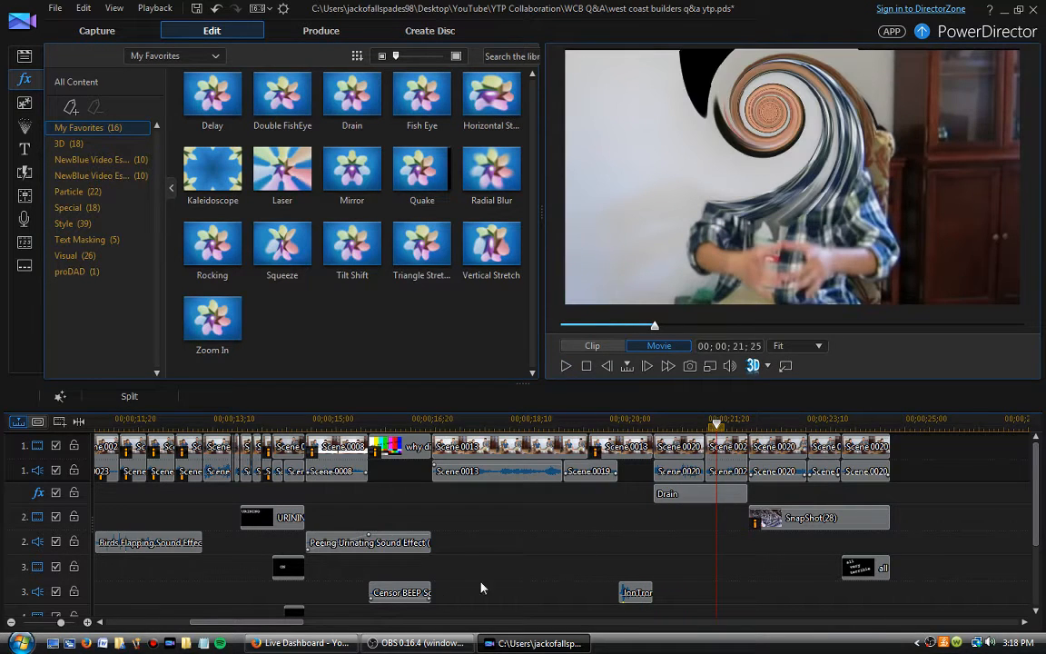
pyautogui.moveTo(288, 623); pyautogui.dragTo(318, 624)
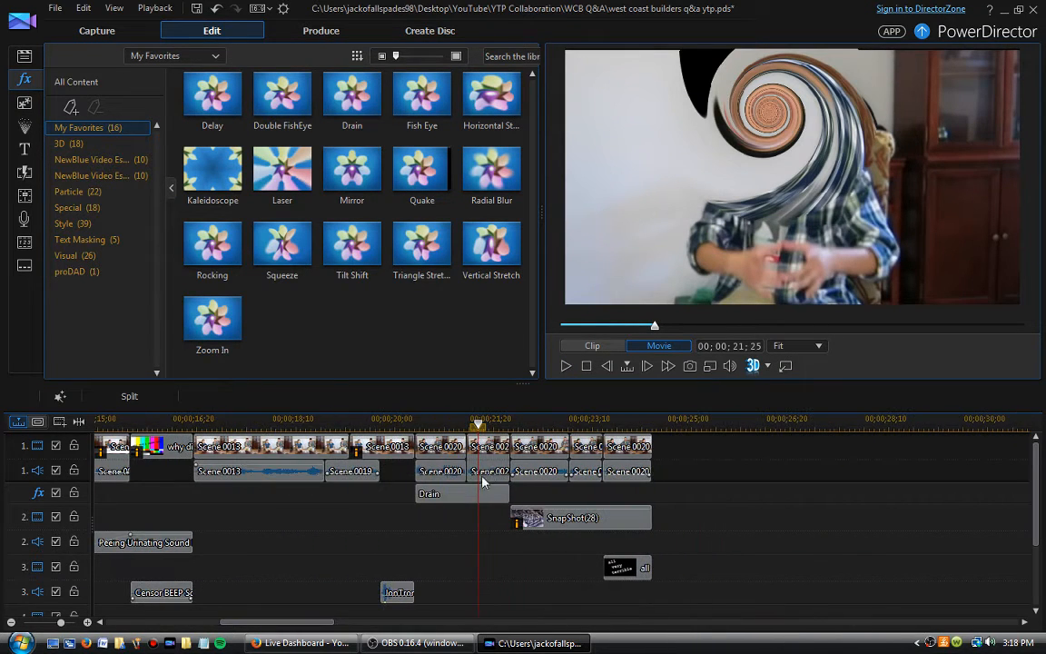
# Play the movie from the start of the first Scene 0020 clip past the end of the edited sequence, to about 00;00;26;01
pyautogui.click(441, 448)
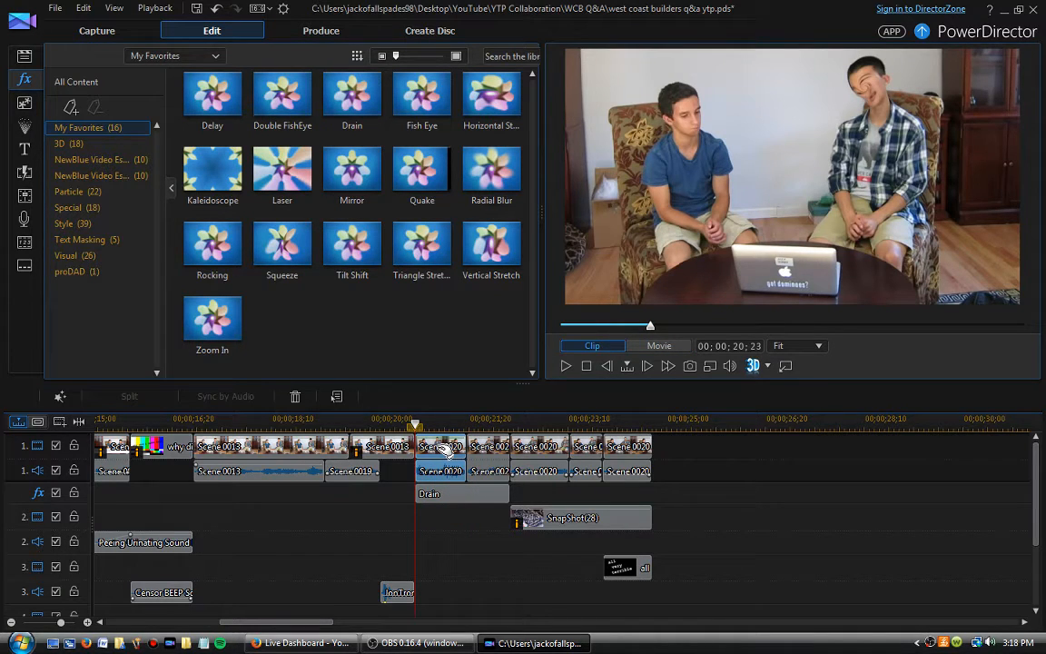
pyautogui.click(566, 368)
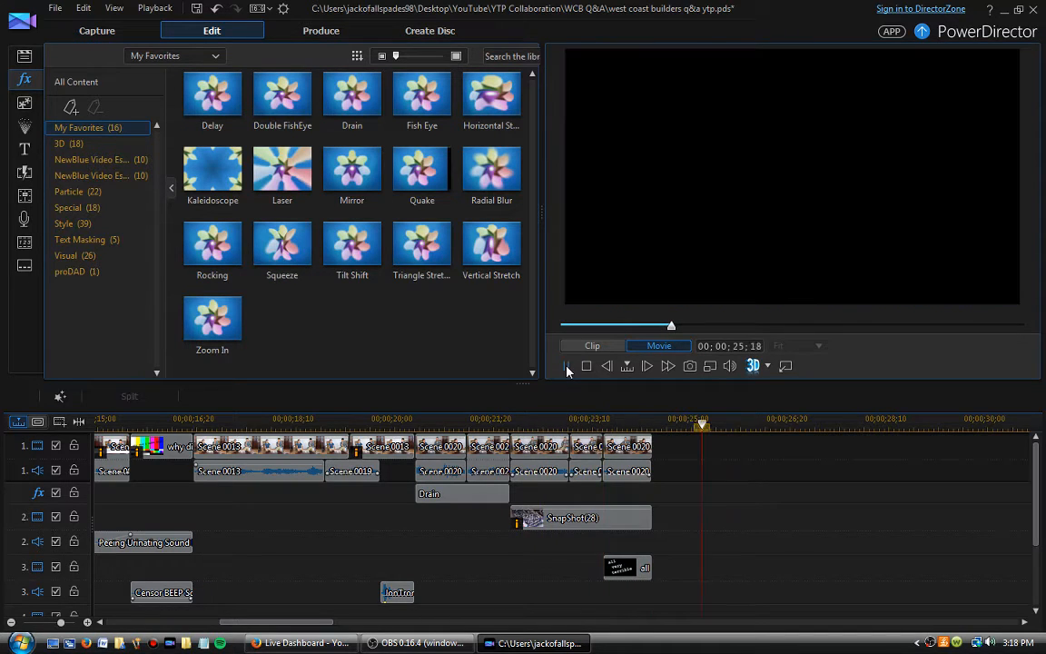
pyautogui.click(567, 366)
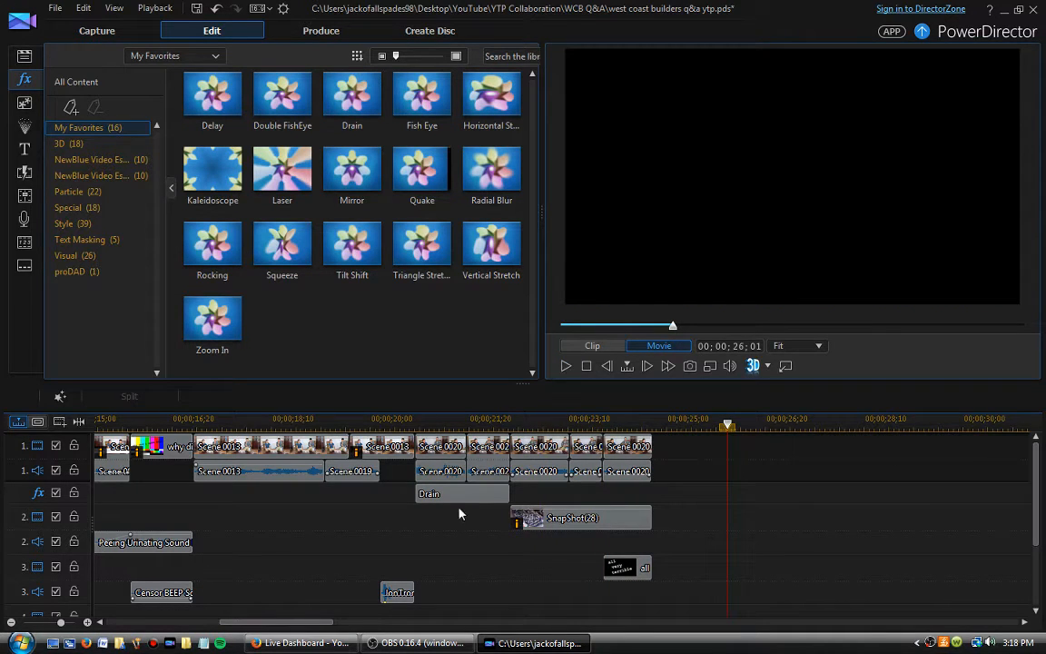
# Play the movie through the unused source clips, starting from the first one after the gap at 00;00;46;16
pyautogui.moveTo(277, 621); pyautogui.dragTo(328, 621)
pyautogui.moveTo(579, 421); pyautogui.dragTo(264, 456)
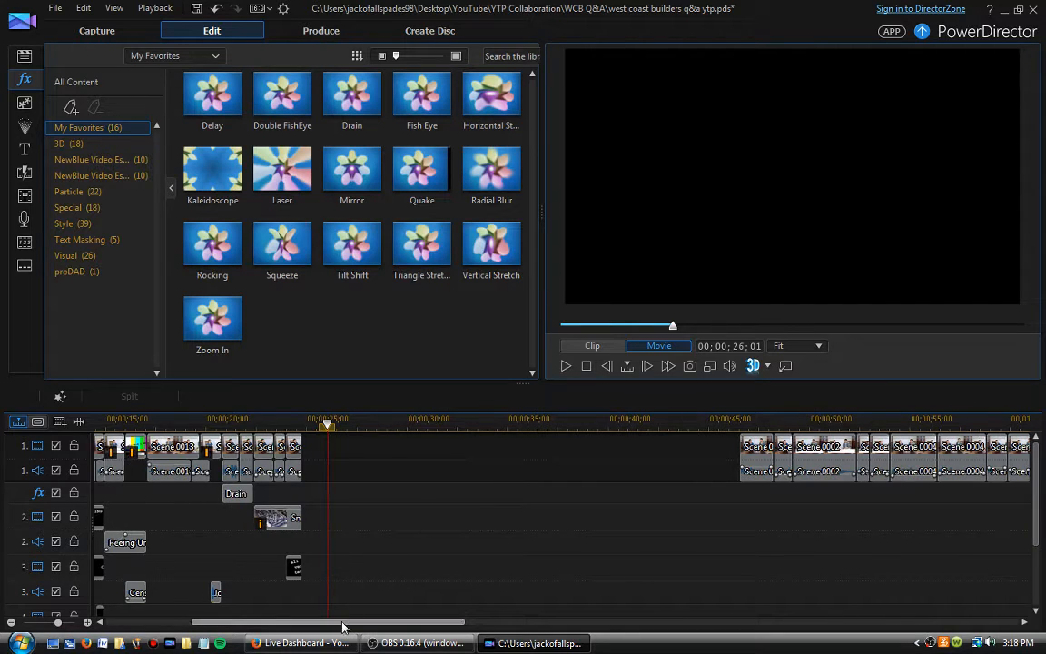
pyautogui.moveTo(344, 623); pyautogui.dragTo(457, 622)
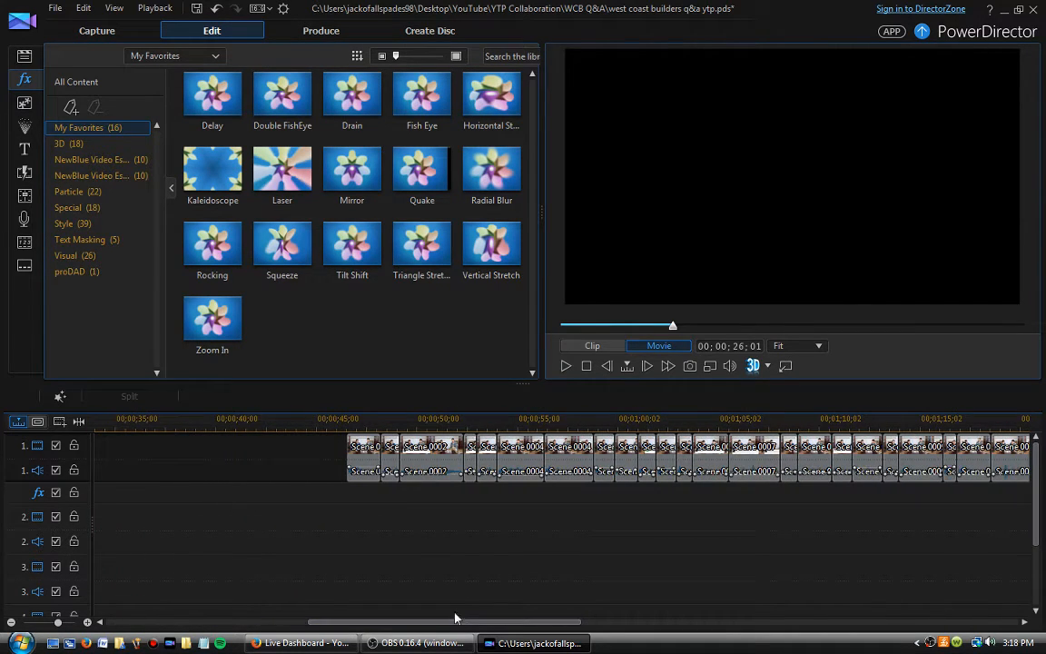
pyautogui.click(329, 424)
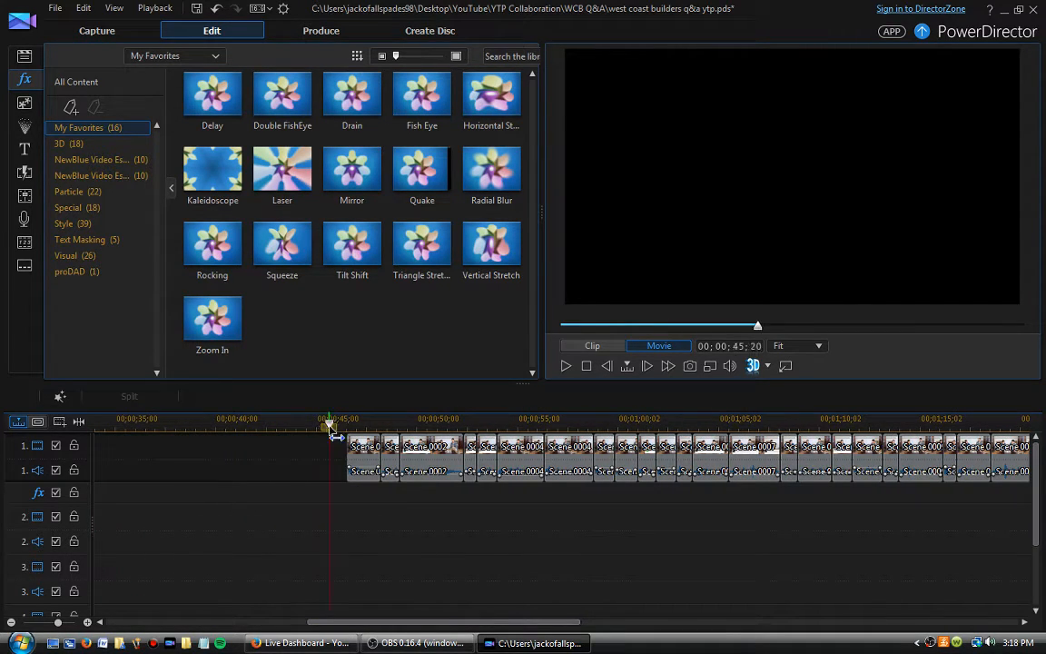
pyautogui.moveTo(384, 623); pyautogui.dragTo(453, 623)
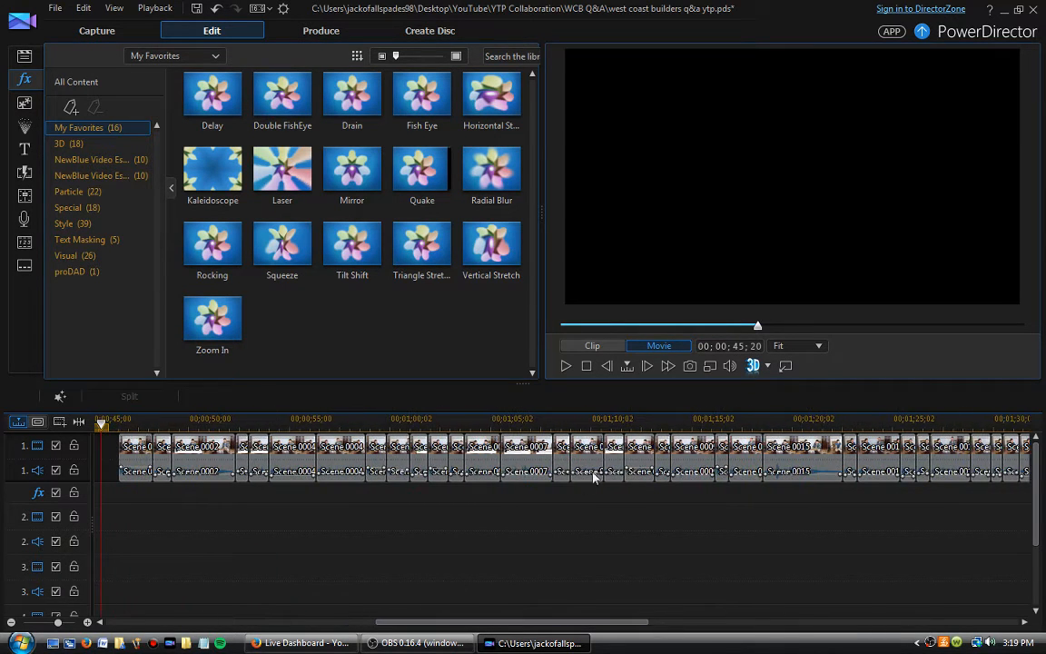
pyautogui.moveTo(631, 418); pyautogui.dragTo(487, 423)
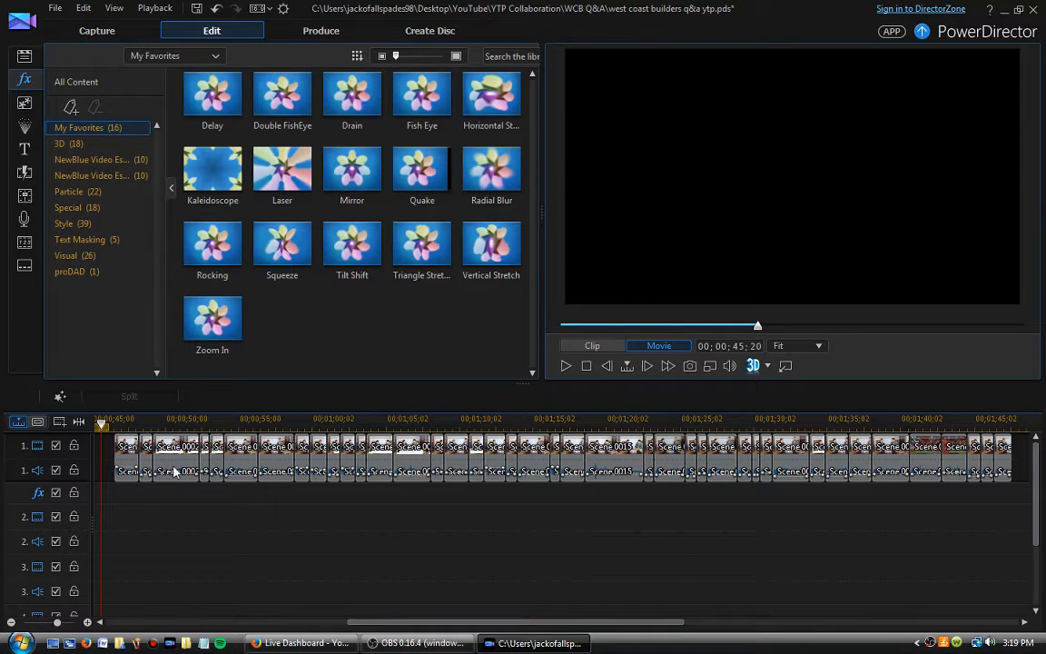
pyautogui.click(124, 460)
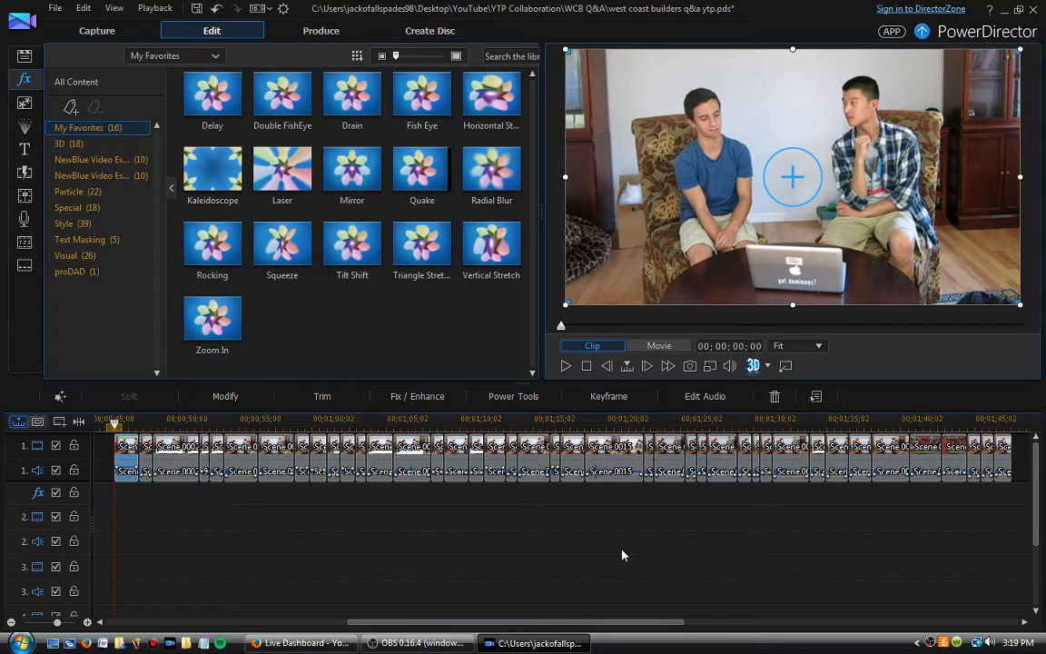
pyautogui.click(660, 346)
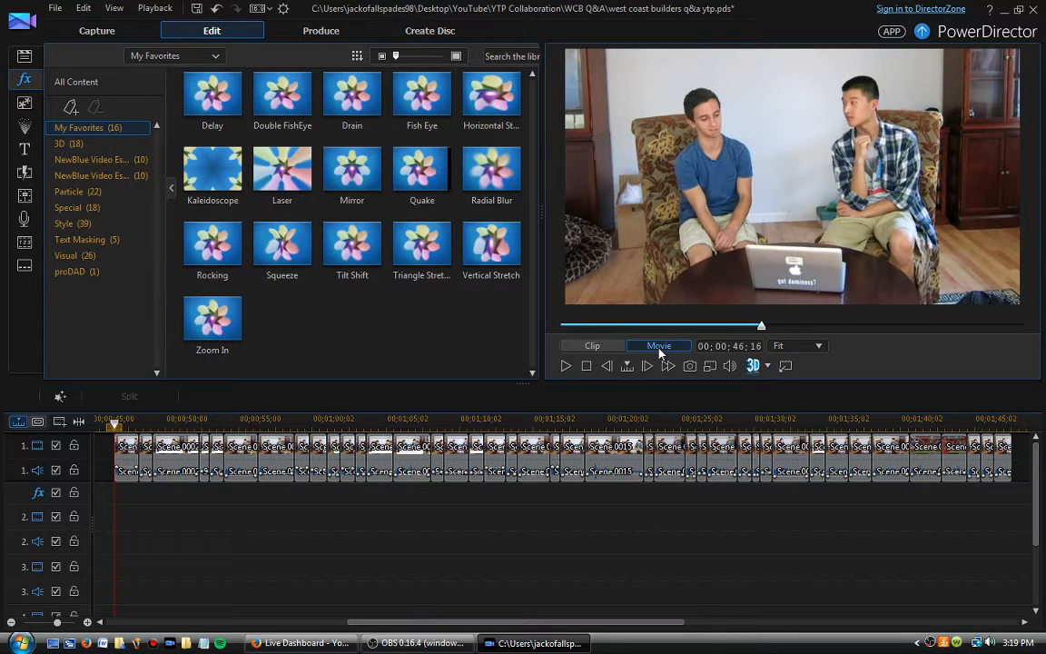
pyautogui.click(566, 366)
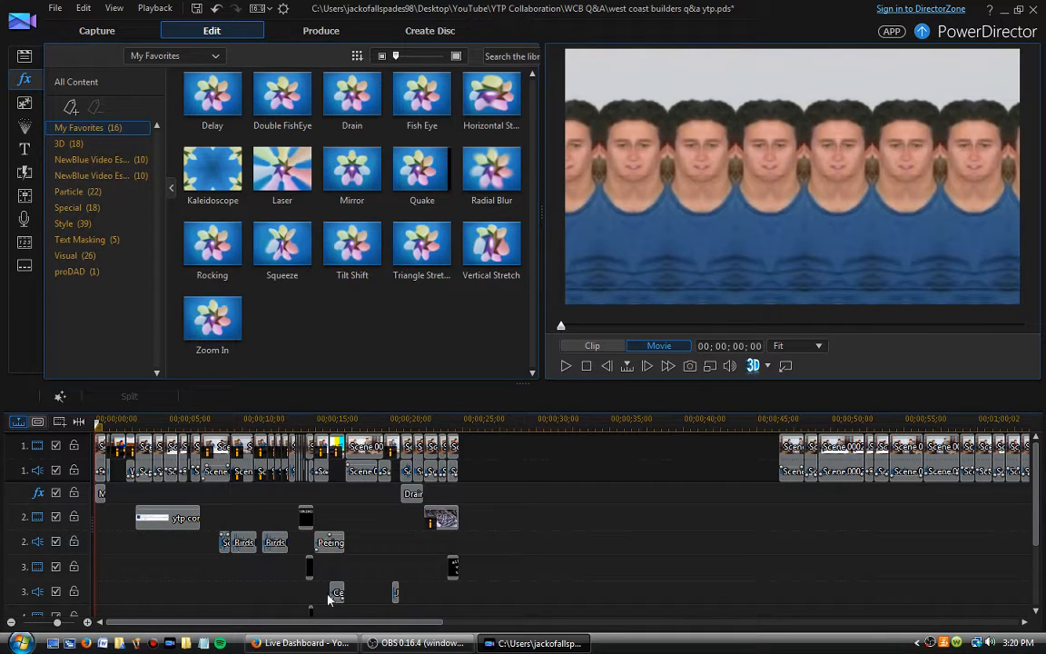
# Play the movie from the second short clip after the long Scene 0015 clip to about 00;01;23;19
pyautogui.moveTo(269, 622); pyautogui.dragTo(513, 621)
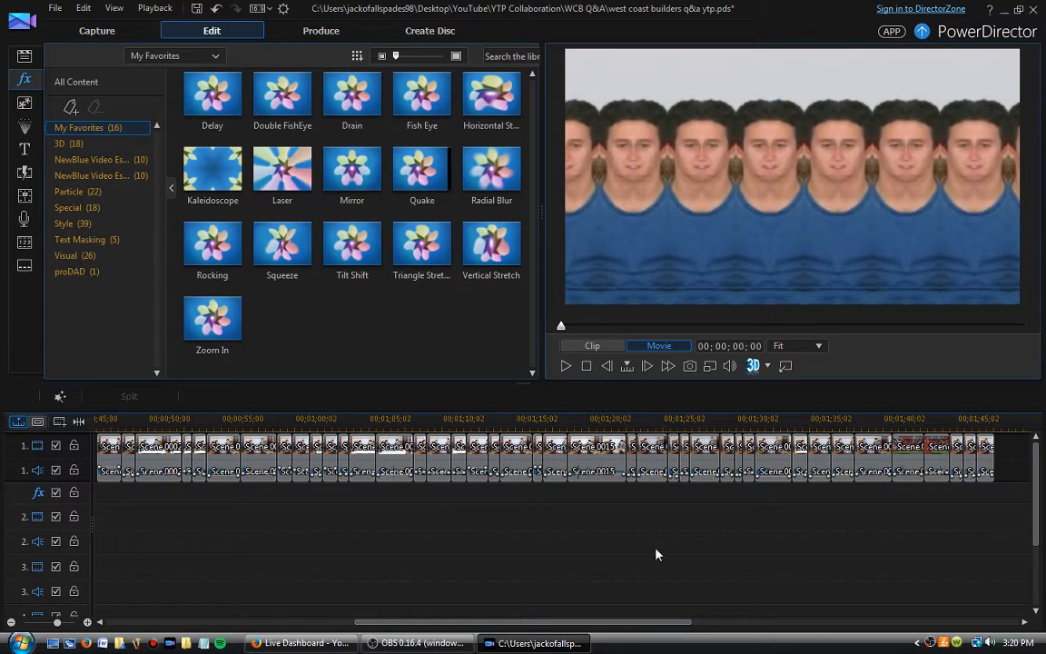
pyautogui.click(632, 463)
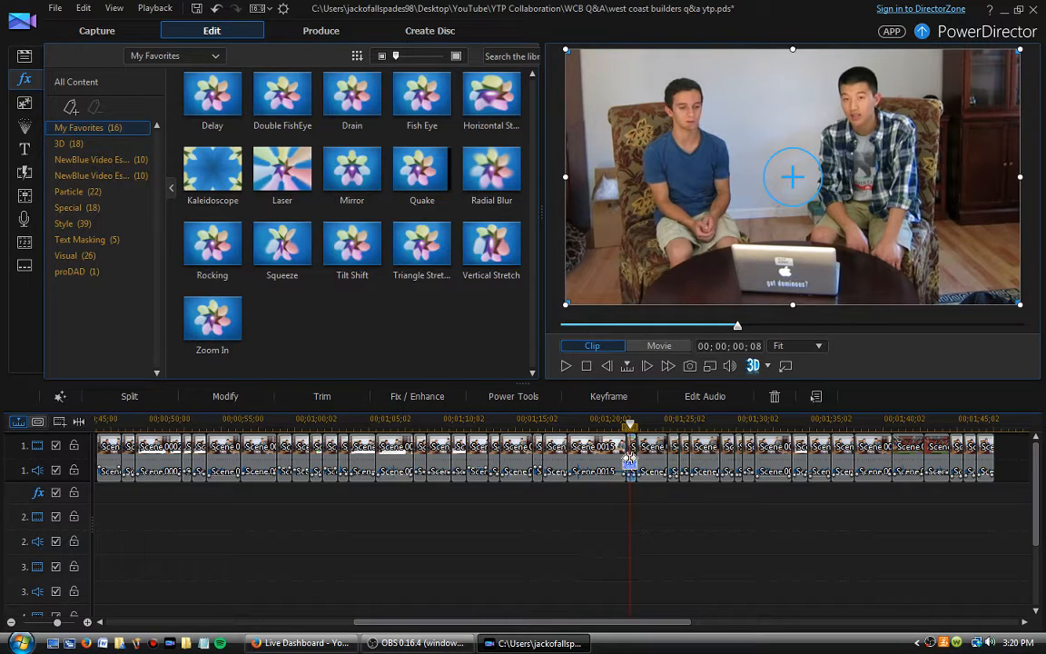
pyautogui.click(630, 457)
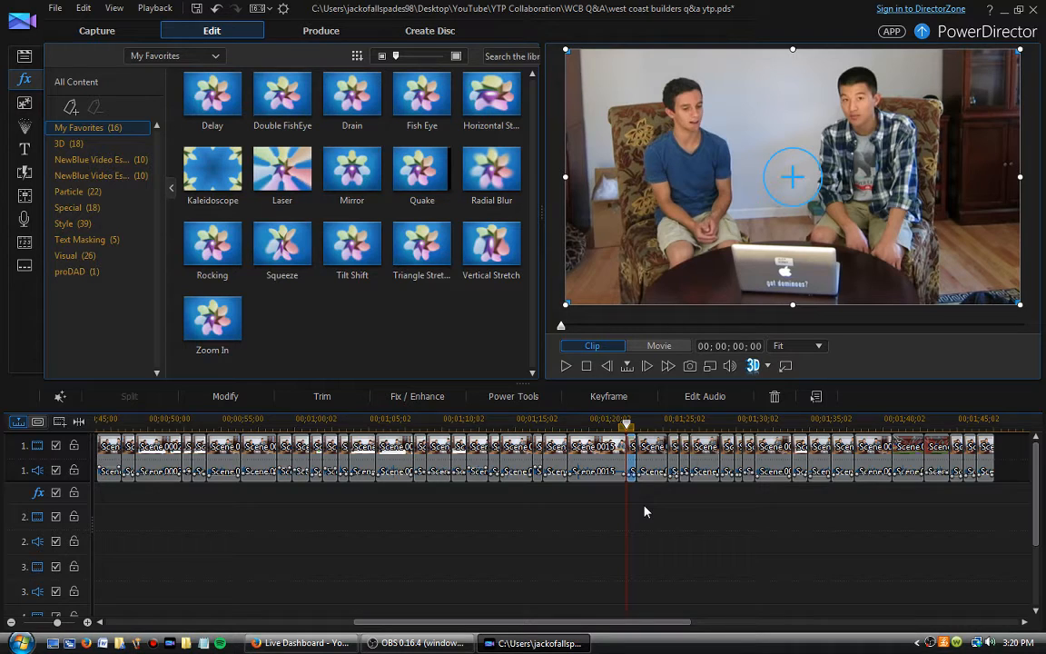
pyautogui.click(566, 365)
pyautogui.click(566, 366)
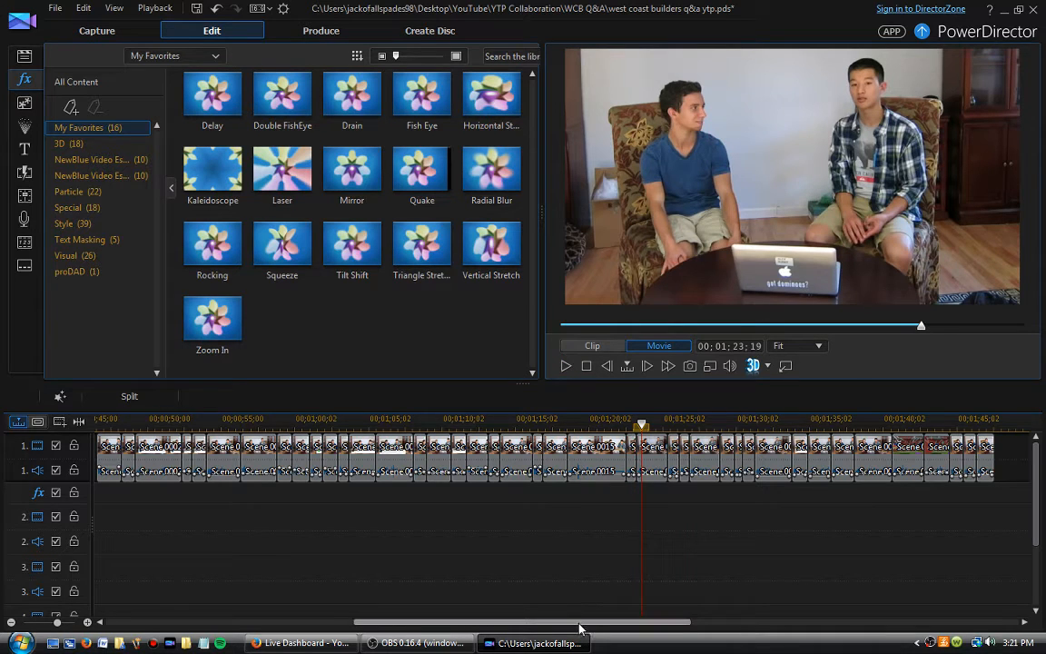
# Play the movie from the short source clip just after 00;01;25;02 to about 00;01;27;09
pyautogui.moveTo(579, 626); pyautogui.dragTo(623, 623)
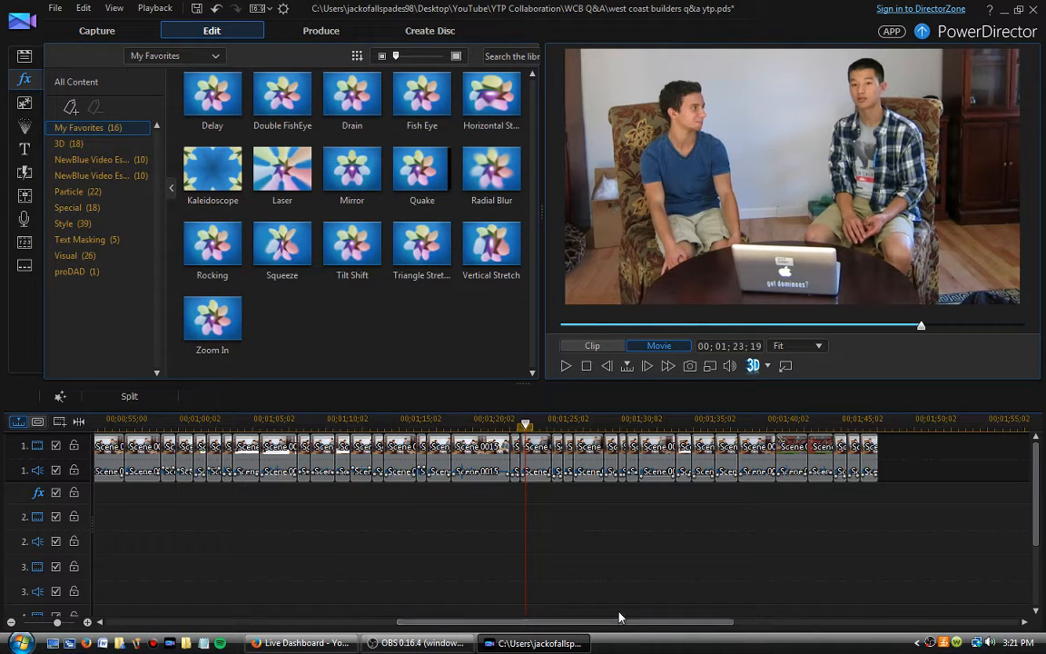
pyautogui.click(559, 458)
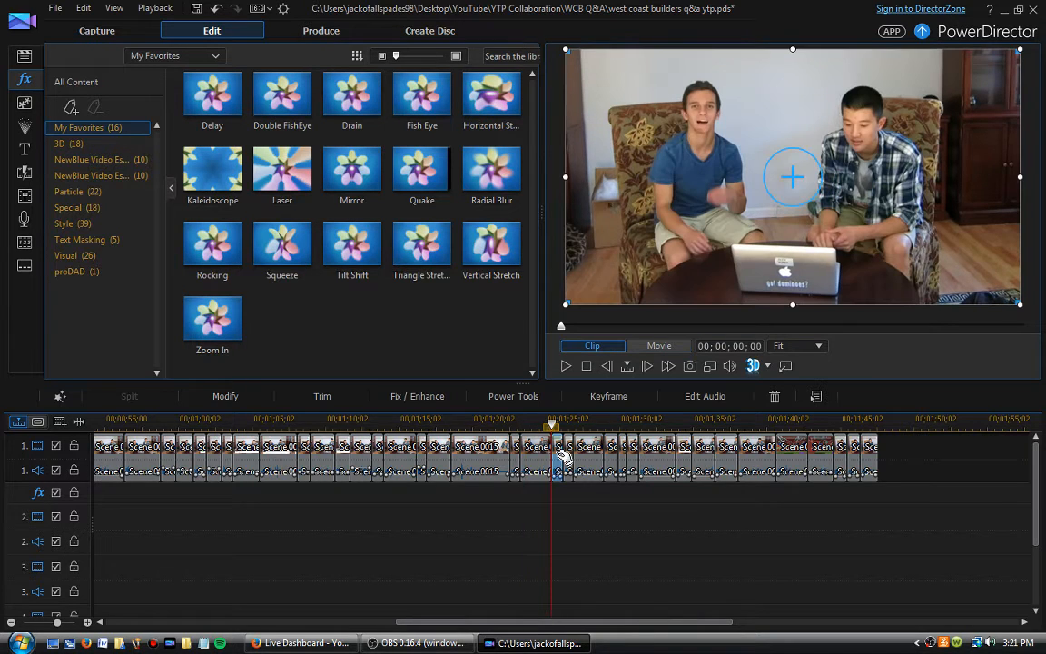
pyautogui.click(565, 366)
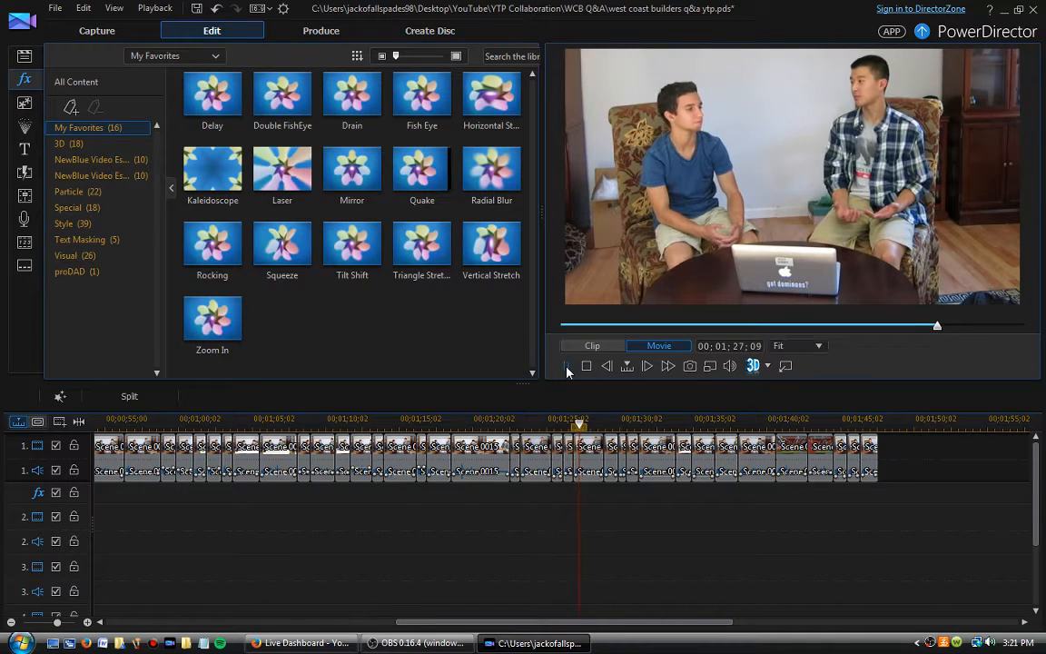
# Play the movie from the longer source clip just after 00;01;30;02 into the dream collaboration question, to about 00;01;34;01
pyautogui.click(661, 461)
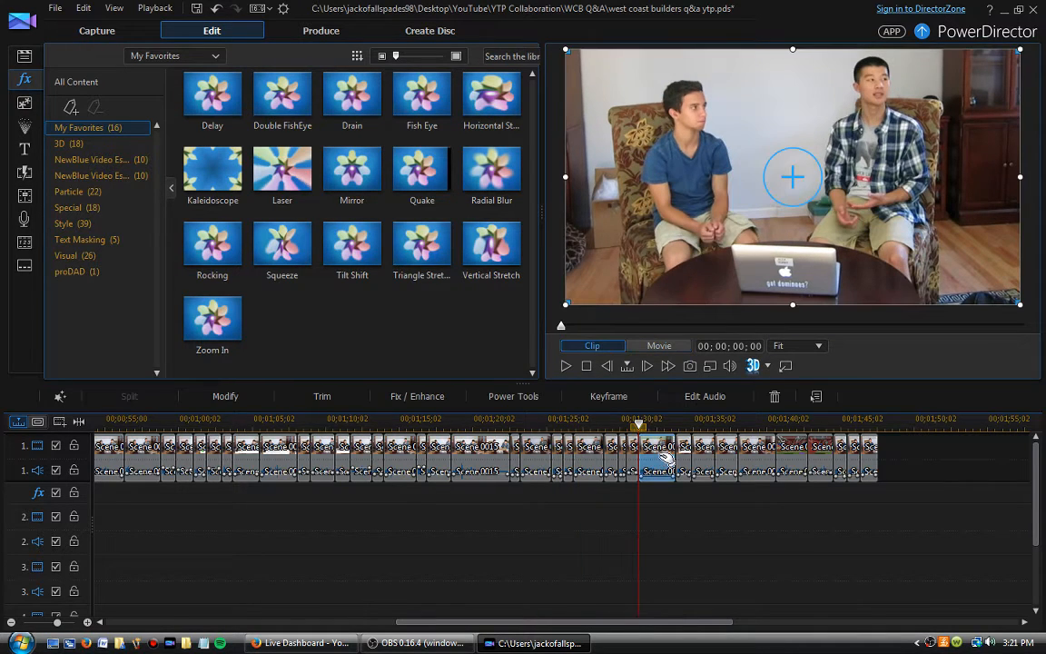
pyautogui.click(566, 365)
pyautogui.click(659, 461)
pyautogui.moveTo(591, 623); pyautogui.dragTo(644, 621)
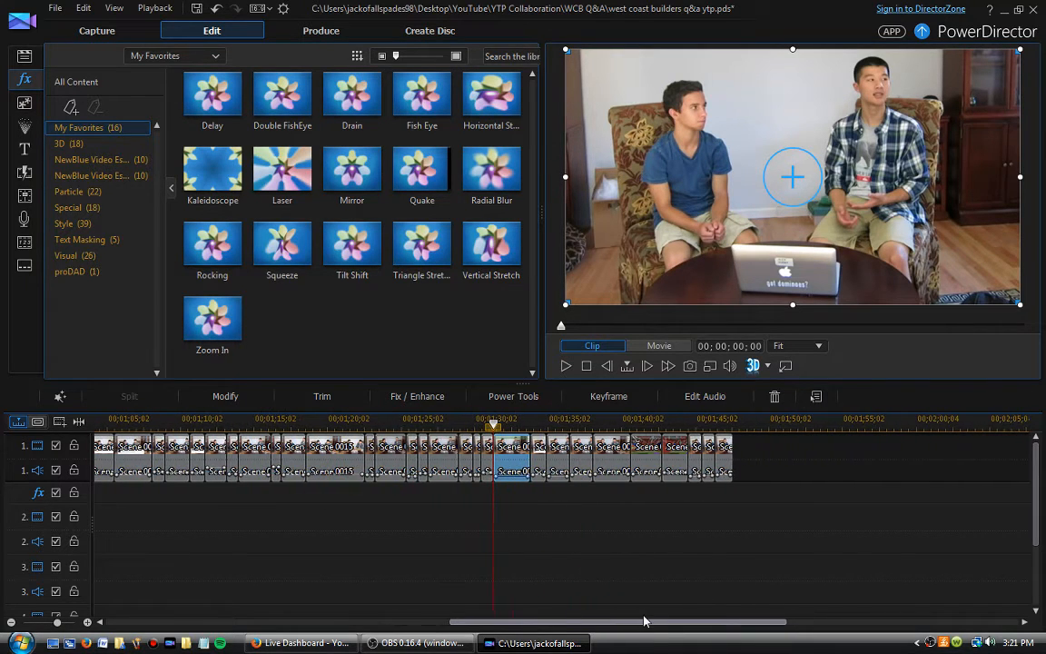
pyautogui.click(564, 365)
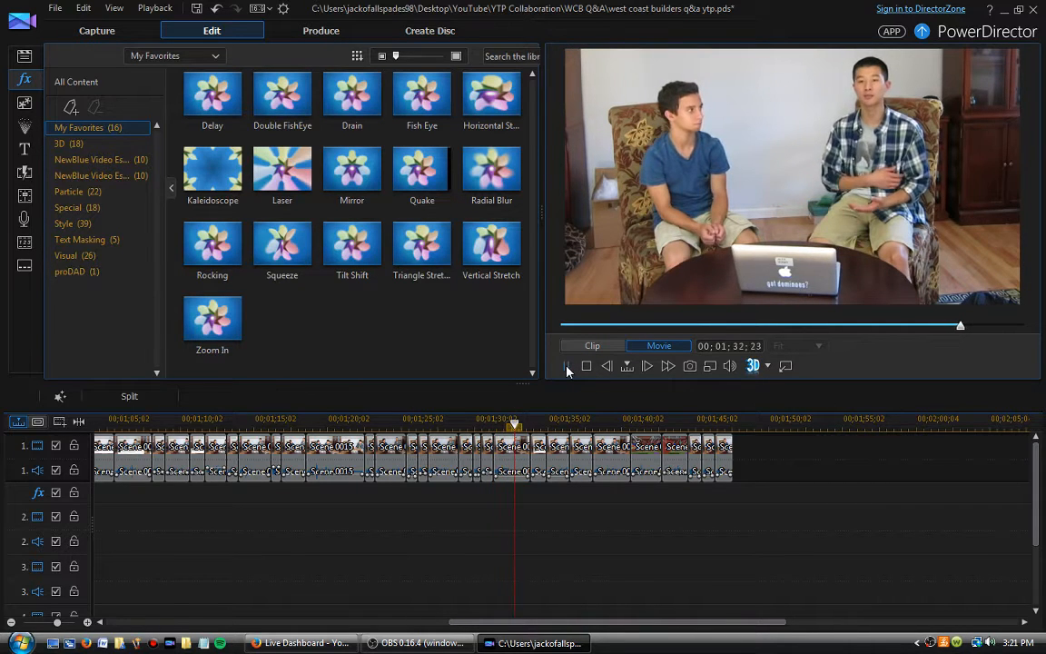
pyautogui.click(565, 365)
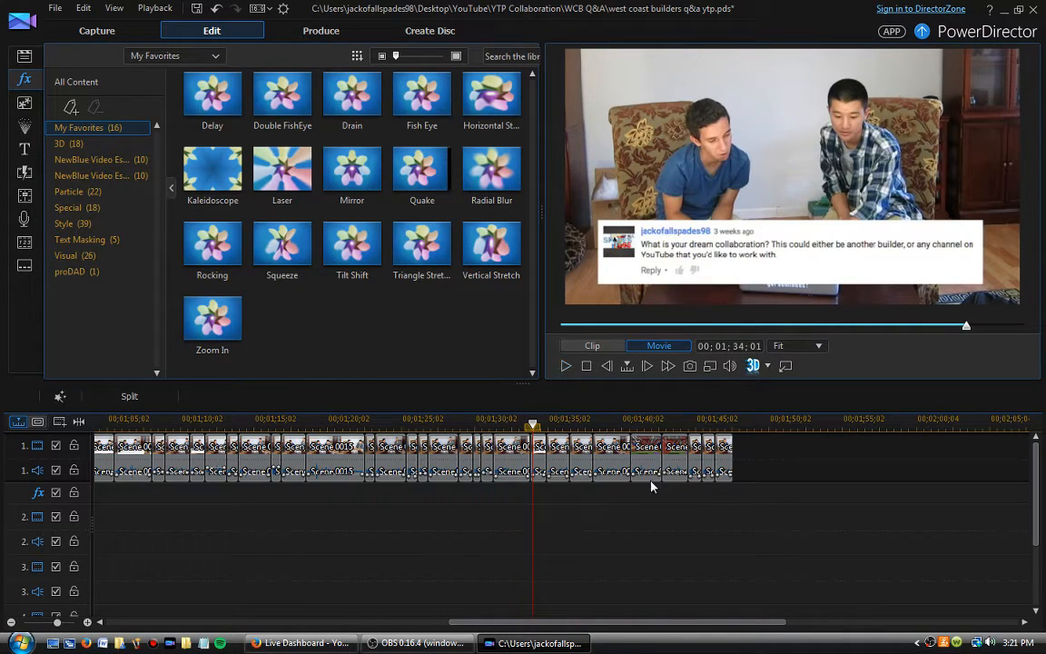
# Play the movie from the third-to-last source clip at 00;01;44;17 to about 00;01;46;07
pyautogui.click(696, 468)
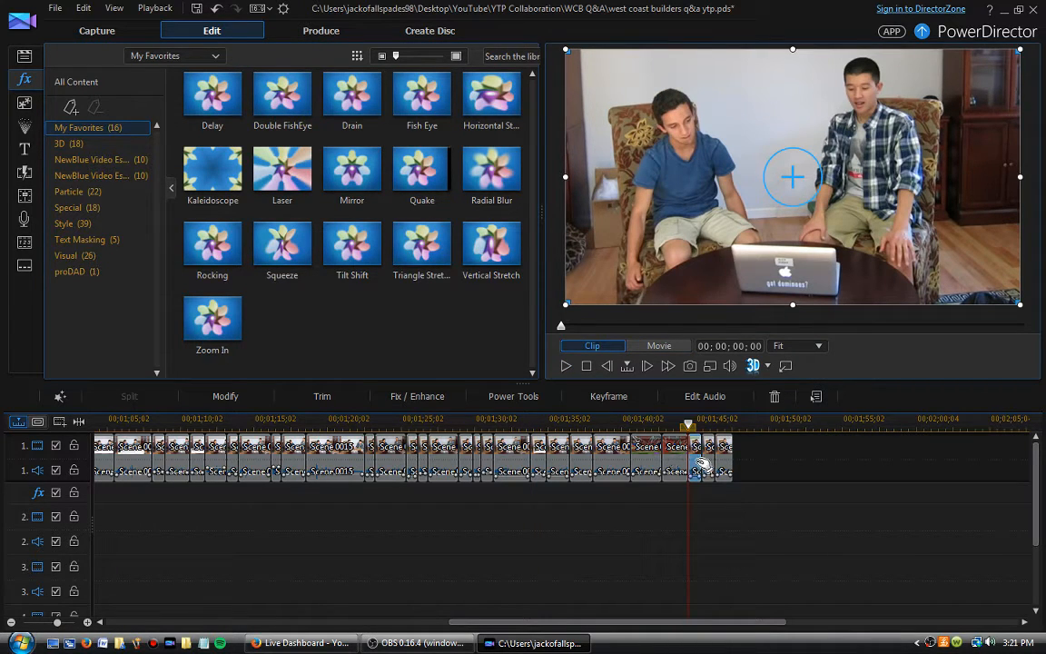
pyautogui.click(565, 368)
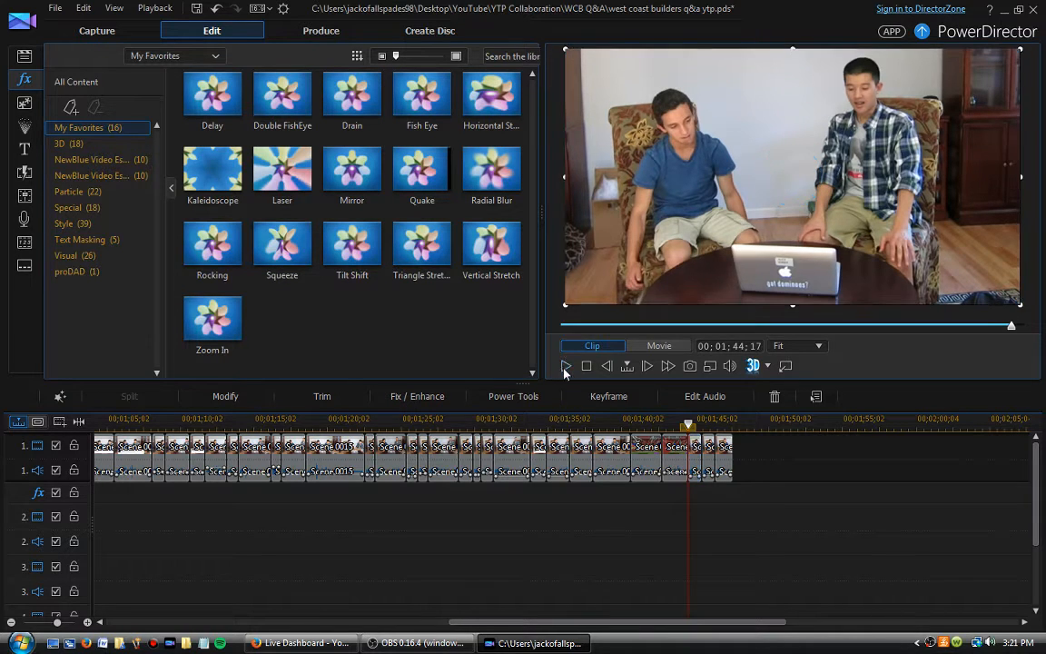
pyautogui.click(564, 367)
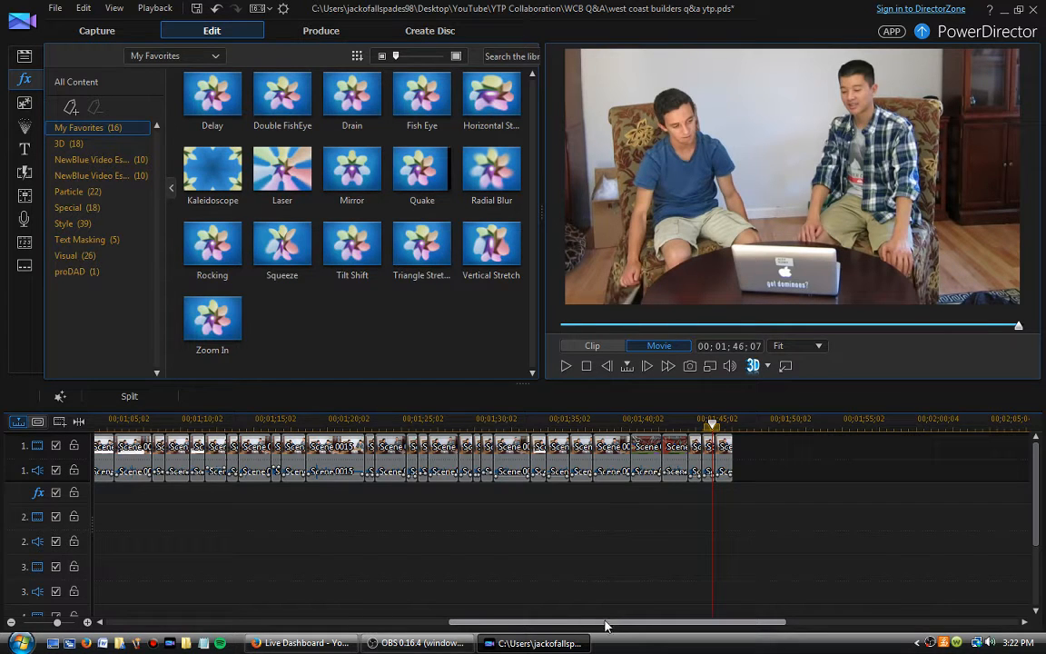
# Play the short source clip that starts at 00;01;28;29
pyautogui.moveTo(605, 625); pyautogui.dragTo(239, 622)
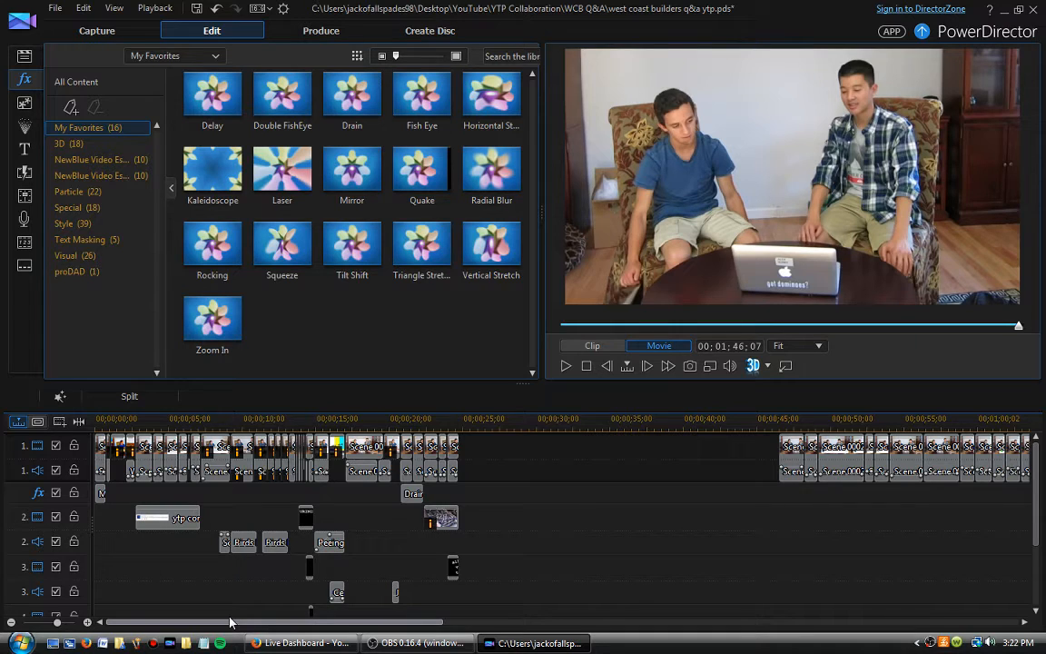
pyautogui.moveTo(230, 622); pyautogui.dragTo(594, 466)
pyautogui.click(592, 468)
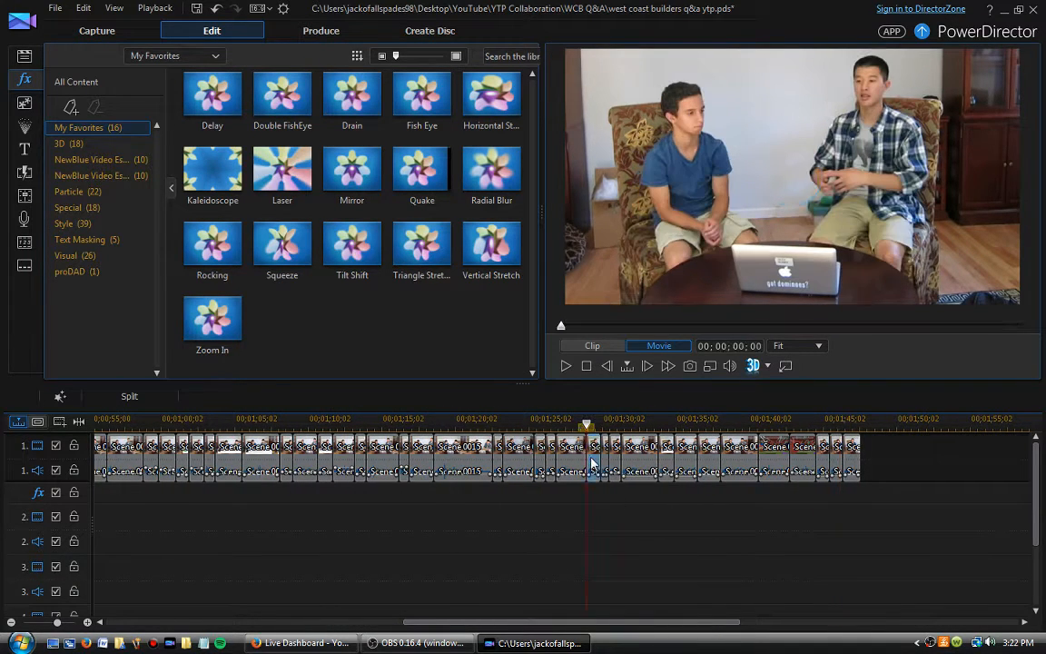
pyautogui.click(565, 365)
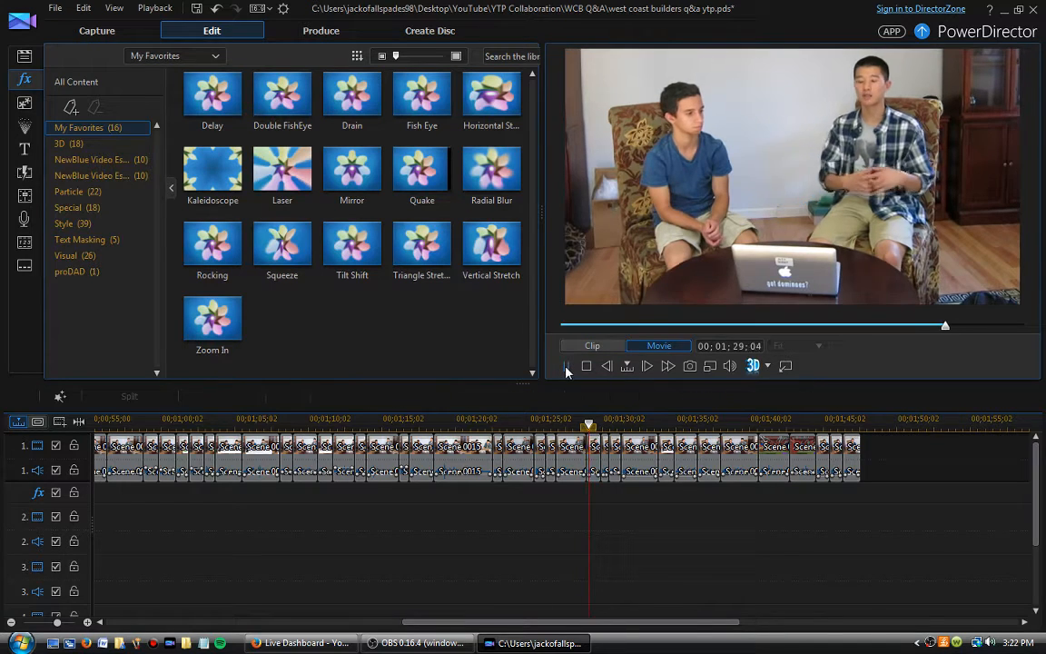
pyautogui.click(596, 461)
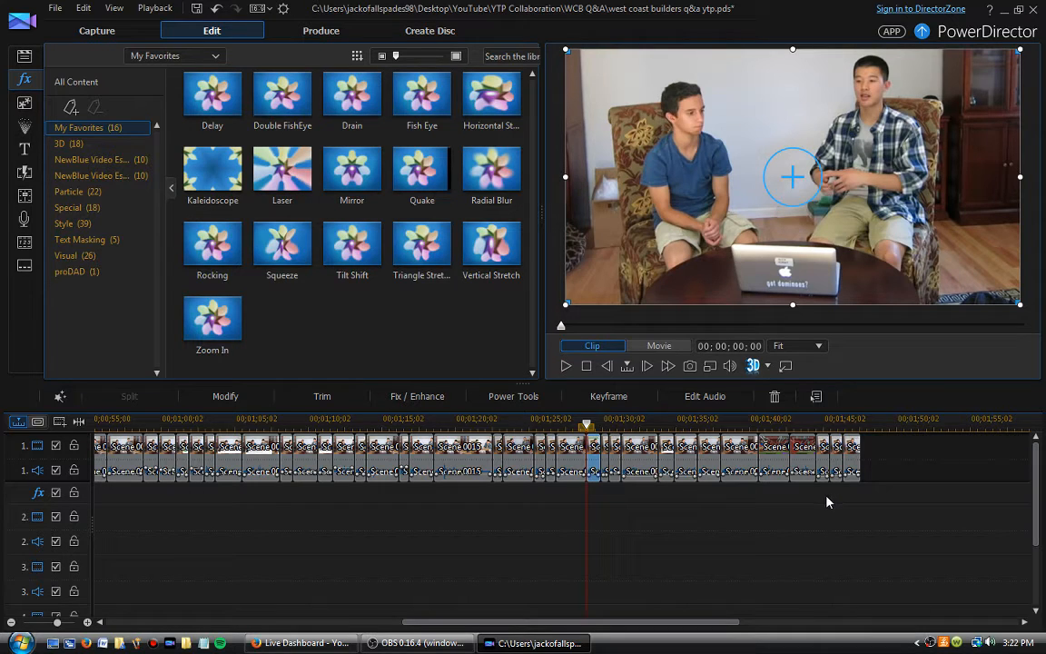
# Copy the two adjacent short source clips starting at 00;01;44;17 and paste them on track 1 in the gap at 00;00;27;27
pyautogui.click(823, 472)
pyautogui.keyDown('ctrl'); pyautogui.click(836, 472); pyautogui.keyUp('ctrl')
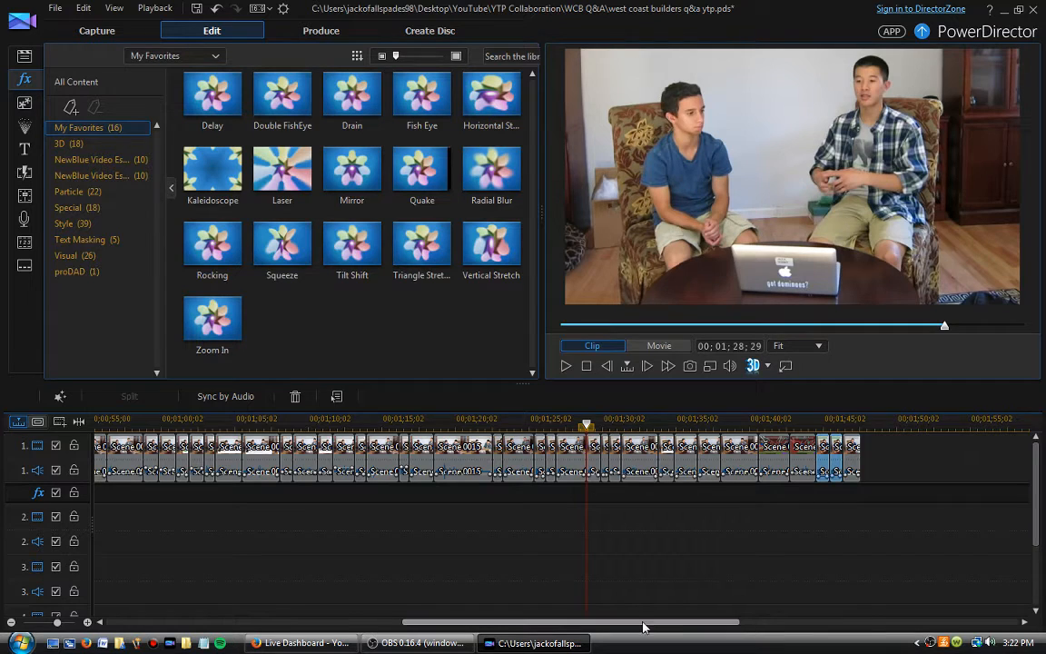
pyautogui.moveTo(646, 624); pyautogui.dragTo(395, 625)
pyautogui.click(345, 421)
pyautogui.click(385, 506)
pyautogui.click(360, 462)
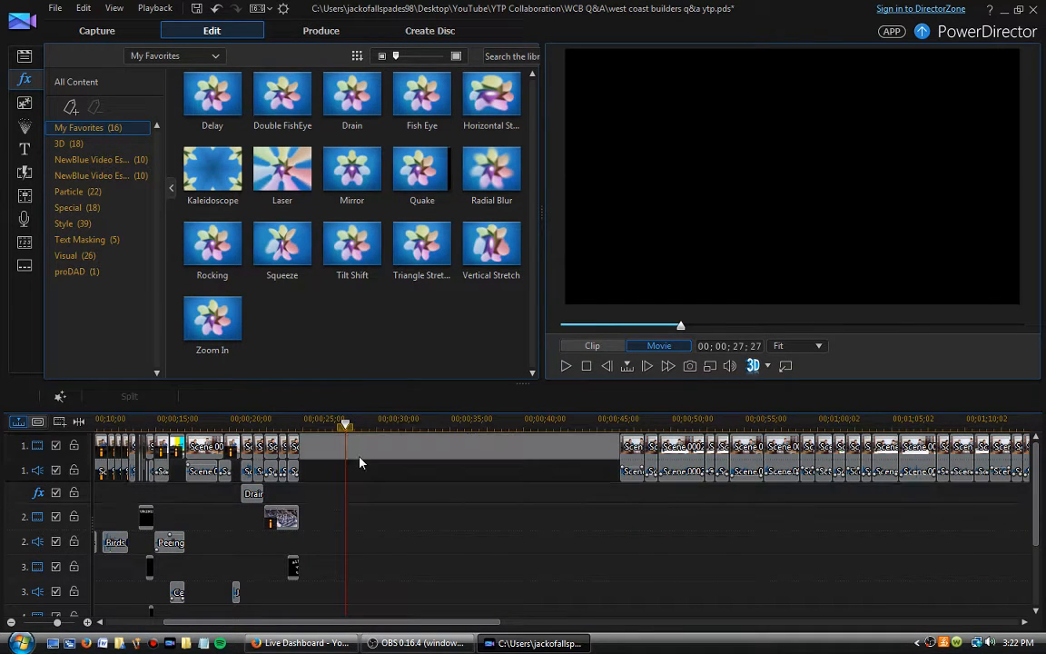
pyautogui.hotkey('ctrl', 'v')
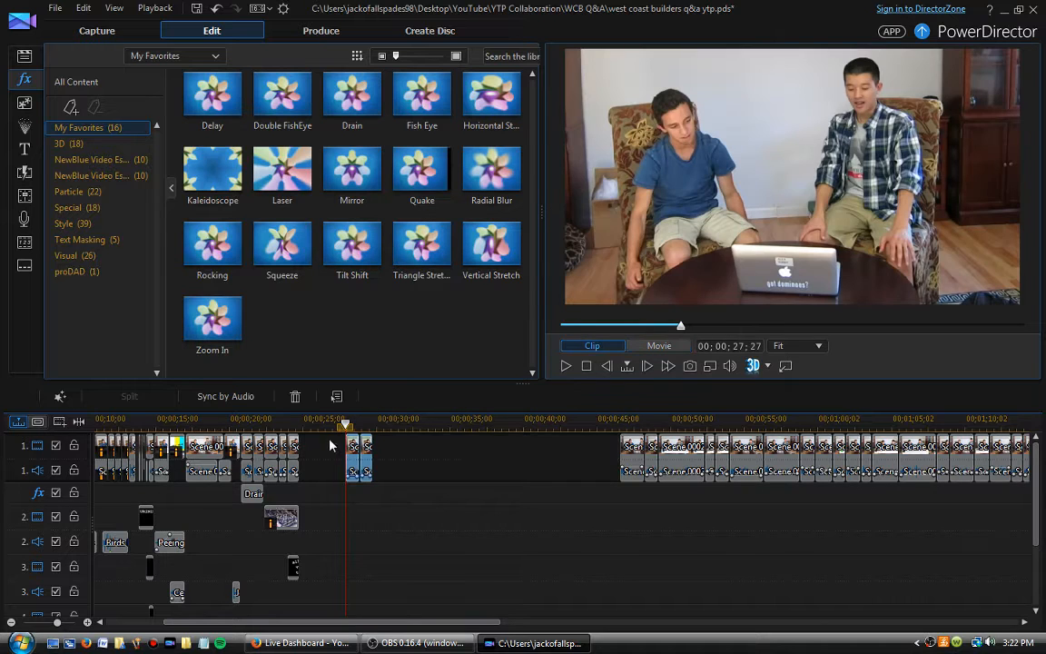
# Play the two pasted clips from 00;00;27;27 to about 00;00;29;18
pyautogui.moveTo(291, 424); pyautogui.dragTo(615, 434)
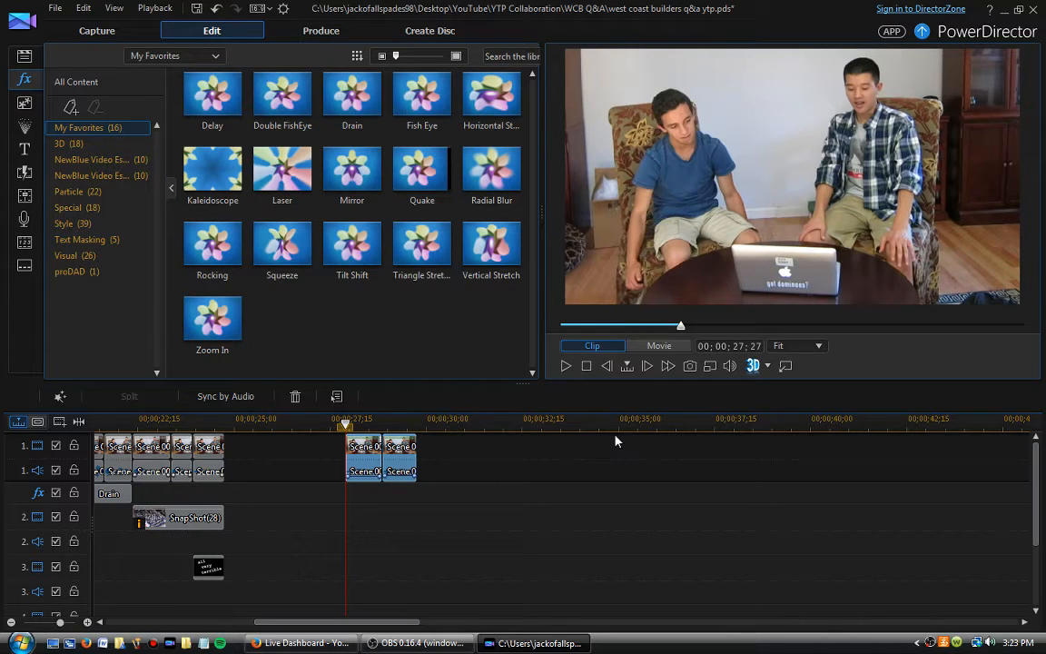
pyautogui.click(444, 465)
pyautogui.click(369, 463)
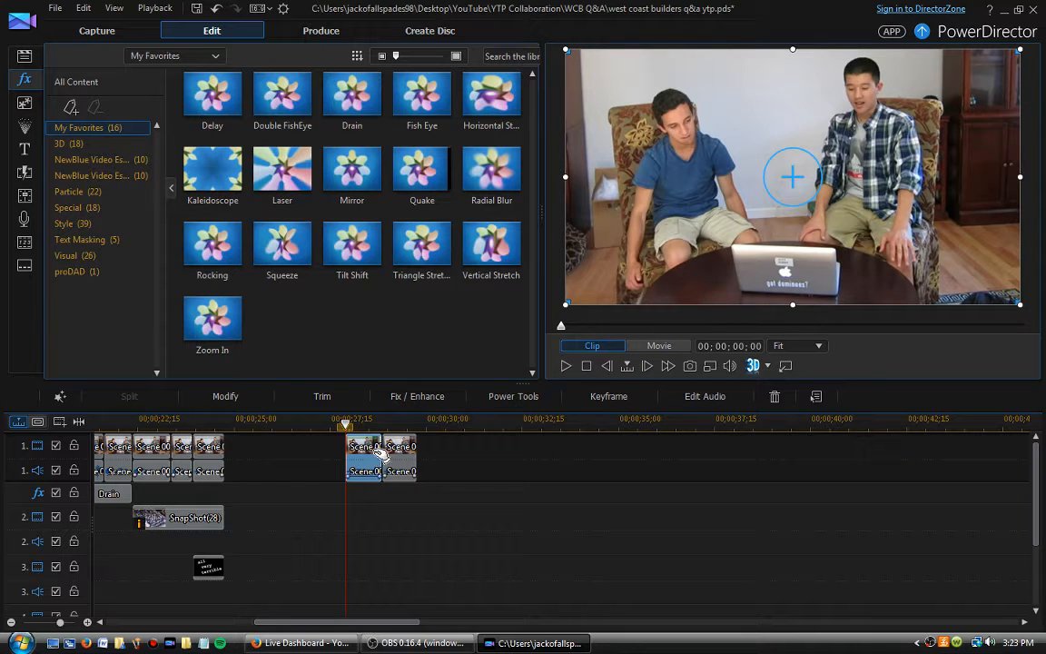
pyautogui.click(566, 366)
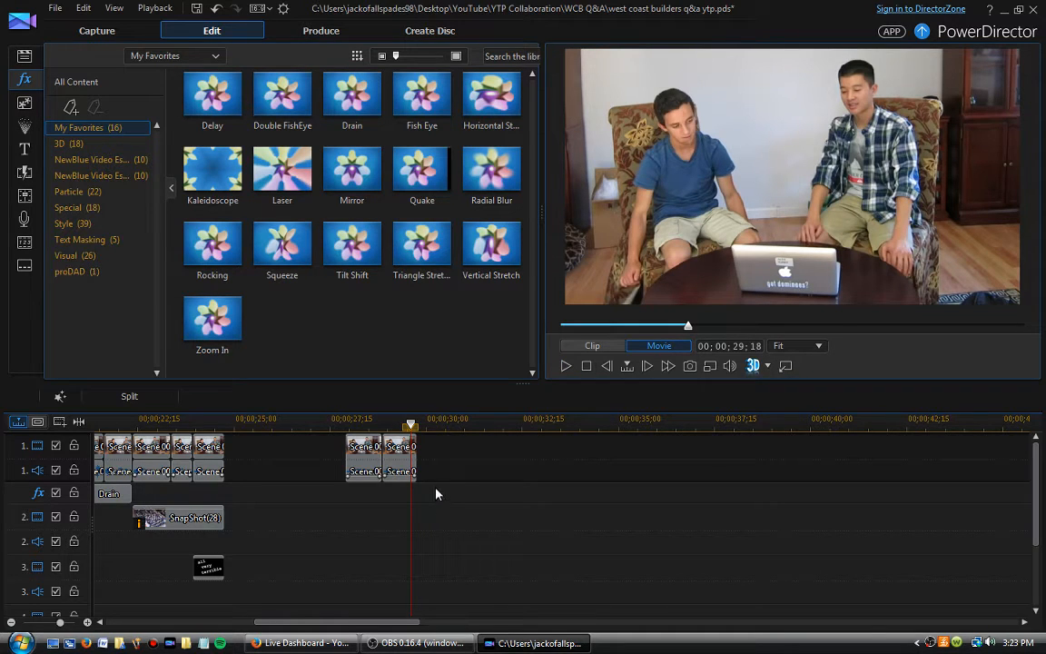
pyautogui.click(413, 467)
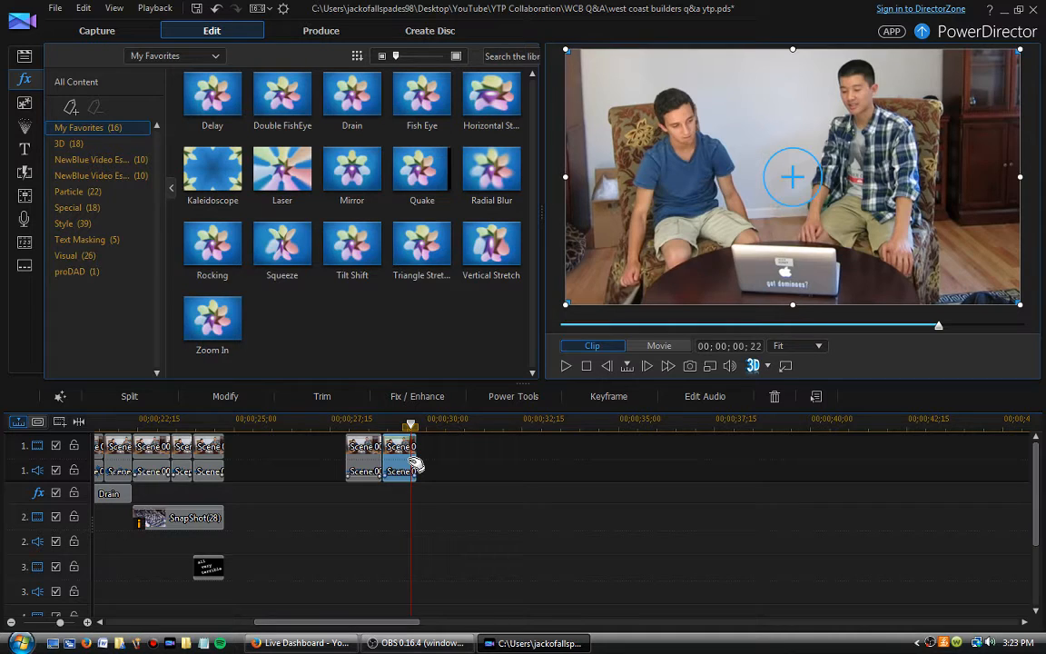
pyautogui.hotkey('ctrl', 'v')
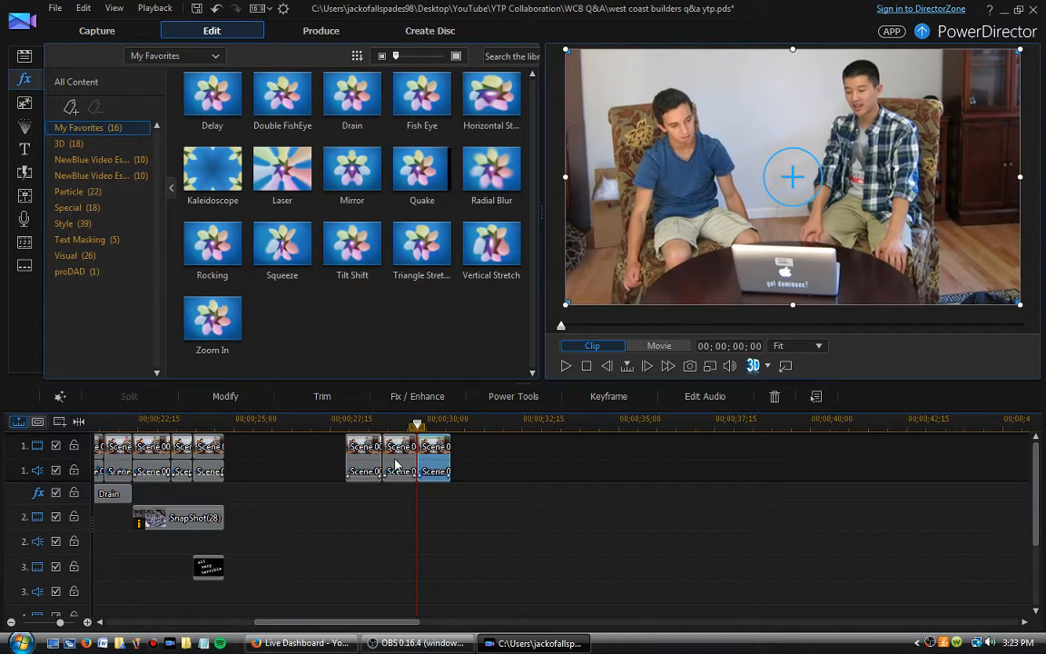
pyautogui.press('Delete')
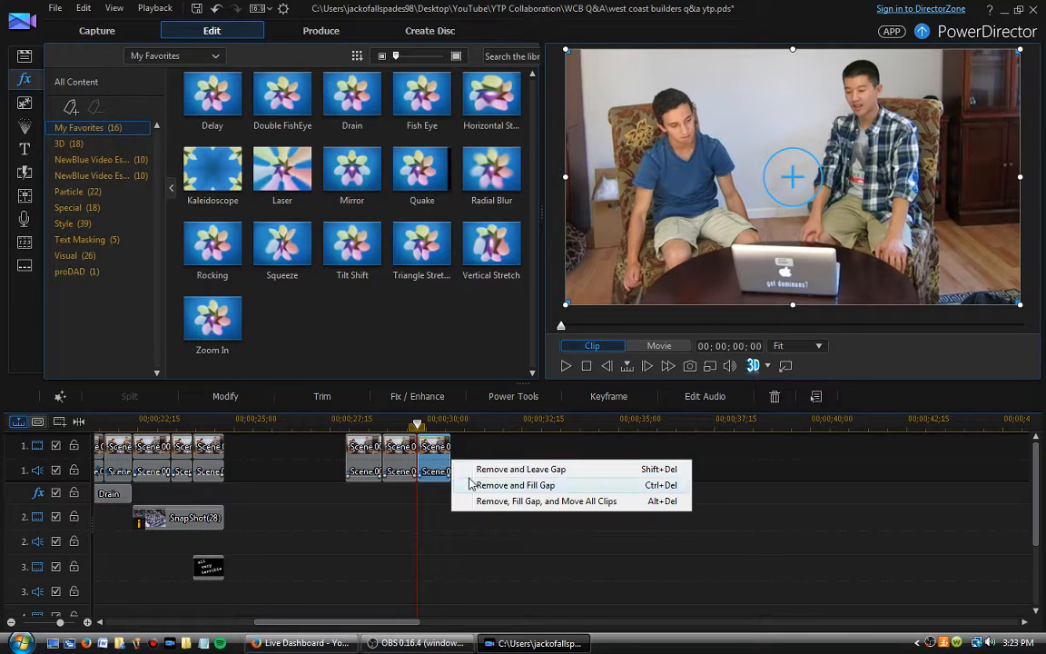
pyautogui.click(459, 485)
# Copy the two adjacent clips starting at 00;00;27;27 and paste them on track 1 directly behind the second one, at 00;00;29;23
pyautogui.moveTo(473, 485); pyautogui.dragTo(329, 437)
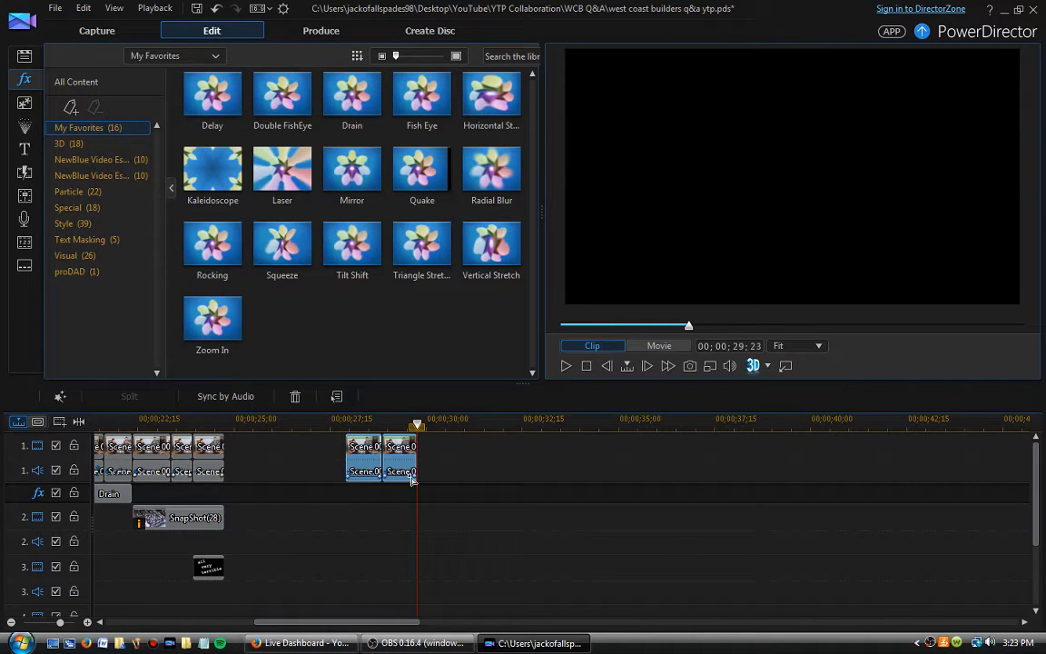
pyautogui.press('End')
pyautogui.moveTo(836, 621); pyautogui.dragTo(339, 612)
pyautogui.click(382, 463)
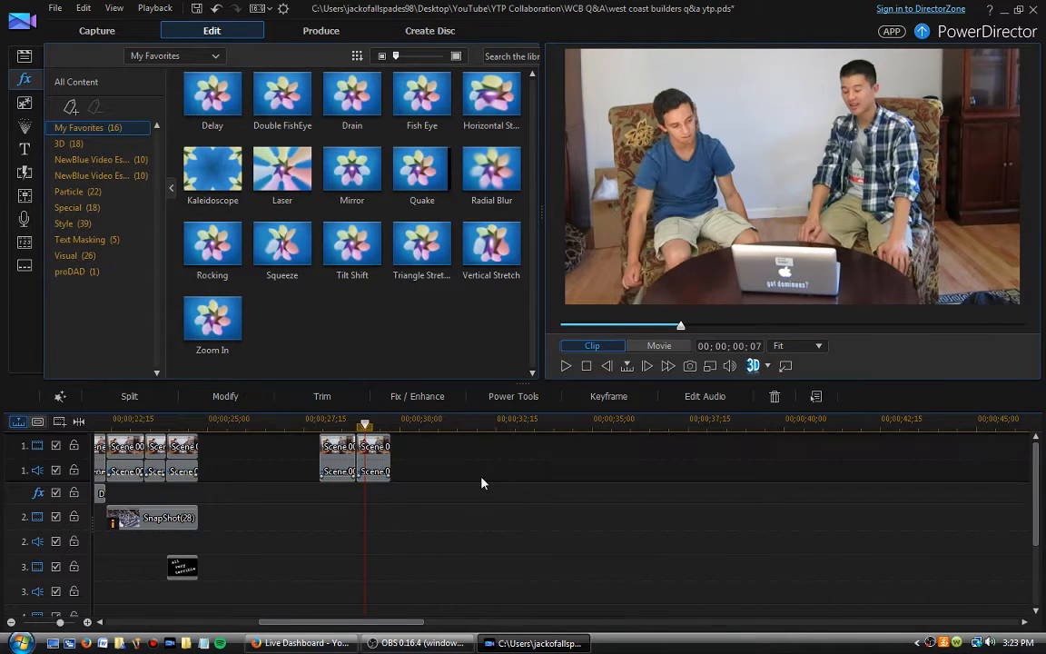
pyautogui.press('End')
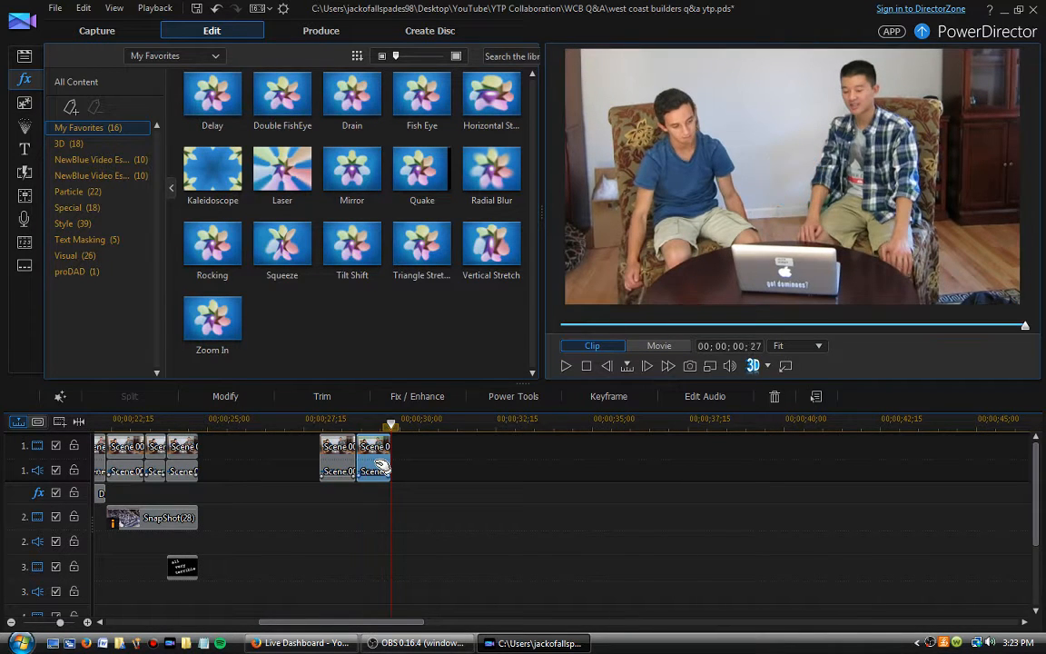
pyautogui.hotkey('ctrl', 'v')
pyautogui.moveTo(484, 513); pyautogui.dragTo(424, 456)
# Set the video speed of the first newly pasted clip, starting at 00;00;29;23, to 1.90 X
pyautogui.click(410, 468)
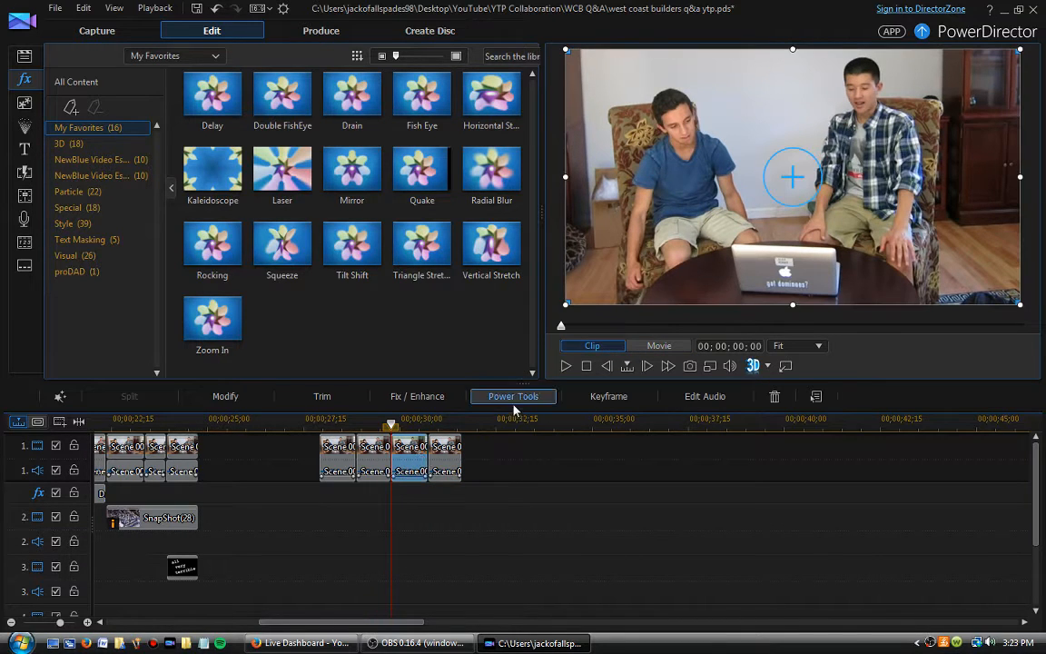
pyautogui.click(514, 396)
pyautogui.click(100, 155)
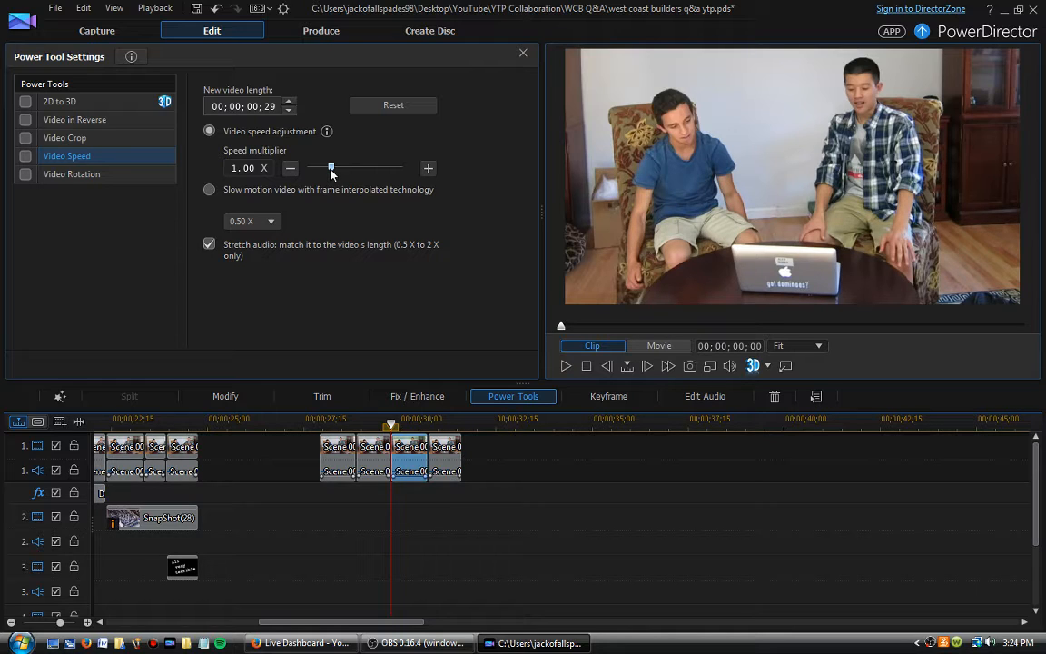
pyautogui.moveTo(332, 171); pyautogui.dragTo(334, 172)
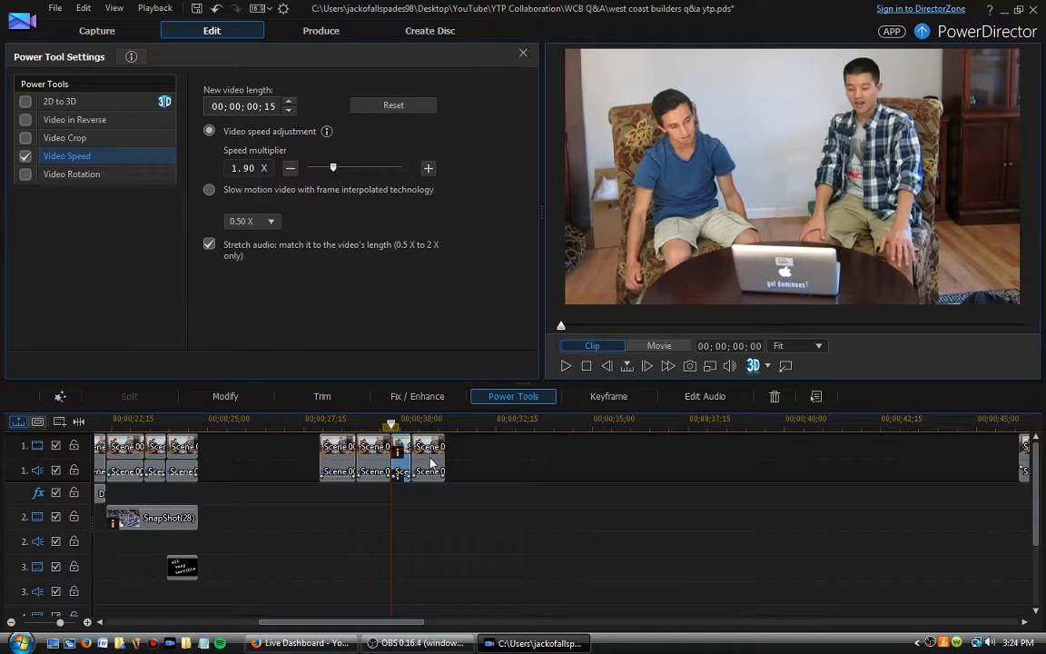
# Speed up the last of the four adjacent clips to 1.90 X with the Video Speed power tool
pyautogui.click(432, 463)
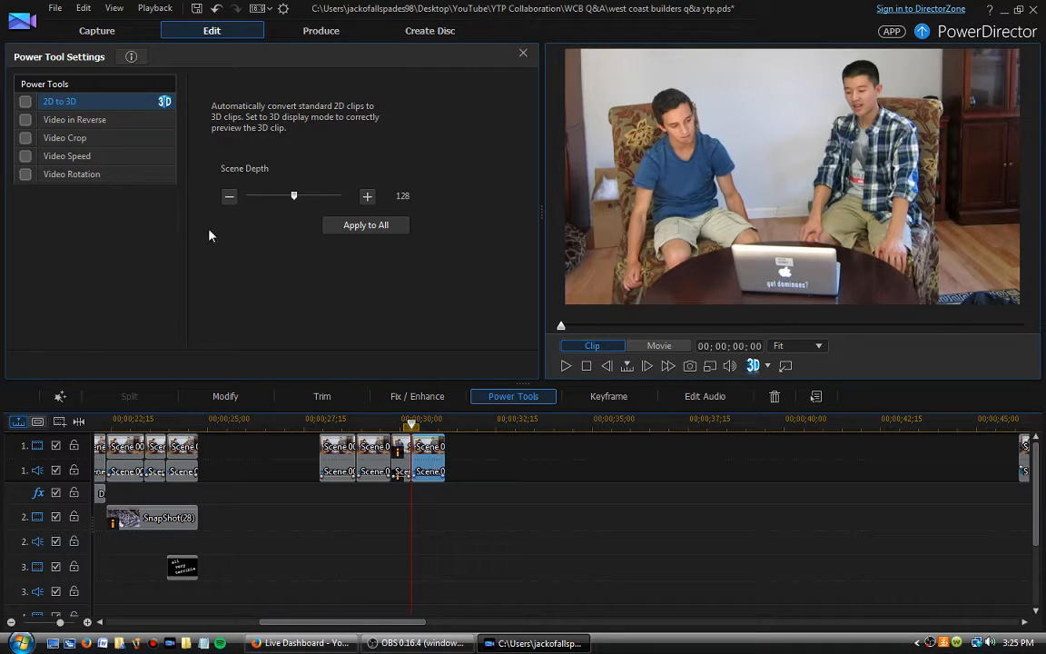
pyautogui.click(91, 159)
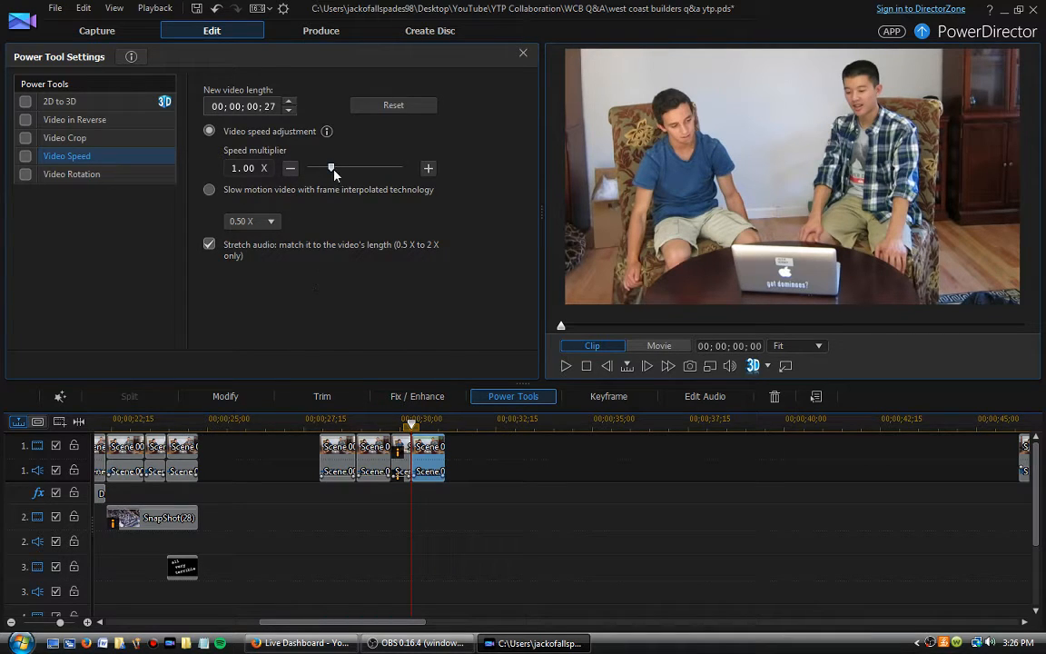
pyautogui.click(429, 170)
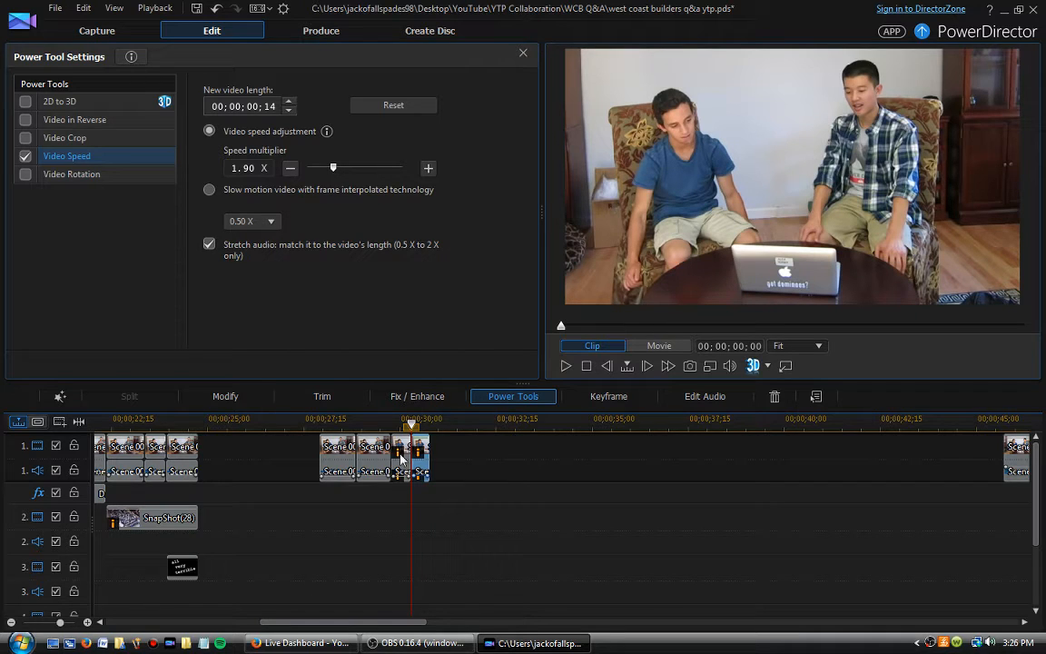
# Play the movie from 00;00;27;27 through the four clips to about 00;00;31;03
pyautogui.click(349, 461)
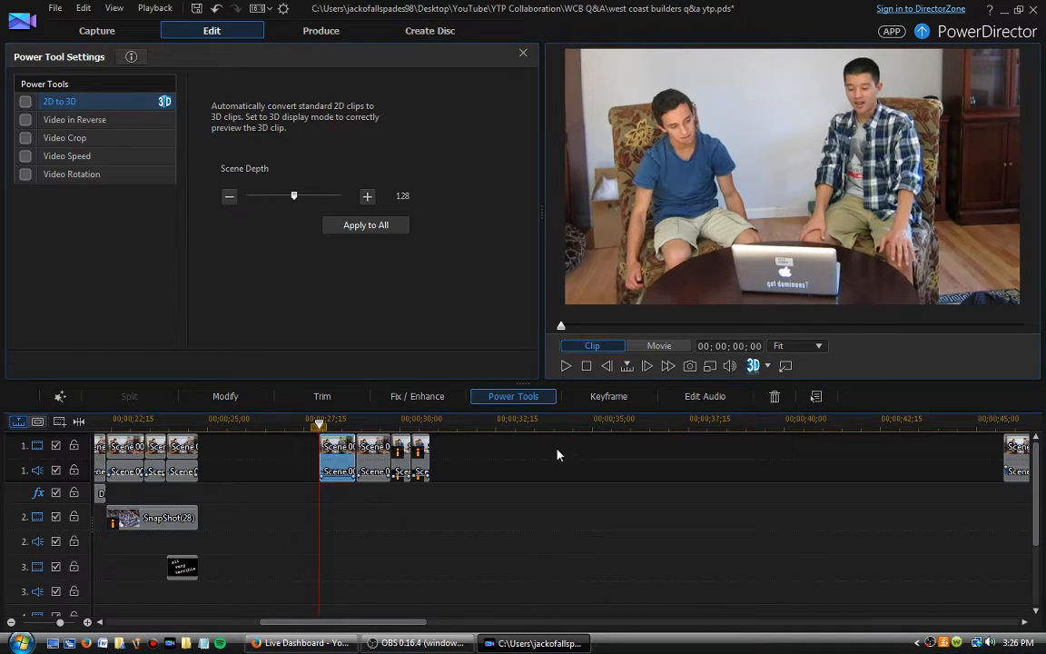
pyautogui.click(566, 366)
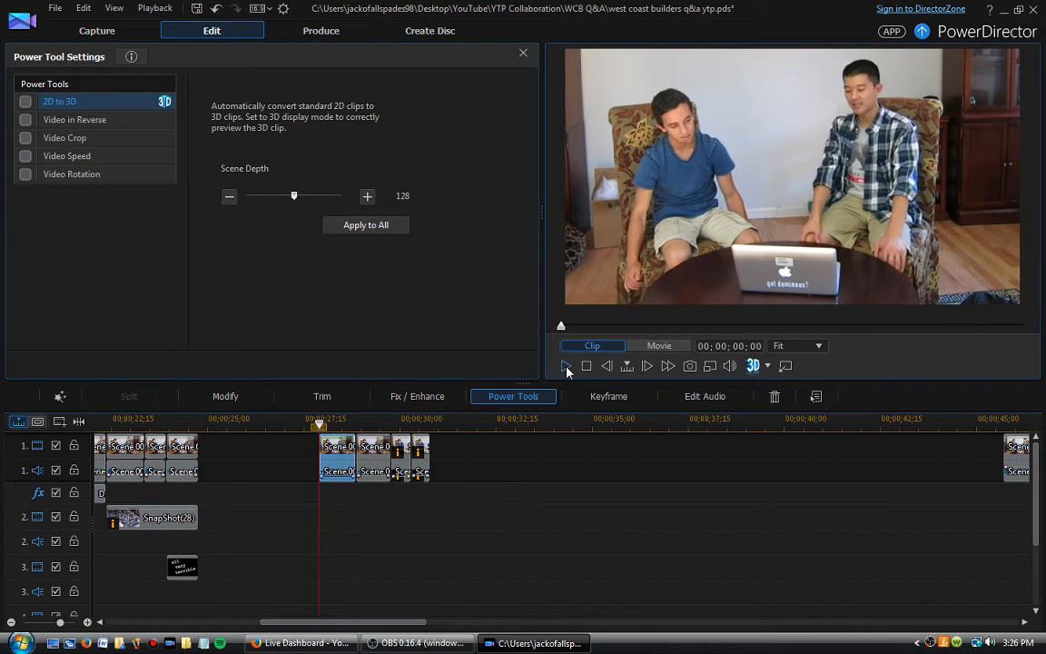
pyautogui.click(659, 345)
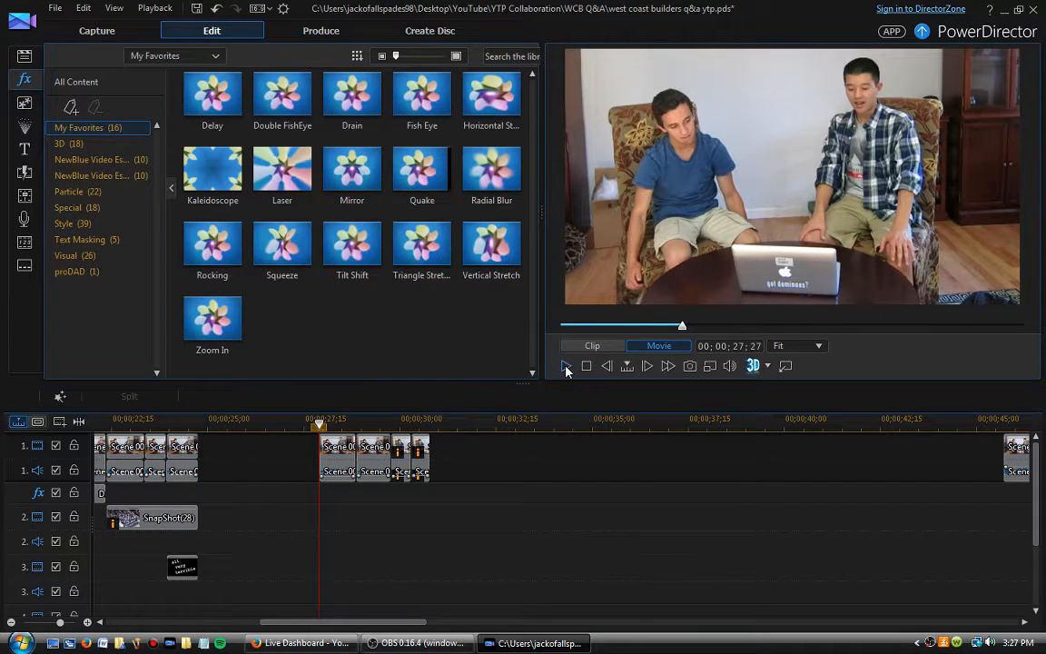
pyautogui.click(566, 366)
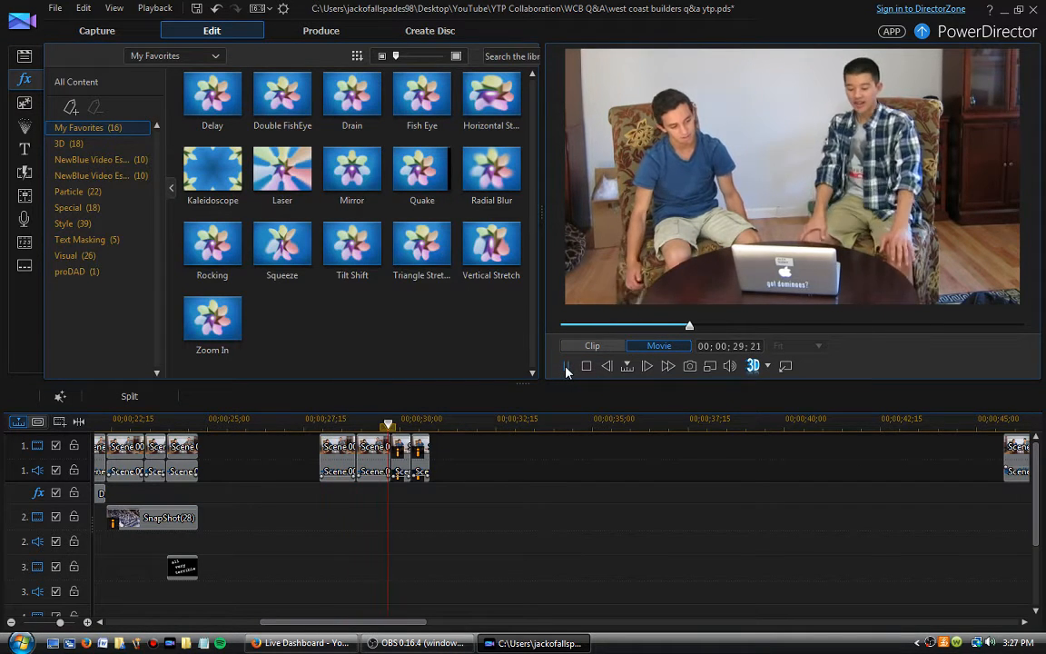
pyautogui.click(566, 366)
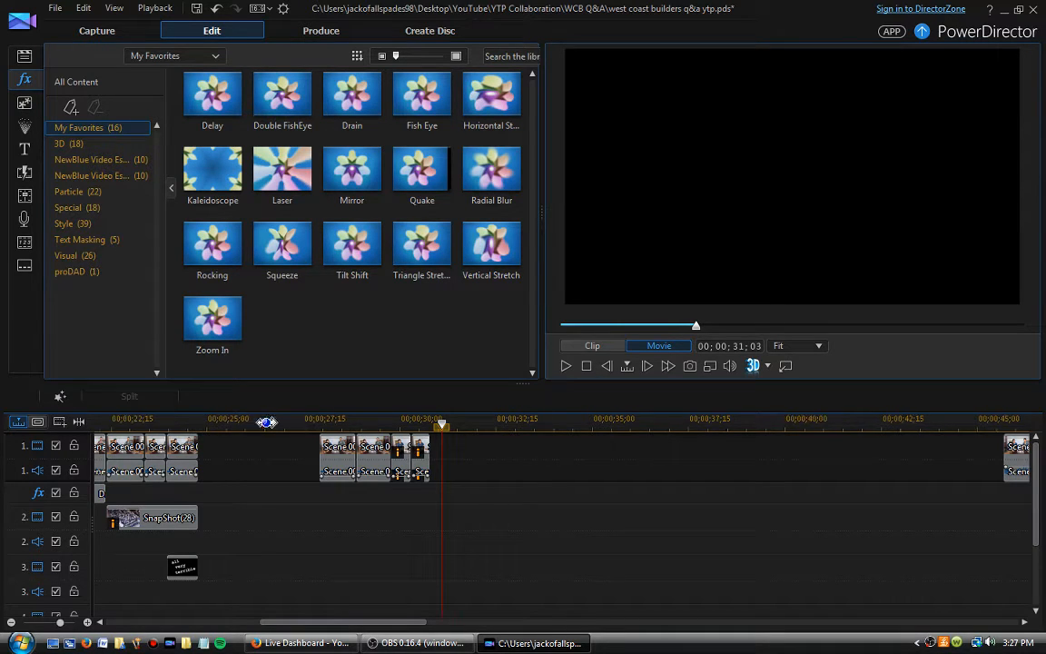
# Split the third clip at 00;00;30;06 and remove its short tail, filling the gap
pyautogui.moveTo(260, 418); pyautogui.dragTo(536, 417)
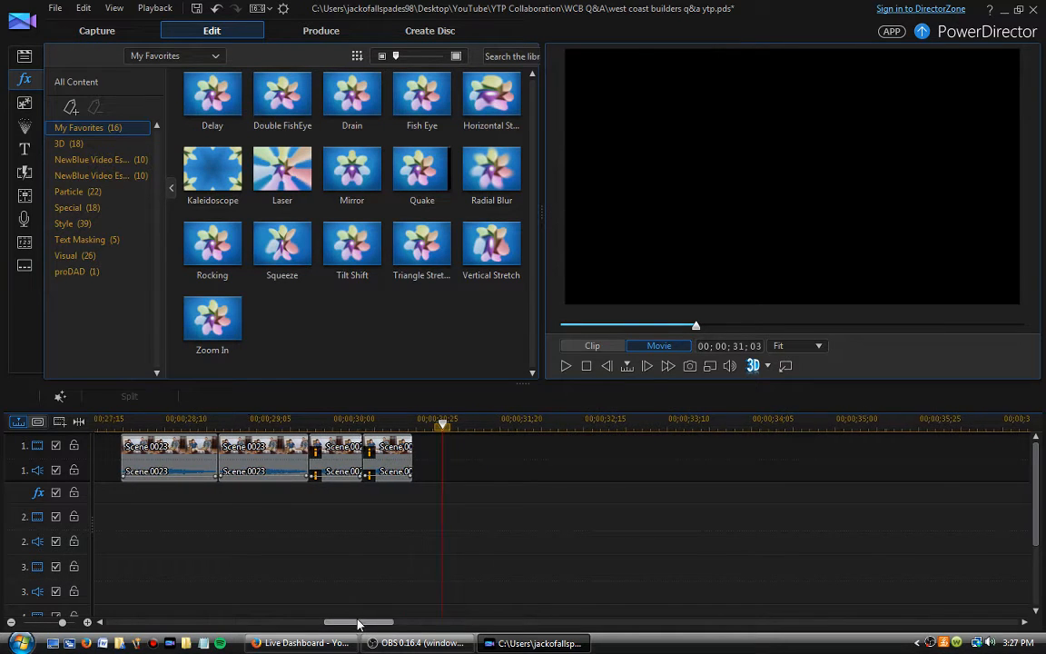
pyautogui.scroll(2, 381, 463)
pyautogui.click(409, 463)
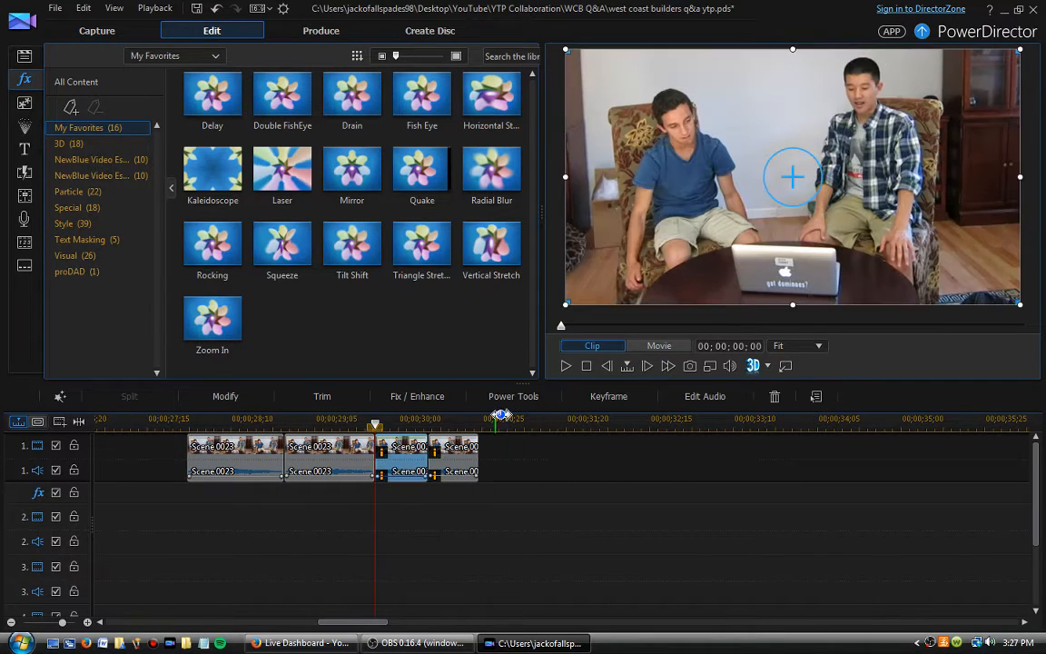
pyautogui.click(565, 365)
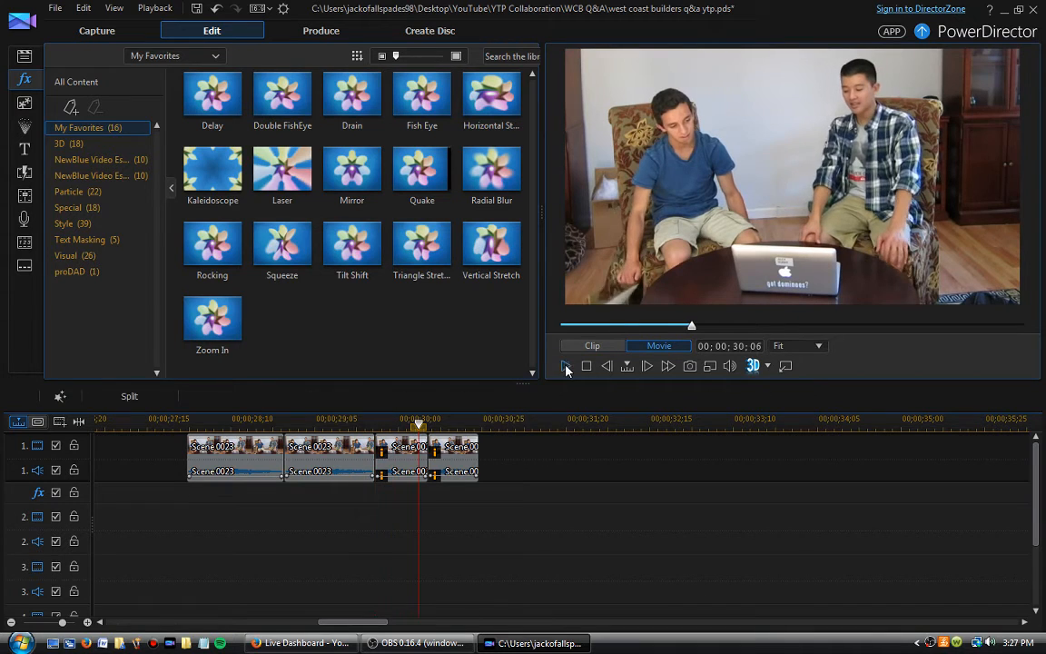
pyautogui.click(565, 366)
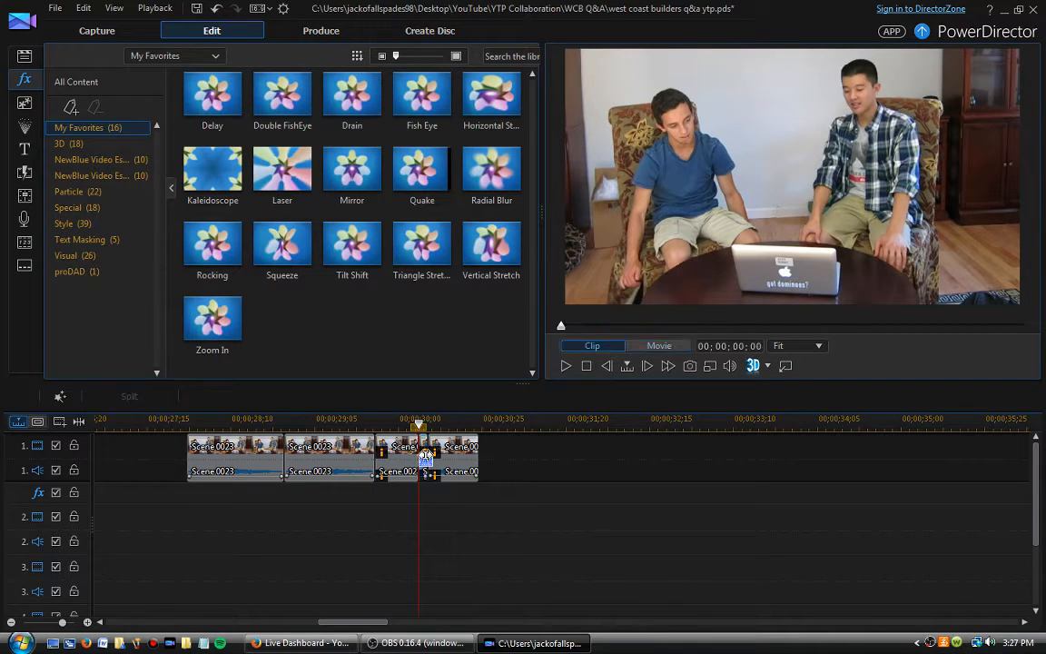
pyautogui.rightClick(431, 463)
pyautogui.click(454, 482)
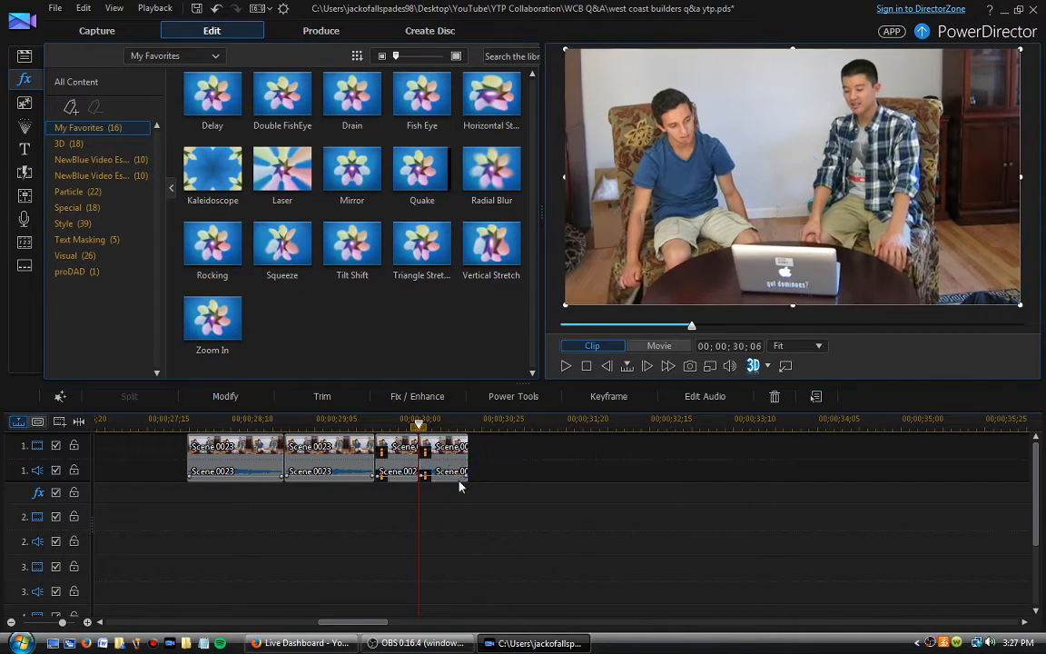
# Split the fourth clip at 00;00;30;19 and remove the remainder after the cut
pyautogui.click(565, 365)
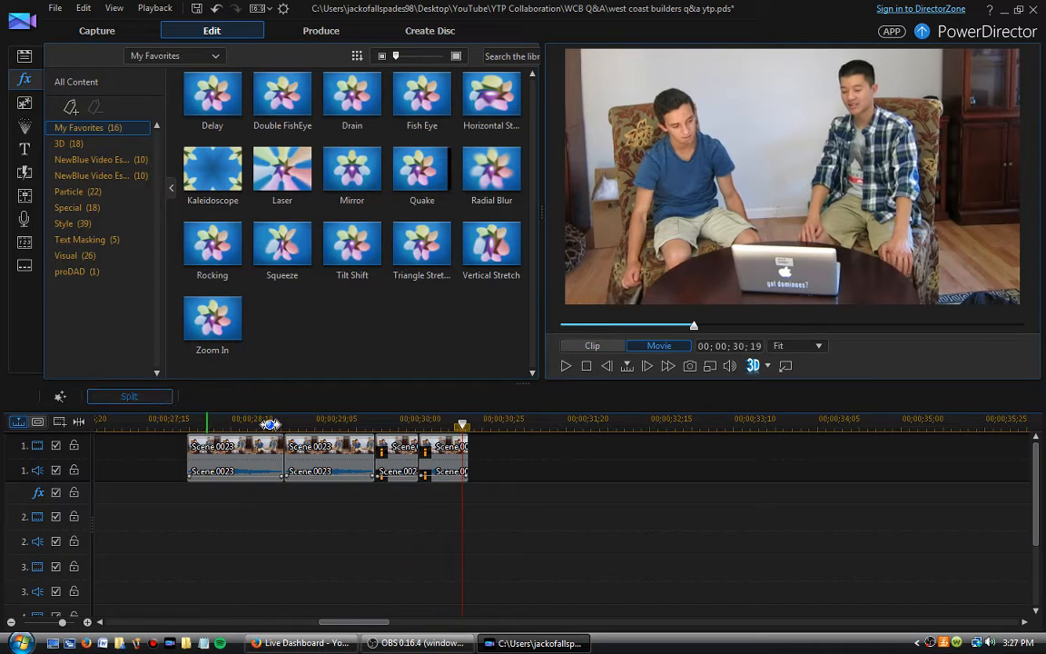
pyautogui.rightClick(465, 463)
pyautogui.click(518, 491)
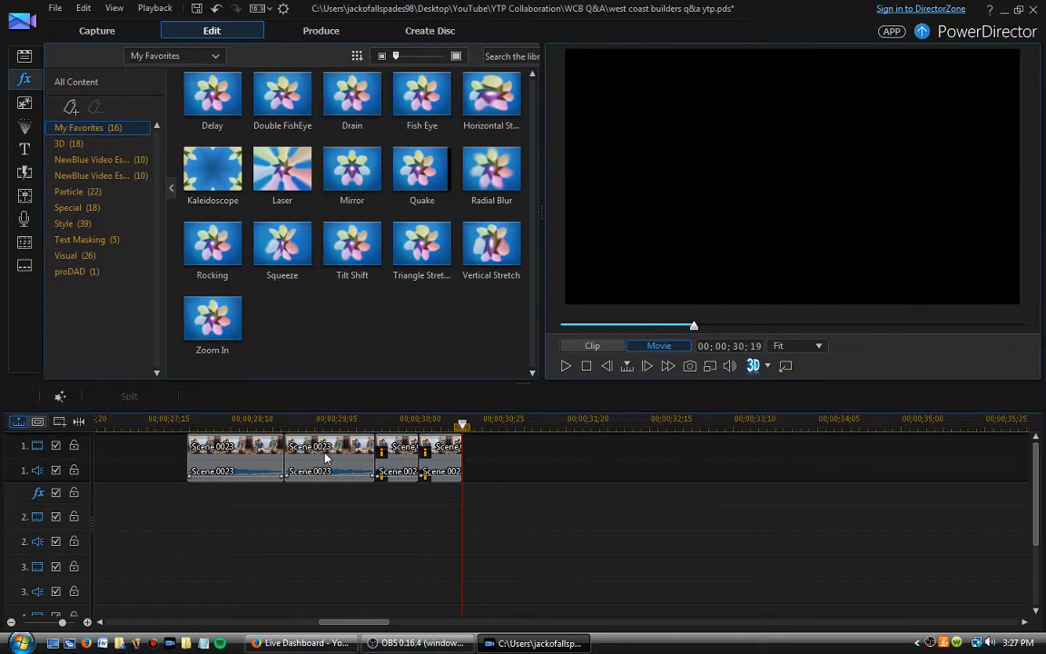
# Play the movie from the second of the four clips to about 00;00;30;28 to check the trimmed ending
pyautogui.click(299, 458)
pyautogui.click(566, 366)
pyautogui.click(566, 366)
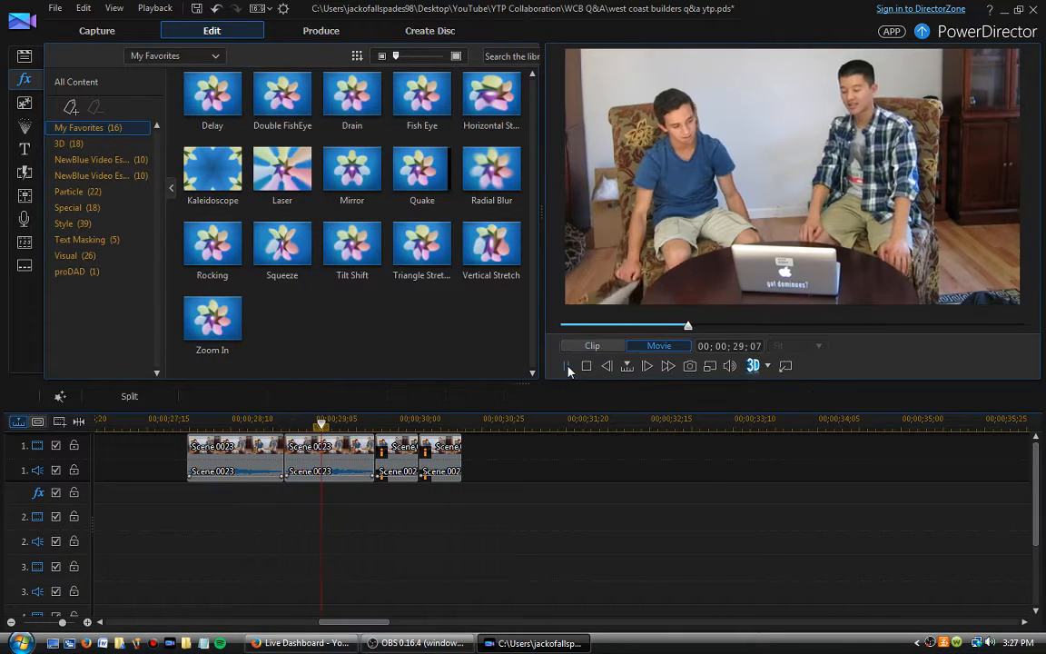
pyautogui.click(567, 367)
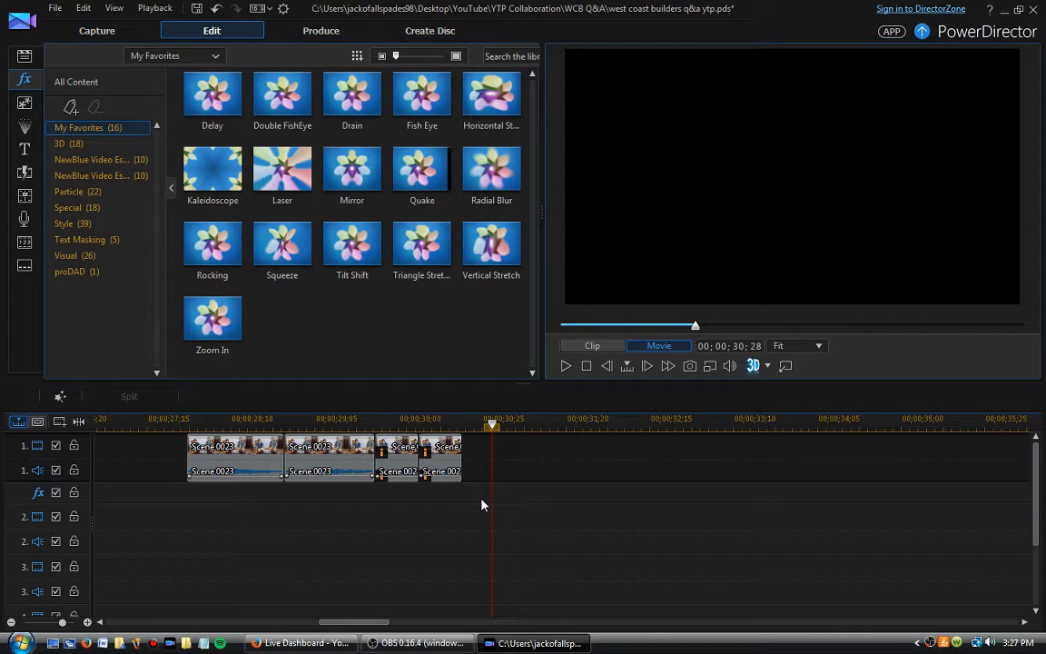
# Paste a copy of the second clip at 00;00;30;26, unlink its video and audio, and remove only the video, leaving the gap
pyautogui.click(440, 465)
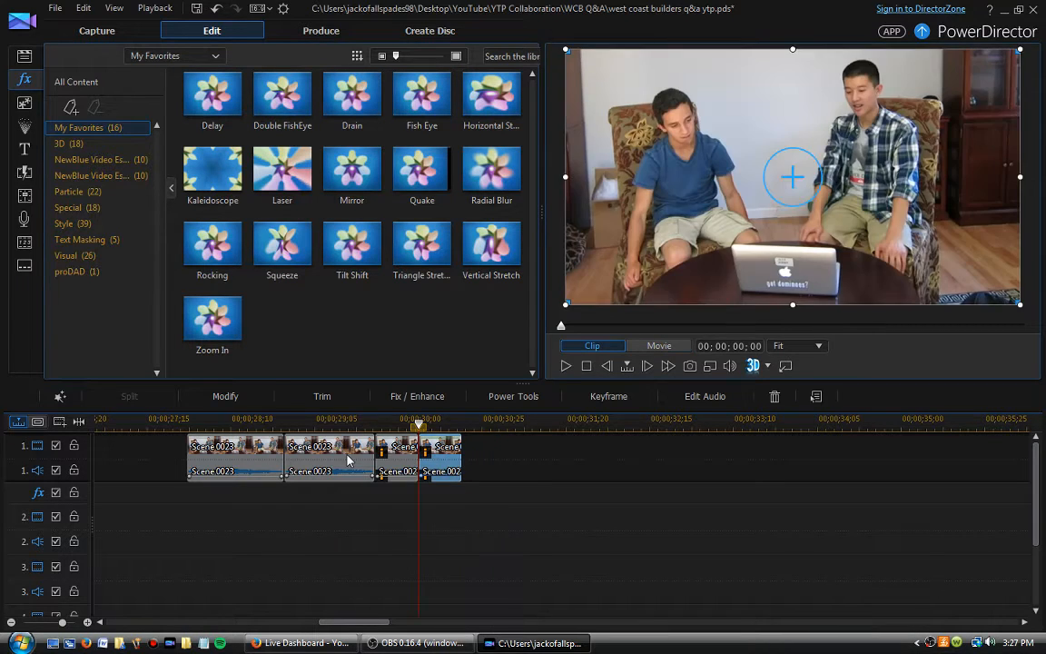
pyautogui.click(349, 461)
pyautogui.click(486, 462)
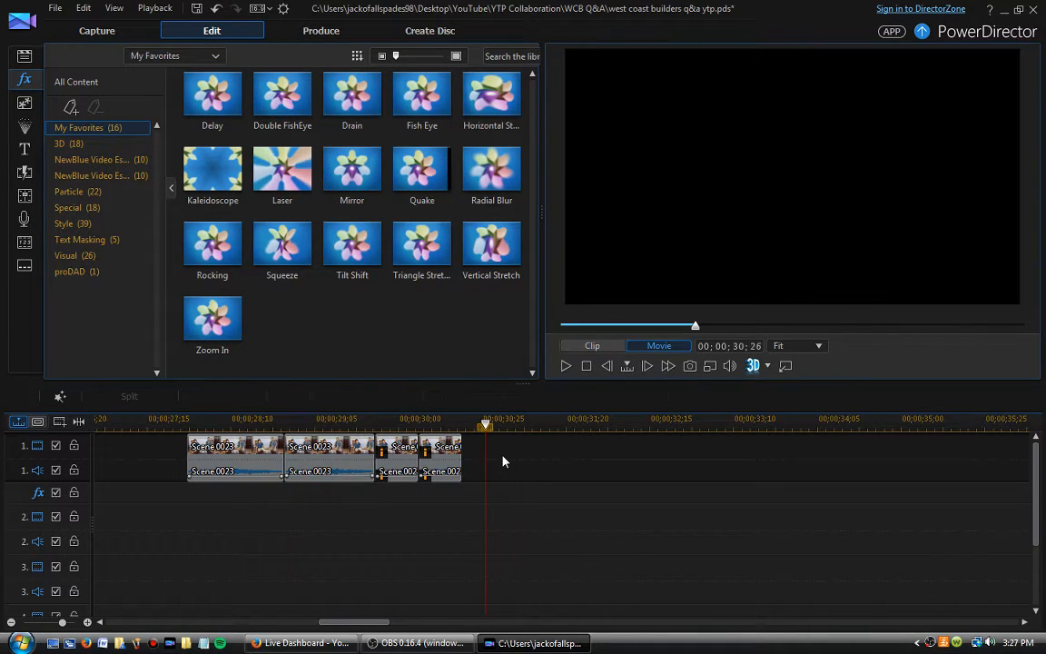
pyautogui.hotkey('ctrl', 'v')
pyautogui.rightClick(525, 461)
pyautogui.click(581, 252)
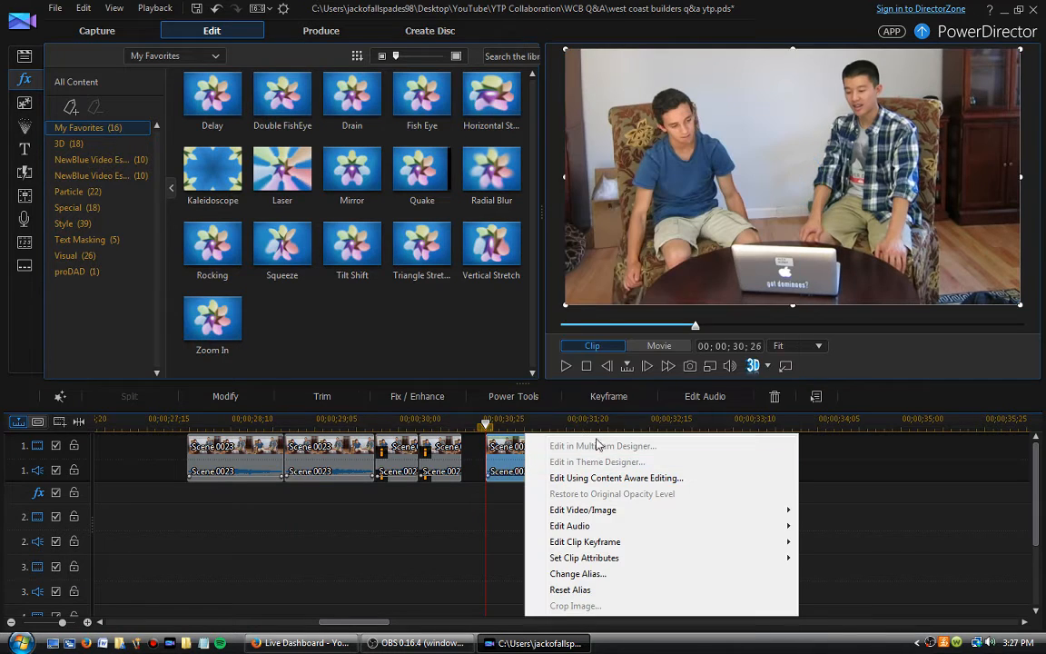
pyautogui.click(545, 439)
pyautogui.press('Delete')
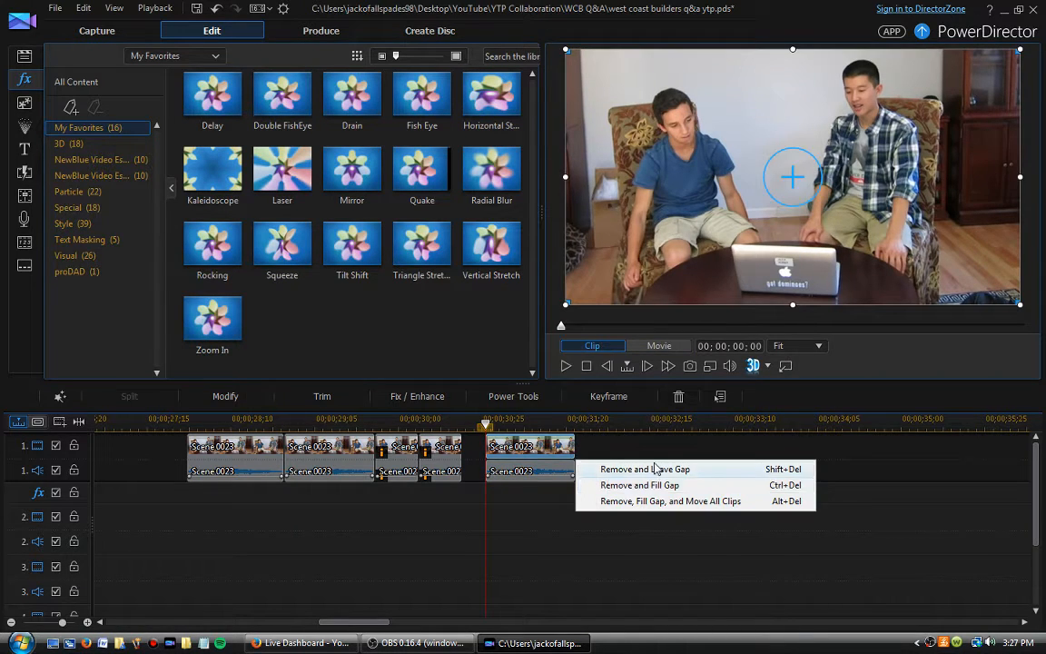
pyautogui.click(537, 474)
# Open the unlinked audio clip at 00;00;30;26 in WaveEditor for editing
pyautogui.rightClick(534, 473)
pyautogui.moveTo(712, 399)
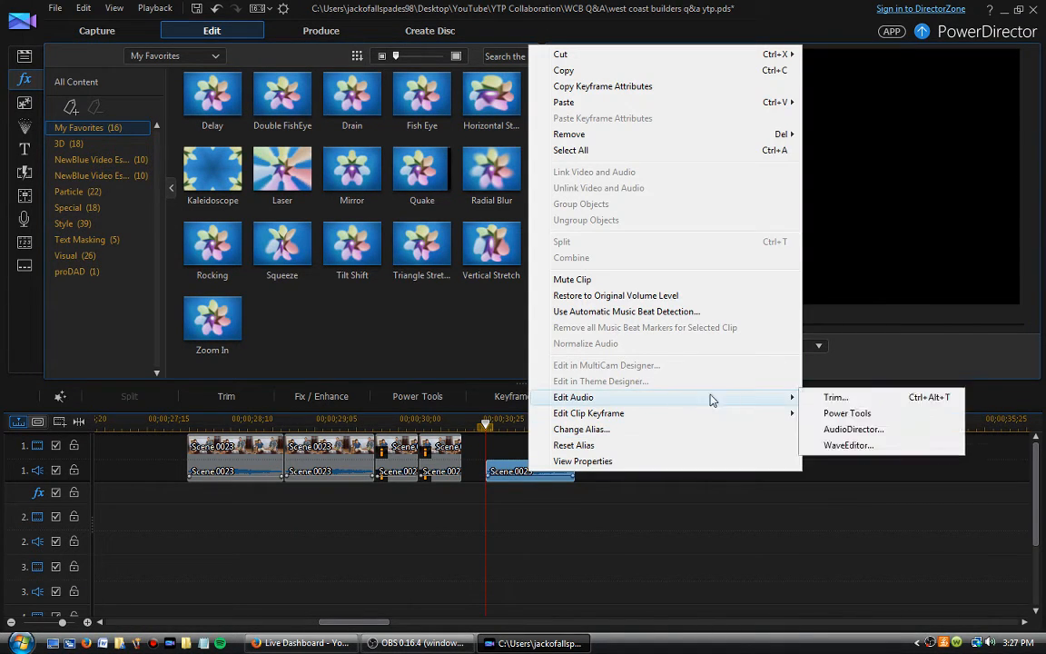
pyautogui.click(849, 451)
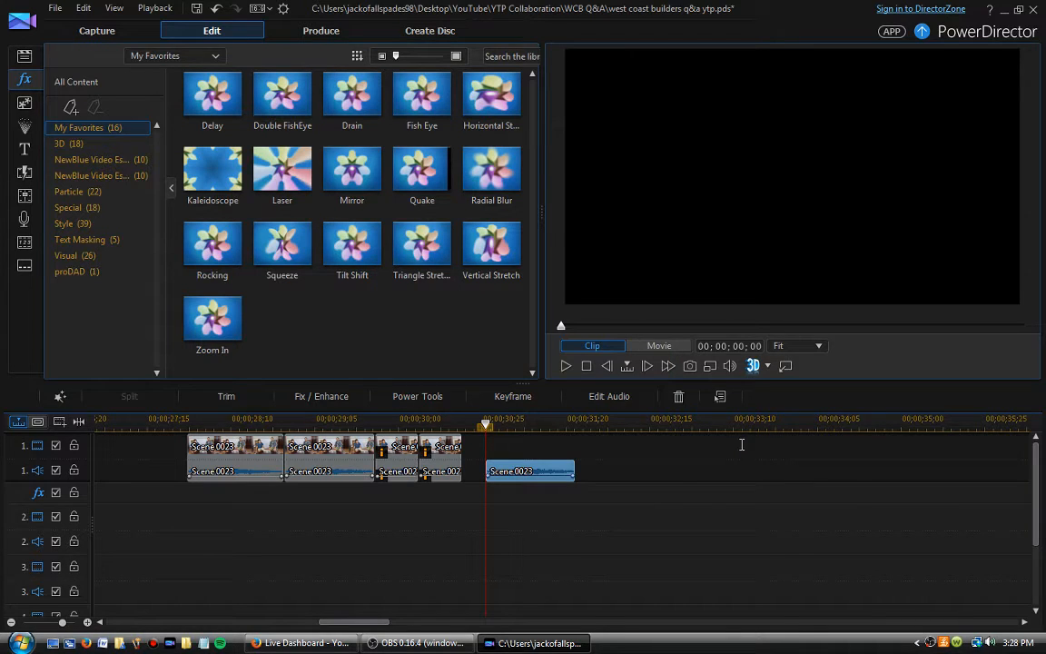
pyautogui.hotkey('alt', 'Tab')
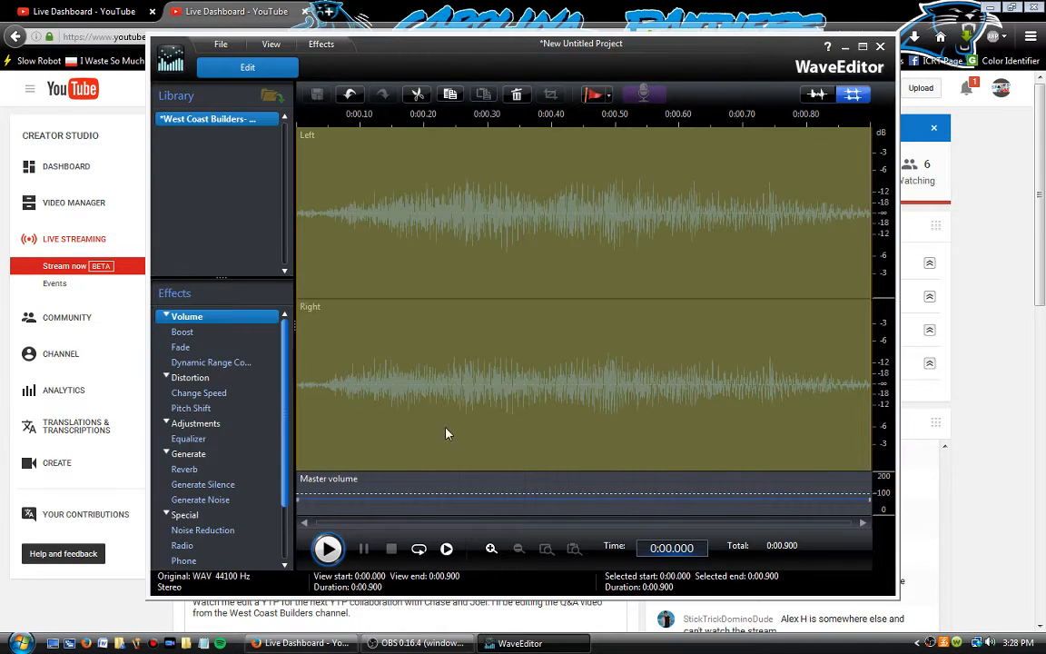
# Speed up the whole audio clip to 2.00X with Change Speed, preview it, and close the editor with the change saved
pyautogui.click(328, 548)
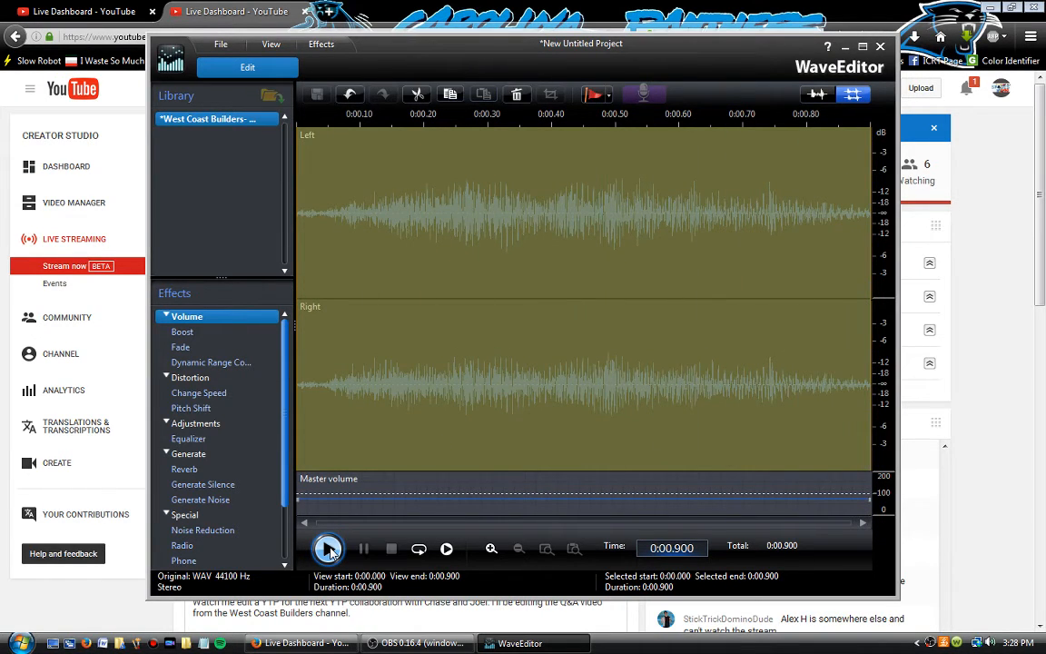
pyautogui.doubleClick(199, 393)
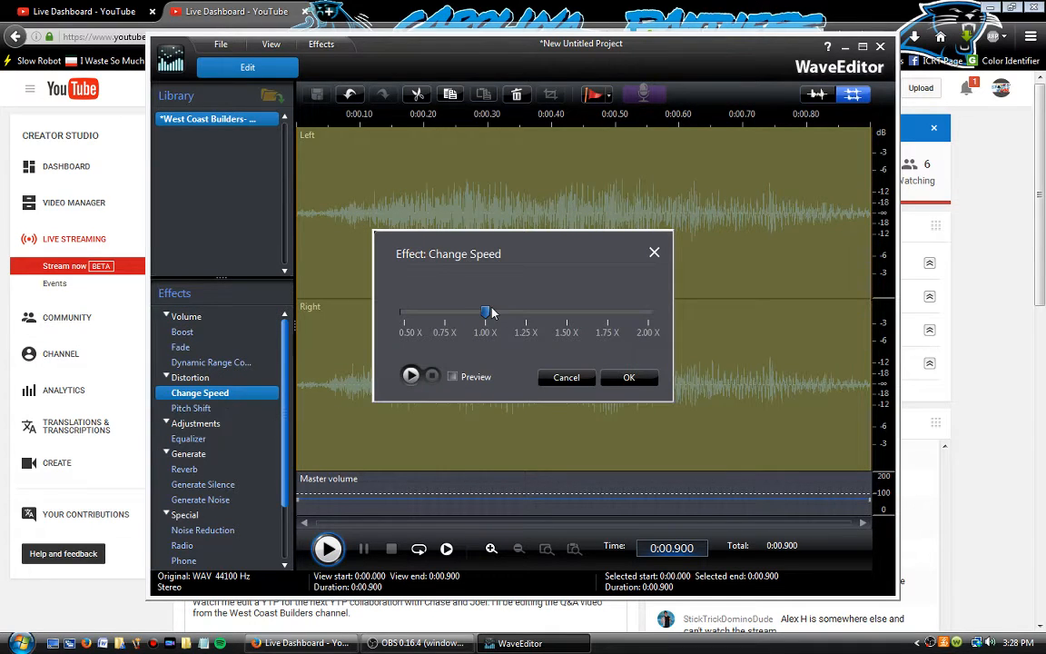
pyautogui.moveTo(491, 313); pyautogui.dragTo(647, 311)
pyautogui.click(410, 376)
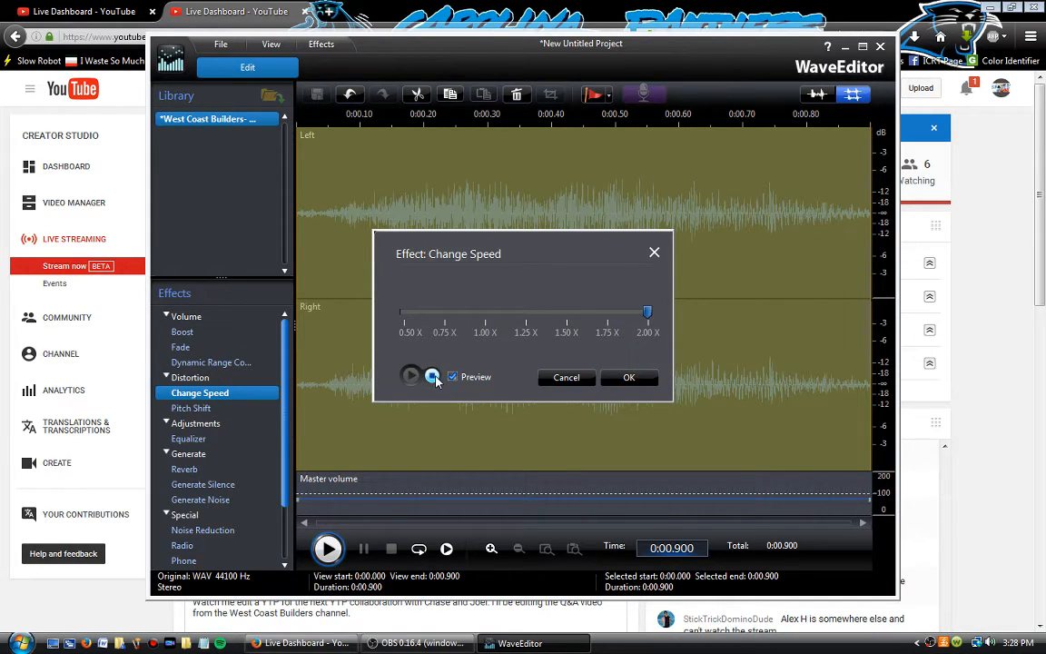
pyautogui.click(433, 376)
pyautogui.click(638, 381)
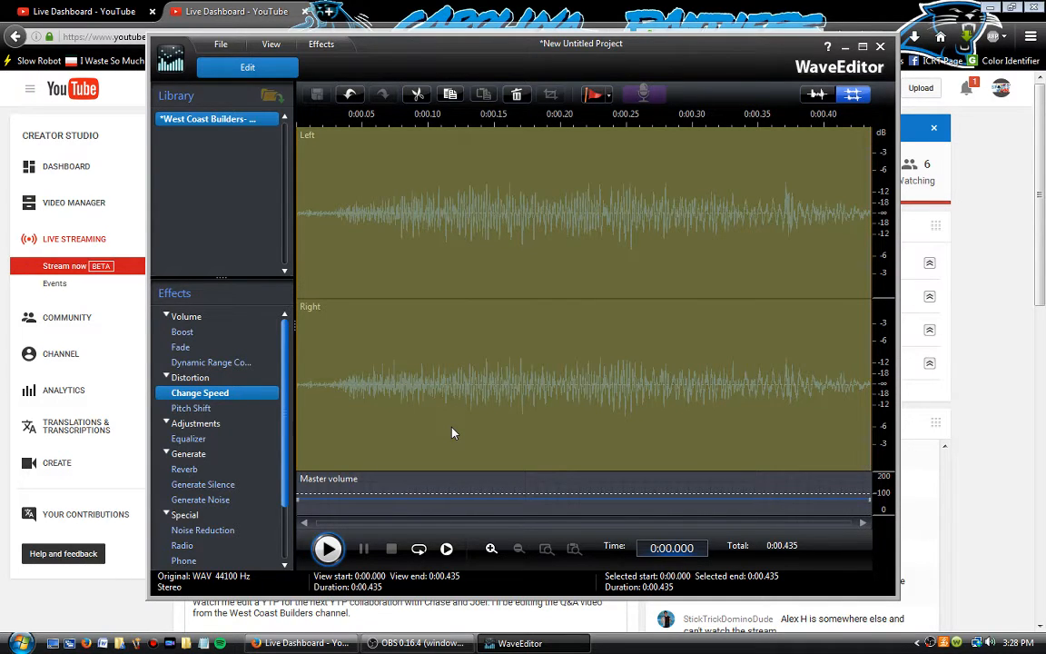
pyautogui.click(880, 47)
pyautogui.click(505, 357)
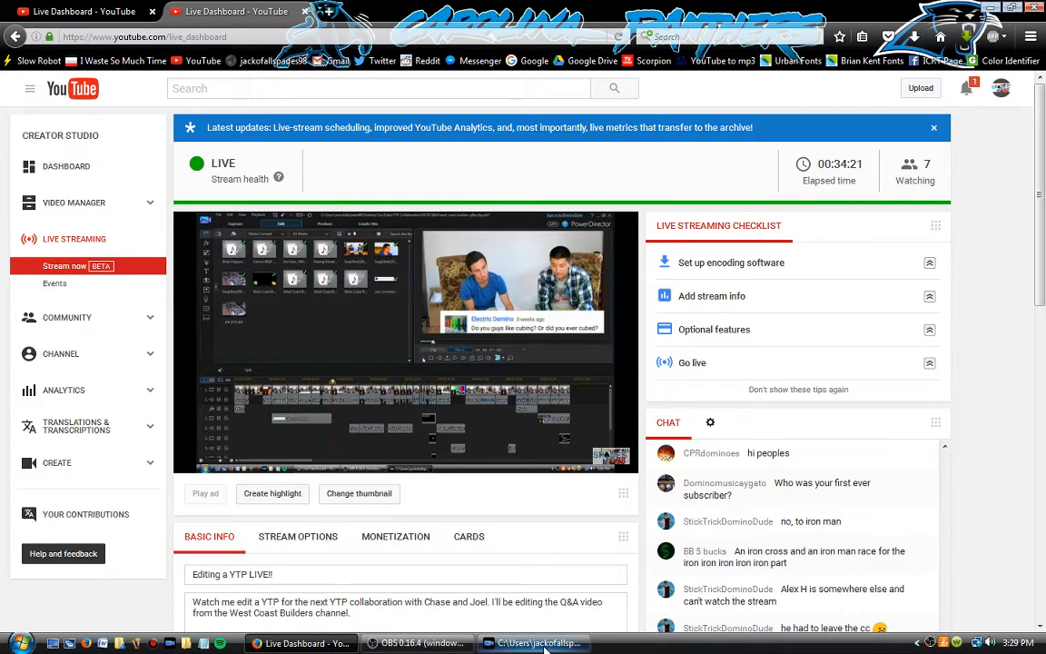
# Check the live stream dashboard, return to PowerDirector, and play the movie across the edited audio clip to about 00;00;31;22
pyautogui.click(541, 643)
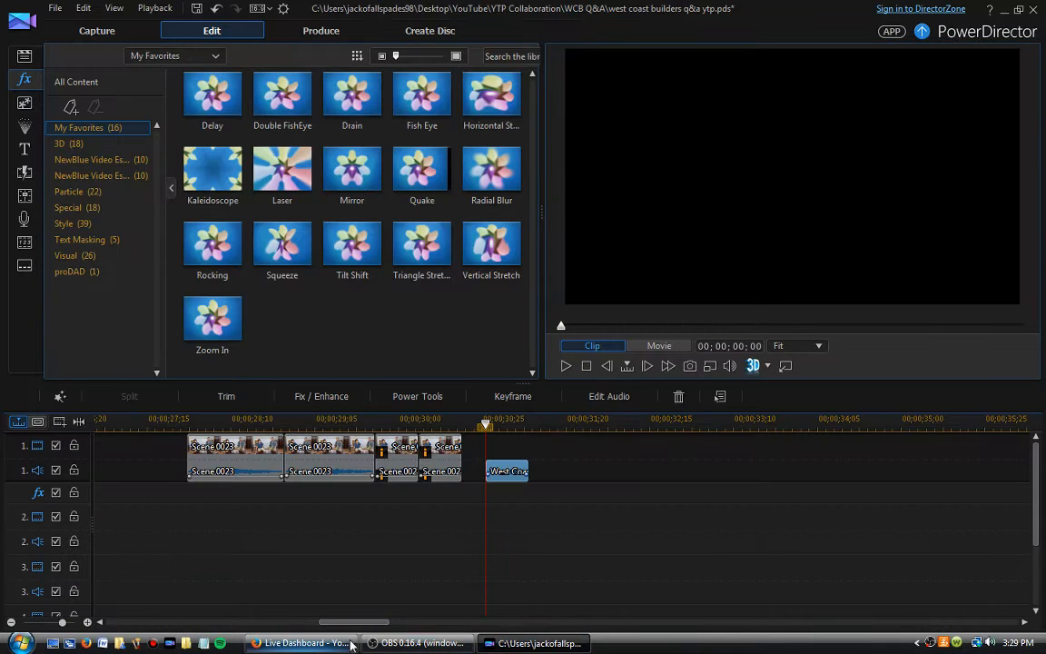
pyautogui.click(299, 643)
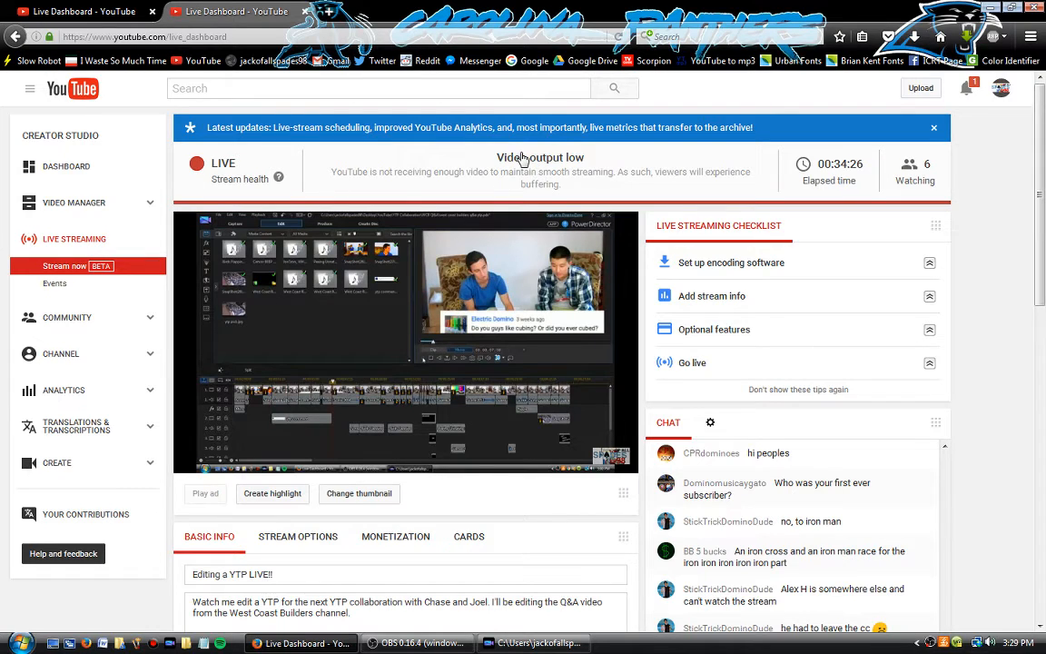
pyautogui.click(537, 644)
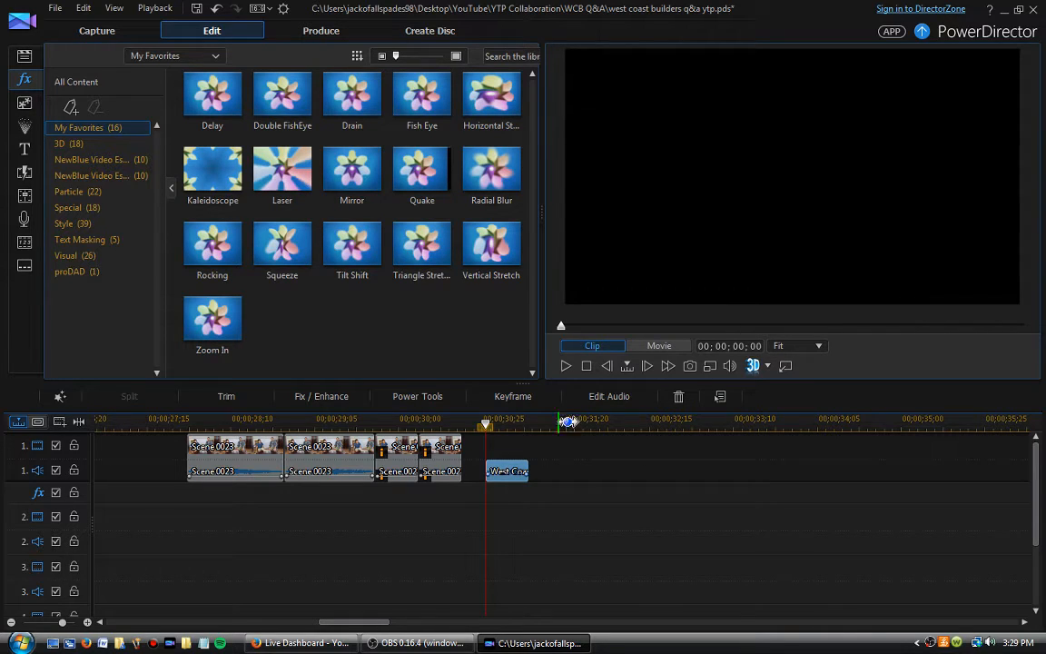
pyautogui.click(566, 366)
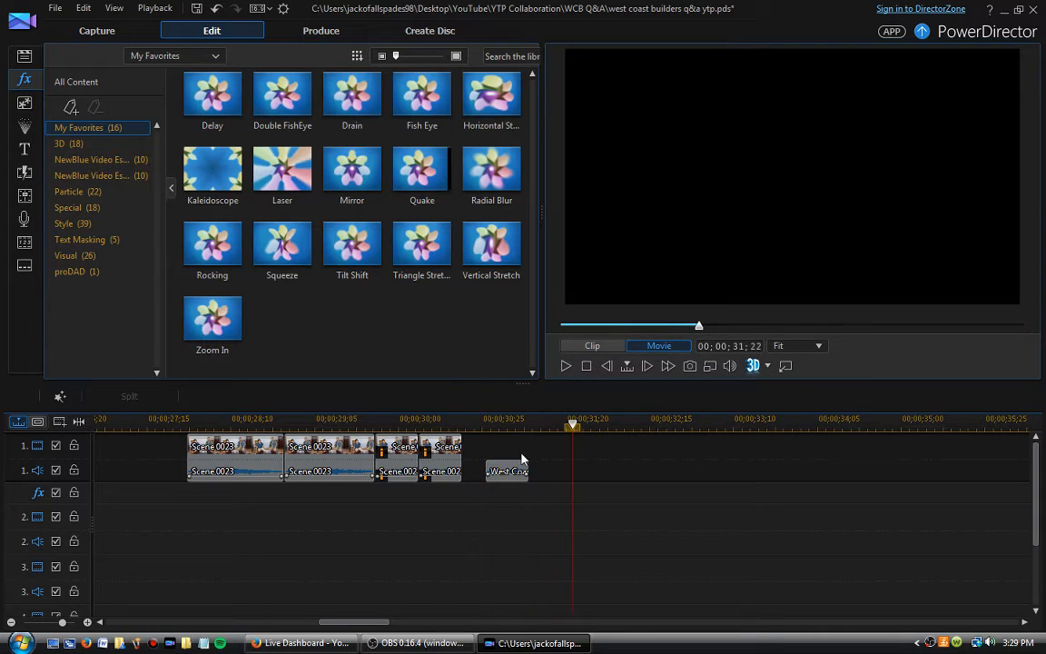
# Set the edited audio clip's Audio Speed multiplier to 2.00 X and play the clip to its end
pyautogui.click(507, 470)
pyautogui.click(445, 397)
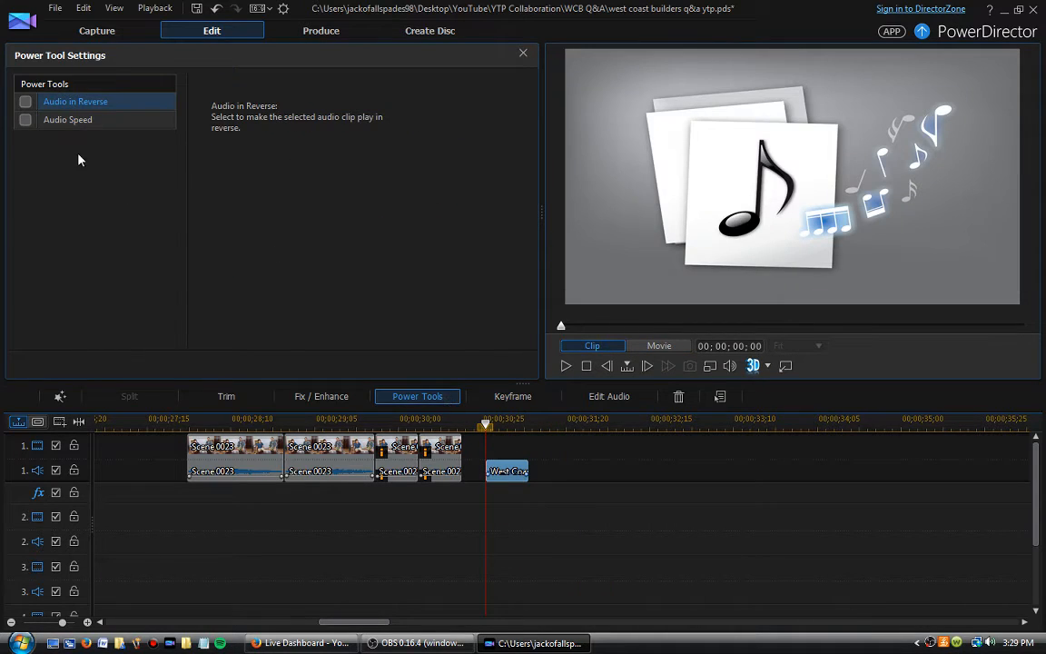
pyautogui.click(60, 119)
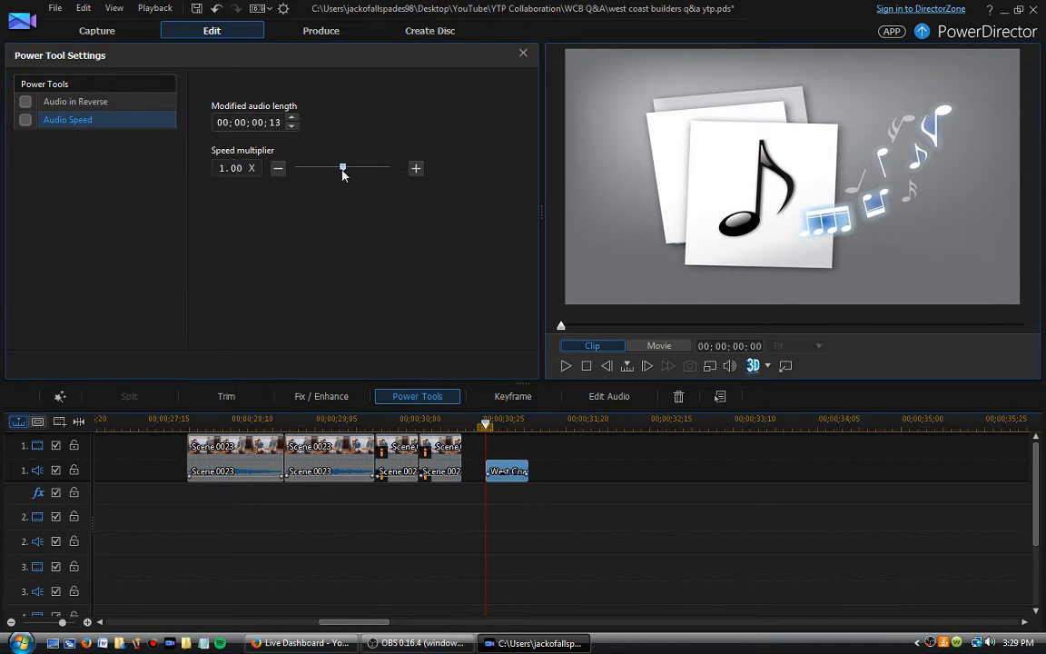
pyautogui.moveTo(343, 170); pyautogui.dragTo(400, 175)
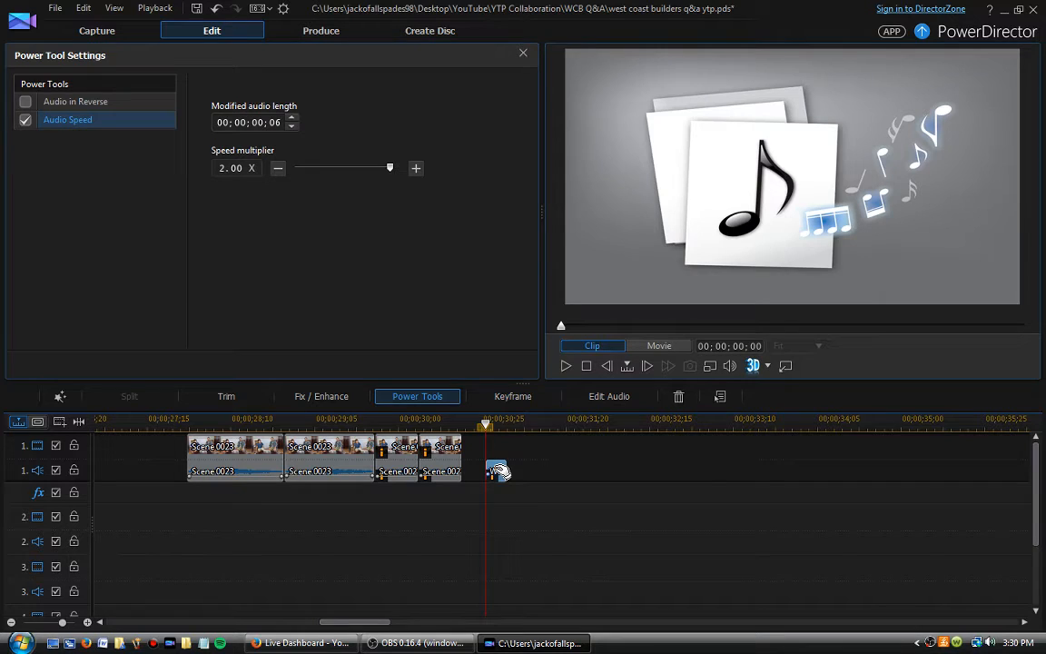
pyautogui.moveTo(498, 470); pyautogui.dragTo(496, 472)
pyautogui.click(528, 489)
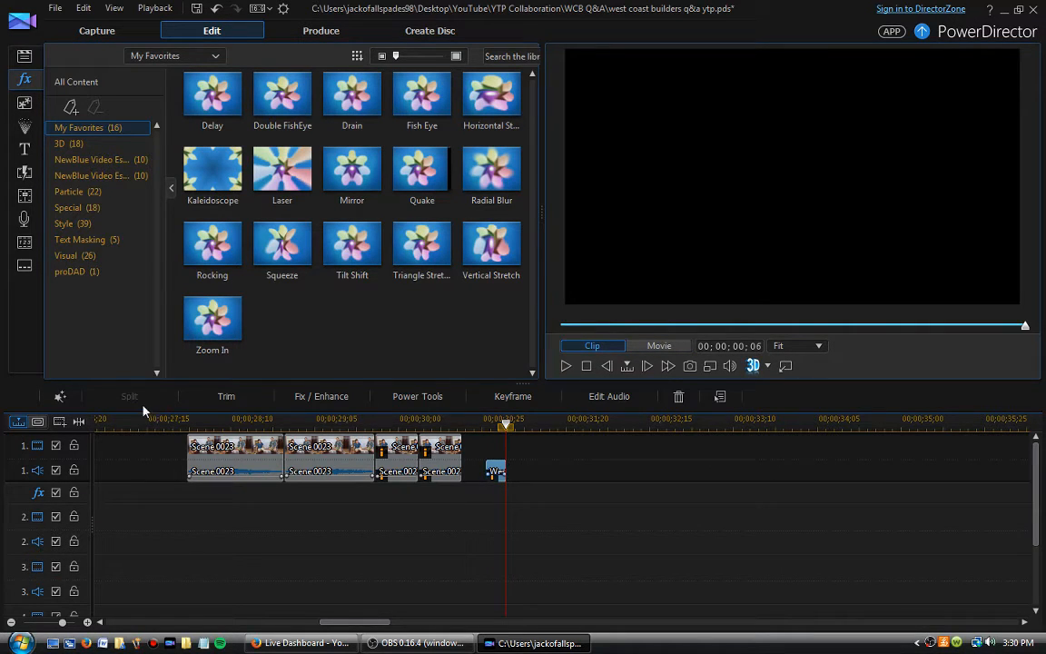
# Paste two copies of the sped-up audio clip and place them end to end directly after the original on audio track 1
pyautogui.scroll(5, 452, 452)
pyautogui.click(581, 422)
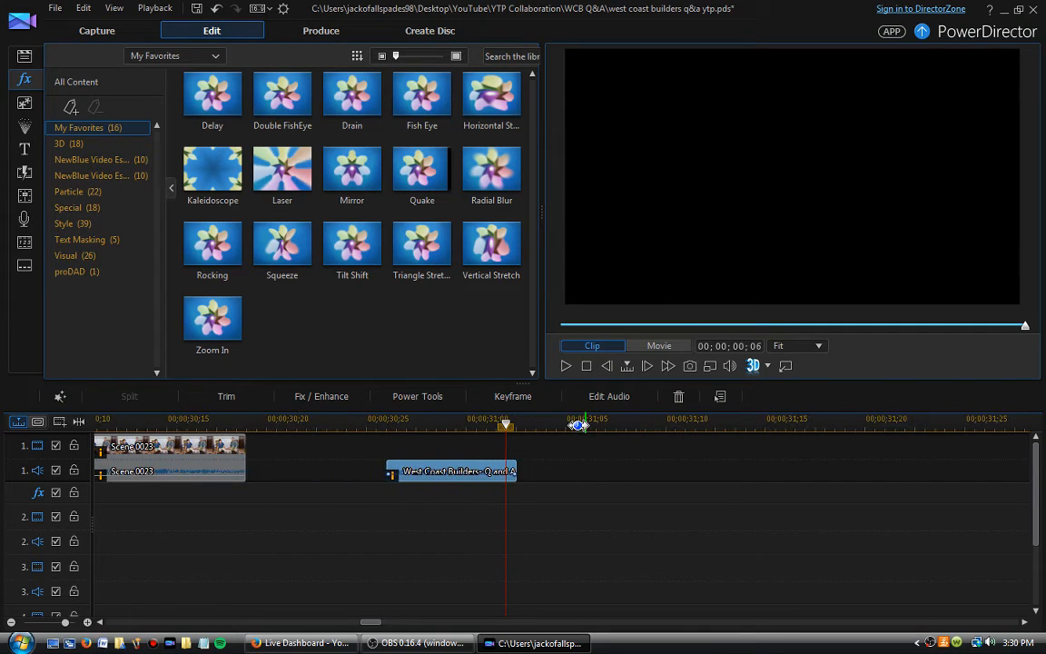
pyautogui.hotkey('ctrl', 'v')
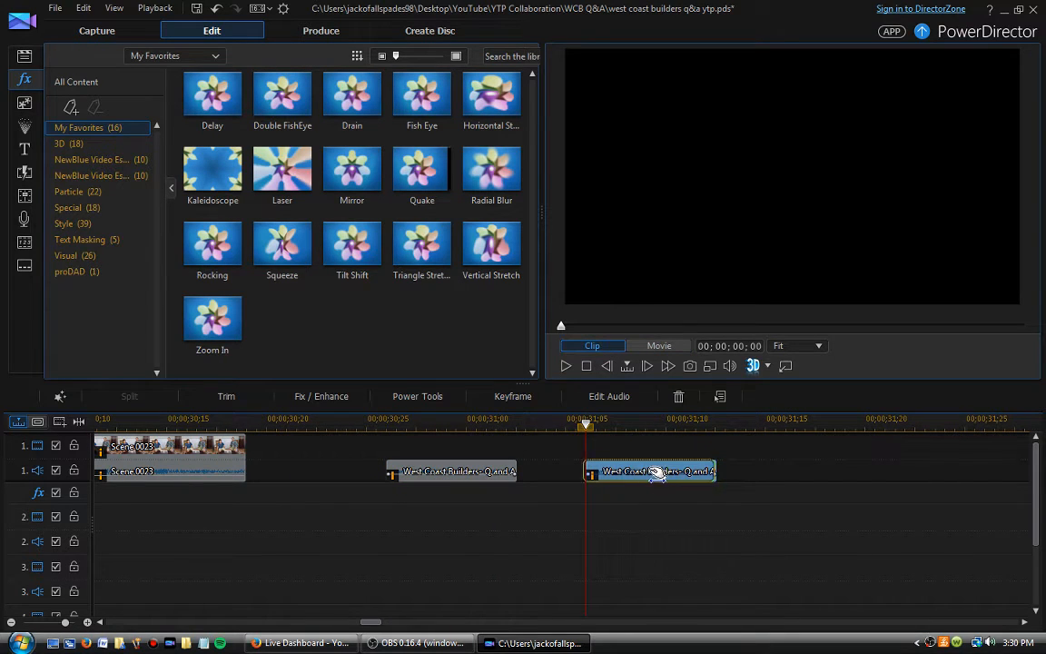
pyautogui.moveTo(643, 476); pyautogui.dragTo(615, 469)
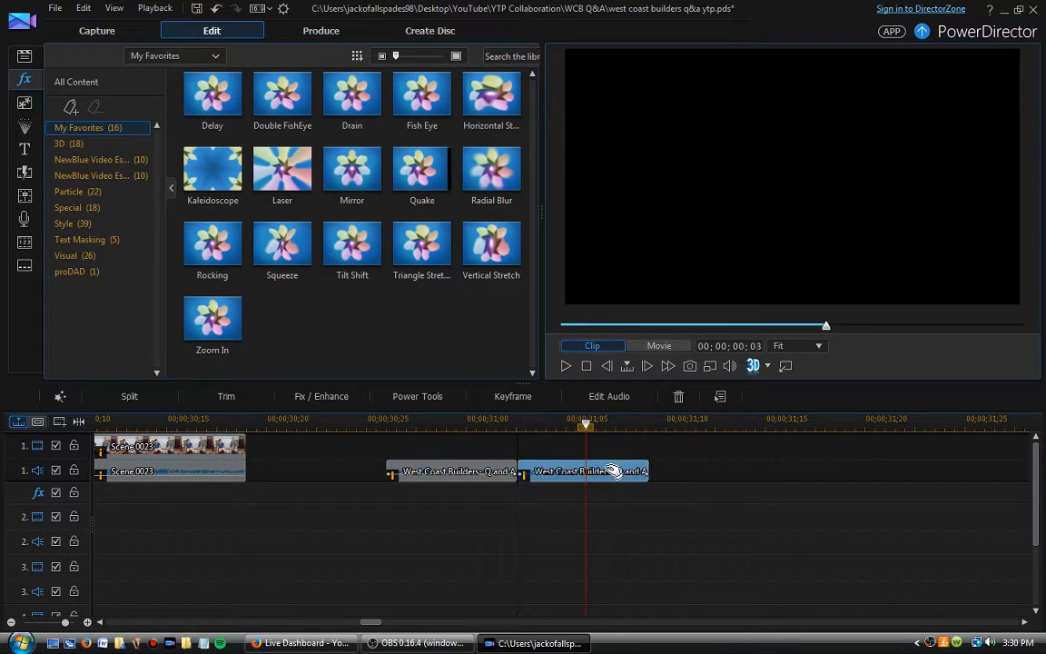
pyautogui.press('space')
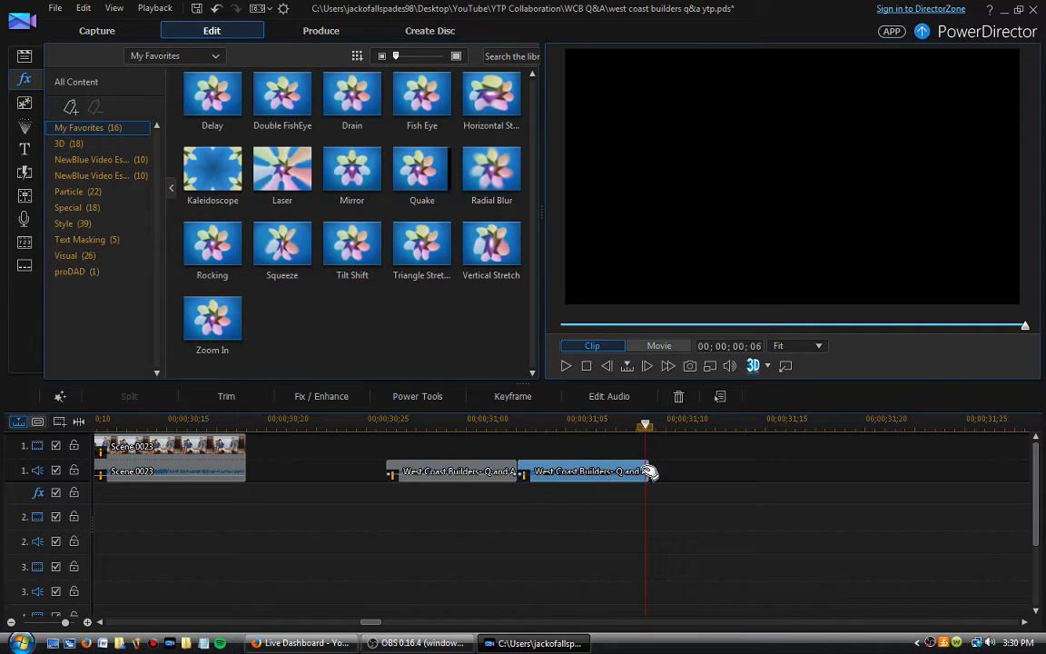
pyautogui.click(668, 447)
pyautogui.hotkey('ctrl', 'v')
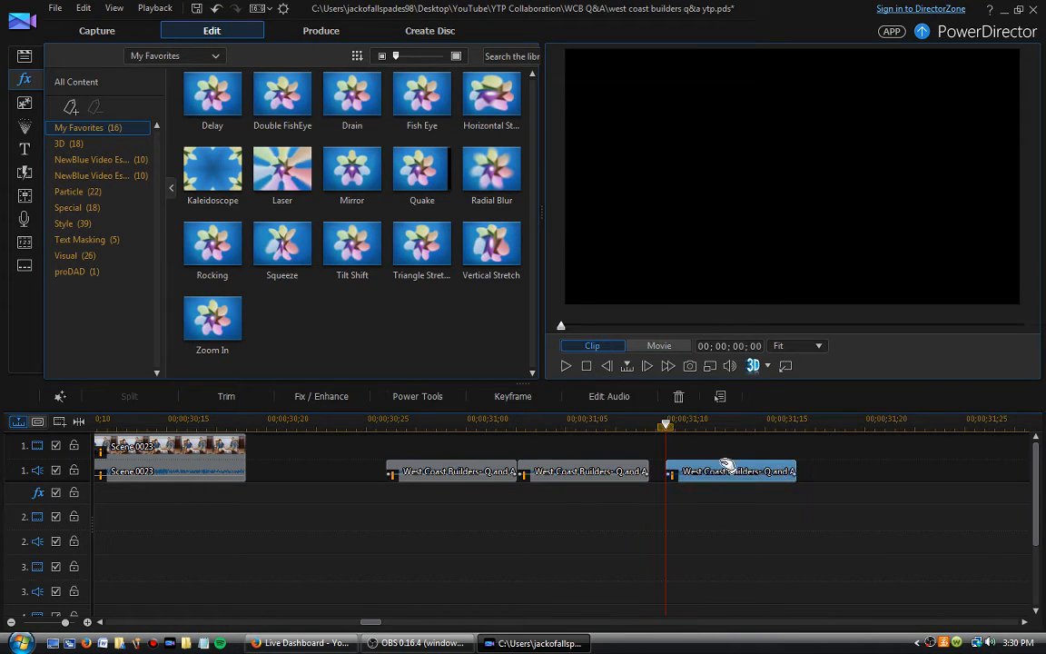
pyautogui.moveTo(731, 473); pyautogui.dragTo(716, 474)
# Add two more copies of the sped-up audio clip to the end of the row, making five back-to-back clips
pyautogui.click(806, 422)
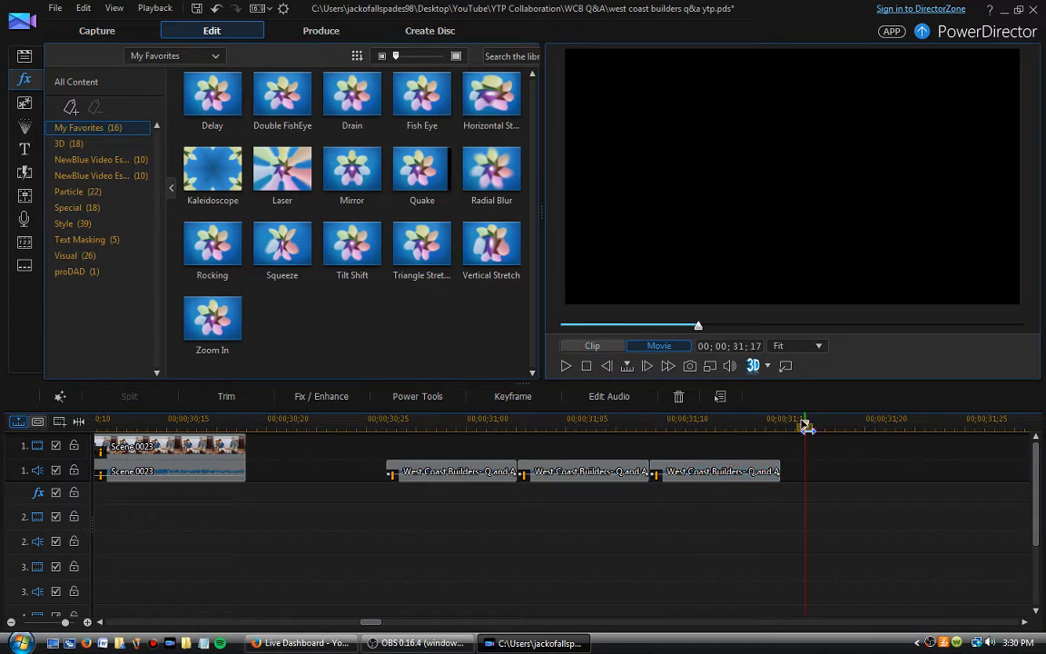
pyautogui.hotkey('ctrl', 'v')
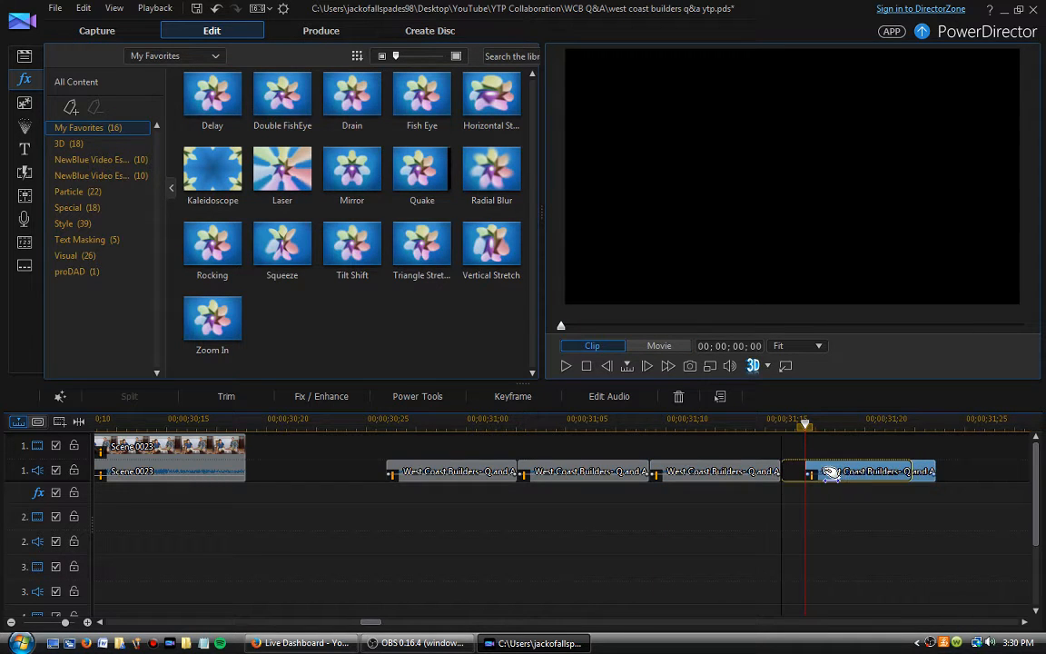
pyautogui.moveTo(853, 471); pyautogui.dragTo(831, 471)
pyautogui.moveTo(370, 622); pyautogui.dragTo(375, 622)
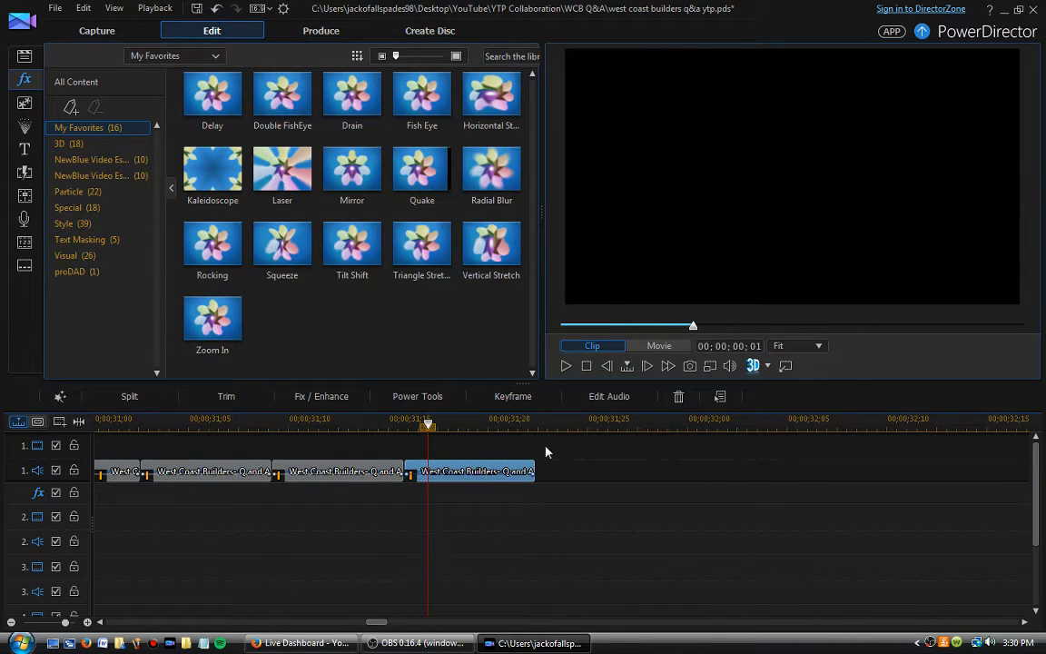
pyautogui.click(569, 424)
pyautogui.hotkey('ctrl', 'v')
pyautogui.moveTo(623, 471); pyautogui.dragTo(593, 472)
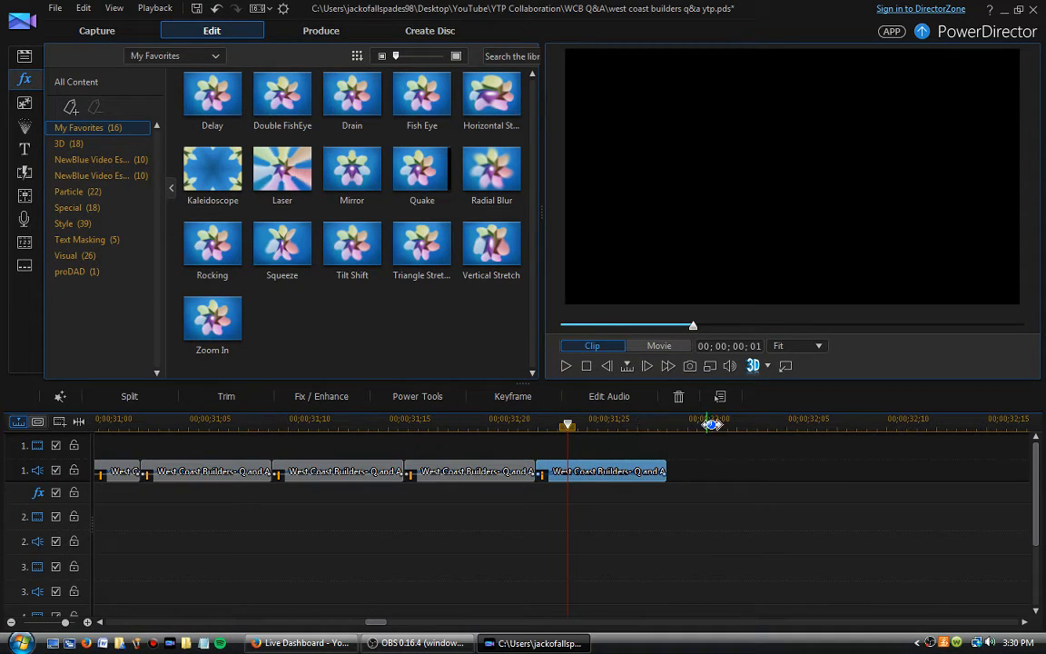
# Play the movie from just before the first of the five audio clips to about 00;00;32;10
pyautogui.scroll(-4, 511, 443)
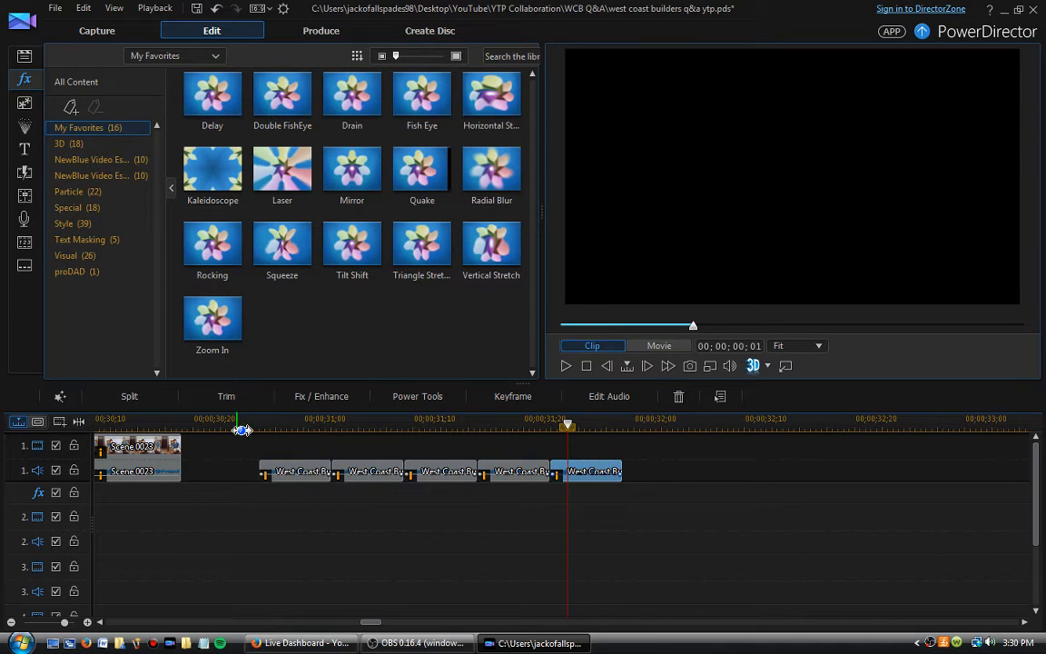
pyautogui.click(237, 427)
pyautogui.click(567, 368)
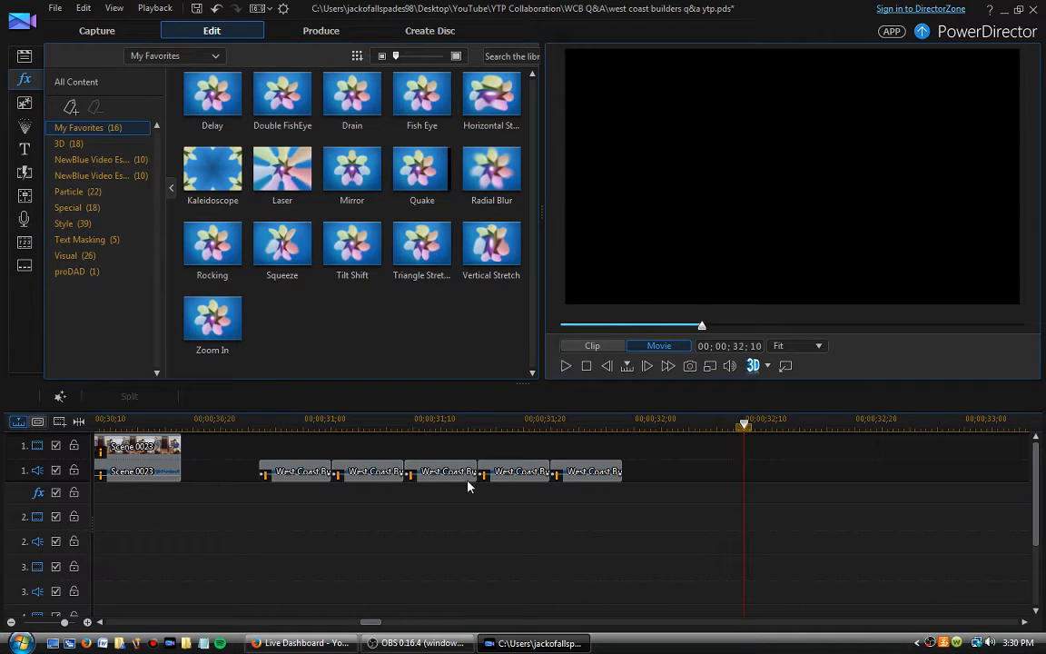
# Select the last four of the five sped-up audio clips on audio track 1
pyautogui.moveTo(527, 422); pyautogui.dragTo(495, 423)
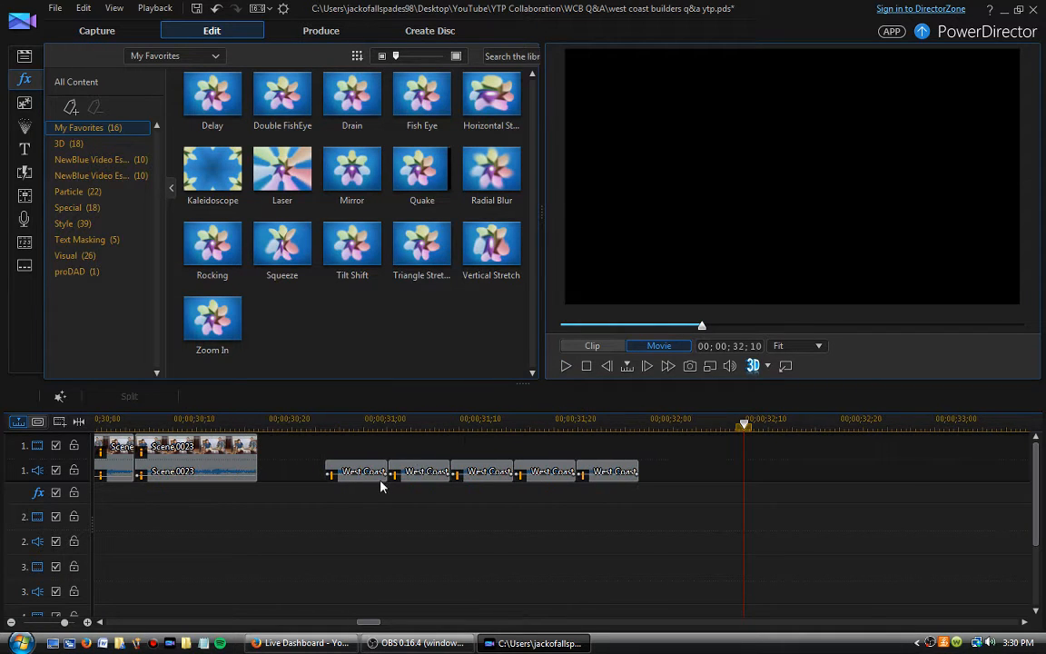
pyautogui.moveTo(442, 516); pyautogui.dragTo(639, 458)
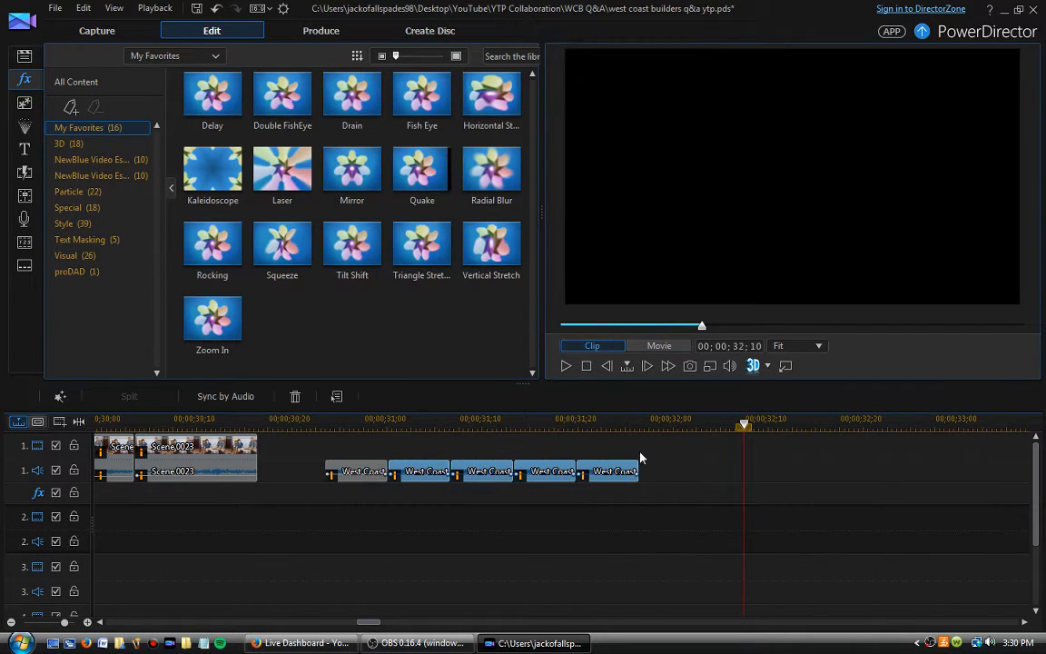
# Remove the four selected West Coast audio clips, keeping only the first one on audio track 1
pyautogui.rightClick(638, 478)
pyautogui.click(661, 492)
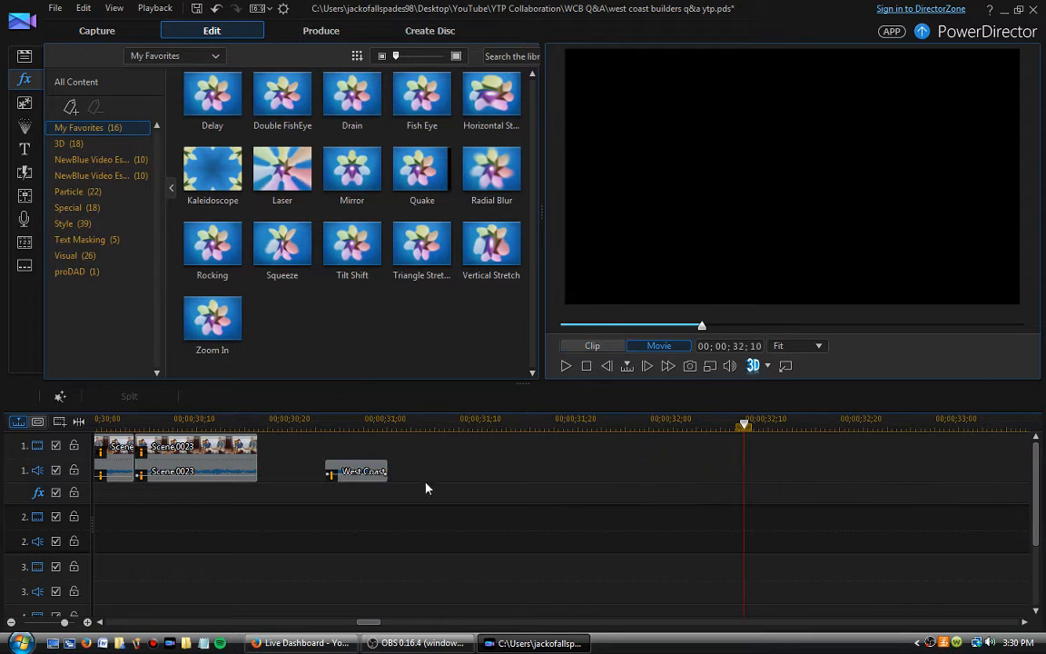
# Open the remaining West Coast audio clip in WaveEditor and preview a Pitch Shift of 6
pyautogui.rightClick(350, 470)
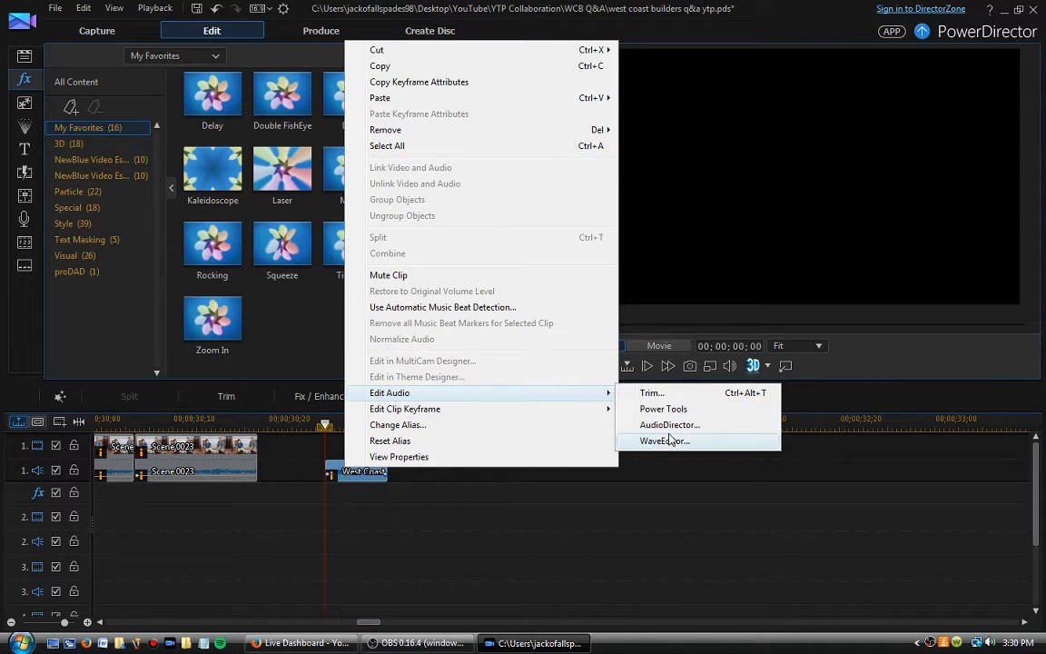
pyautogui.hotkey('alt', 'Tab')
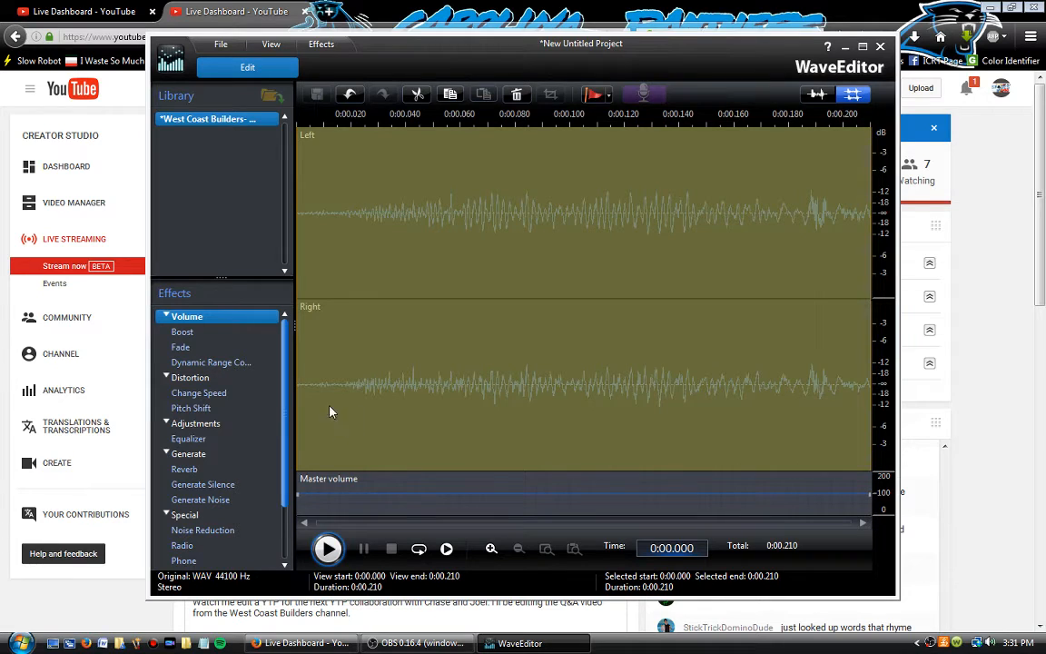
pyautogui.doubleClick(200, 408)
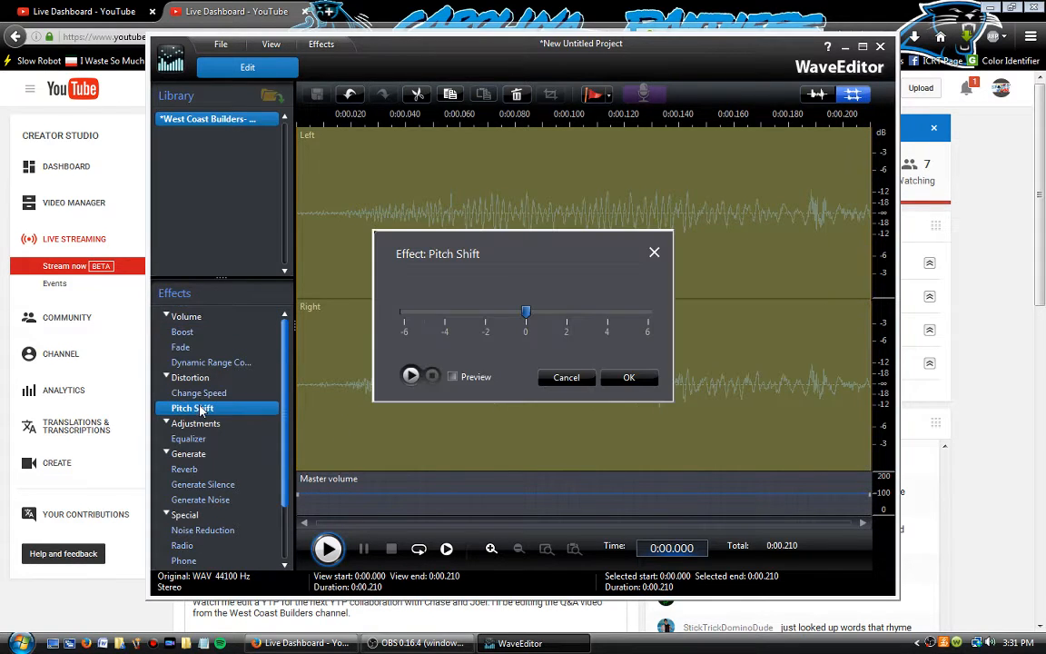
pyautogui.moveTo(526, 313); pyautogui.dragTo(647, 314)
pyautogui.click(453, 377)
pyautogui.click(411, 376)
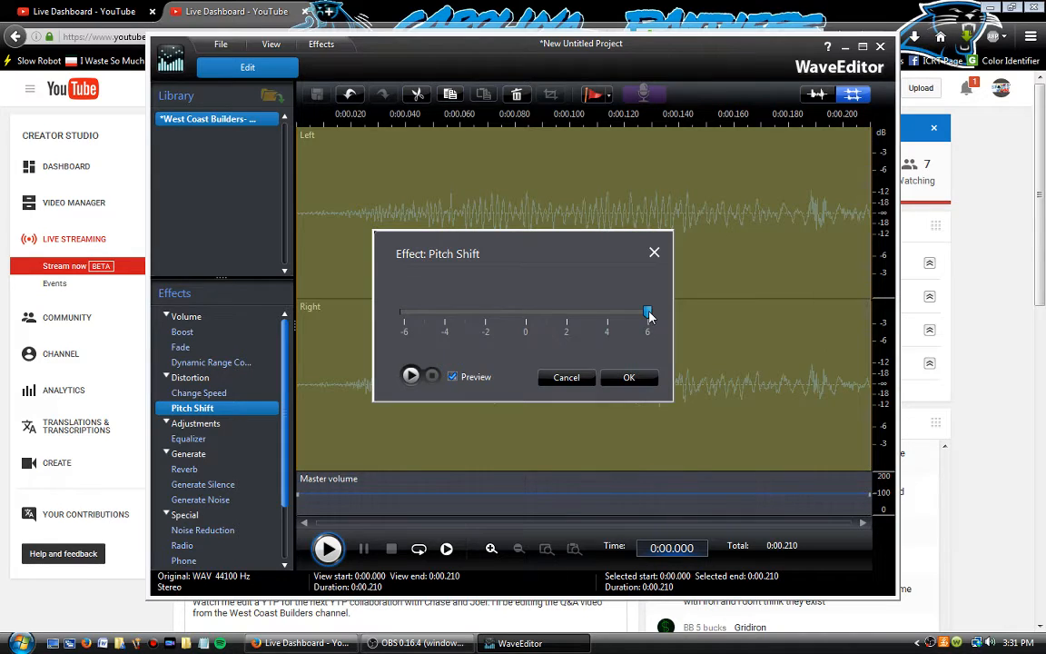
# Audition lower Pitch Shift settings of 4, 2 and just above 0 on the clip
pyautogui.moveTo(648, 315); pyautogui.dragTo(608, 315)
pyautogui.click(410, 375)
pyautogui.moveTo(607, 313); pyautogui.dragTo(566, 314)
pyautogui.click(411, 376)
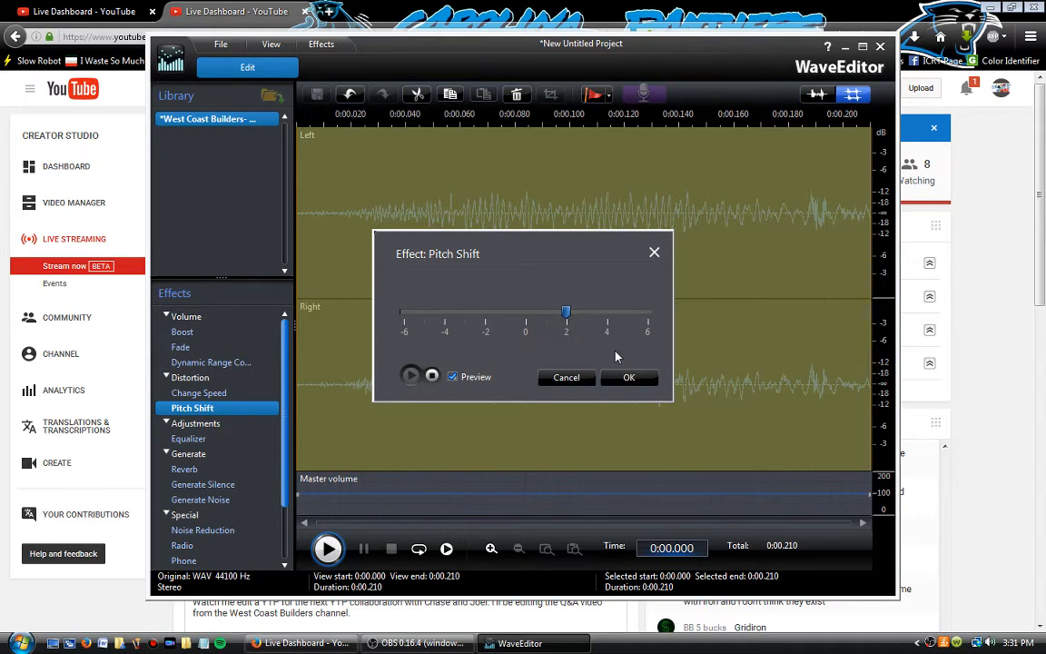
pyautogui.click(433, 379)
pyautogui.moveTo(566, 314); pyautogui.dragTo(531, 314)
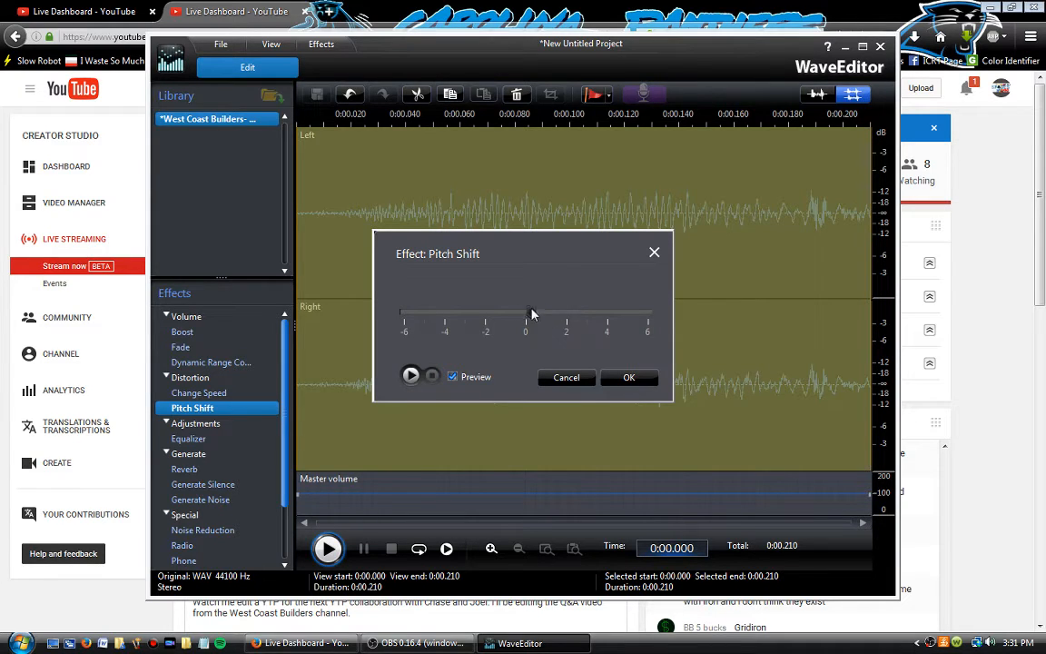
pyautogui.click(412, 375)
# Cancel the Pitch Shift, close WaveEditor without saving, and return to PowerDirector
pyautogui.click(565, 378)
pyautogui.click(881, 48)
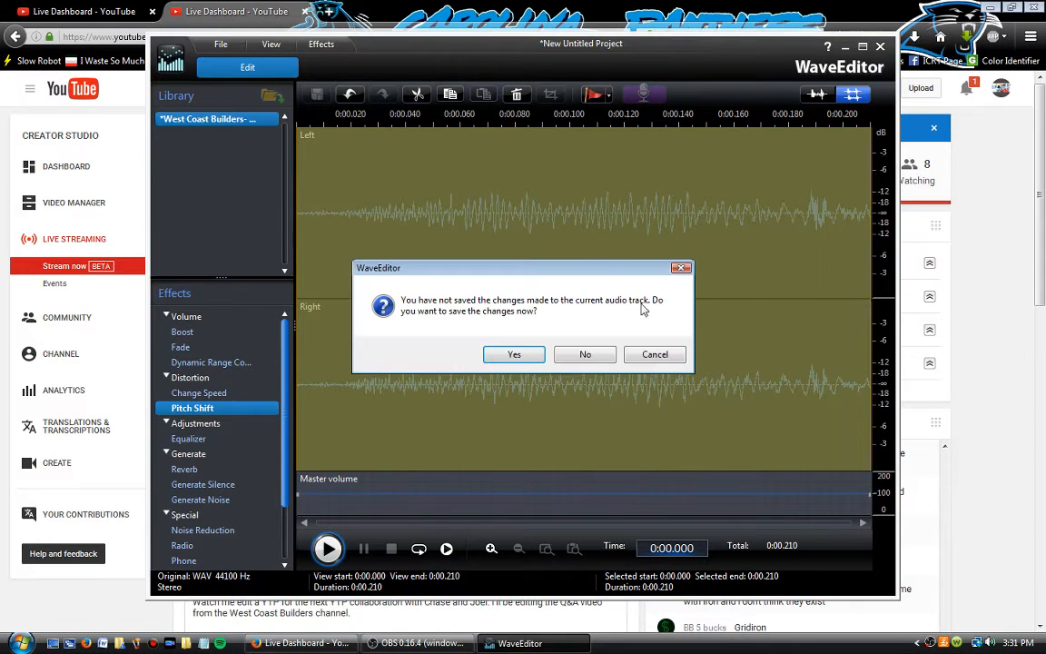
pyautogui.click(563, 355)
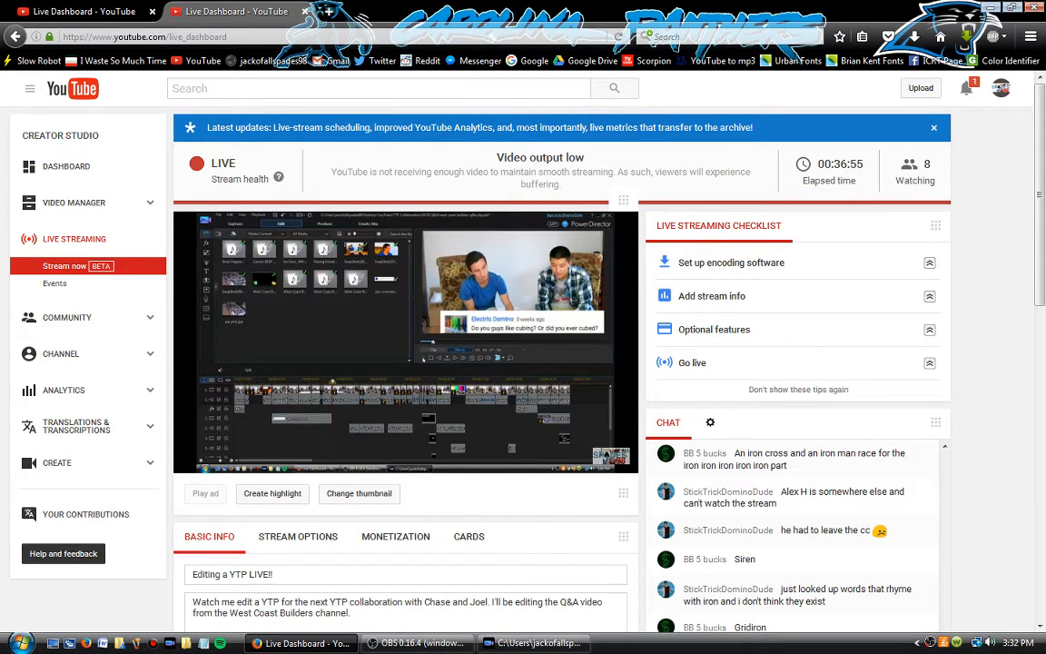
pyautogui.hotkey('alt', 'Tab')
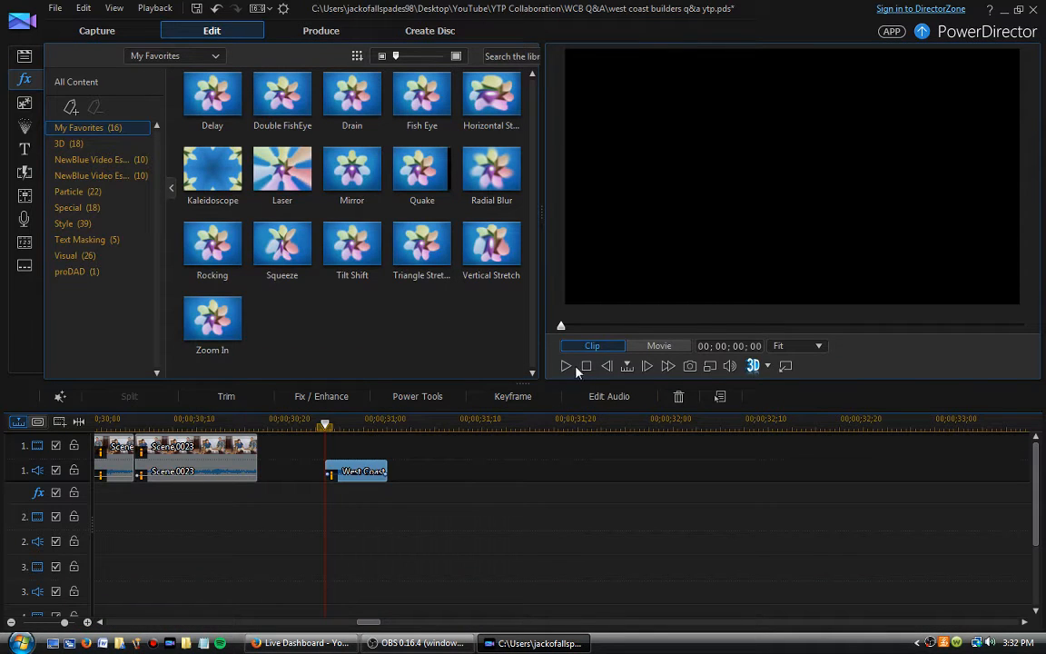
# Move the West Coast audio clip on track 1 directly against the end of the last Scene 0023 clip
pyautogui.click(510, 418)
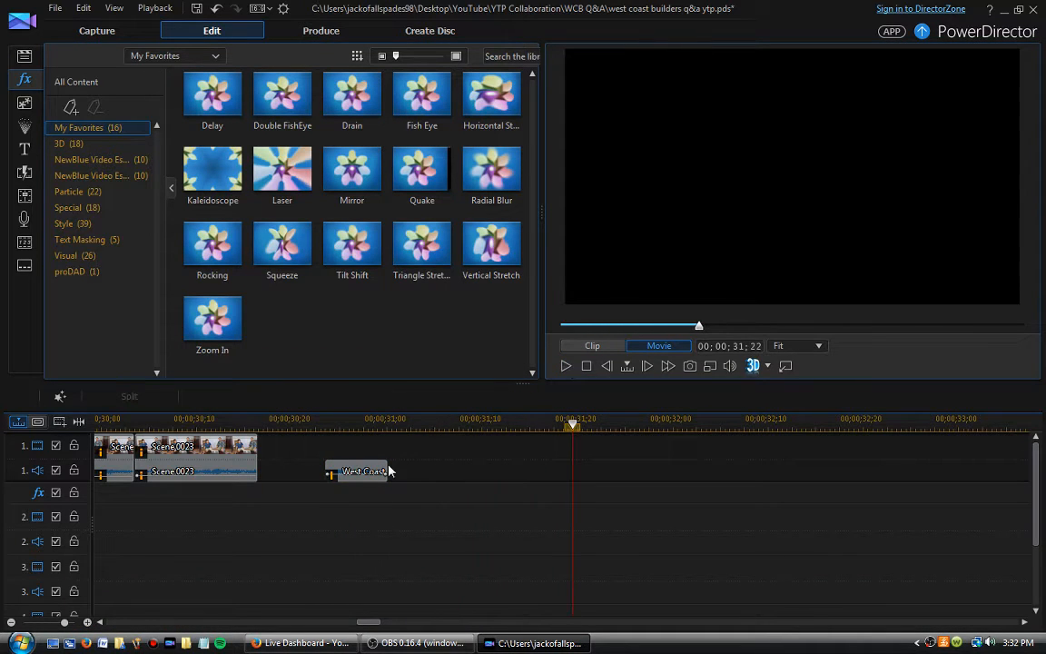
pyautogui.click(362, 472)
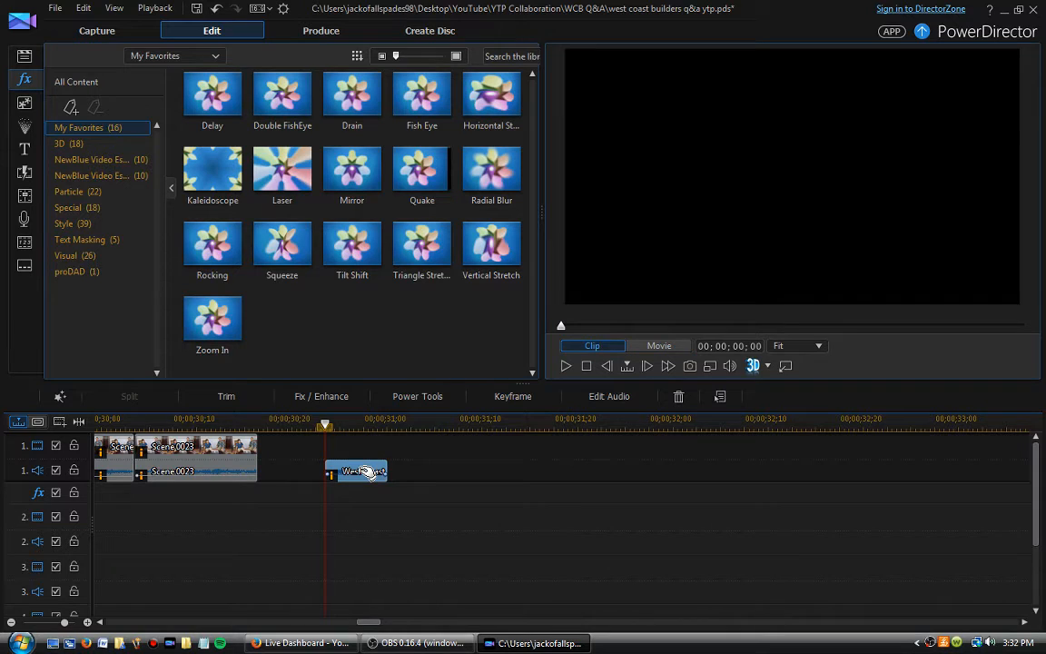
pyautogui.moveTo(369, 622); pyautogui.dragTo(352, 623)
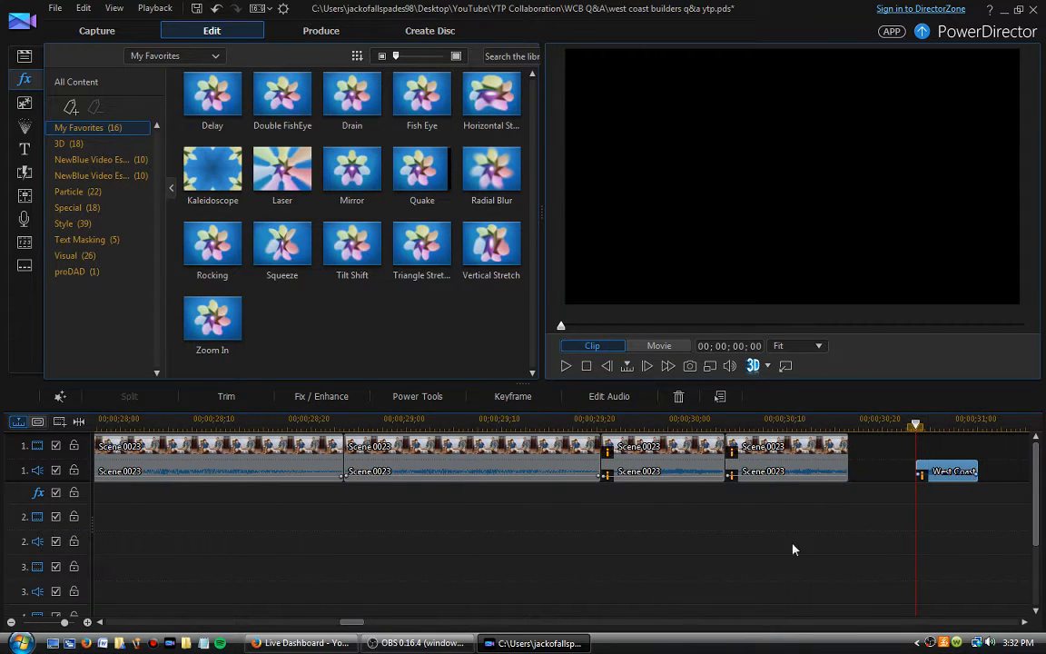
pyautogui.moveTo(934, 472); pyautogui.dragTo(867, 474)
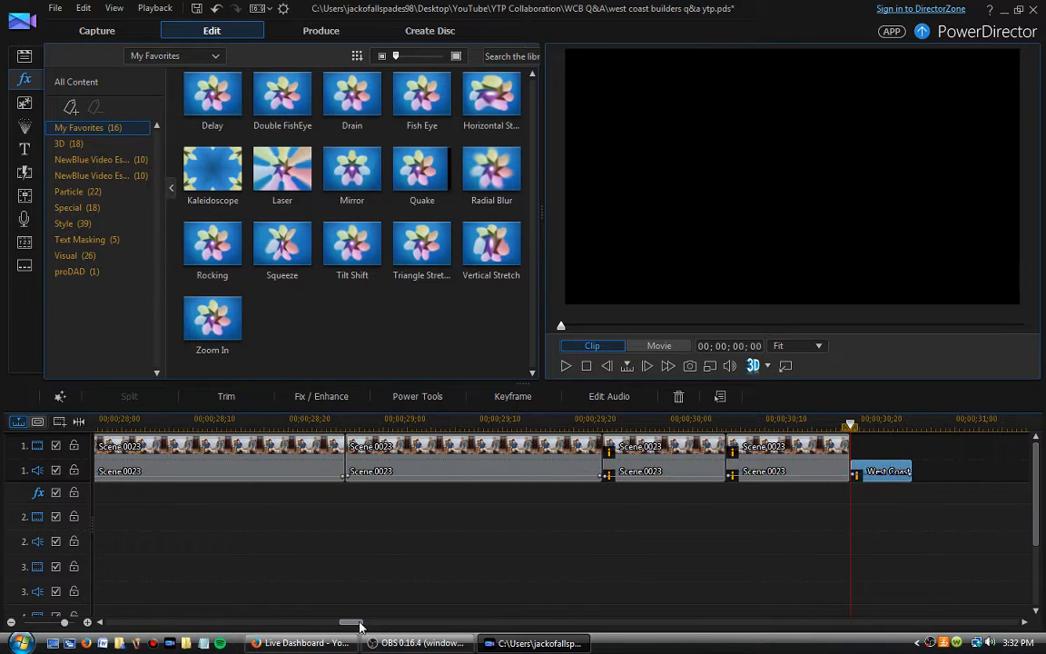
# Play the sequence from the start of the second-to-last Scene 0023 clip to check the audio placement
pyautogui.moveTo(359, 625); pyautogui.dragTo(368, 624)
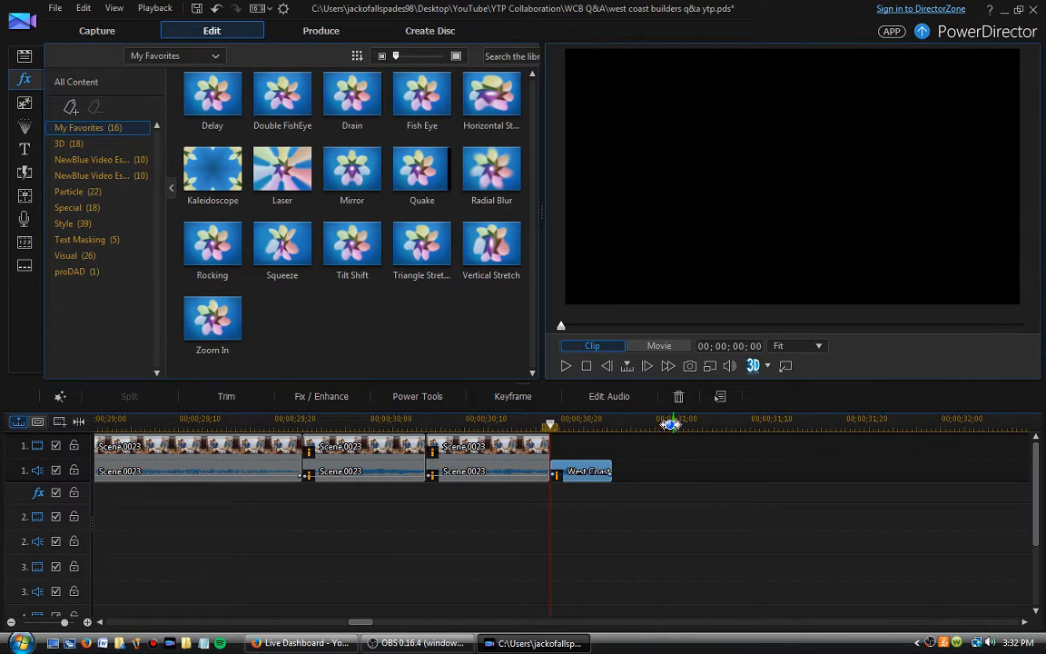
pyautogui.moveTo(670, 424); pyautogui.dragTo(469, 428)
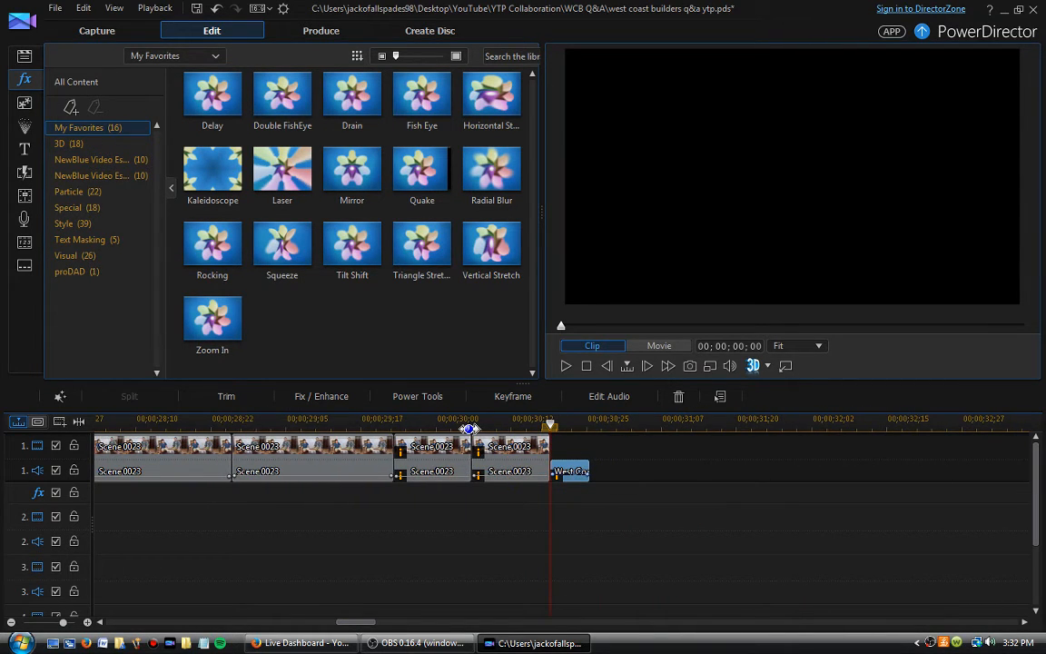
pyautogui.click(394, 424)
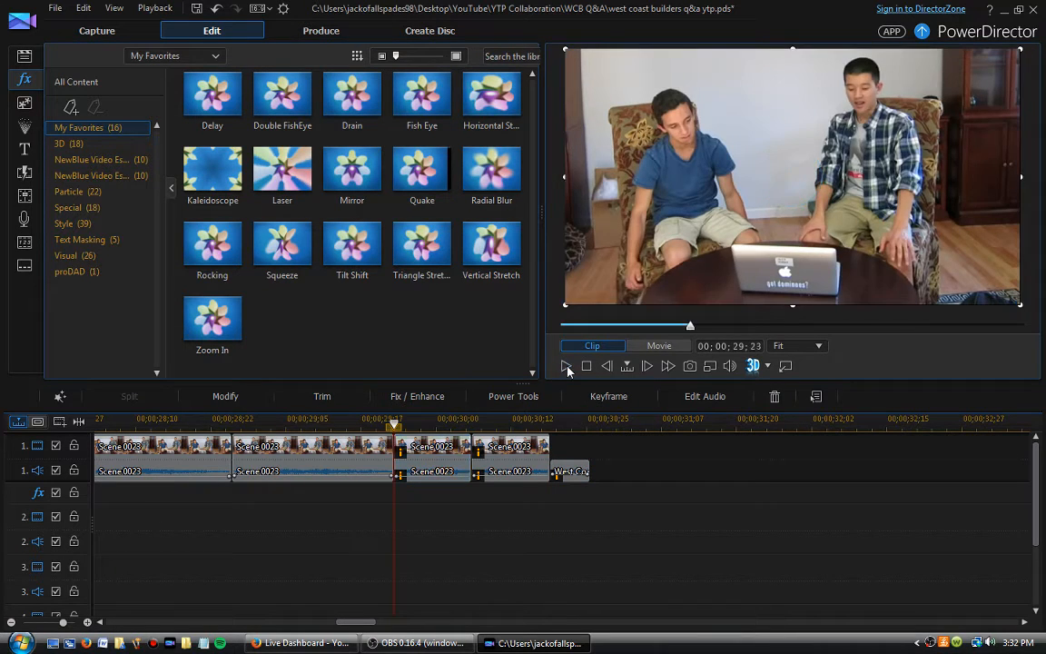
pyautogui.click(566, 366)
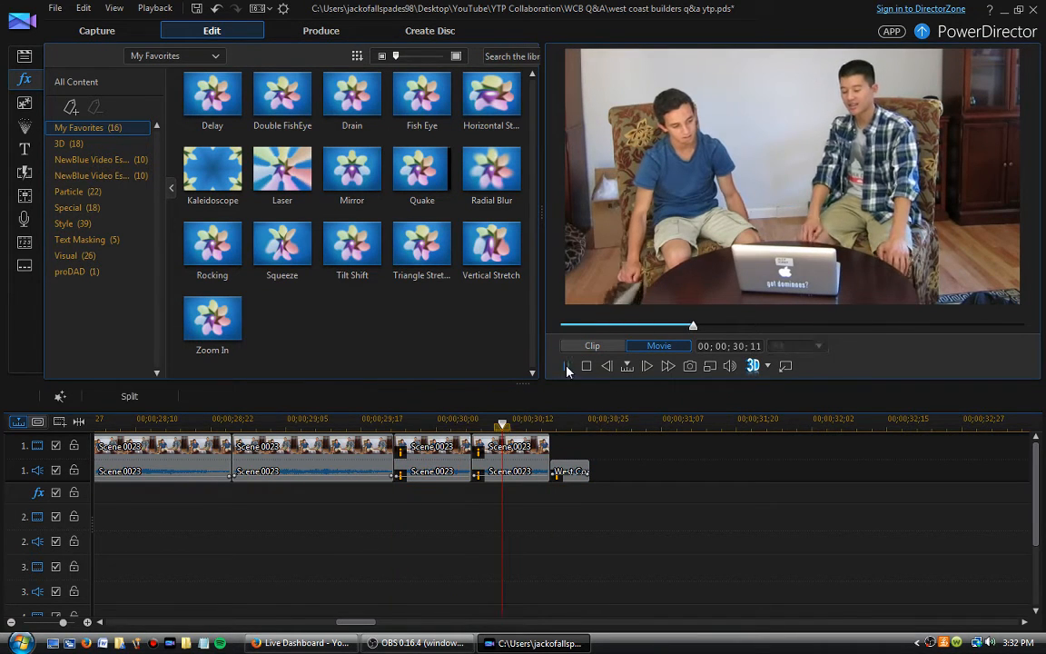
# Copy the last Scene 0023 clip and paste it at 00;00;30;28, after the West Coast audio clip
pyautogui.click(519, 465)
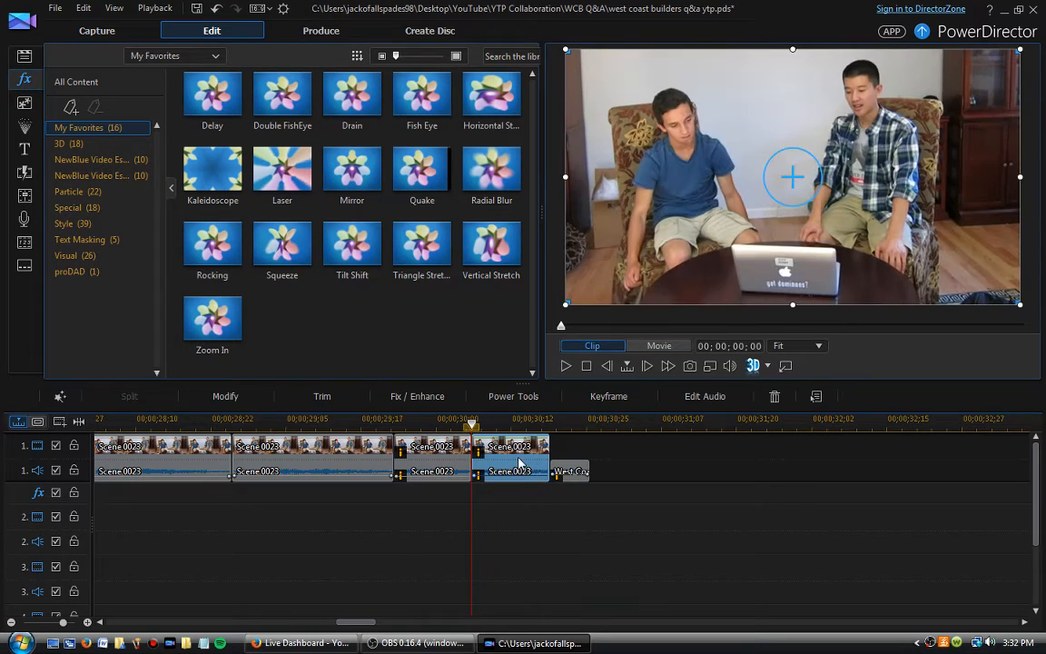
pyautogui.rightClick(520, 465)
pyautogui.click(536, 461)
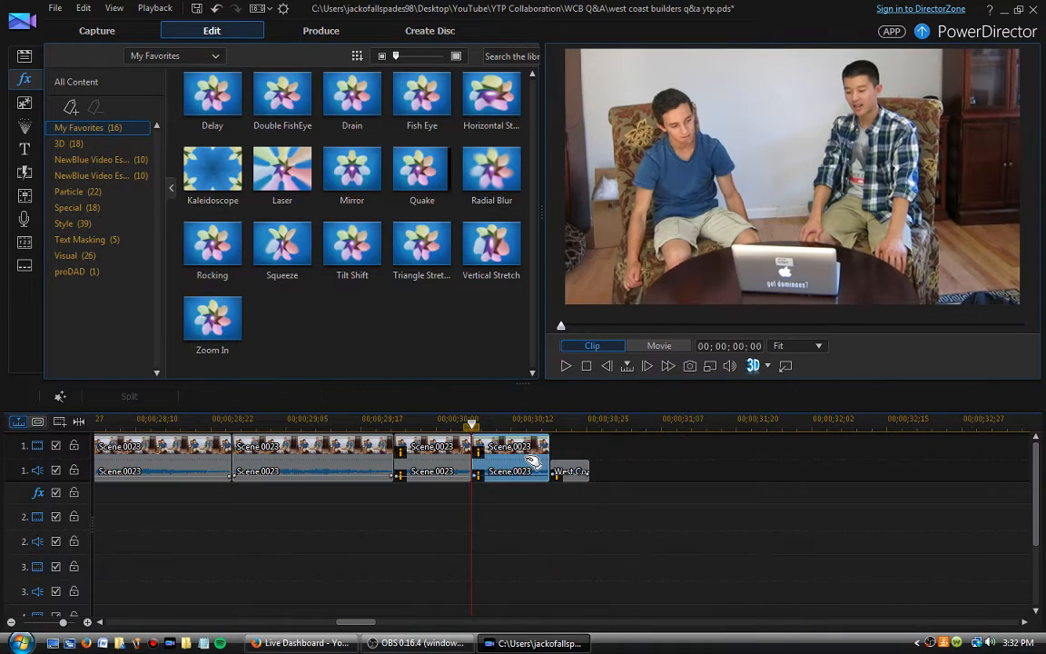
pyautogui.click(604, 490)
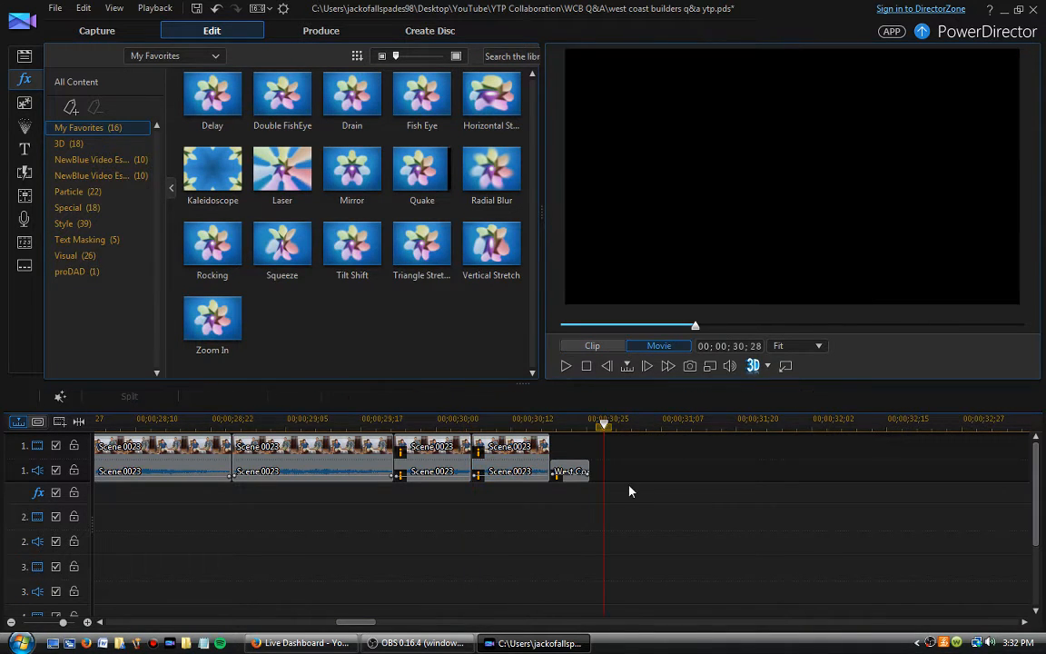
pyautogui.hotkey('ctrl', 'v')
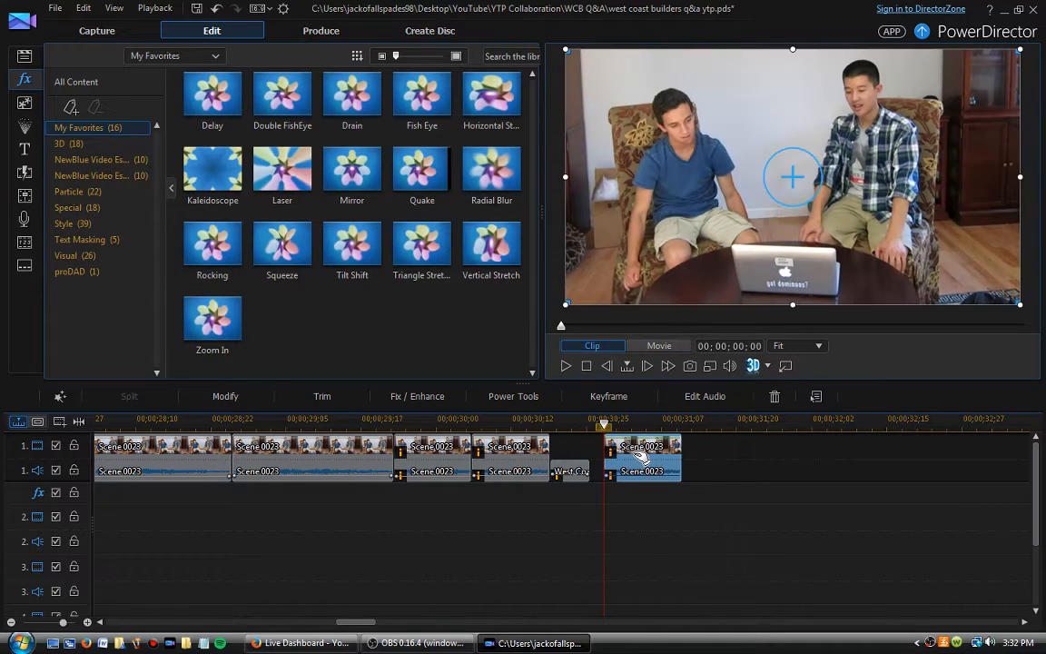
# Unlink the pasted Scene 0023 clip's video and audio, and delete its video part
pyautogui.rightClick(634, 458)
pyautogui.click(707, 255)
pyautogui.click(692, 438)
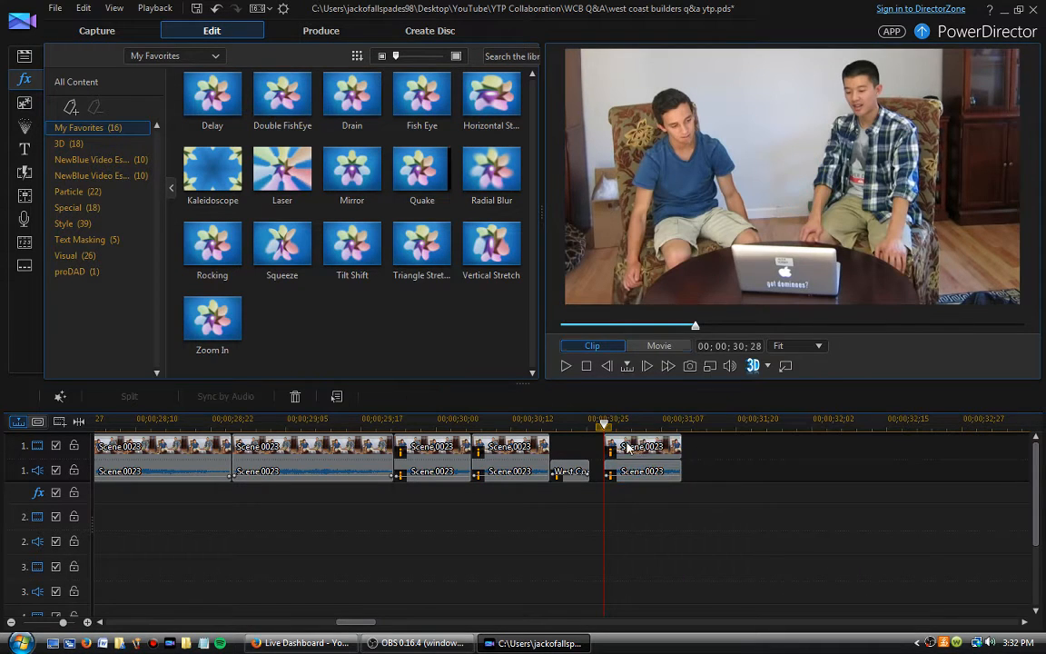
pyautogui.click(633, 445)
pyautogui.press('Delete')
pyautogui.click(747, 485)
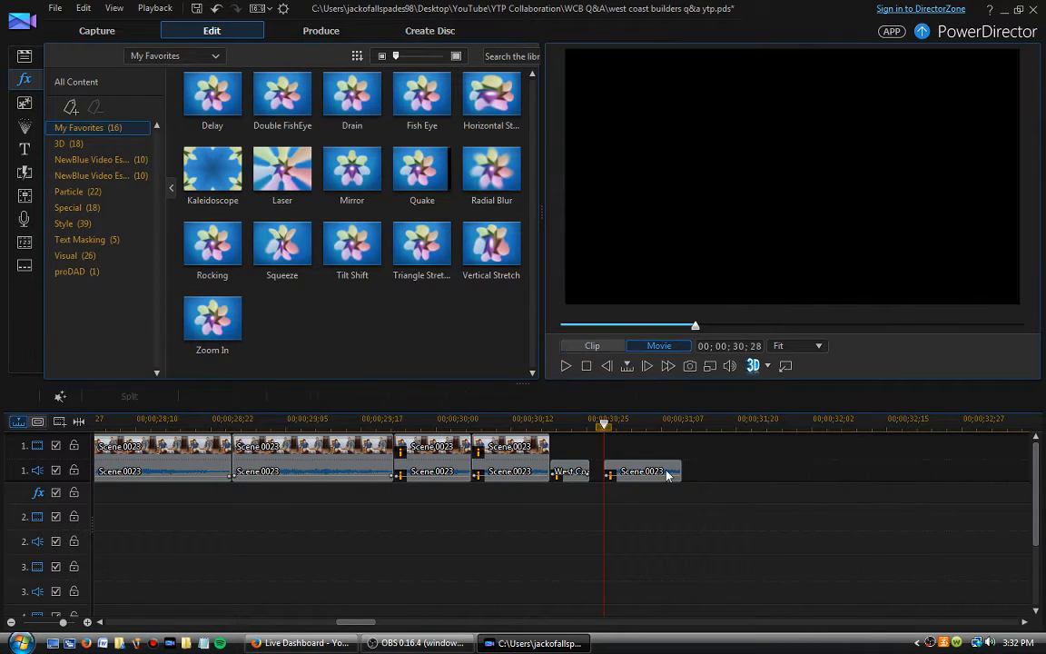
# Move the leftover Scene 0023 audio directly after the West Coast audio clip and open it in WaveEditor
pyautogui.moveTo(663, 471); pyautogui.dragTo(636, 473)
pyautogui.rightClick(637, 471)
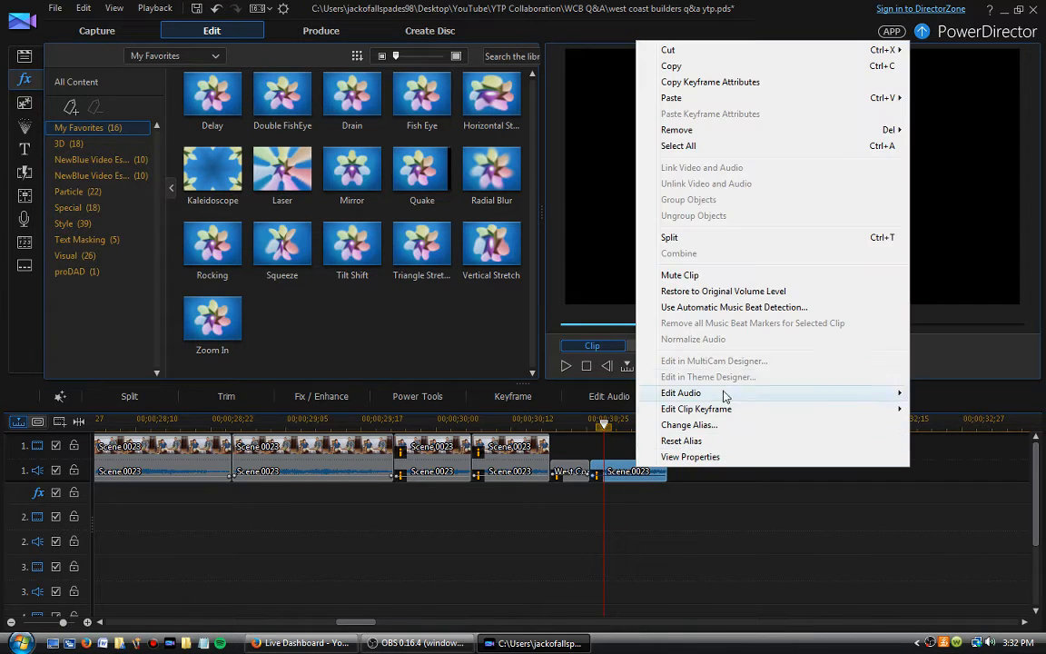
pyautogui.moveTo(785, 398)
pyautogui.click(490, 364)
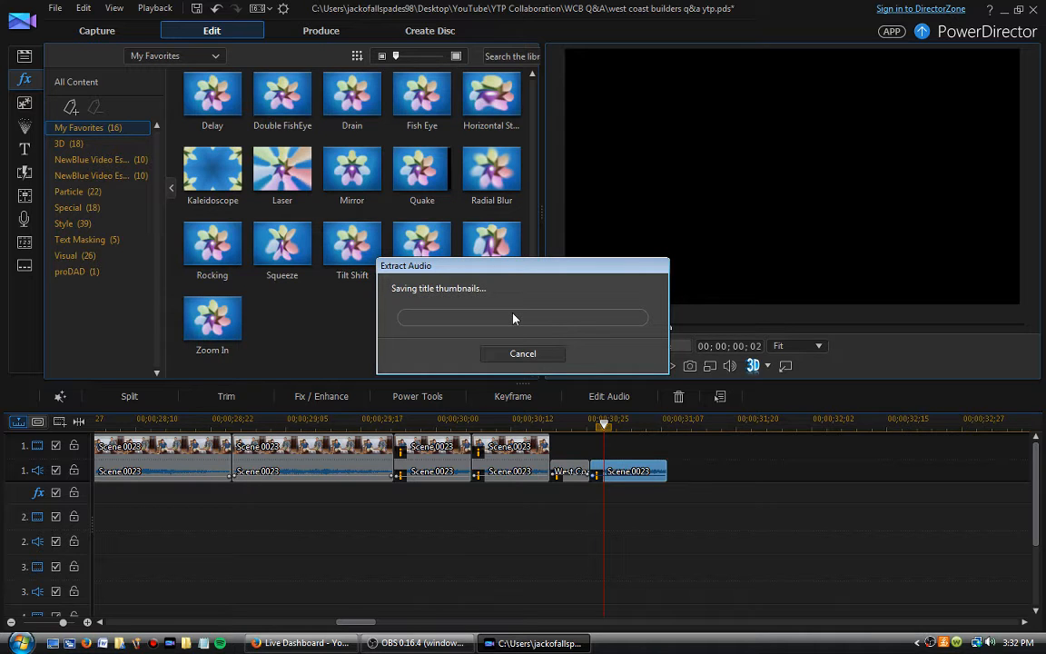
pyautogui.hotkey('alt', 'Tab')
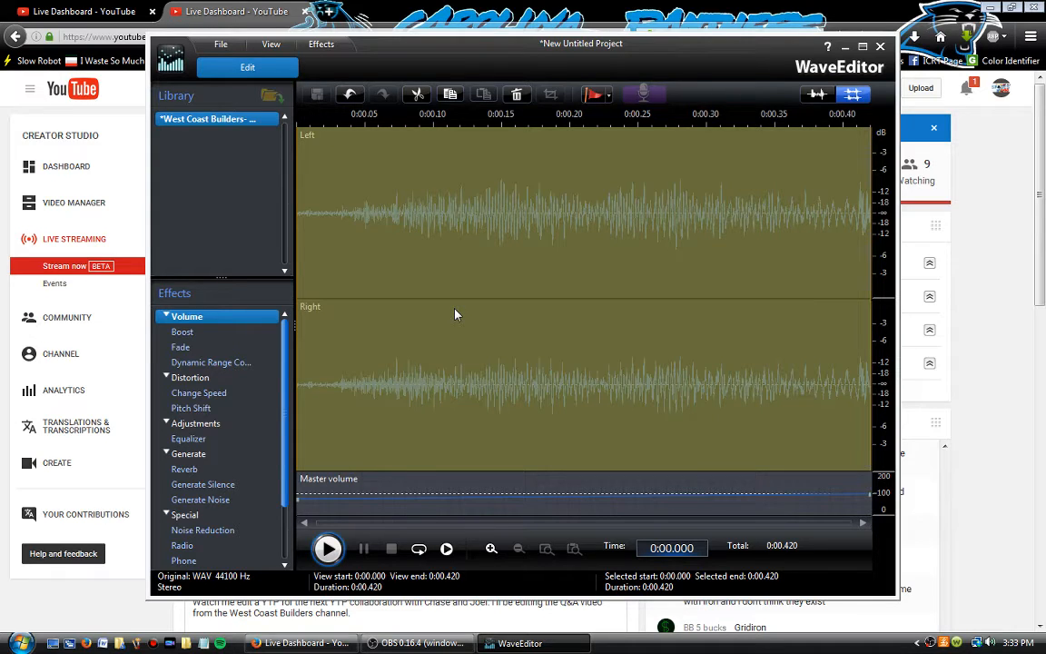
# Listen to the audio, preview it with Change Speed set to 2.00 X, and apply the effect
pyautogui.click(328, 549)
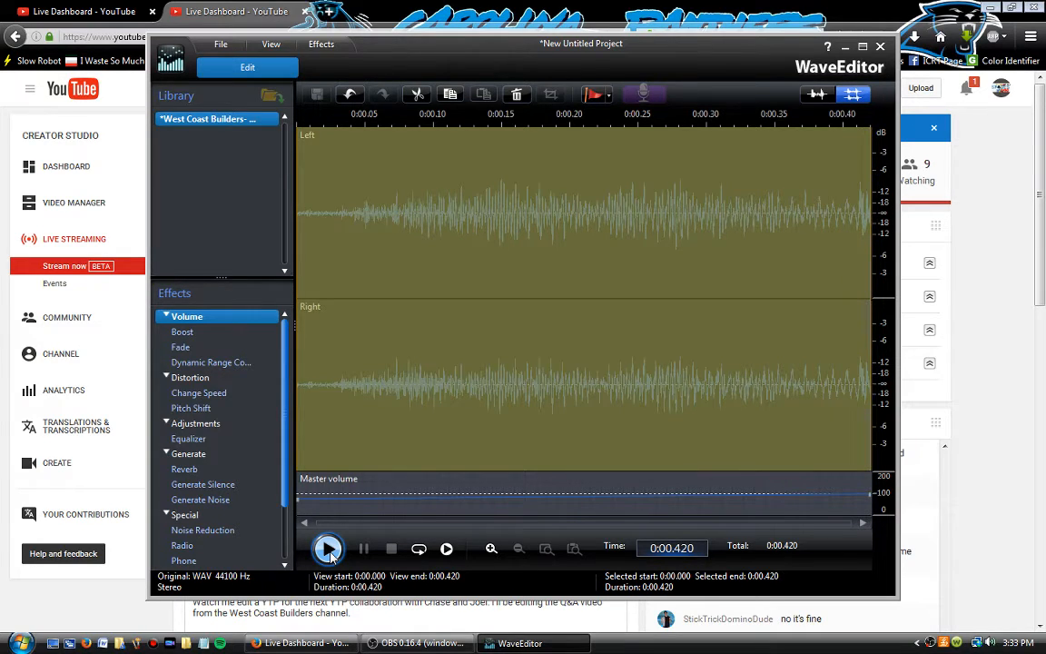
pyautogui.click(329, 549)
pyautogui.click(195, 393)
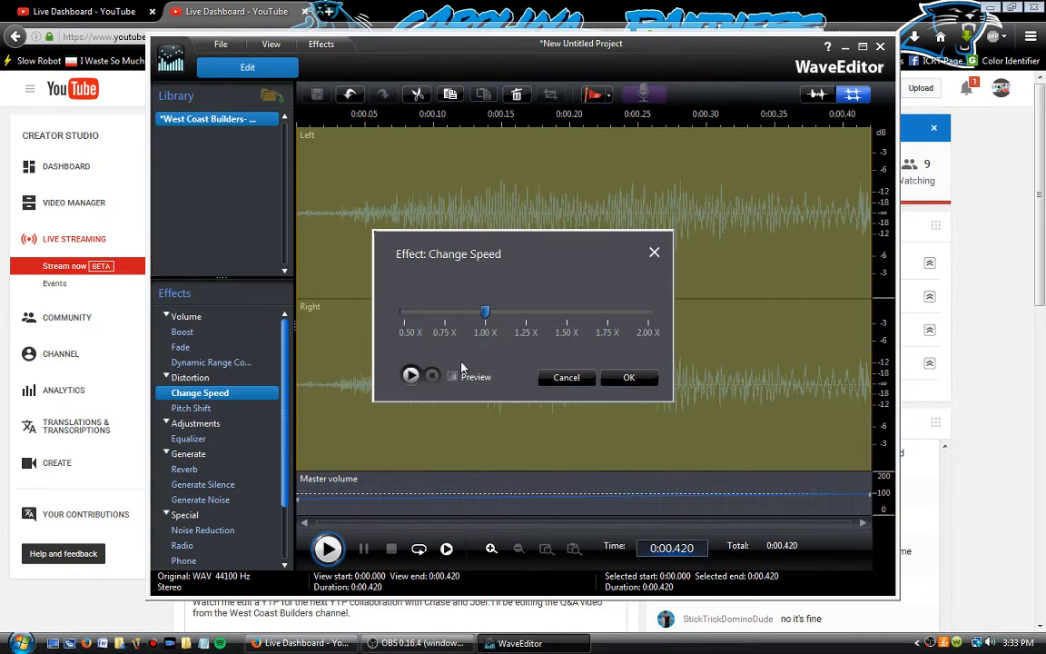
pyautogui.moveTo(484, 312); pyautogui.dragTo(647, 313)
pyautogui.click(412, 378)
pyautogui.click(632, 381)
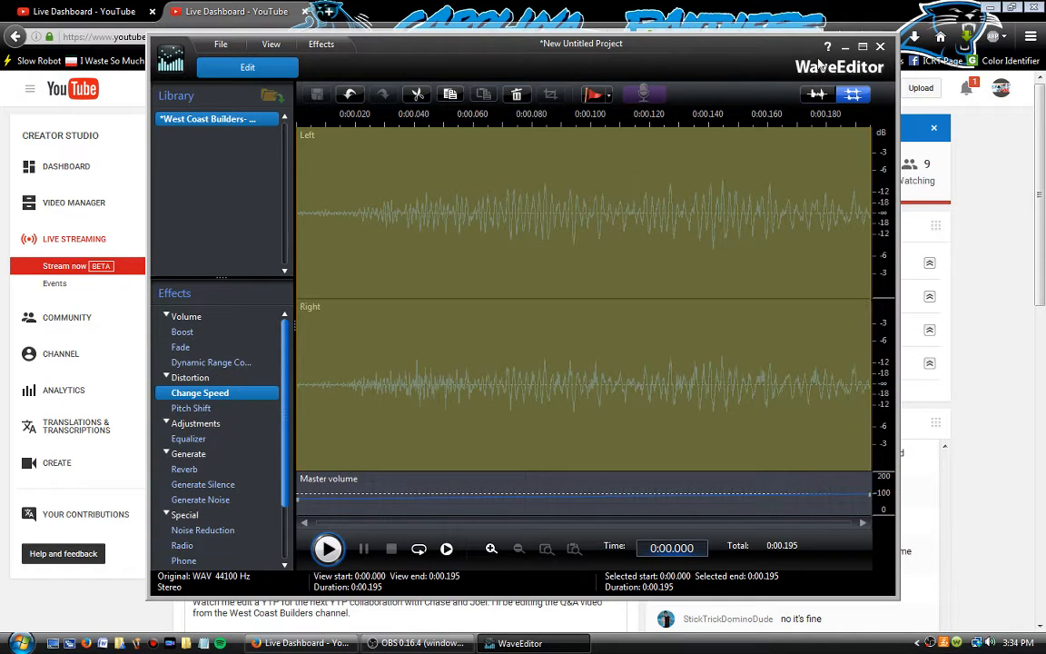
# Close WaveEditor with the speed change saved and return to PowerDirector
pyautogui.click(880, 46)
pyautogui.click(514, 355)
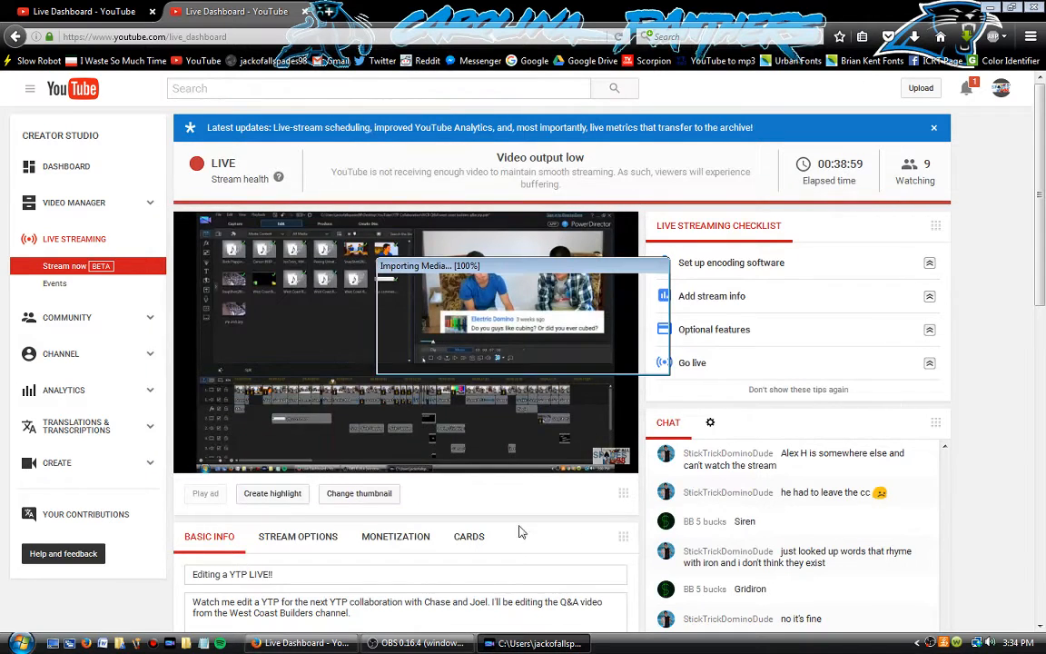
pyautogui.hotkey('alt', 'Tab')
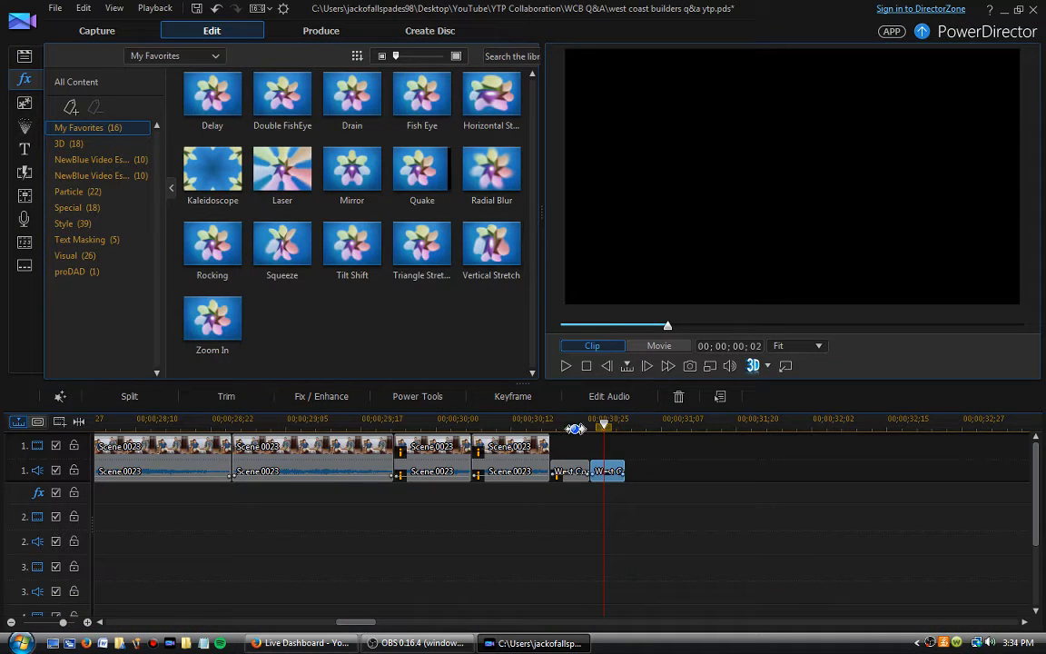
# Play the end of the sequence to hear the sped-up audio after the last Scene 0023 clip
pyautogui.click(565, 365)
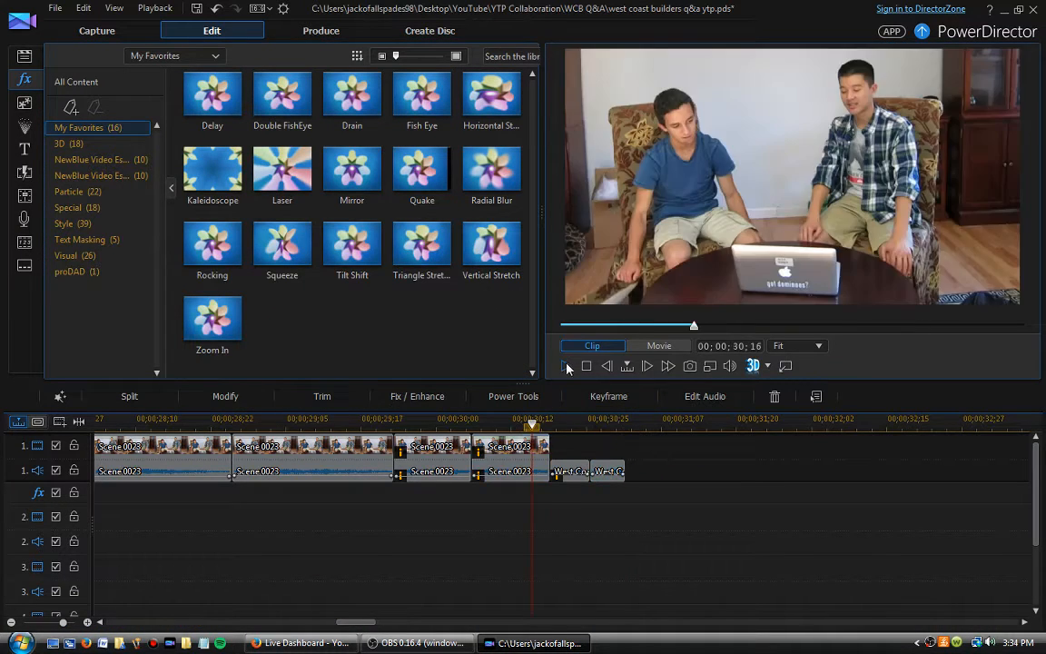
pyautogui.click(566, 366)
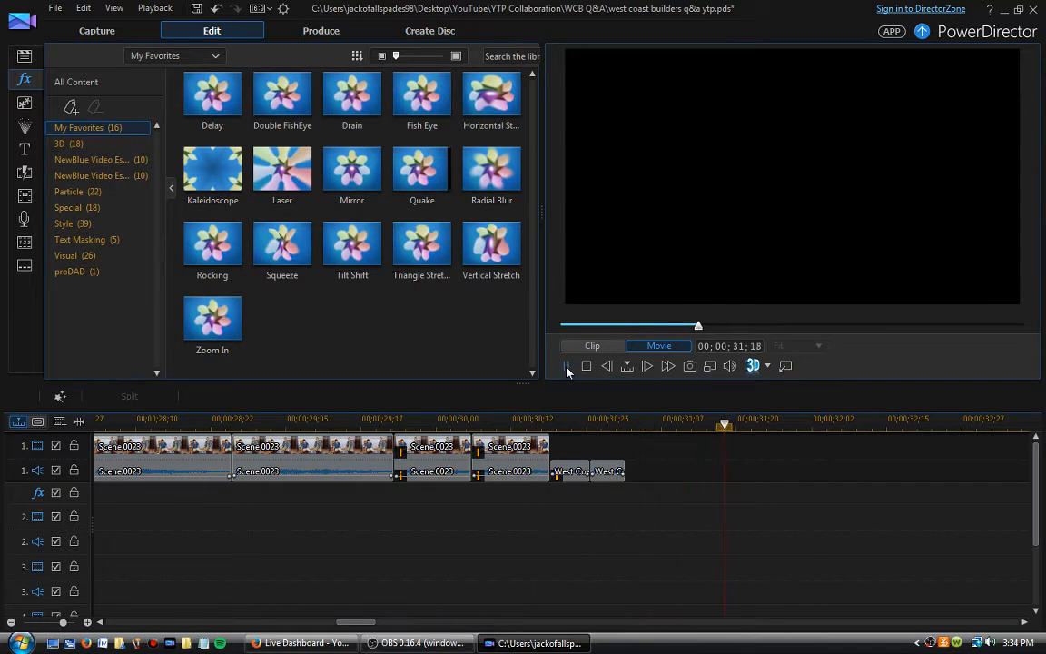
pyautogui.click(566, 366)
# Duplicate the two West Coast audio clips and place the copies directly after the originals on audio track 1
pyautogui.moveTo(612, 497); pyautogui.dragTo(558, 459)
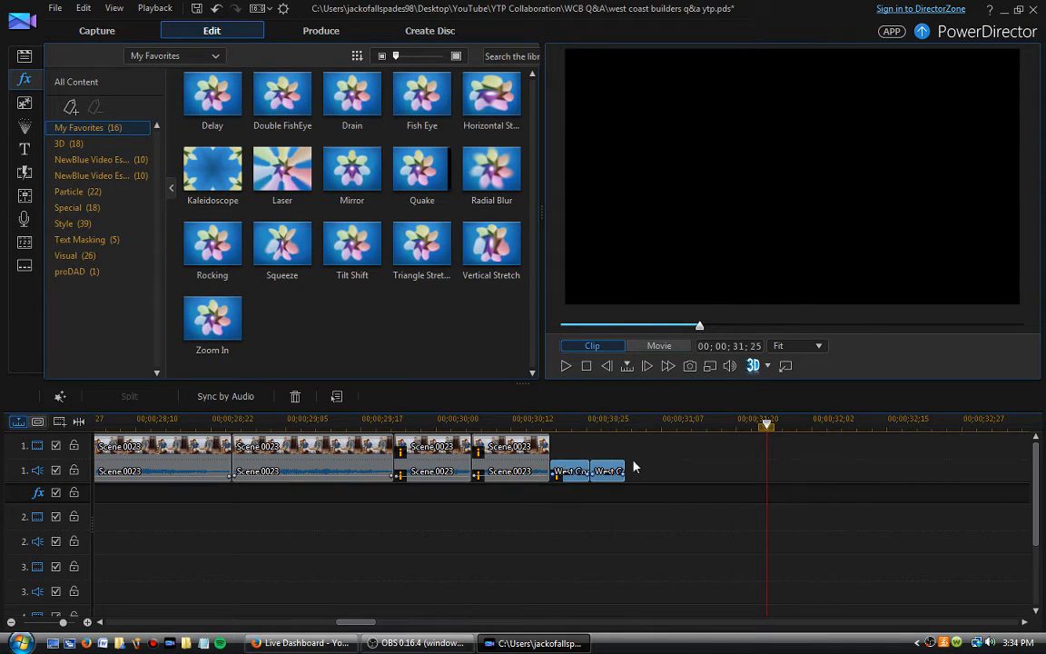
pyautogui.click(641, 422)
pyautogui.hotkey('ctrl', 'v')
pyautogui.moveTo(676, 471); pyautogui.dragTo(654, 473)
# Play the movie from the first West Coast audio clip to hear the four audio snippets in sequence
pyautogui.click(588, 471)
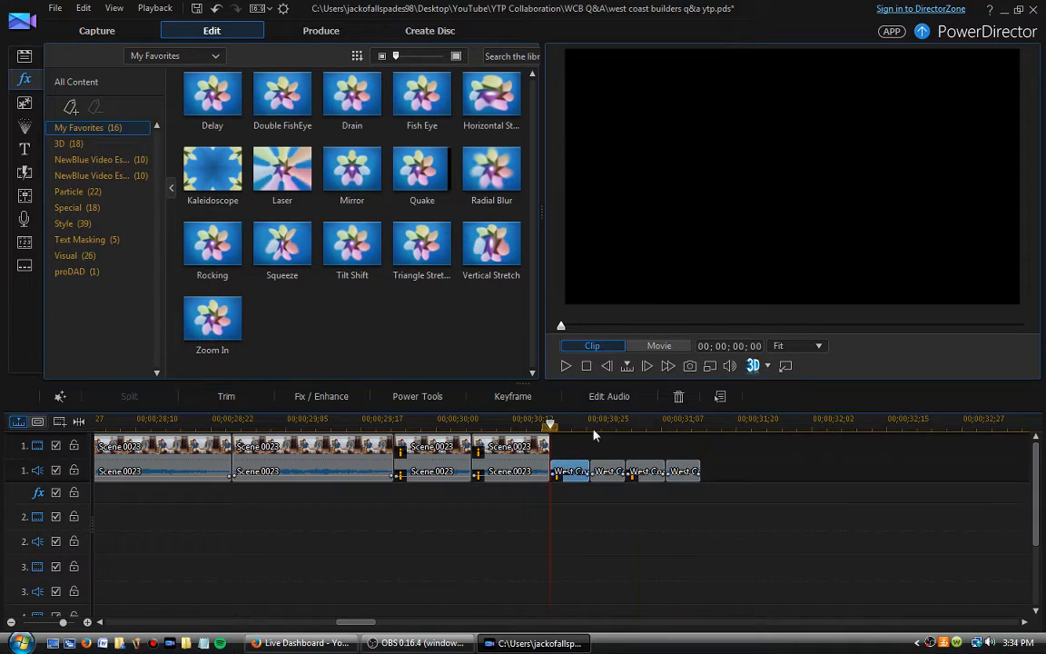
pyautogui.click(565, 366)
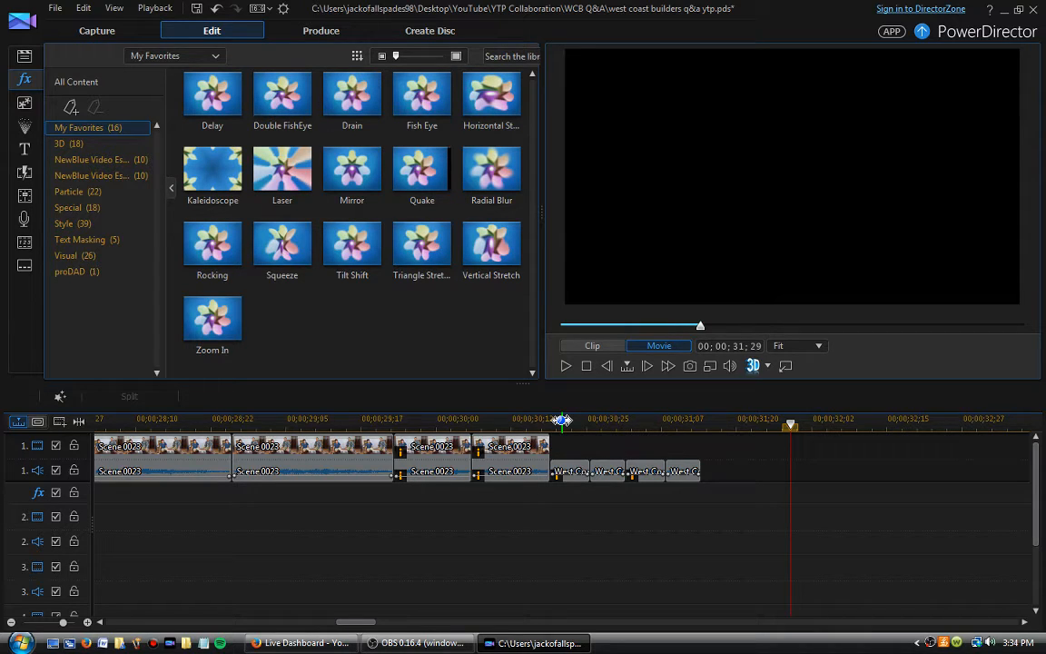
pyautogui.click(570, 472)
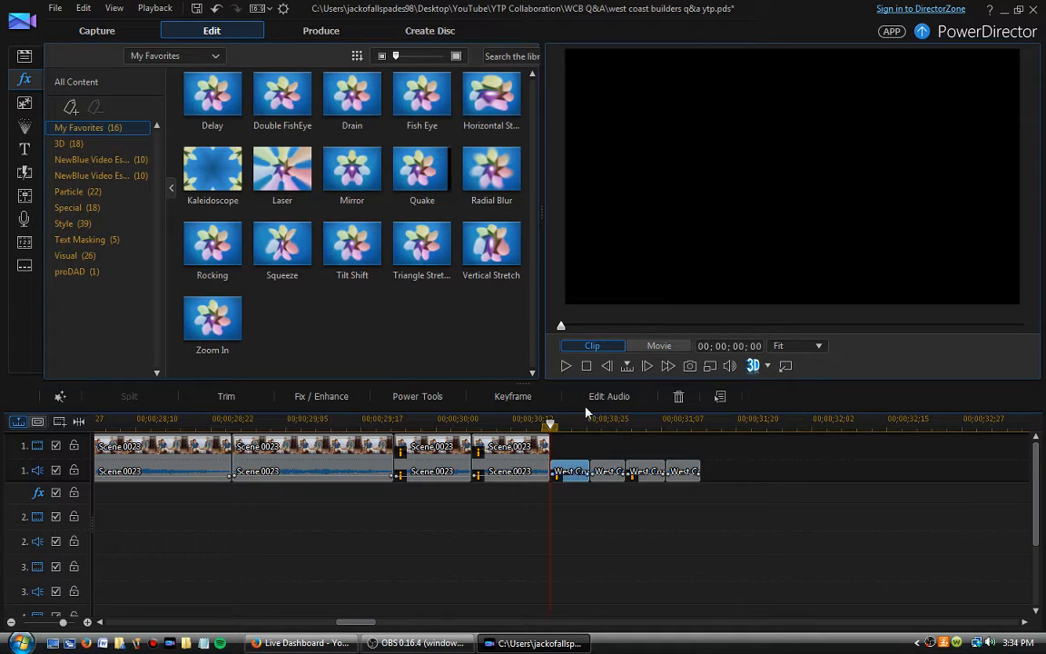
pyautogui.click(659, 346)
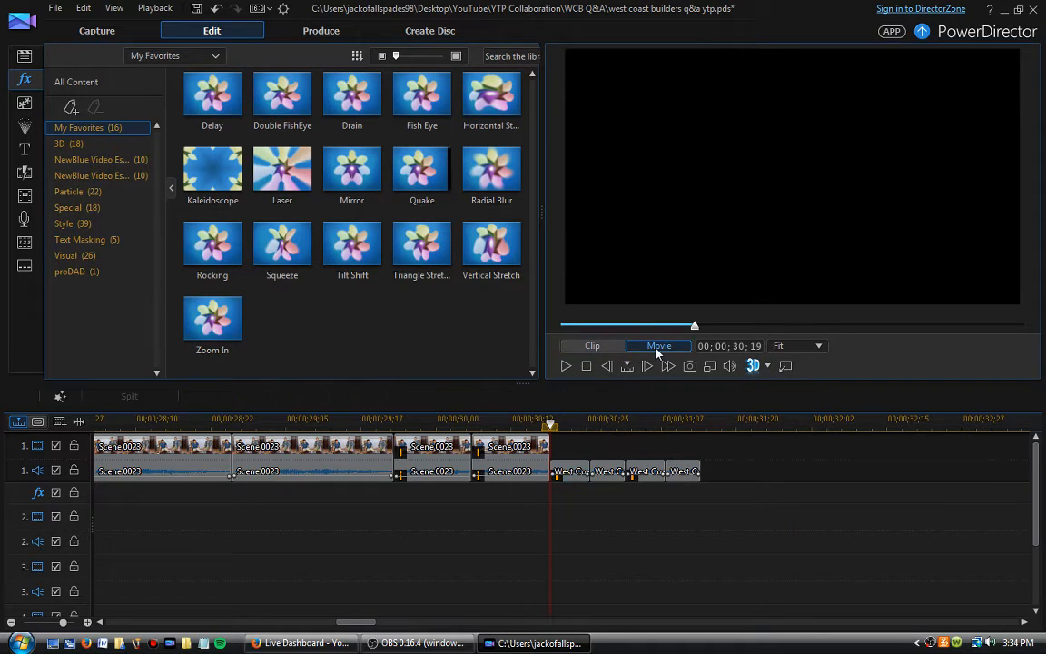
pyautogui.click(566, 366)
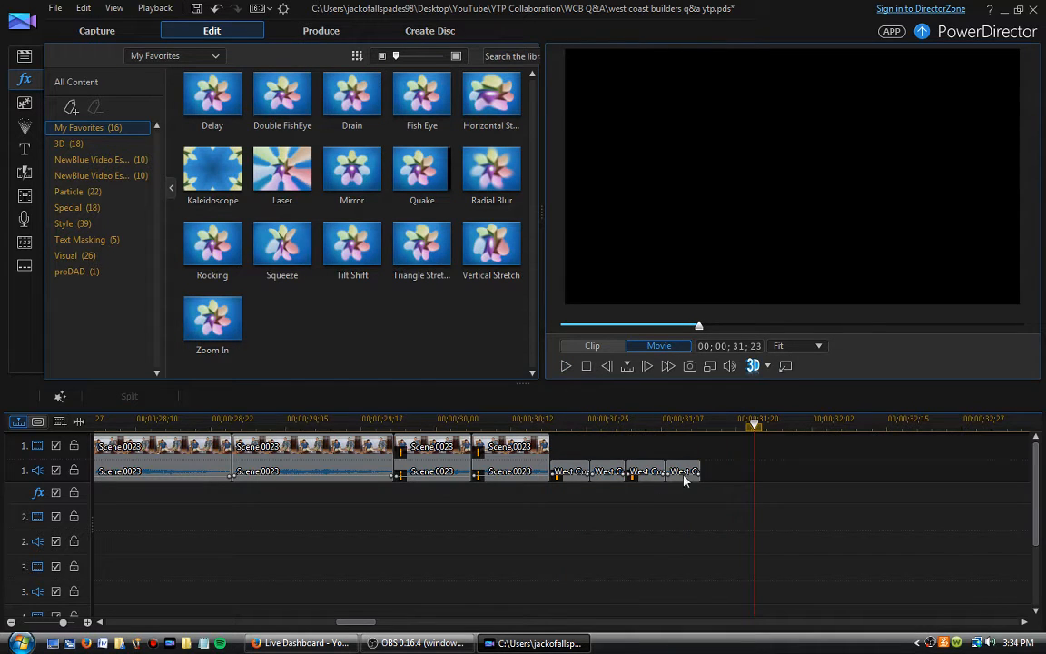
# Duplicate all four West Coast audio clips and place the copies directly after the fourth clip
pyautogui.moveTo(710, 486); pyautogui.dragTo(573, 459)
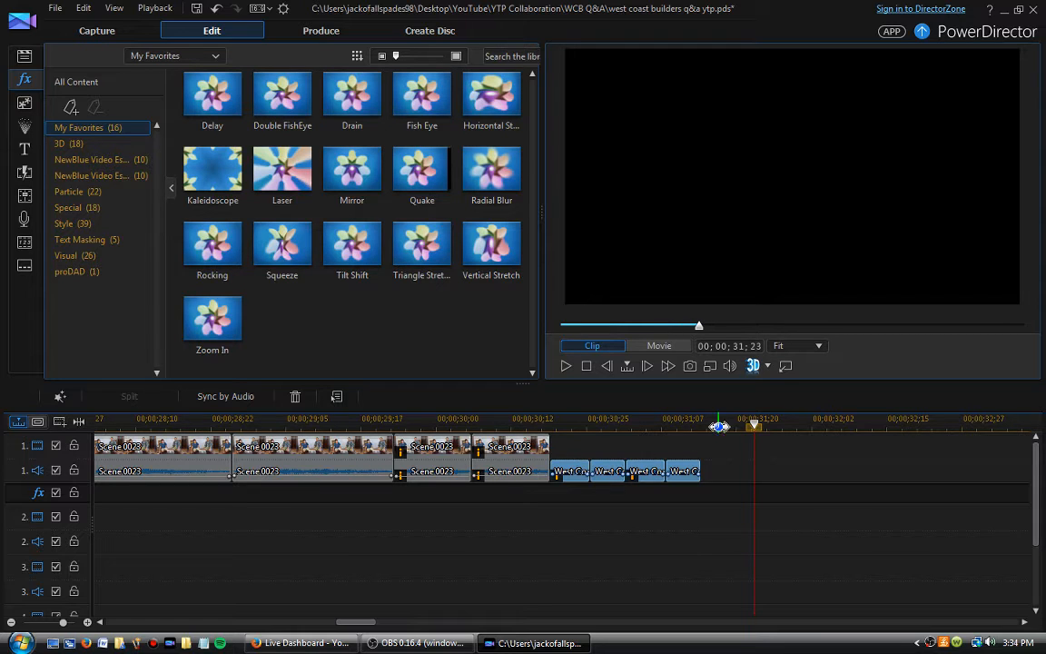
pyautogui.moveTo(752, 423); pyautogui.dragTo(726, 427)
pyautogui.hotkey('ctrl', 'v')
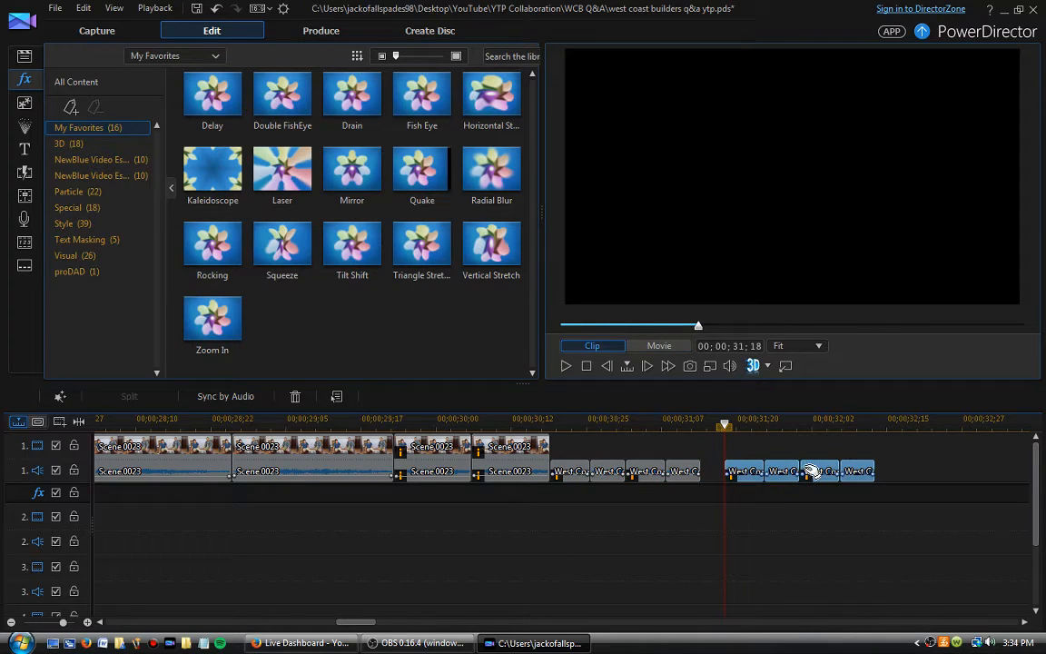
pyautogui.moveTo(806, 472); pyautogui.dragTo(785, 472)
pyautogui.click(739, 532)
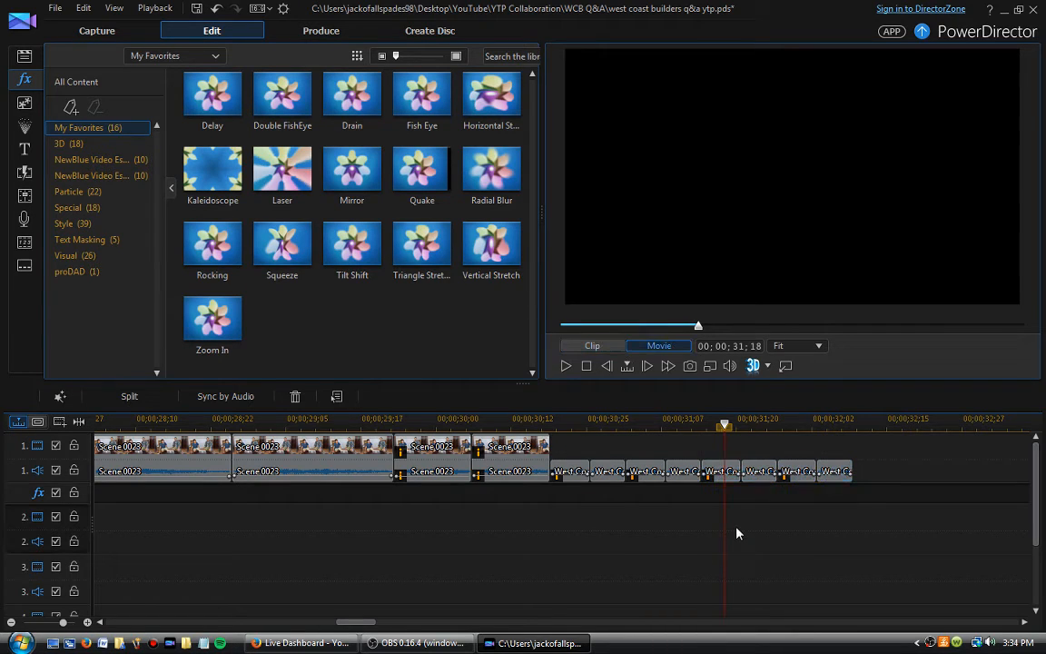
# Play the movie from the first West Coast audio clip to hear all eight audio snippets
pyautogui.click(562, 473)
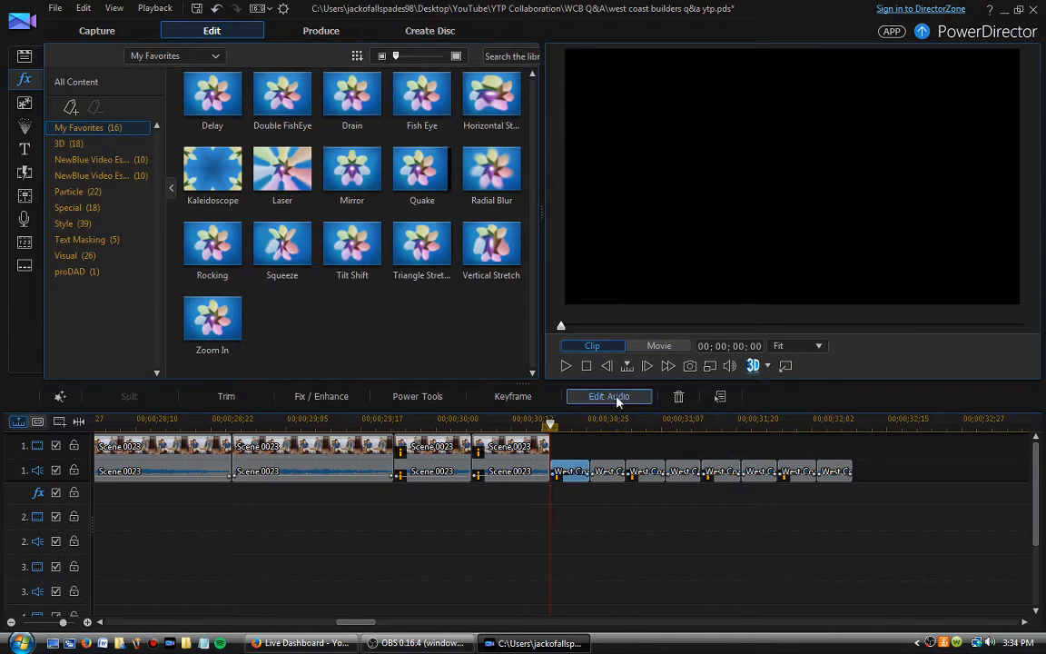
pyautogui.click(657, 345)
pyautogui.click(566, 366)
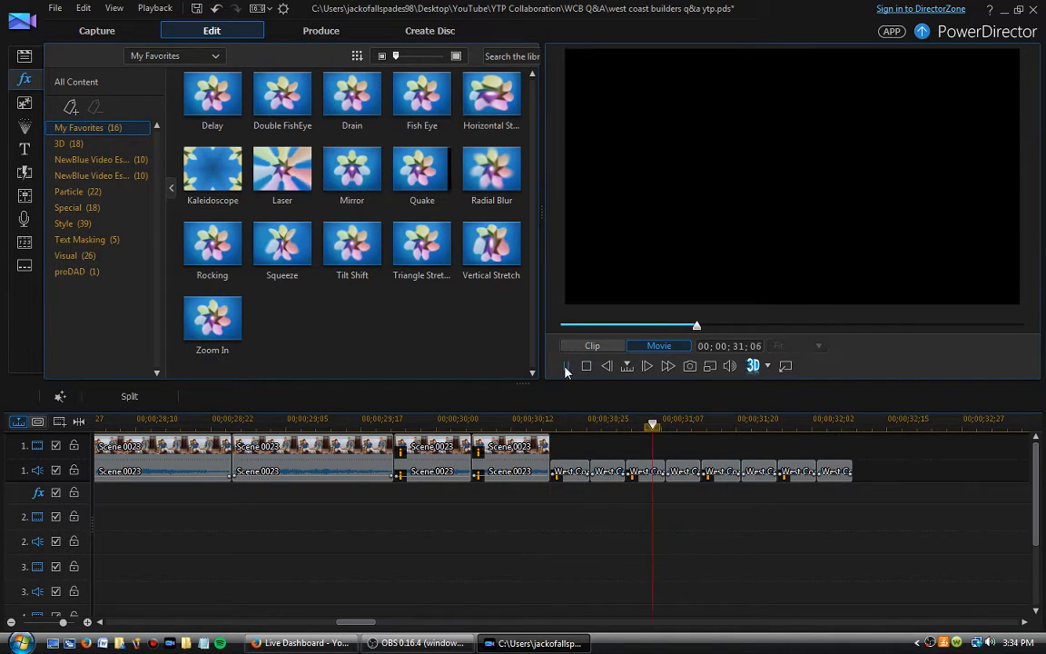
pyautogui.click(565, 366)
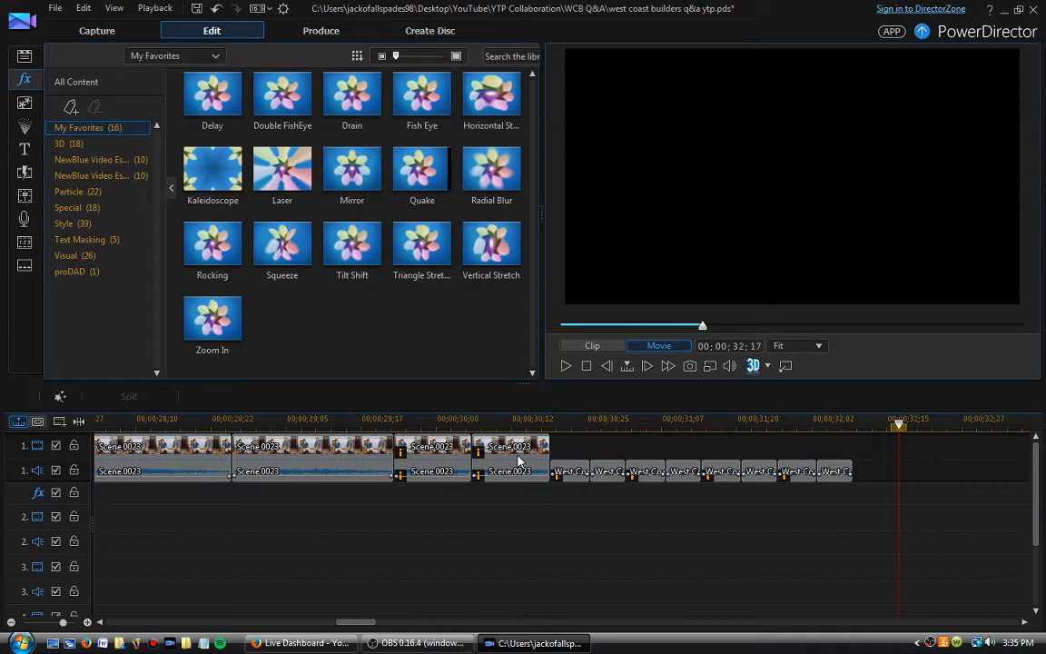
# Copy the first visible Scene 0023 clip onto track 2 at 00;00;30;19 and trim it to about the first West Coast audio clip's length
pyautogui.hscroll(-2, 365, 610)
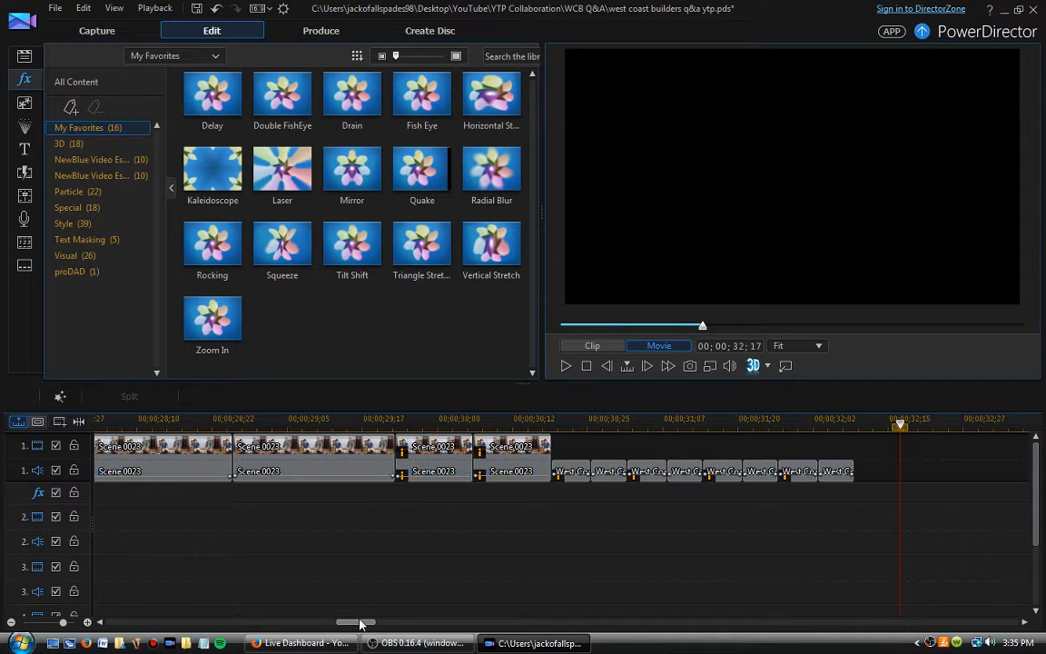
pyautogui.click(218, 465)
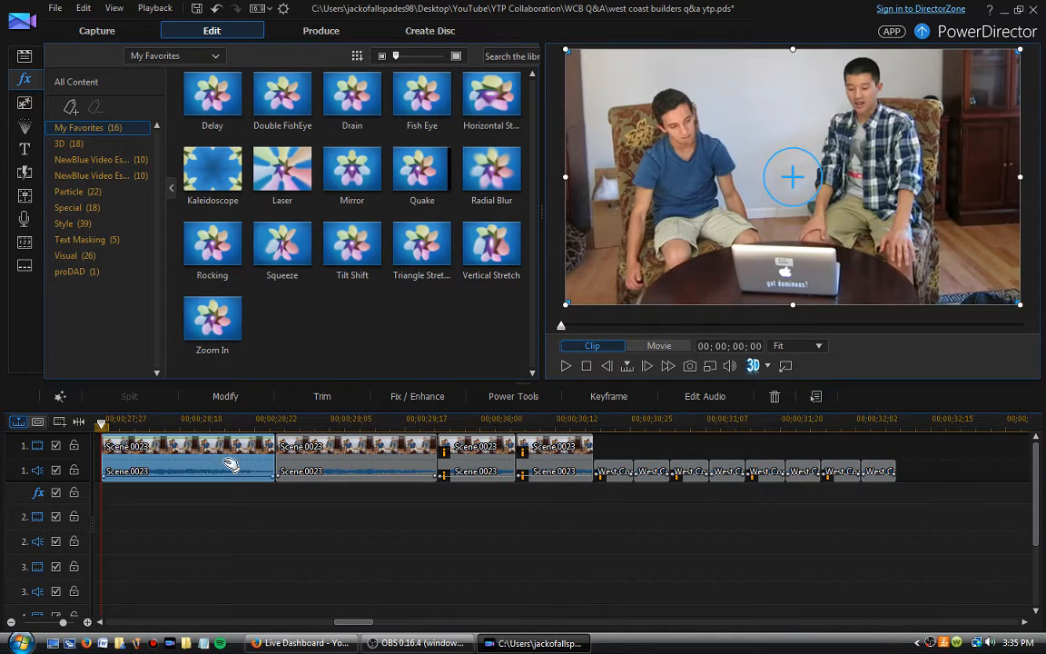
pyautogui.click(593, 426)
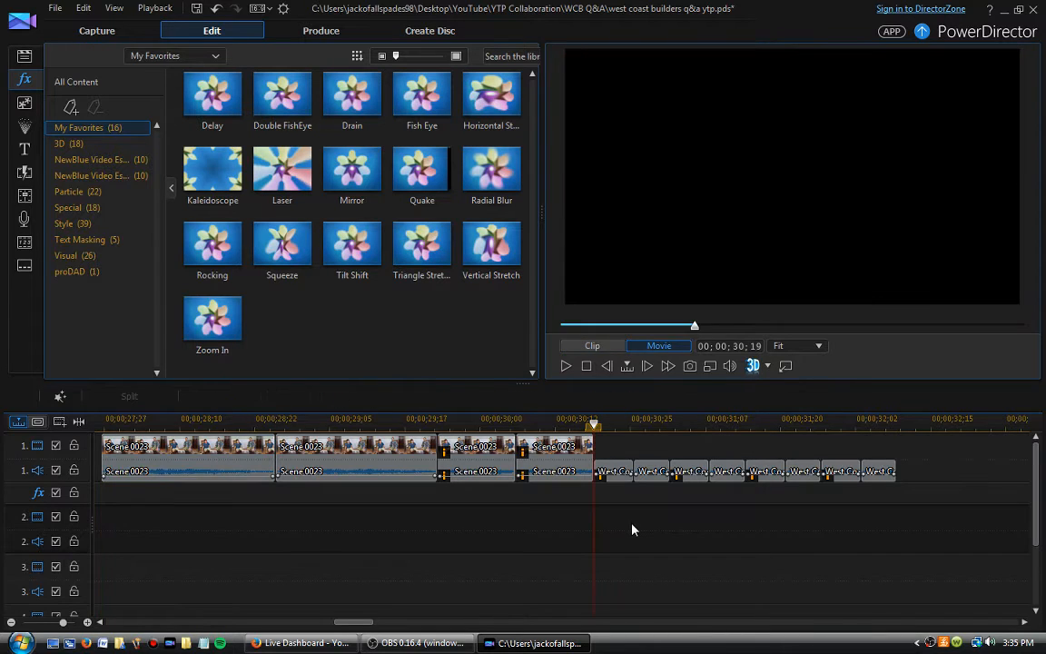
pyautogui.hotkey('ctrl', 'v')
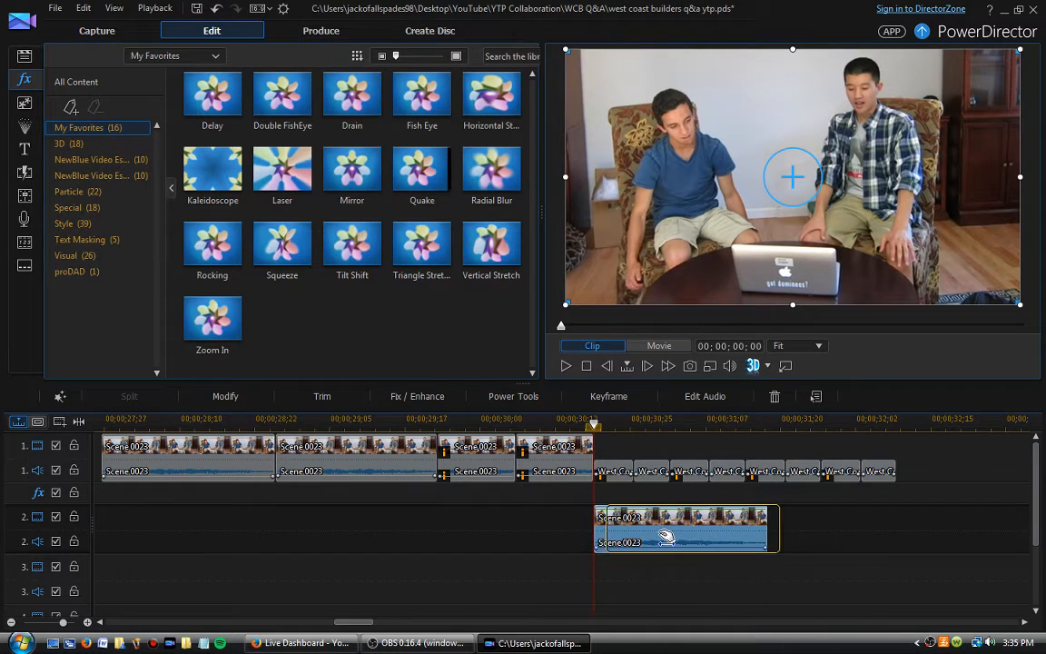
pyautogui.moveTo(766, 524); pyautogui.dragTo(621, 542)
# Remove the trimmed Scene 0023 copy's audio and move its video to track 1 above the first West Coast audio clip
pyautogui.rightClick(607, 534)
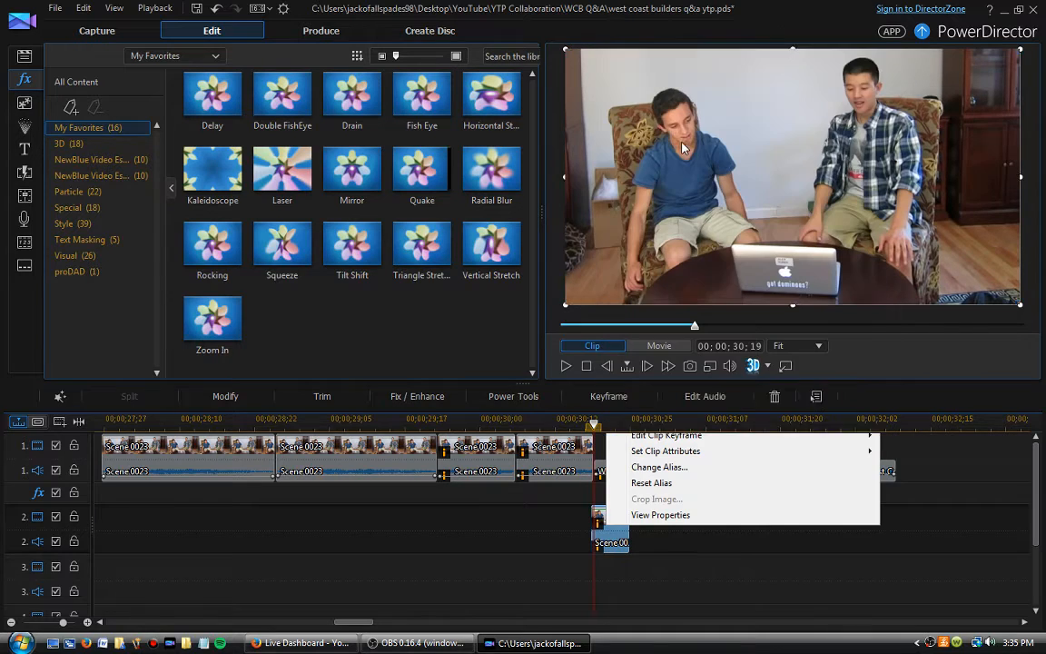
pyautogui.click(614, 543)
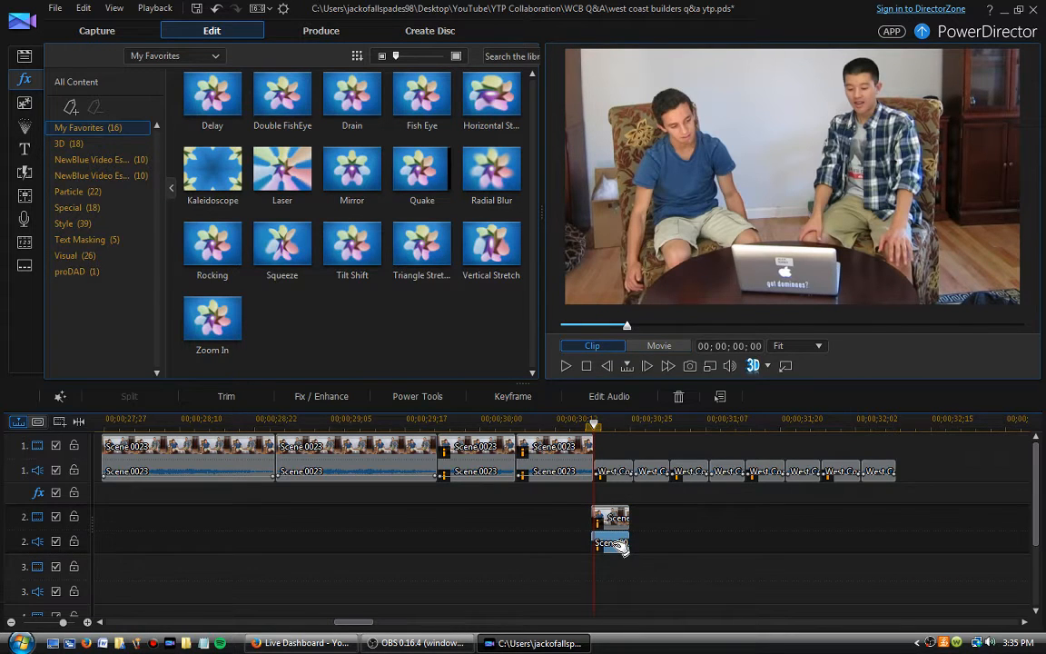
pyautogui.moveTo(621, 545); pyautogui.dragTo(623, 449)
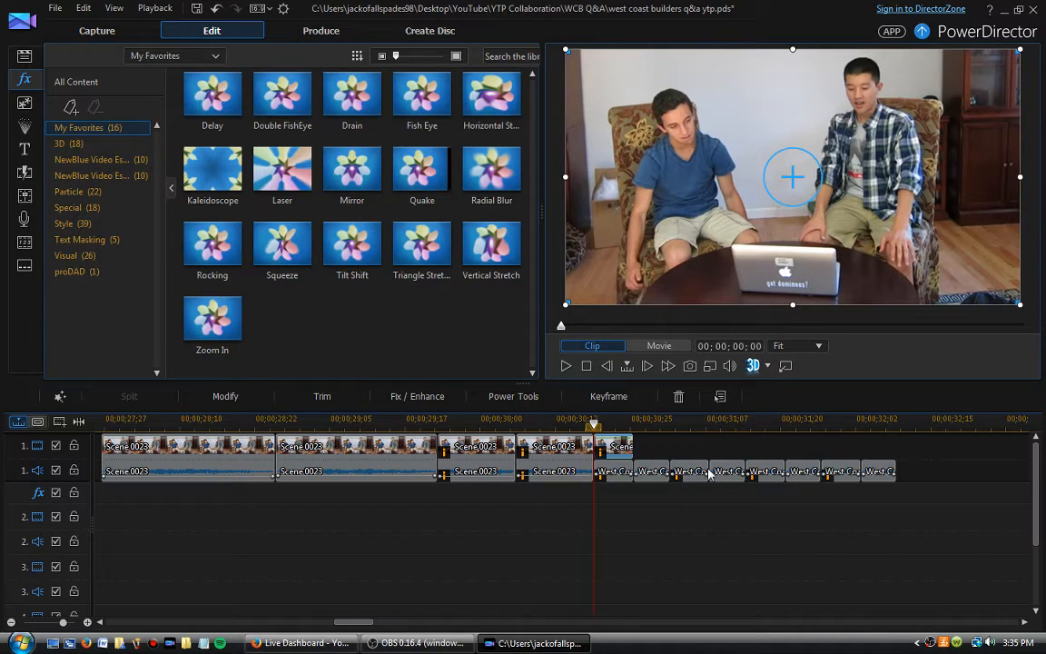
# Copy the short Scene 0023 video and paste it onto track 2 at 00;00;31;02, below the third West Coast audio clip
pyautogui.moveTo(710, 473); pyautogui.dragTo(673, 437)
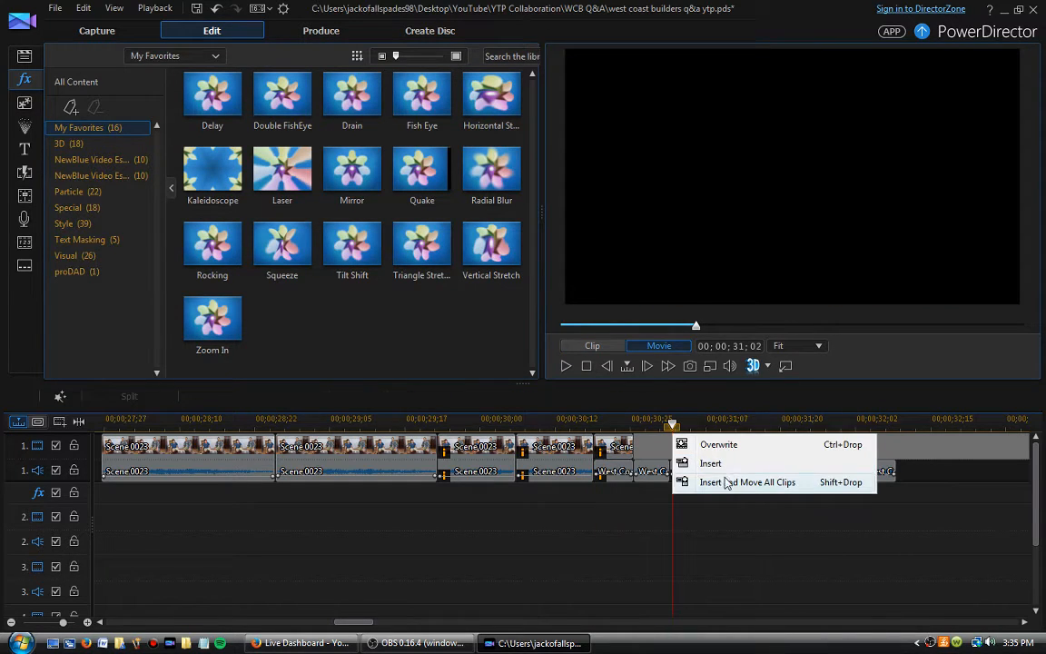
pyautogui.click(716, 516)
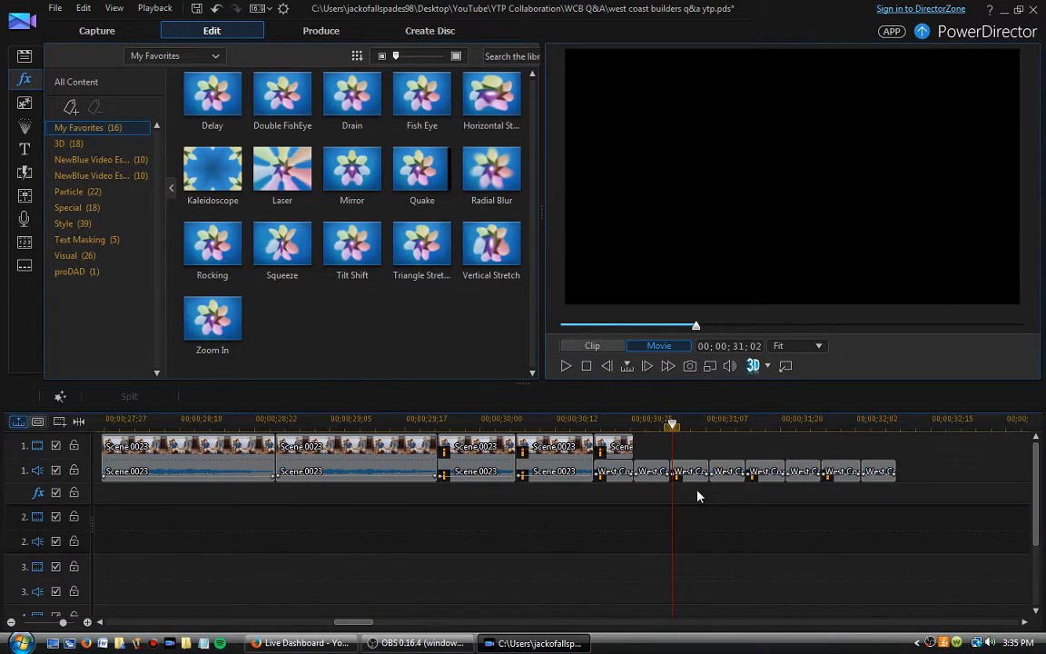
pyautogui.click(616, 447)
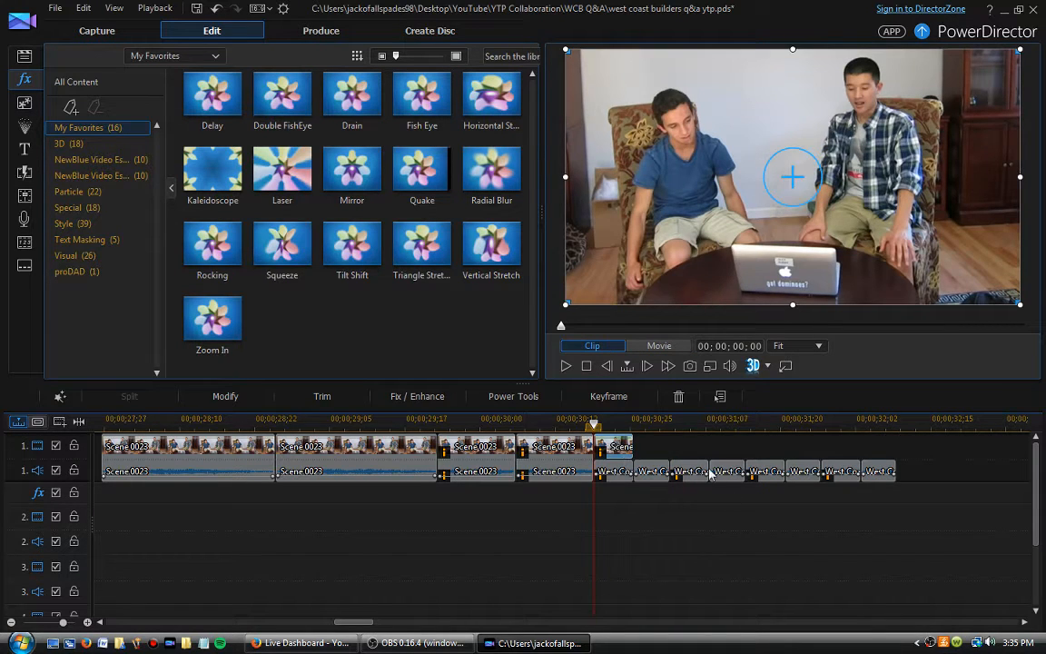
pyautogui.click(674, 471)
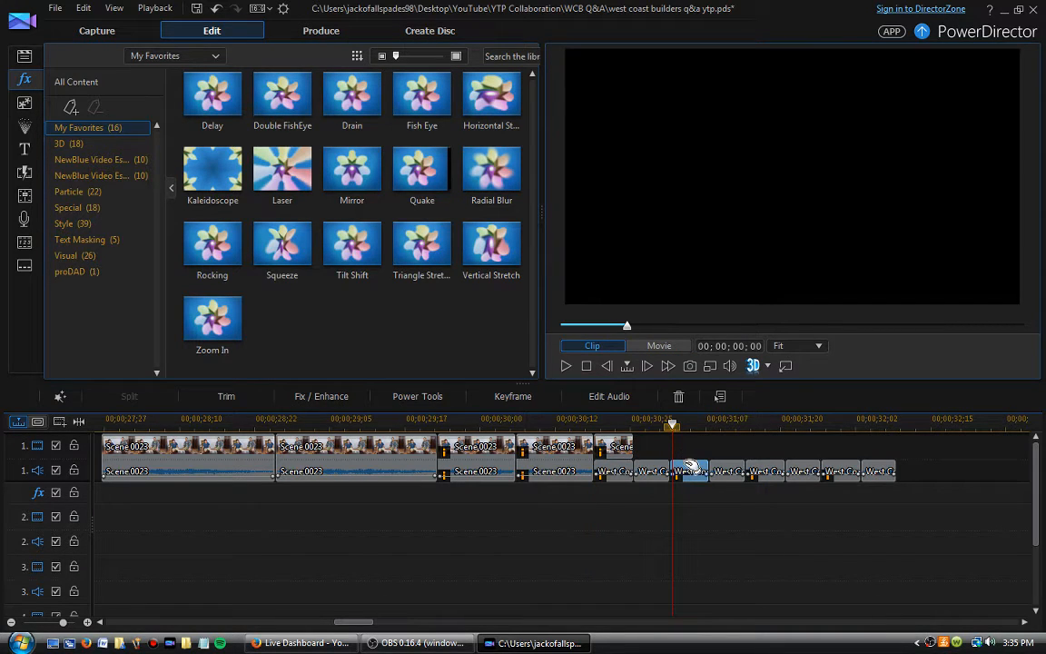
pyautogui.moveTo(417, 425); pyautogui.dragTo(957, 450)
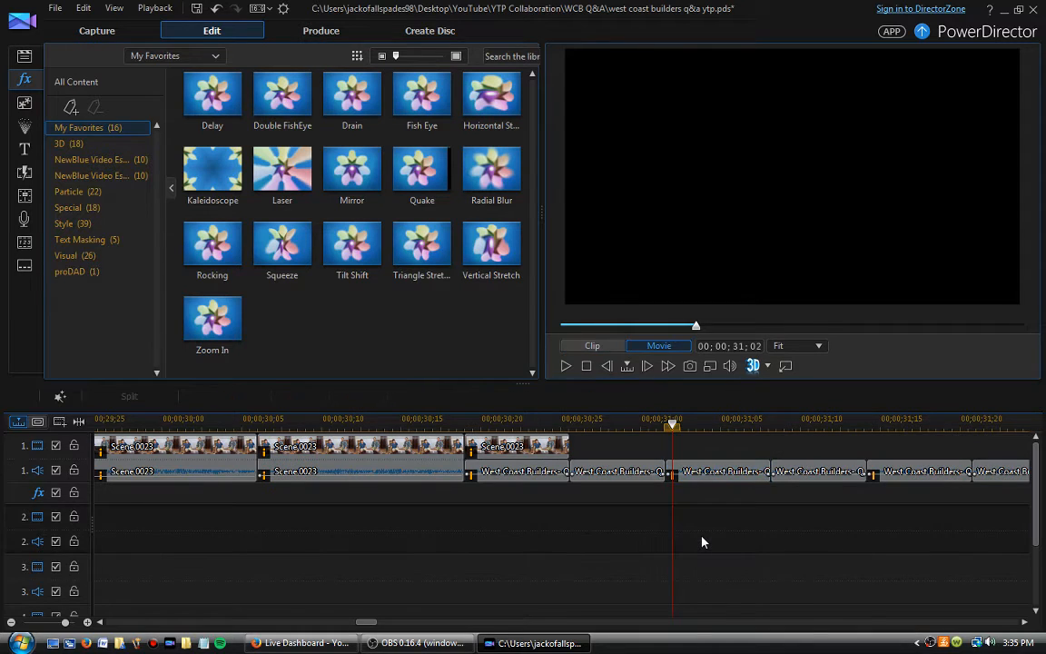
pyautogui.hotkey('ctrl', 'v')
pyautogui.click(731, 519)
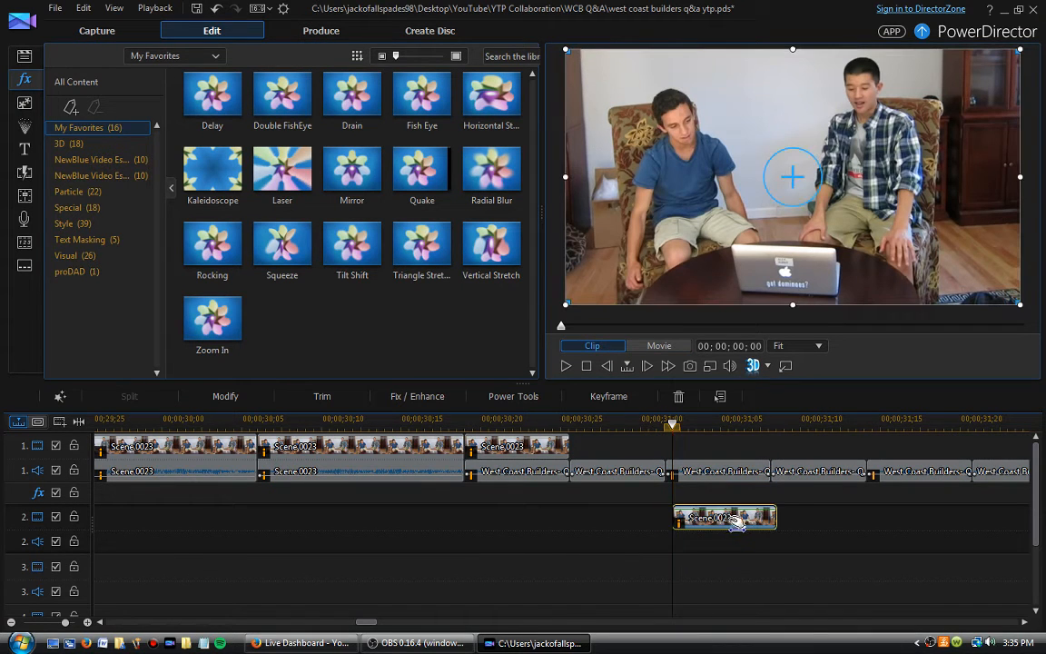
pyautogui.moveTo(733, 520); pyautogui.dragTo(703, 523)
# Move the pasted Scene 0023 video up to track 1 above the third West Coast audio clip
pyautogui.scroll(-1, 629, 539)
pyautogui.click(717, 471)
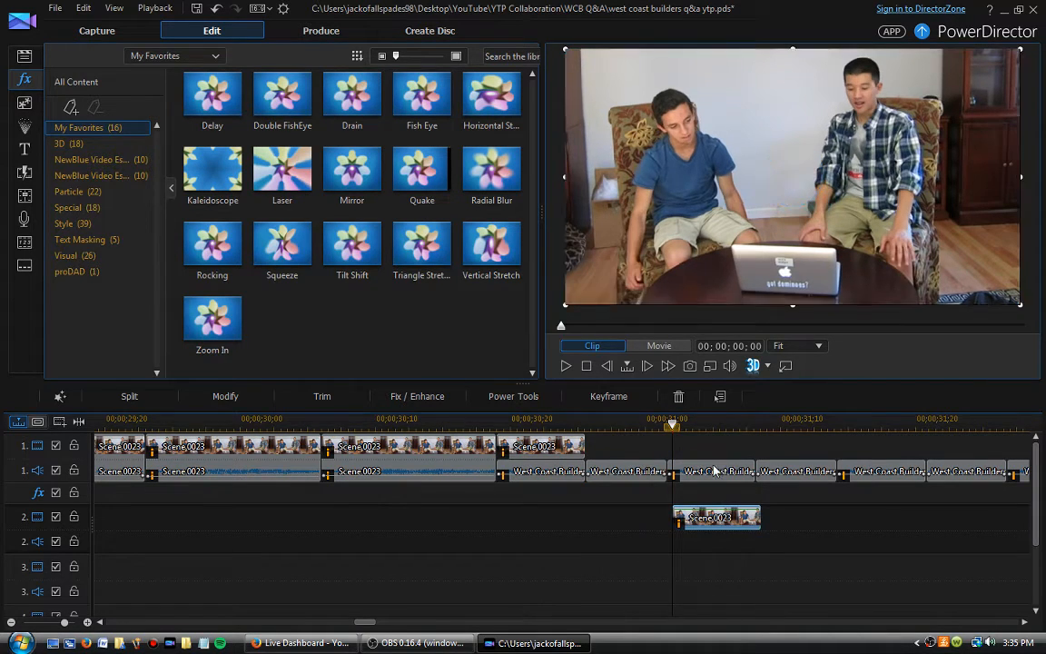
pyautogui.press(',')
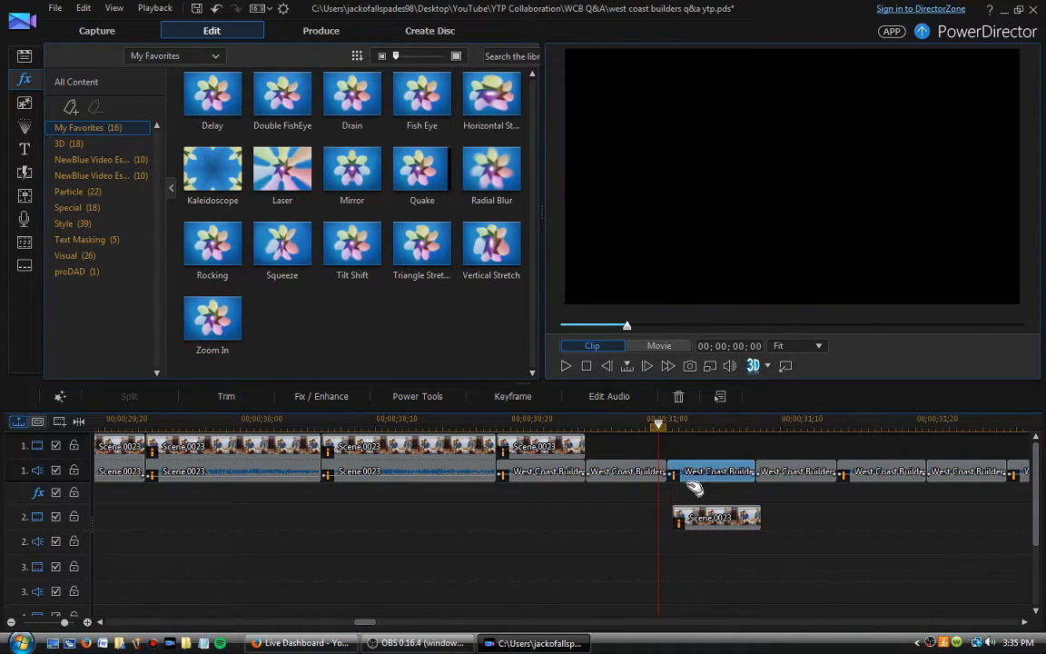
pyautogui.moveTo(702, 523); pyautogui.dragTo(681, 461)
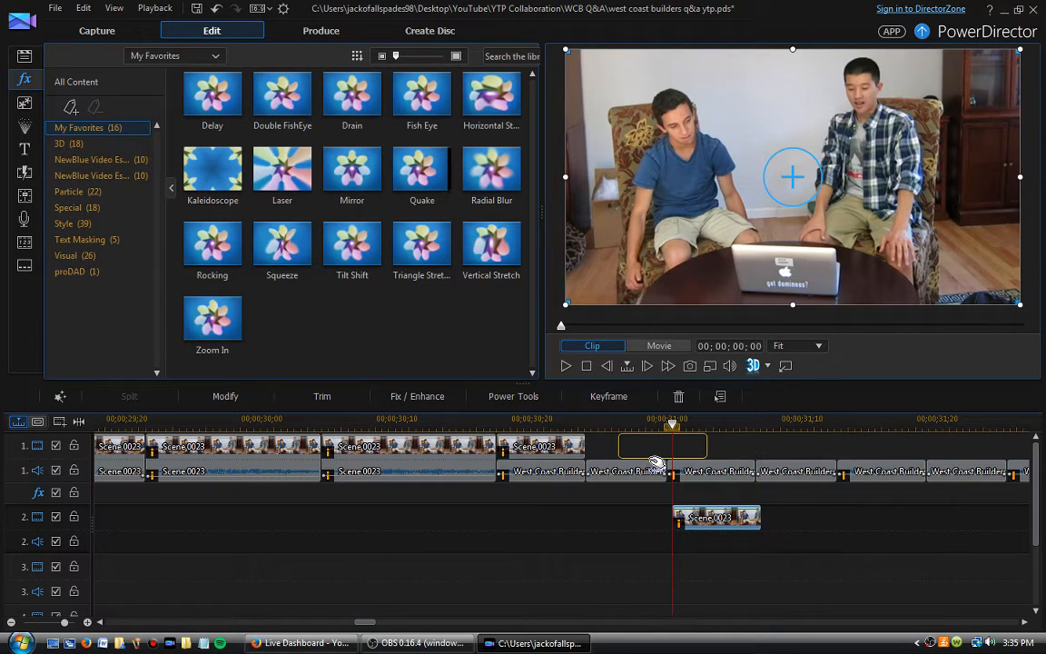
pyautogui.hotkey('ctrl', 's')
pyautogui.press('-')
pyautogui.press('-')
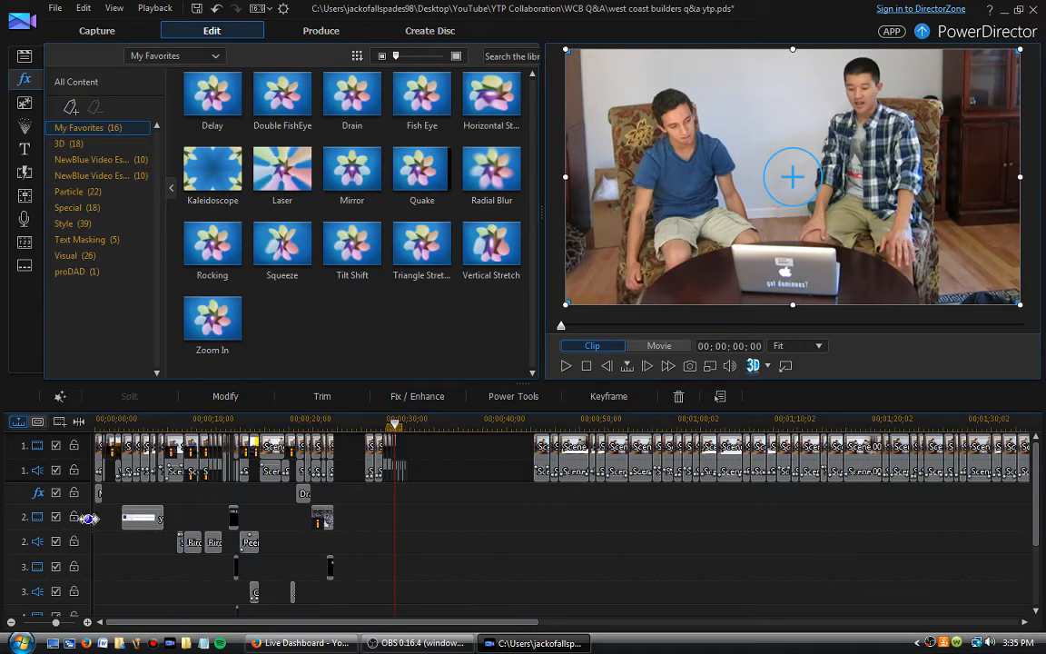
pyautogui.press('+')
pyautogui.press('+')
pyautogui.press('+')
pyautogui.press('+')
pyautogui.press('+')
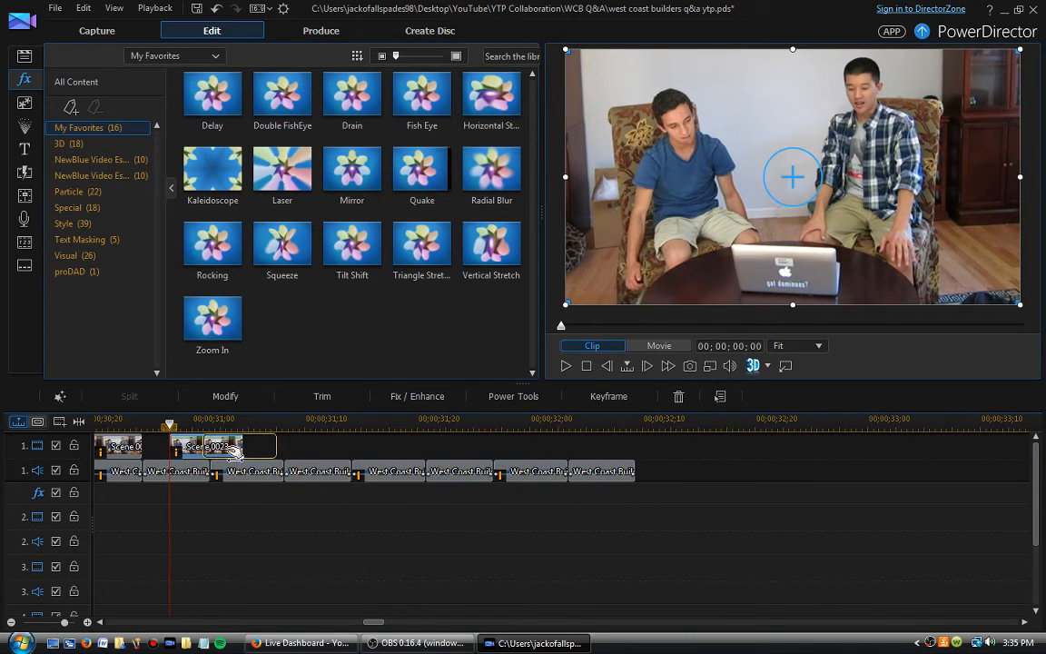
pyautogui.moveTo(241, 455); pyautogui.dragTo(241, 455)
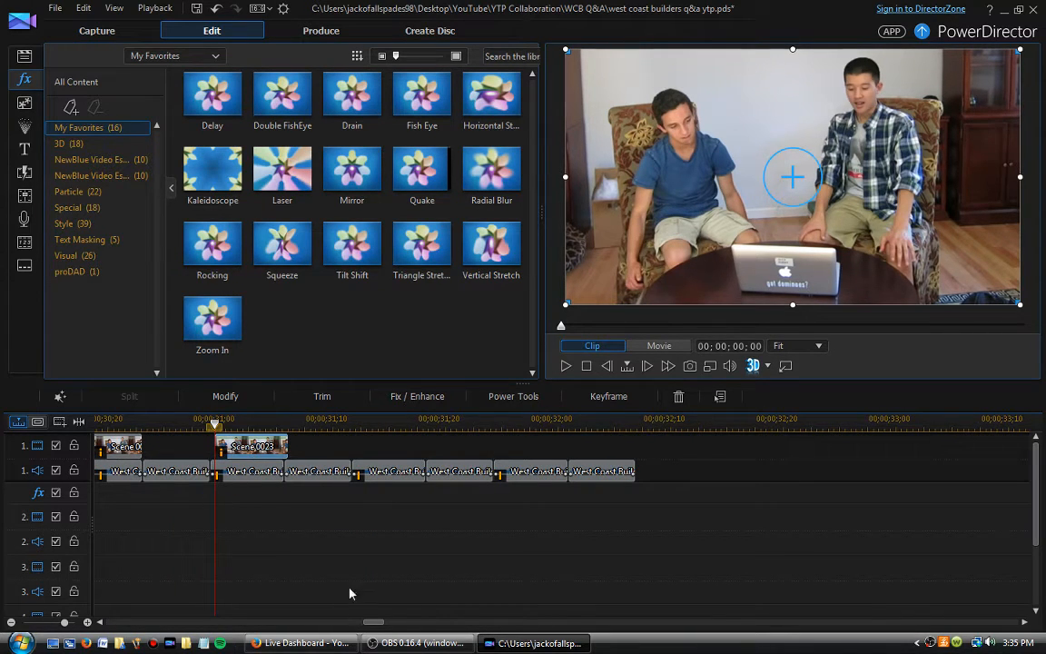
# Align the Scene 0023 video above the third West Coast audio clip, shifting it slightly earlier and matching its end to the audio's end
pyautogui.moveTo(376, 627); pyautogui.dragTo(373, 628)
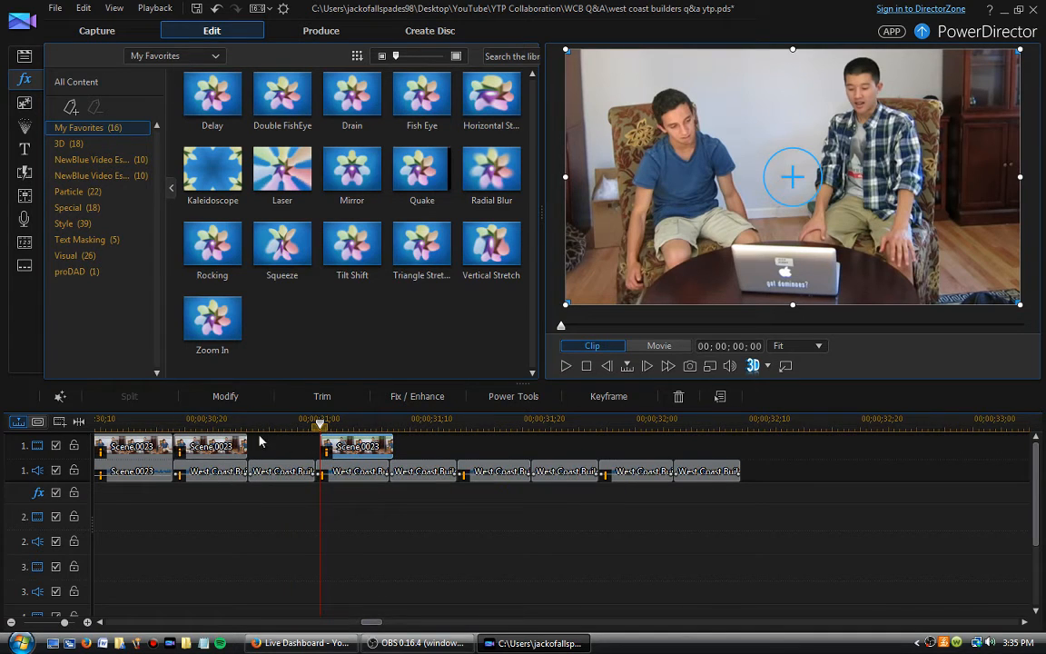
pyautogui.moveTo(345, 427); pyautogui.dragTo(372, 429)
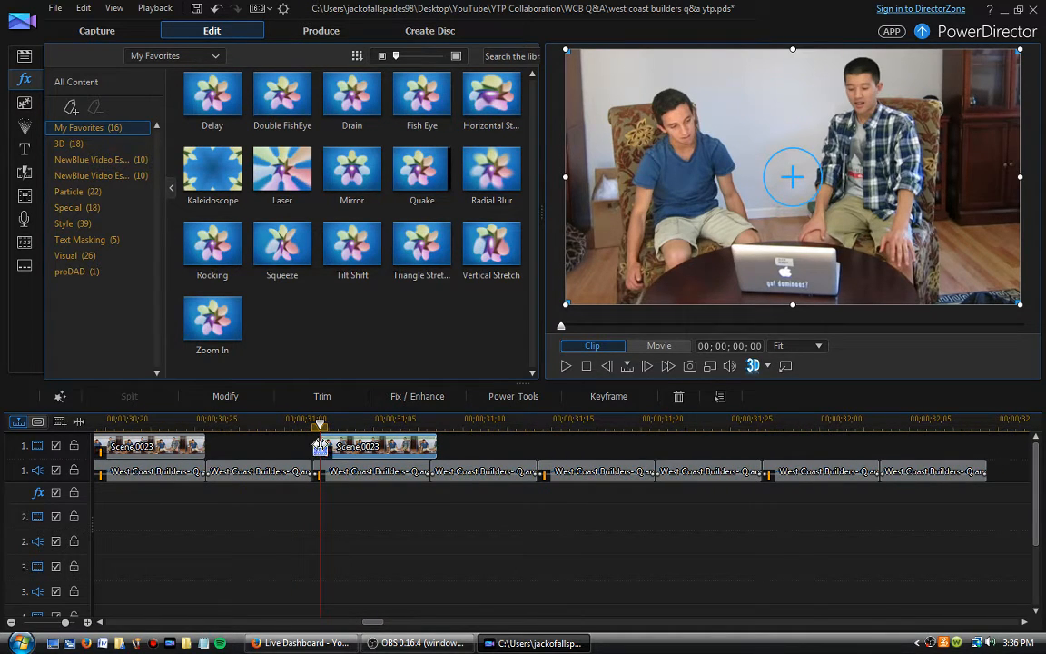
pyautogui.press('space')
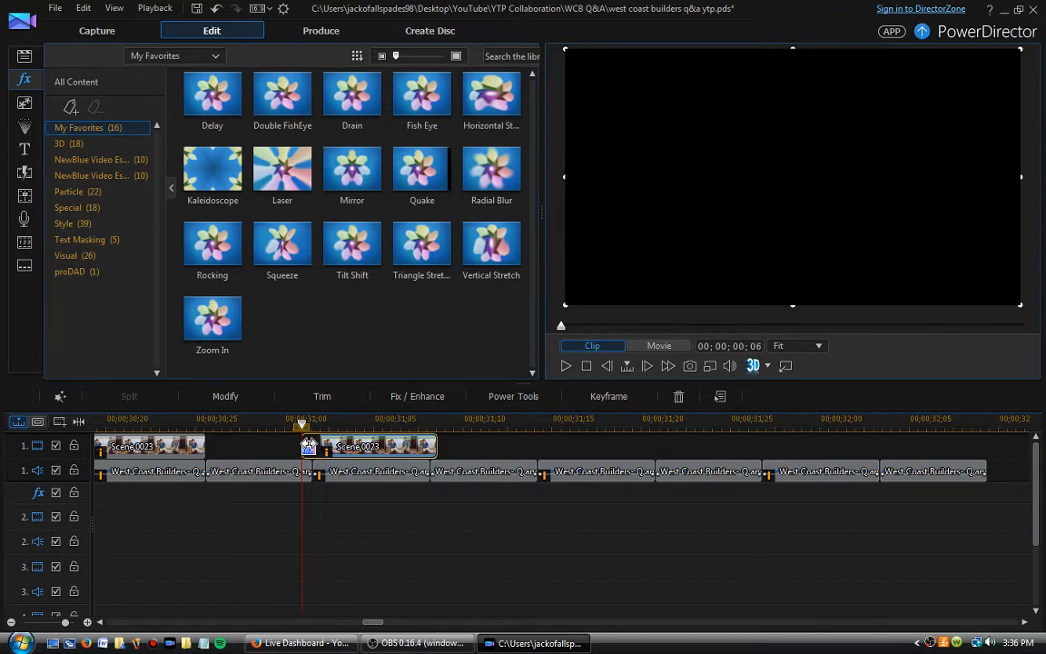
pyautogui.click(317, 444)
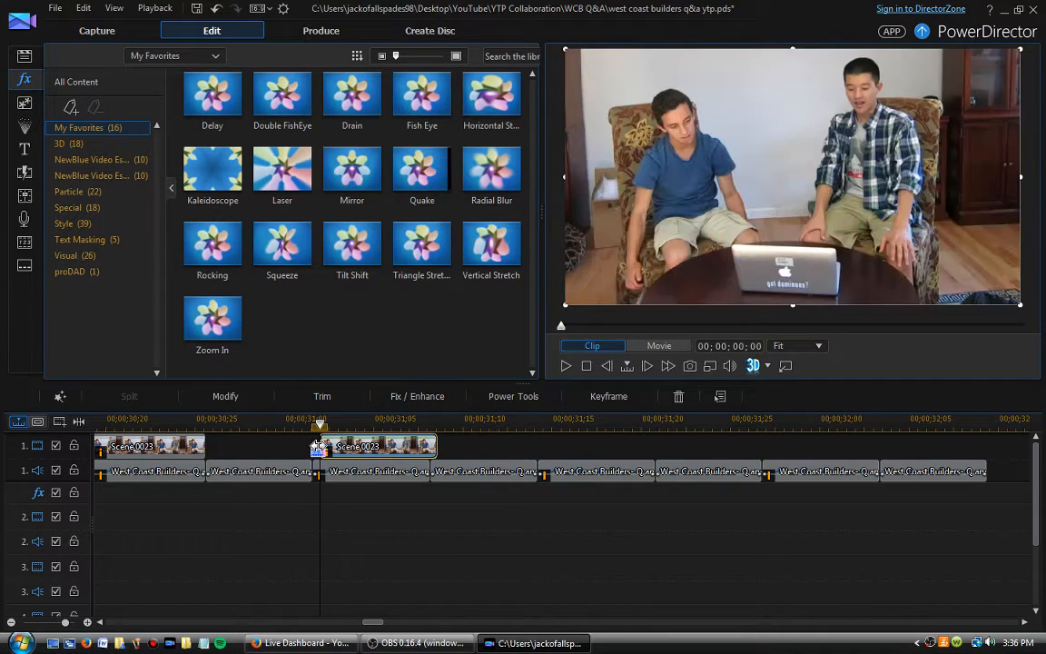
pyautogui.press('space')
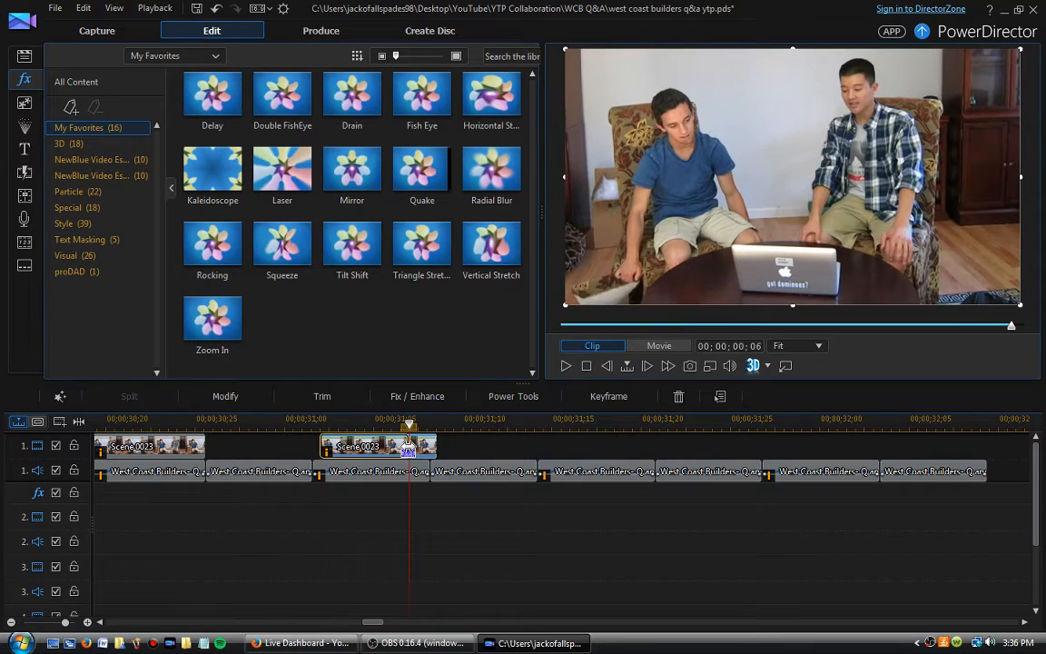
pyautogui.moveTo(433, 445); pyautogui.dragTo(429, 445)
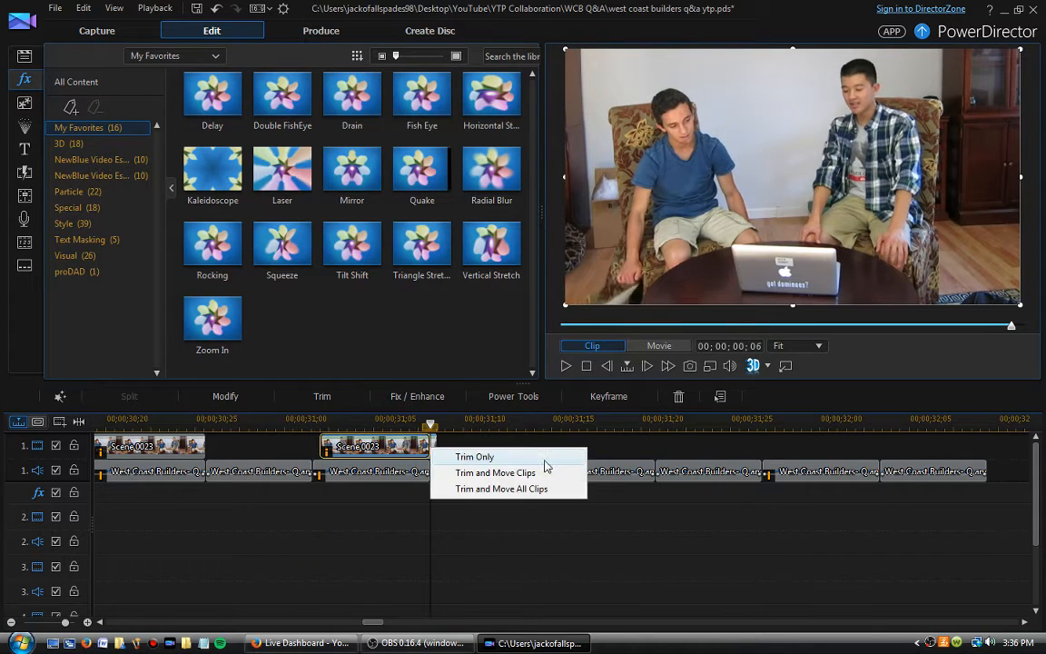
pyautogui.click(370, 458)
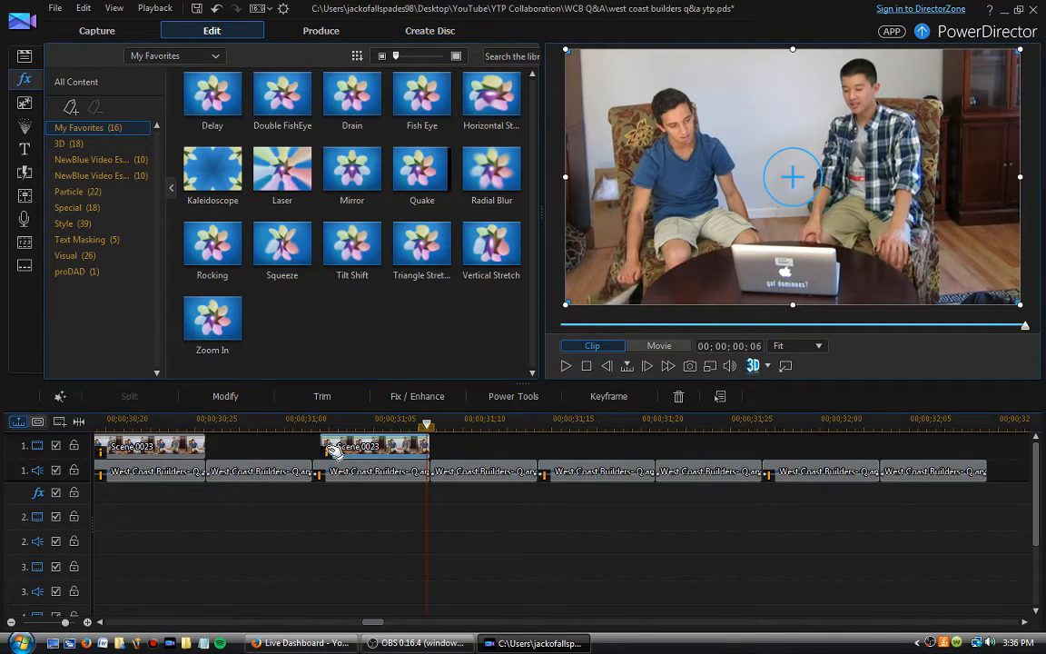
pyautogui.moveTo(316, 445); pyautogui.dragTo(351, 451)
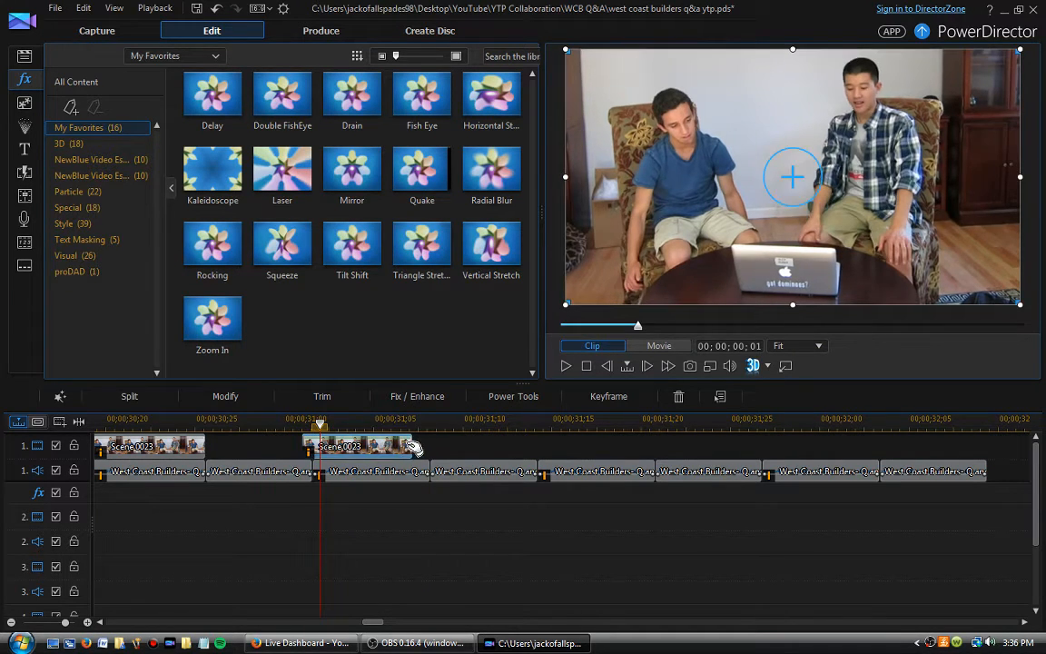
pyautogui.moveTo(416, 444); pyautogui.dragTo(423, 445)
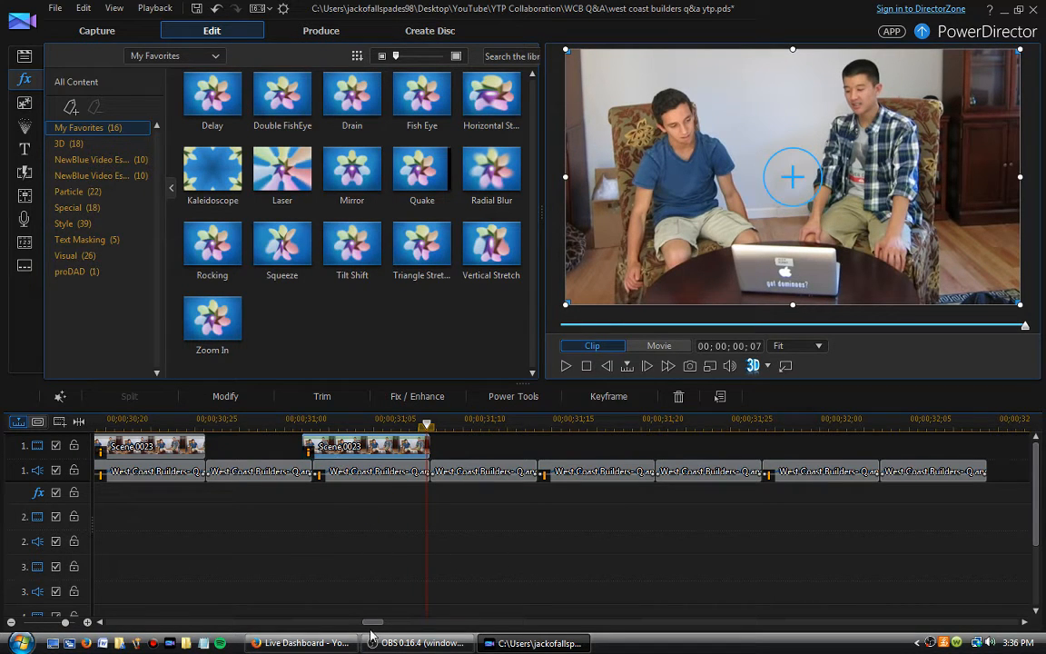
# Copy the longer Scene 0023 clip before the first West Coast audio clip onto track 2 and remove the copy's unlinked audio
pyautogui.moveTo(374, 623); pyautogui.dragTo(372, 624)
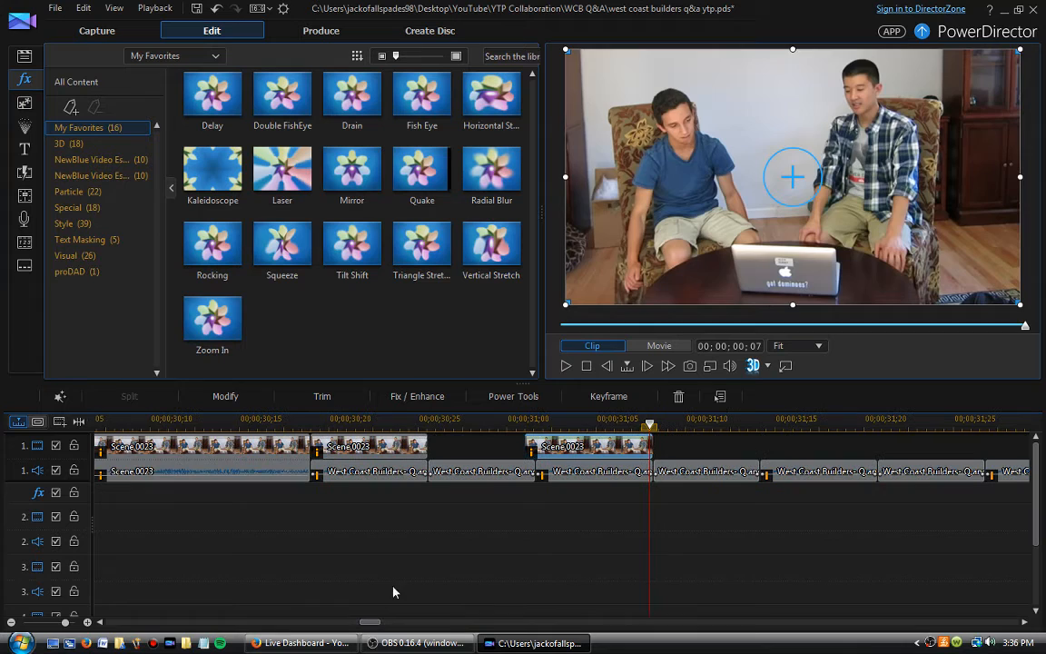
pyautogui.click(203, 460)
pyautogui.moveTo(382, 432); pyautogui.dragTo(399, 531)
pyautogui.rightClick(471, 531)
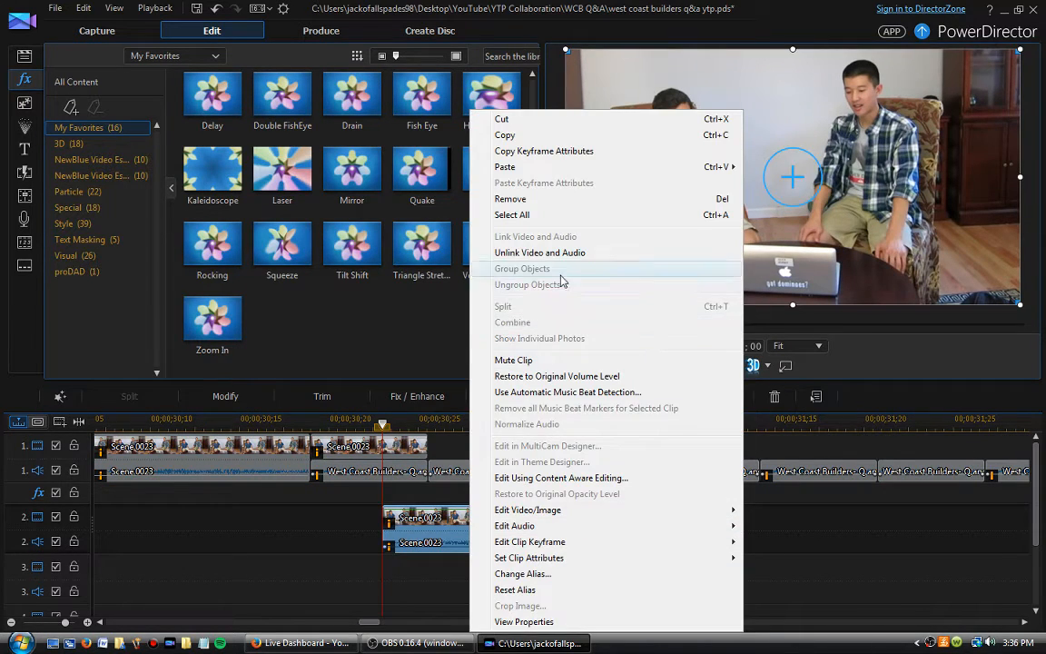
pyautogui.click(413, 483)
pyautogui.click(485, 545)
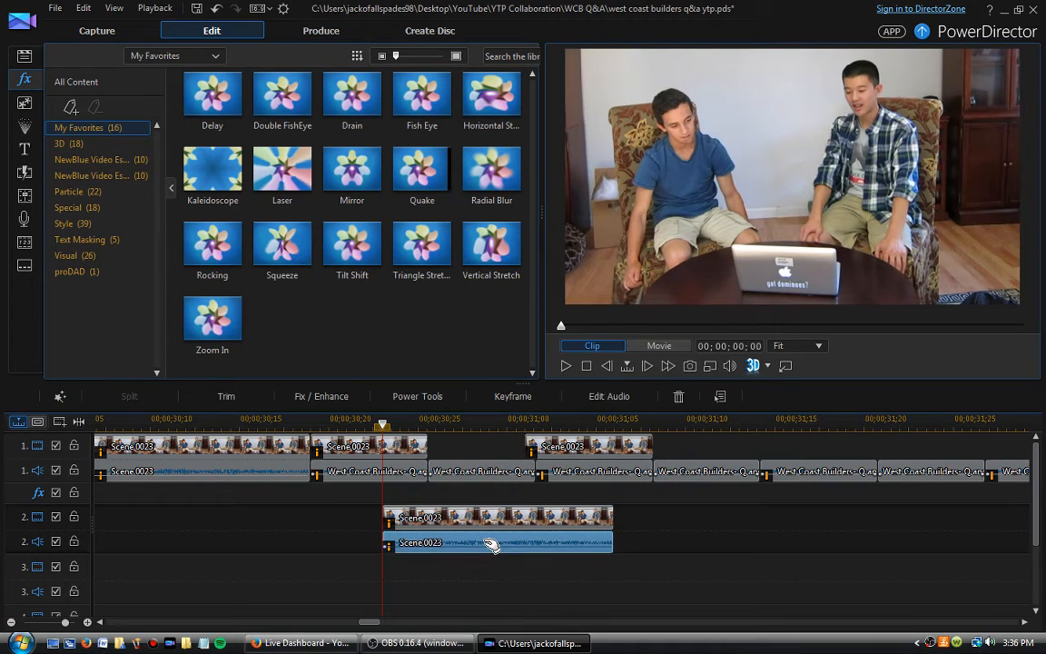
pyautogui.press('Delete')
# Insert the track 2 Scene 0023 video into the gap after the first short video on track 1 and move the following video against it
pyautogui.click(539, 454)
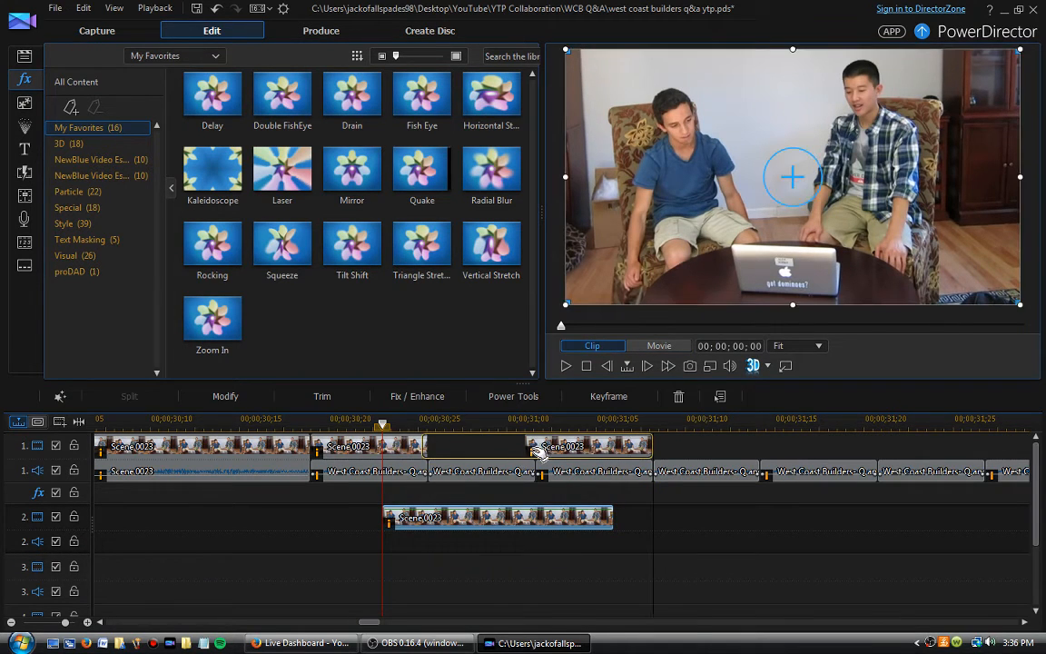
pyautogui.moveTo(539, 454)
pyautogui.mouseDown()
pyautogui.moveTo(770, 457)
pyautogui.moveTo(535, 463)
pyautogui.mouseUp()
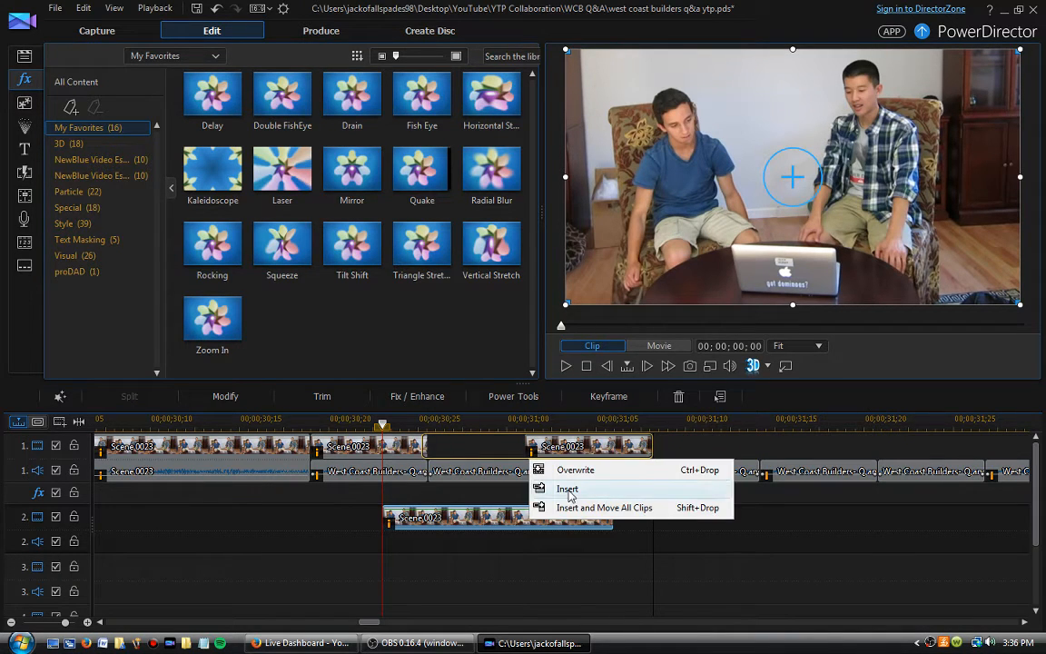
pyautogui.click(568, 490)
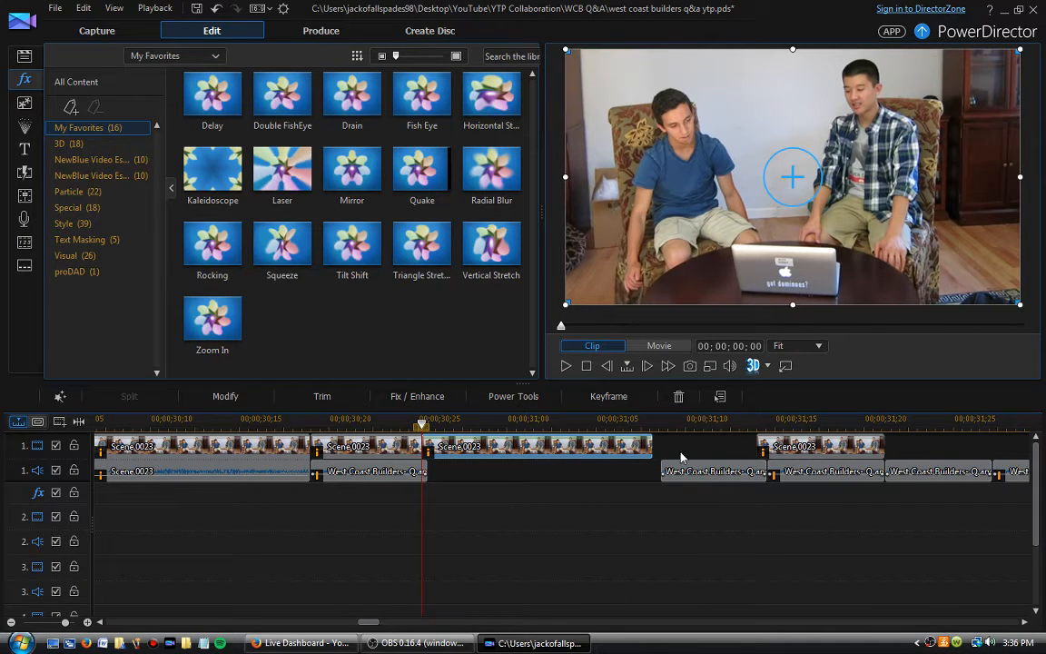
pyautogui.click(756, 454)
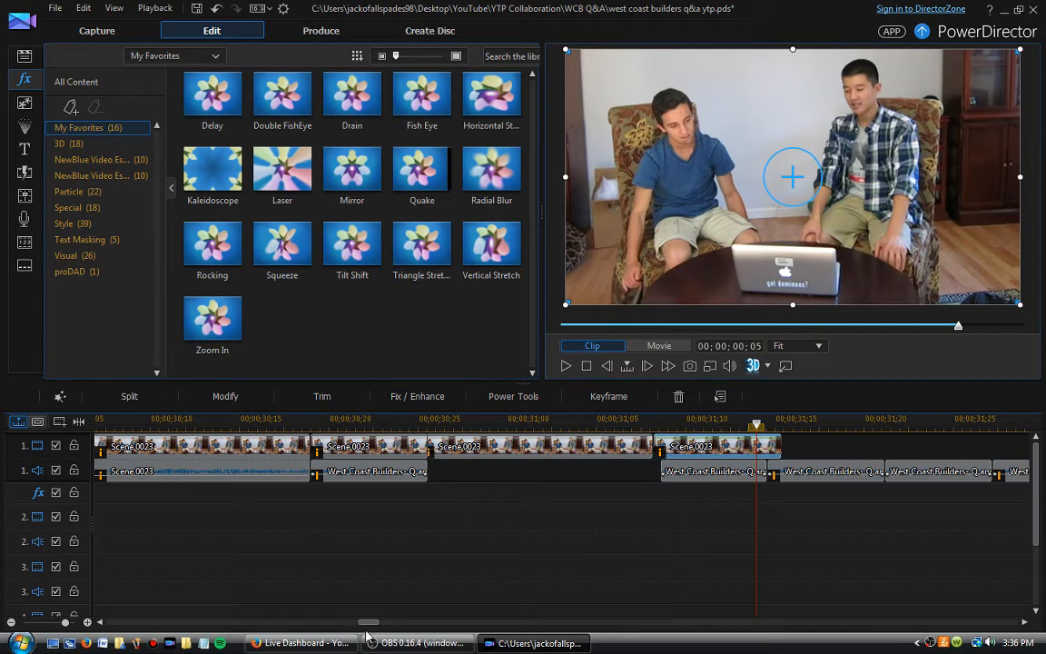
pyautogui.press('Delete')
# Move the second West Coast audio clip back against the first and trim the inserted Scene 0023 video to about its length with Trim Only
pyautogui.scroll(-2, 372, 623)
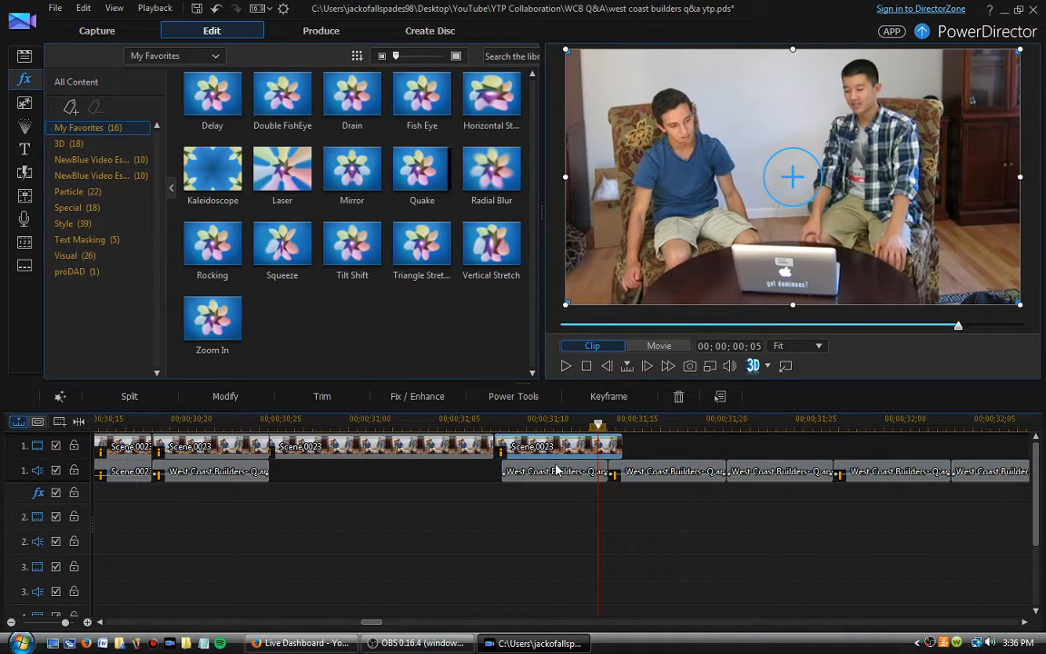
pyautogui.moveTo(557, 471); pyautogui.dragTo(330, 481)
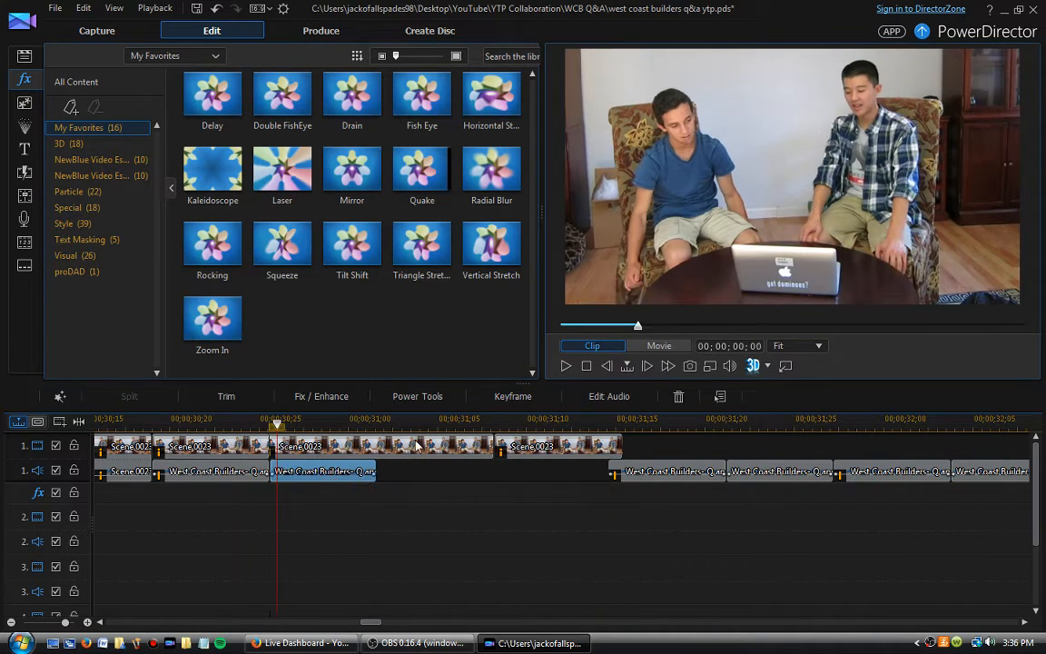
pyautogui.click(417, 444)
pyautogui.click(370, 445)
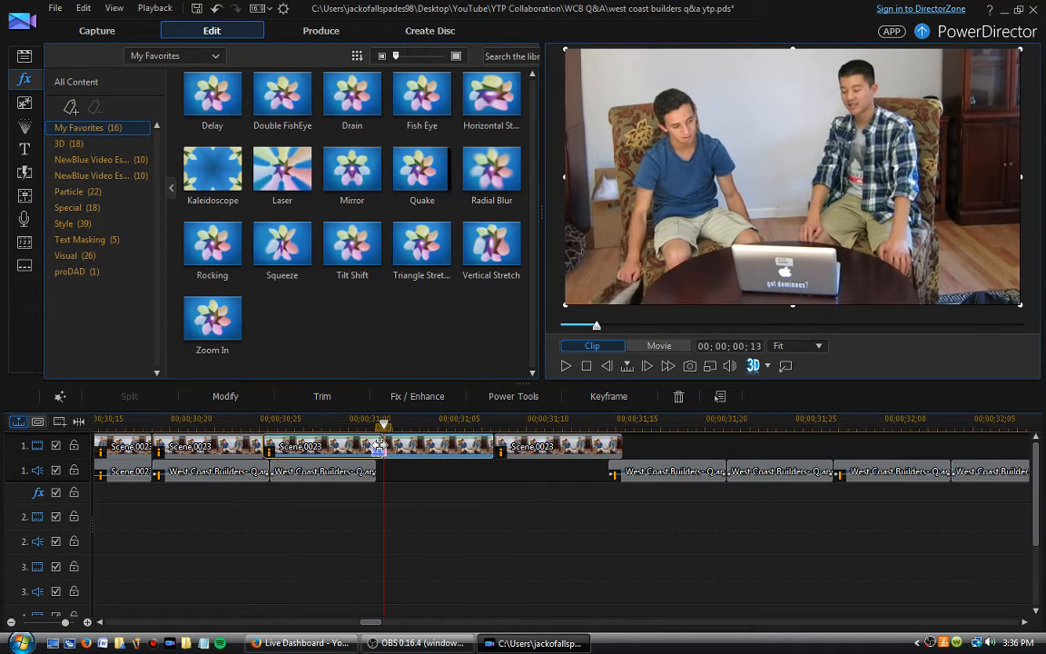
pyautogui.moveTo(370, 445); pyautogui.dragTo(382, 446)
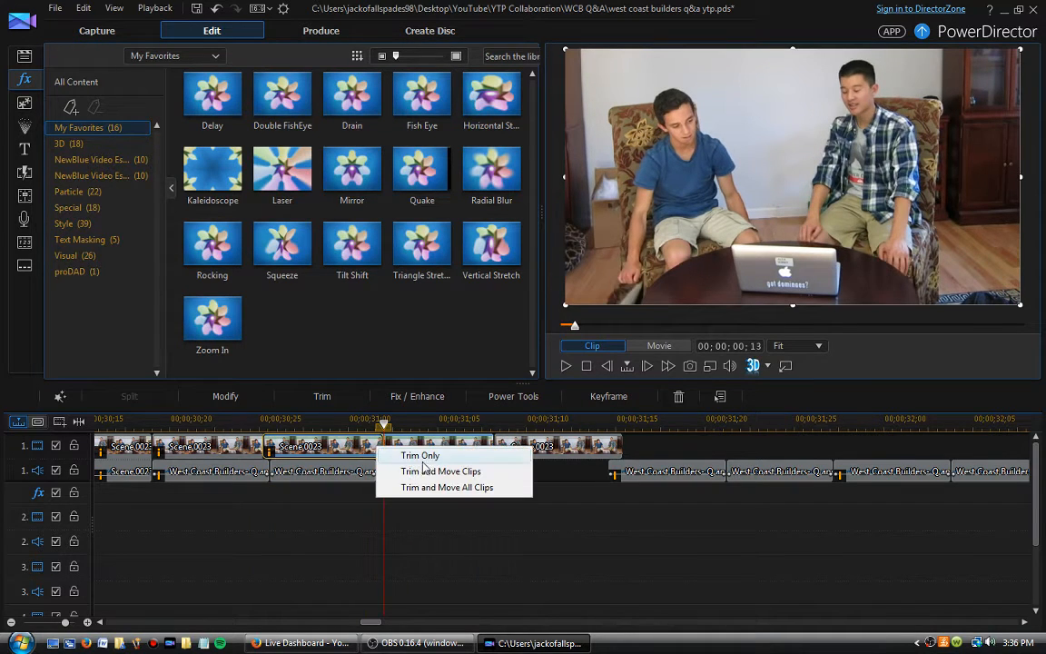
pyautogui.click(411, 489)
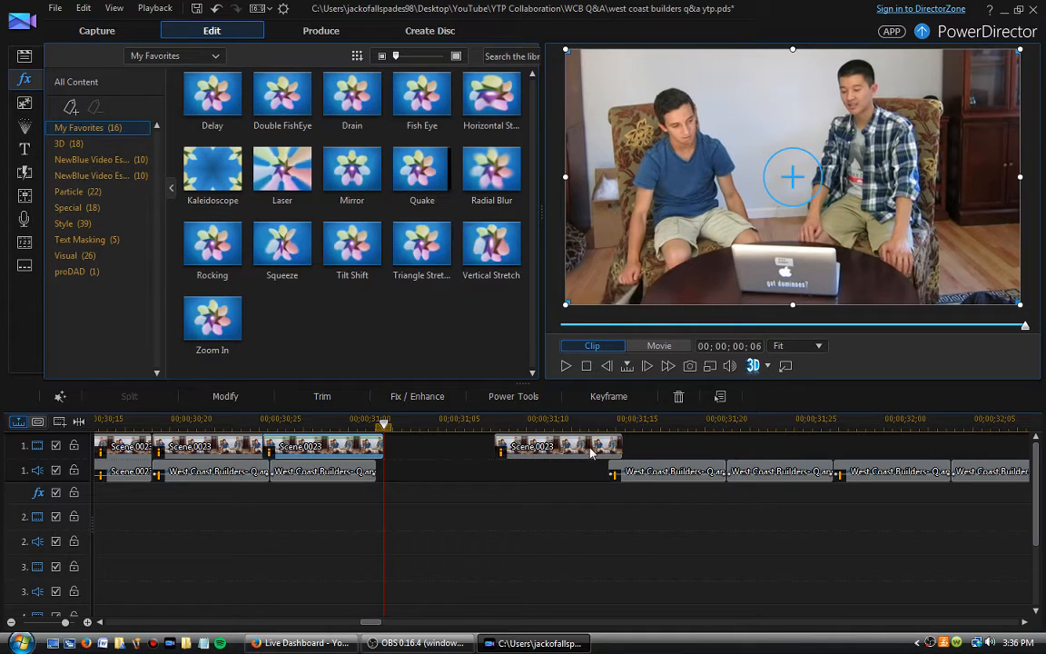
# Close the track 1 gaps before the third short Scene 0023 video and remaining West Coast audio clips, then trim that video to its audio's end
pyautogui.click(509, 446)
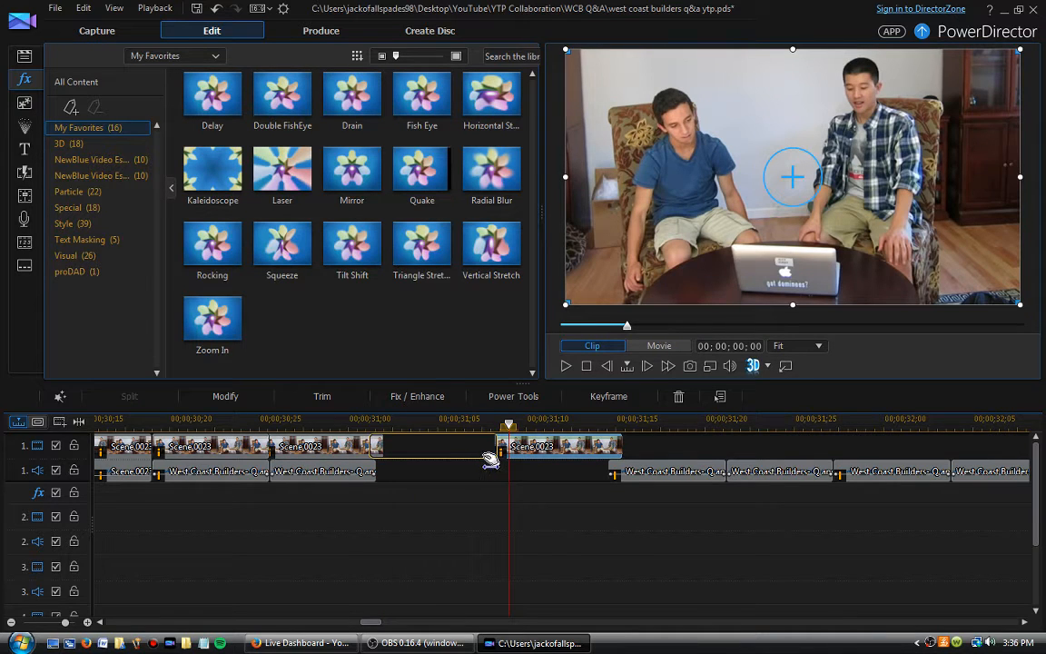
pyautogui.moveTo(490, 458); pyautogui.dragTo(379, 458)
pyautogui.moveTo(658, 536); pyautogui.dragTo(876, 468)
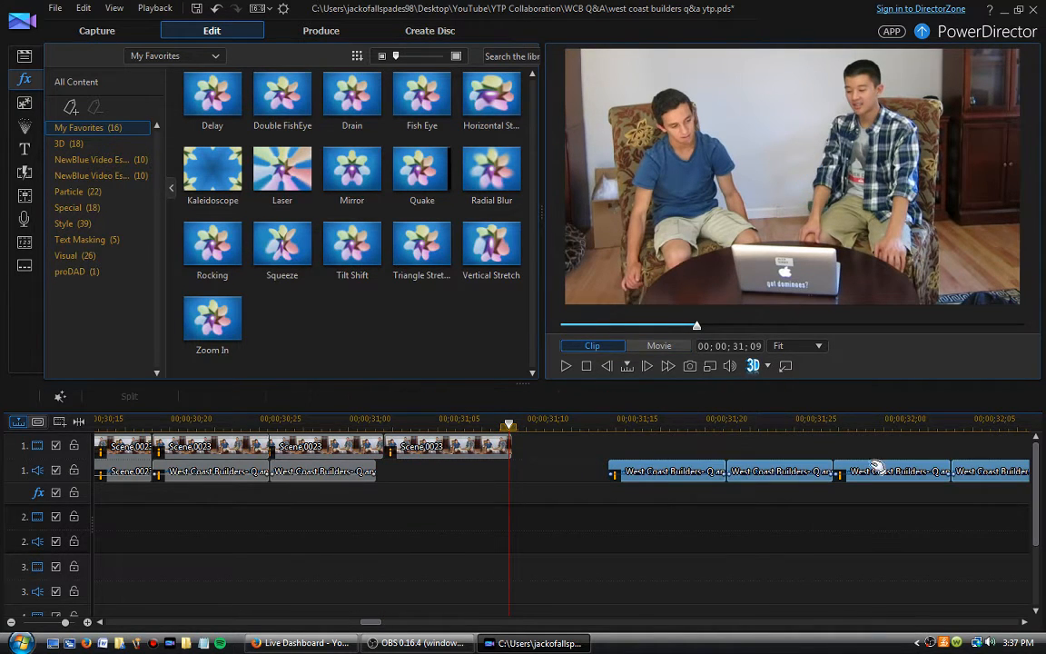
pyautogui.moveTo(761, 422); pyautogui.dragTo(661, 423)
pyautogui.moveTo(886, 513); pyautogui.dragTo(681, 480)
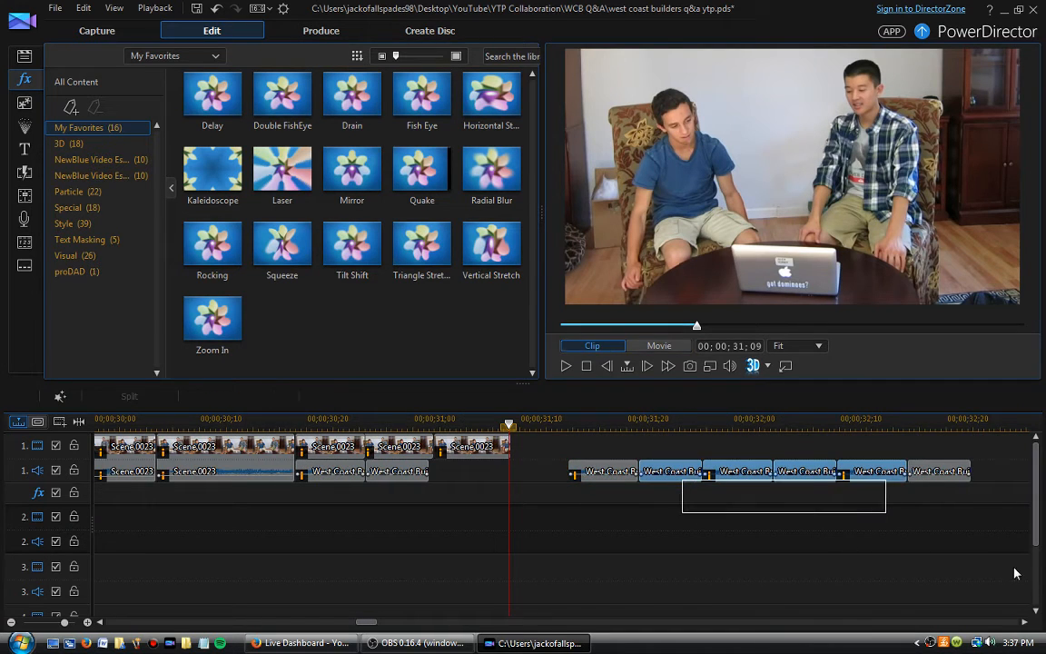
pyautogui.moveTo(979, 550); pyautogui.dragTo(501, 449)
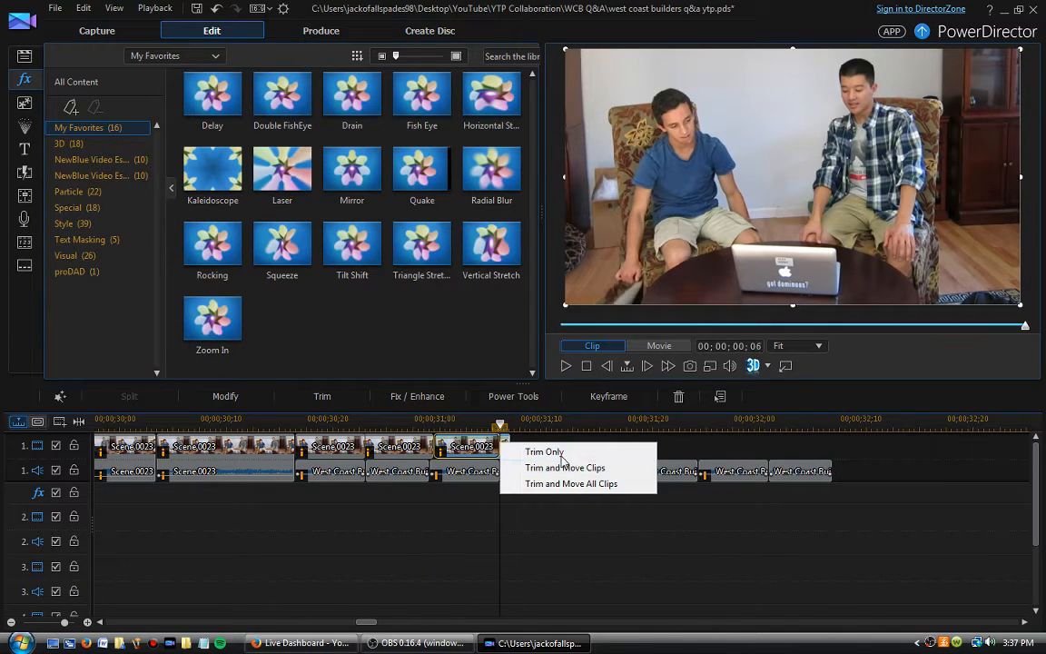
pyautogui.click(545, 452)
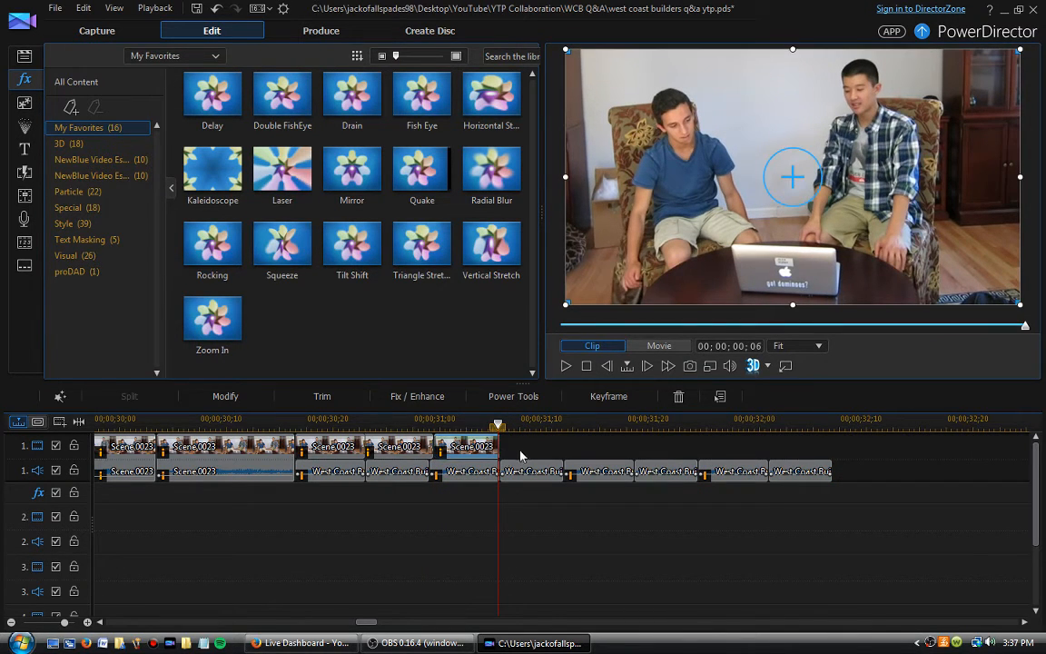
# Place a copy of the second short Scene 0023 video on track 1 above the fourth West Coast audio clip and trim it to match
pyautogui.click(414, 448)
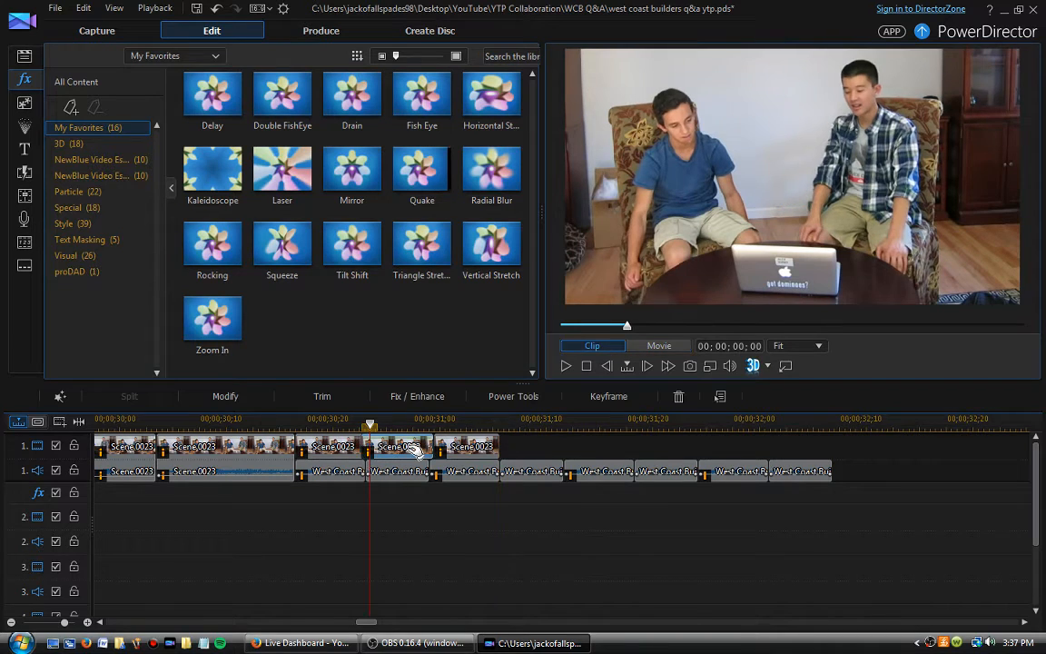
pyautogui.click(522, 532)
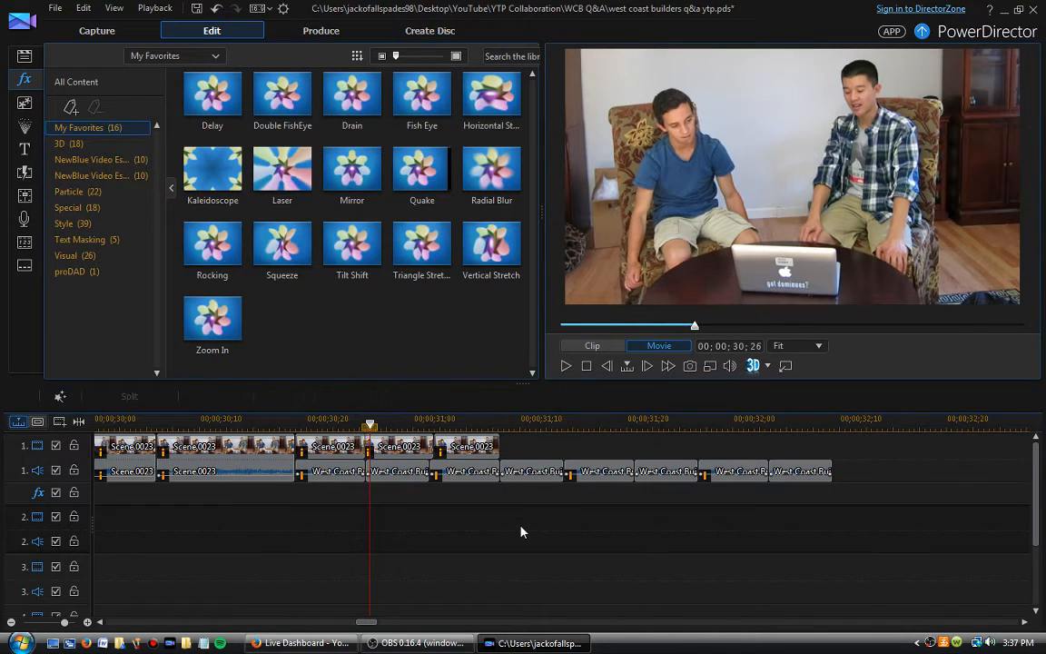
pyautogui.click(519, 425)
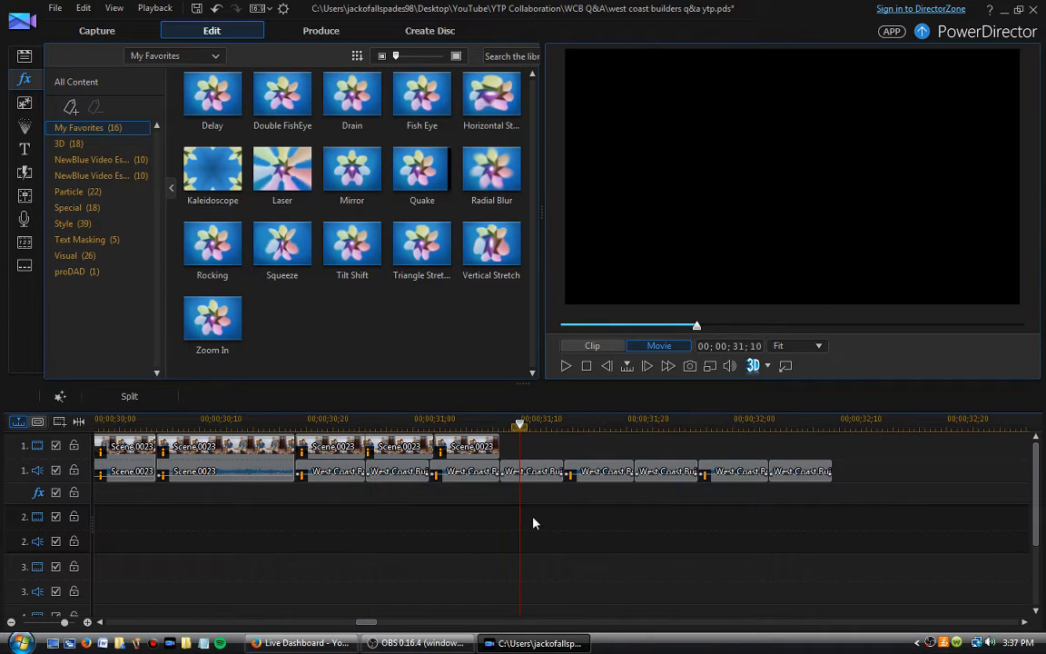
pyautogui.hotkey('ctrl', 'v')
pyautogui.moveTo(534, 524); pyautogui.dragTo(563, 446)
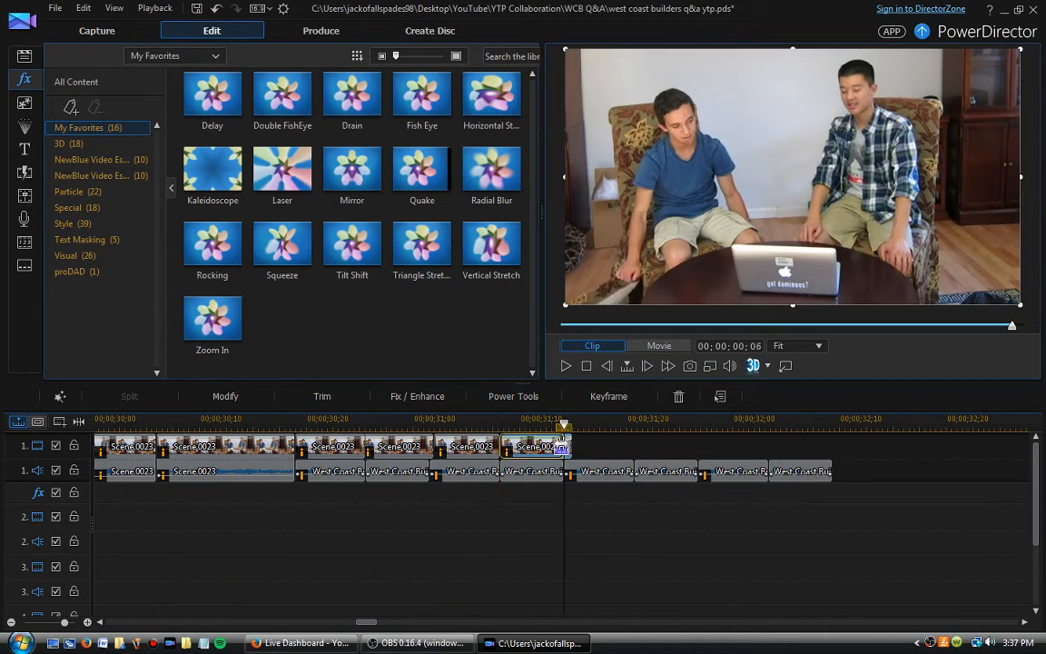
pyautogui.click(587, 453)
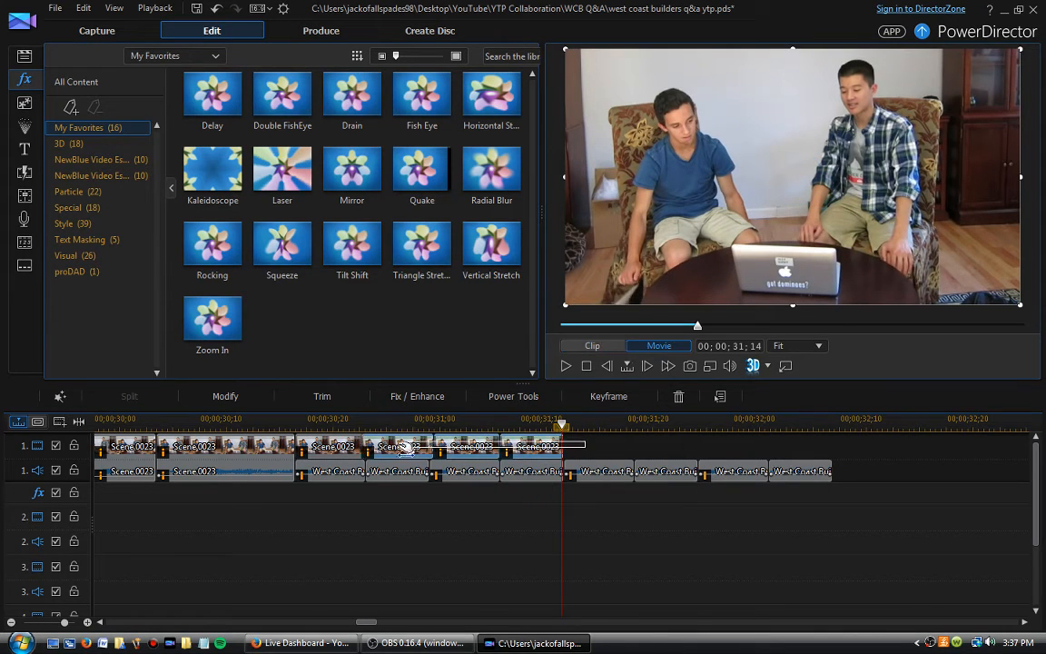
# Copy the four short Scene 0023 videos, paste them on track 2 and move them to track 1 above the last four West Coast audio clips
pyautogui.click(353, 451)
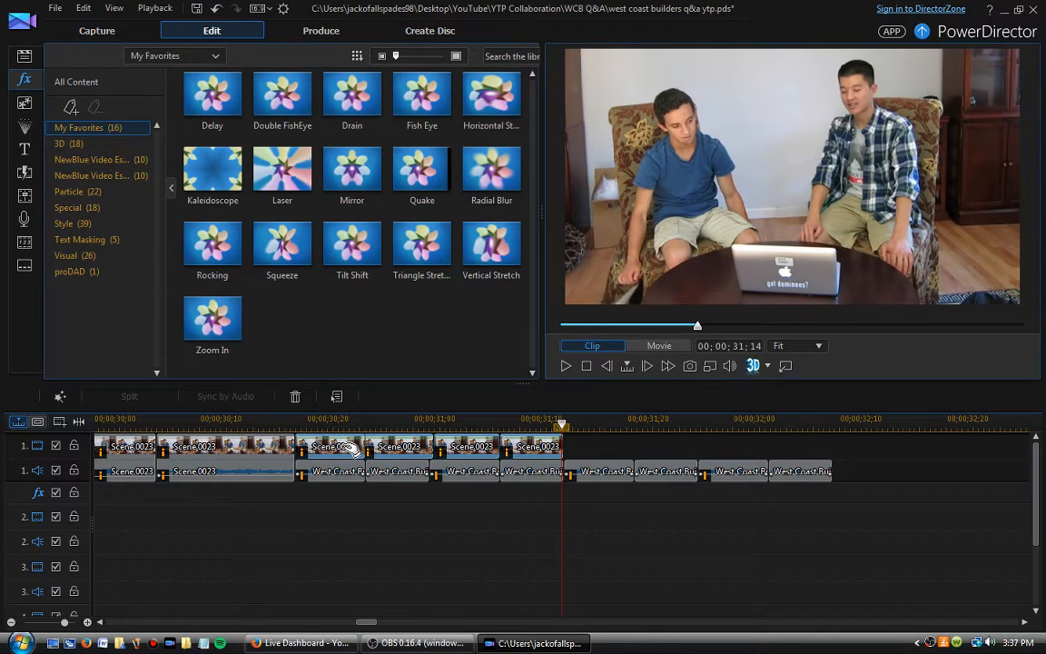
pyautogui.click(576, 423)
pyautogui.click(610, 444)
pyautogui.click(594, 523)
pyautogui.hotkey('ctrl', 'v')
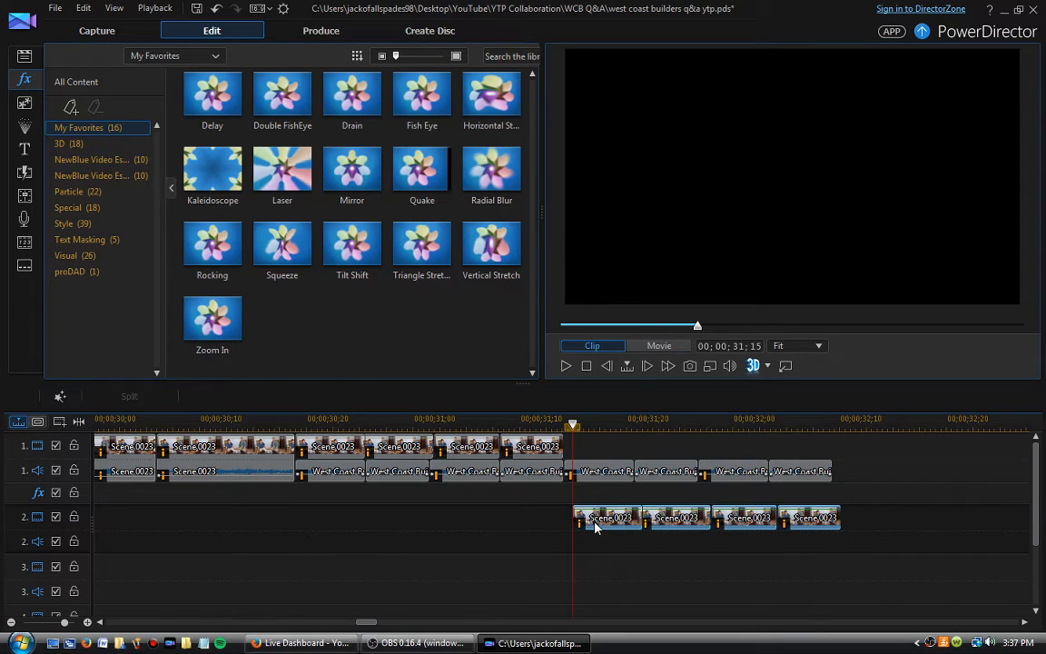
pyautogui.moveTo(594, 526); pyautogui.dragTo(595, 454)
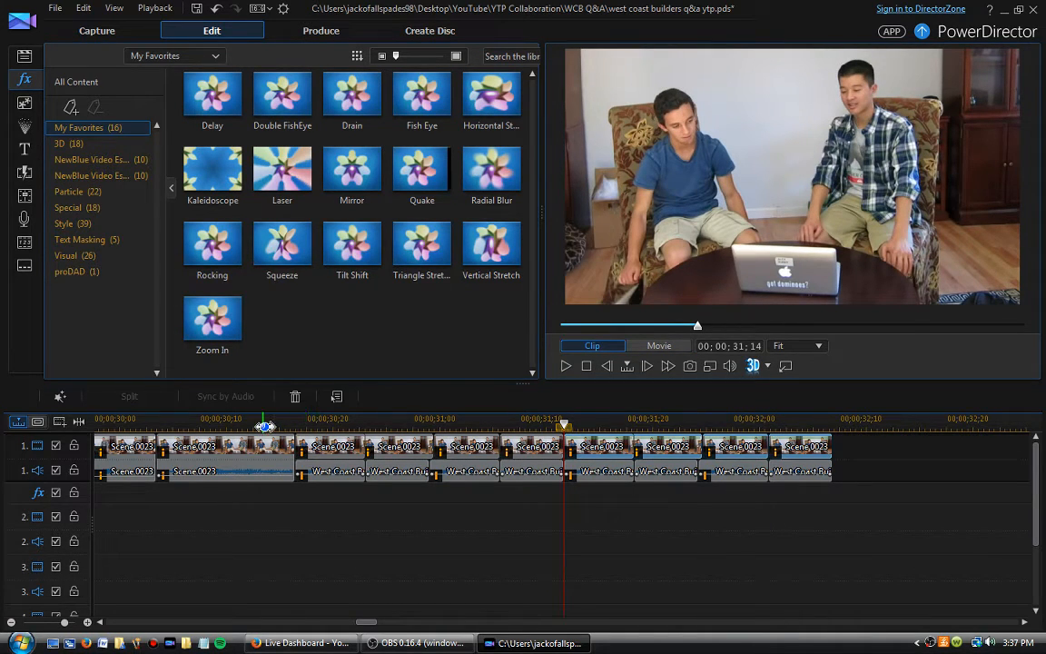
# Play back the sequence from several points of the Scene 0023 clips through the last West Coast clips to check the repetitions
pyautogui.click(263, 426)
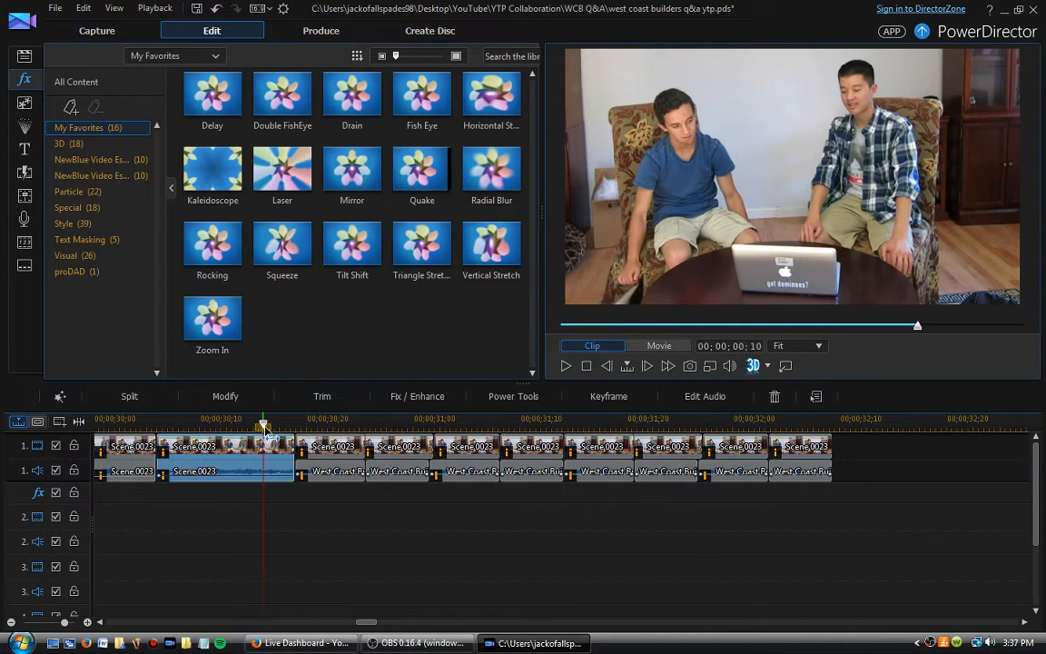
pyautogui.click(564, 366)
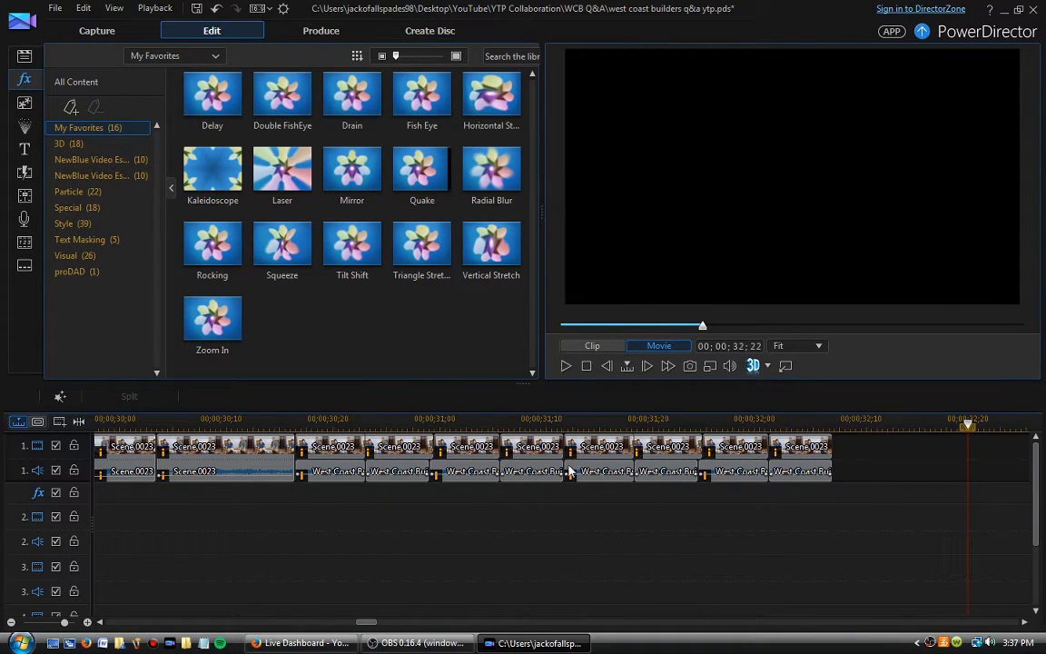
pyautogui.moveTo(612, 415); pyautogui.dragTo(318, 472)
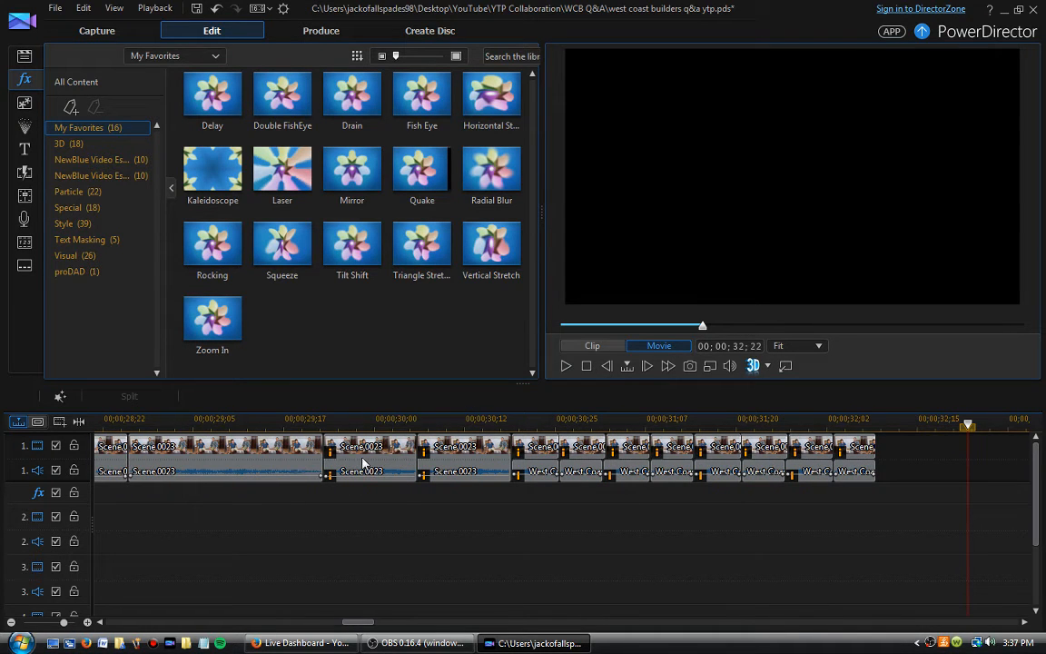
pyautogui.click(359, 461)
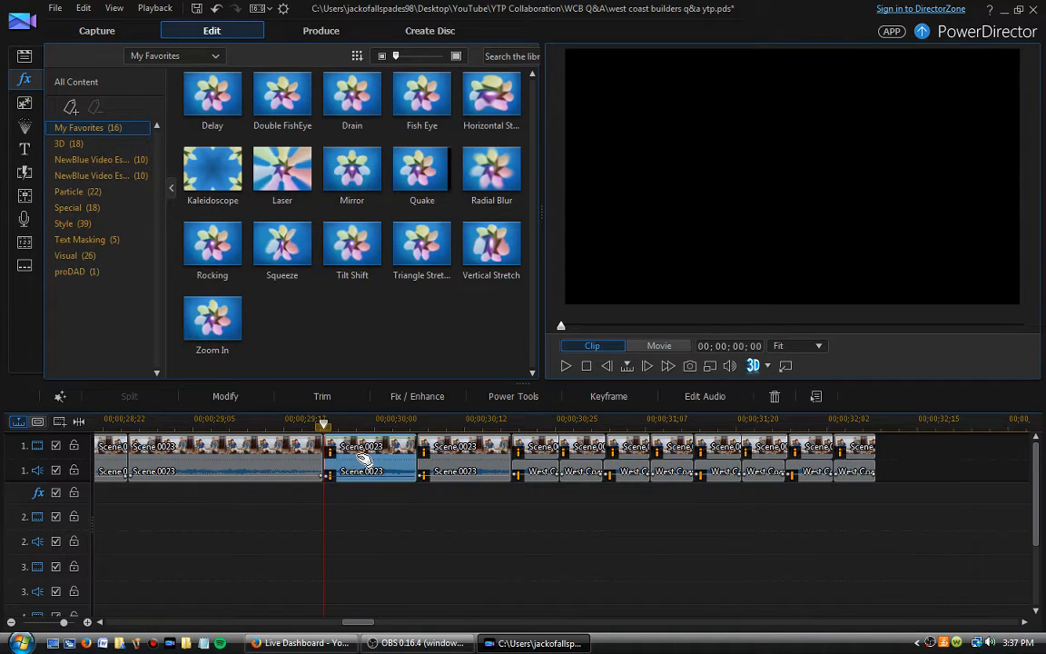
pyautogui.click(178, 420)
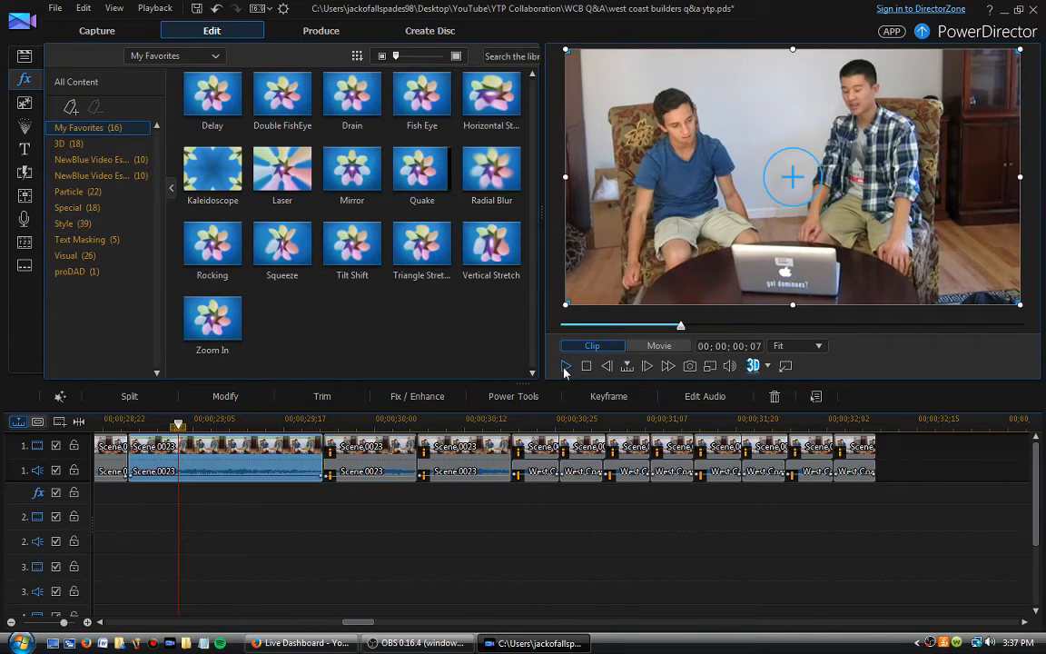
pyautogui.click(566, 366)
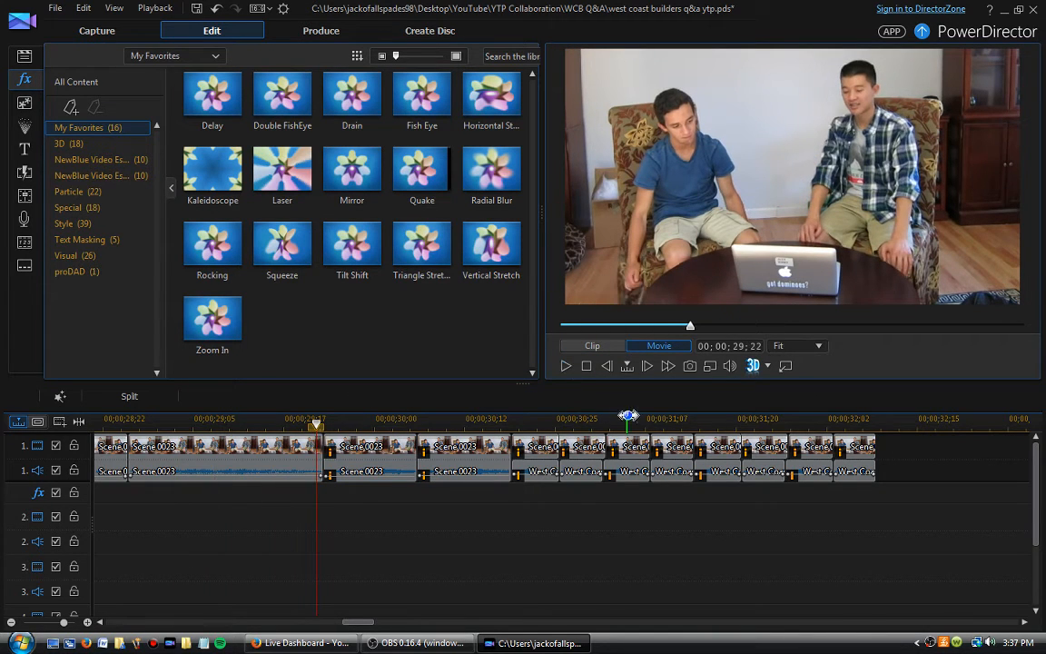
pyautogui.moveTo(626, 416); pyautogui.dragTo(239, 439)
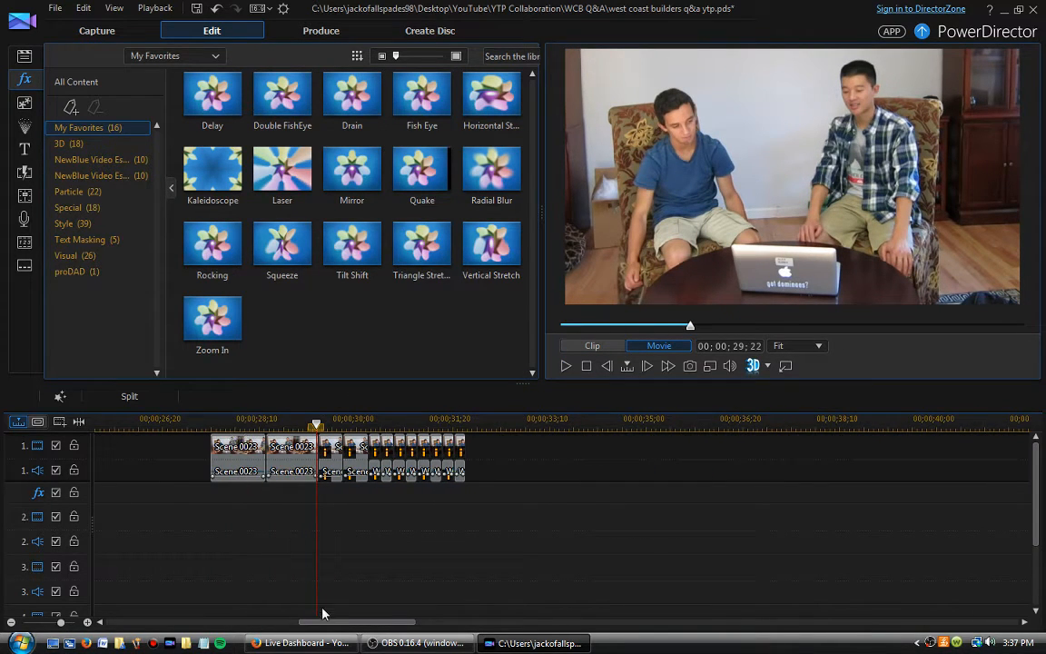
pyautogui.scroll(5, 322, 611)
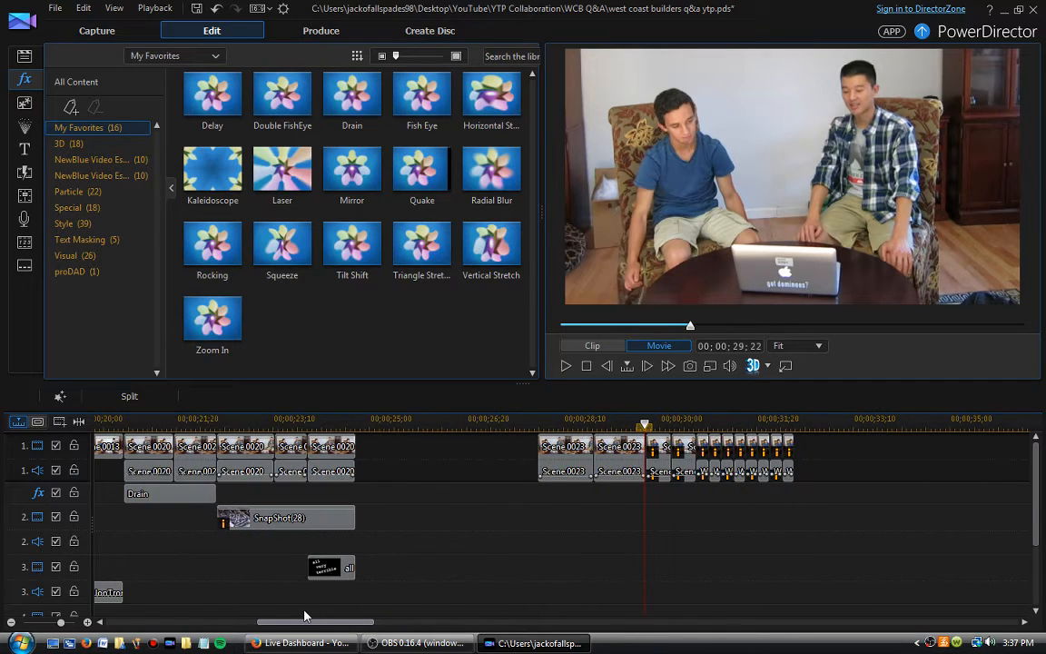
pyautogui.moveTo(304, 617); pyautogui.dragTo(332, 615)
pyautogui.click(356, 472)
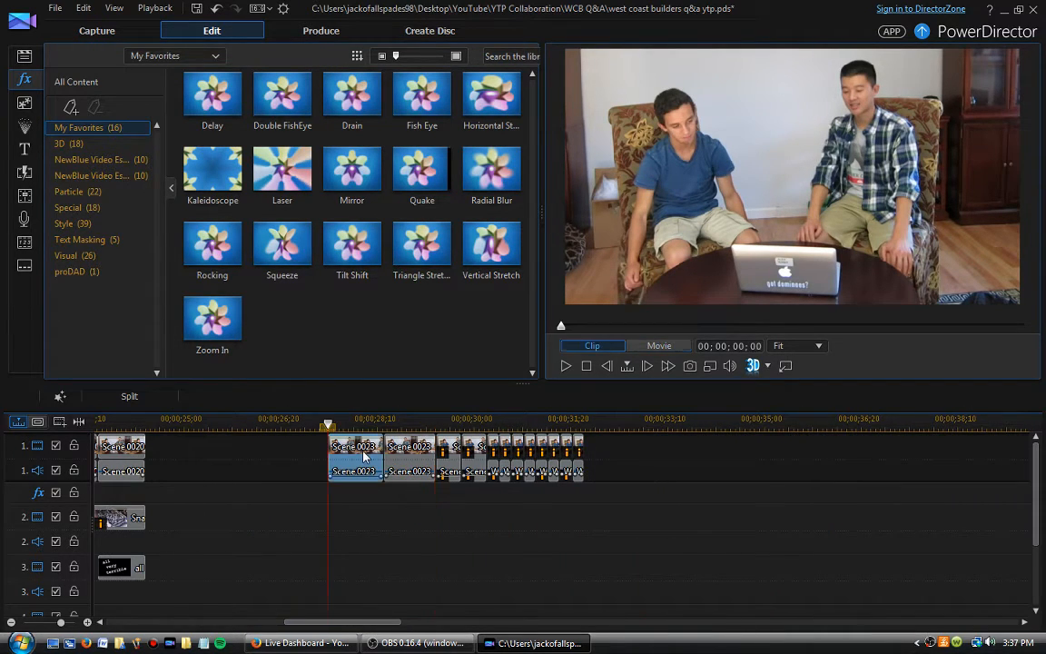
pyautogui.click(567, 366)
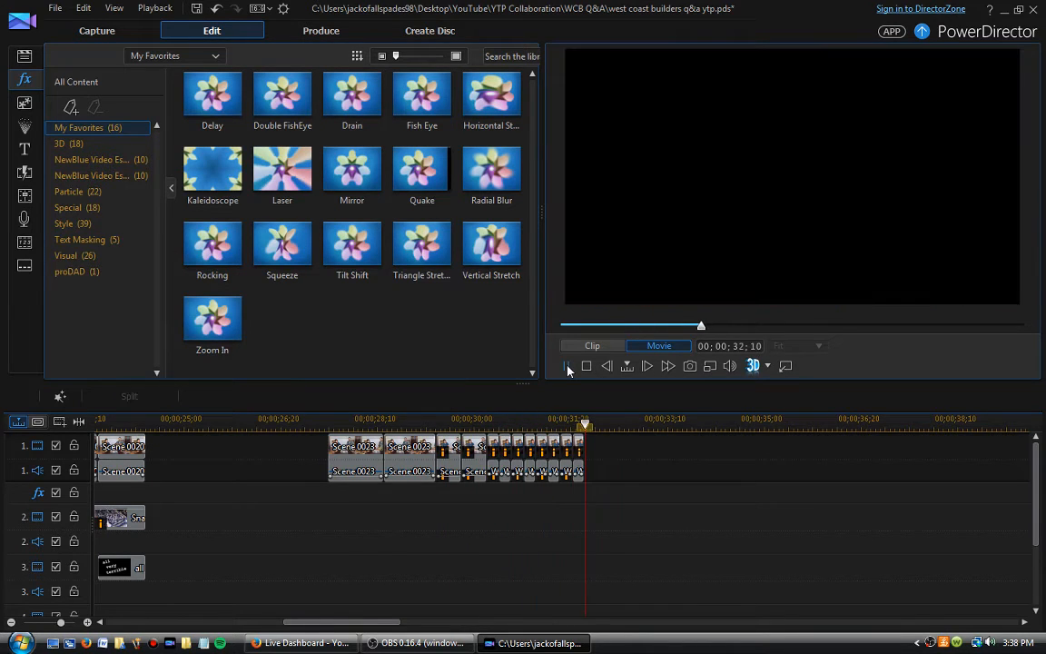
# Delete the second long Scene 0023 clip, leaving a gap, and move the first long one against the short Scene 0023 clips
pyautogui.click(408, 471)
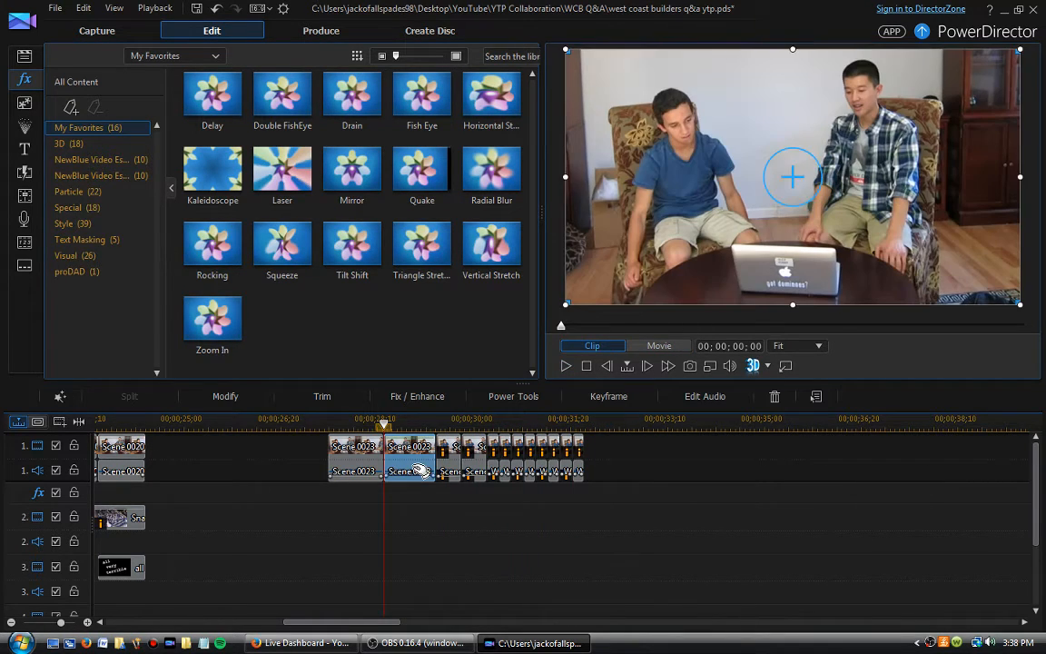
pyautogui.press('Delete')
pyautogui.press('Return')
pyautogui.moveTo(377, 469); pyautogui.dragTo(477, 471)
# Delete one of the two short Scene 0023 clips and close the gap so one long and one short clip precede the West Coast clips
pyautogui.click(462, 456)
pyautogui.press('Delete')
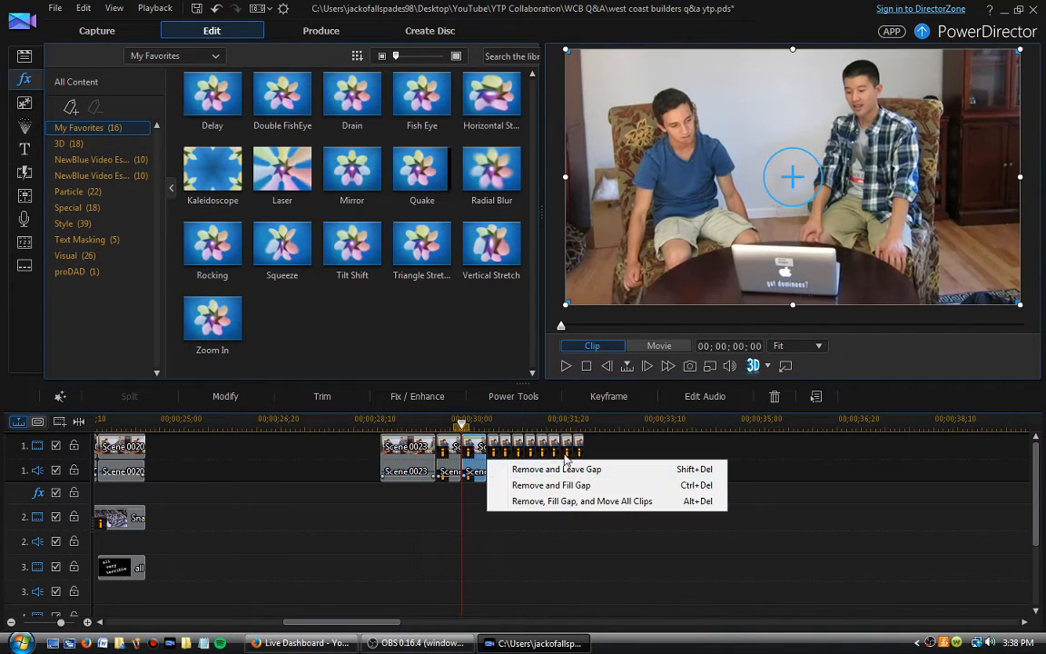
pyautogui.click(511, 473)
pyautogui.moveTo(404, 542); pyautogui.dragTo(472, 467)
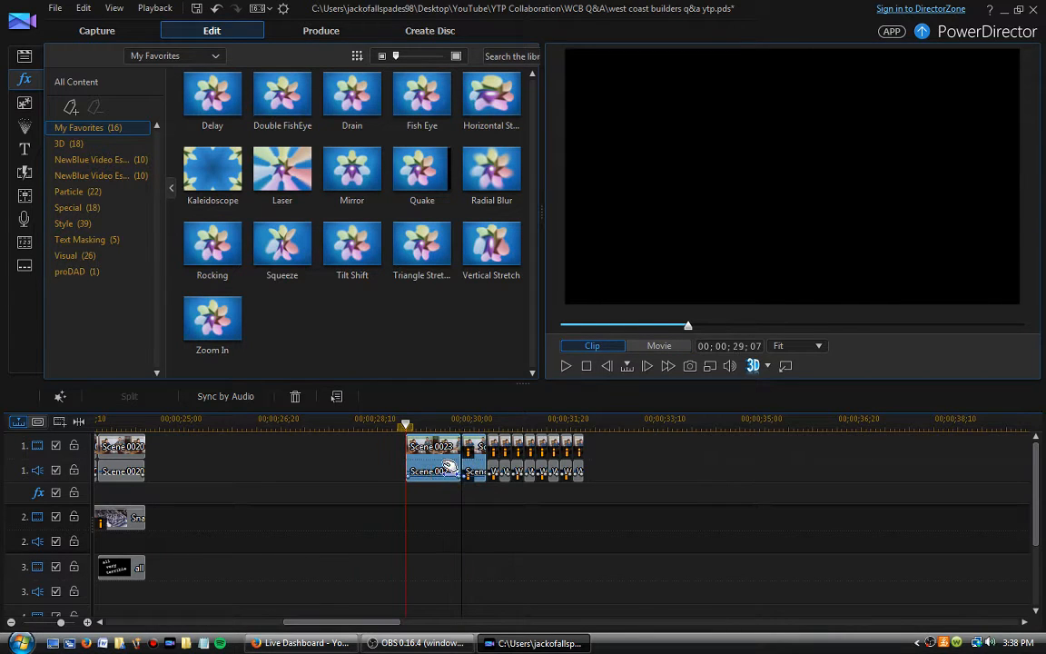
# Delete the last two West Coast audio clips together with their videos, playing back the sequence before and after the cut
pyautogui.click(566, 365)
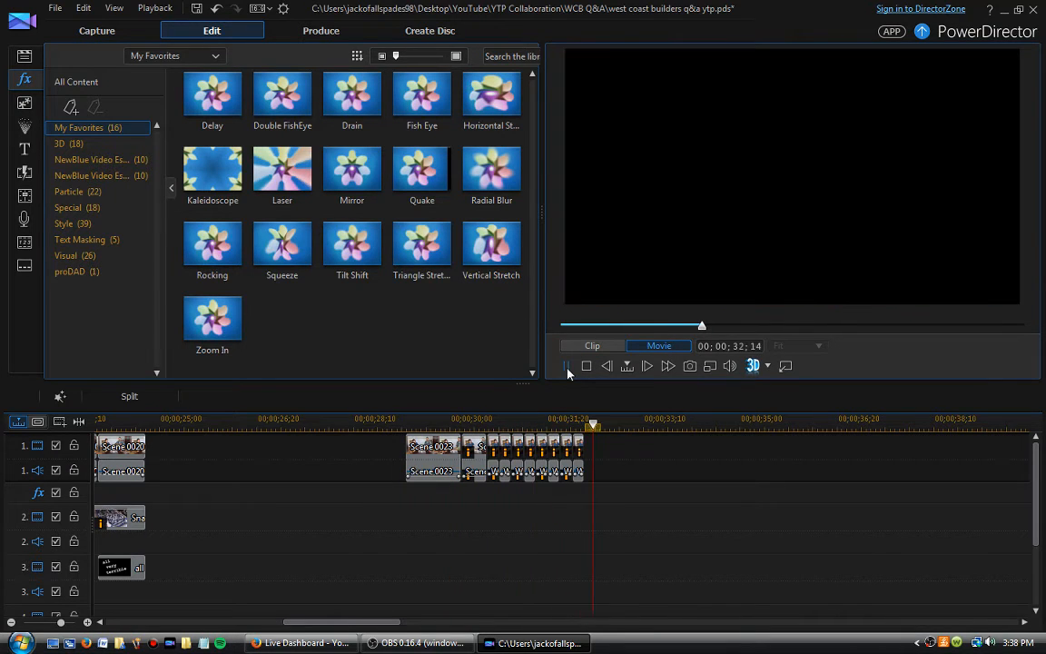
pyautogui.click(566, 367)
pyautogui.click(576, 470)
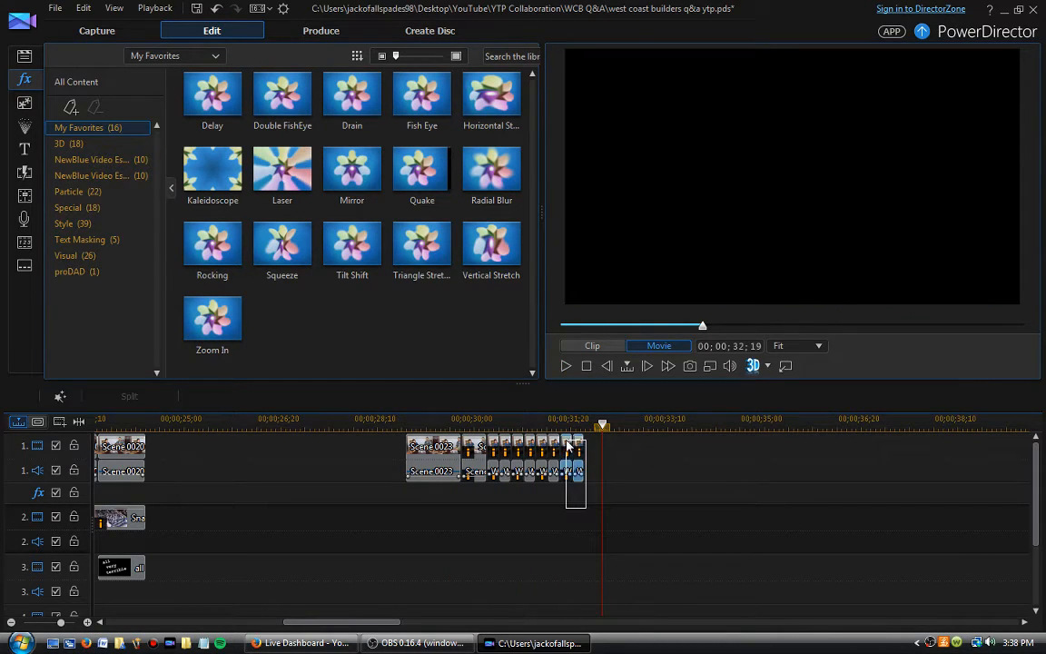
pyautogui.press('Delete')
pyautogui.click(633, 469)
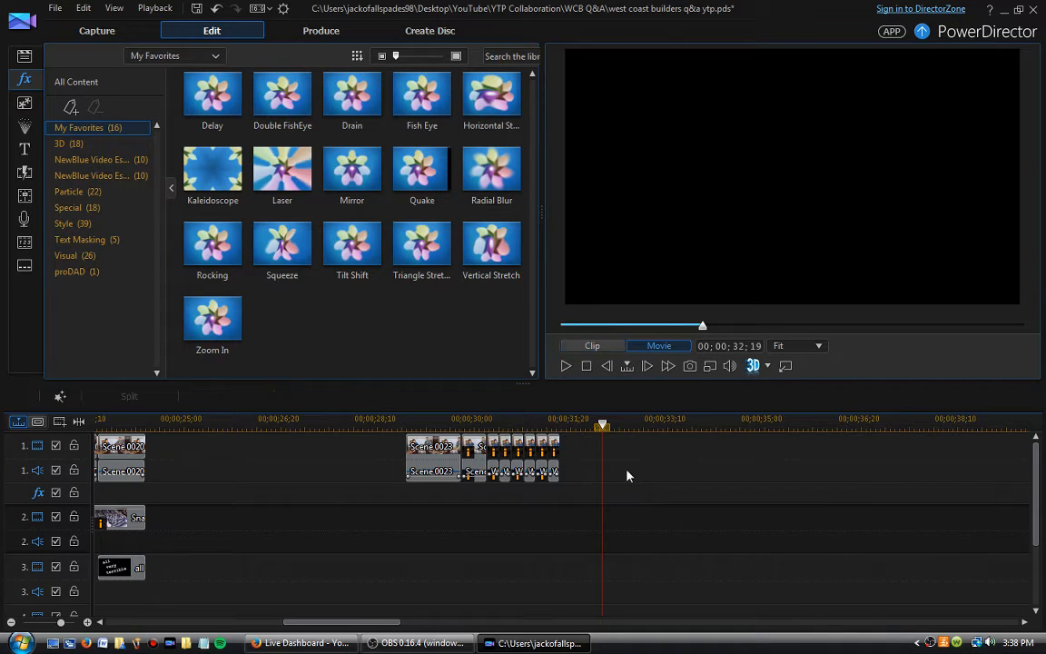
pyautogui.click(430, 454)
pyautogui.click(565, 367)
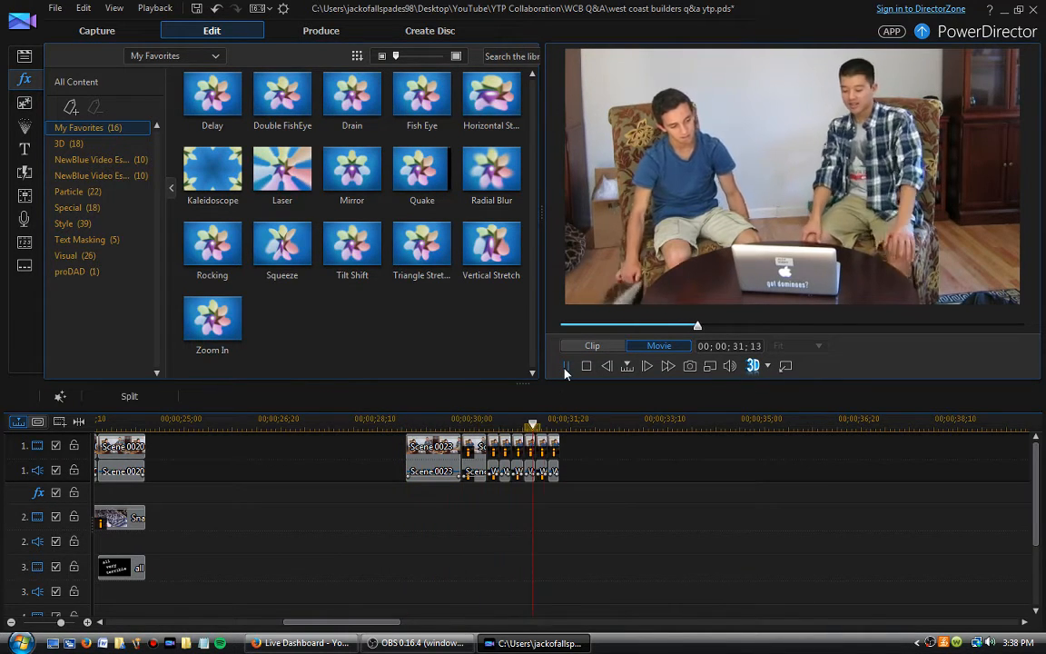
pyautogui.click(564, 367)
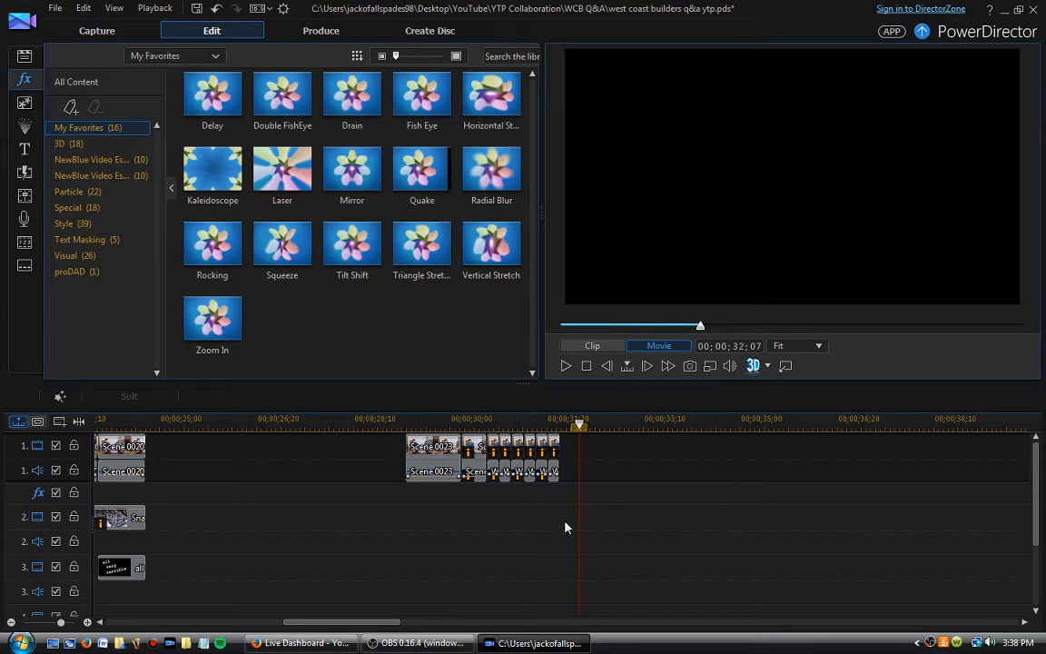
# Move all the remaining Scene 0023 and West Coast clips together against the end of the last Scene 0020 clip
pyautogui.moveTo(569, 517); pyautogui.dragTo(401, 487)
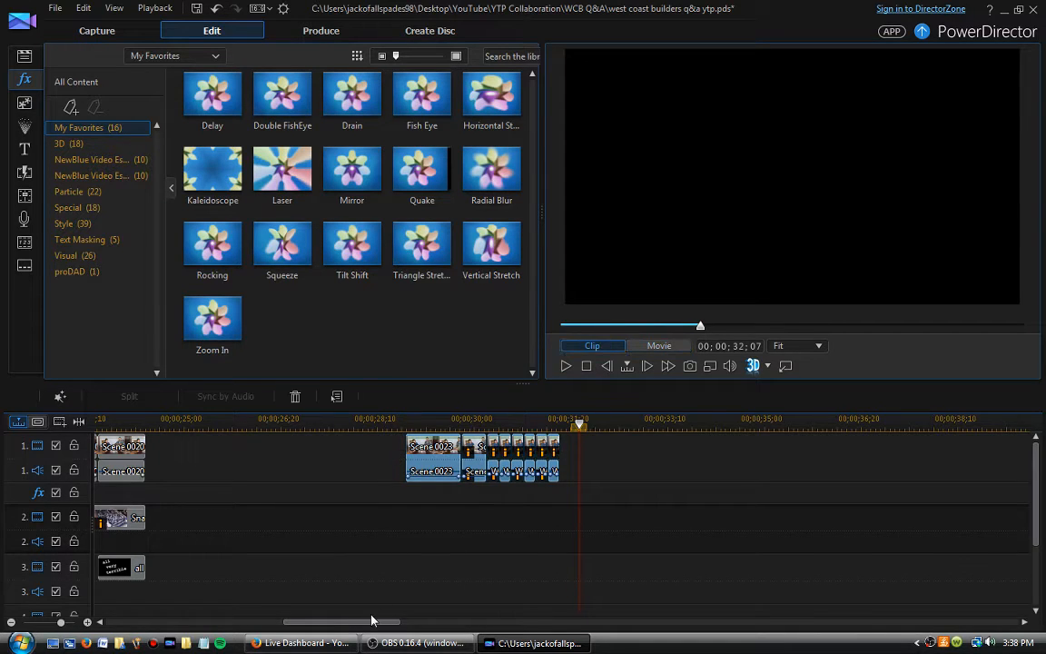
pyautogui.moveTo(371, 620); pyautogui.dragTo(354, 621)
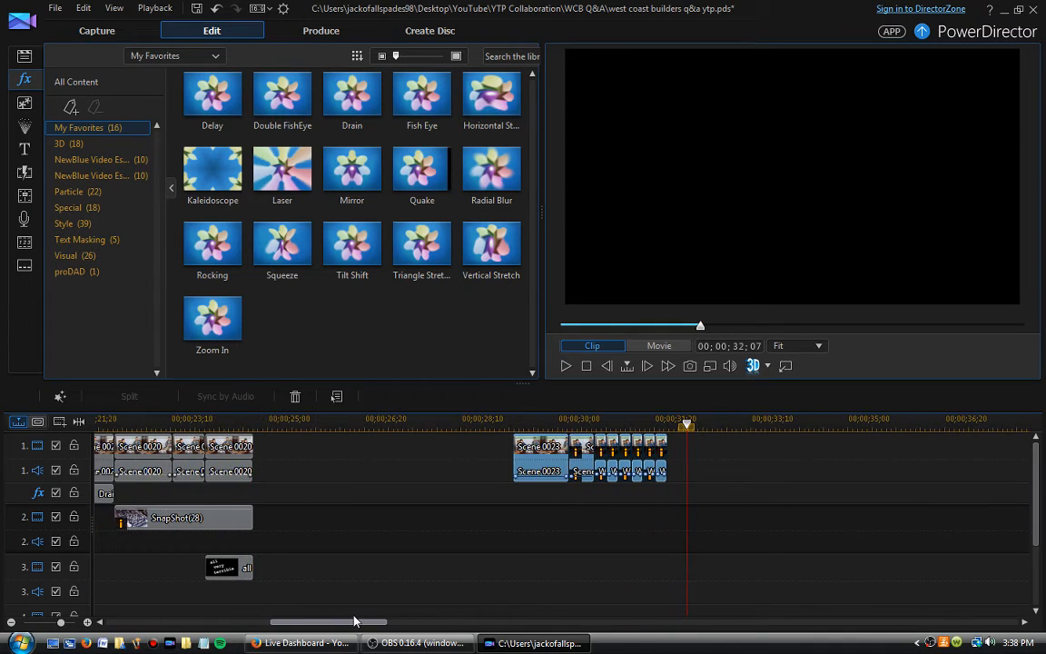
pyautogui.moveTo(568, 455); pyautogui.dragTo(295, 478)
pyautogui.press('Escape')
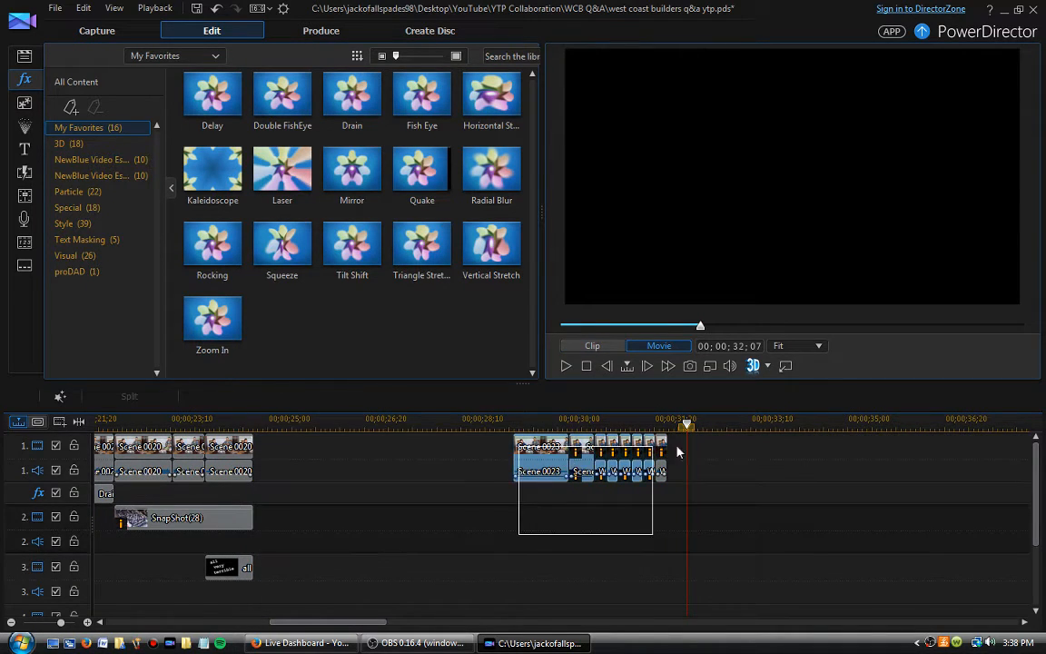
pyautogui.moveTo(556, 461); pyautogui.dragTo(299, 472)
# Trim the end of the last Scene 0020 clip's audio slightly and play back the transition into the Scene 0023 and West Coast clips
pyautogui.click(252, 422)
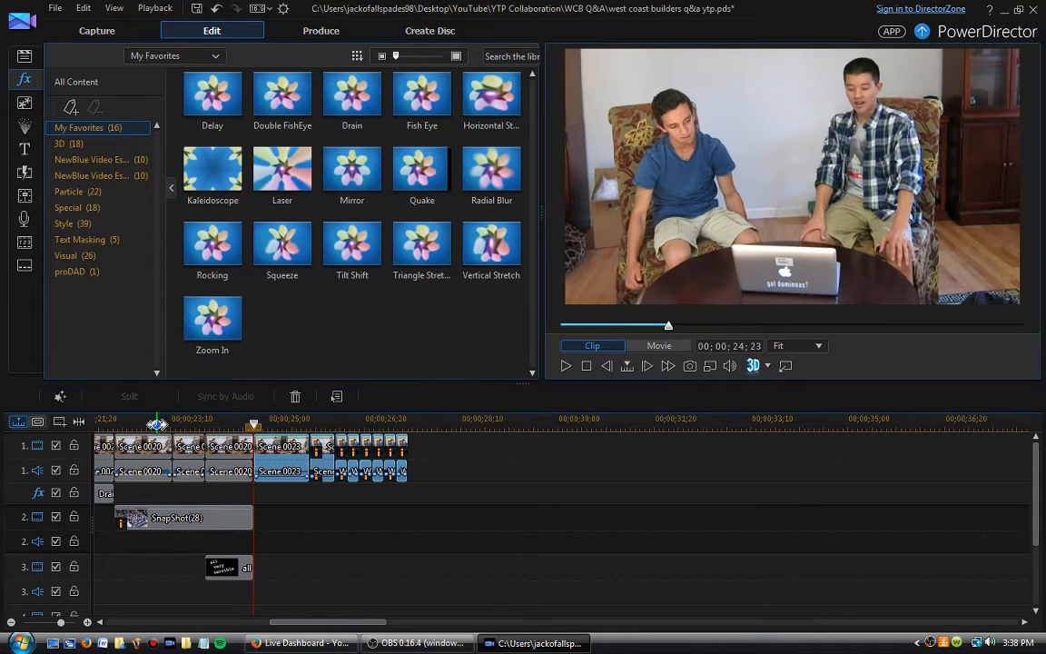
pyautogui.scroll(2, 316, 425)
pyautogui.scroll(2, 316, 425)
pyautogui.scroll(1, 273, 425)
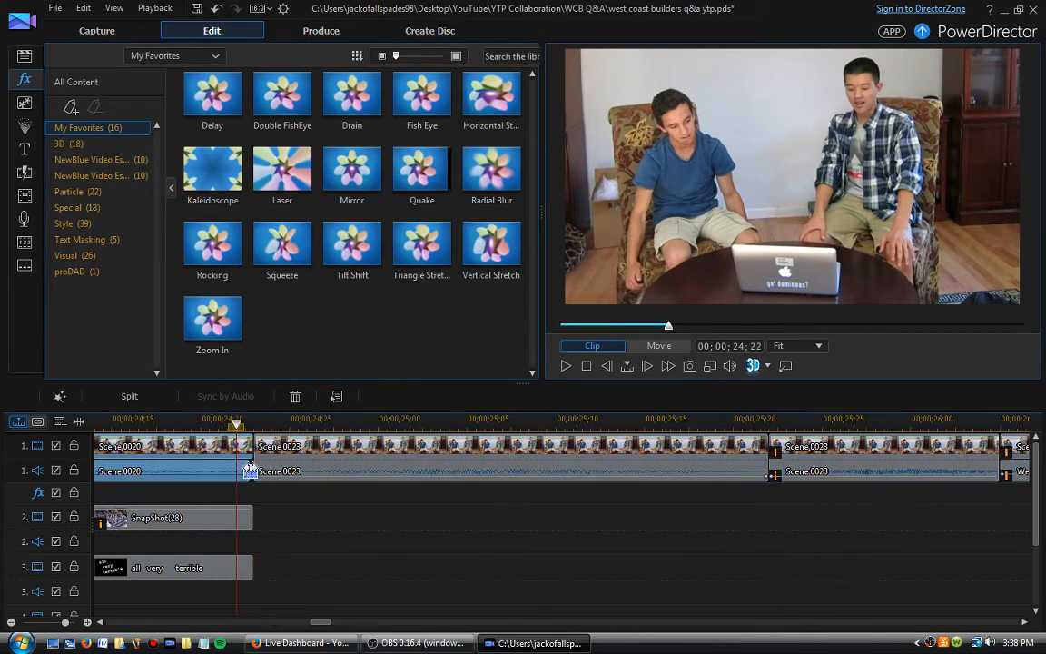
pyautogui.moveTo(251, 470)
pyautogui.mouseDown()
pyautogui.moveTo(264, 471)
pyautogui.moveTo(250, 477)
pyautogui.mouseUp()
pyautogui.click(505, 522)
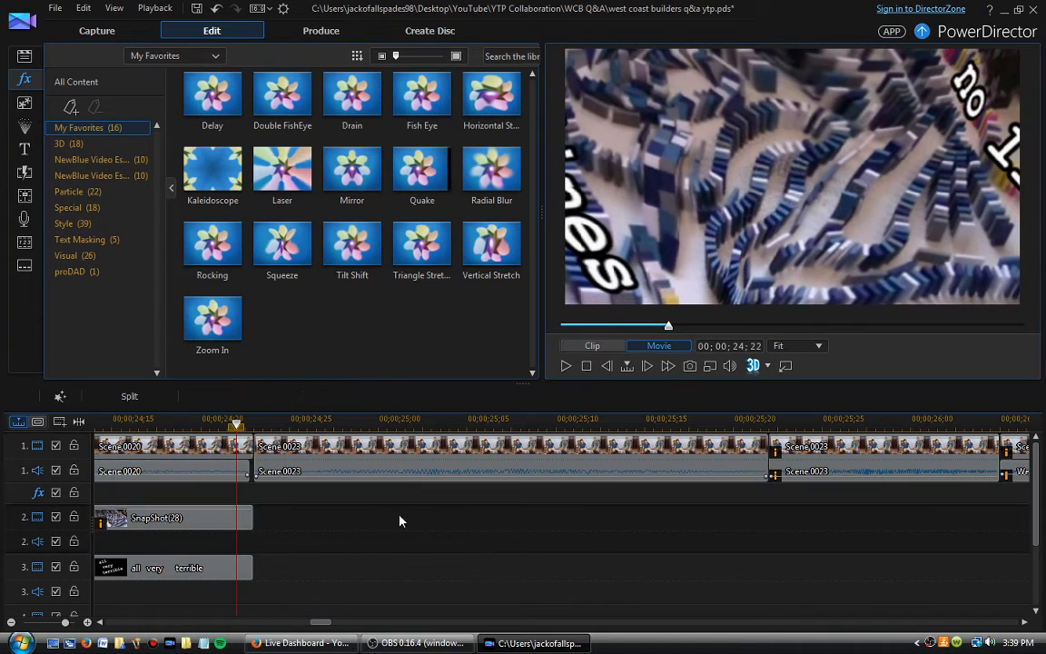
pyautogui.scroll(-1, 357, 504)
pyautogui.scroll(-2, 419, 453)
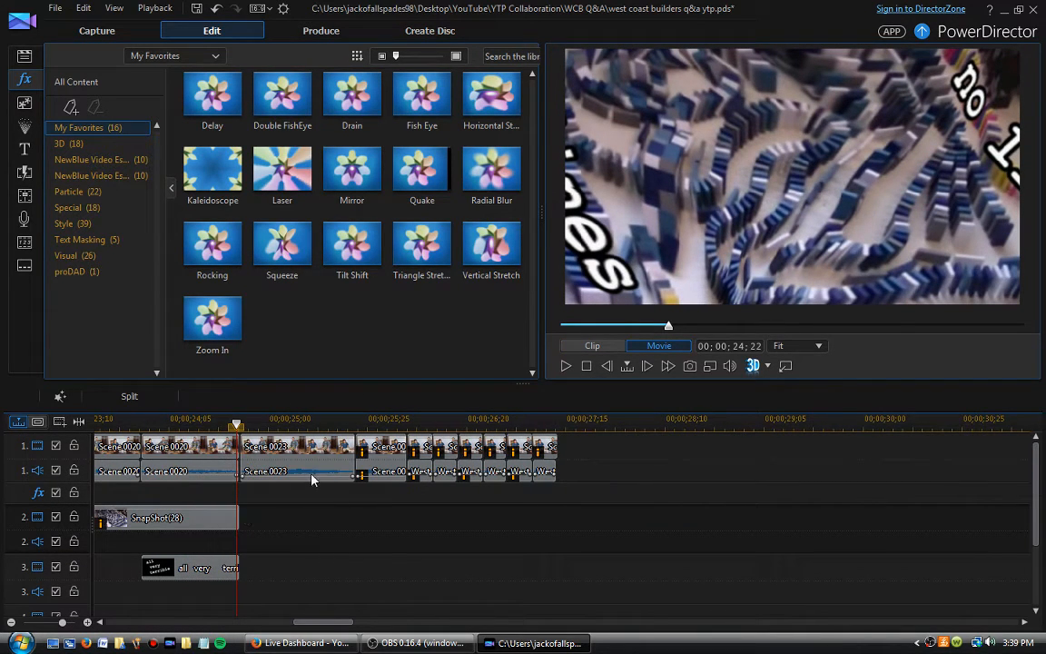
pyautogui.click(564, 366)
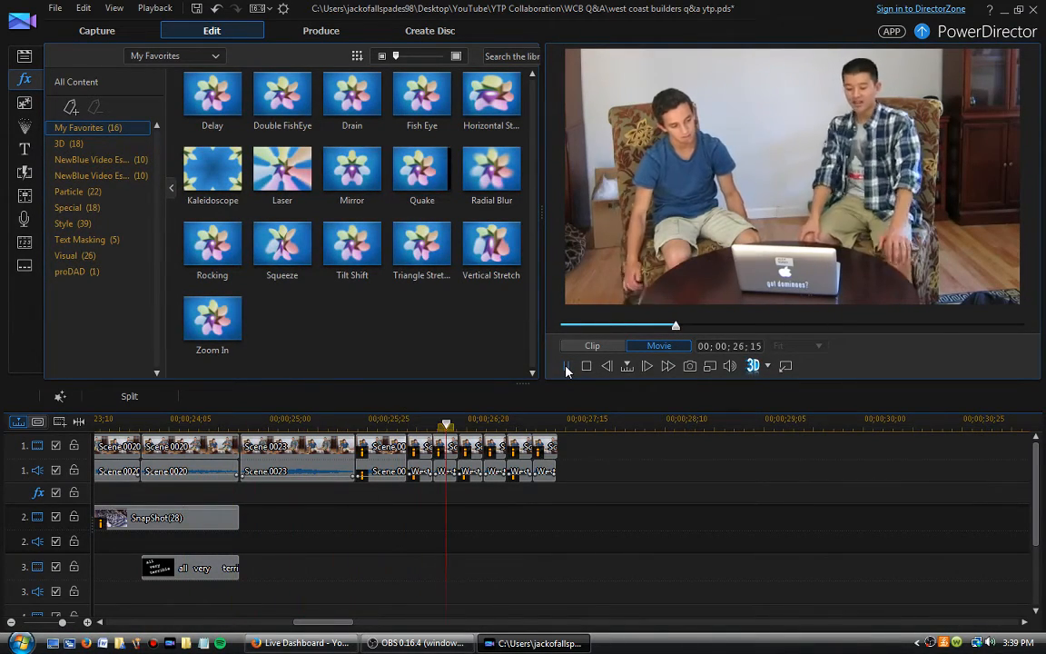
pyautogui.click(565, 369)
# Switch to Firefox, close the duplicate YouTube Live Dashboard that shows the stream as offline, and open a new tab
pyautogui.click(303, 639)
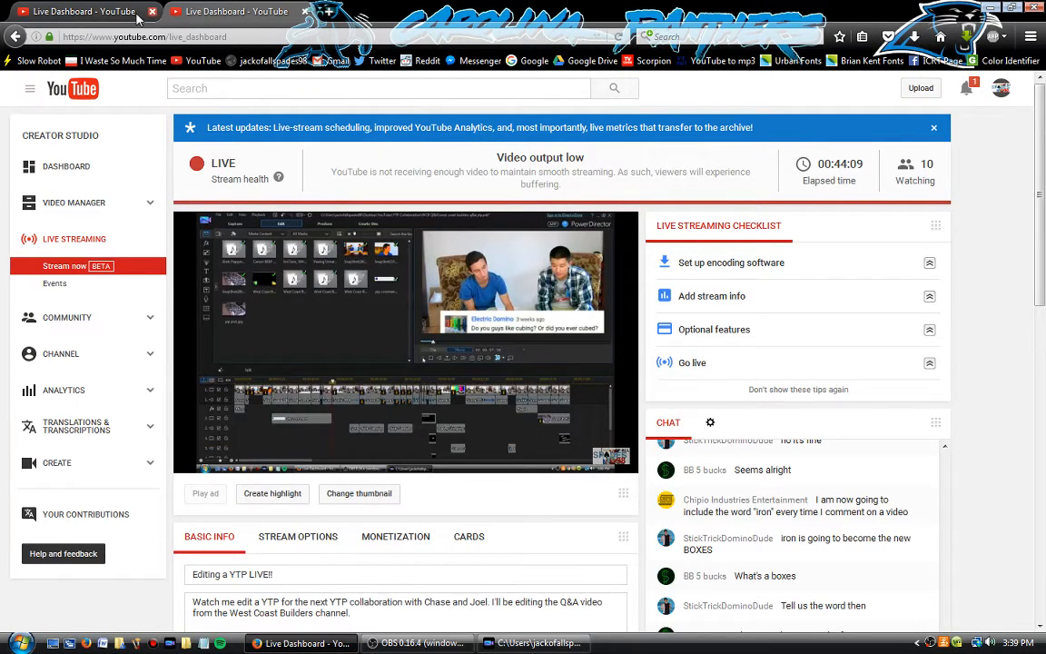
pyautogui.click(102, 15)
pyautogui.scroll(3, 356, 412)
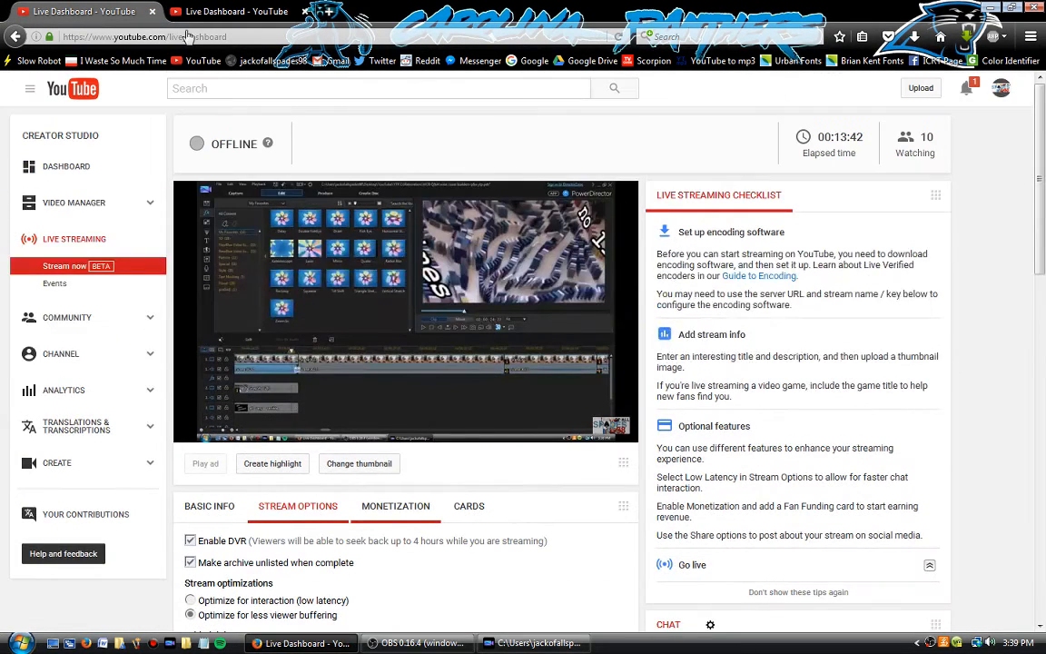
pyautogui.click(152, 11)
pyautogui.click(178, 11)
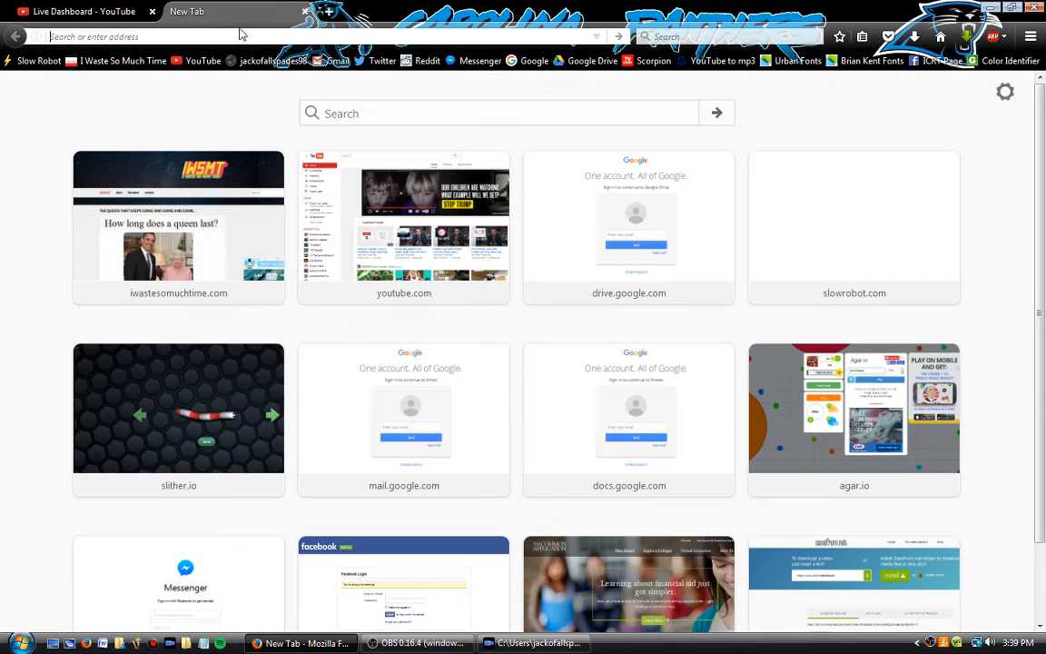
# Search Google Images for "iron" and look through the picture results
pyautogui.click(534, 61)
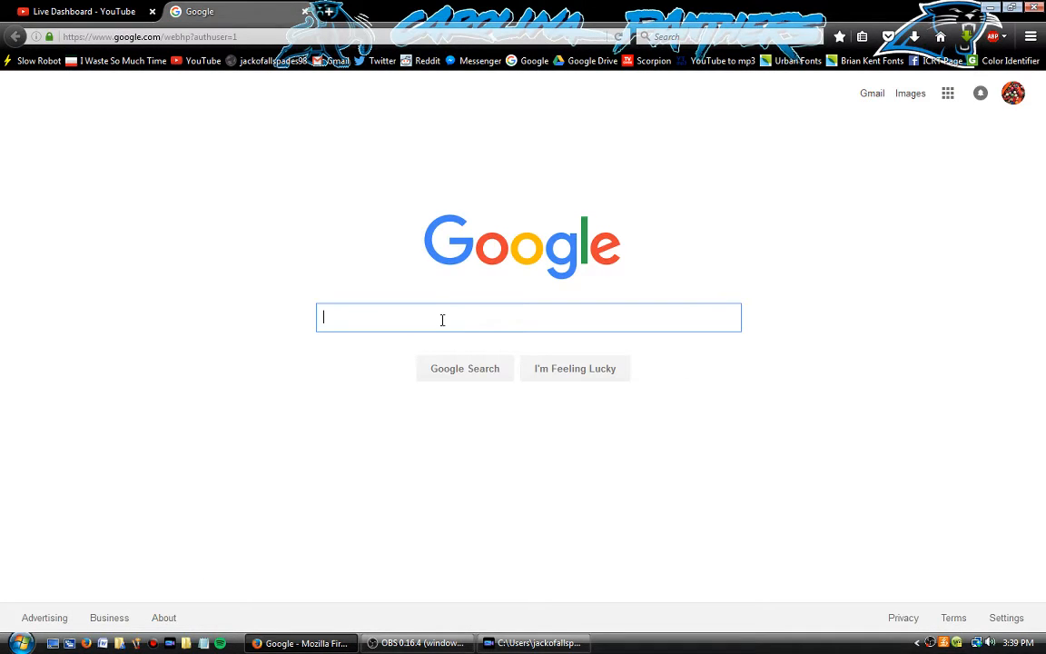
pyautogui.write('iron')
pyautogui.press('Return')
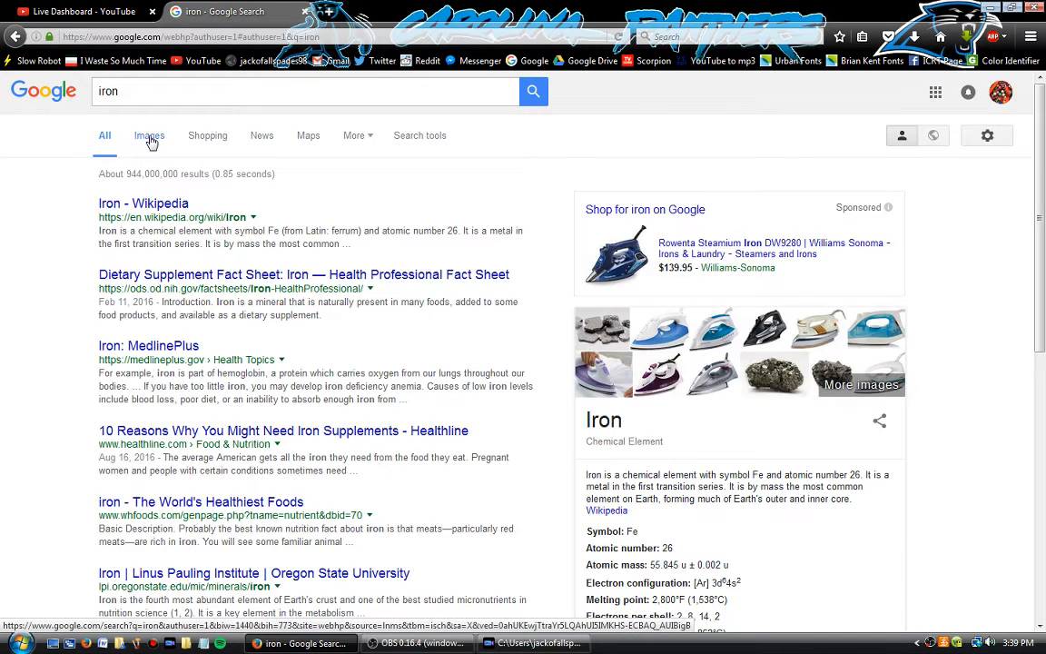
pyautogui.click(150, 140)
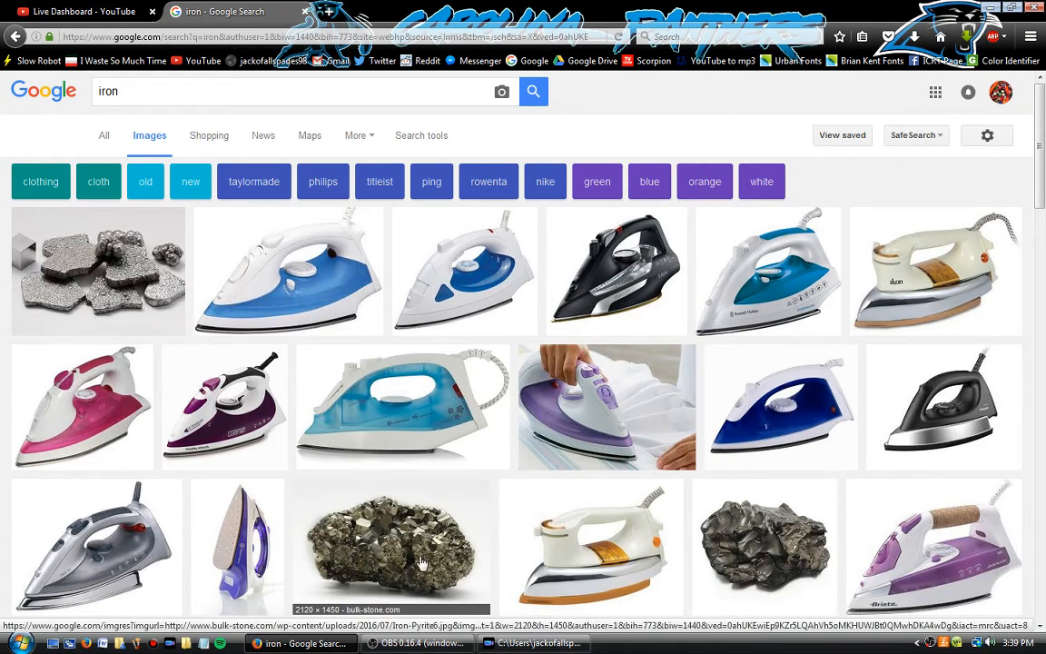
pyautogui.scroll(-8, 600, 409)
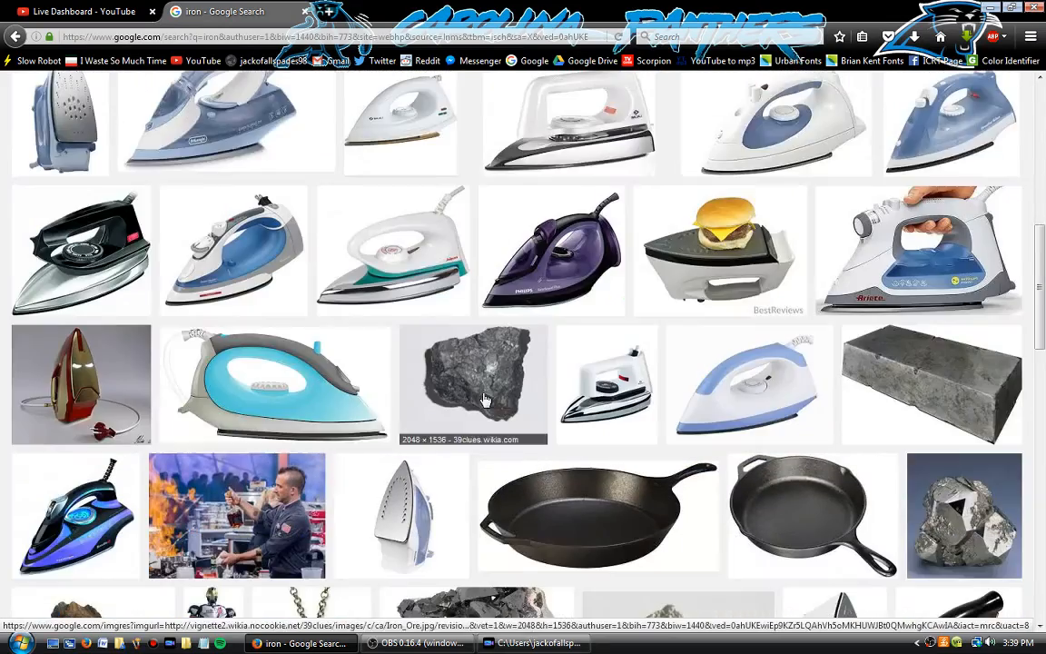
pyautogui.scroll(-2, 377, 416)
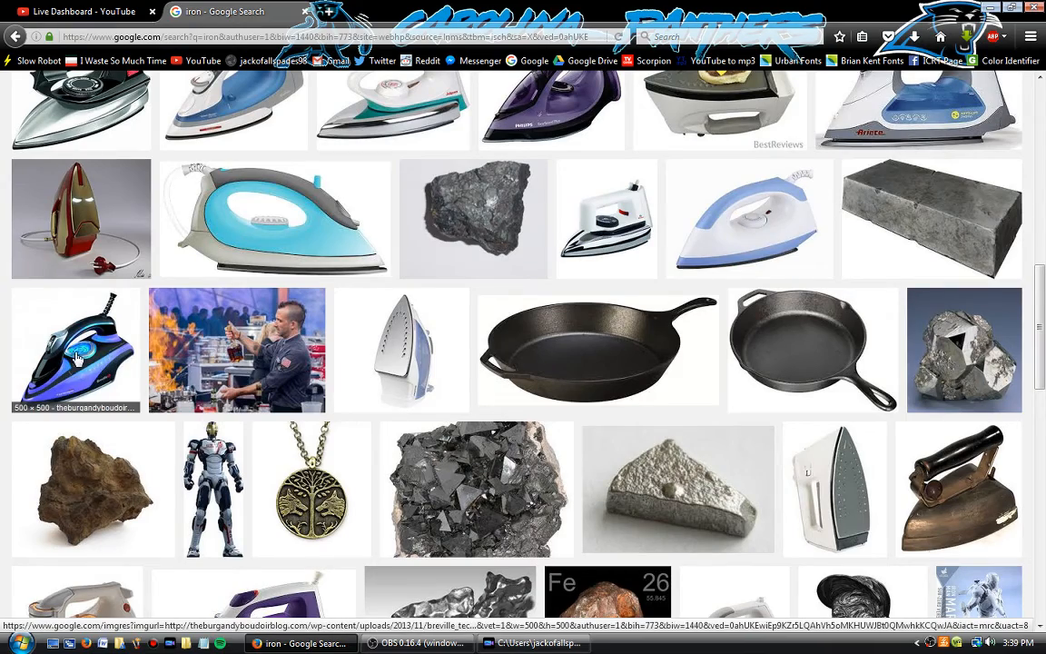
pyautogui.scroll(-2, 409, 490)
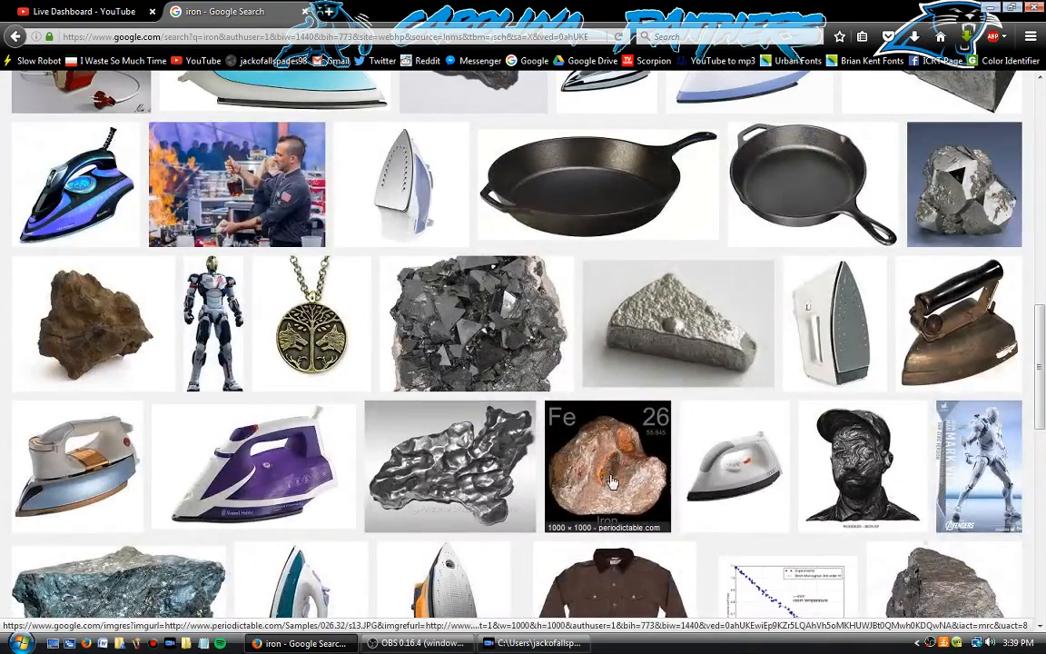
pyautogui.scroll(8, 595, 474)
# Limit the image results to large size and open the Wikipedia picture of iron pieces and a cube at full size
pyautogui.click(422, 135)
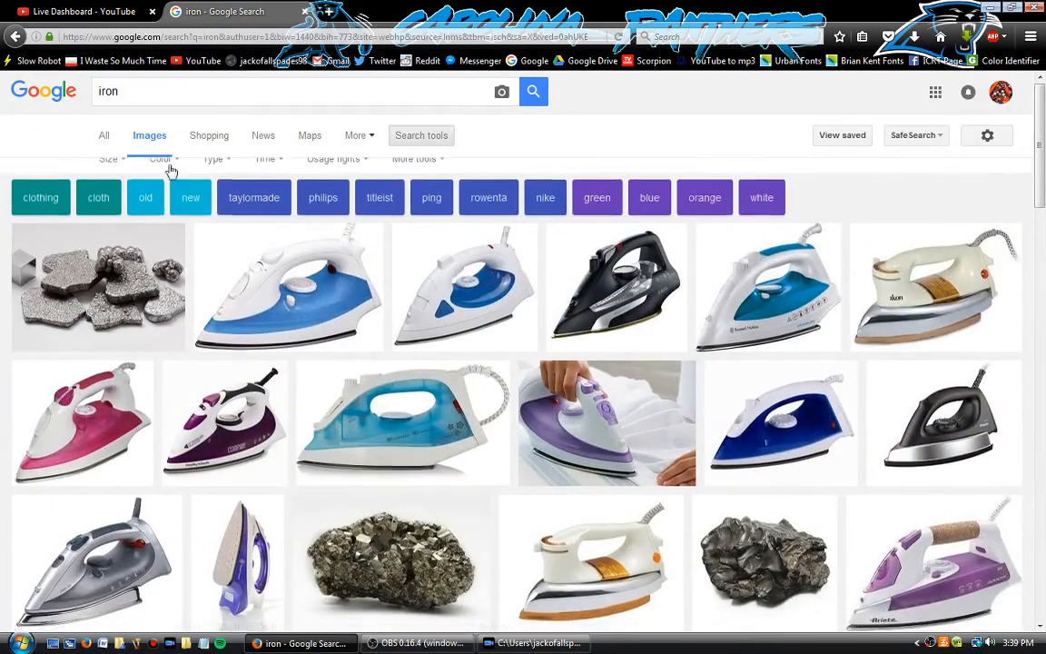
pyautogui.click(105, 172)
pyautogui.click(116, 218)
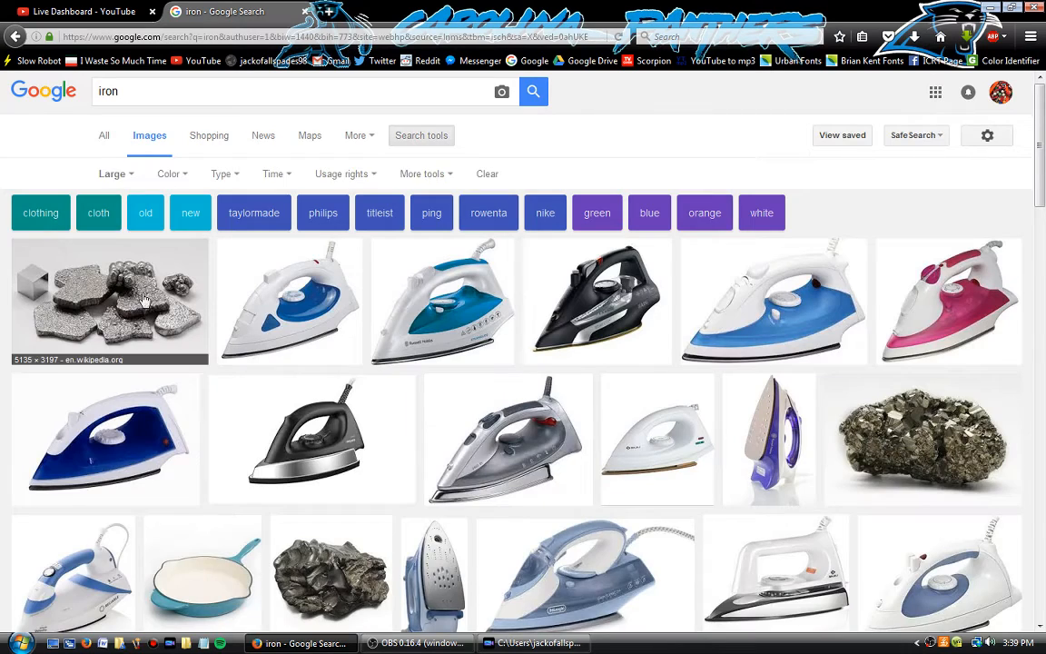
pyautogui.click(126, 270)
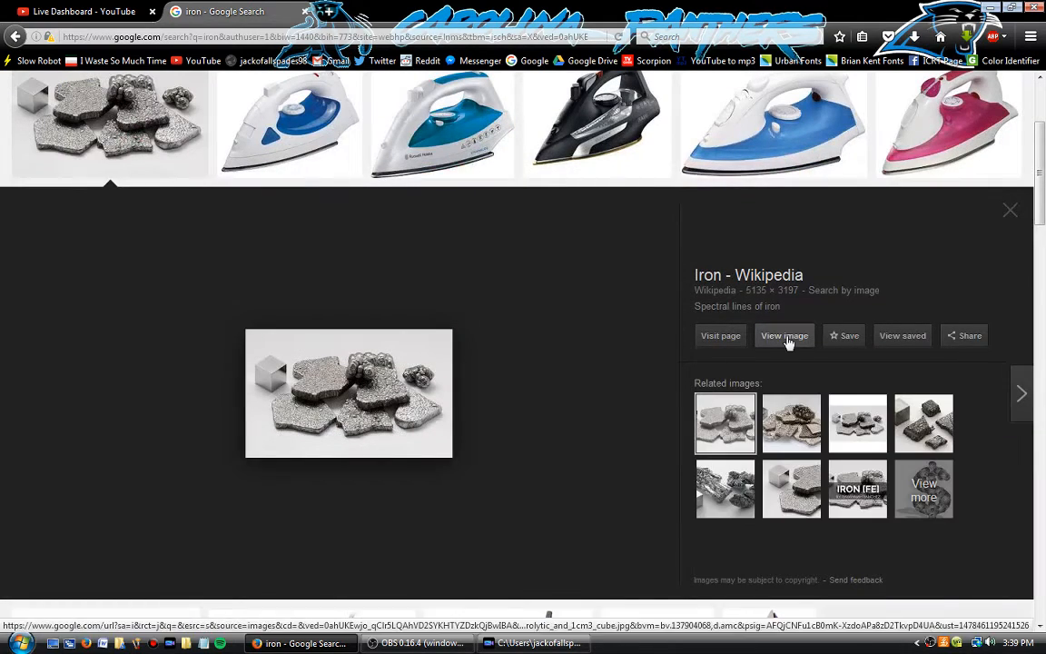
pyautogui.click(785, 337)
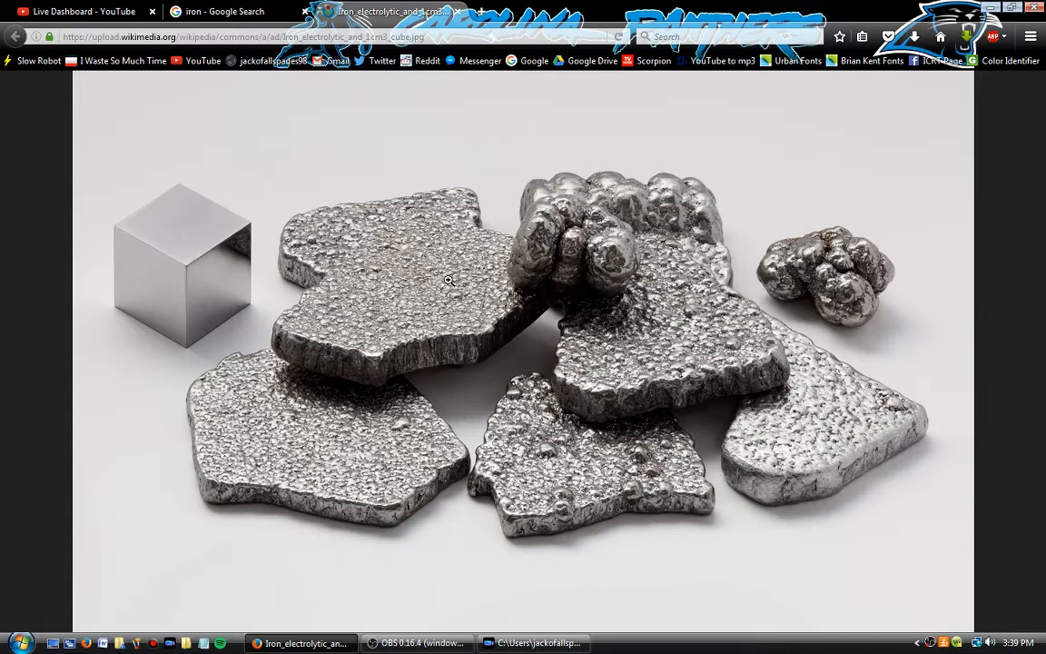
# Save the full-size iron picture as a JPEG named iron in the Pictures folder
pyautogui.click(473, 314)
pyautogui.rightClick(475, 317)
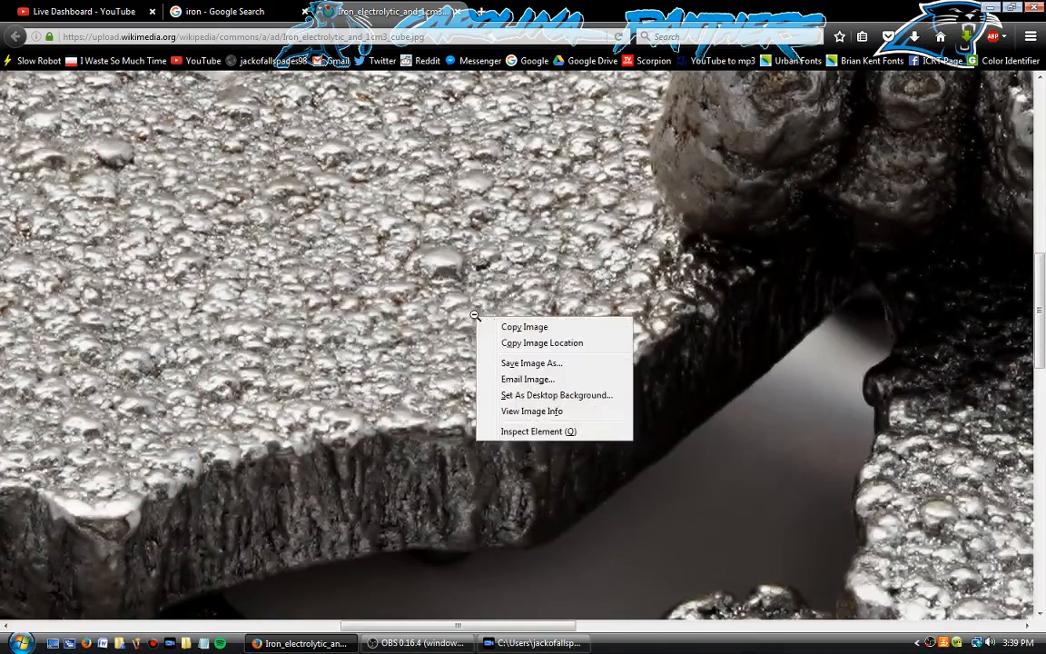
pyautogui.click(522, 367)
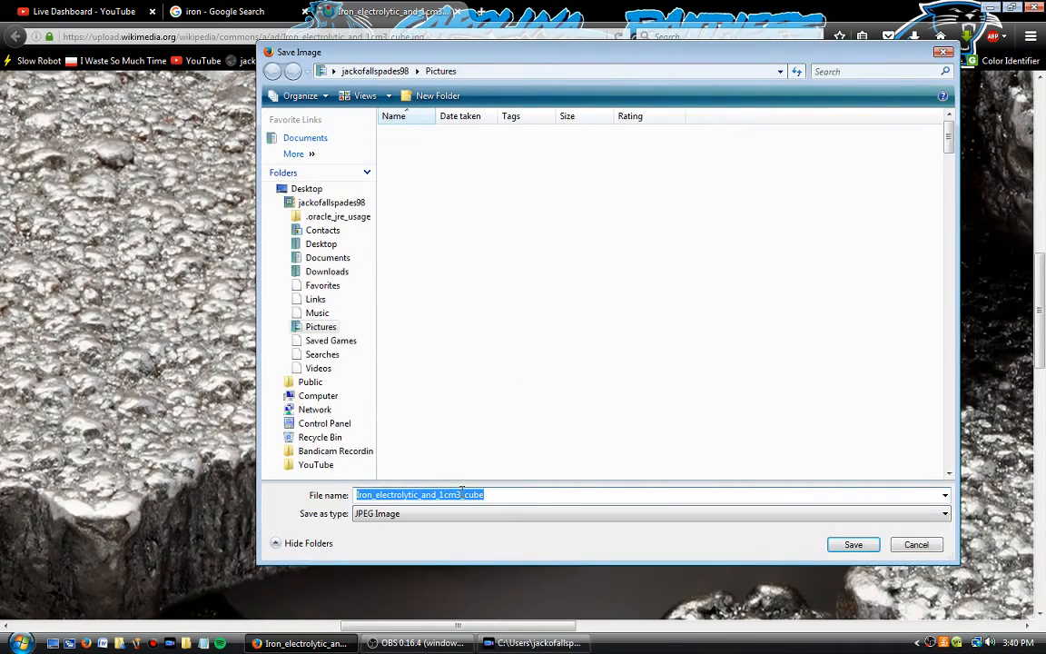
pyautogui.write('ir')
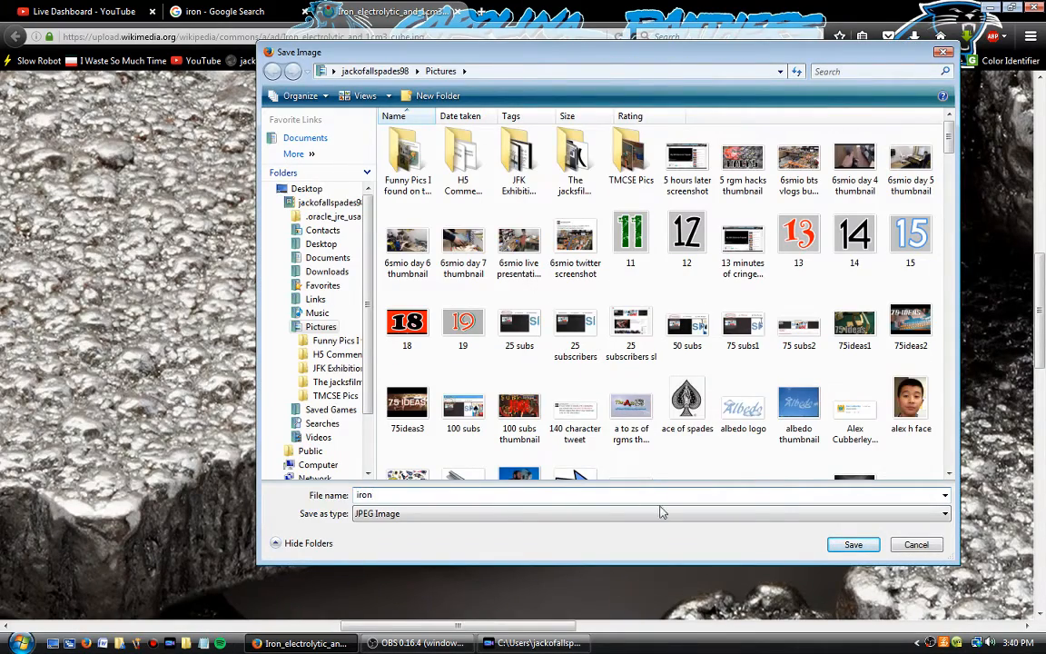
pyautogui.write('on')
pyautogui.click(832, 545)
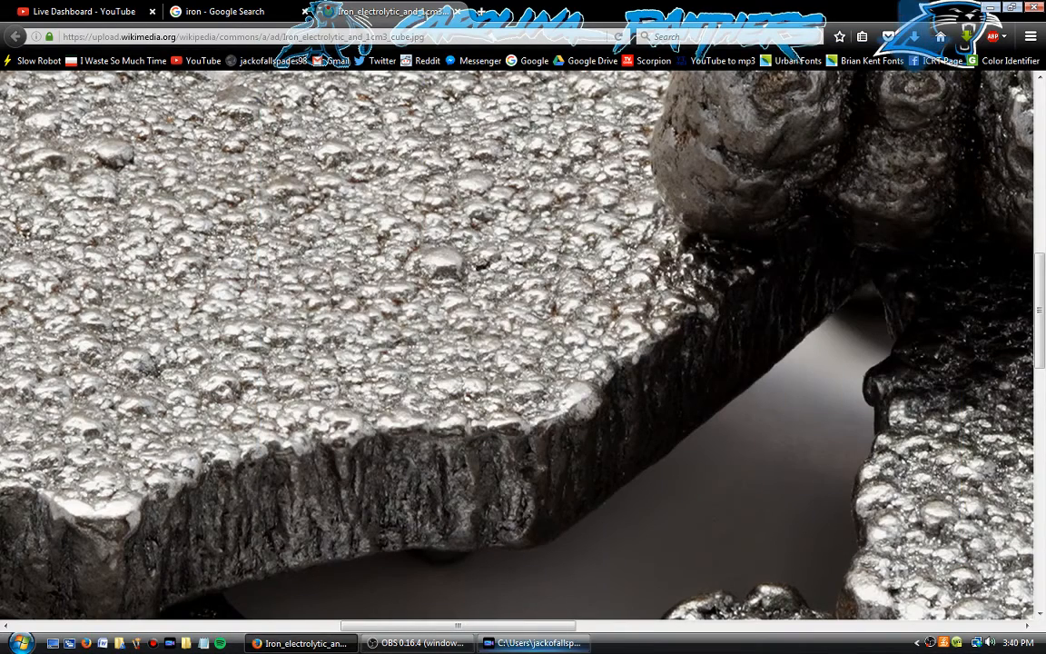
# Switch to PowerDirector and import iron.jpg from the Pictures folder into the media library
pyautogui.hotkey('alt', 'Tab')
pyautogui.click(25, 55)
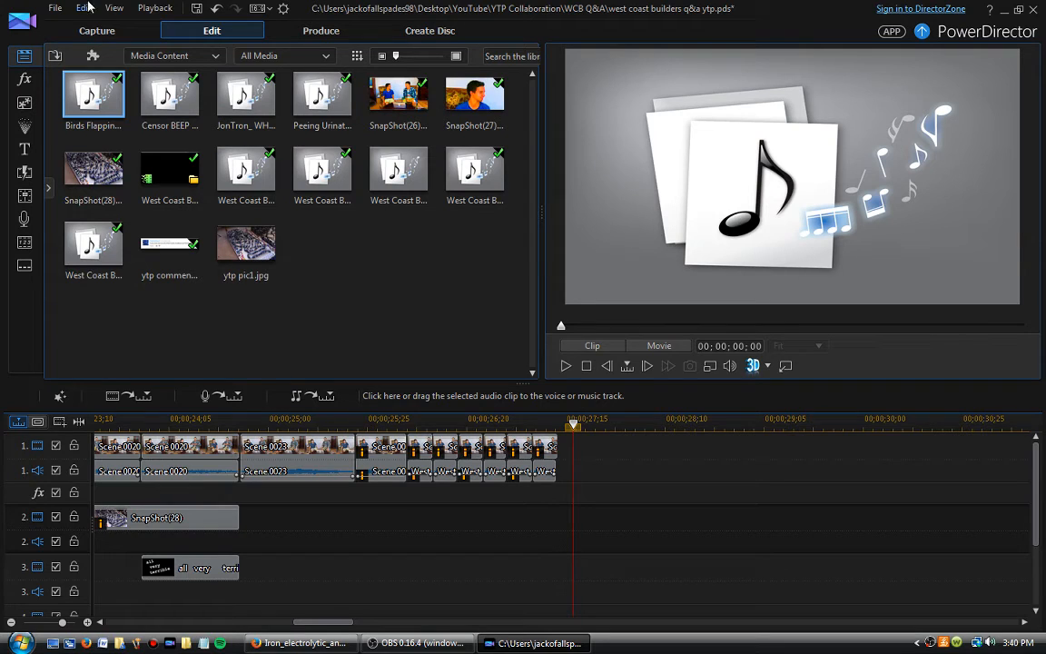
pyautogui.click(54, 55)
pyautogui.click(71, 77)
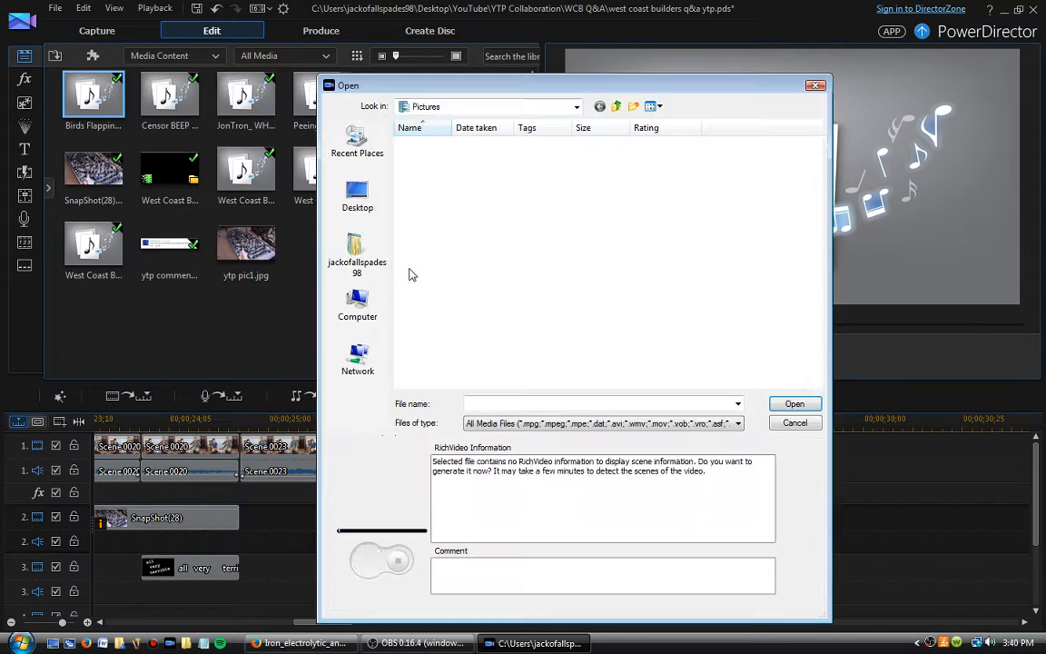
pyautogui.click(357, 255)
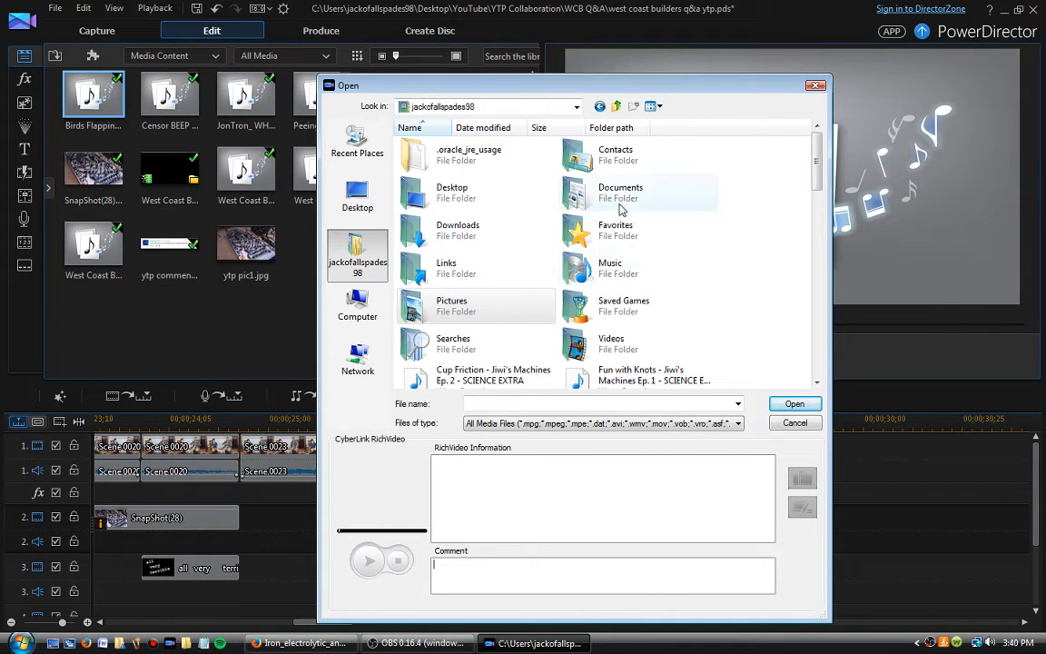
pyautogui.doubleClick(464, 318)
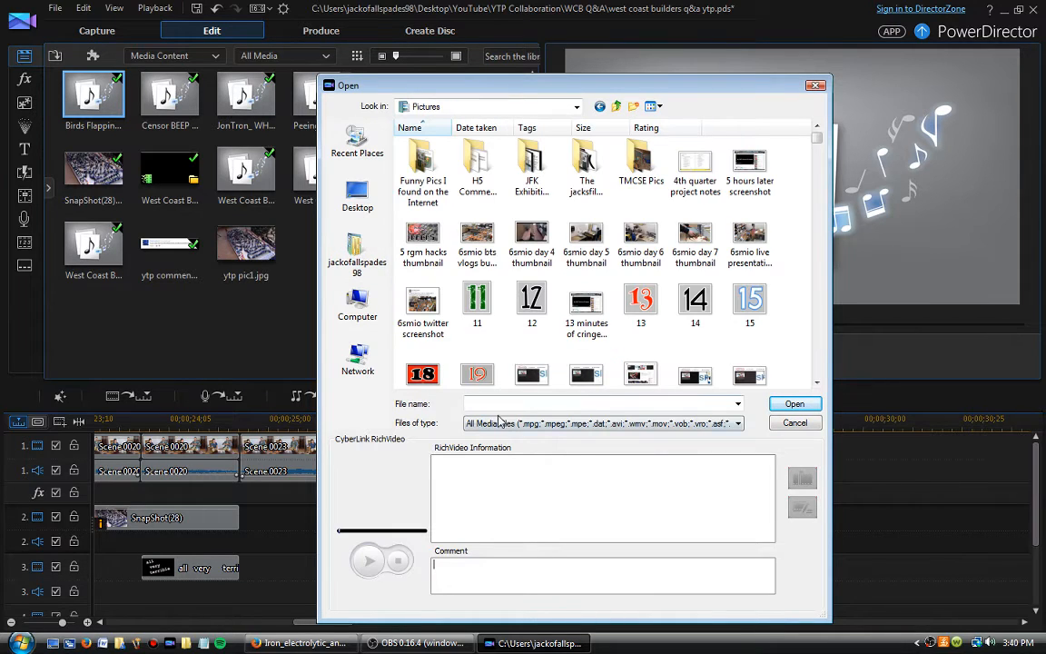
pyautogui.write('iron')
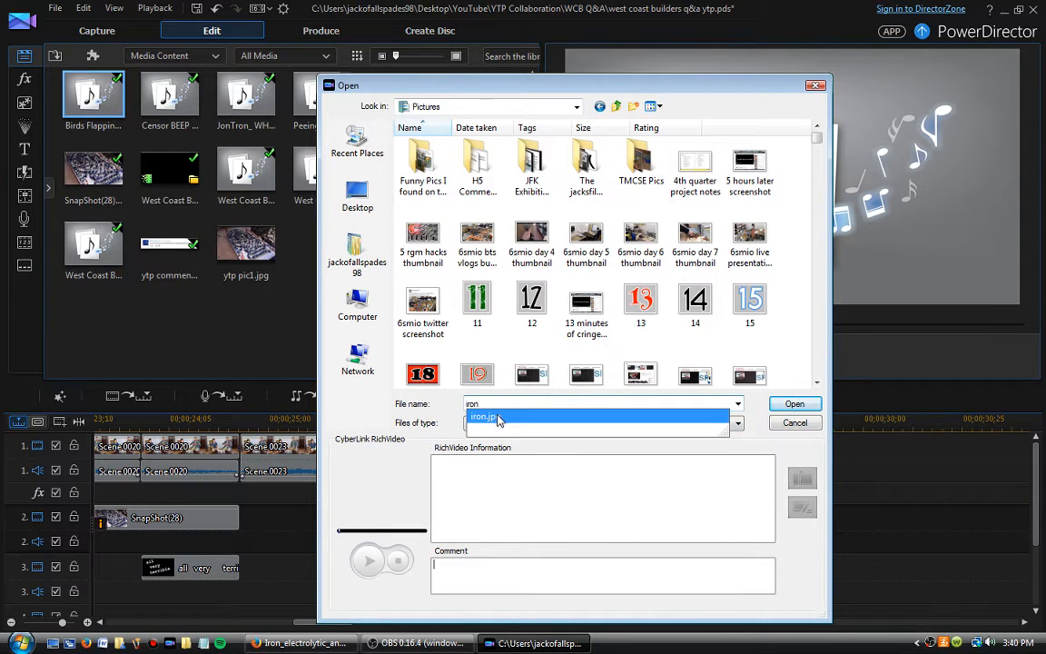
pyautogui.click(545, 415)
pyautogui.click(775, 405)
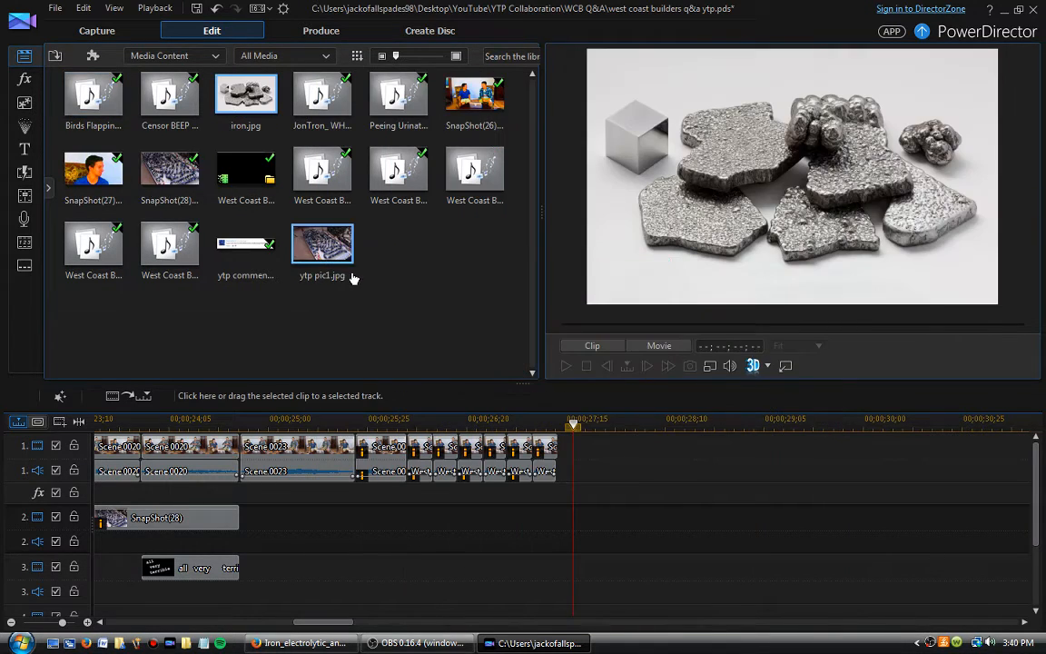
# Place iron.jpg on video track 2 directly after SnapShot(28) and trim its end to match the first Scene 0023 clip
pyautogui.moveTo(255, 100); pyautogui.dragTo(242, 524)
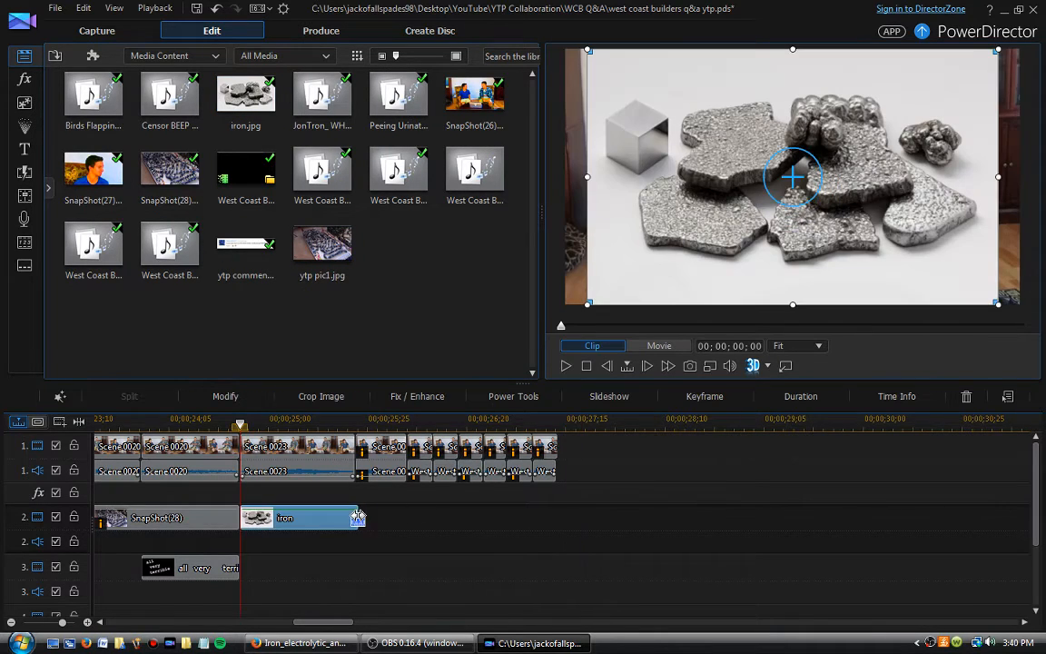
pyautogui.moveTo(359, 518); pyautogui.dragTo(353, 518)
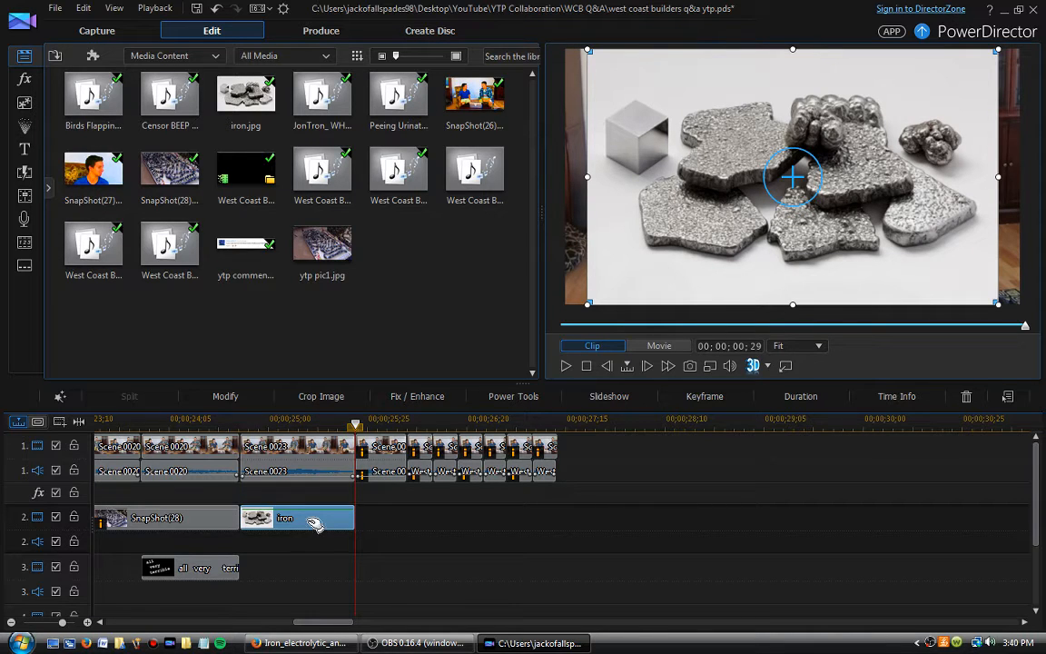
# Open the iron clip in PiP Designer and key out its light grey background with Chroma Key
pyautogui.doubleClick(307, 524)
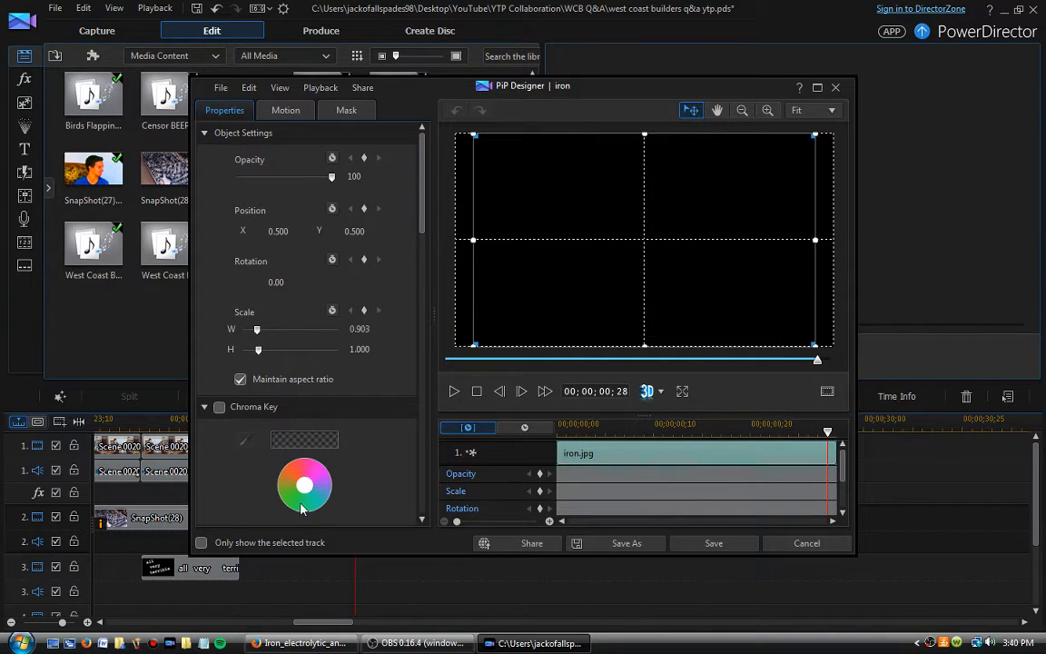
pyautogui.click(246, 440)
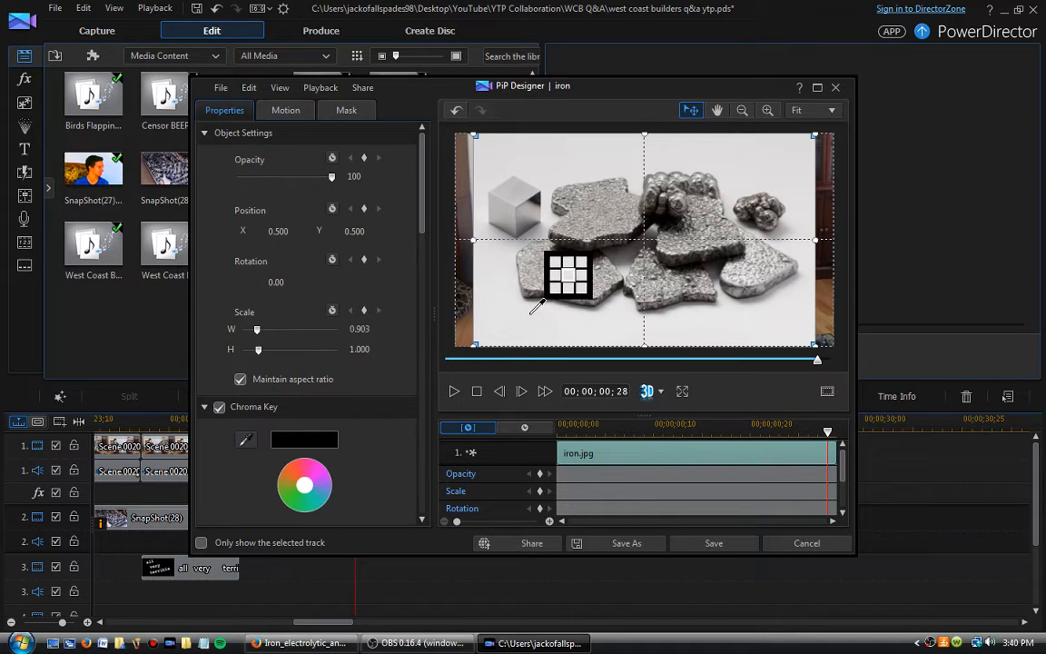
pyautogui.click(563, 281)
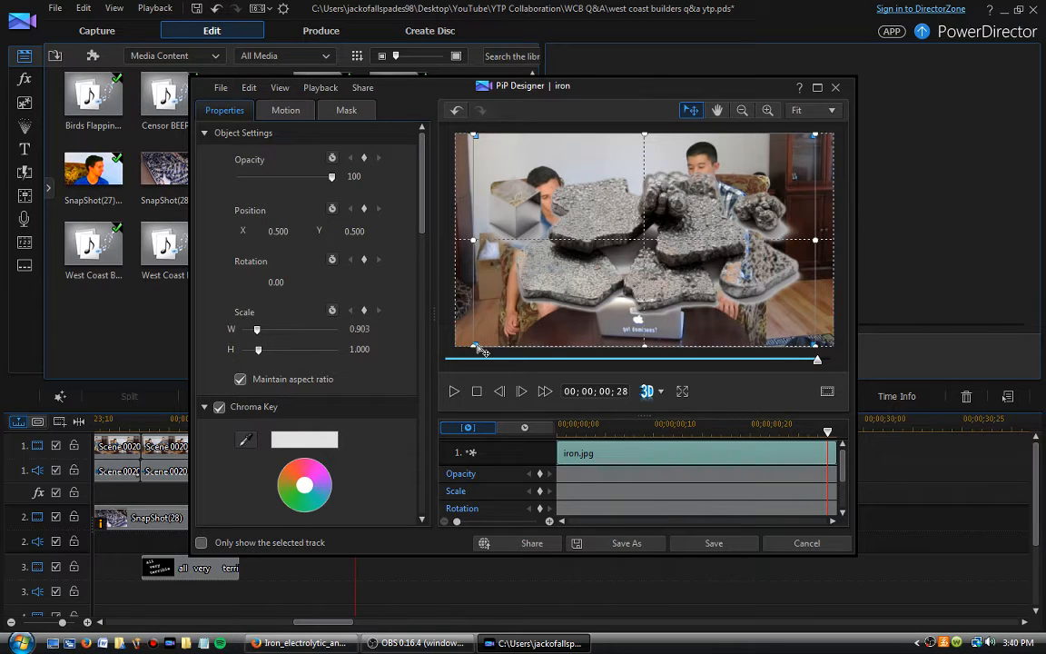
# Shrink the iron picture to scale 0.417 by 0.461, rotate it to -16.79, position it at X 0.439, Y 0.217, and save
pyautogui.moveTo(473, 345); pyautogui.dragTo(655, 227)
pyautogui.moveTo(709, 177); pyautogui.dragTo(581, 240)
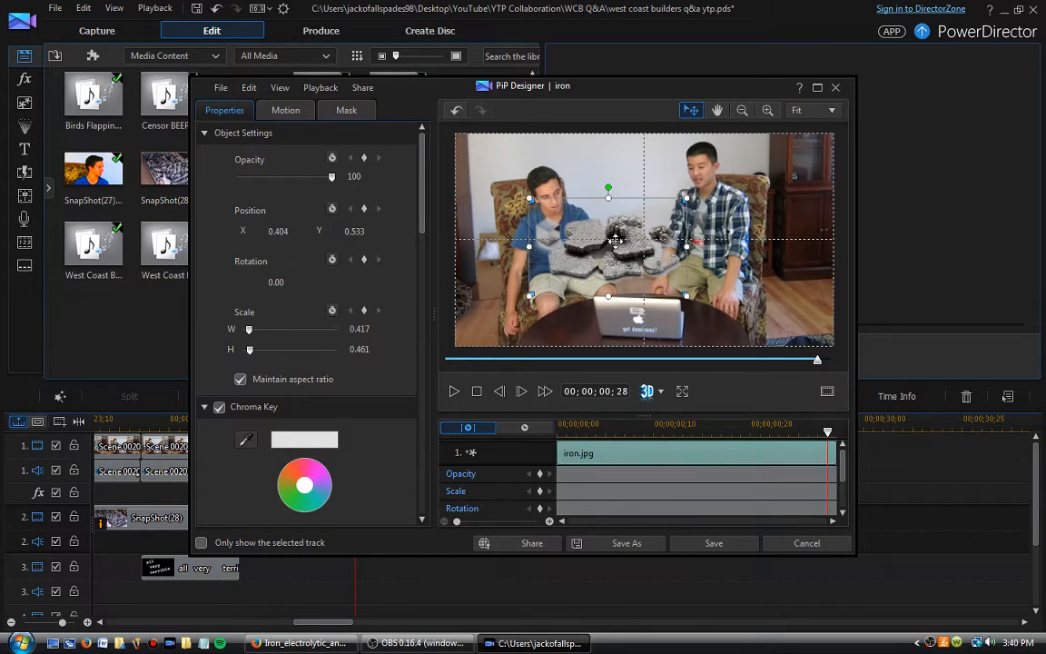
pyautogui.moveTo(608, 191); pyautogui.dragTo(589, 186)
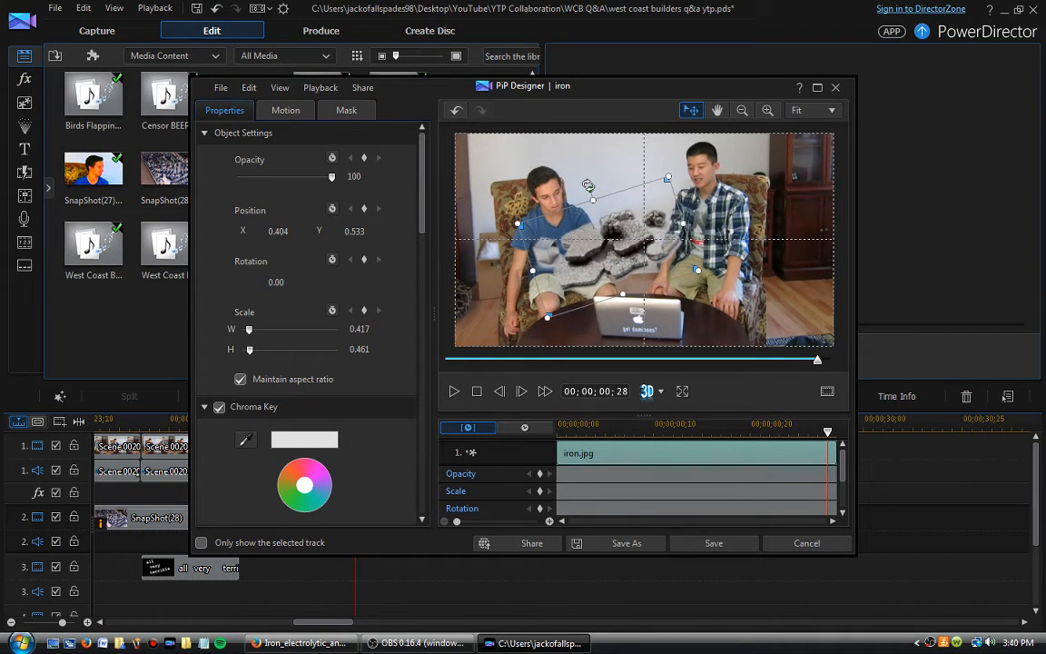
pyautogui.moveTo(614, 267); pyautogui.dragTo(637, 196)
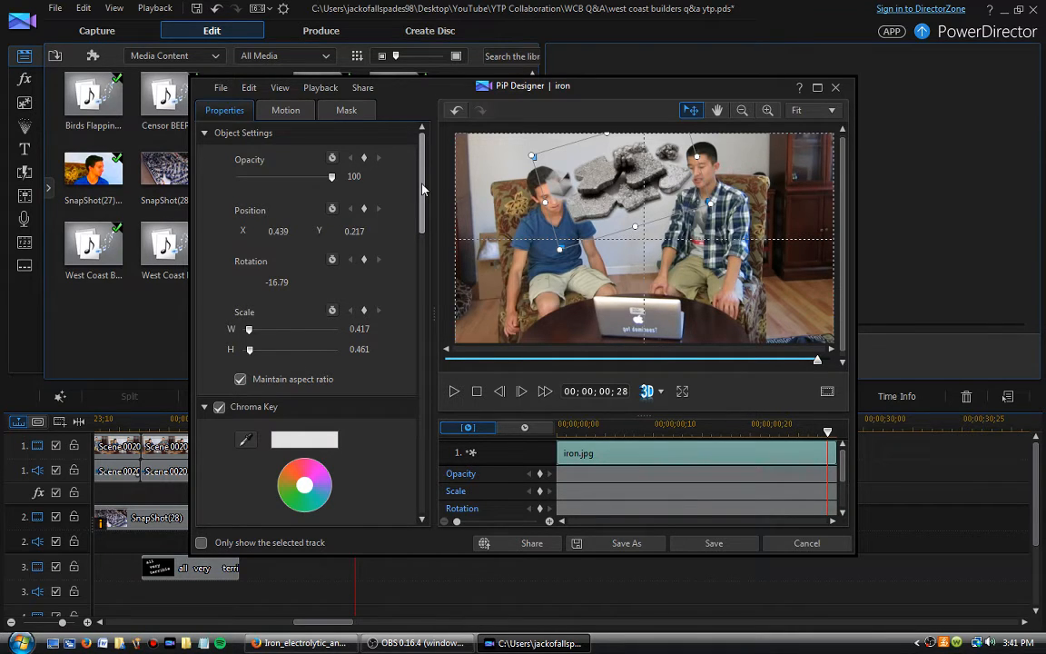
pyautogui.moveTo(423, 188)
pyautogui.mouseDown()
pyautogui.moveTo(424, 481)
pyautogui.moveTo(423, 188)
pyautogui.mouseUp()
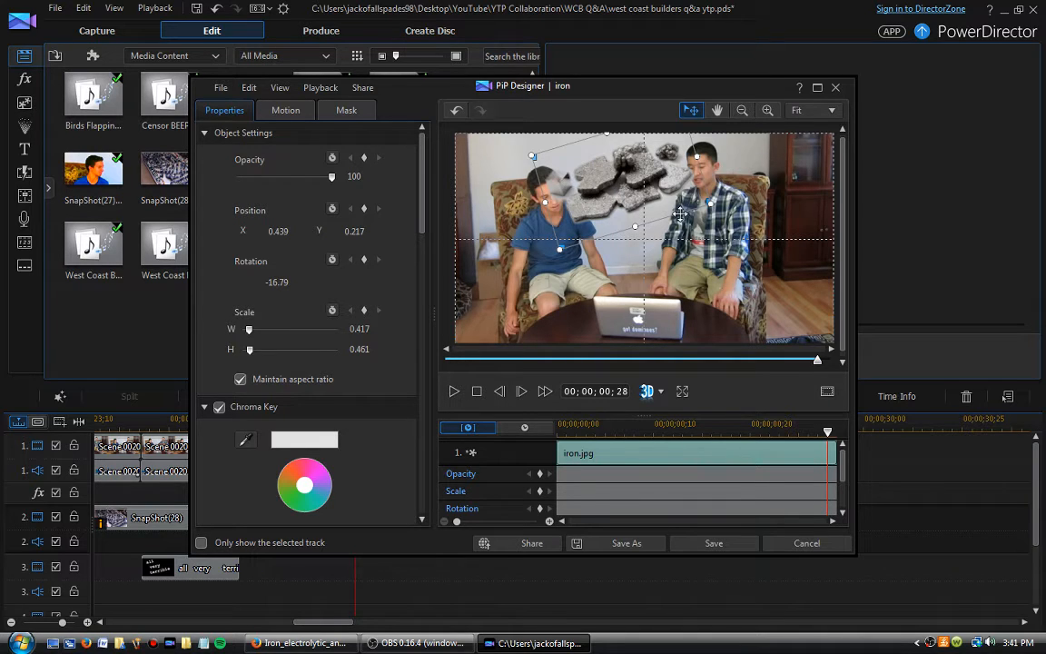
pyautogui.click(714, 543)
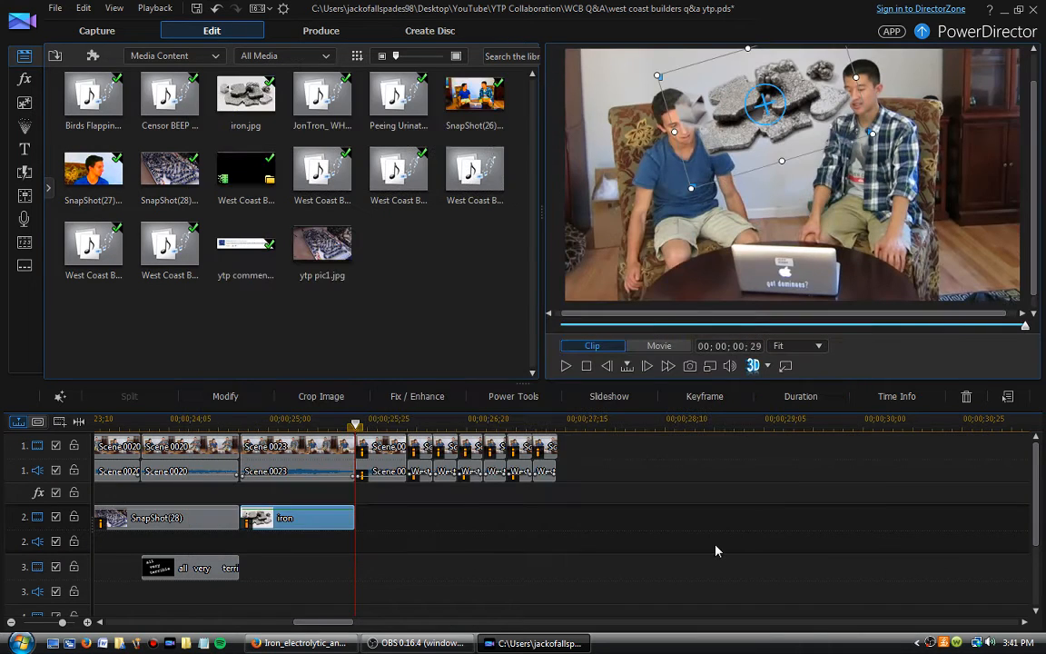
# Keyframe the iron clip's starting position off-frame beside the video, at about X -0.305, Y 0.762
pyautogui.doubleClick(304, 524)
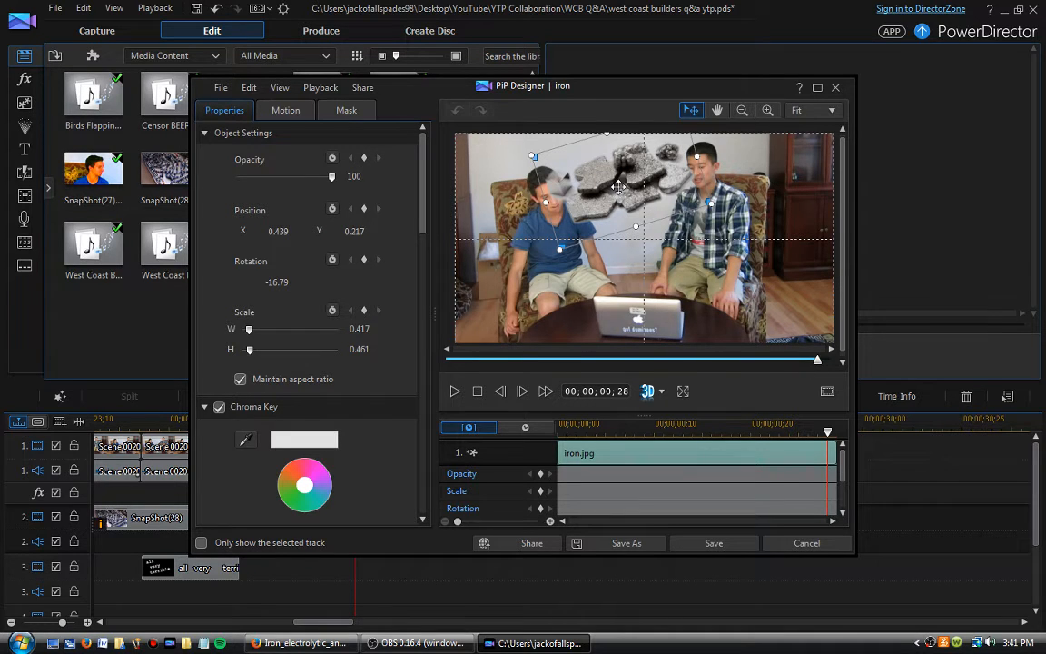
pyautogui.click(835, 87)
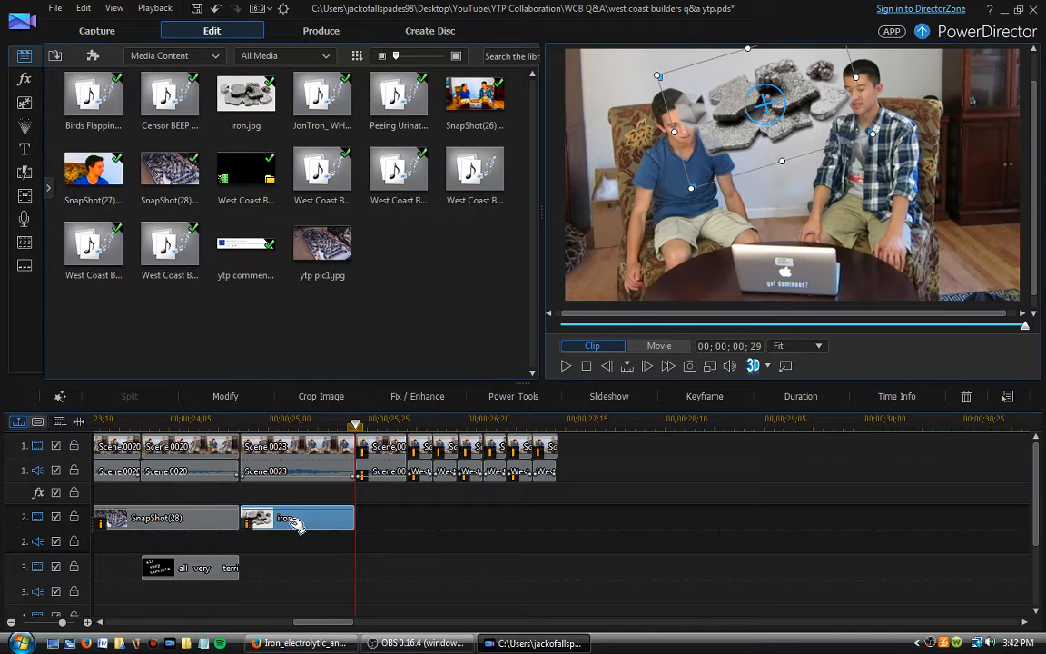
pyautogui.click(705, 397)
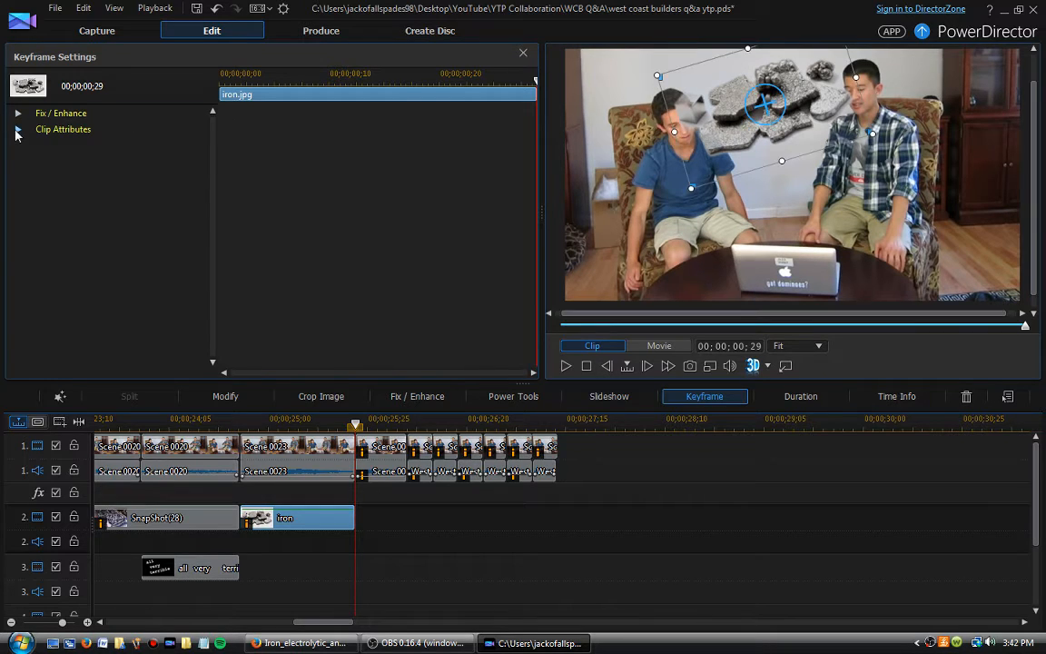
pyautogui.click(17, 128)
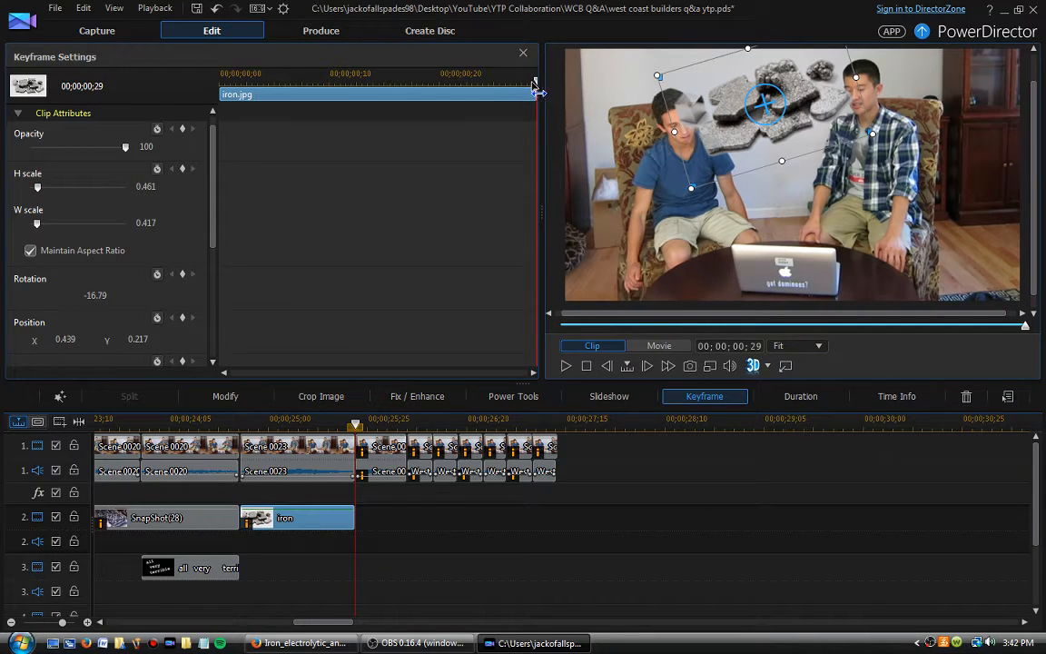
pyautogui.click(329, 80)
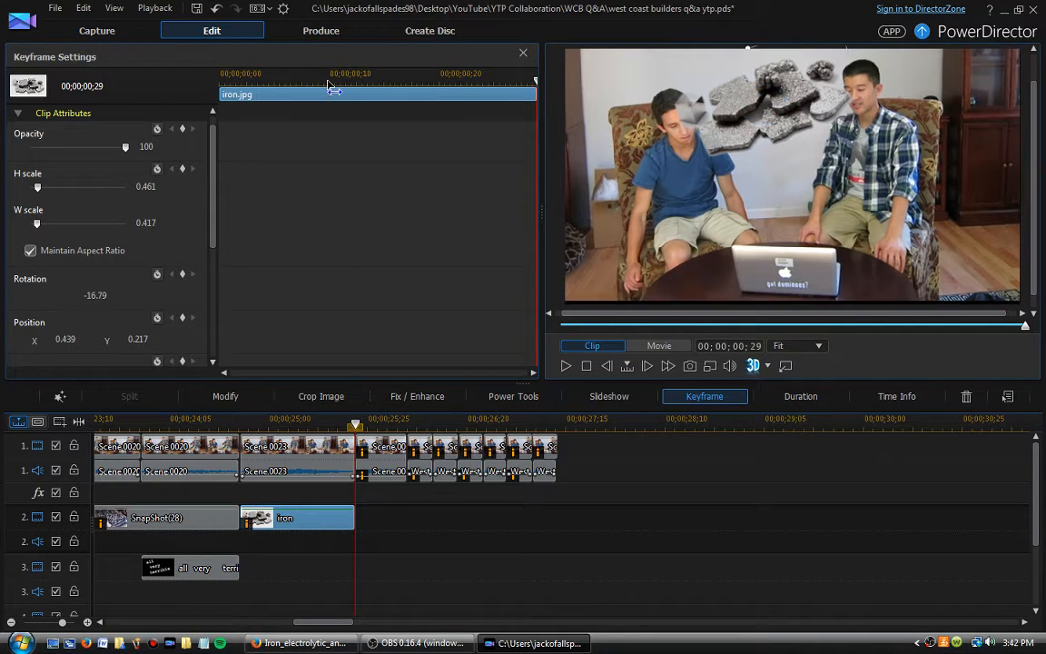
pyautogui.click(215, 92)
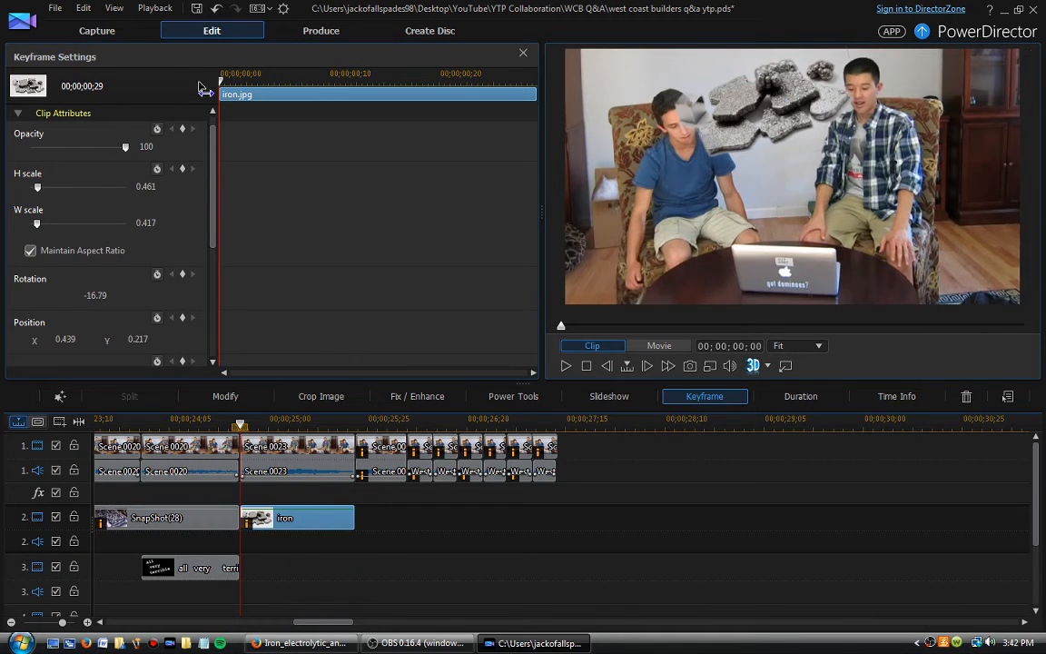
pyautogui.click(803, 346)
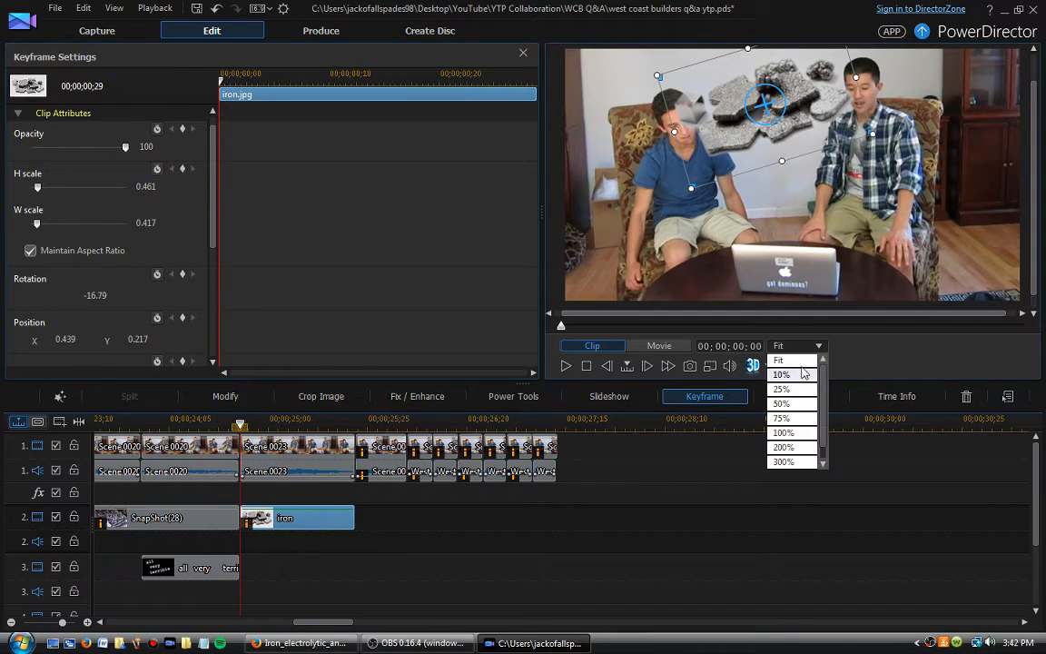
pyautogui.click(781, 389)
pyautogui.moveTo(779, 155); pyautogui.dragTo(692, 188)
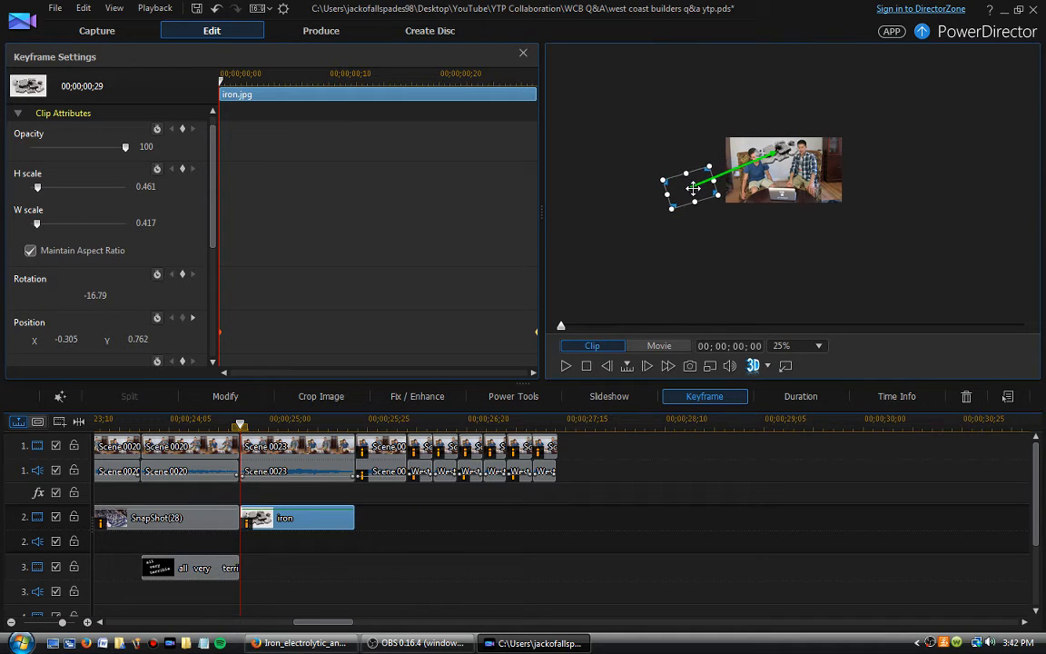
# Set the iron's ending position keyframe to about X 0.420, Y 0.284 and extend the clip to the end of the track 1 clips
pyautogui.moveTo(221, 80); pyautogui.dragTo(538, 86)
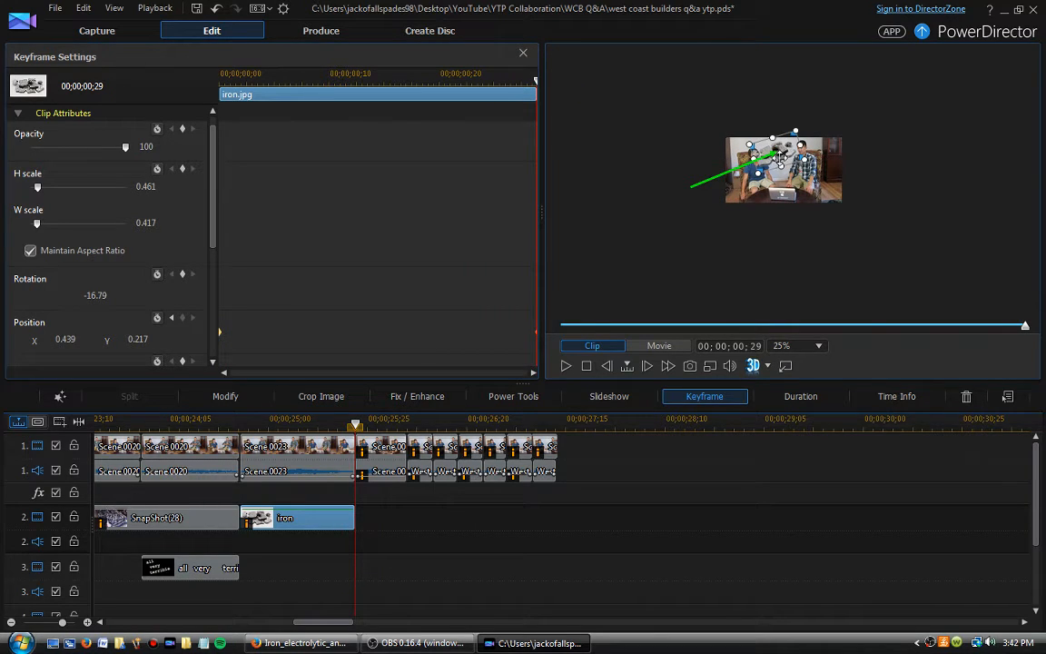
pyautogui.moveTo(781, 160)
pyautogui.mouseDown()
pyautogui.moveTo(792, 154)
pyautogui.moveTo(740, 134)
pyautogui.moveTo(777, 163)
pyautogui.mouseUp()
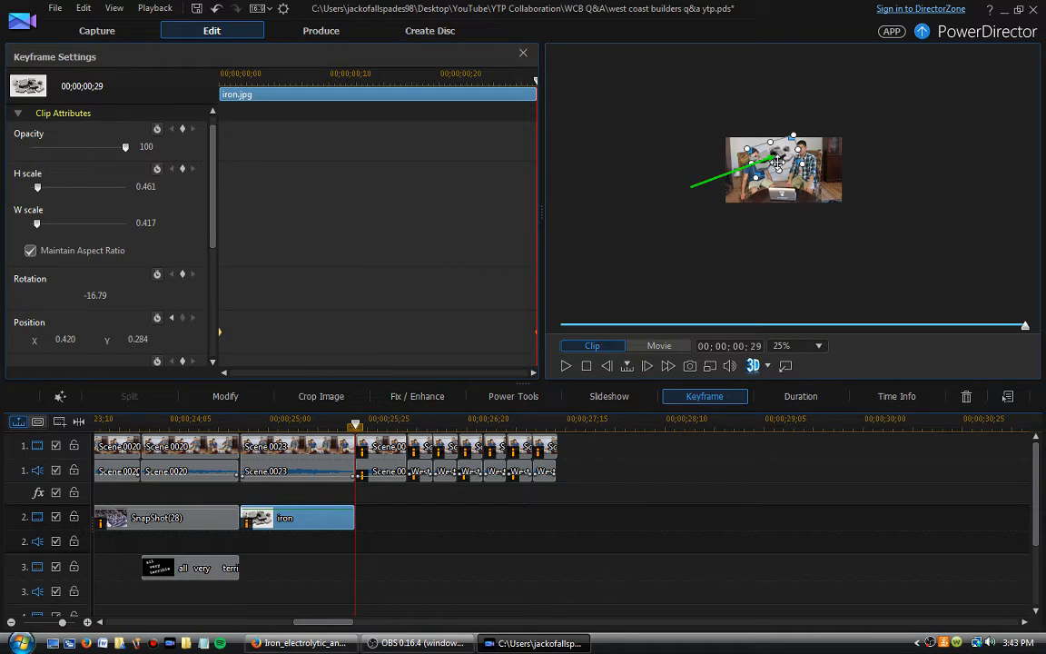
pyautogui.moveTo(354, 519); pyautogui.dragTo(555, 513)
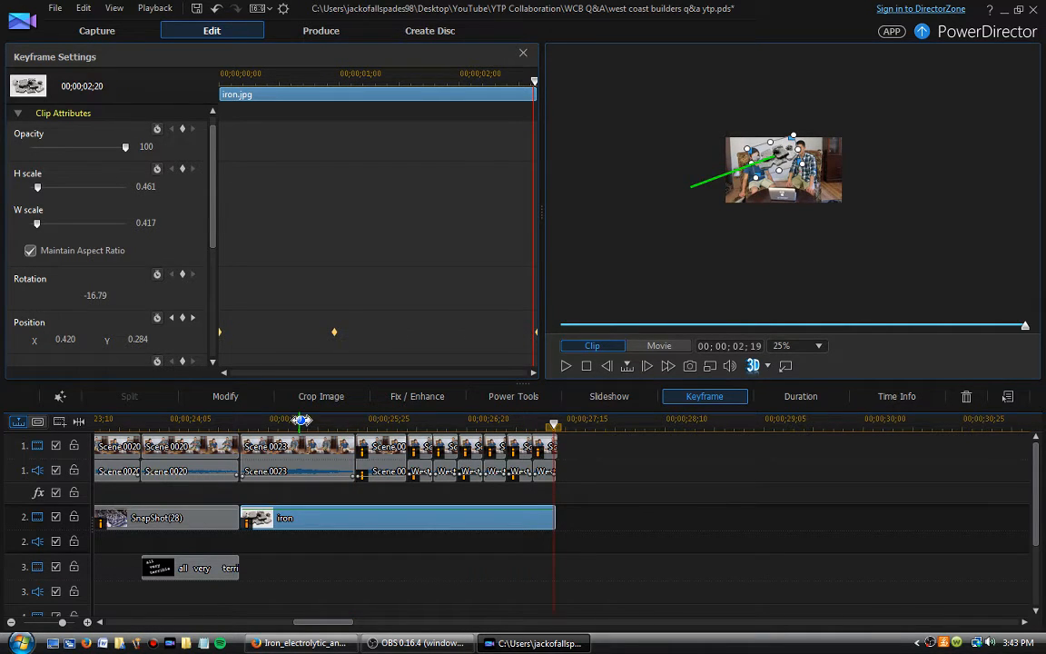
# Examine the iron picture's slide-in motion over the first Scene 0023 clip, with the preview fitted to the window
pyautogui.click(301, 420)
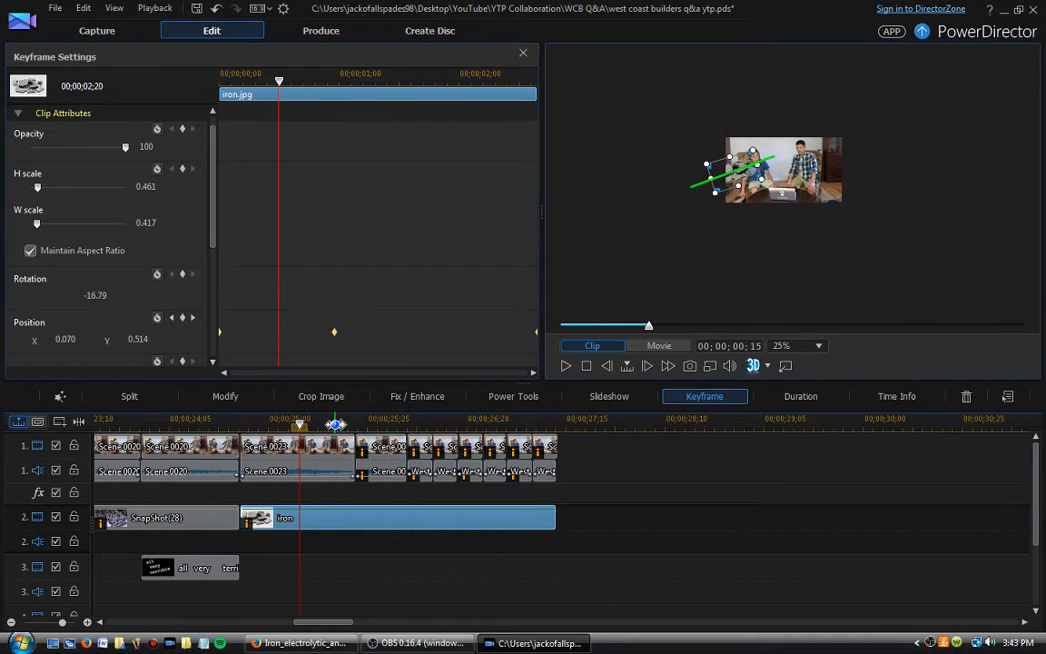
pyautogui.click(368, 457)
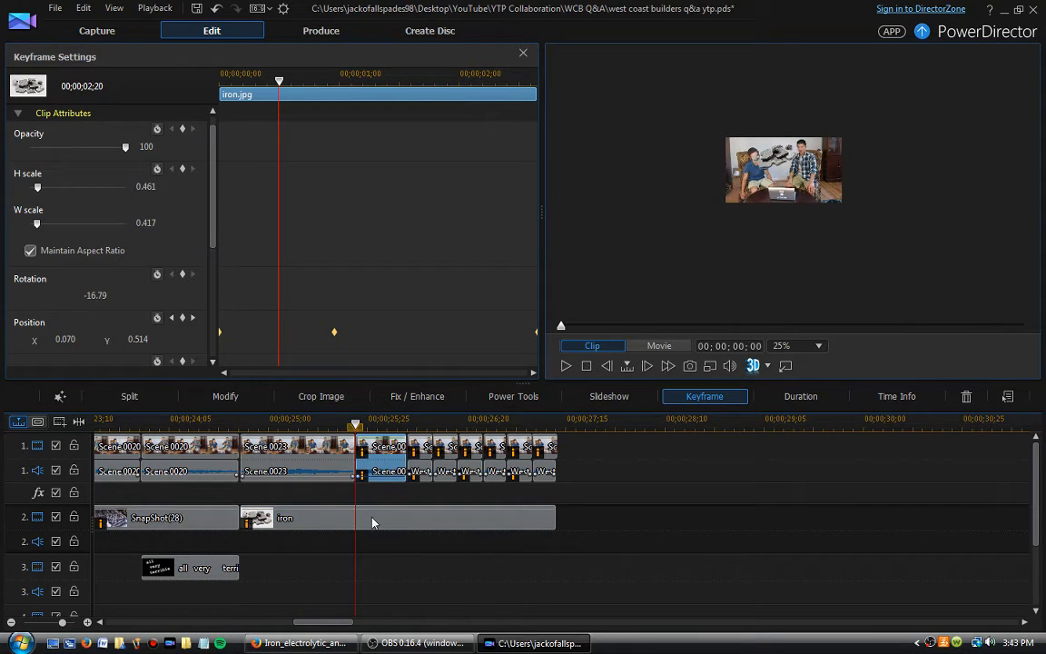
pyautogui.click(372, 522)
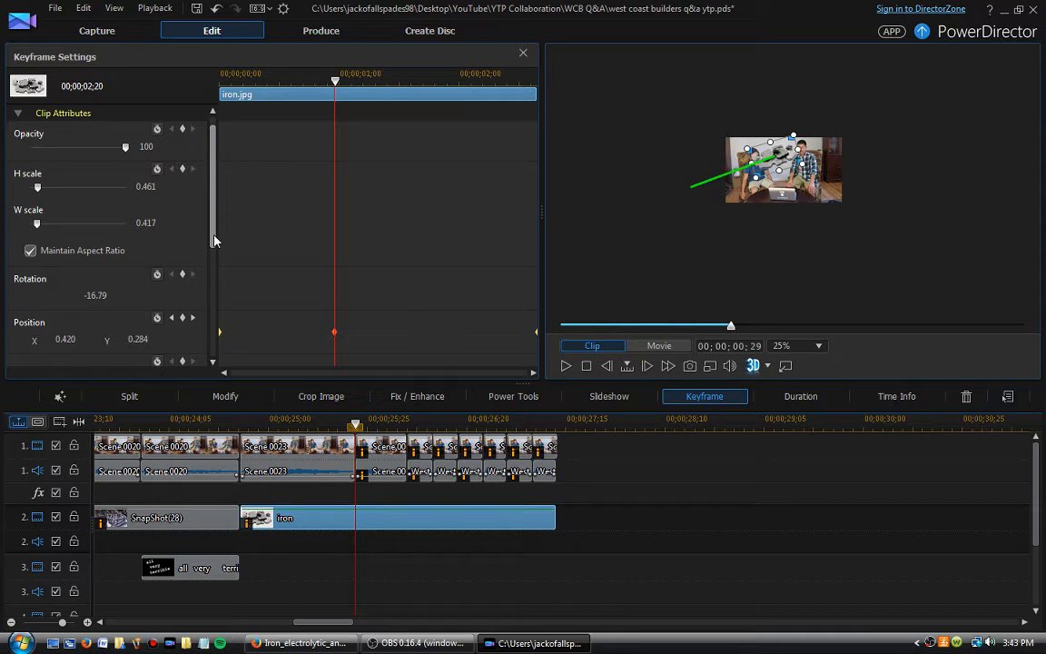
pyautogui.moveTo(215, 240)
pyautogui.mouseDown()
pyautogui.moveTo(218, 225)
pyautogui.moveTo(216, 241)
pyautogui.mouseUp()
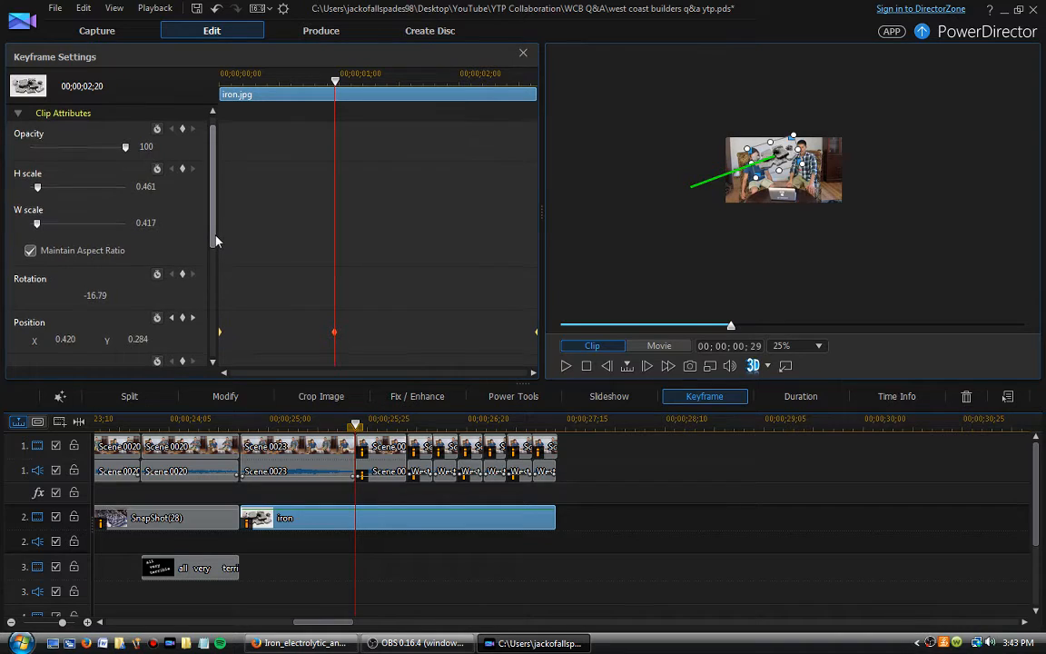
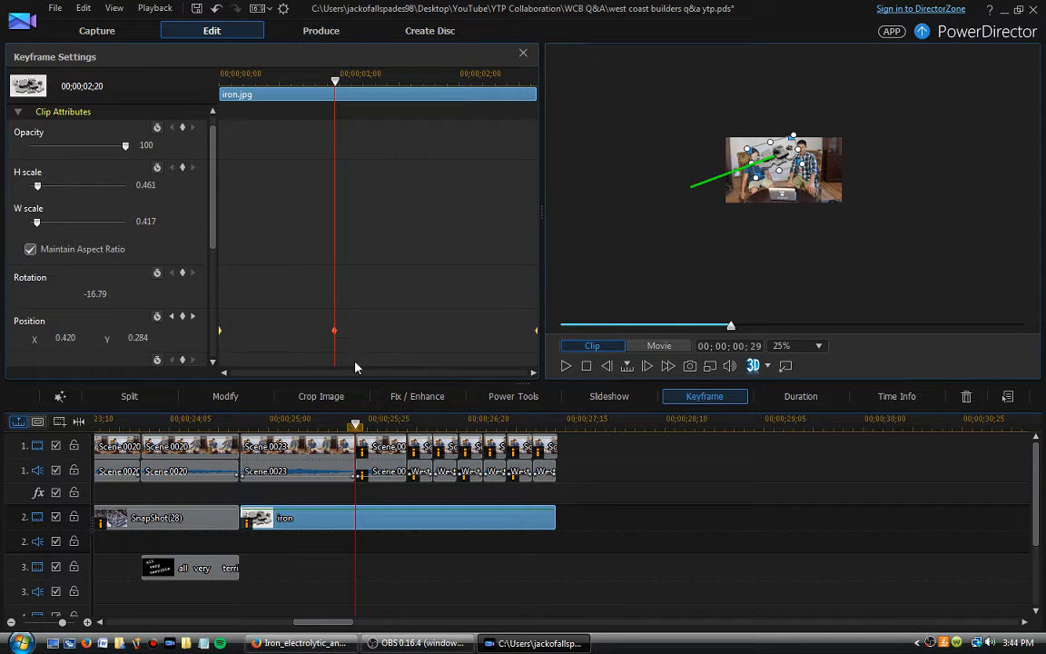
pyautogui.moveTo(355, 423); pyautogui.dragTo(313, 434)
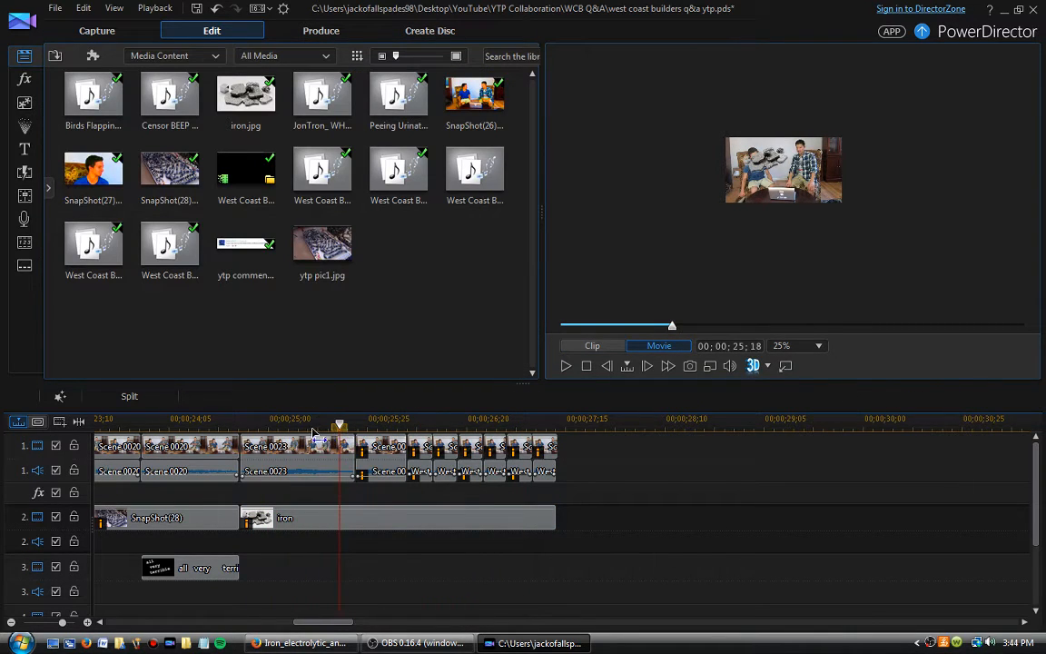
pyautogui.click(744, 168)
pyautogui.click(799, 346)
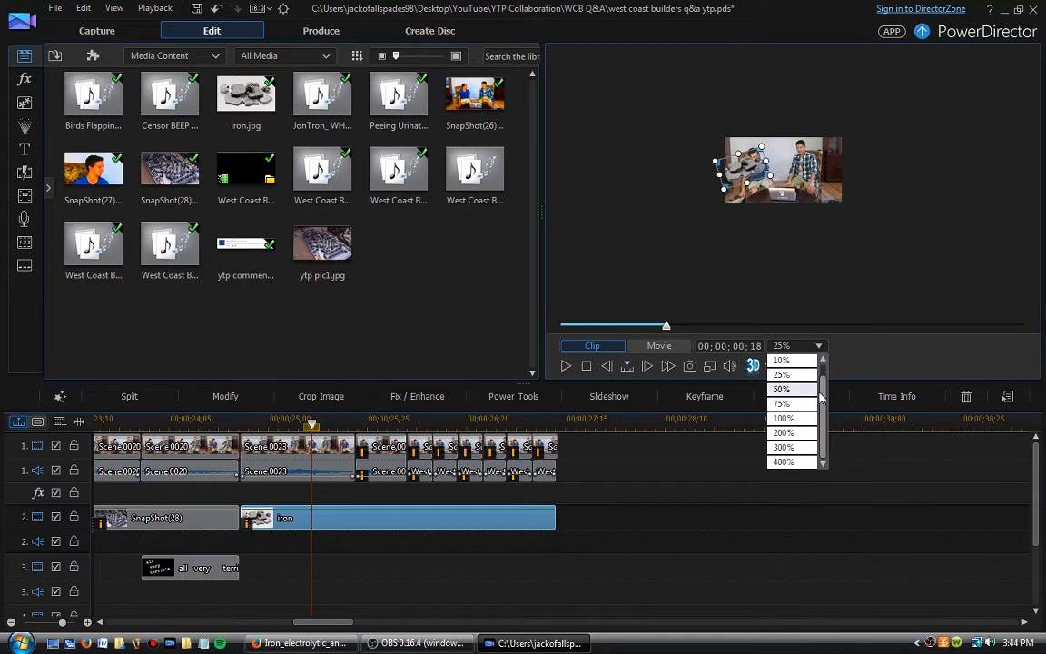
pyautogui.scroll(1, 820, 396)
pyautogui.click(782, 361)
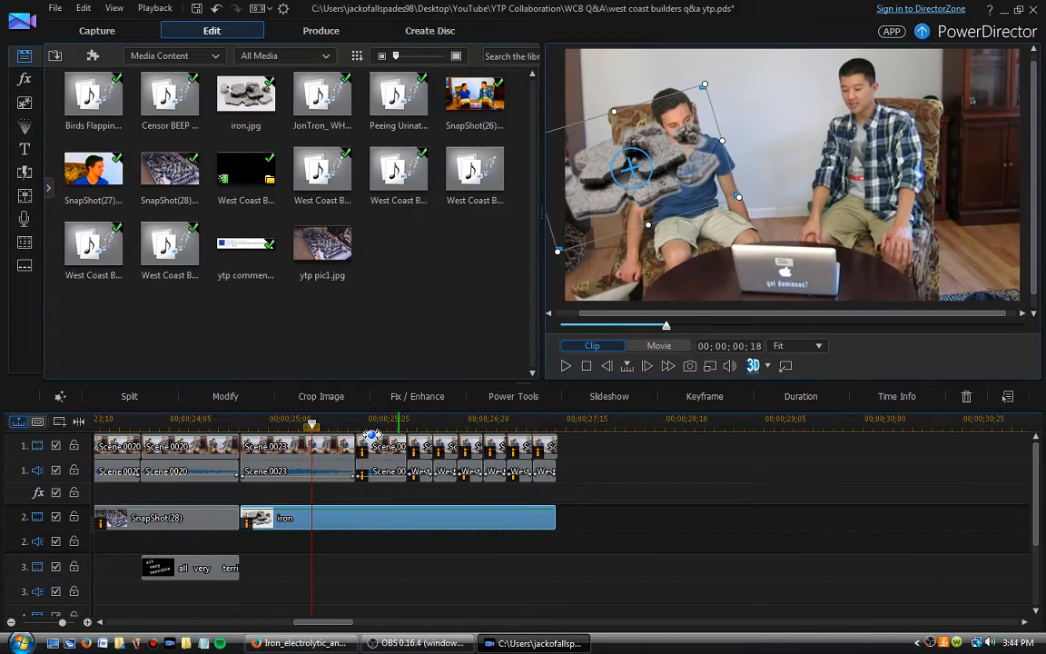
pyautogui.click(720, 405)
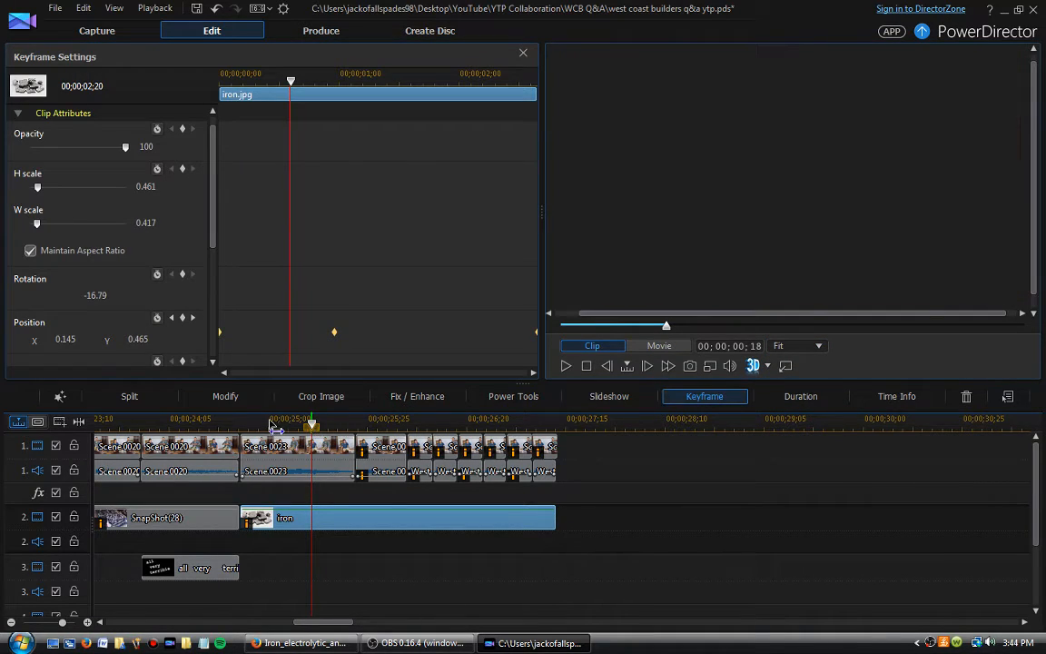
pyautogui.click(311, 424)
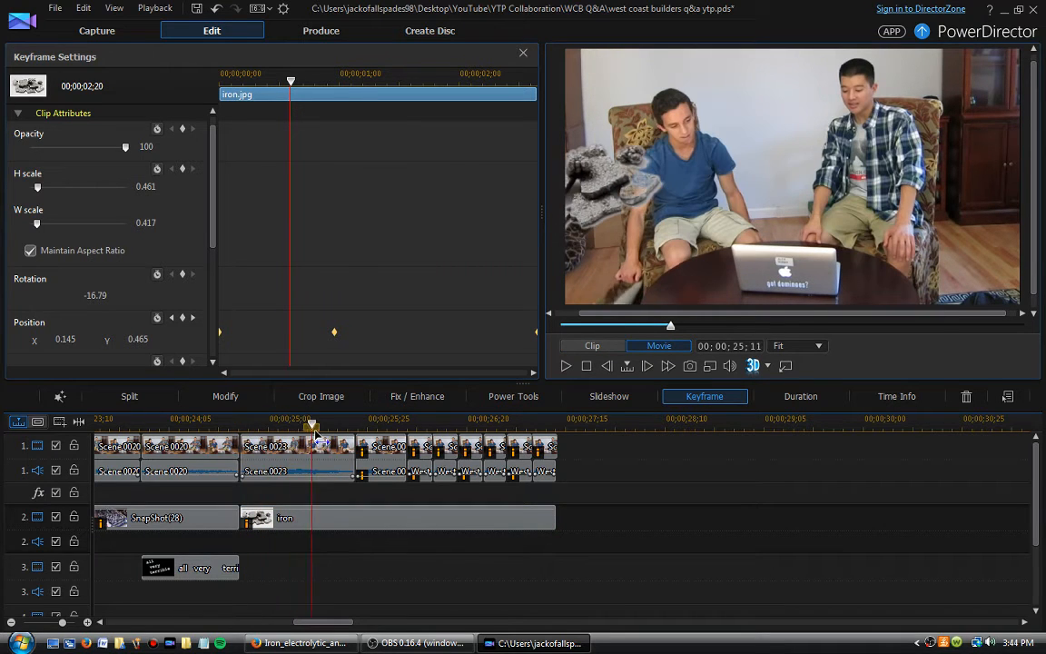
pyautogui.moveTo(316, 437)
pyautogui.mouseDown()
pyautogui.moveTo(544, 436)
pyautogui.moveTo(323, 434)
pyautogui.mouseUp()
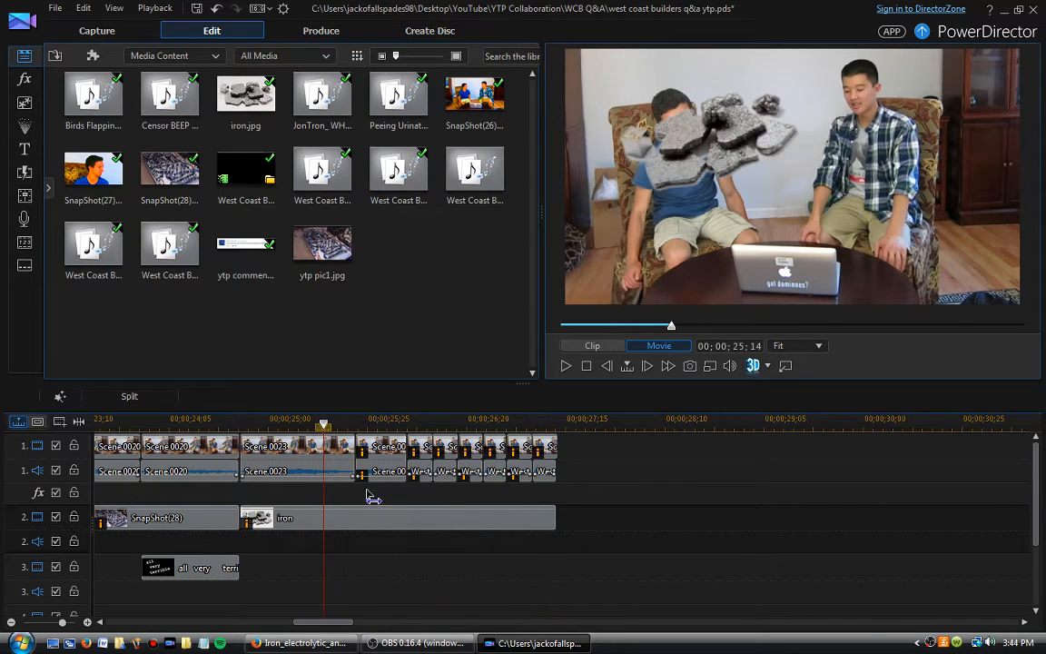
pyautogui.click(367, 522)
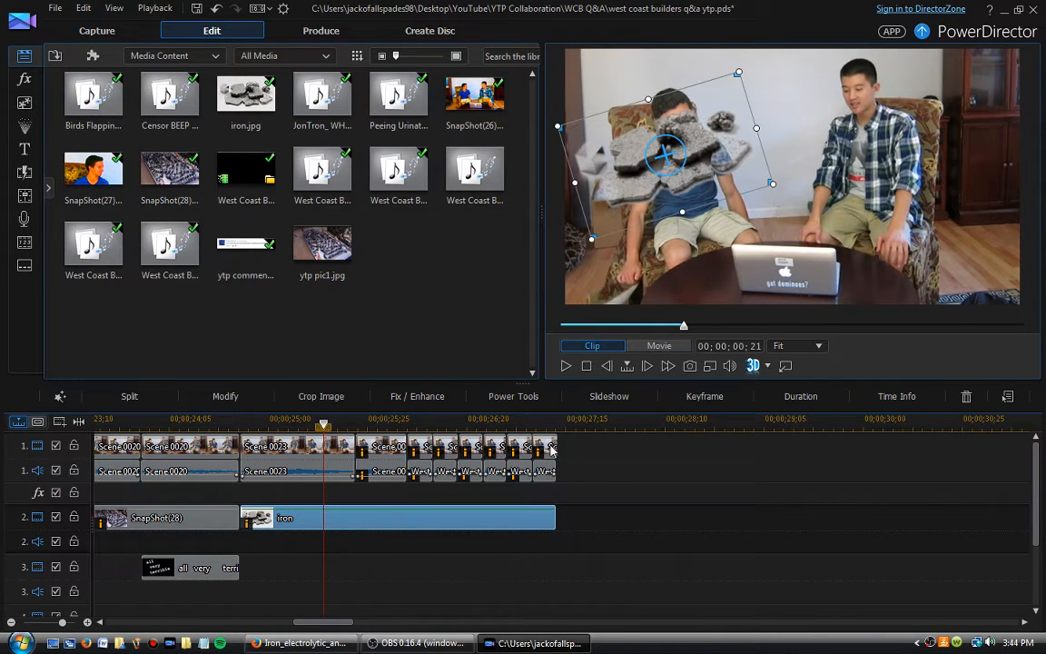
# Add a rotation keyframe of about -68.82 to the iron clip at 00;00;00;07
pyautogui.click(704, 396)
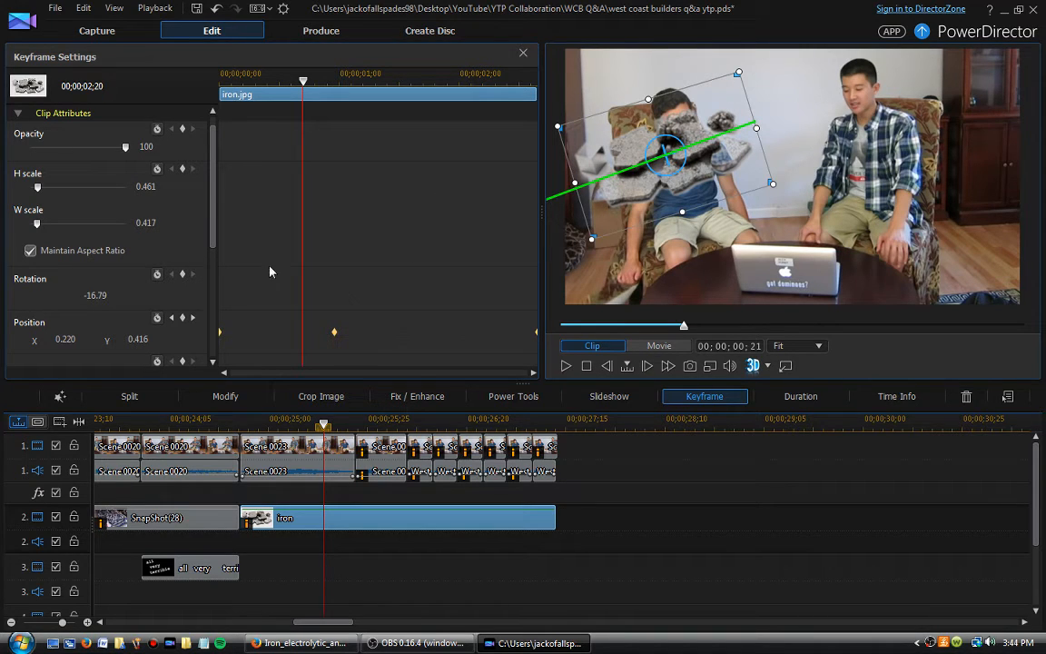
pyautogui.click(252, 78)
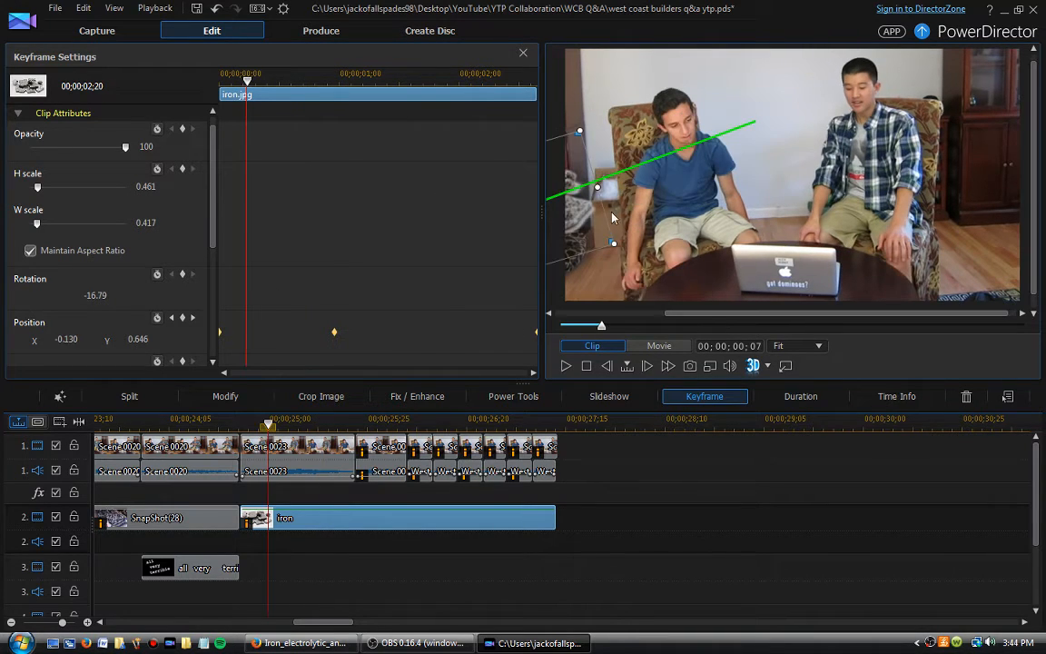
pyautogui.click(818, 346)
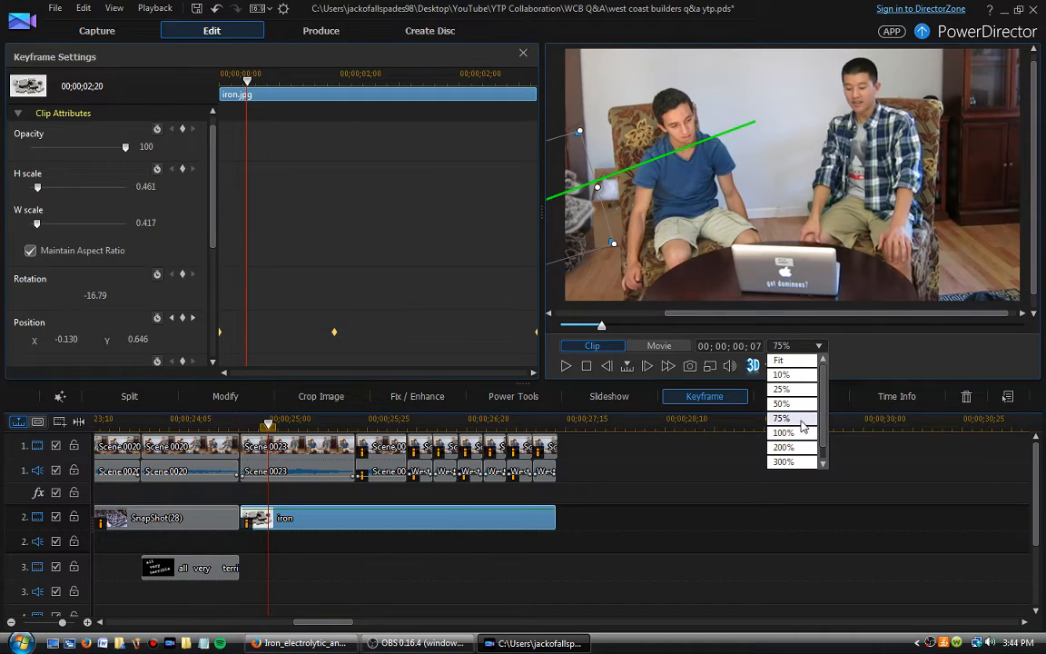
pyautogui.click(789, 416)
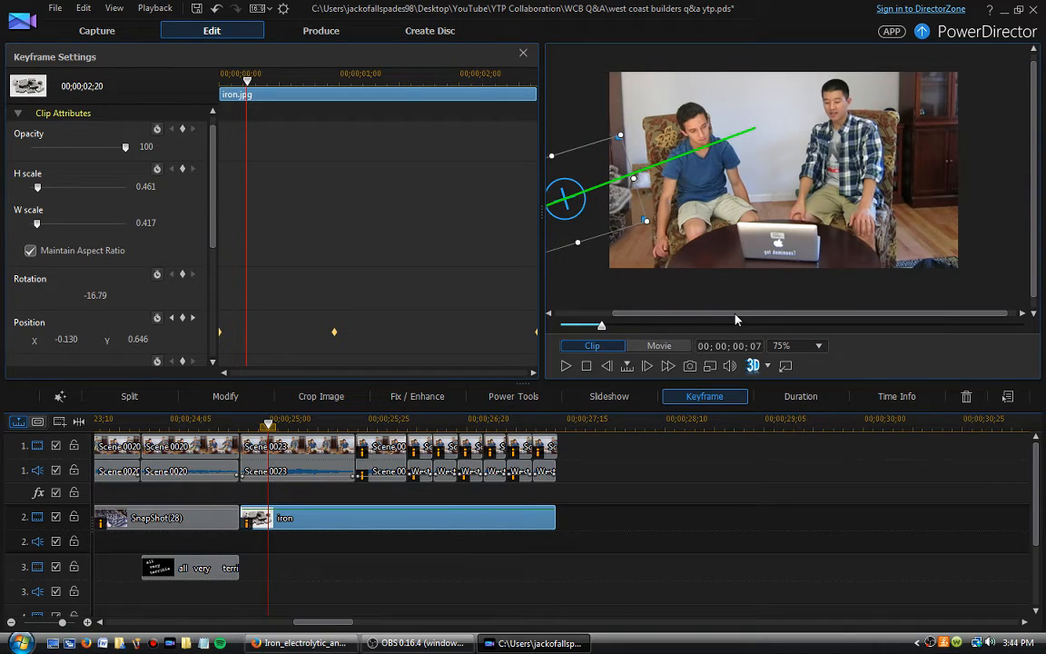
pyautogui.moveTo(737, 319); pyautogui.dragTo(672, 318)
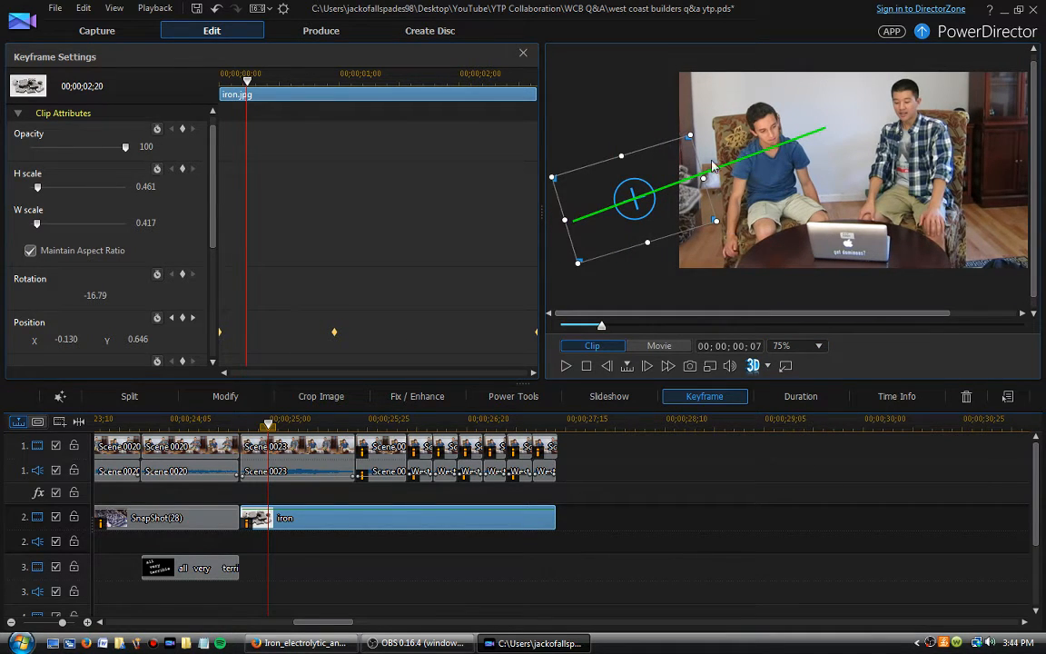
pyautogui.moveTo(636, 178)
pyautogui.mouseDown()
pyautogui.moveTo(652, 184)
pyautogui.moveTo(612, 177)
pyautogui.moveTo(623, 170)
pyautogui.mouseUp()
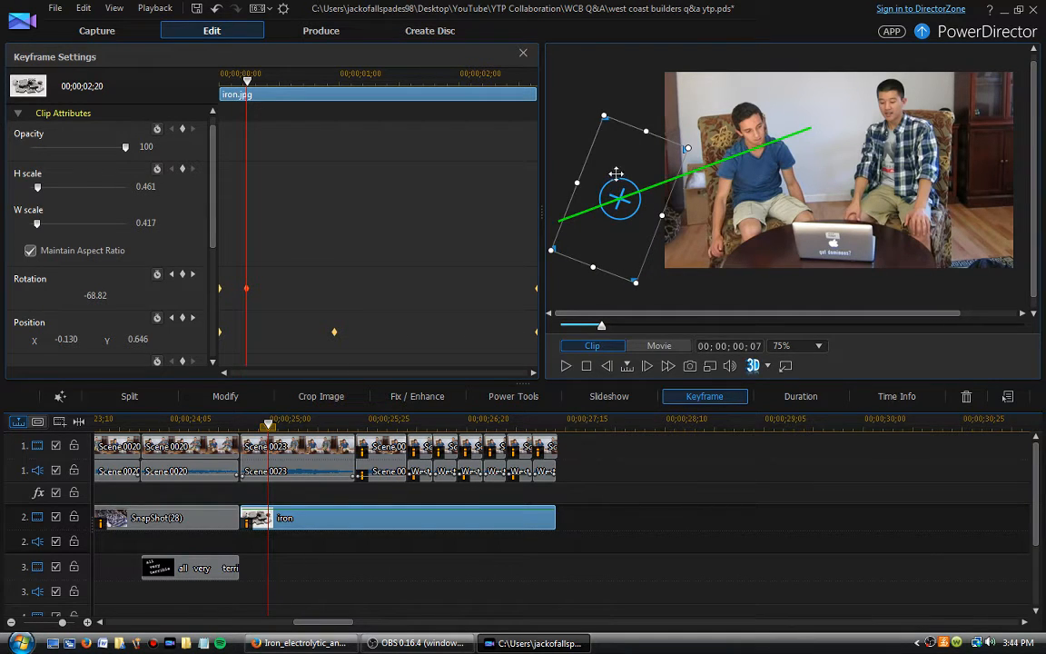
# Continue the iron's spin with rotation keyframes of -135.00 at 00;00;00;17 and about -213.70 at 00;00;00;25
pyautogui.click(287, 84)
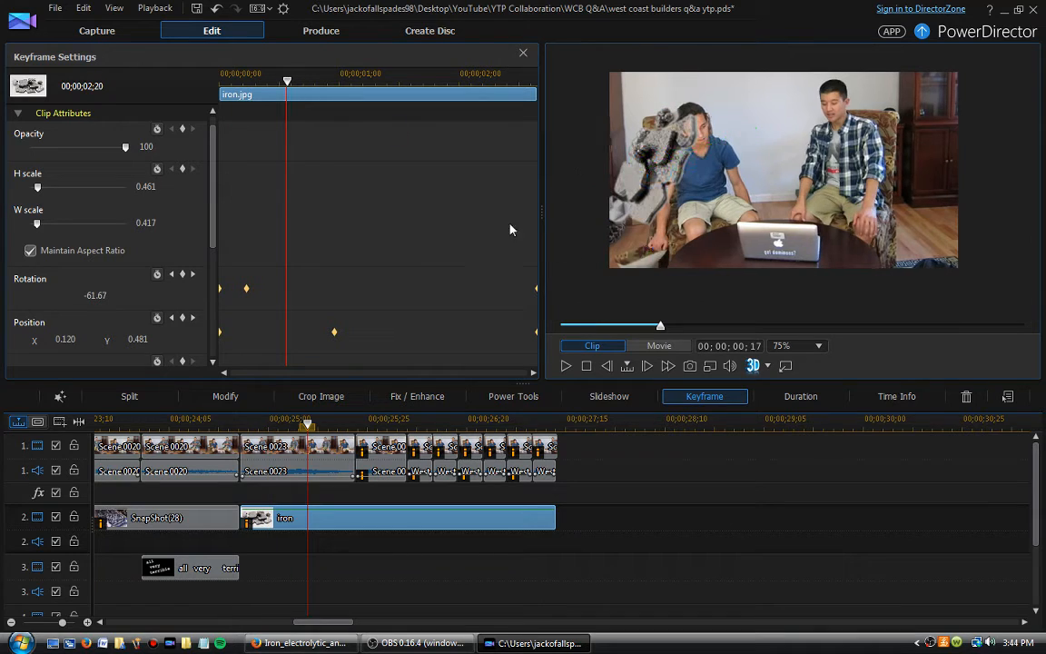
pyautogui.moveTo(664, 148); pyautogui.dragTo(632, 150)
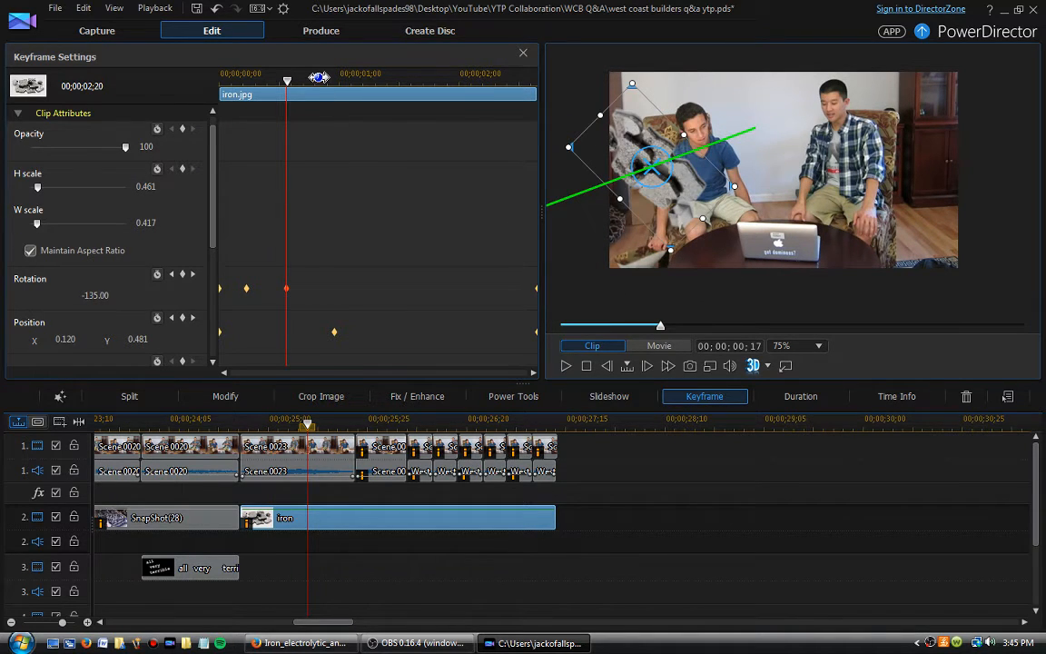
pyautogui.moveTo(287, 73); pyautogui.dragTo(318, 73)
pyautogui.moveTo(652, 106); pyautogui.dragTo(706, 120)
pyautogui.moveTo(702, 143); pyautogui.dragTo(702, 138)
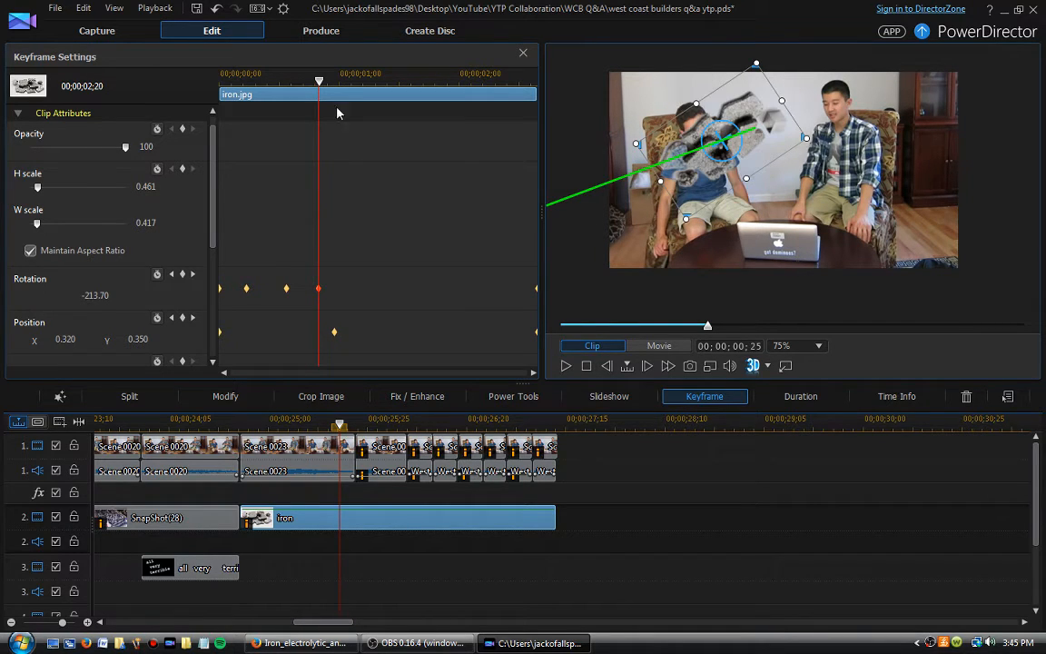
# Rotate the iron to about -378.06 at the middle position keyframe, 00;00;00;29, and scrub back through the spin
pyautogui.click(335, 331)
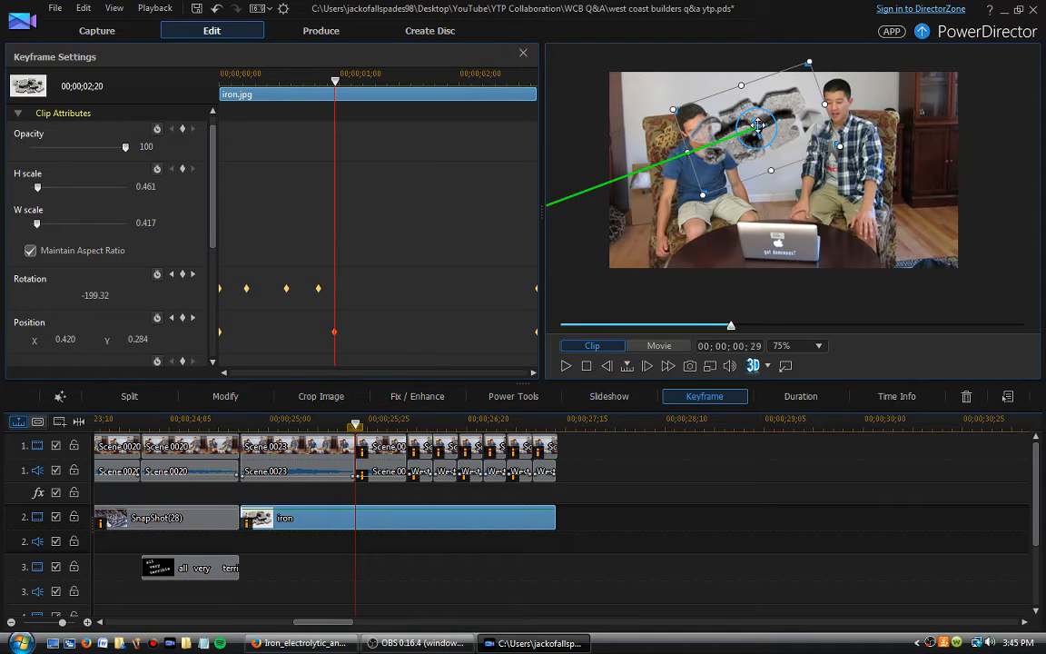
pyautogui.moveTo(679, 110); pyautogui.dragTo(650, 134)
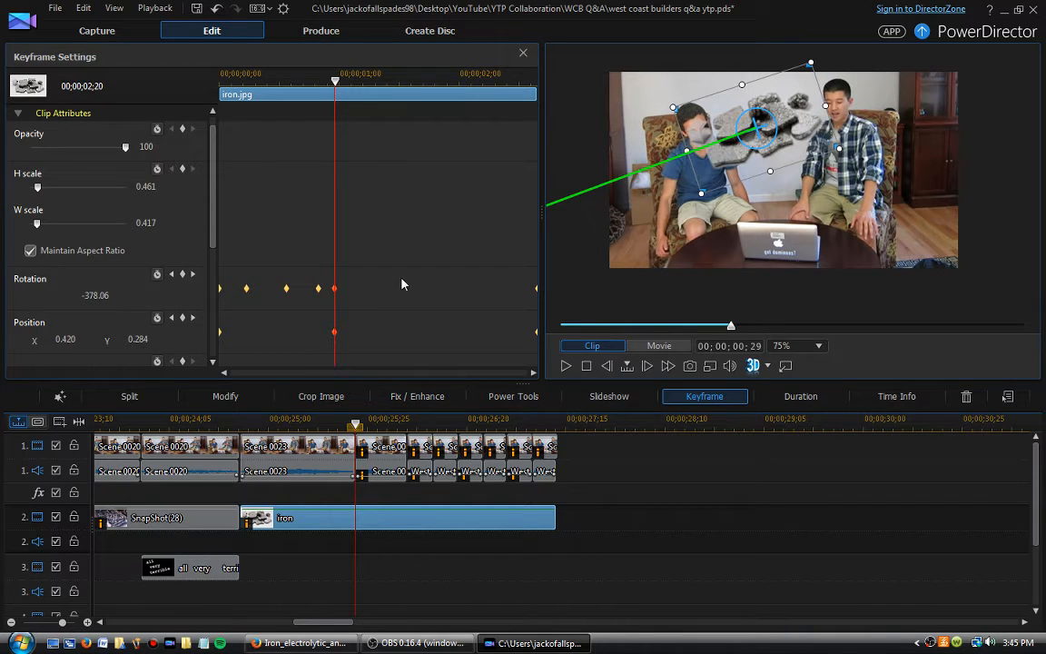
pyautogui.click(307, 82)
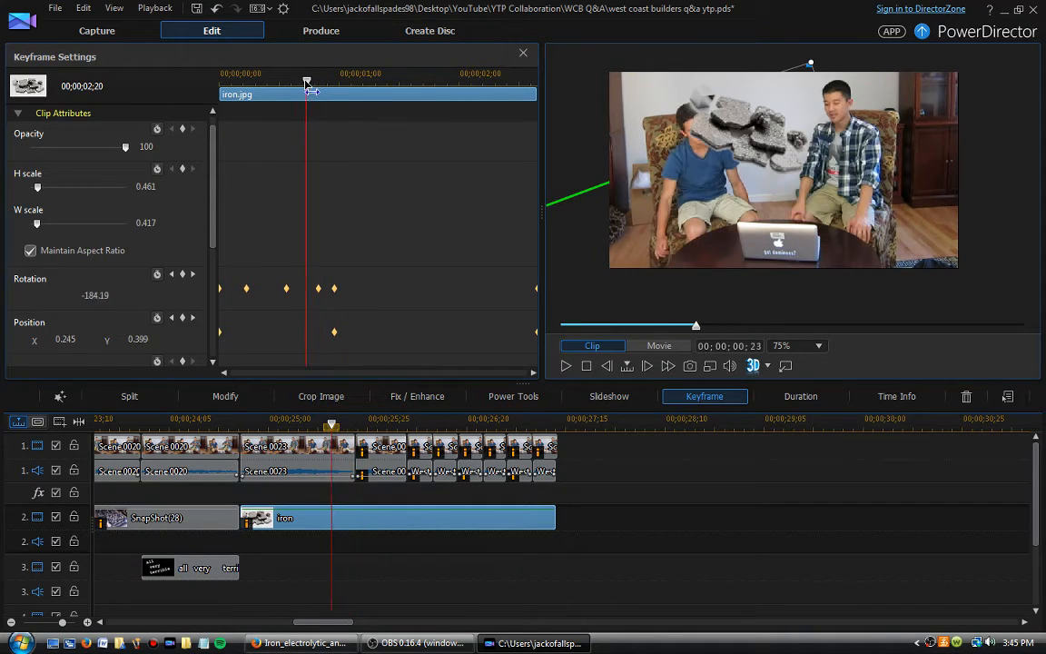
# Play back the iron's spin and shift its -213.70 rotation keyframe to 00;00;00;24 and its -68.82 rotation keyframe to 00;00;00;09
pyautogui.moveTo(308, 82); pyautogui.dragTo(224, 94)
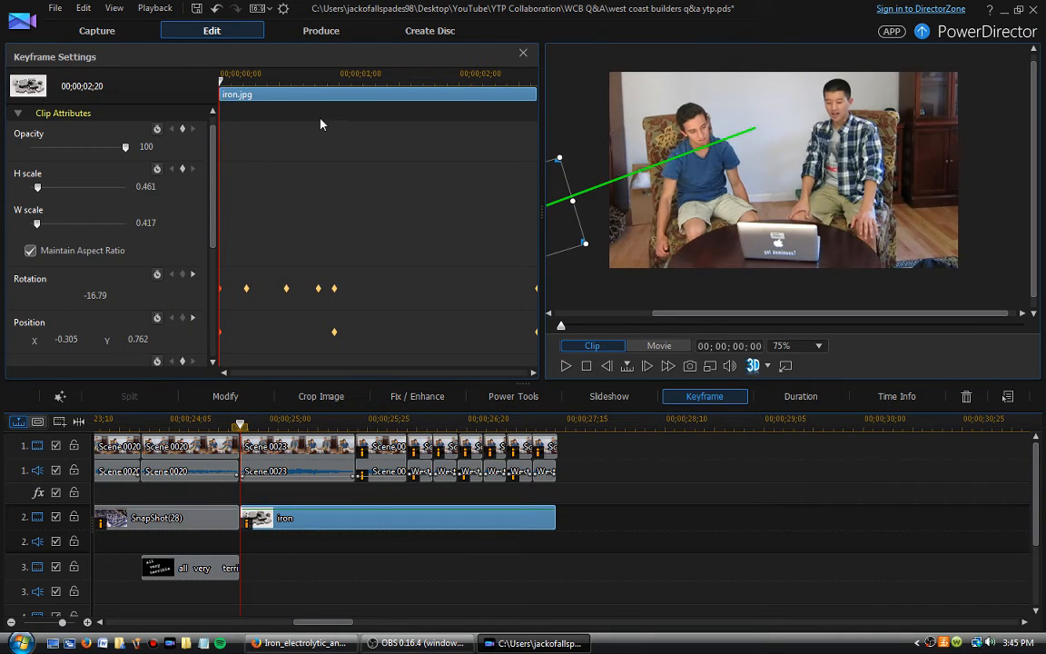
pyautogui.click(566, 366)
pyautogui.click(319, 289)
pyautogui.moveTo(321, 296); pyautogui.dragTo(317, 294)
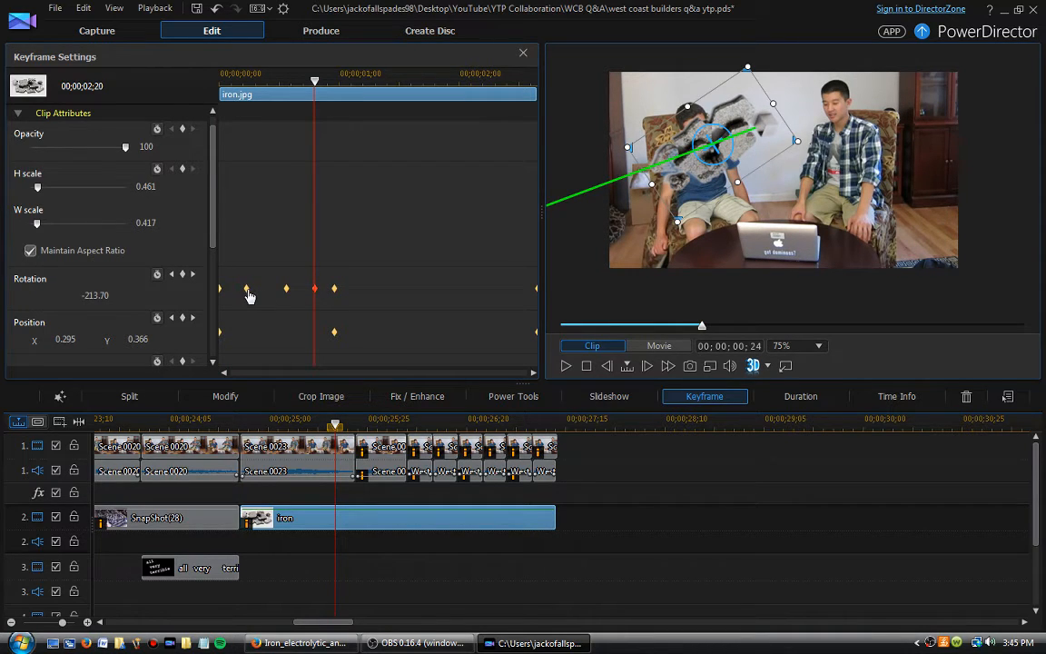
pyautogui.moveTo(250, 297); pyautogui.dragTo(255, 295)
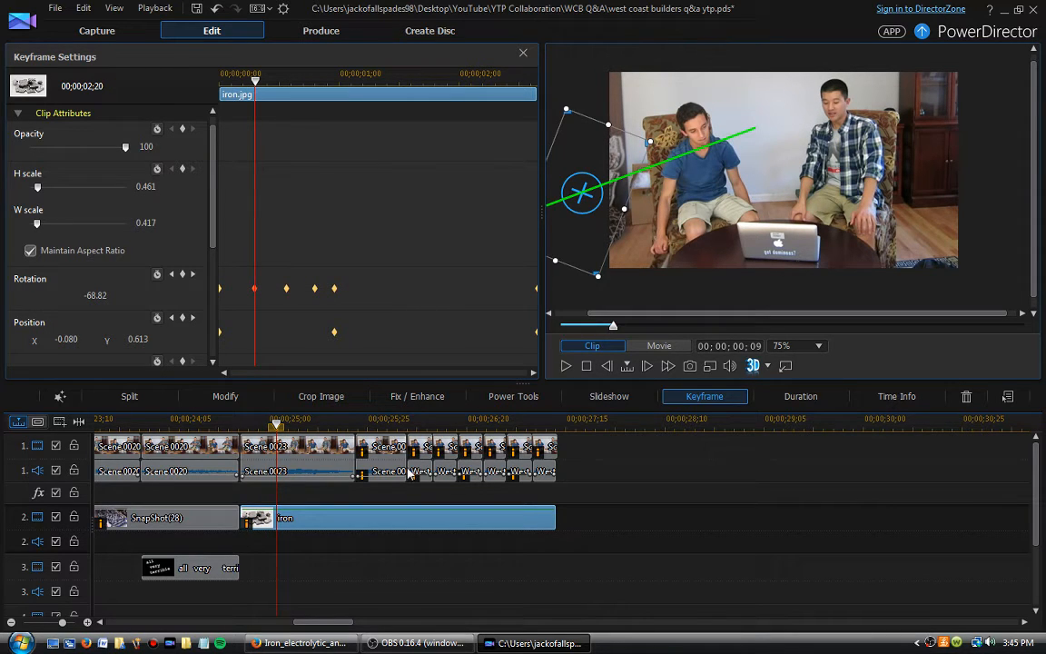
pyautogui.click(522, 56)
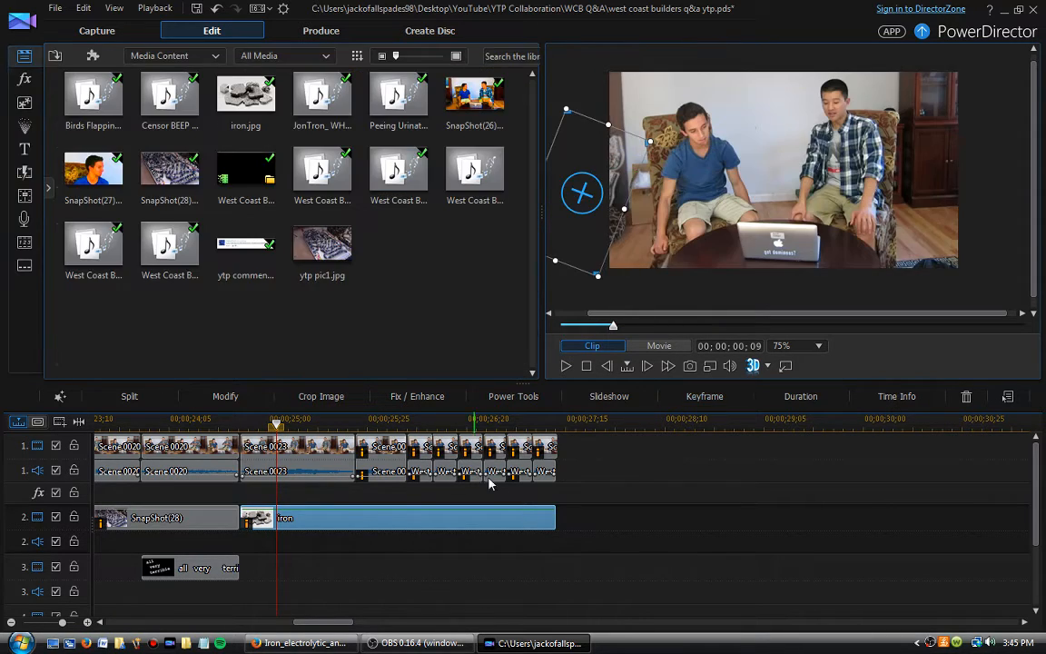
# Switch to the browser, close the metal picture and open the blue Russell Hobbs Steamglide iron image at full size
pyautogui.click(300, 643)
pyautogui.click(425, 326)
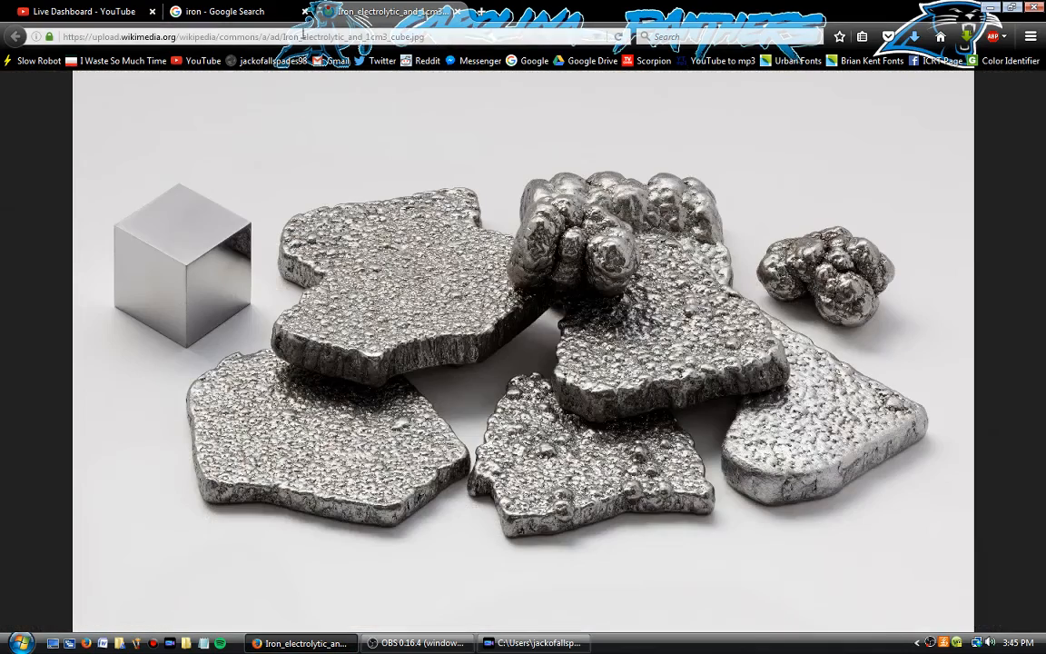
pyautogui.click(457, 12)
pyautogui.scroll(2, 562, 432)
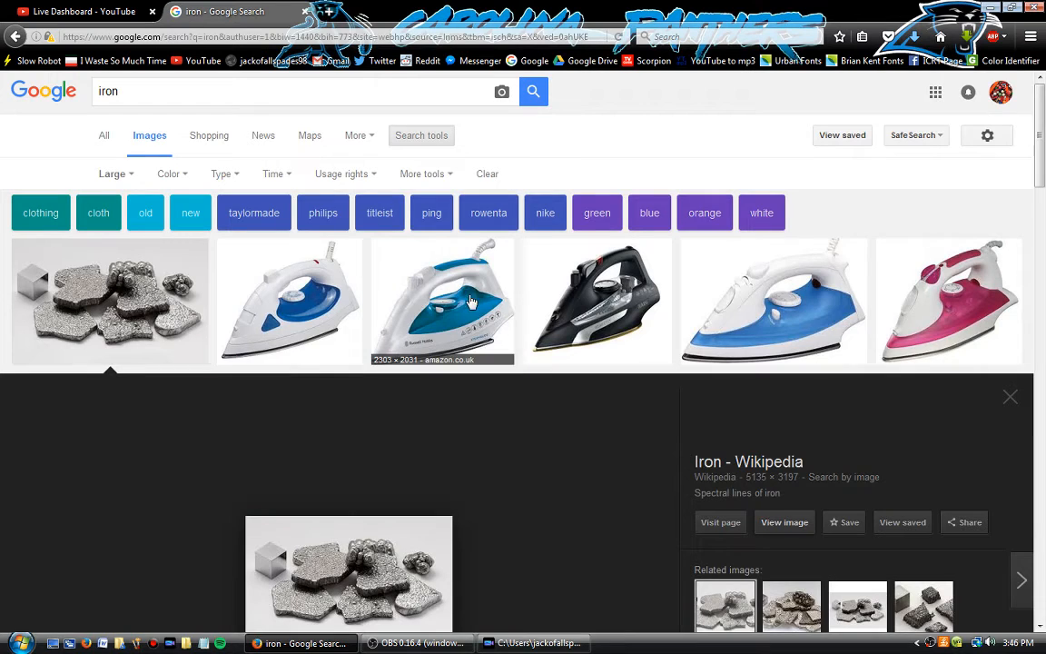
pyautogui.click(414, 284)
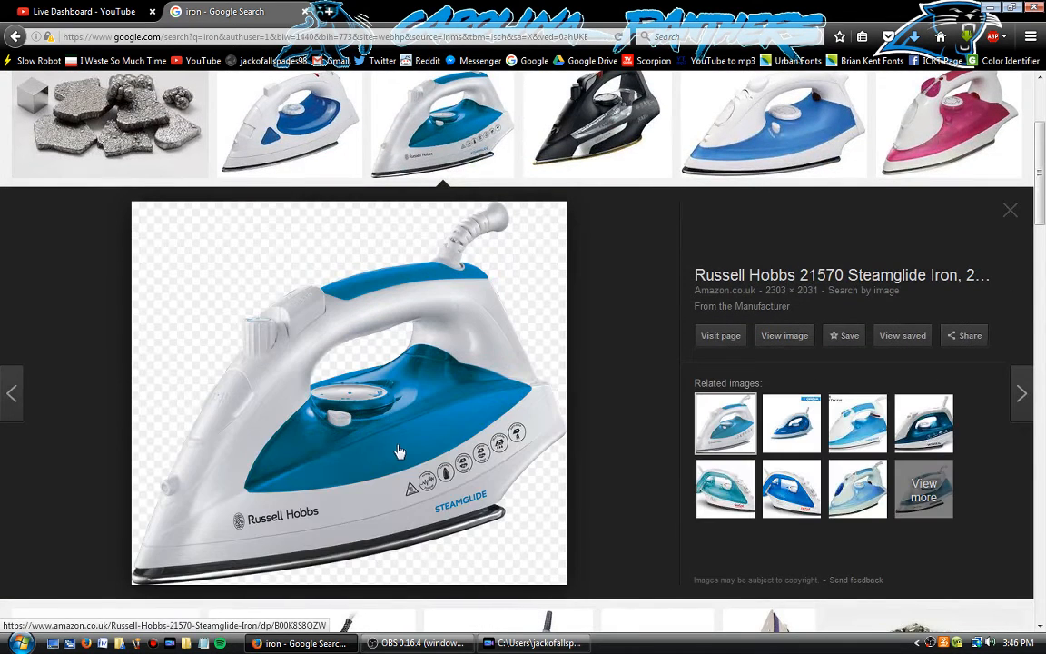
pyautogui.click(782, 338)
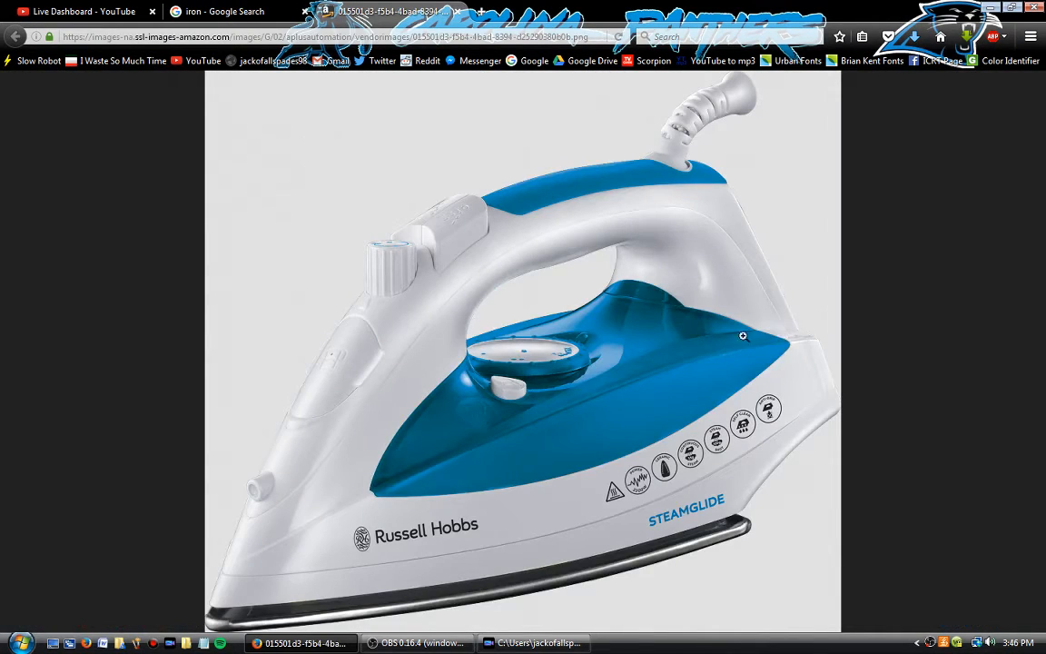
# Save the Russell Hobbs iron image to the Pictures folder as iron2
pyautogui.click(594, 379)
pyautogui.rightClick(551, 357)
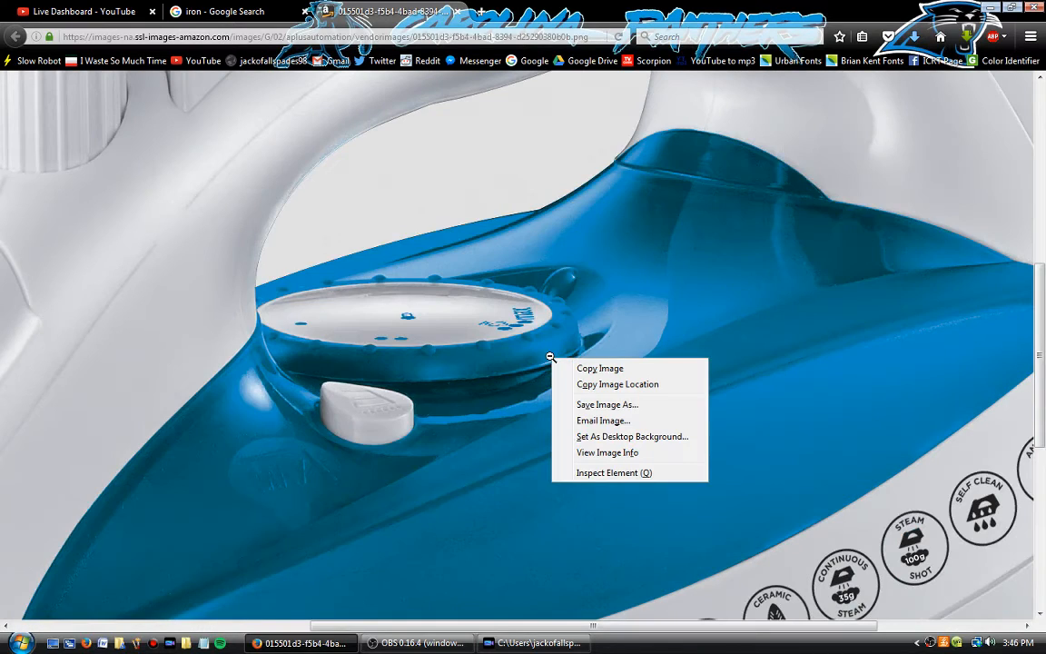
pyautogui.click(614, 405)
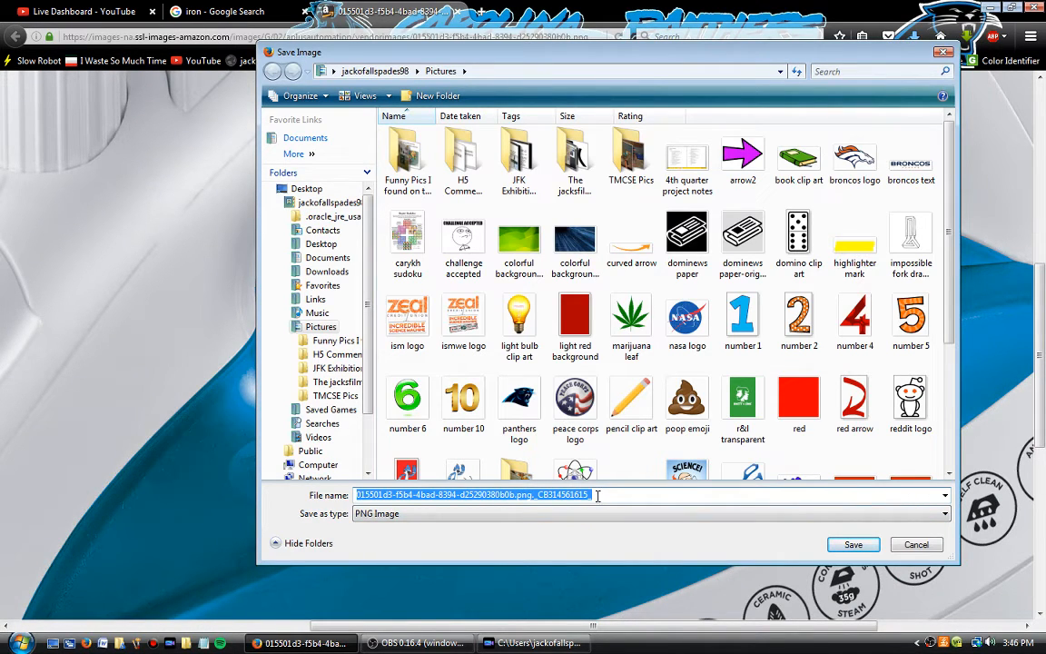
pyautogui.write('iron')
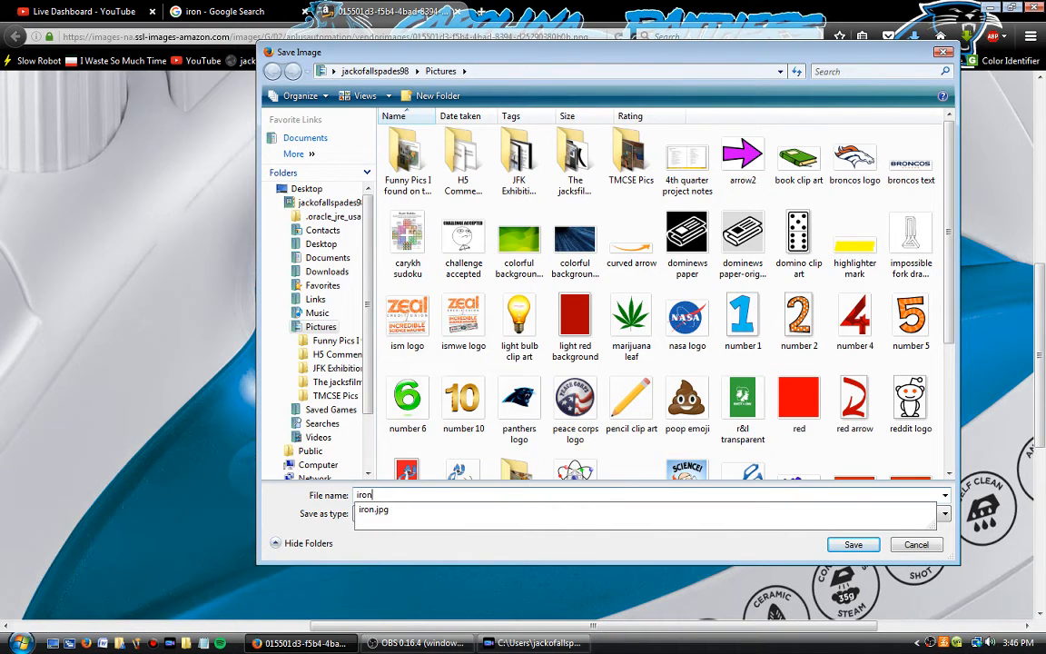
pyautogui.write('2')
pyautogui.click(853, 544)
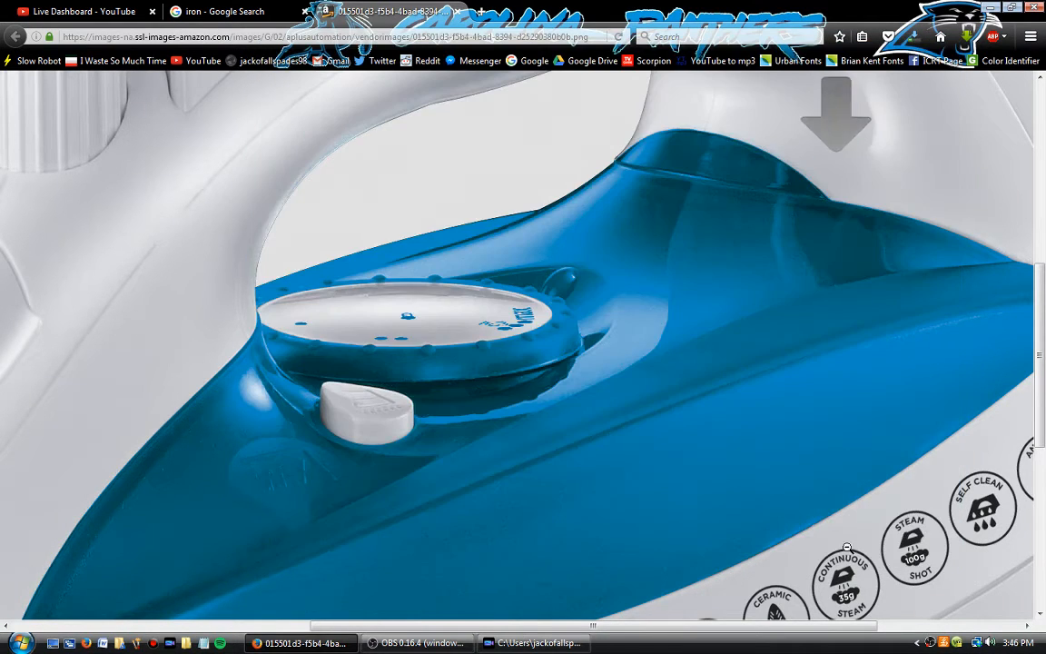
# Switch back to PowerDirector and import iron2.png into the media library
pyautogui.click(505, 641)
pyautogui.click(54, 56)
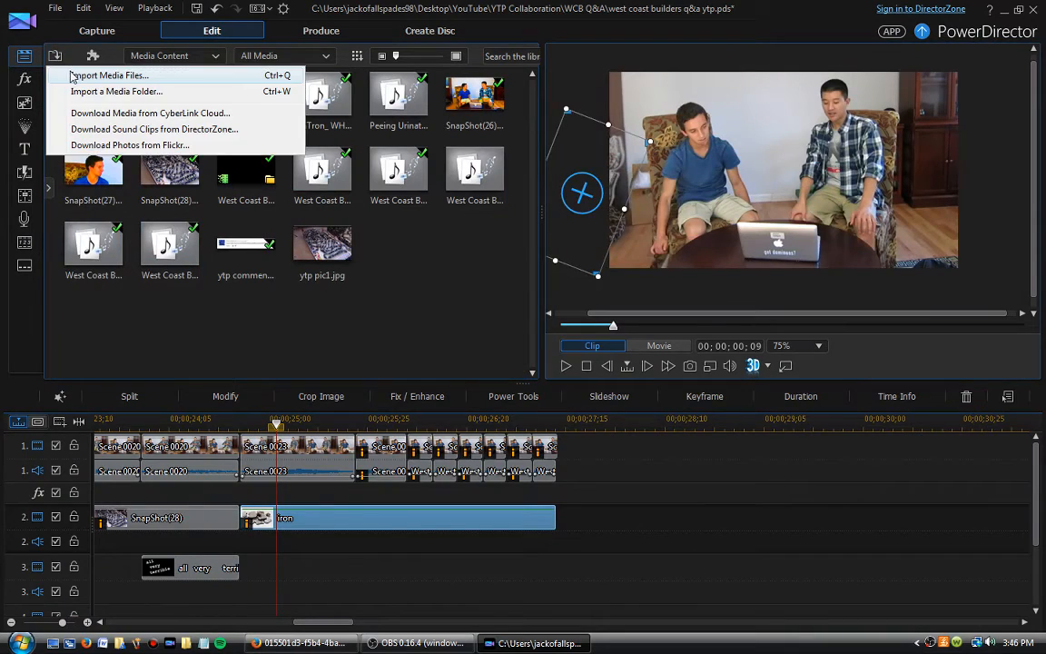
pyautogui.click(67, 72)
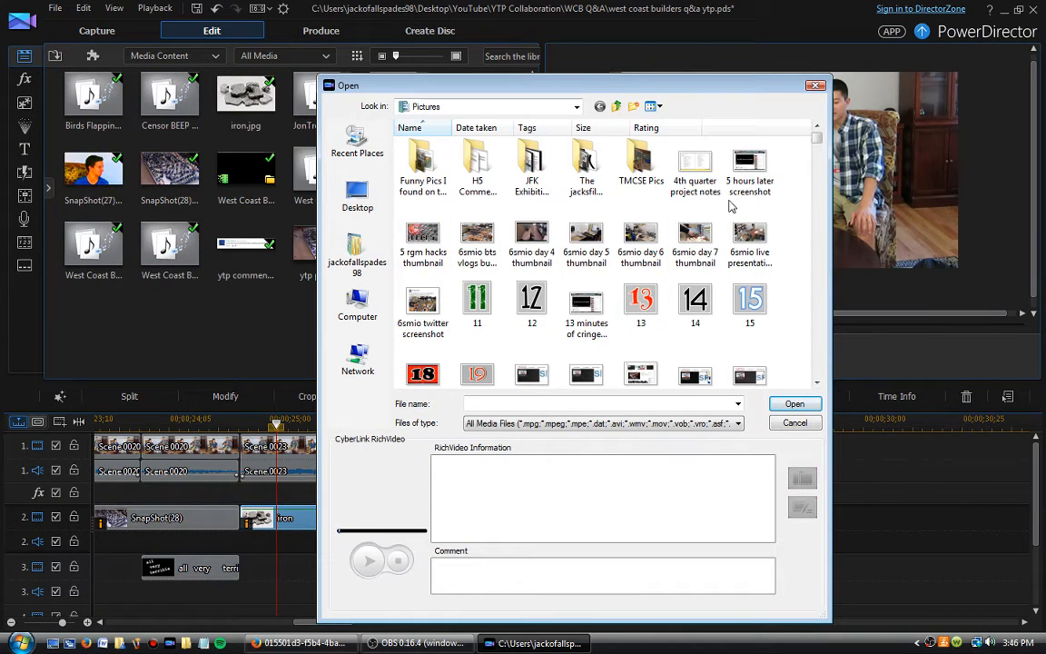
pyautogui.click(530, 404)
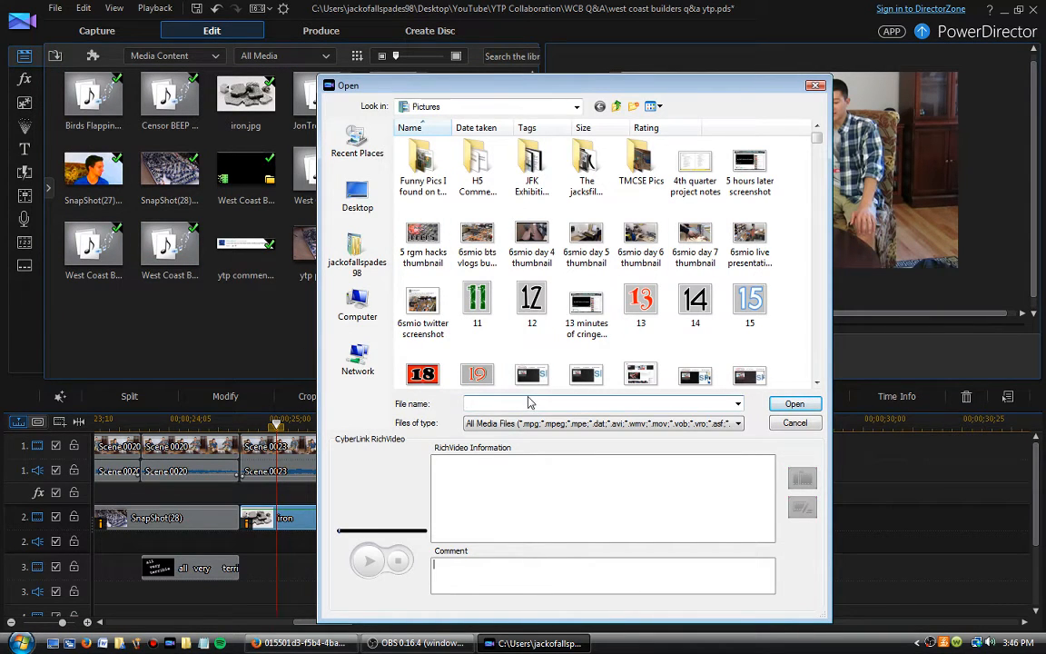
pyautogui.write('iron')
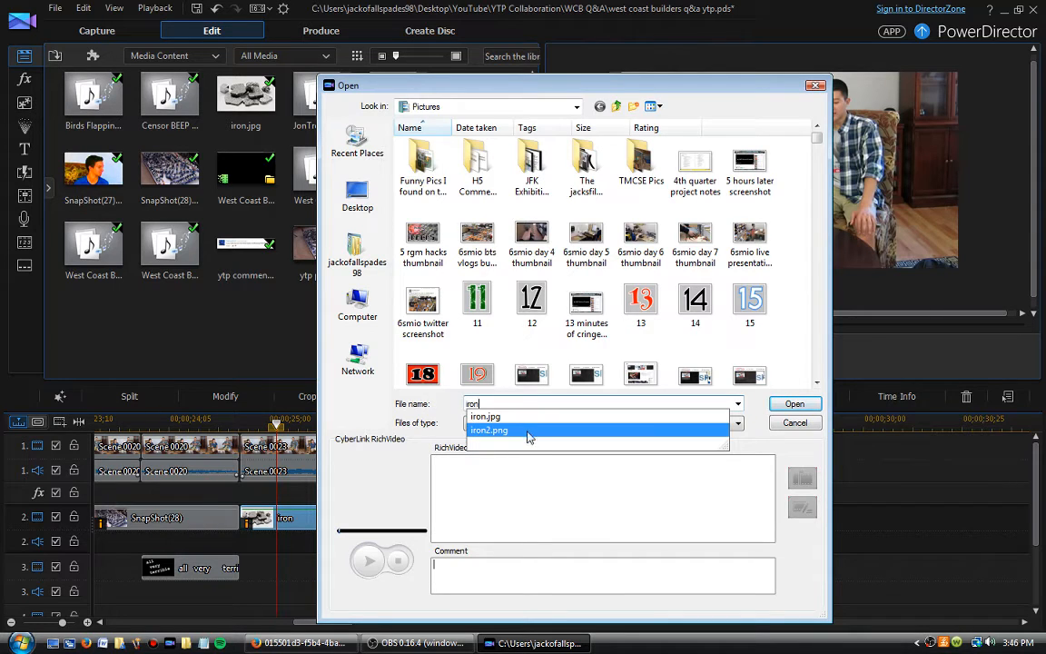
pyautogui.click(529, 430)
pyautogui.press('Return')
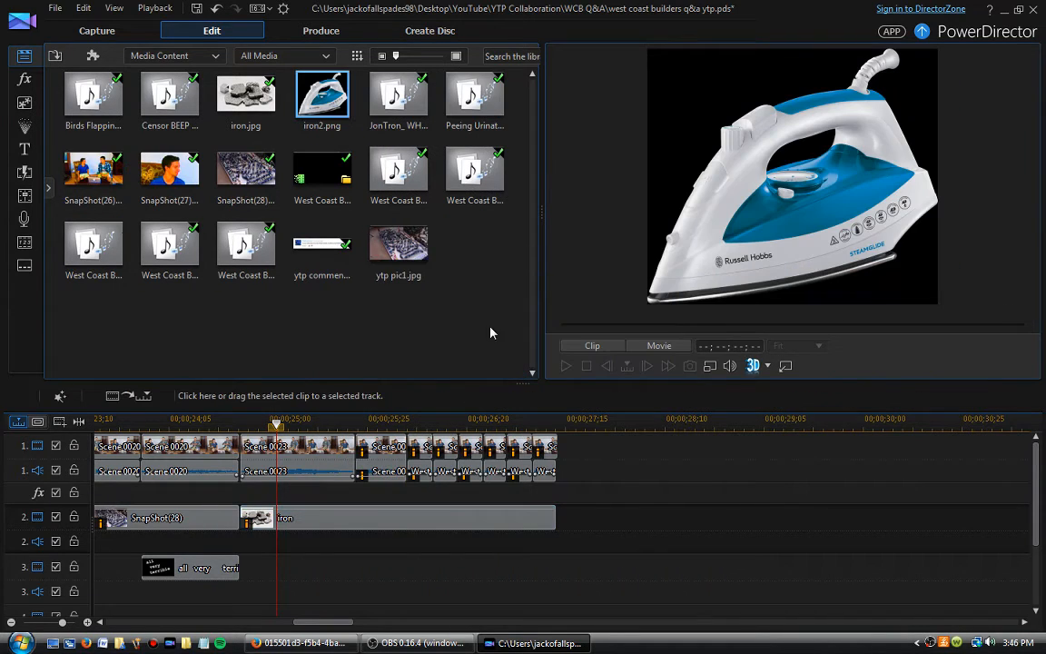
# Place iron2.png on track 3 from the end of the first Scene 0023 clip and extend it to the end of the iron clip
pyautogui.moveTo(347, 109); pyautogui.dragTo(357, 570)
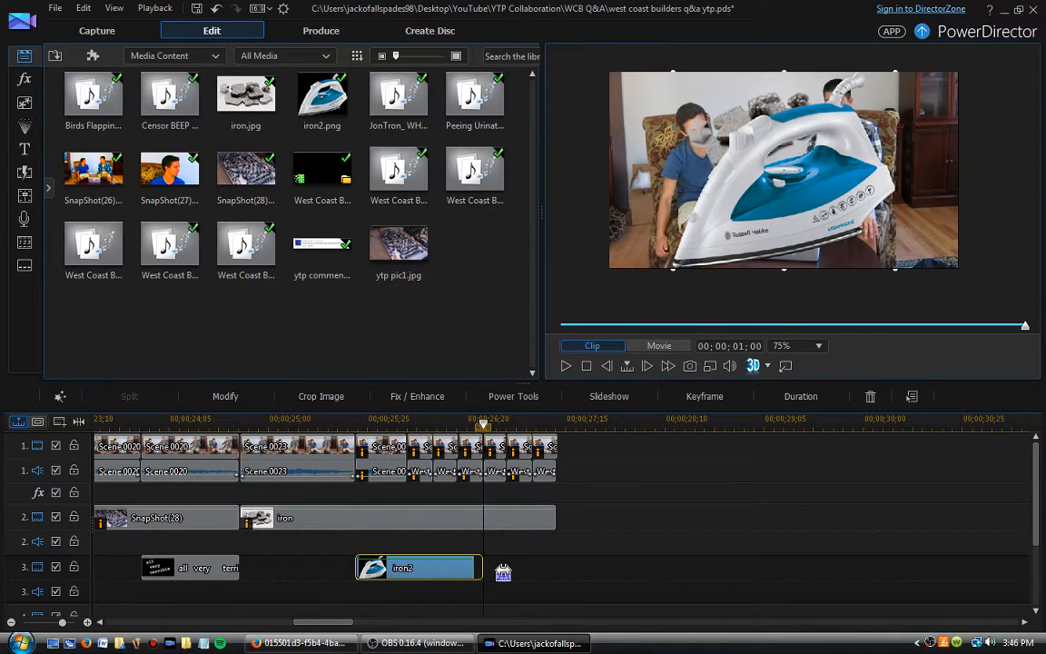
pyautogui.moveTo(503, 572); pyautogui.dragTo(556, 572)
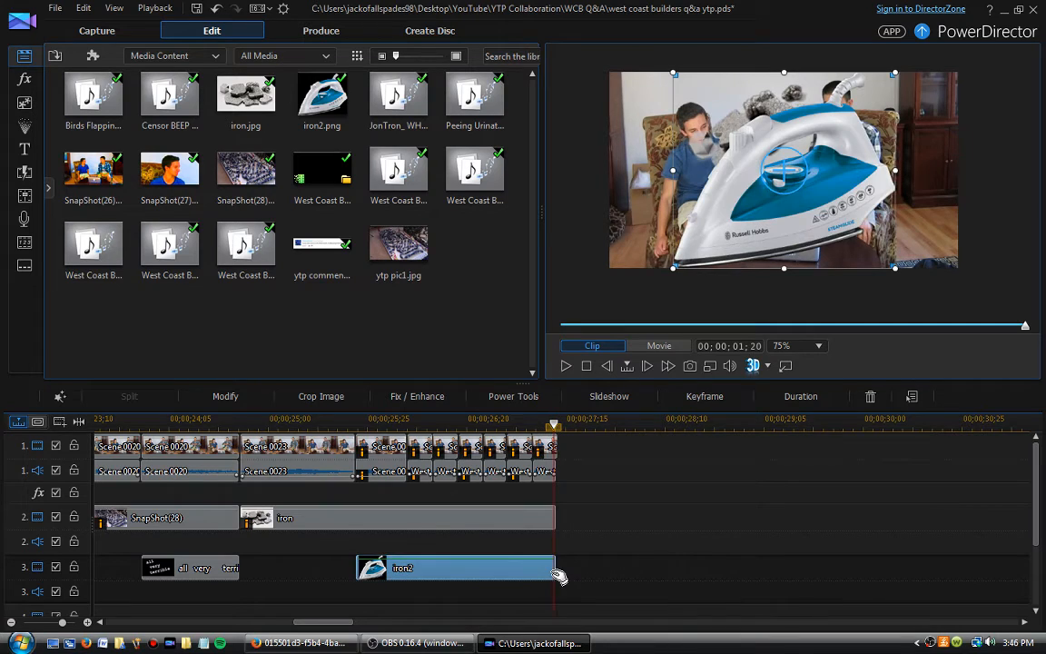
# Shrink iron2 to a scale of about 0.343 by 0.537, rotate it about 16.14 and position it near 0.747, 0.707
pyautogui.doubleClick(409, 577)
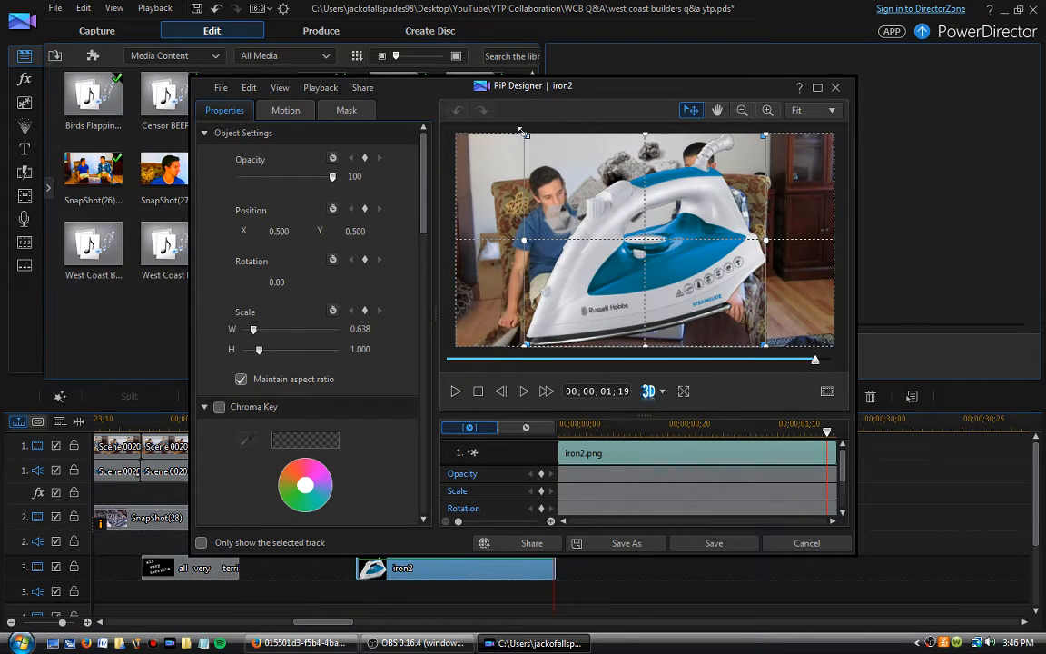
pyautogui.moveTo(524, 133); pyautogui.dragTo(602, 201)
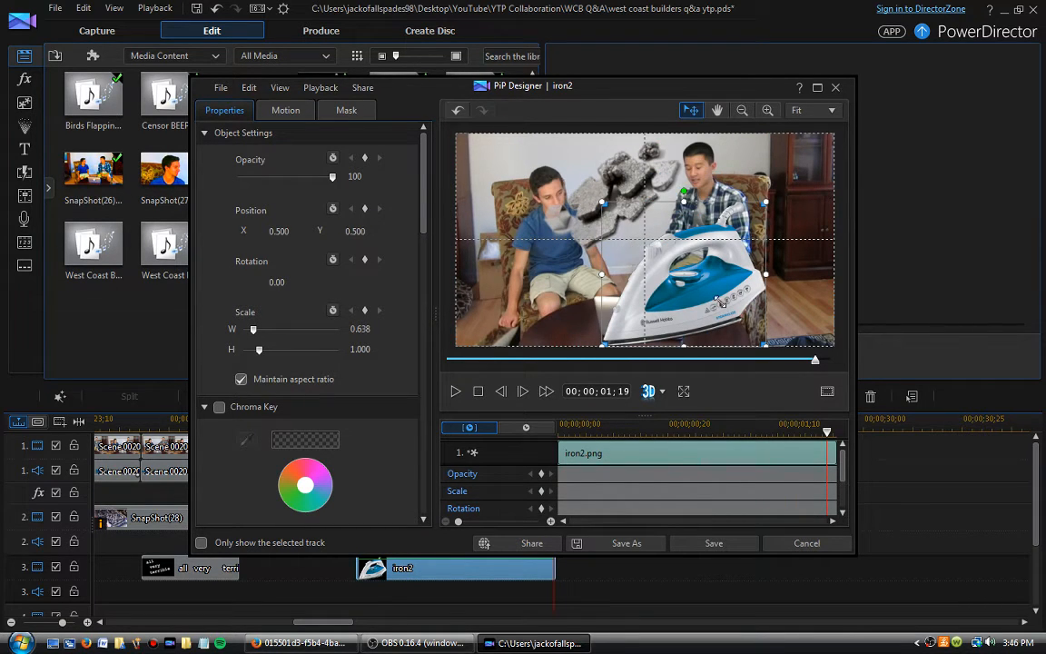
pyautogui.moveTo(718, 300); pyautogui.dragTo(720, 303)
pyautogui.moveTo(701, 221); pyautogui.dragTo(726, 224)
pyautogui.moveTo(705, 321); pyautogui.dragTo(762, 297)
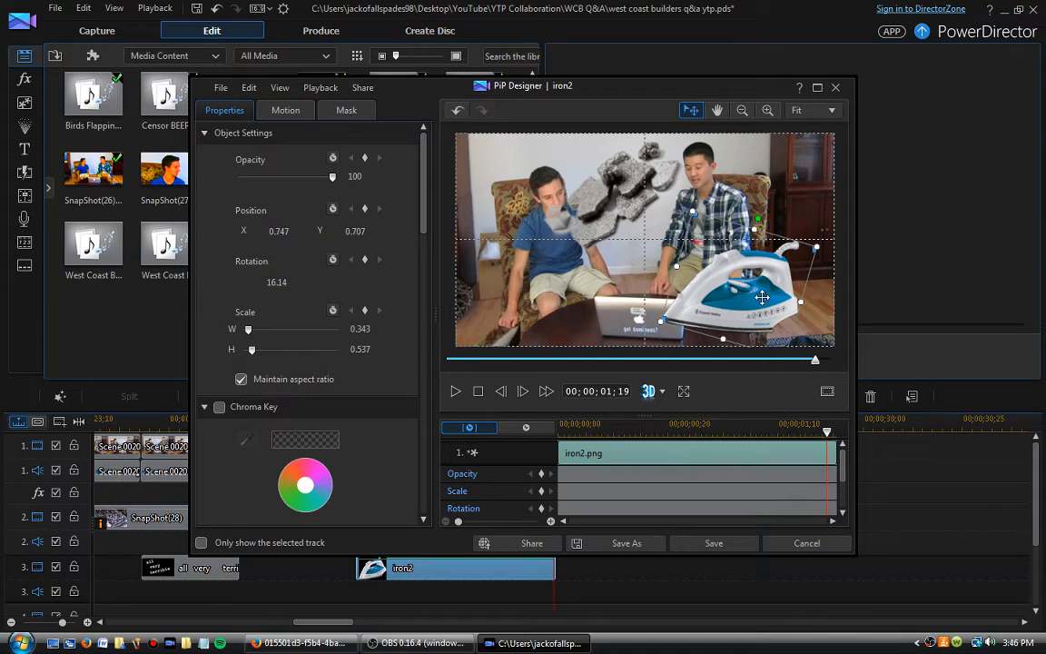
pyautogui.click(715, 545)
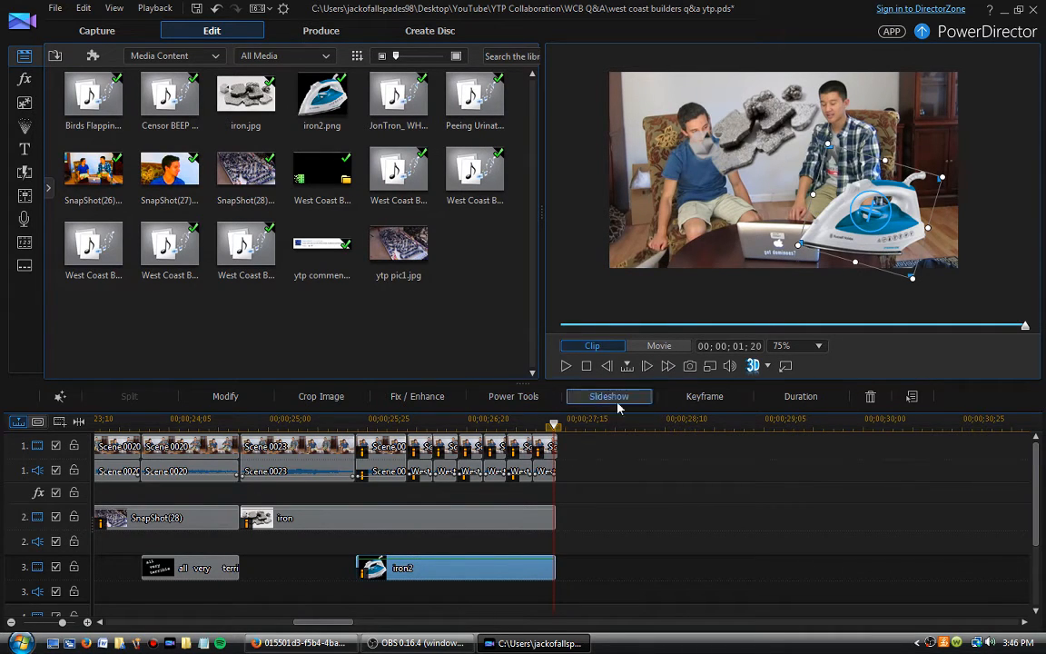
# Add a position keyframe at the start of iron2 that puts it outside the video frame's right edge, with the preview at 50%
pyautogui.click(708, 407)
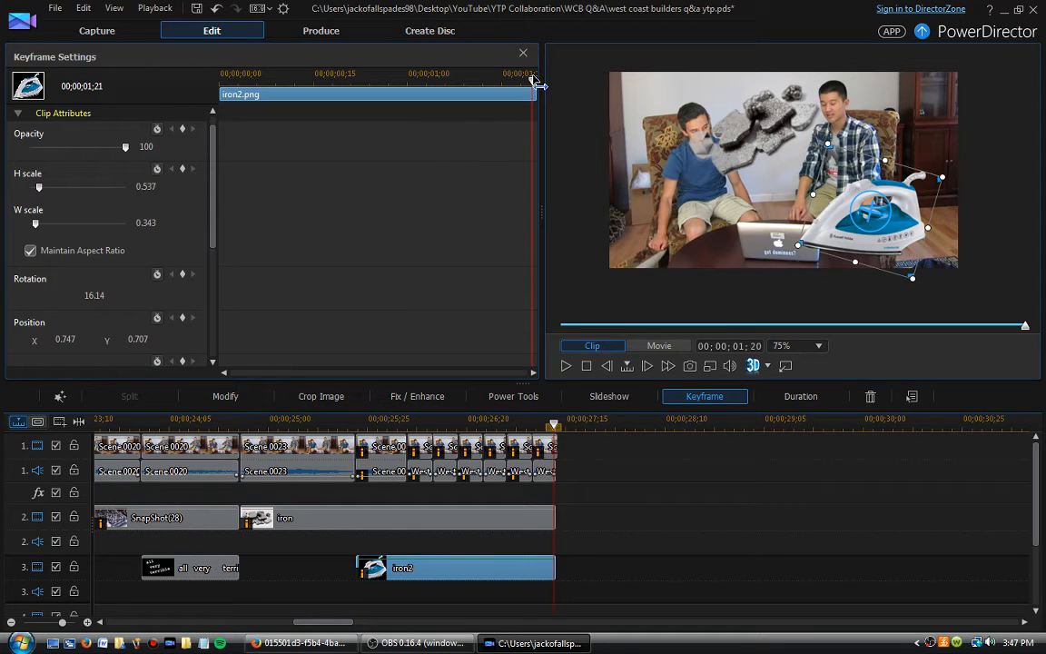
pyautogui.moveTo(536, 87); pyautogui.dragTo(213, 94)
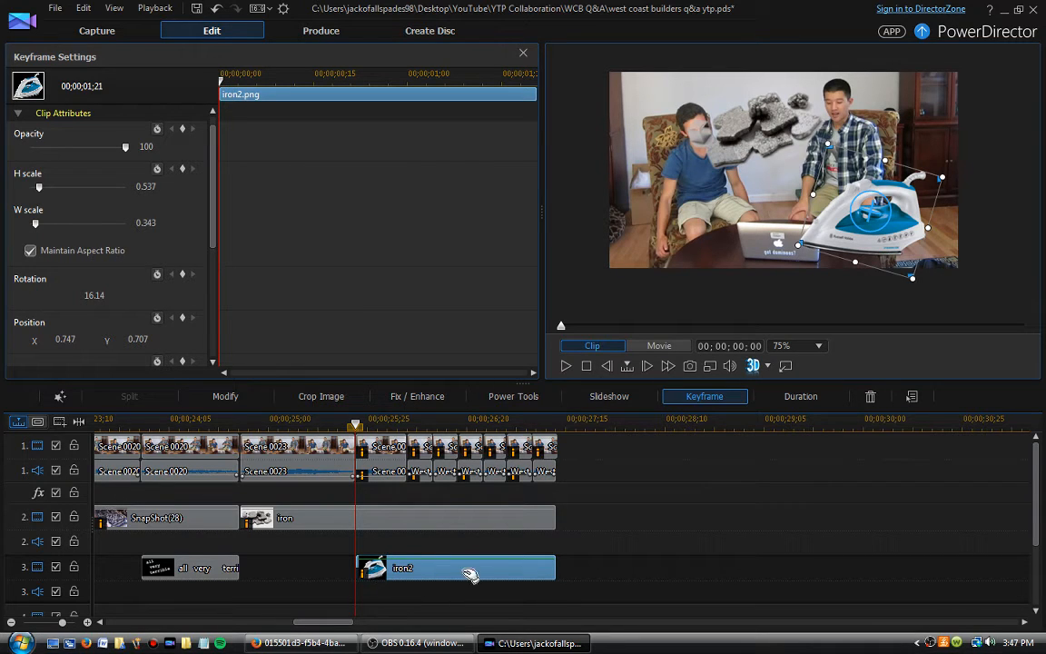
pyautogui.moveTo(220, 86)
pyautogui.mouseDown()
pyautogui.moveTo(517, 91)
pyautogui.moveTo(568, 107)
pyautogui.moveTo(219, 80)
pyautogui.mouseUp()
pyautogui.click(817, 346)
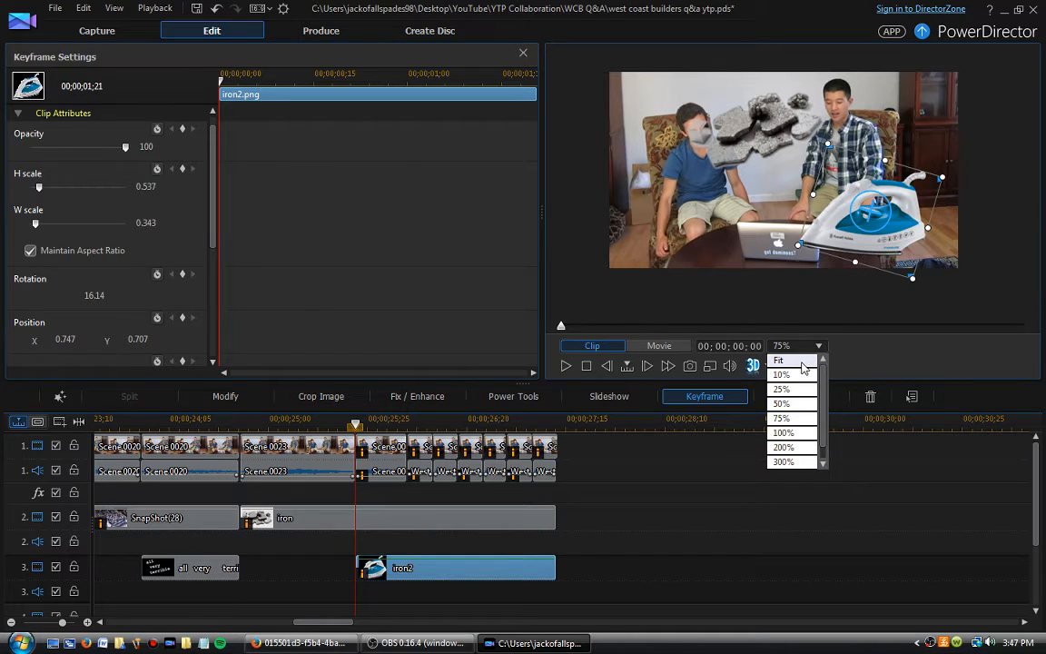
pyautogui.click(783, 403)
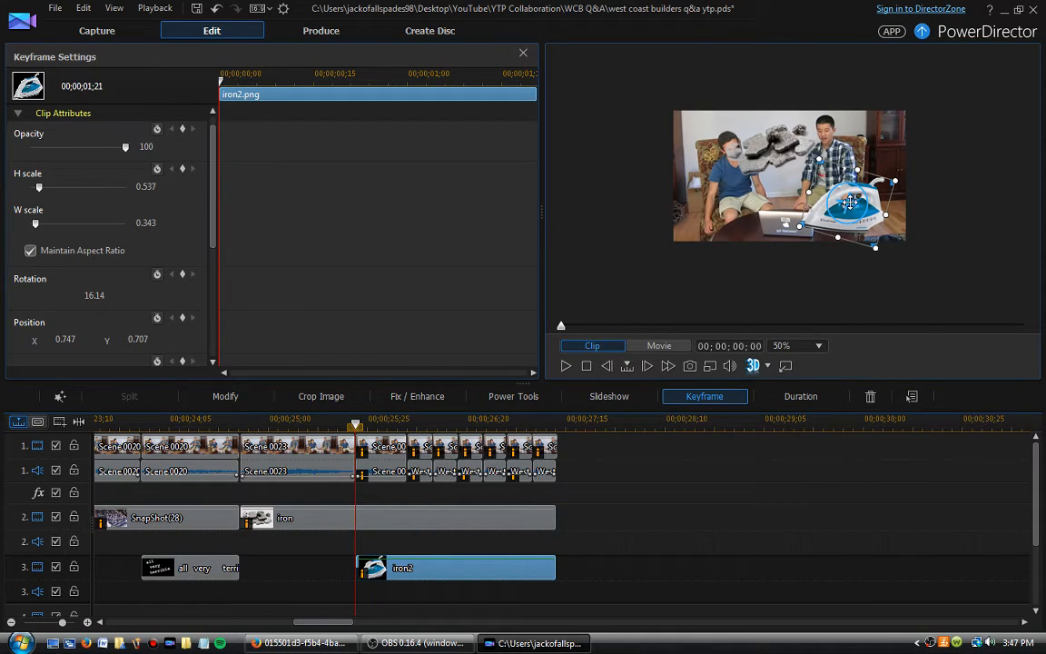
pyautogui.moveTo(846, 203); pyautogui.dragTo(963, 224)
# Try a position keyframe of about 0.207, 0.705 for iron2 at 00;00;01;20, and remove that keyframe
pyautogui.press('End')
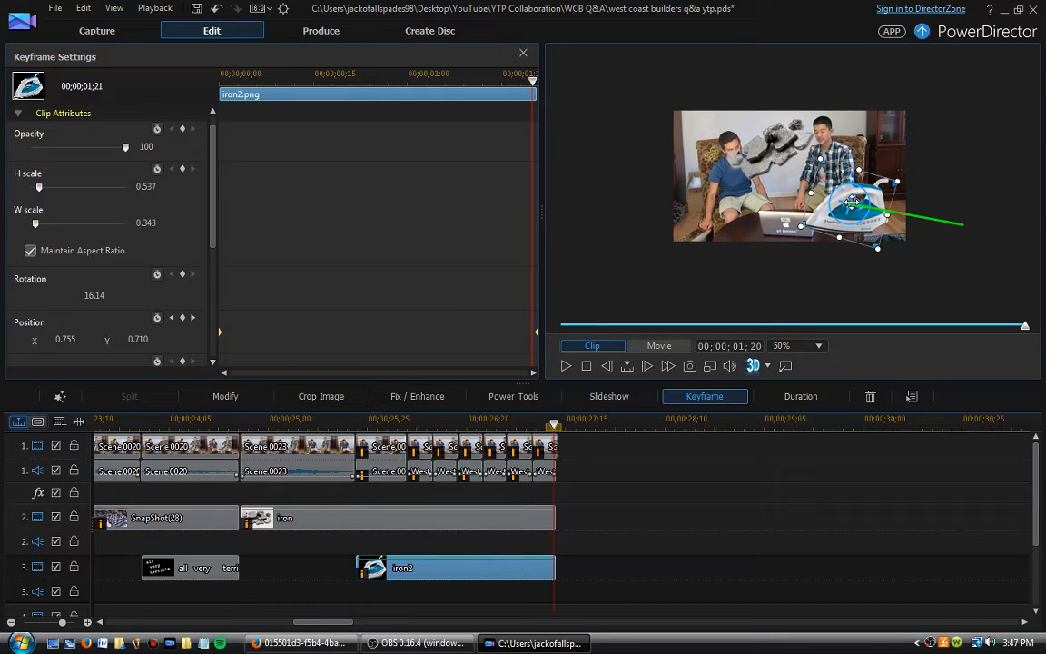
pyautogui.moveTo(846, 206); pyautogui.dragTo(723, 200)
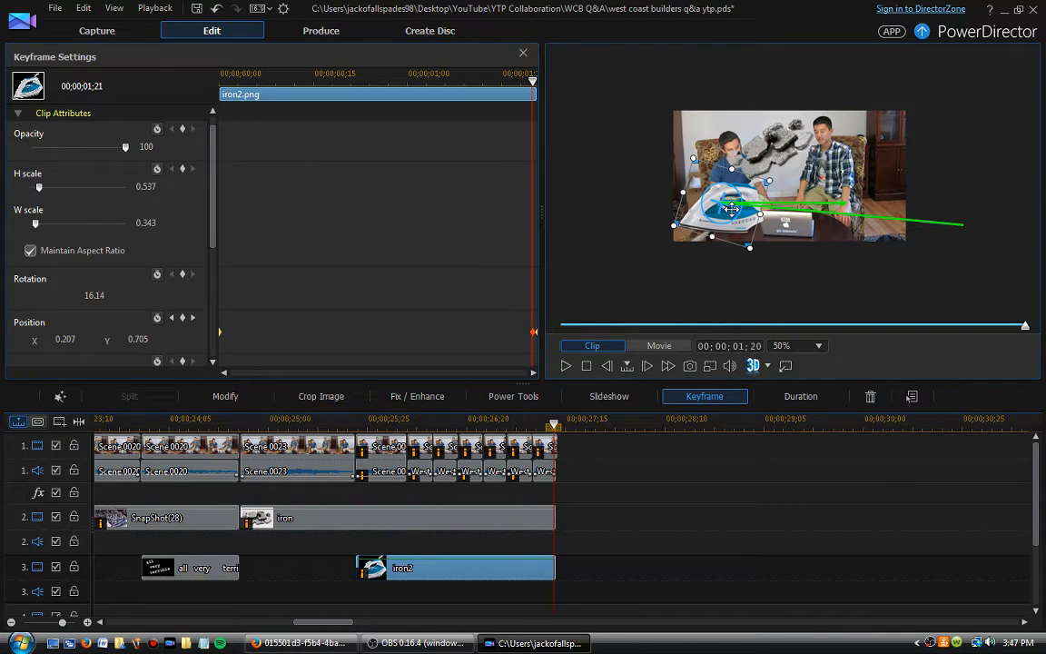
pyautogui.click(535, 334)
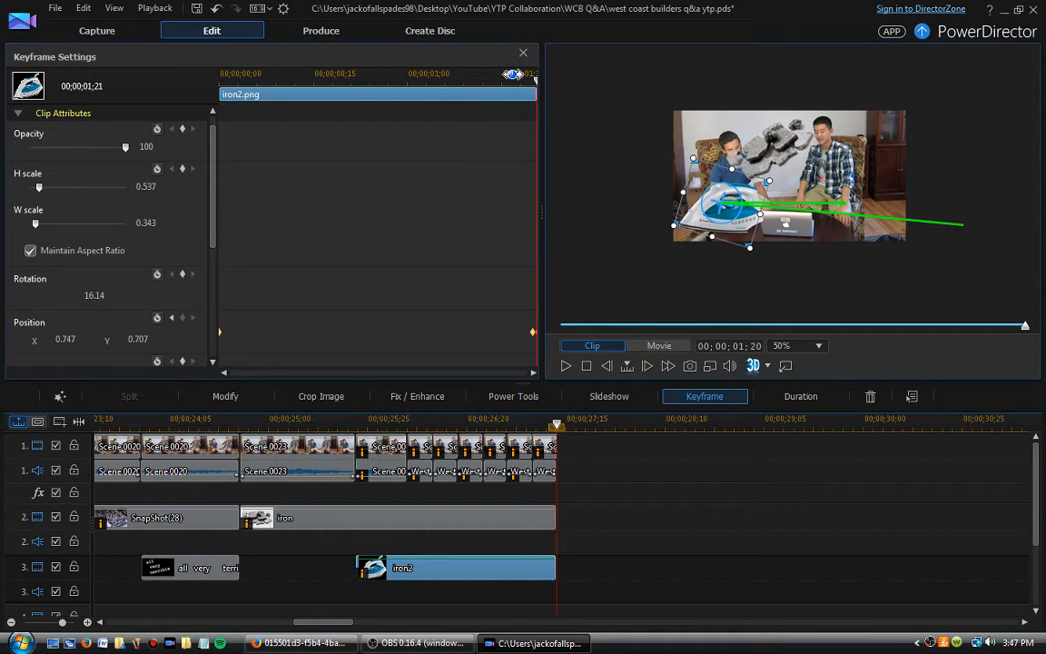
pyautogui.rightClick(534, 333)
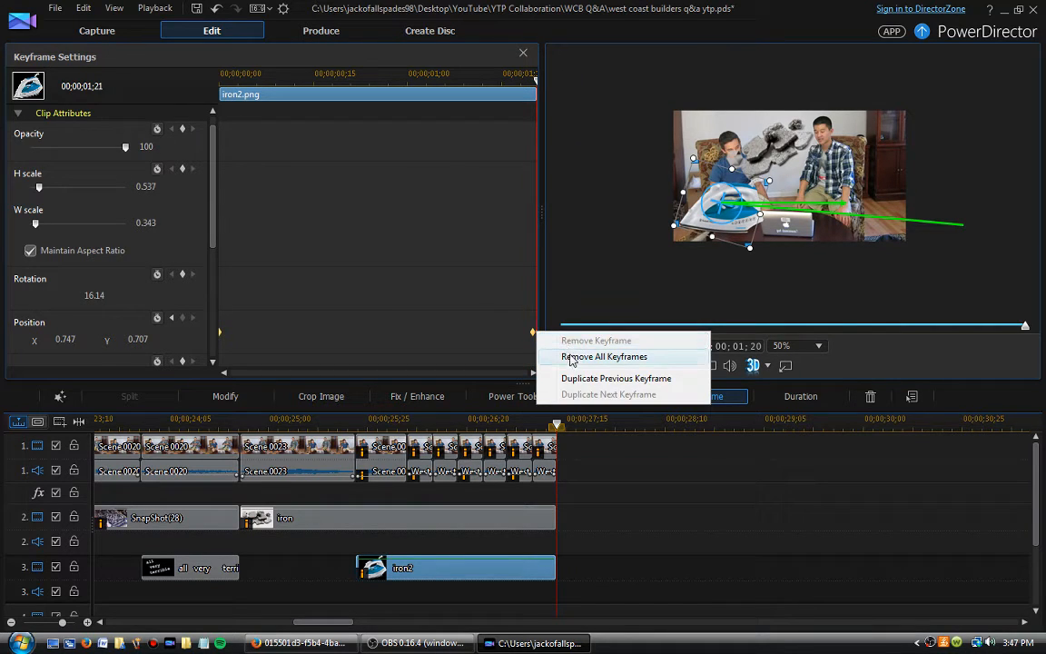
pyautogui.click(573, 357)
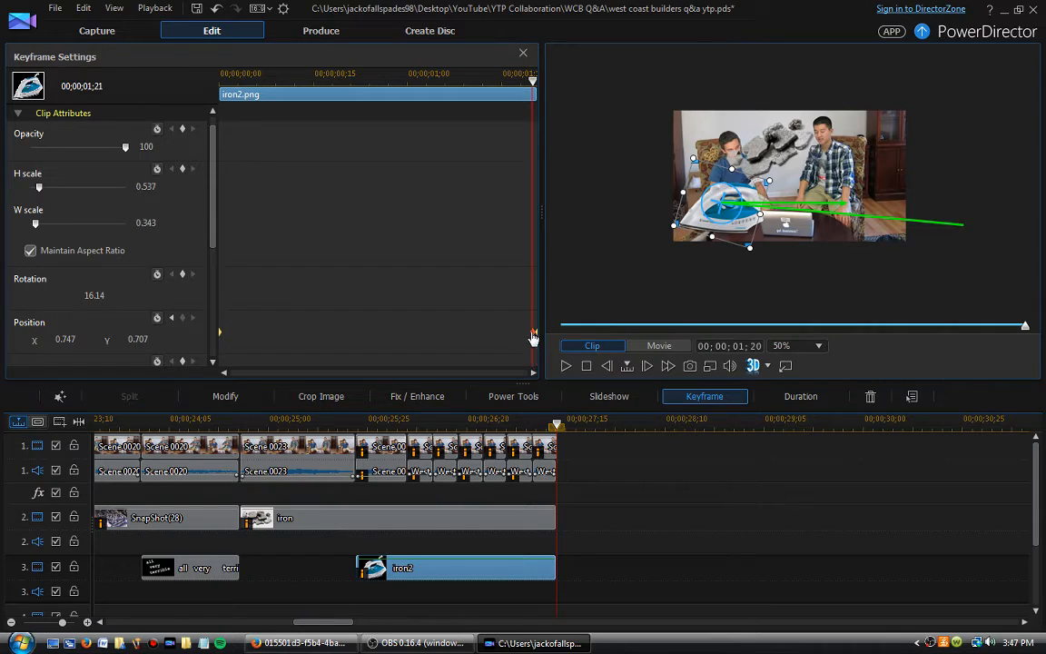
pyautogui.rightClick(534, 333)
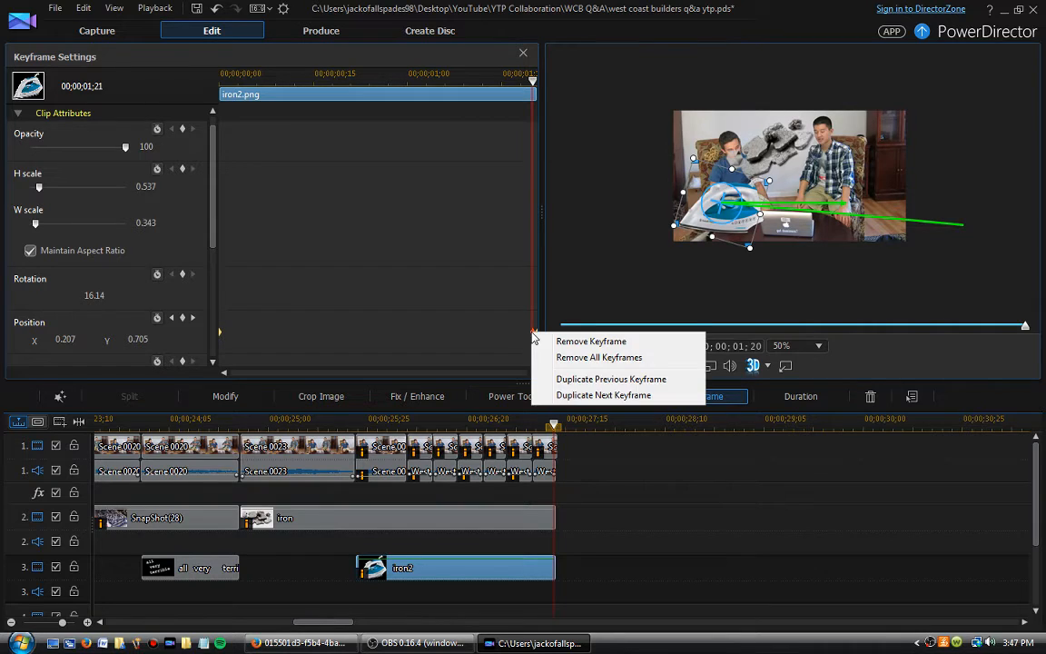
pyautogui.click(595, 343)
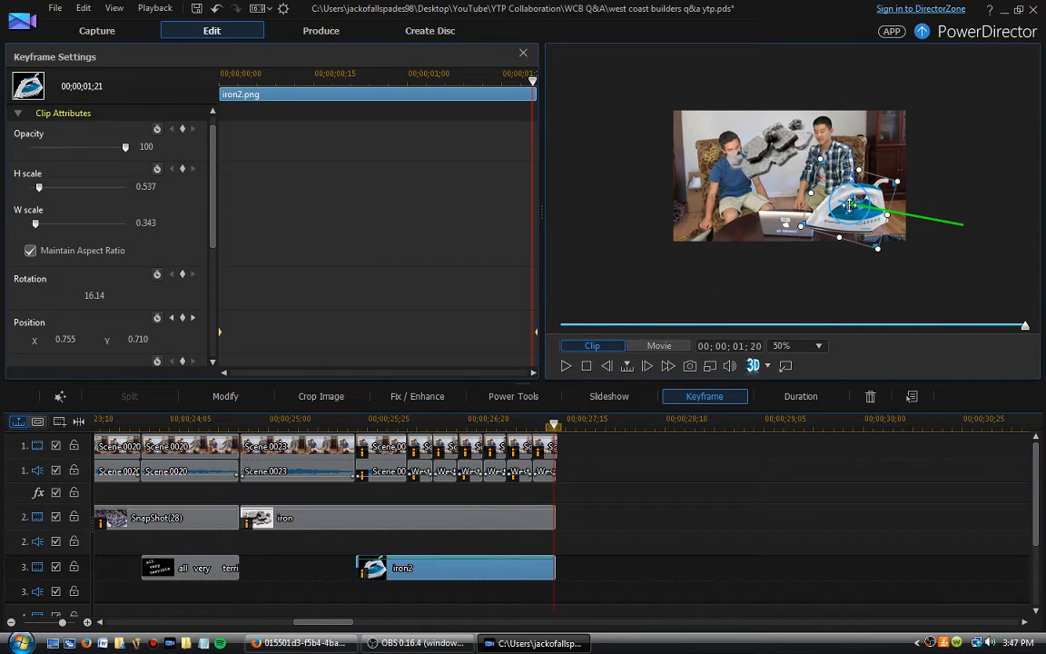
# Add a position keyframe of about 0.155, 0.693 at the very end of the iron2 clip
pyautogui.moveTo(534, 84); pyautogui.dragTo(566, 83)
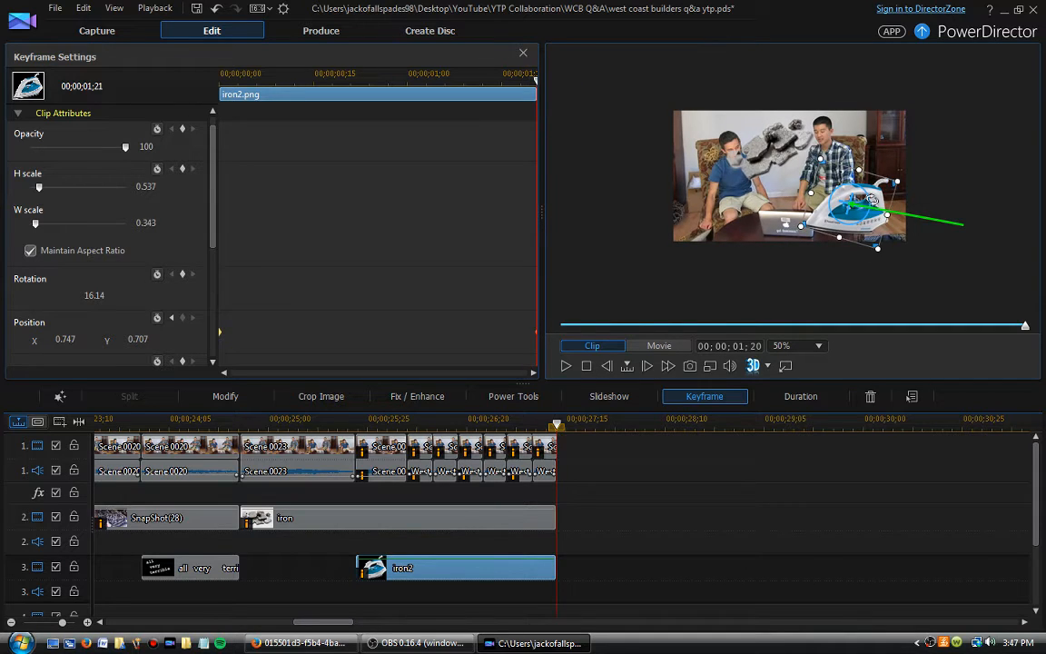
pyautogui.moveTo(854, 201); pyautogui.dragTo(714, 202)
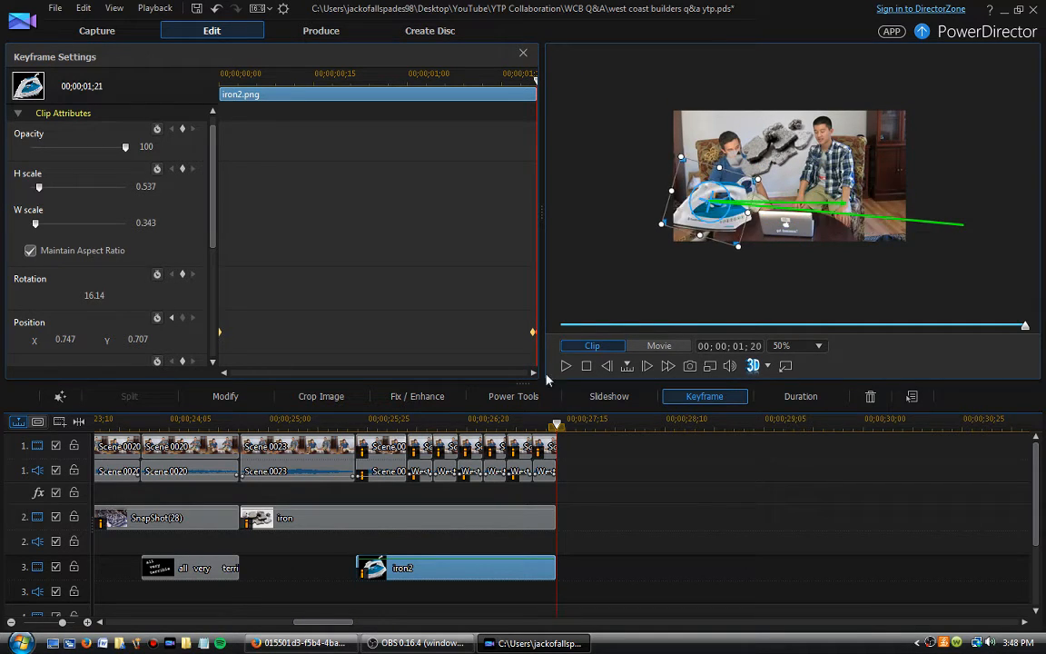
# Split the last Scene 0023 video clip at 00;00;27;12 and remove the leftover end piece, leaving the gap
pyautogui.moveTo(293, 426); pyautogui.dragTo(945, 425)
pyautogui.click(566, 458)
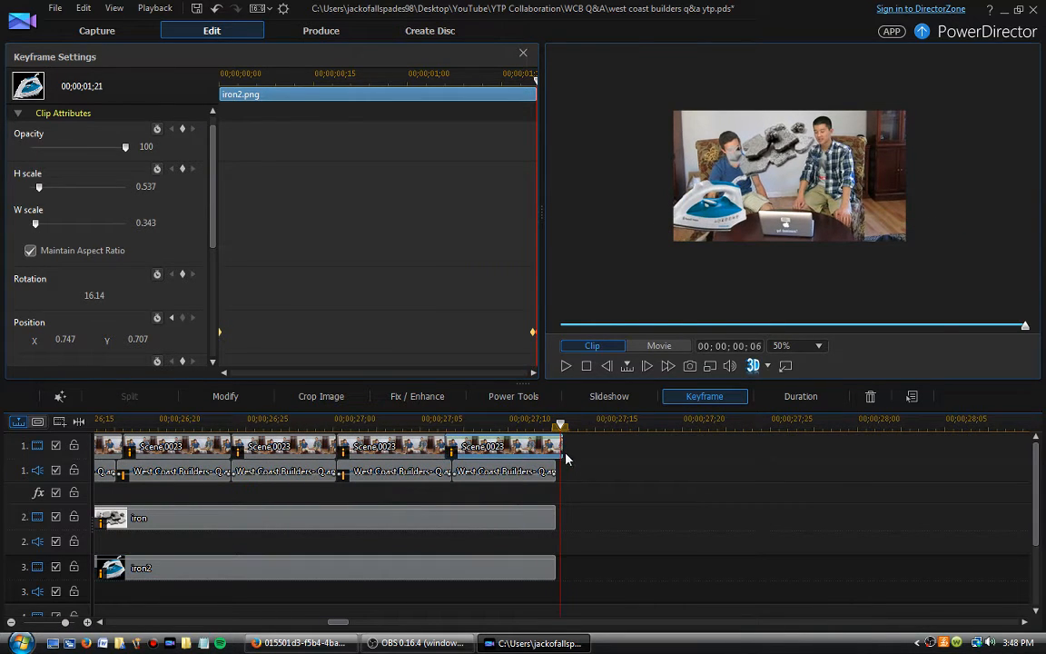
pyautogui.click(557, 470)
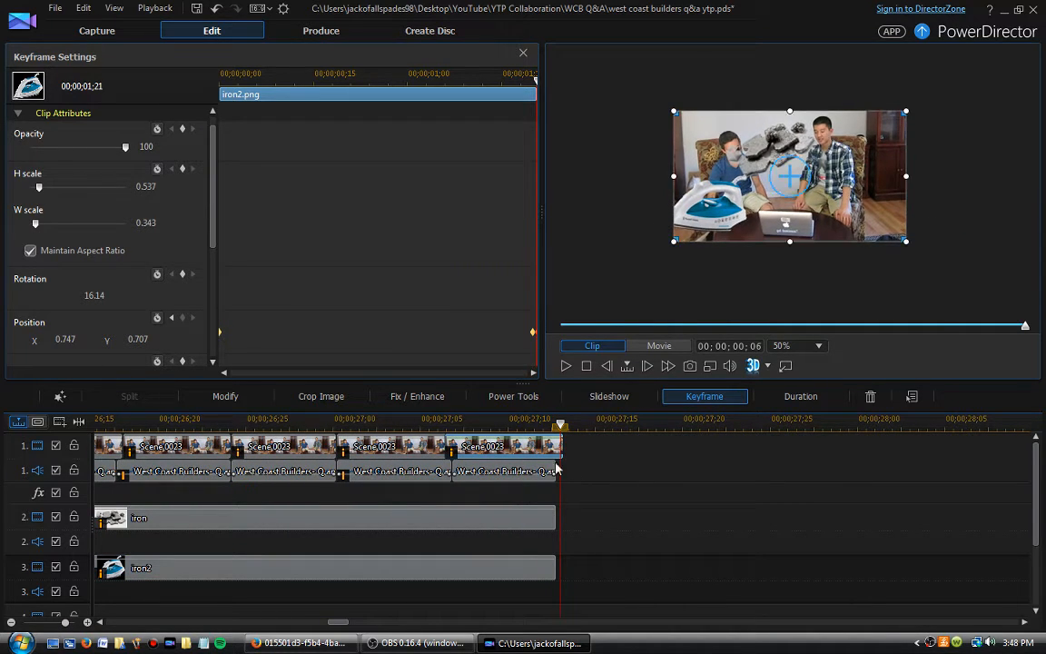
pyautogui.click(533, 570)
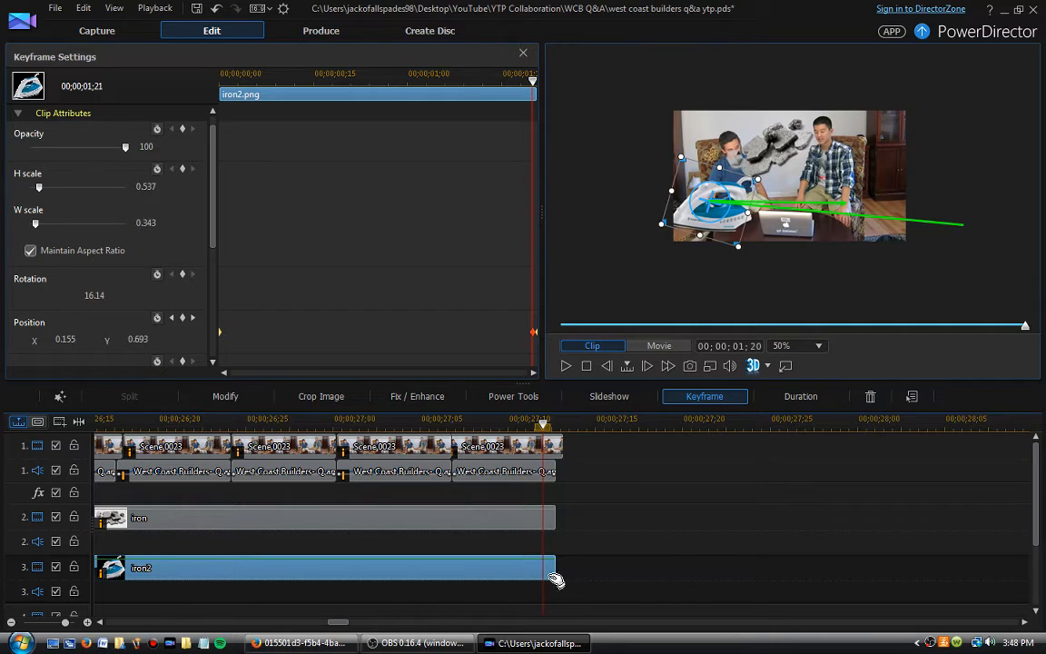
pyautogui.click(548, 452)
pyautogui.click(207, 453)
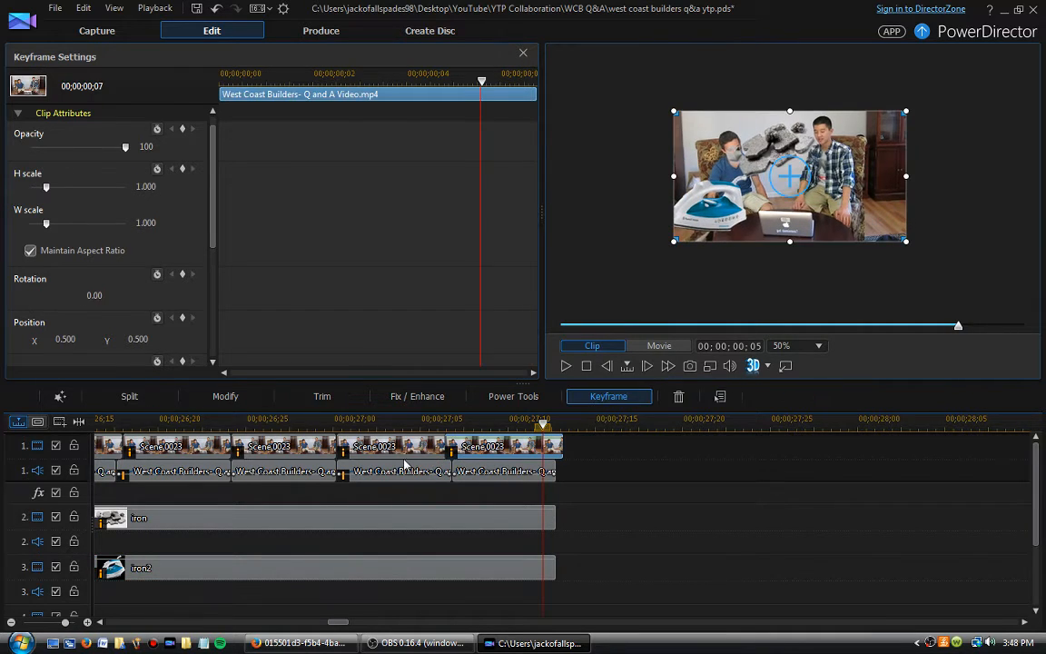
pyautogui.click(534, 498)
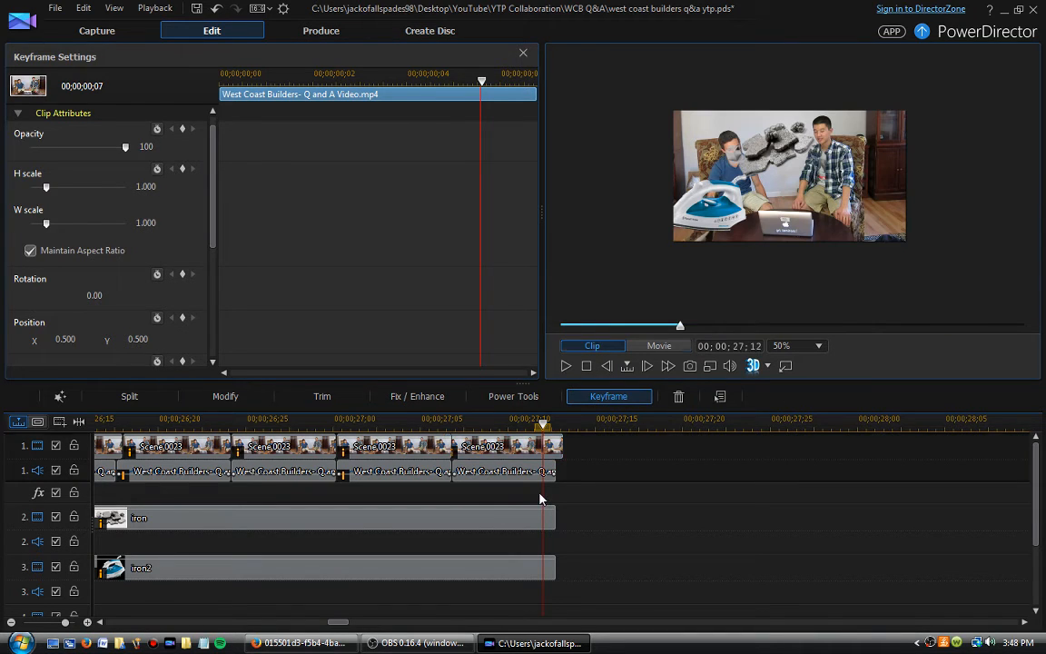
pyautogui.click(126, 398)
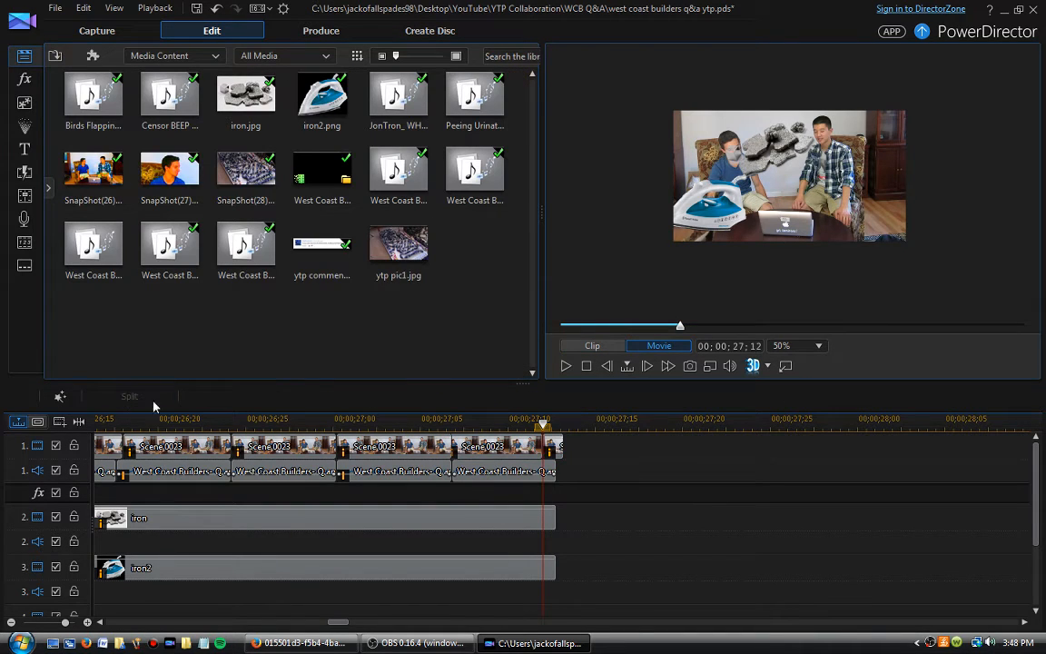
pyautogui.click(557, 454)
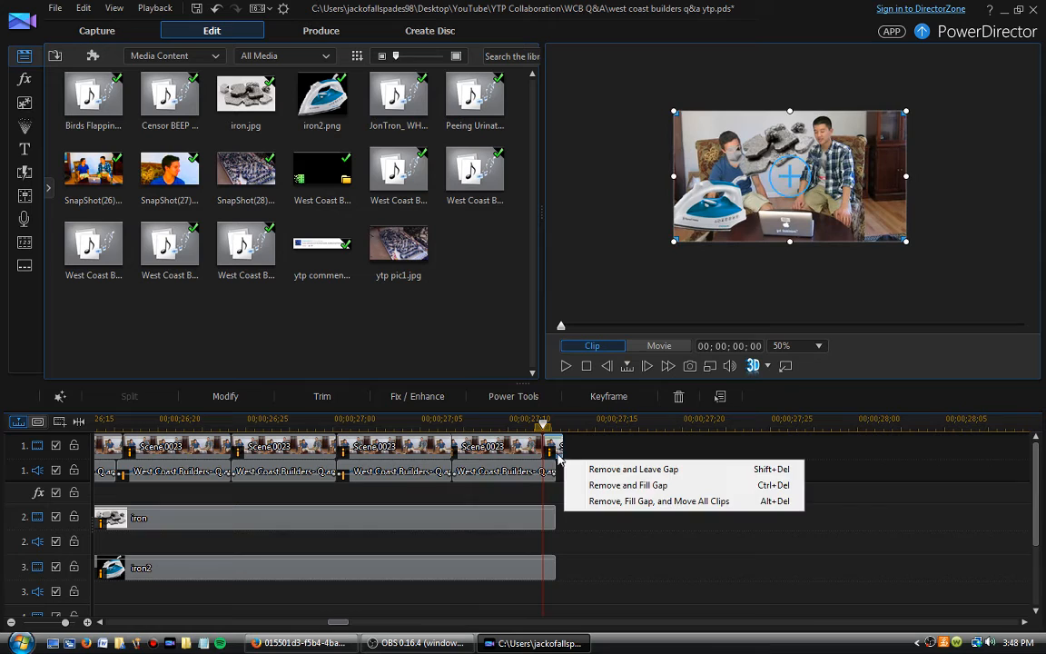
pyautogui.click(604, 470)
pyautogui.click(552, 471)
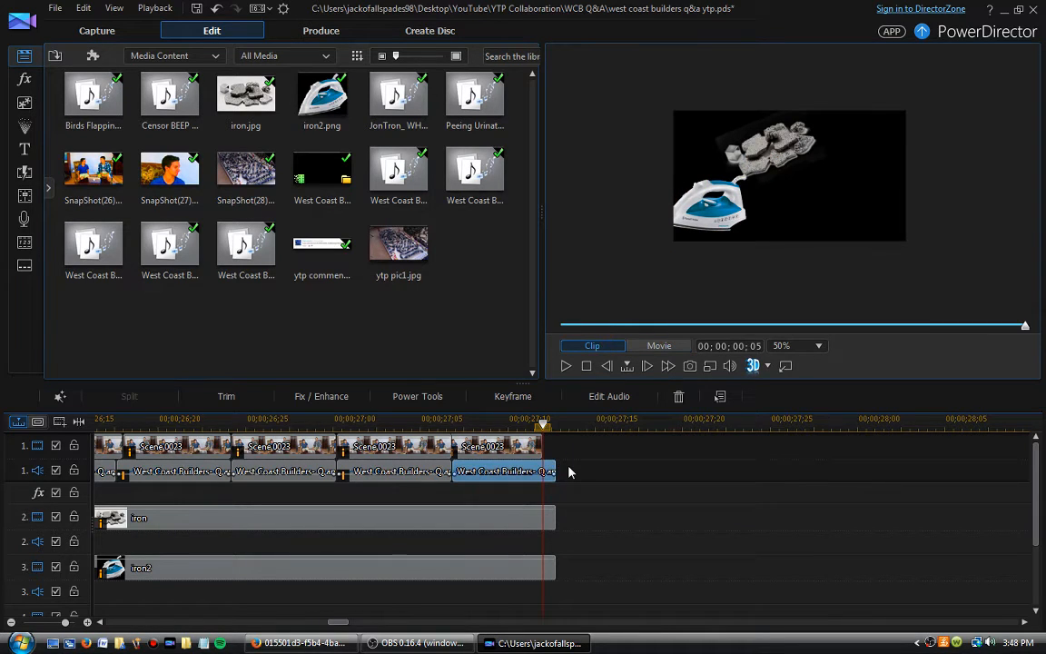
pyautogui.rightClick(554, 472)
pyautogui.click(635, 481)
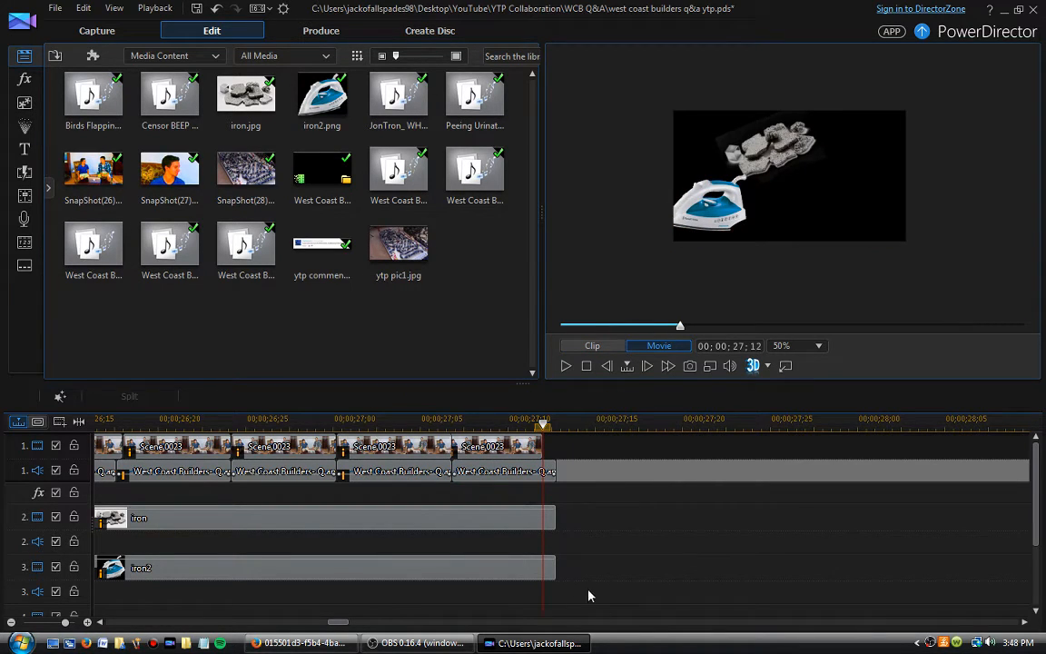
# Shorten the iron and iron2 clips so both end with the last Scene 0023 video clip at 00;00;27;12
pyautogui.click(549, 518)
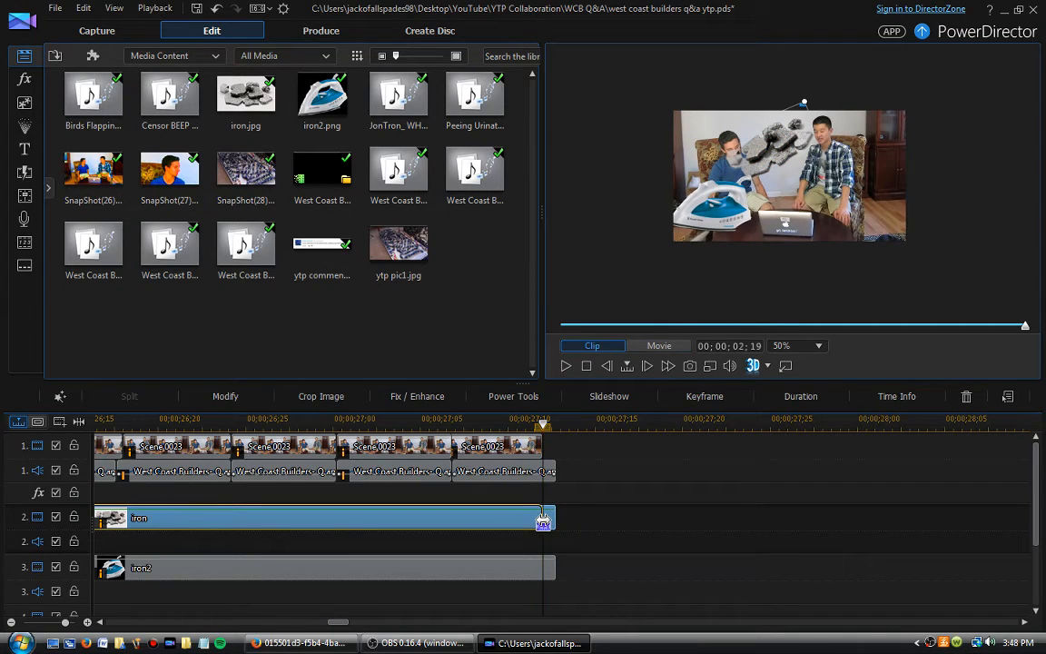
pyautogui.moveTo(543, 519); pyautogui.dragTo(542, 520)
pyautogui.click(553, 567)
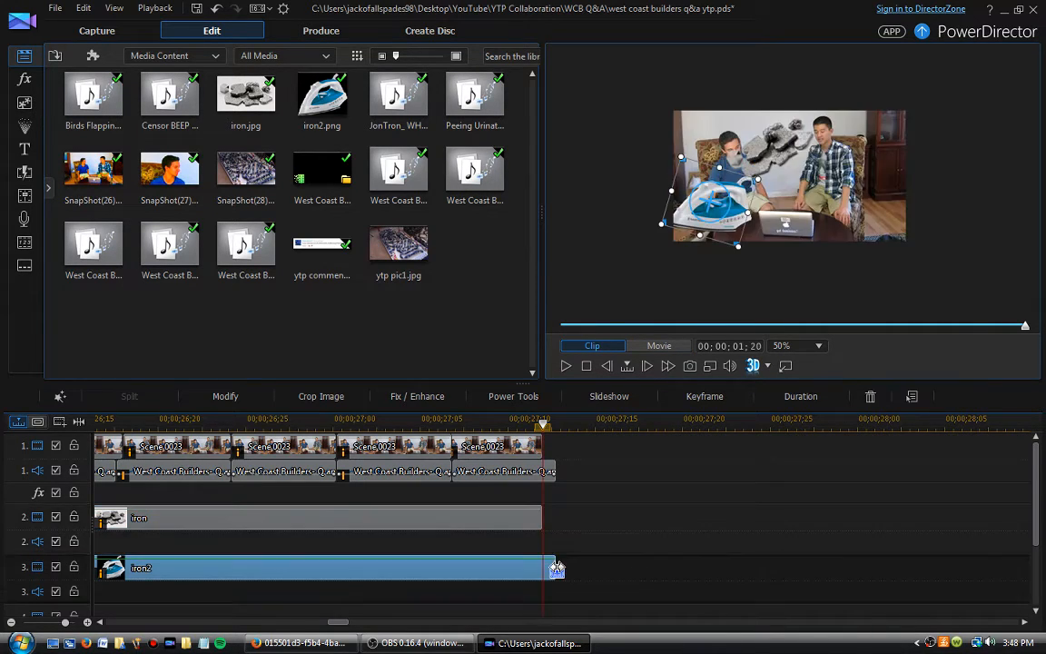
pyautogui.moveTo(555, 568); pyautogui.dragTo(544, 569)
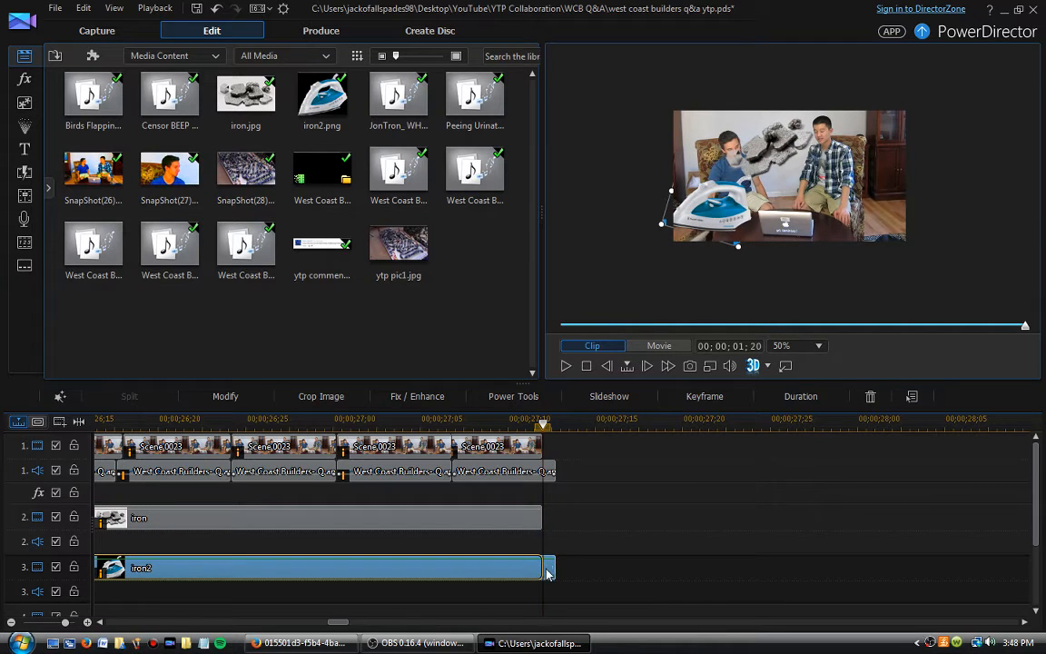
pyautogui.doubleClick(511, 569)
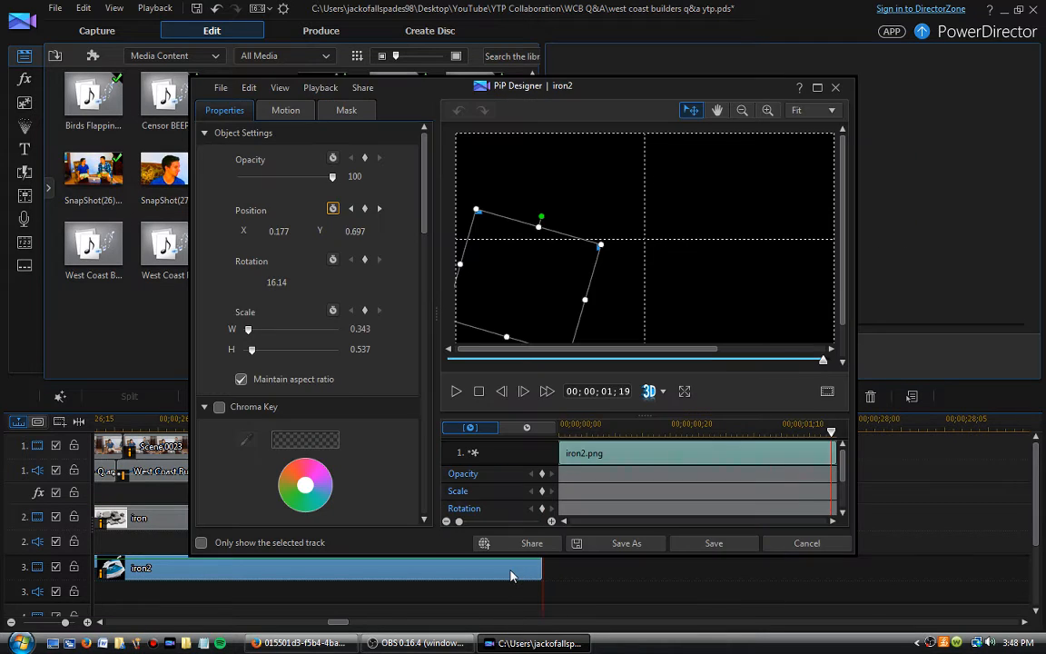
pyautogui.click(837, 89)
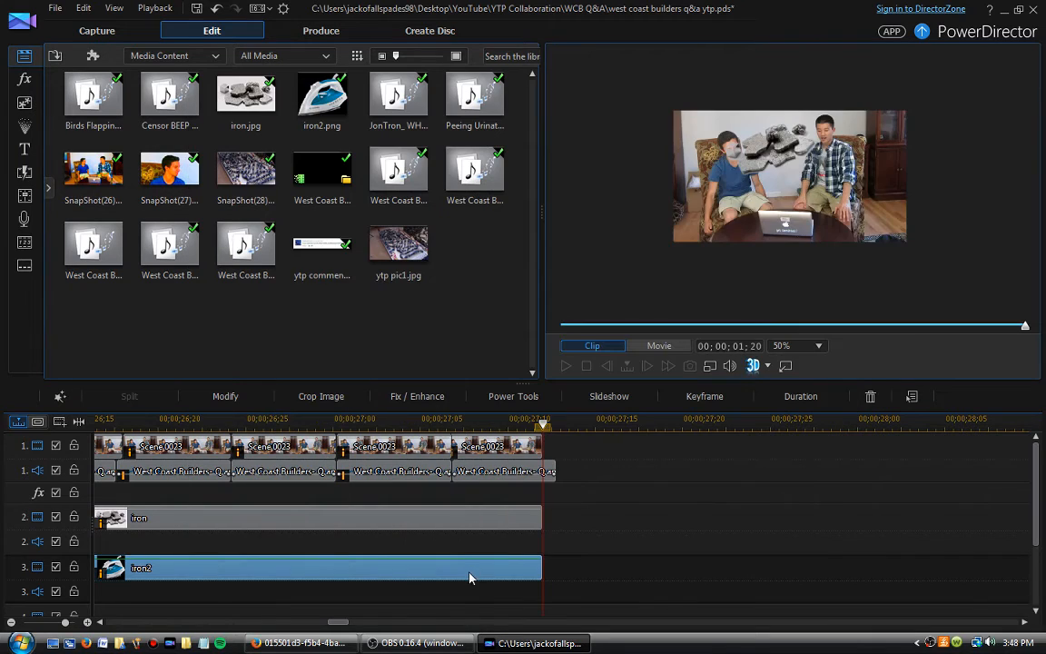
# Add a position keyframe of about 0.207, 0.657 to iron2 at clip time 00;00;00;13, where the second Scene 0023 clip ends
pyautogui.click(705, 397)
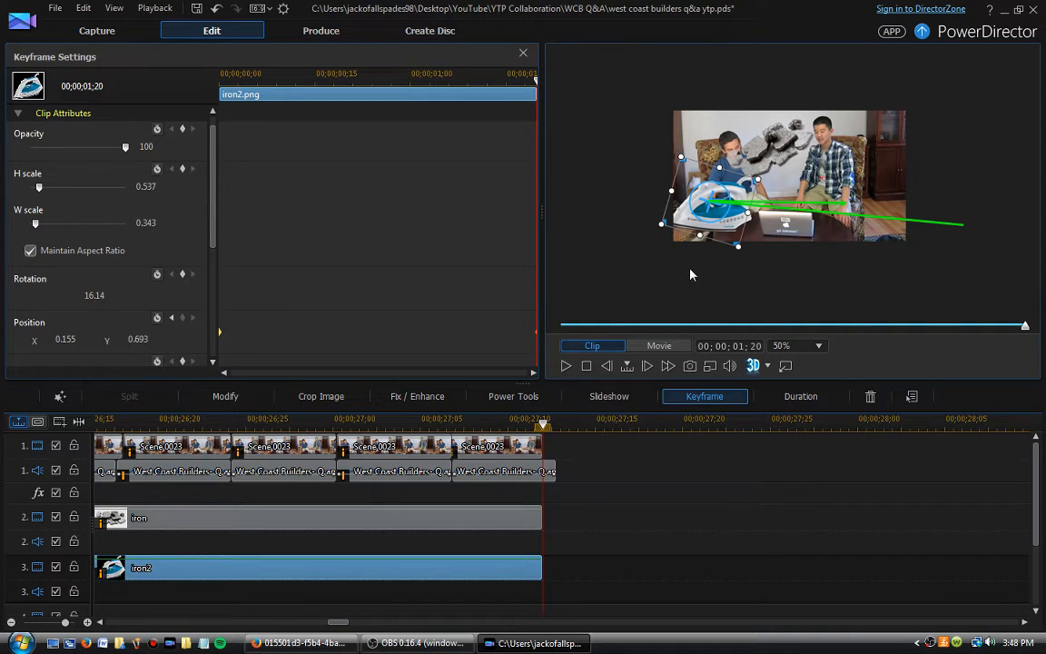
pyautogui.moveTo(339, 624); pyautogui.dragTo(330, 627)
pyautogui.moveTo(542, 422); pyautogui.dragTo(472, 438)
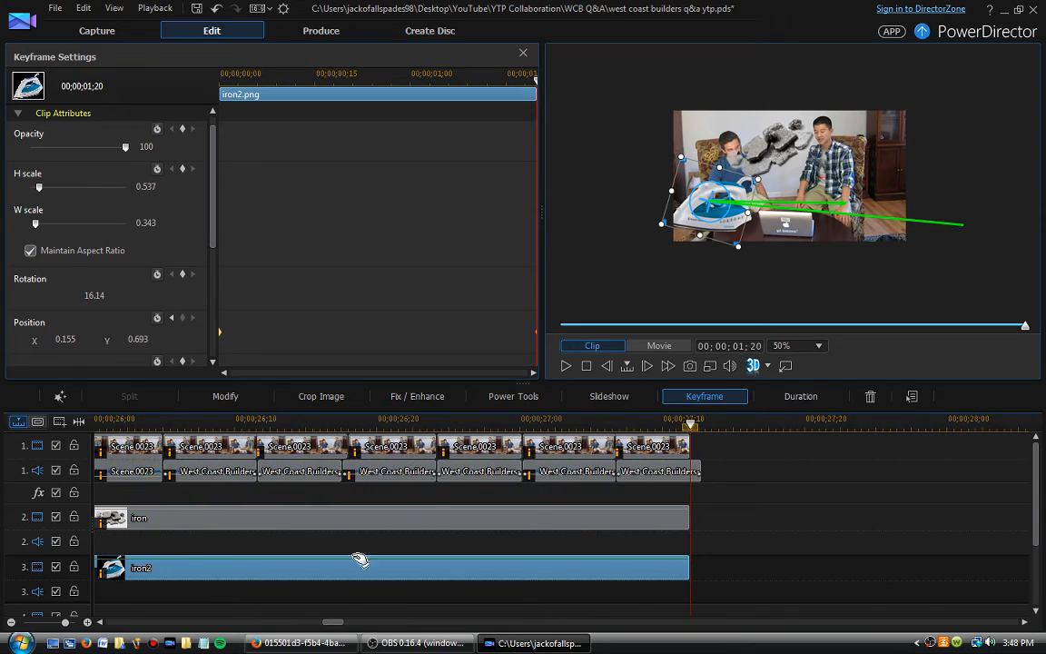
pyautogui.moveTo(553, 419); pyautogui.dragTo(508, 421)
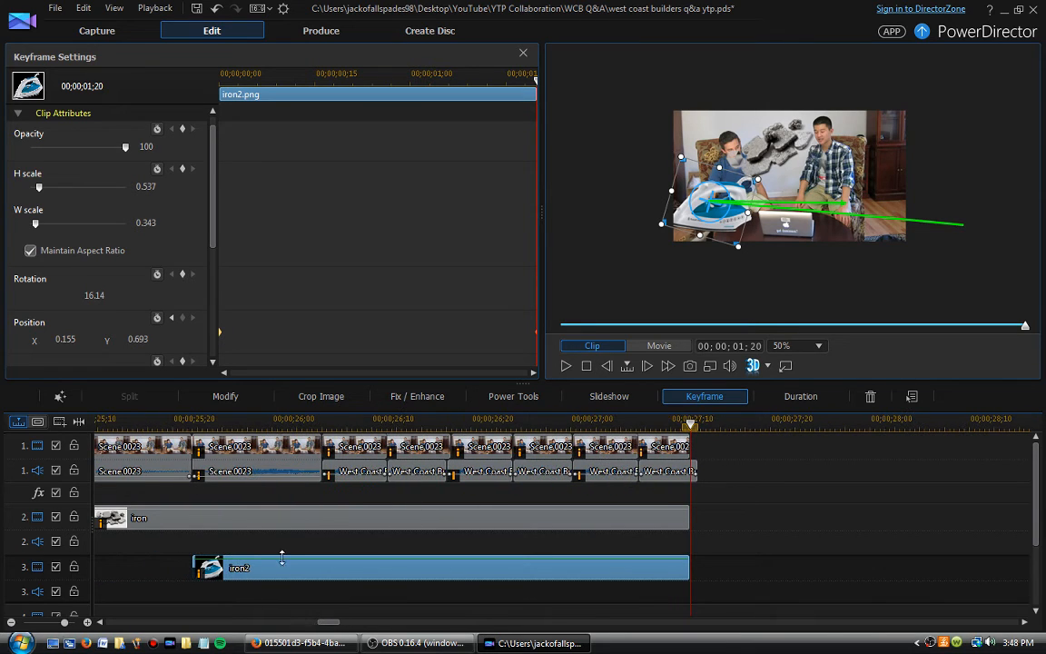
pyautogui.click(692, 422)
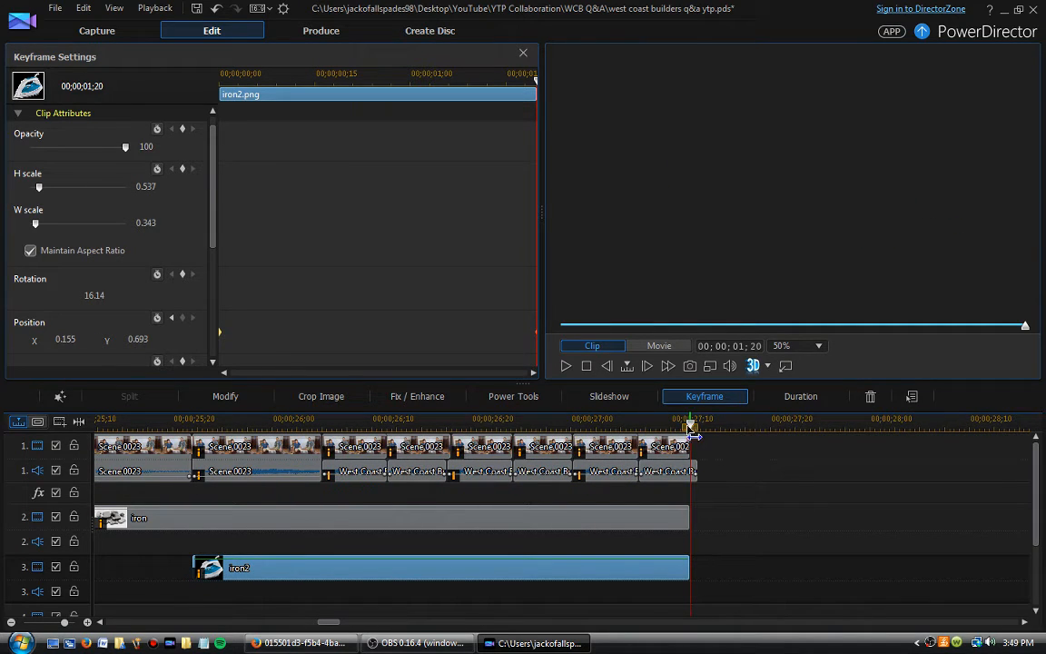
pyautogui.moveTo(677, 437); pyautogui.dragTo(281, 425)
pyautogui.click(292, 572)
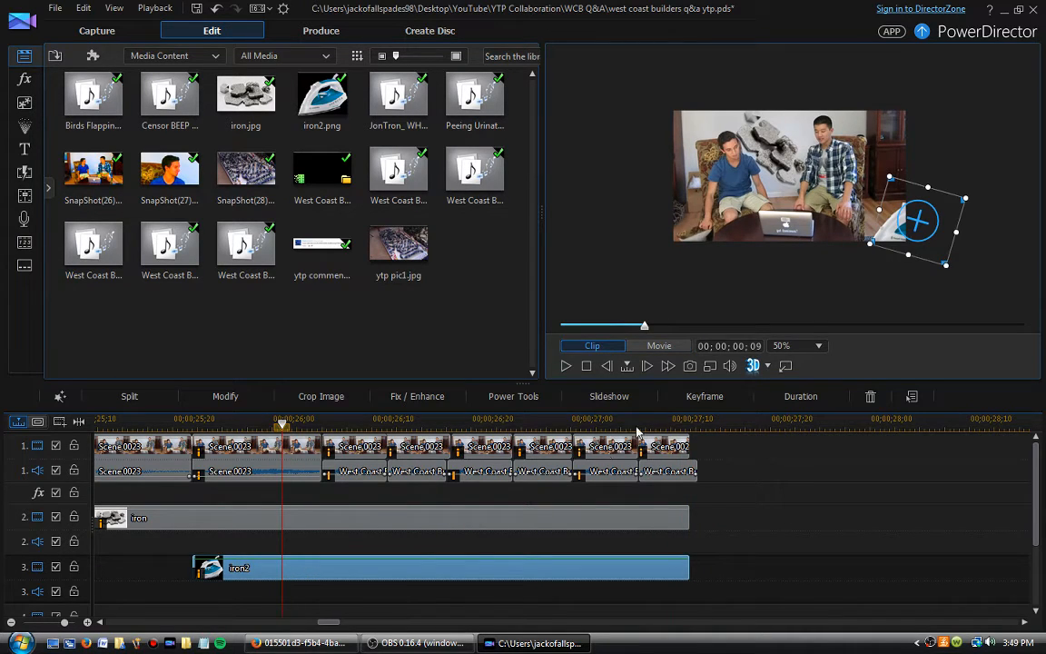
pyautogui.click(724, 397)
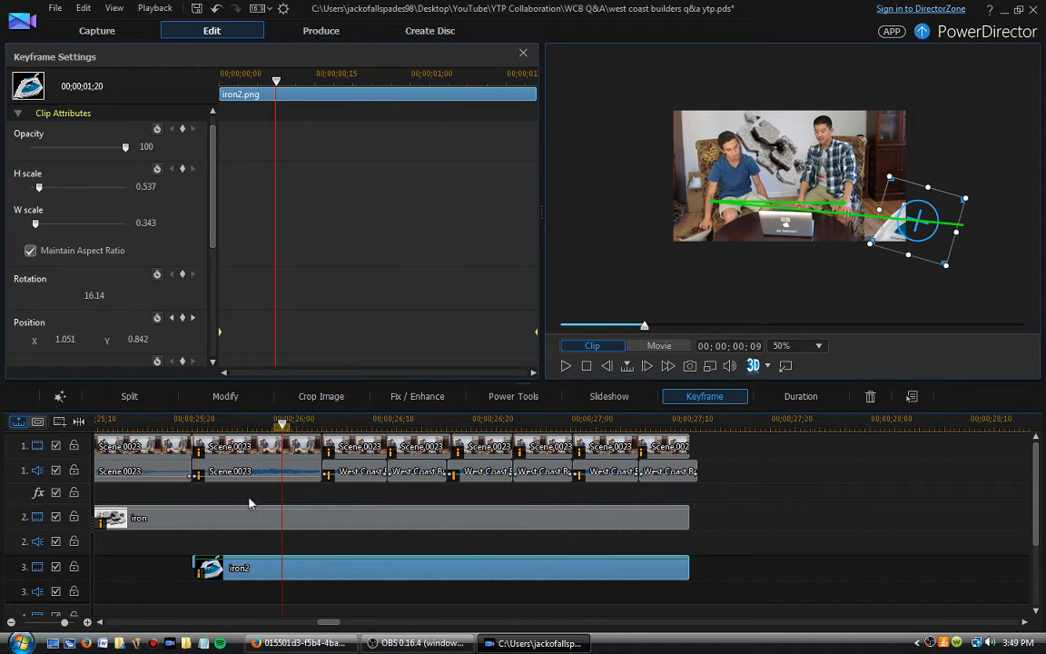
pyautogui.click(312, 459)
pyautogui.click(324, 537)
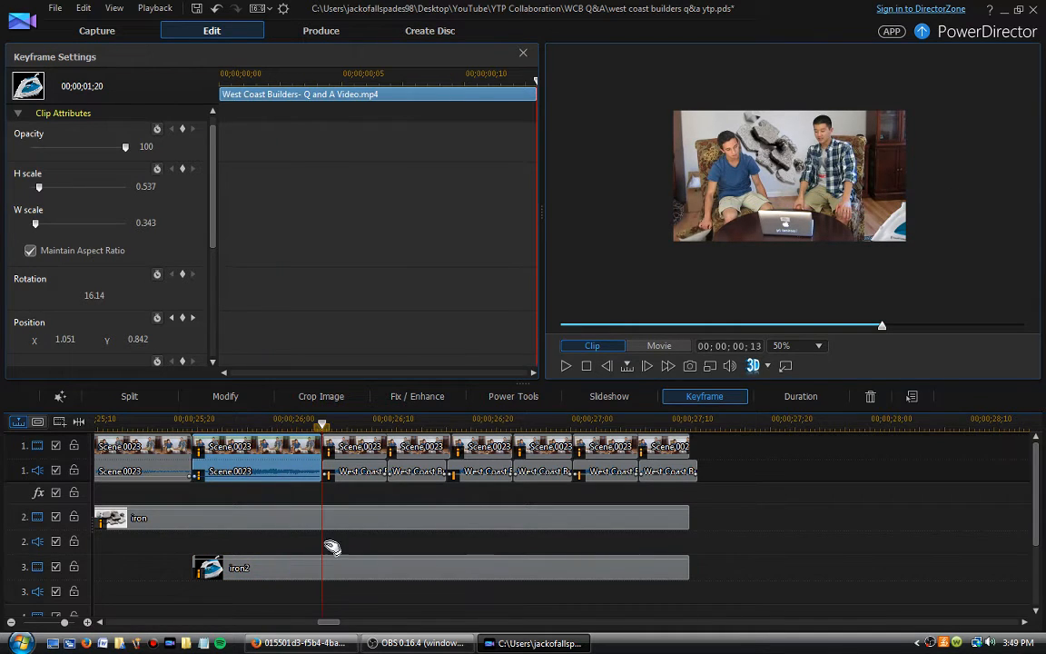
pyautogui.click(329, 573)
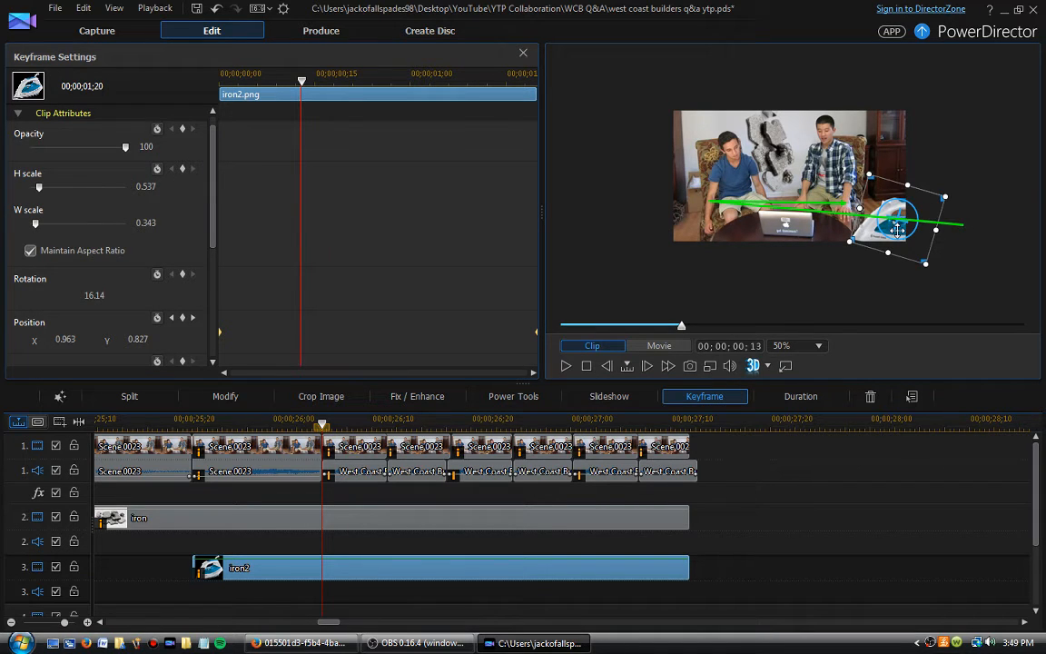
pyautogui.moveTo(897, 214); pyautogui.dragTo(718, 188)
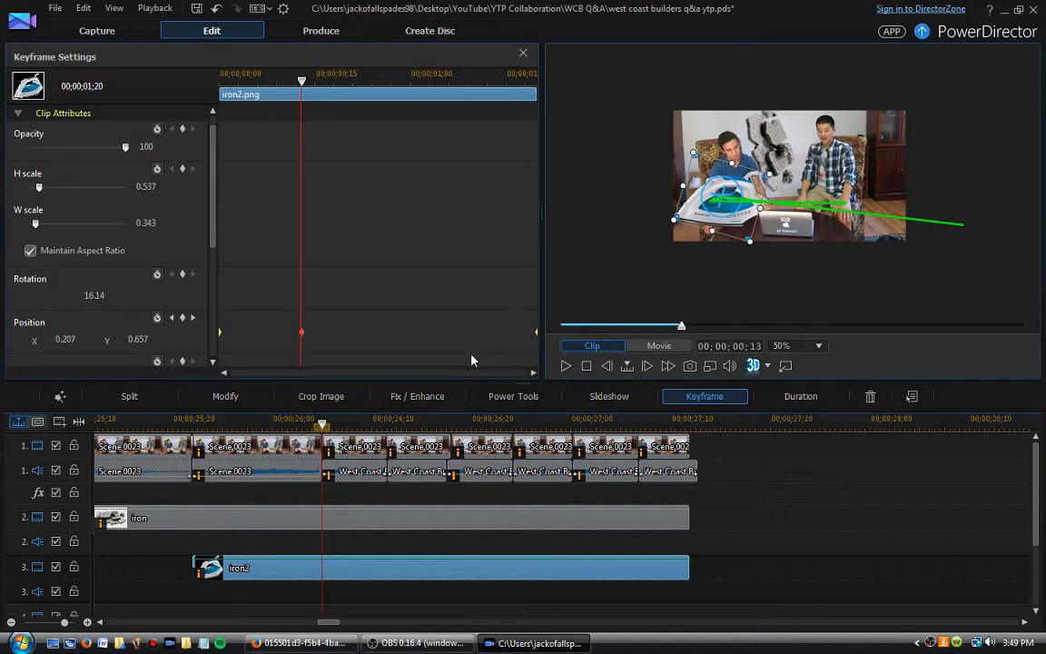
# Add rotation keyframes to iron2 of -90 at clip time 00;00;00;03 and -180 at 00;00;00;06
pyautogui.moveTo(322, 427); pyautogui.dragTo(590, 400)
pyautogui.moveTo(233, 420); pyautogui.dragTo(213, 419)
pyautogui.click(280, 567)
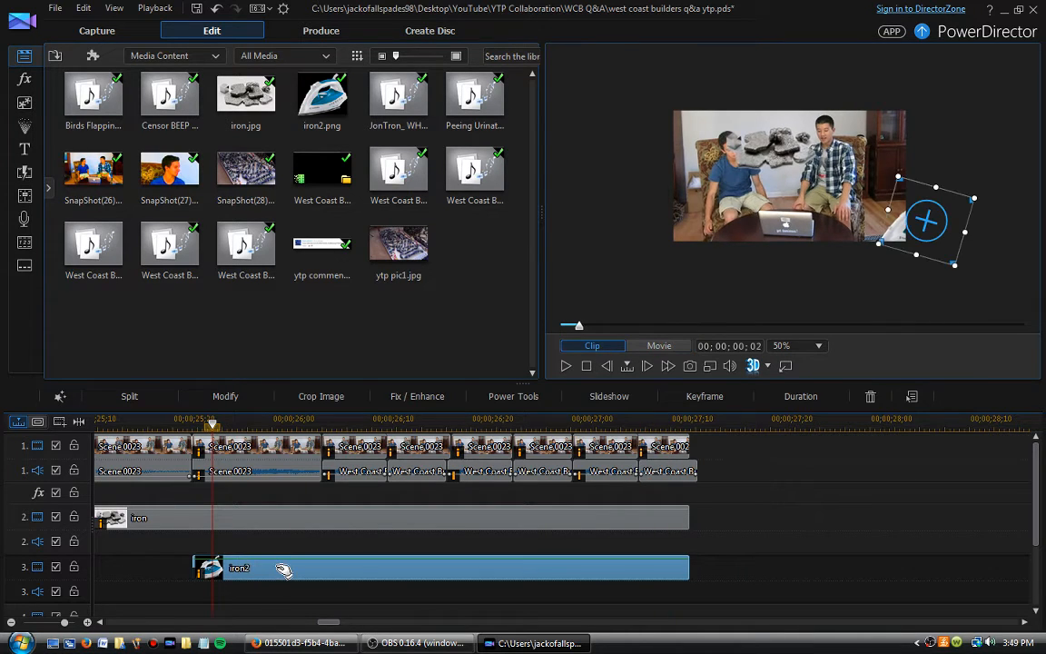
pyautogui.click(710, 399)
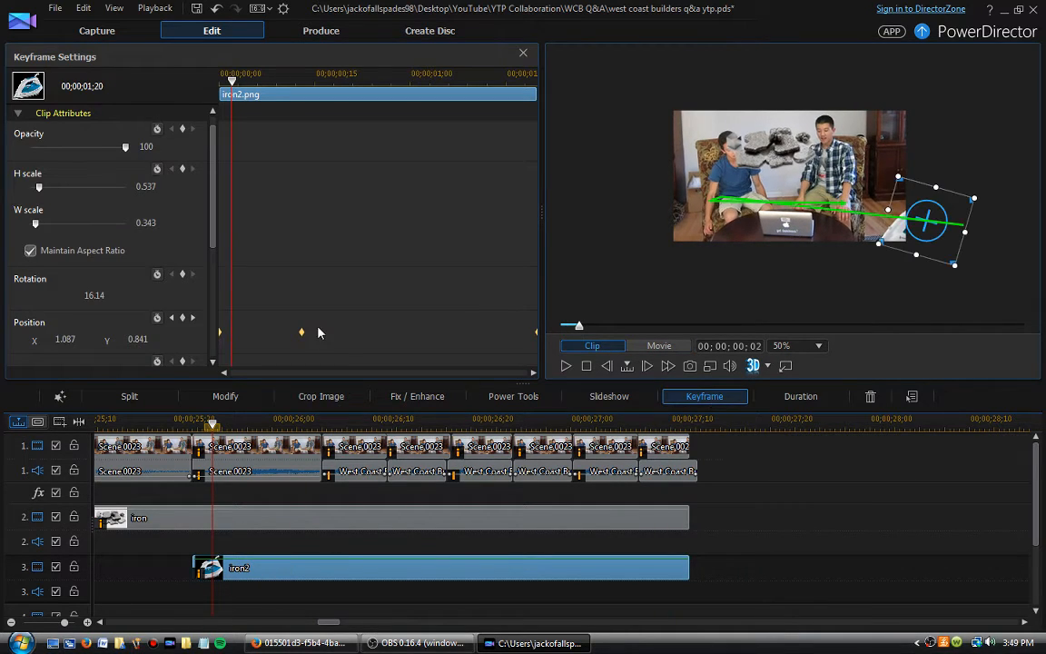
pyautogui.click(219, 82)
pyautogui.moveTo(219, 82); pyautogui.dragTo(238, 82)
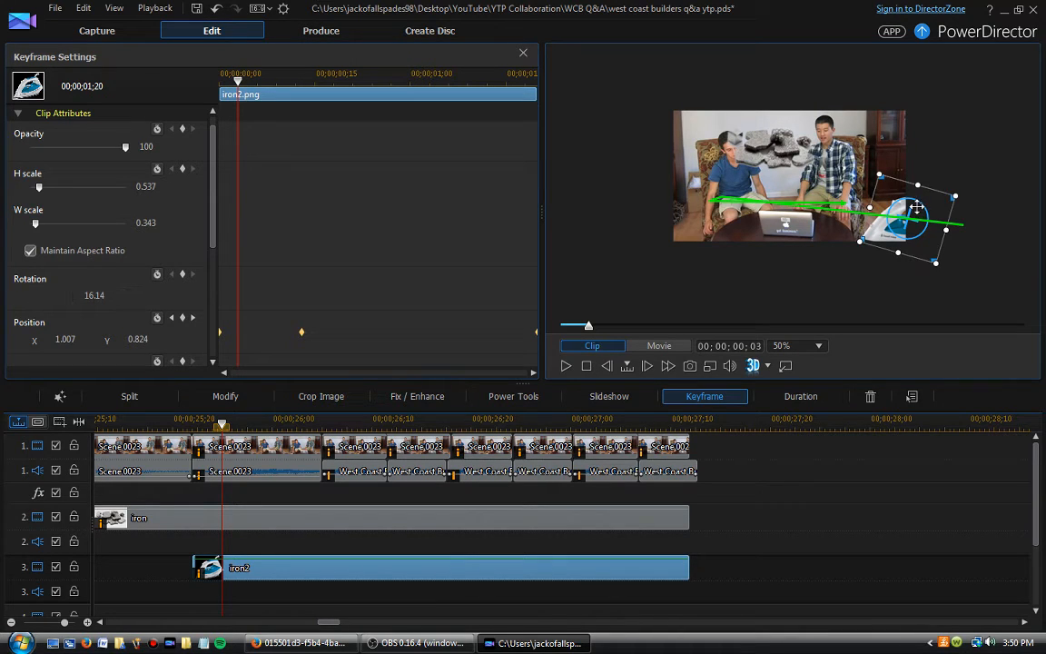
pyautogui.moveTo(917, 200); pyautogui.dragTo(885, 216)
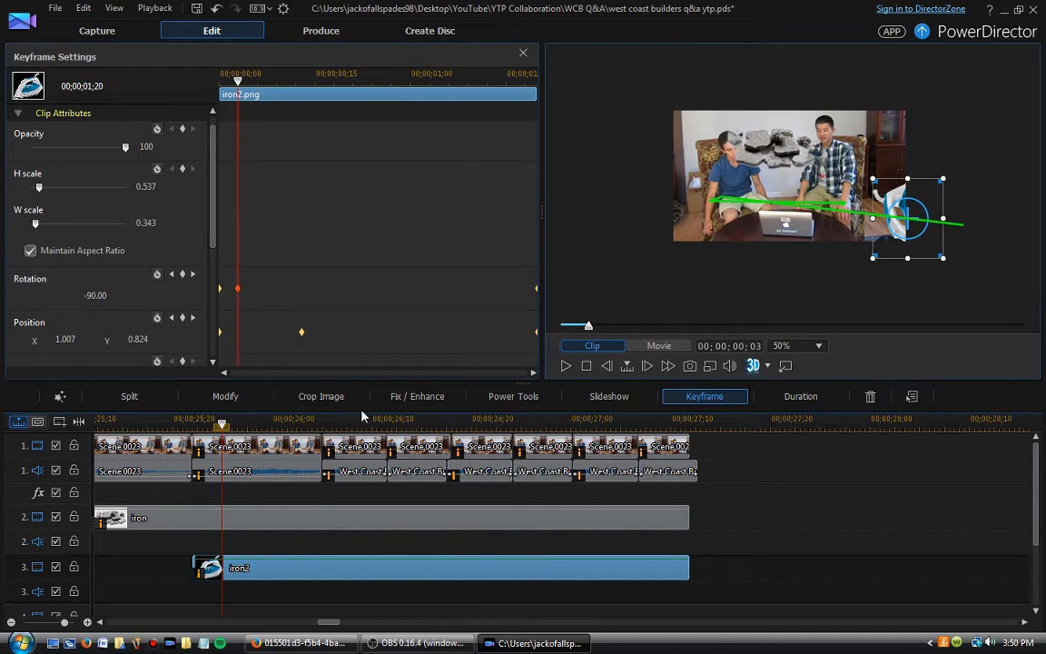
pyautogui.moveTo(238, 79); pyautogui.dragTo(257, 79)
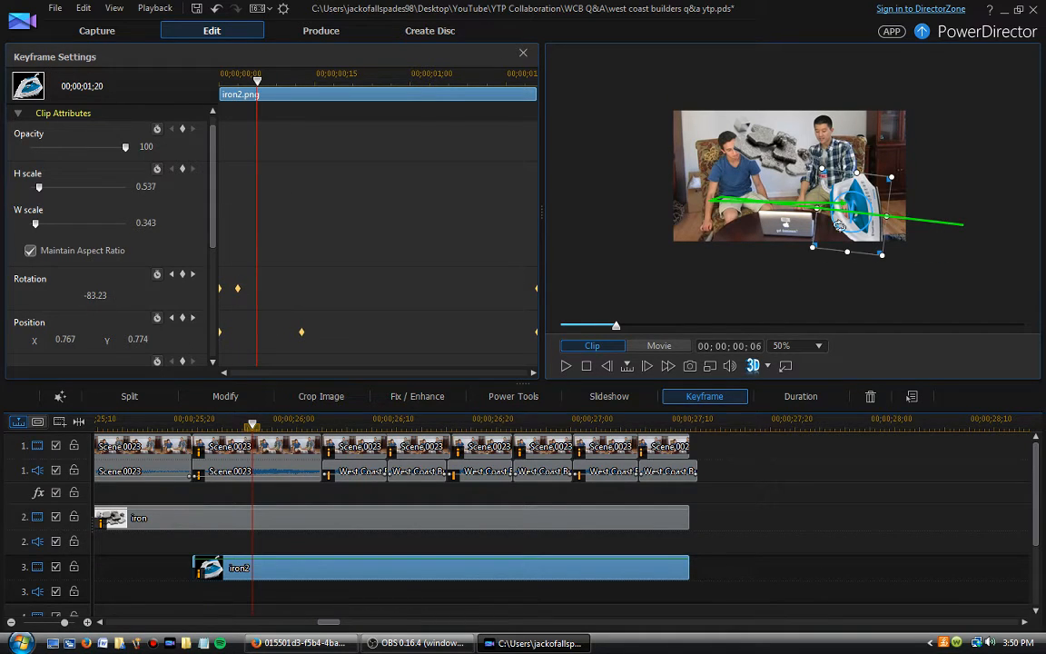
pyautogui.moveTo(855, 193); pyautogui.dragTo(827, 209)
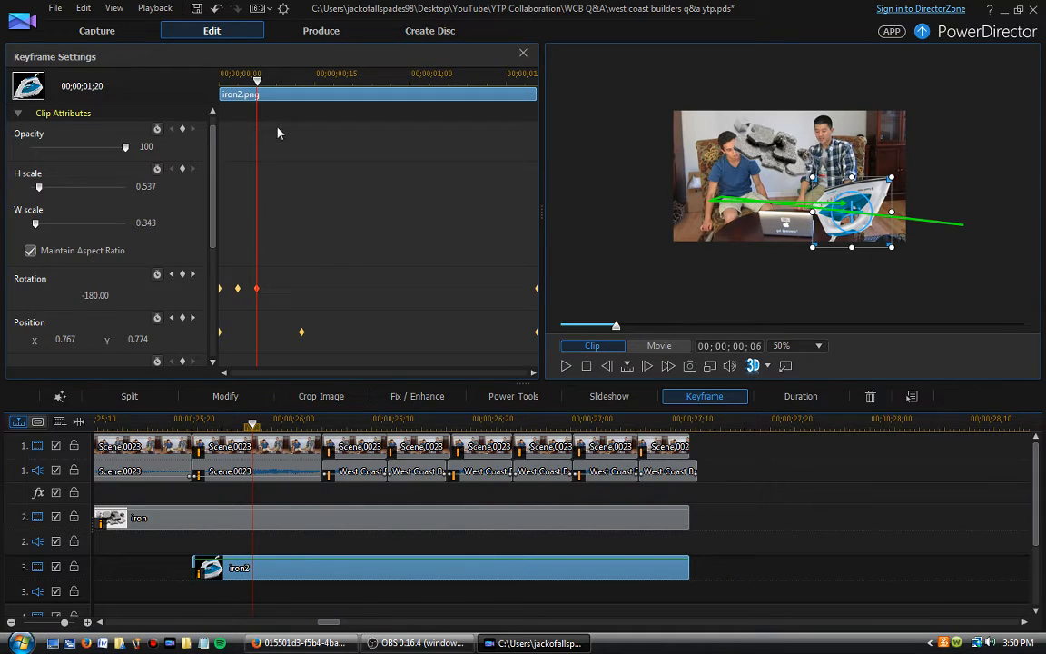
# Add rotation keyframes to iron2 of -270 at clip time 00;00;00;10 and -360 at 00;00;00;13
pyautogui.click(286, 79)
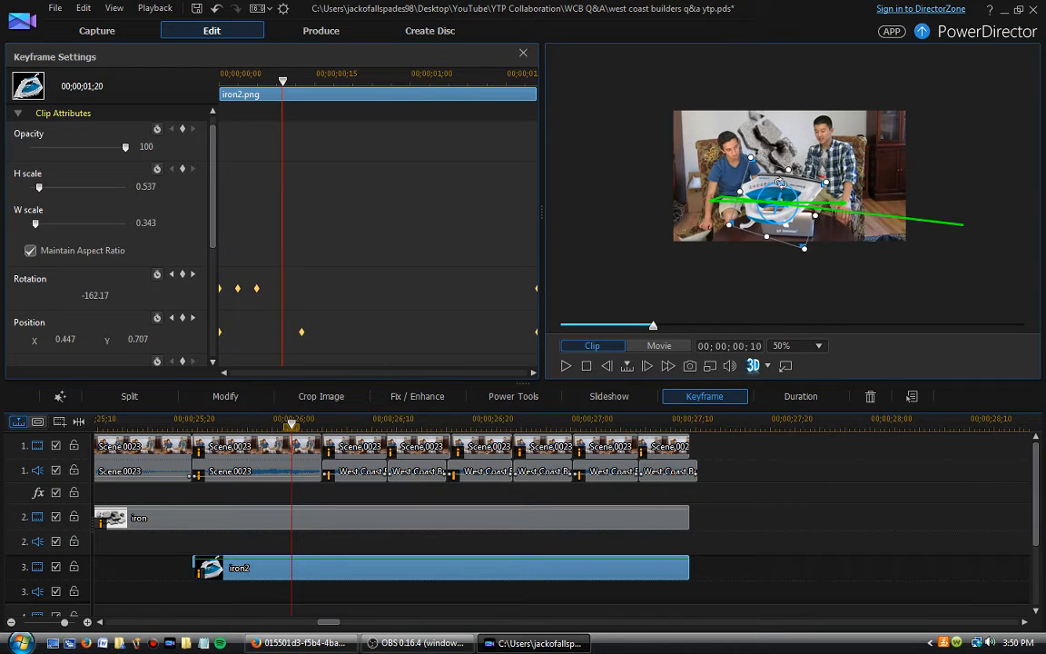
pyautogui.moveTo(781, 183); pyautogui.dragTo(675, 188)
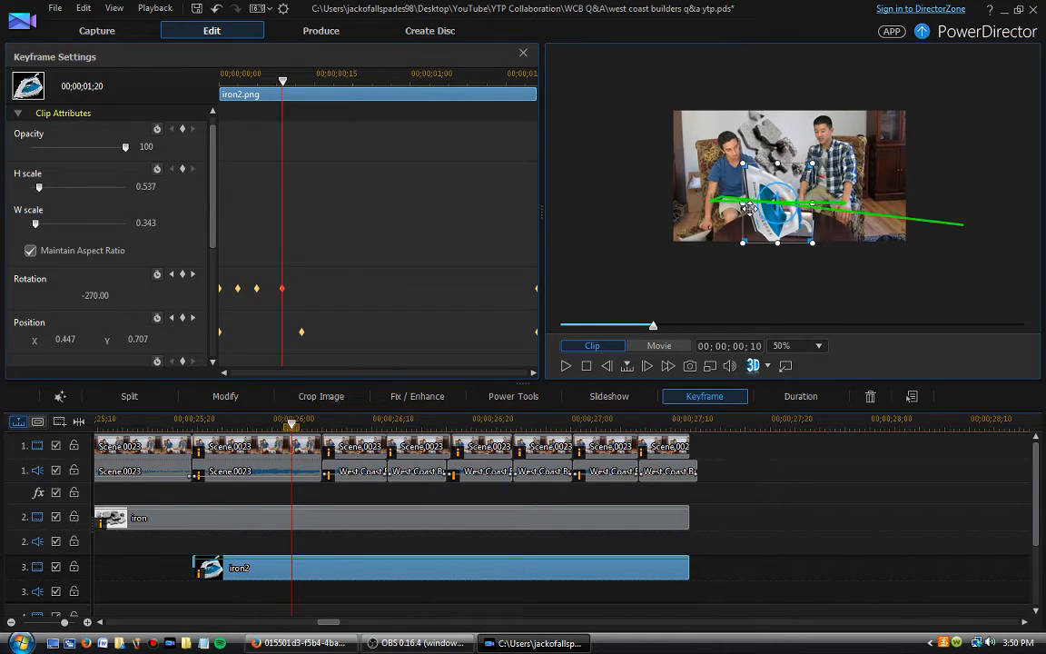
pyautogui.click(301, 333)
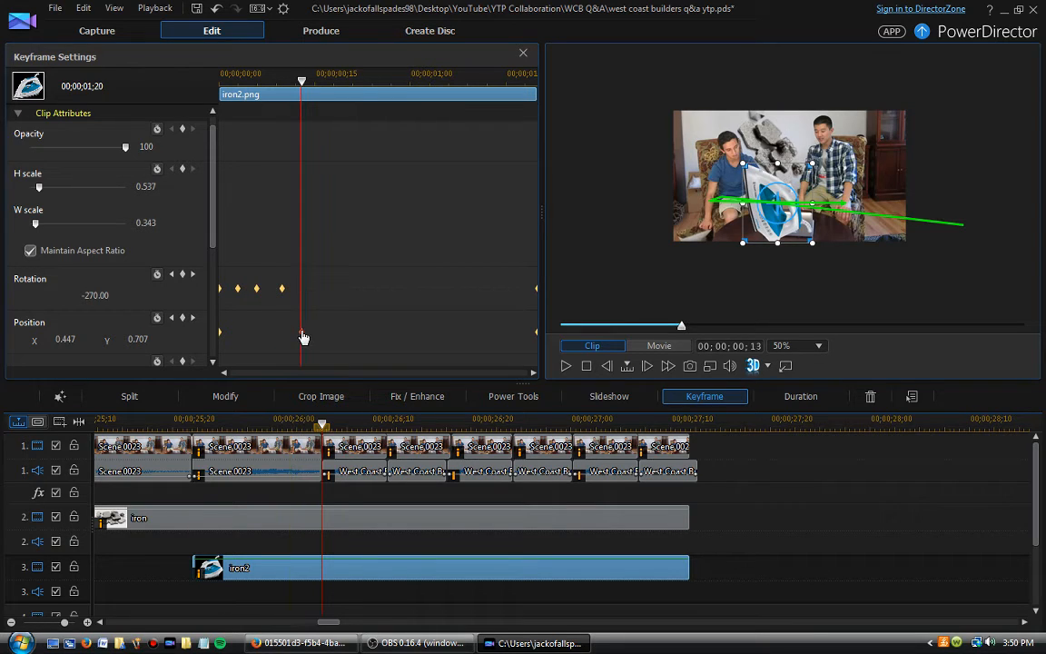
pyautogui.moveTo(737, 187); pyautogui.dragTo(700, 178)
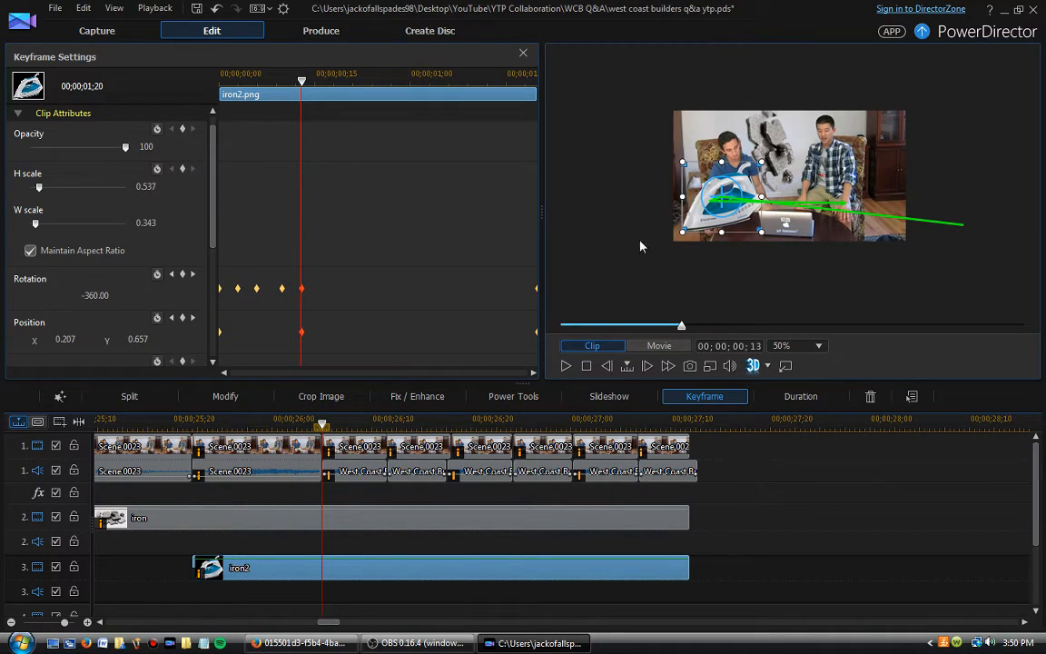
# Scrub through iron2's keyframes and play the movie from shortly before iron2 to check its spinning slide-in
pyautogui.moveTo(307, 88); pyautogui.dragTo(542, 100)
pyautogui.moveTo(233, 100); pyautogui.dragTo(198, 104)
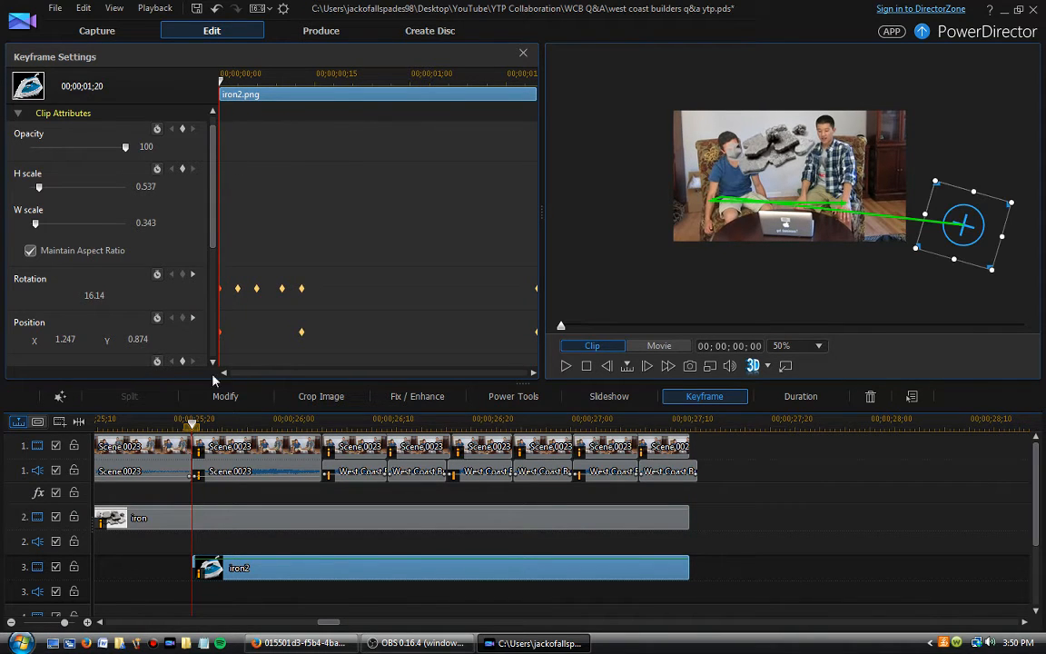
pyautogui.click(130, 424)
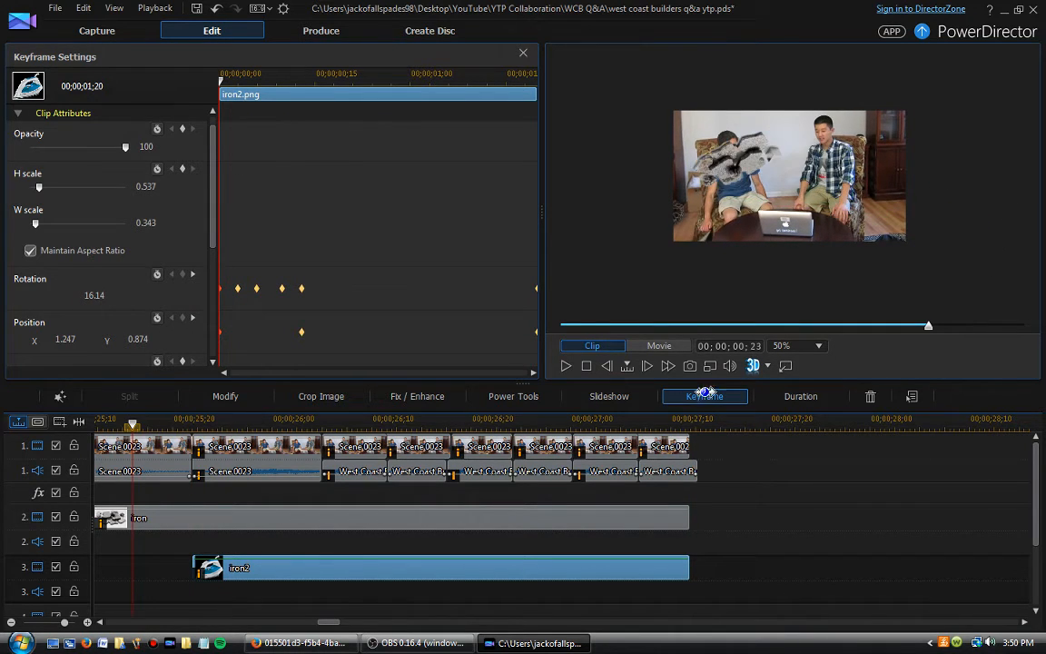
pyautogui.click(659, 346)
pyautogui.click(565, 366)
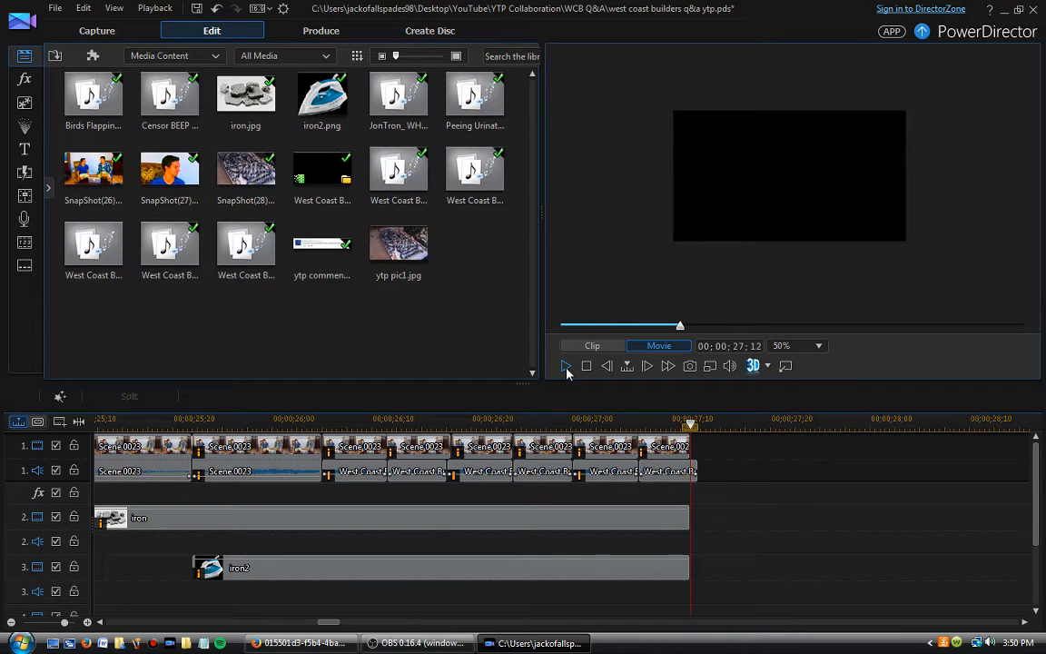
pyautogui.moveTo(516, 422); pyautogui.dragTo(395, 426)
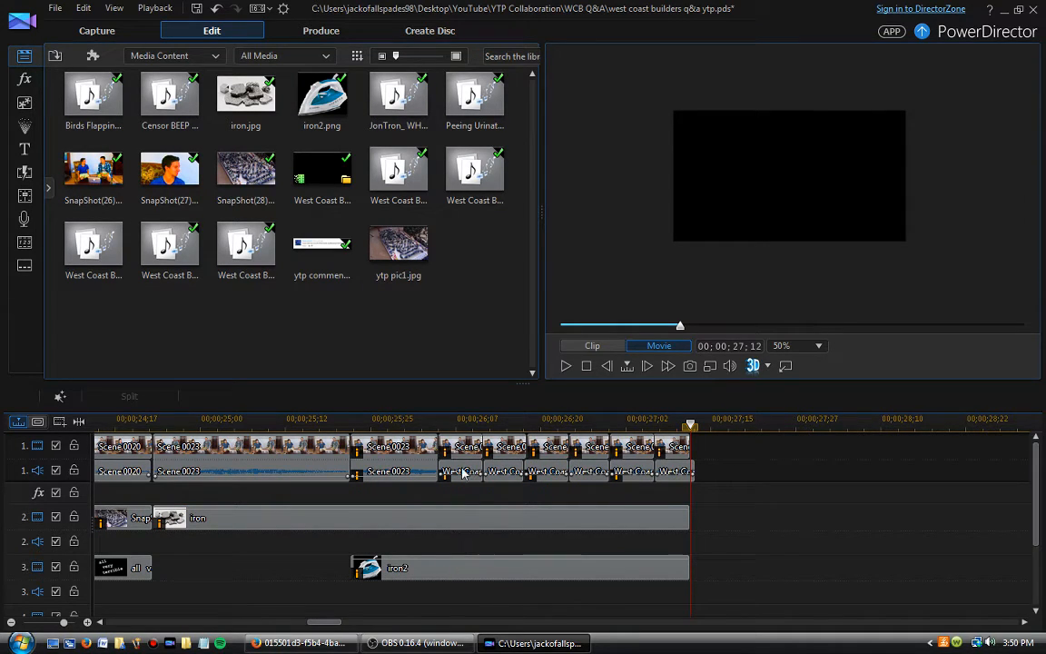
# Play back the movie from the start of the long Scene 0023 clip to review the iron overlays
pyautogui.click(228, 464)
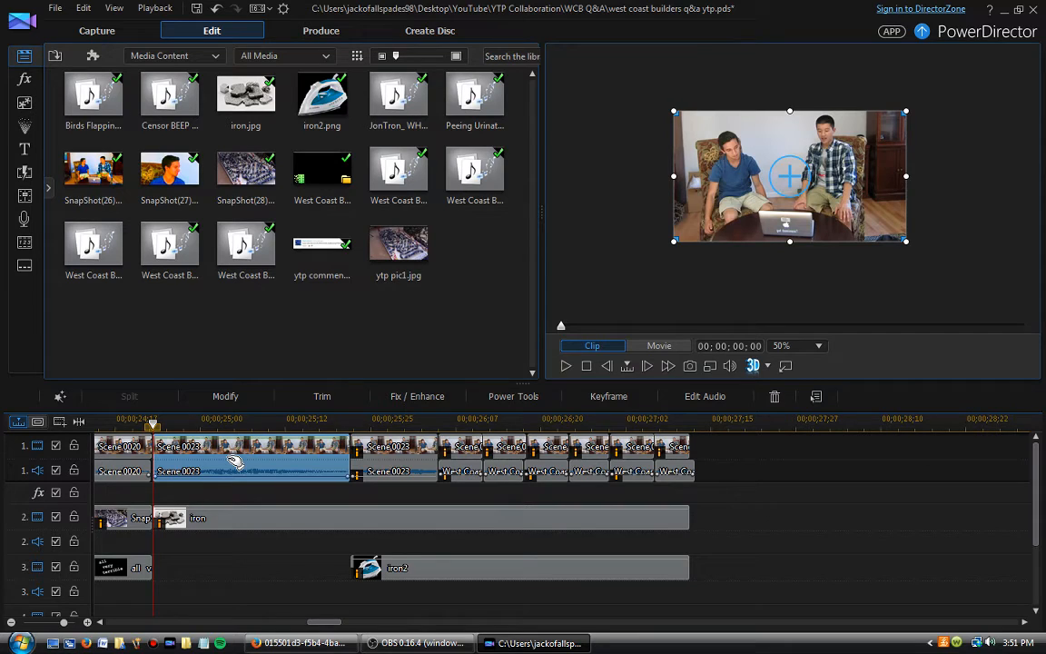
pyautogui.click(565, 367)
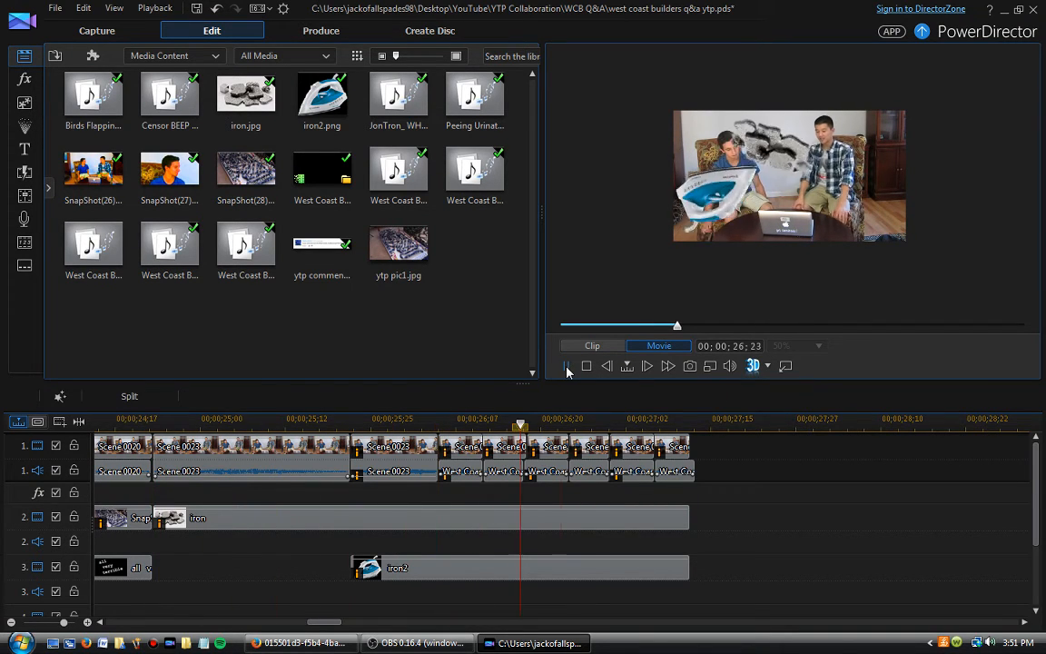
pyautogui.click(565, 369)
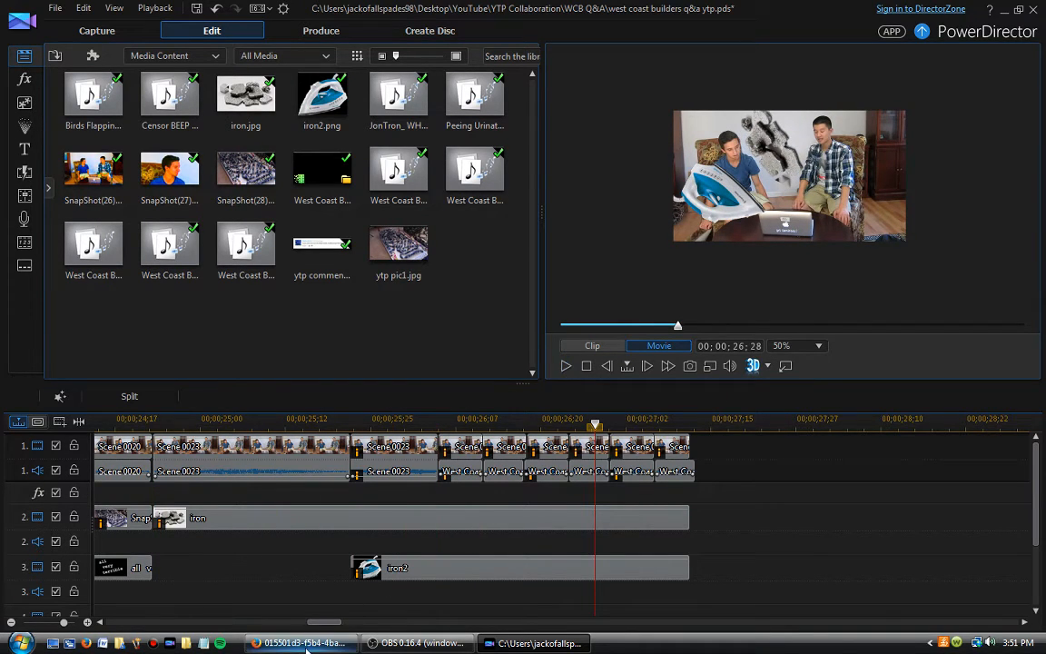
# Switch to Firefox, close the steam iron image, and look through the "iron" image results for another usable picture
pyautogui.click(304, 642)
pyautogui.click(422, 327)
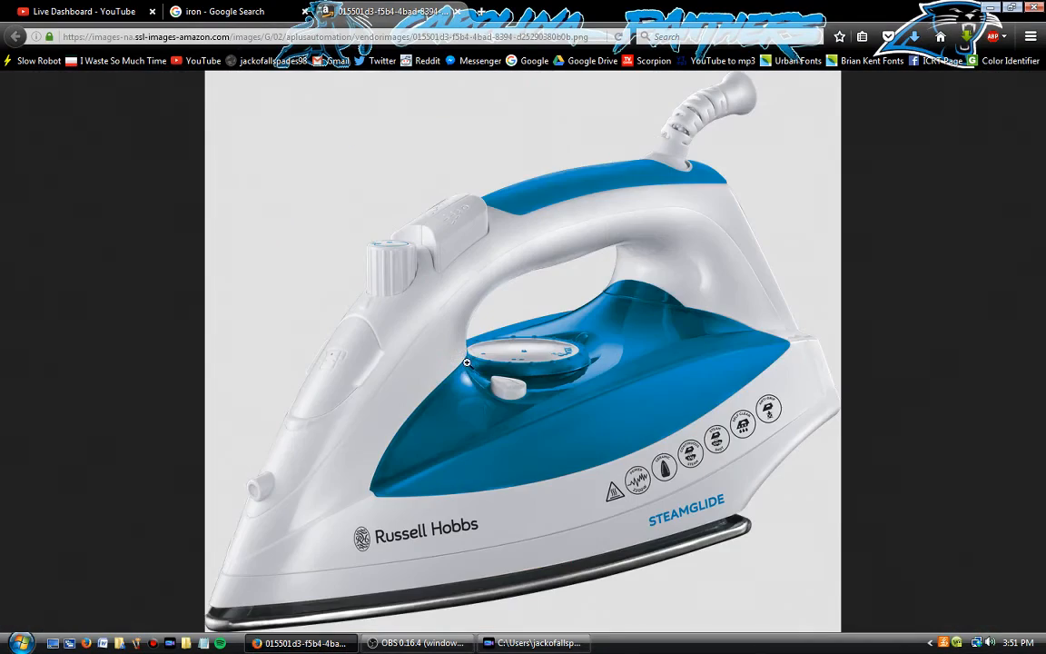
pyautogui.click(455, 11)
pyautogui.scroll(3, 633, 338)
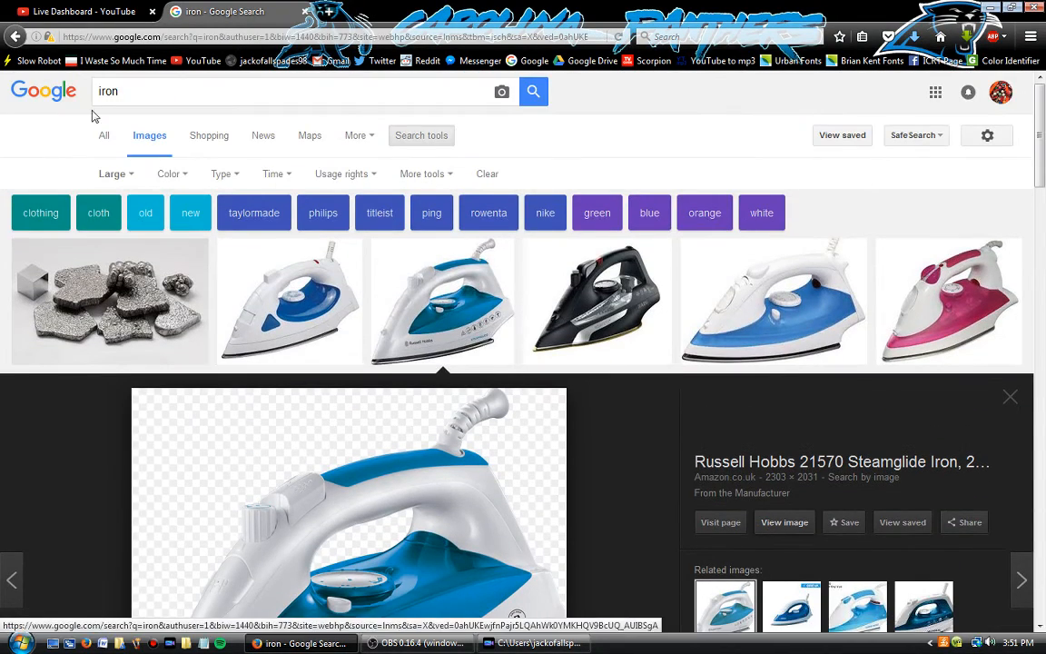
pyautogui.scroll(-7, 478, 332)
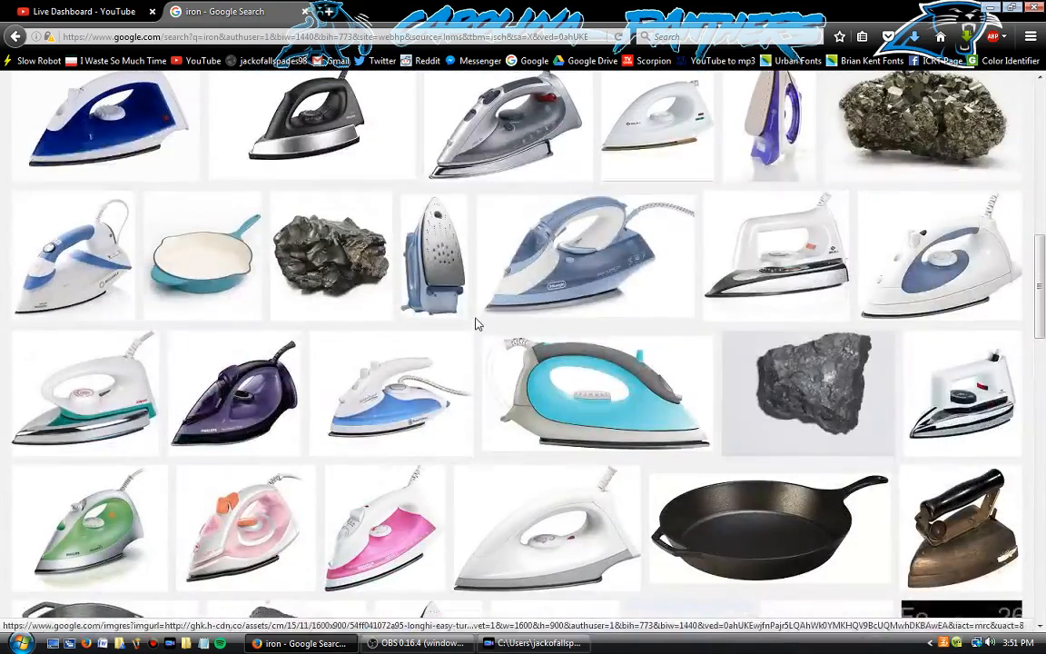
pyautogui.scroll(-2, 508, 318)
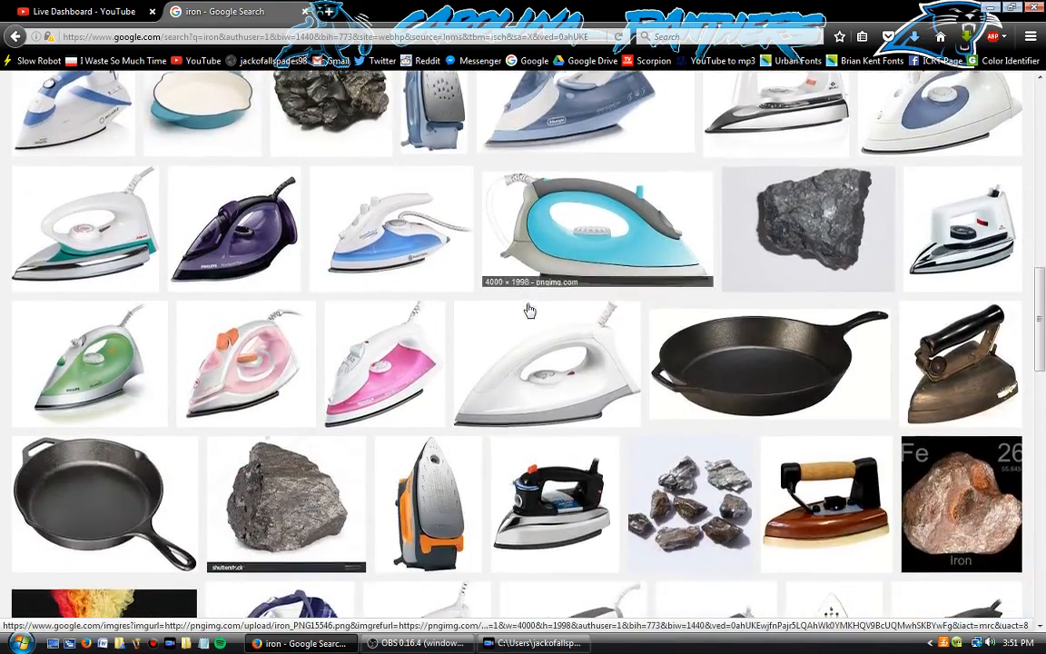
pyautogui.scroll(-1, 529, 310)
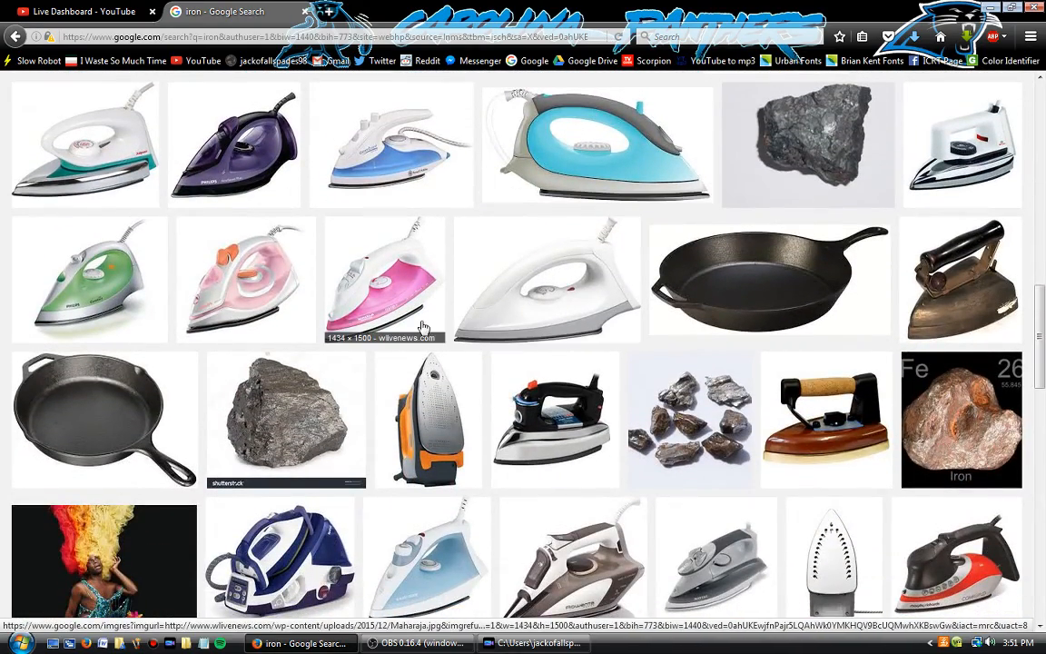
pyautogui.scroll(-3, 422, 327)
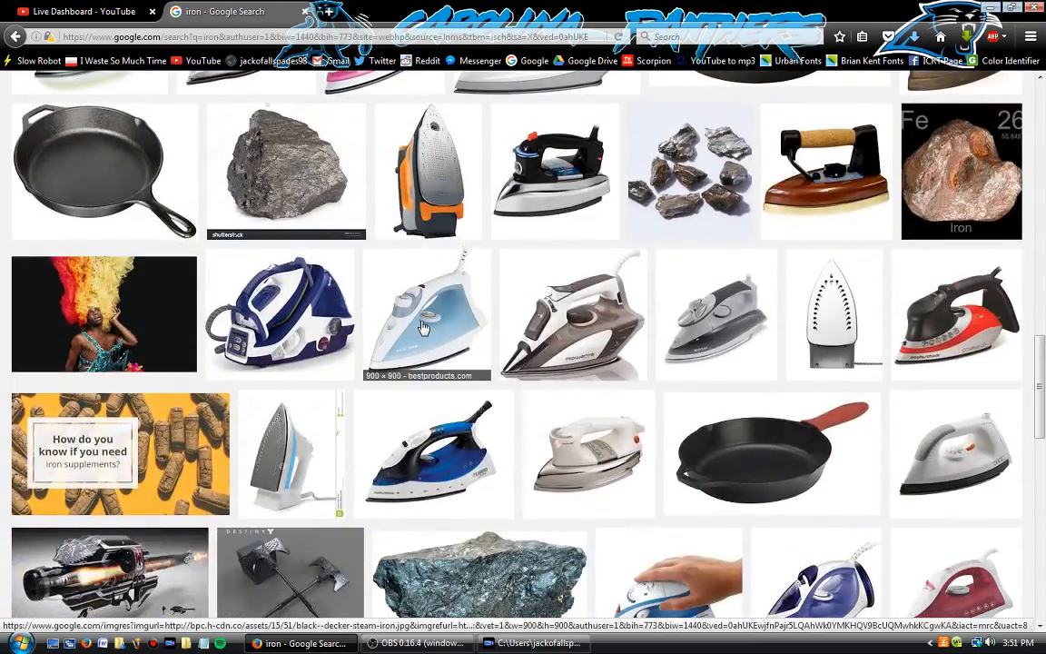
pyautogui.scroll(-1, 422, 327)
pyautogui.scroll(-4, 423, 327)
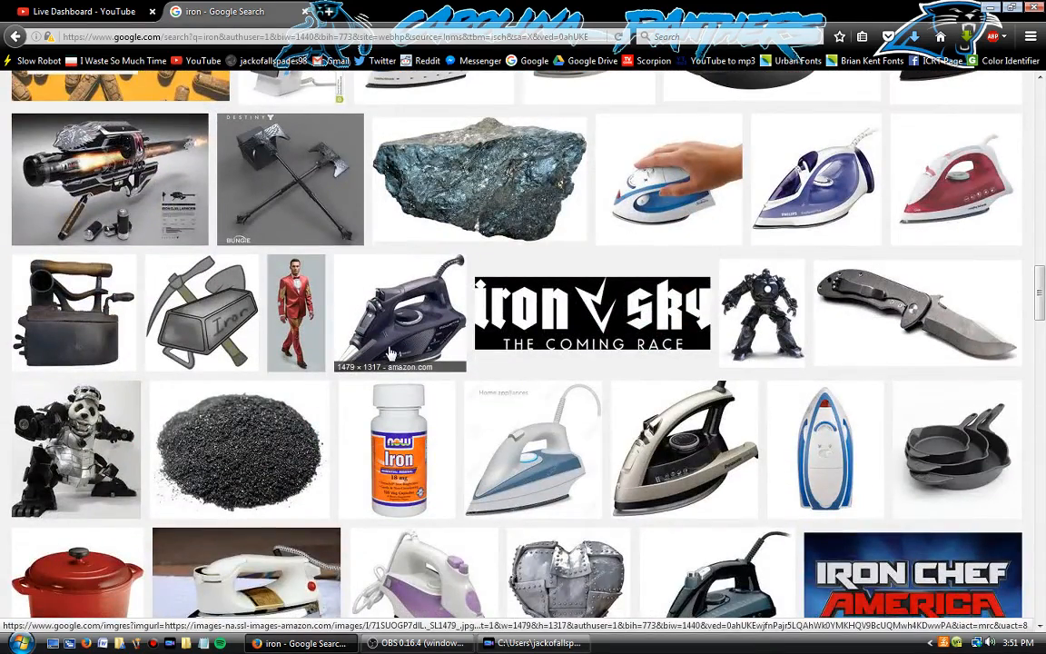
pyautogui.scroll(-1, 390, 353)
pyautogui.scroll(-3, 390, 352)
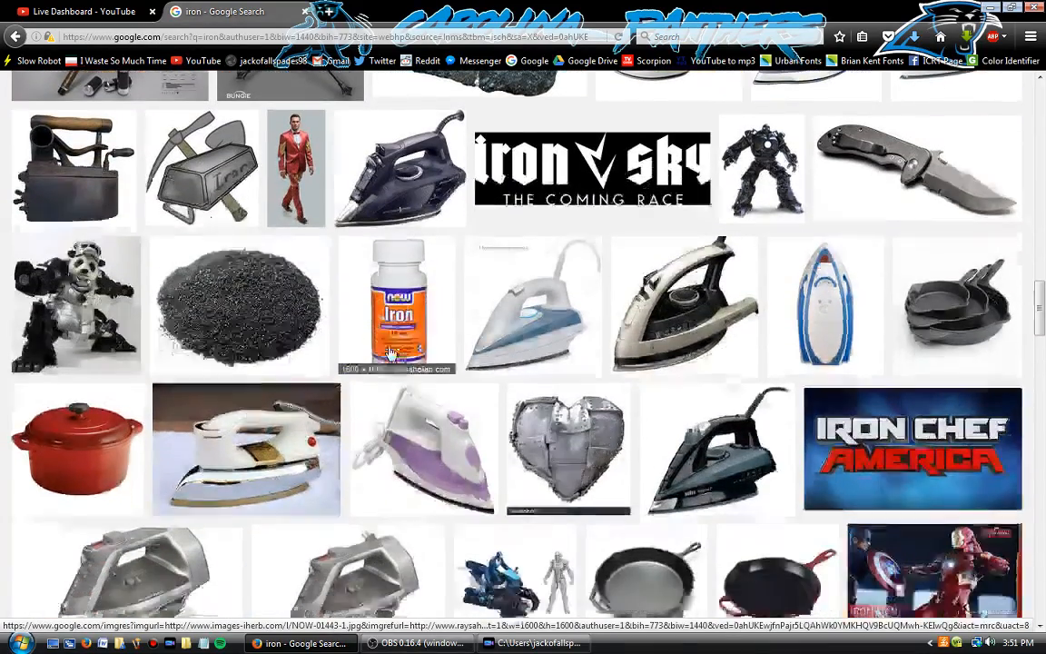
pyautogui.scroll(7, 391, 352)
pyautogui.scroll(10, 390, 353)
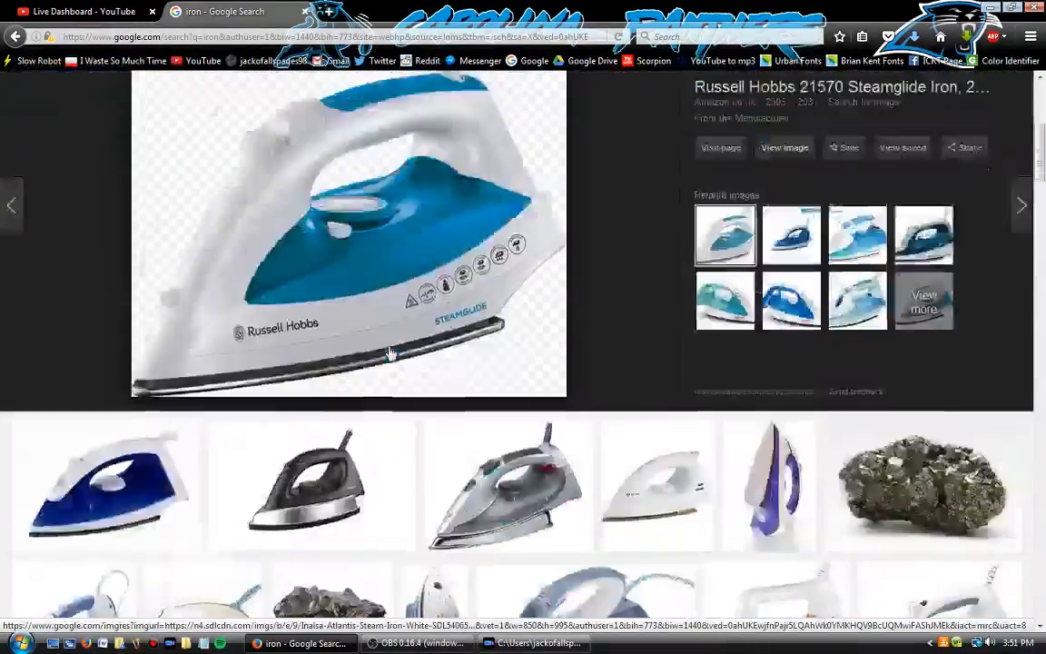
# Try an image search for "iron texture", and return to the results for "iron"
pyautogui.click(130, 92)
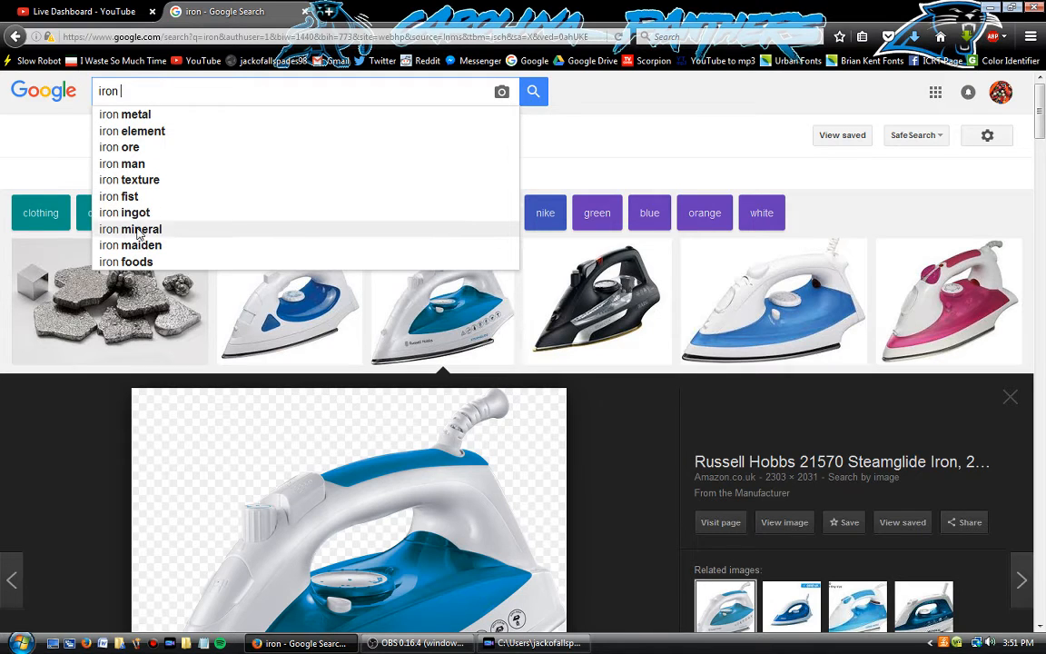
pyautogui.click(143, 182)
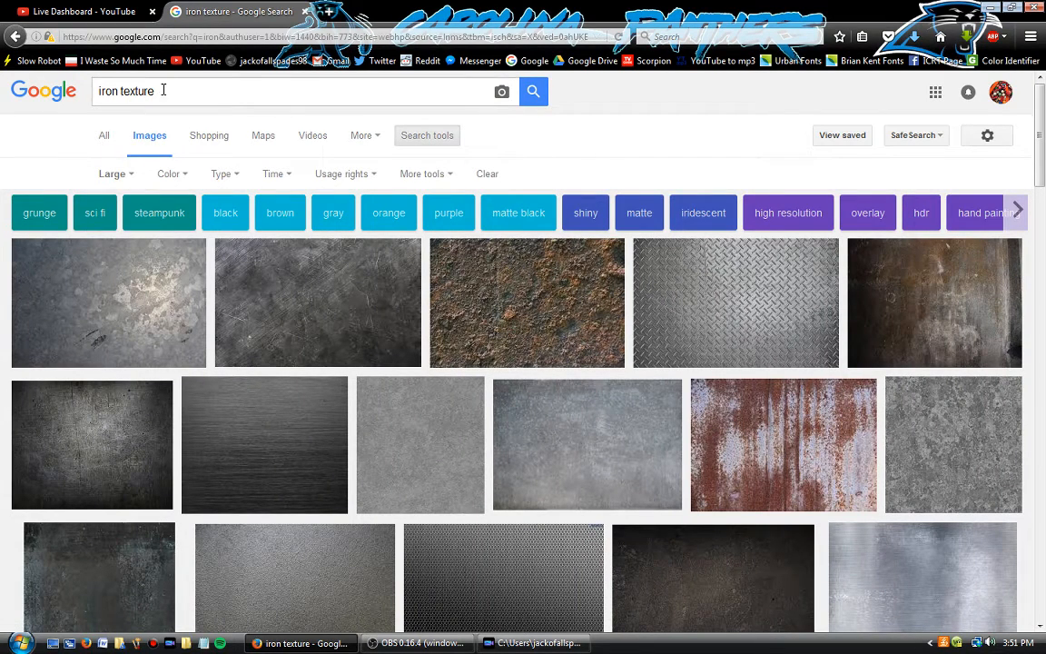
pyautogui.moveTo(164, 91); pyautogui.dragTo(115, 106)
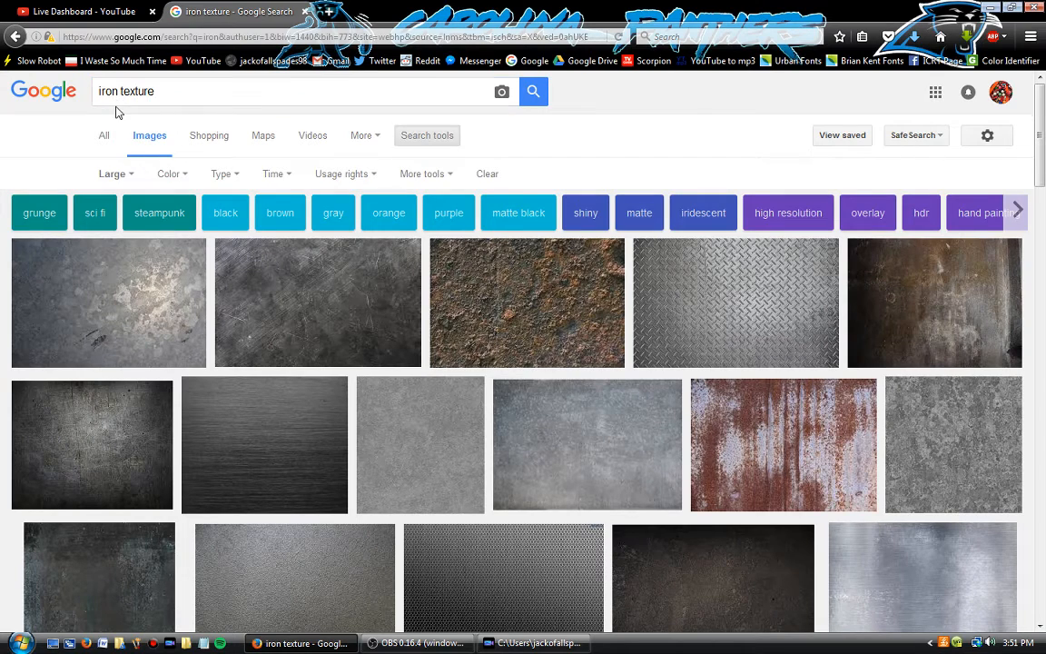
pyautogui.press('BackSpace')
pyautogui.press('Return')
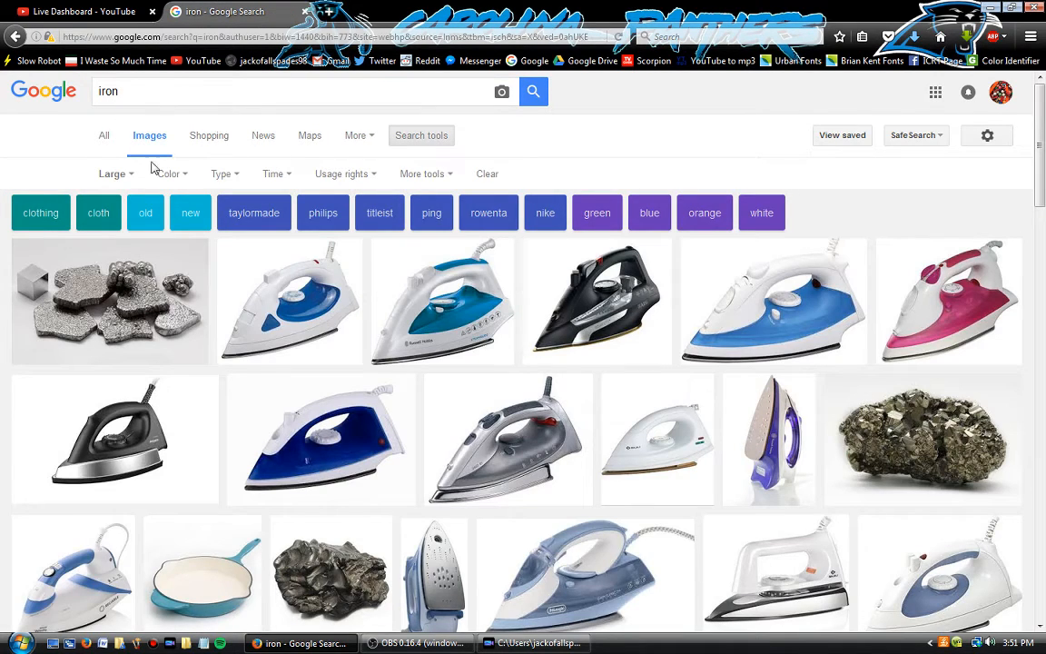
# Open the iron pyrite rock image at full size and save it in the Pictures folder as iron3
pyautogui.click(890, 418)
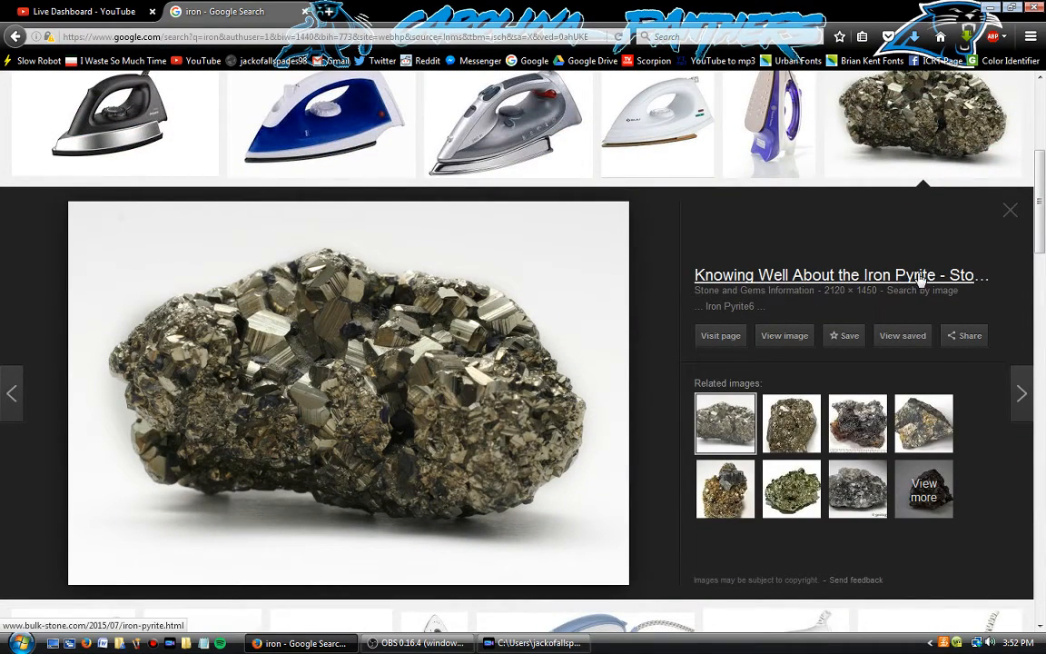
pyautogui.click(784, 338)
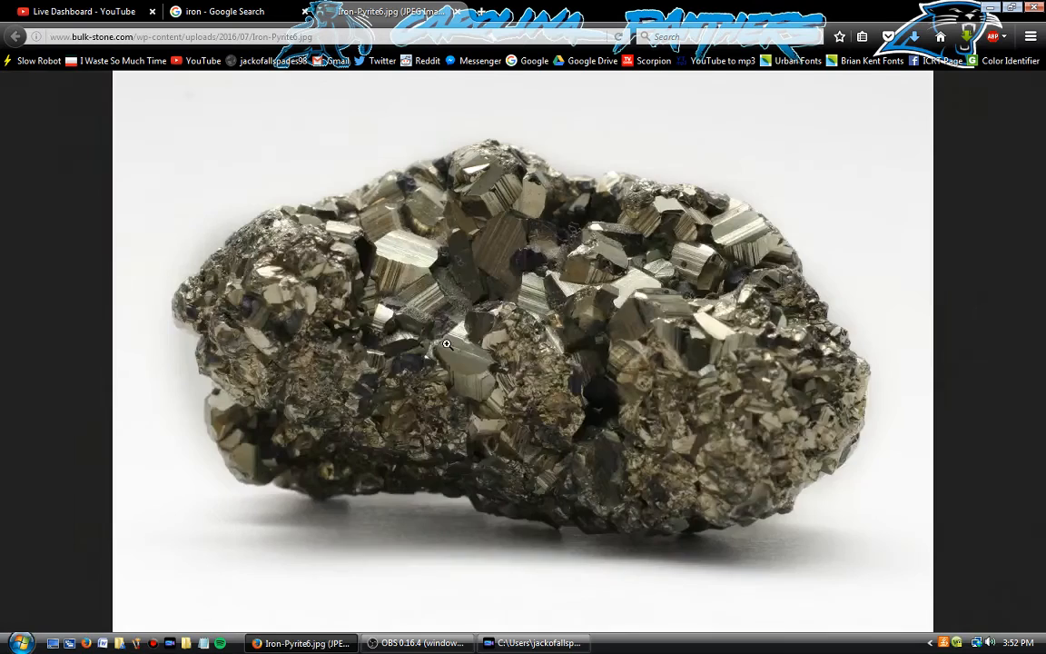
pyautogui.click(448, 349)
pyautogui.rightClick(449, 347)
pyautogui.click(495, 392)
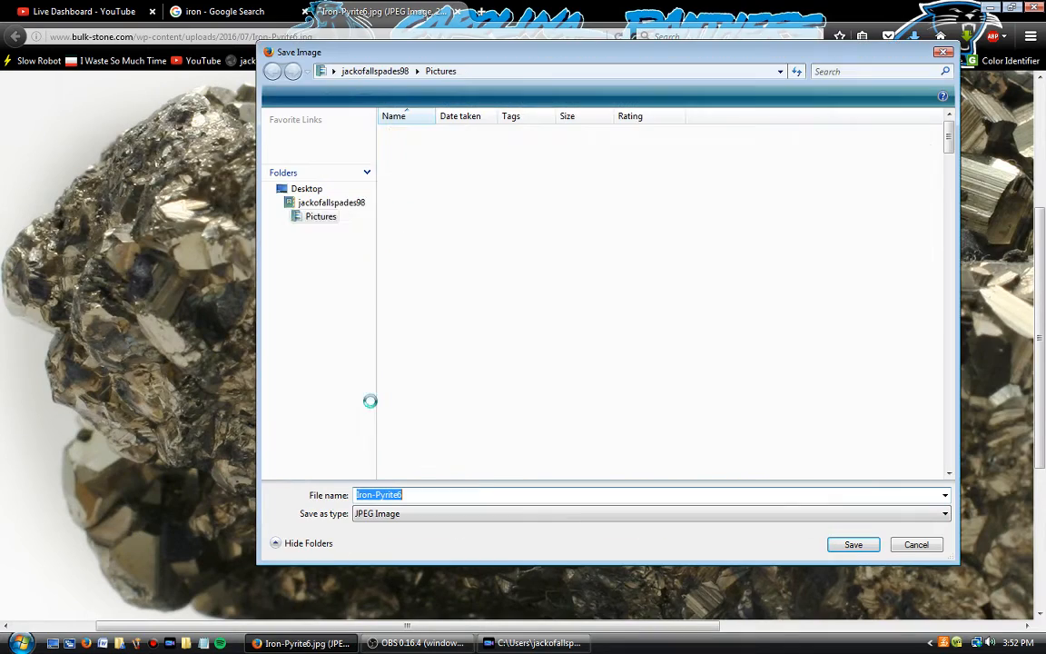
pyautogui.write('iron3')
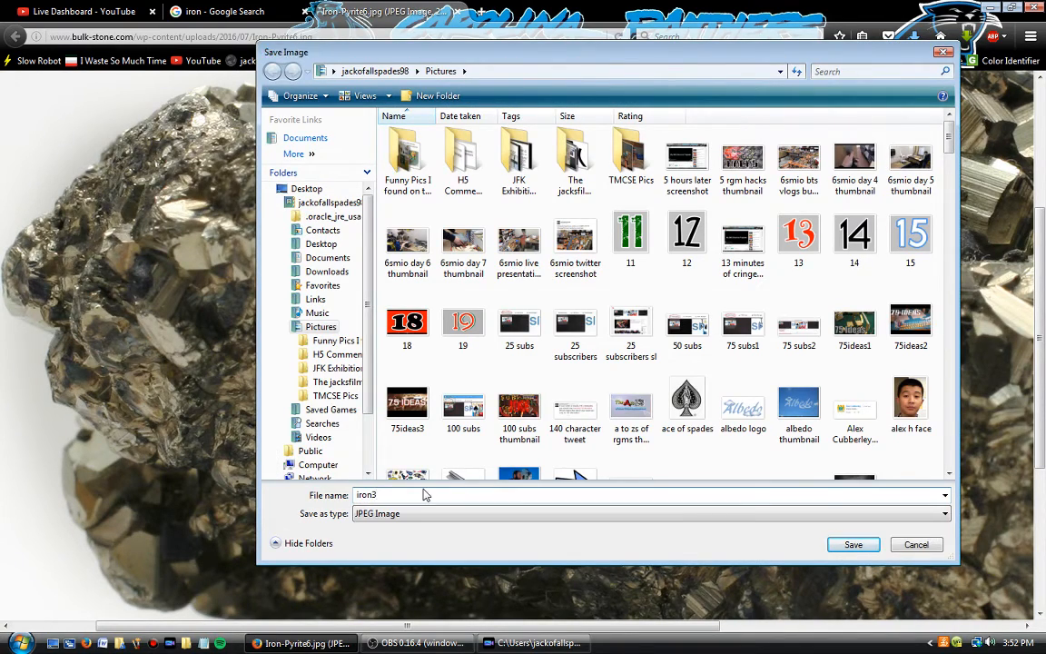
pyautogui.press('Return')
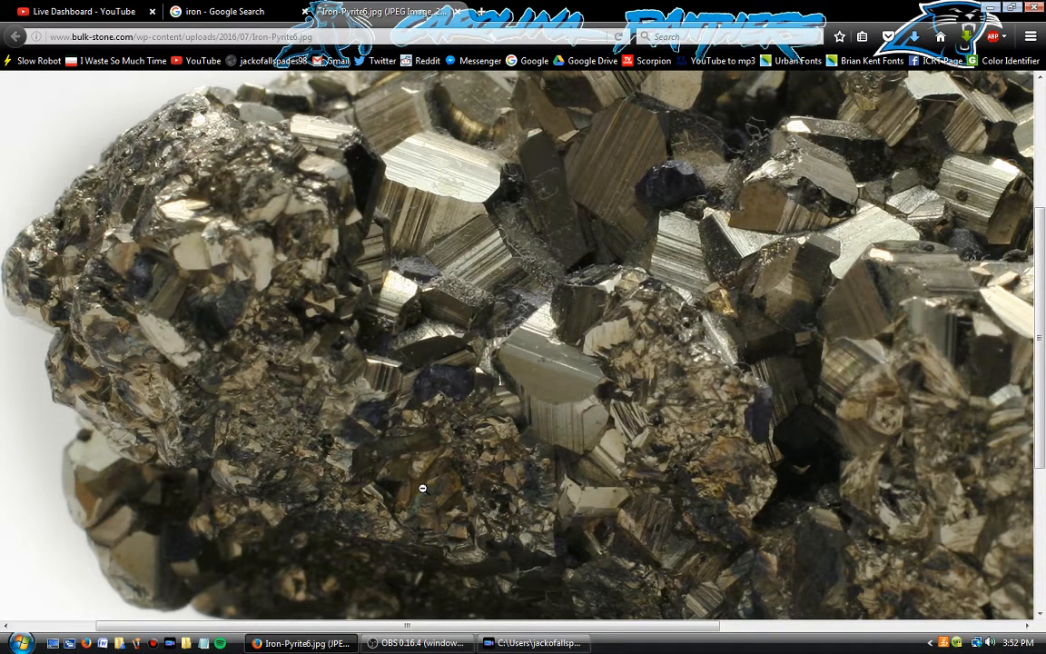
# Switch to PowerDirector and import iron3.jpg from the Pictures folder into the media library
pyautogui.click(534, 643)
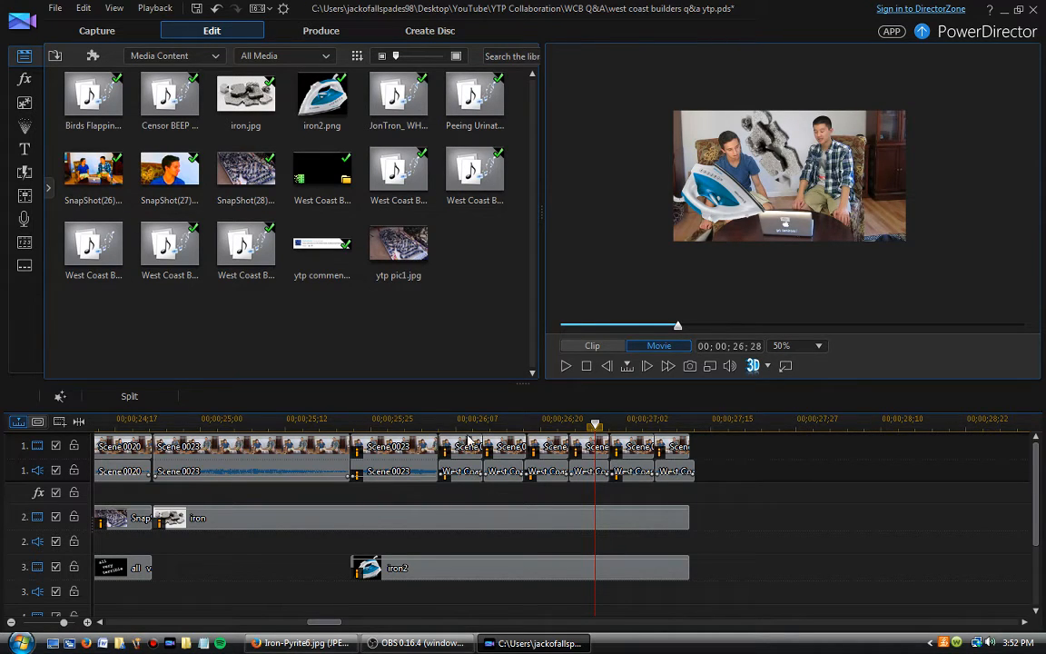
pyautogui.click(54, 56)
pyautogui.click(91, 78)
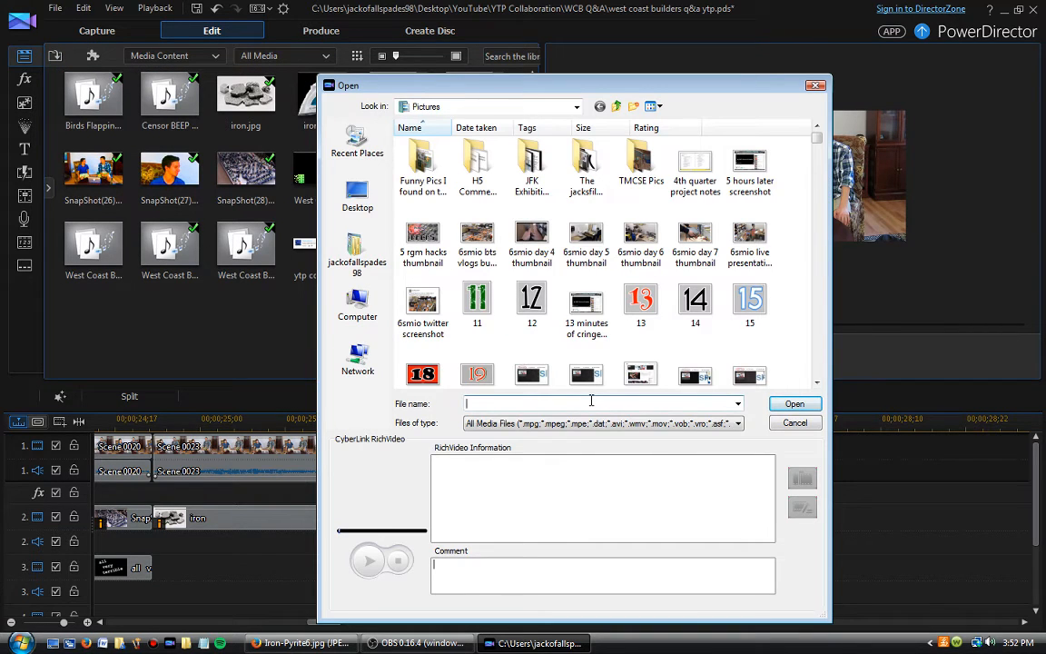
pyautogui.write('iron')
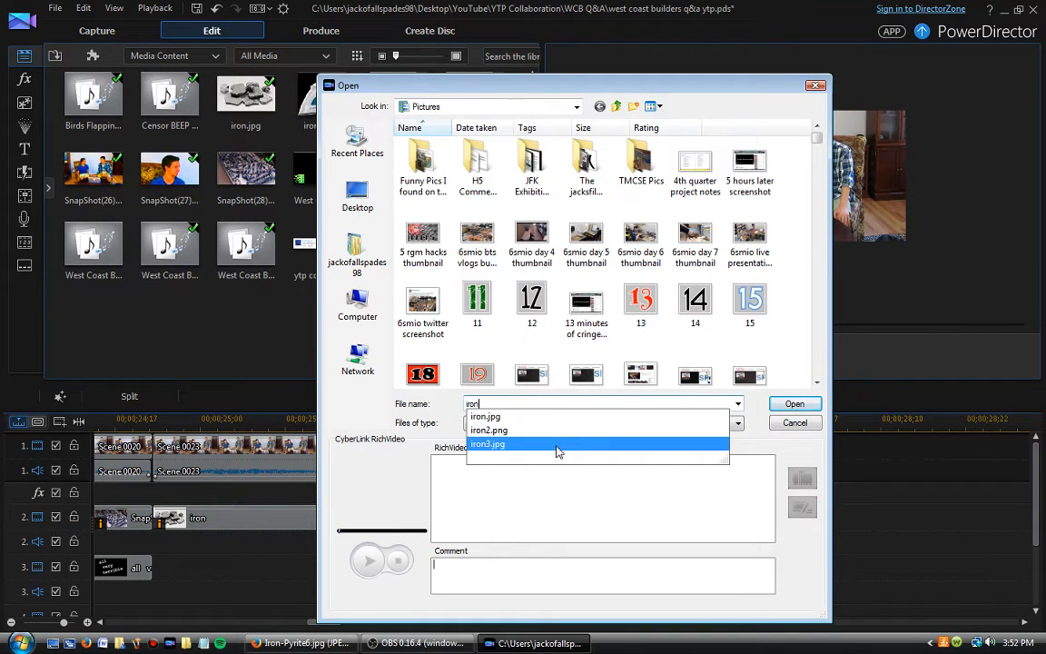
pyautogui.click(558, 444)
pyautogui.press('Return')
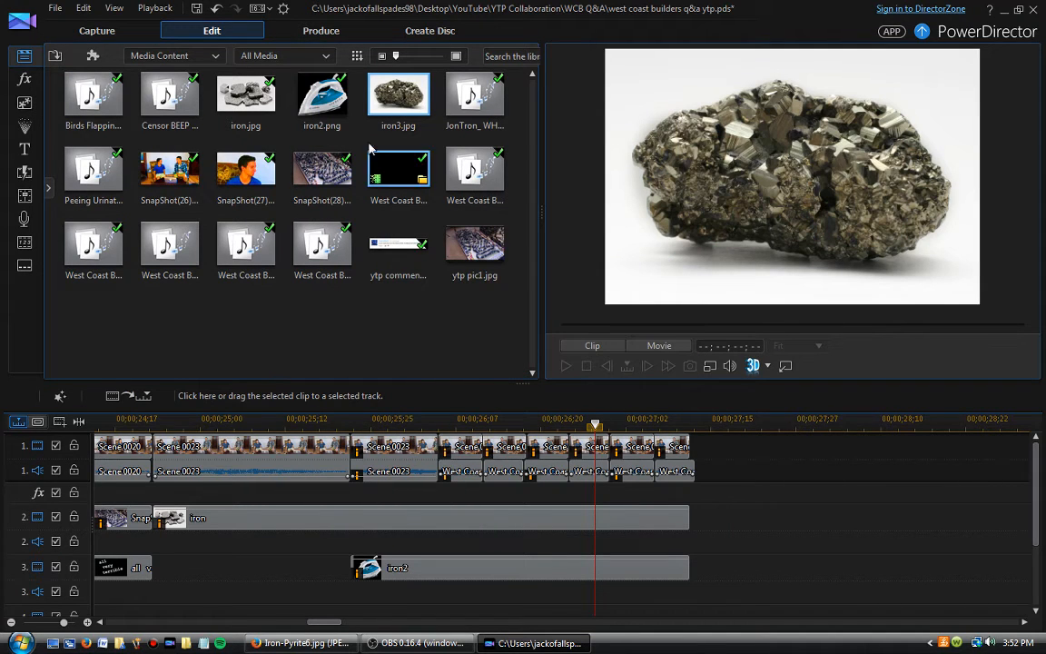
# Place iron3.jpg on video track 4 from the first short repeated clip, and extend it to the end of the iron2 clip
pyautogui.moveTo(387, 106); pyautogui.dragTo(440, 591)
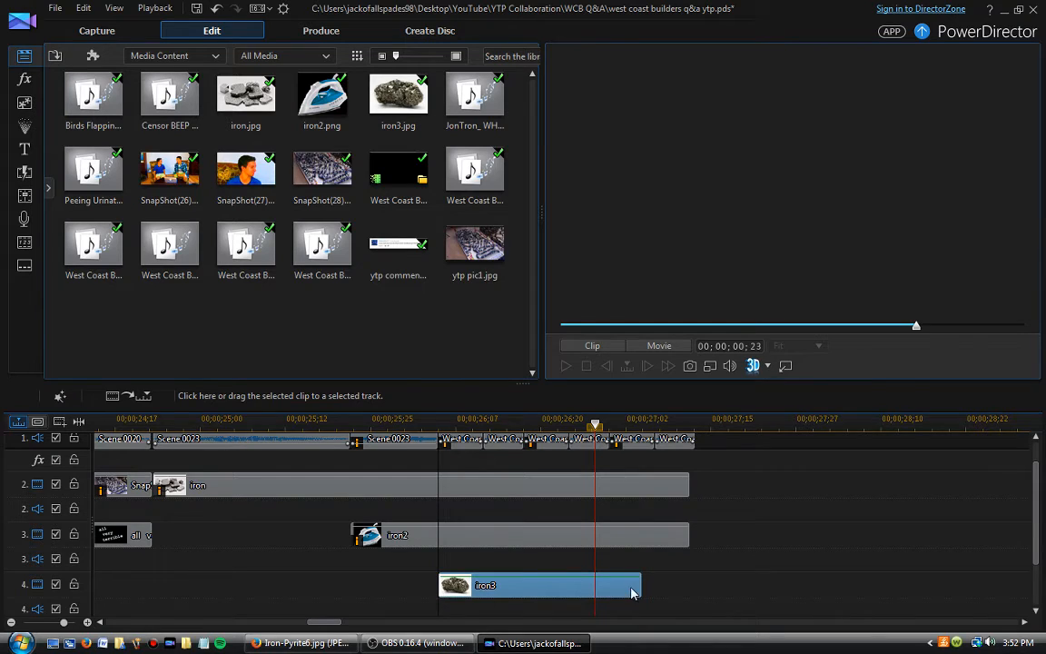
pyautogui.click(488, 584)
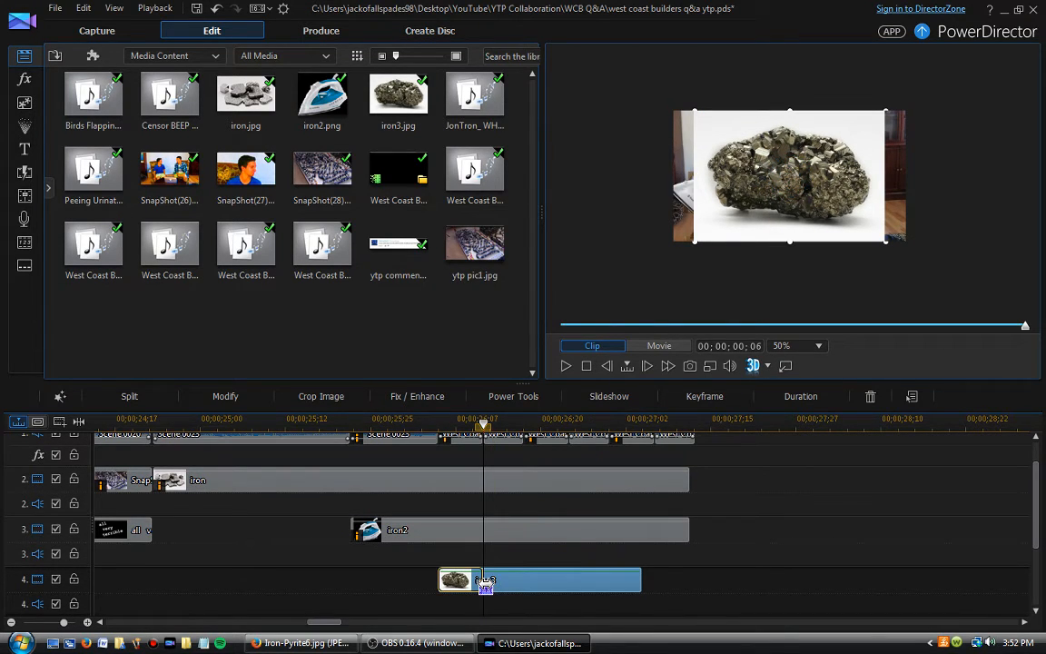
pyautogui.moveTo(486, 584); pyautogui.dragTo(687, 581)
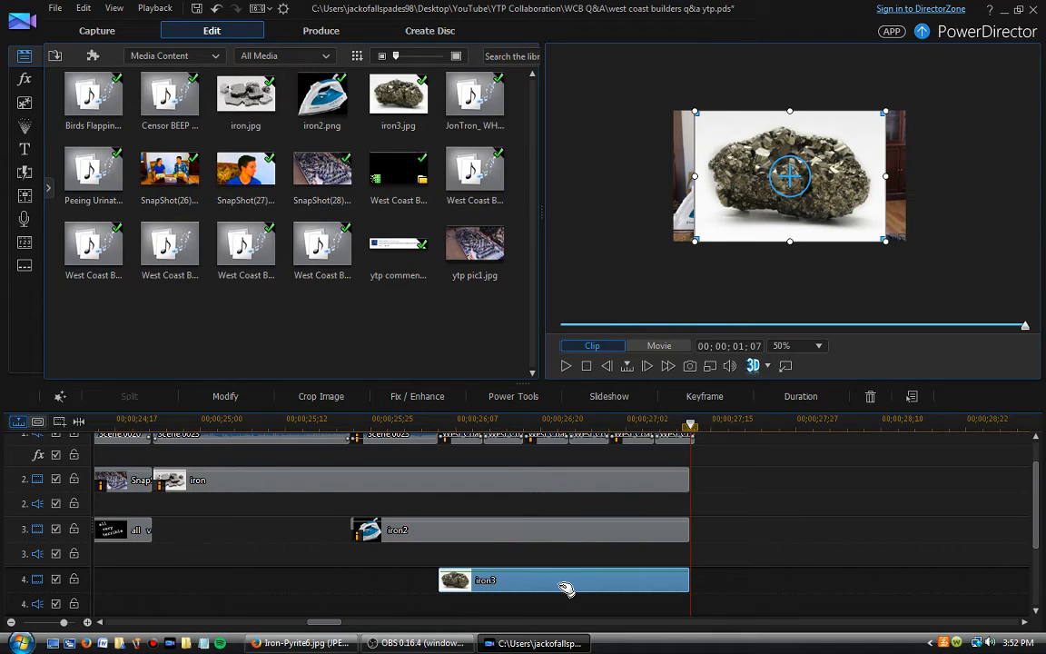
# Remove the iron3 clip's white background with Chroma Key in the PiP Designer, and save the change
pyautogui.doubleClick(559, 588)
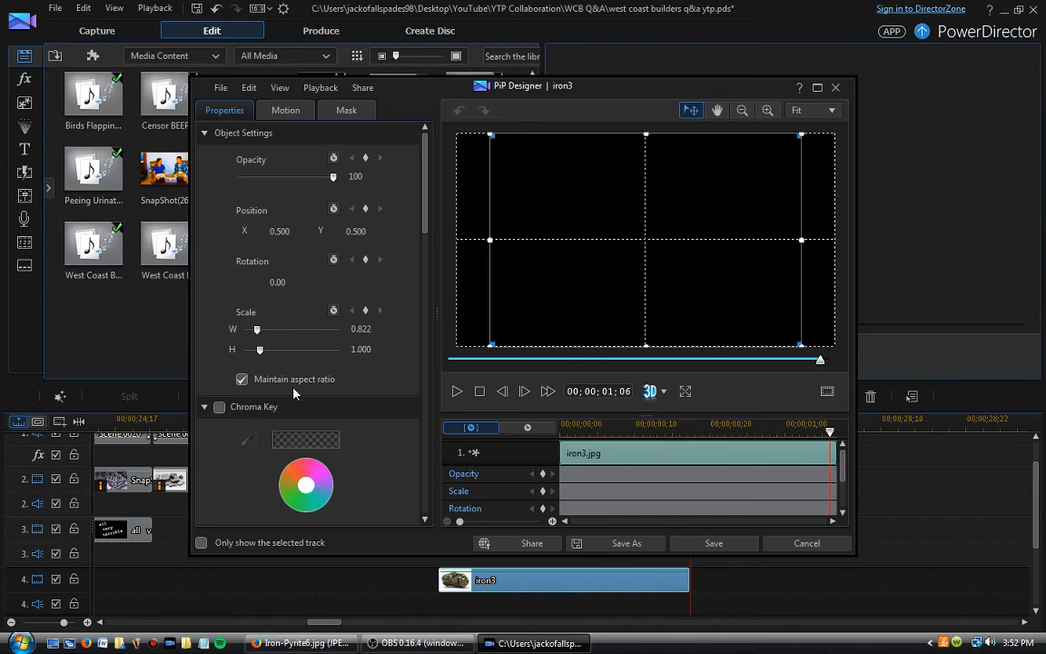
pyautogui.click(219, 406)
pyautogui.click(244, 440)
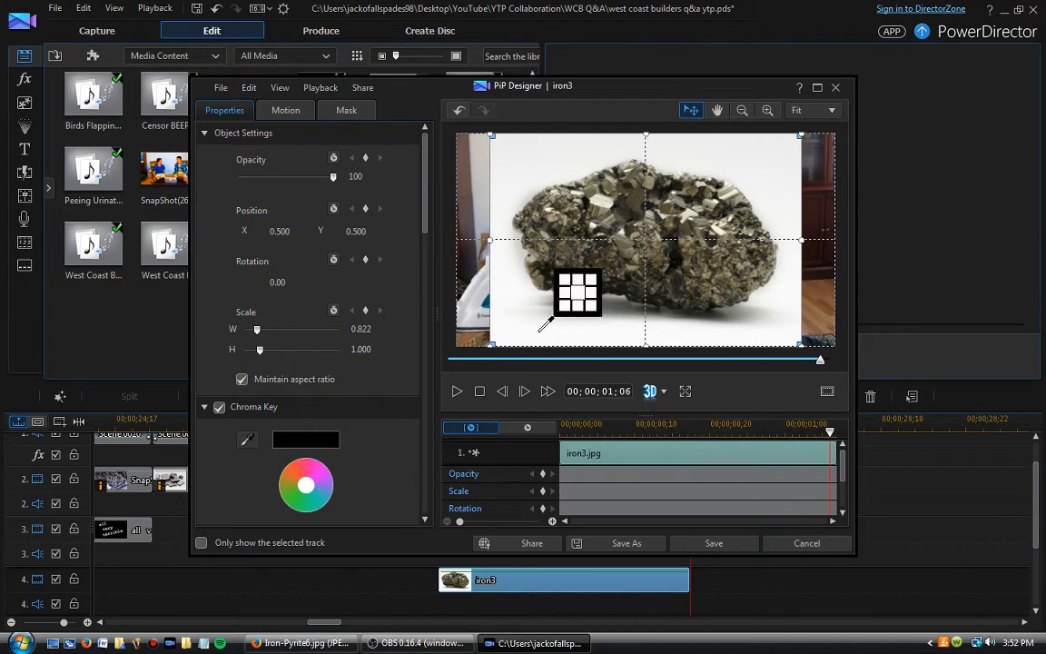
pyautogui.click(504, 305)
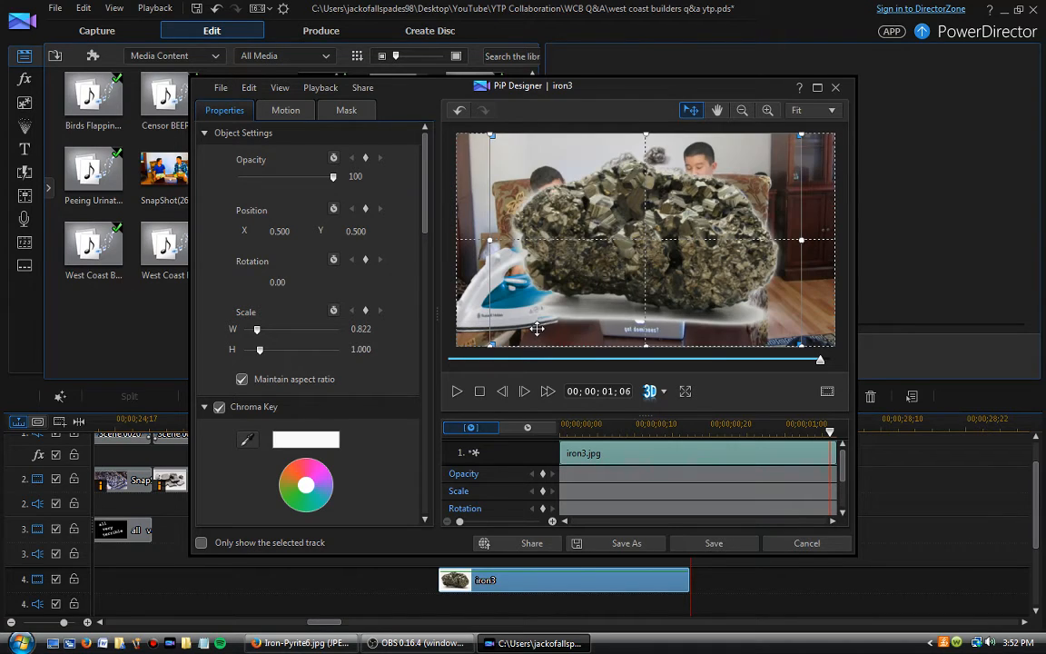
pyautogui.click(743, 546)
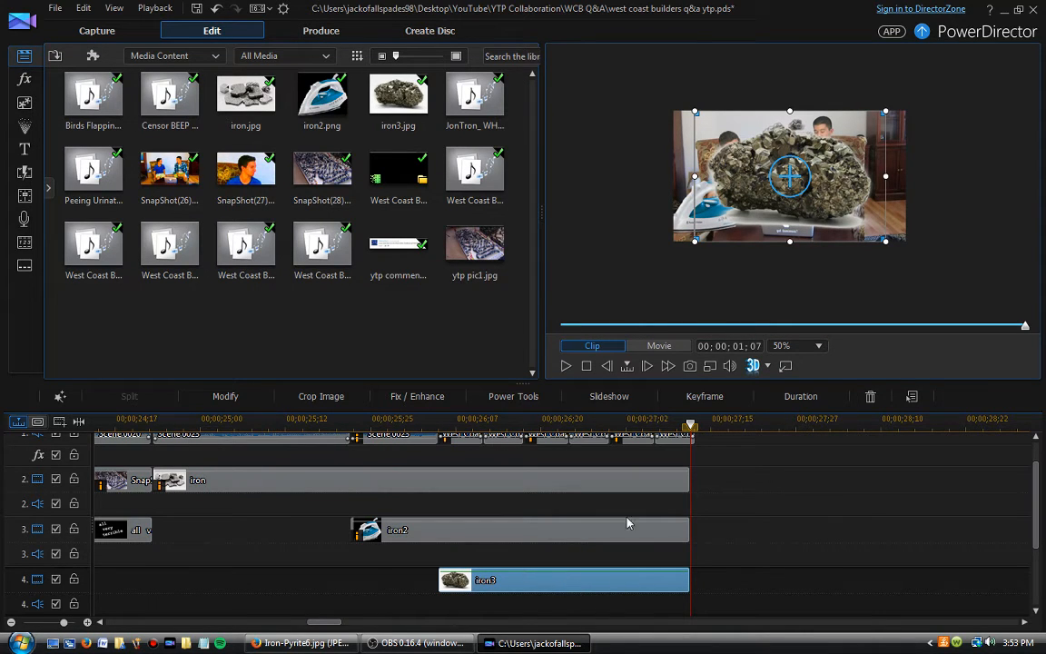
# Shrink the iron3 rock to under half its size, place it over the man in plaid, and rotate it slightly clockwise
pyautogui.moveTo(887, 113); pyautogui.dragTo(781, 184)
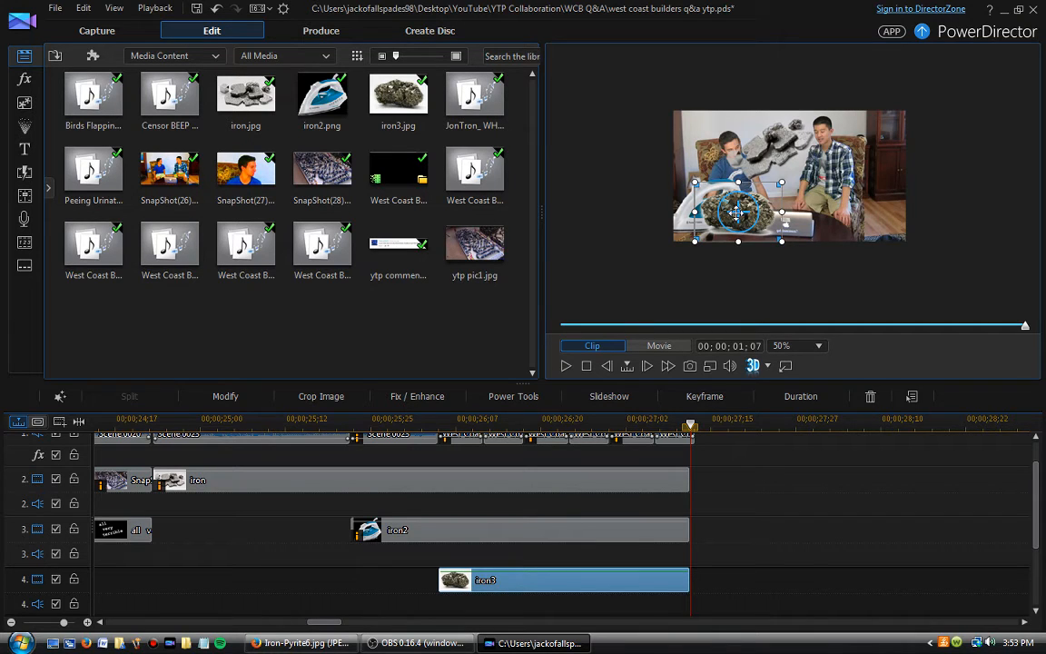
pyautogui.moveTo(735, 211); pyautogui.dragTo(839, 171)
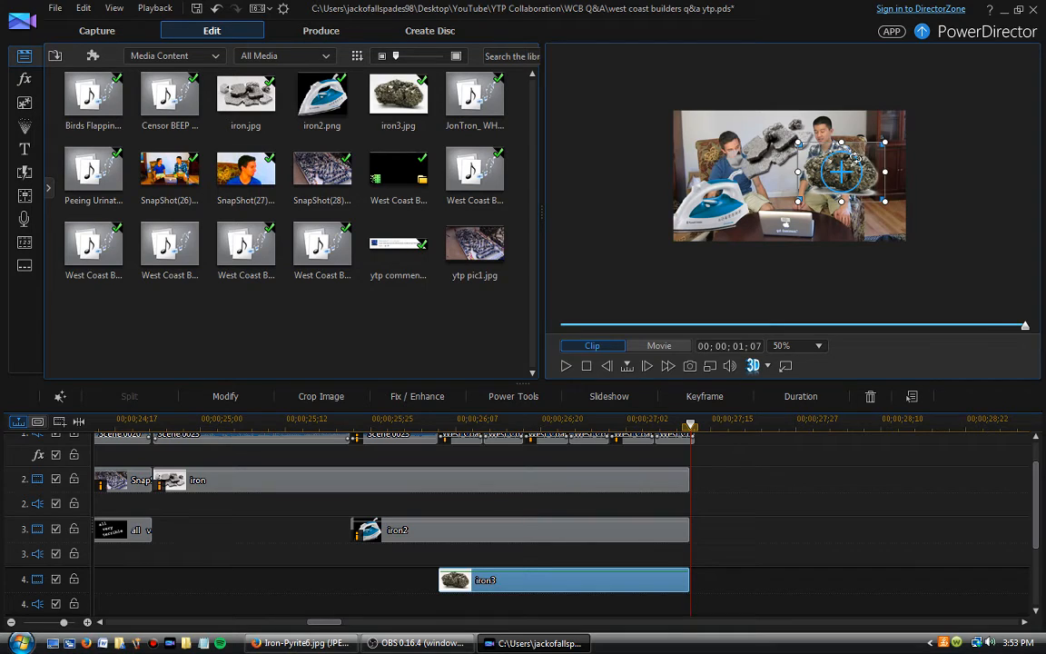
pyautogui.moveTo(855, 159); pyautogui.dragTo(833, 180)
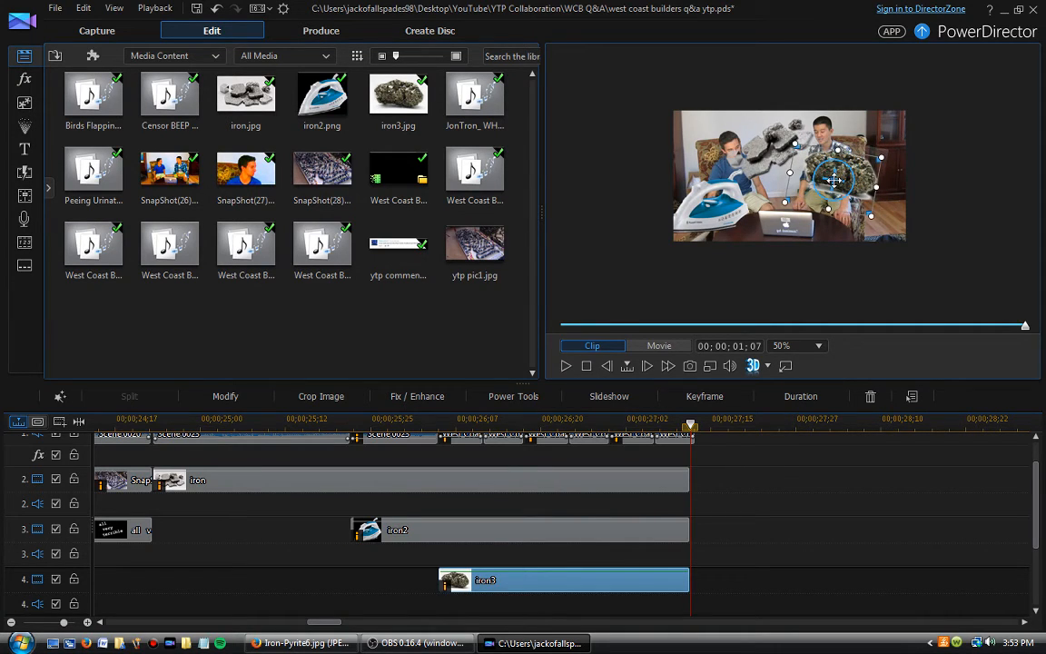
# Keyframe the iron3 clip's rotation at its start, and rotate the rock to about -34.6 degrees at 00;00;00;08
pyautogui.click(533, 585)
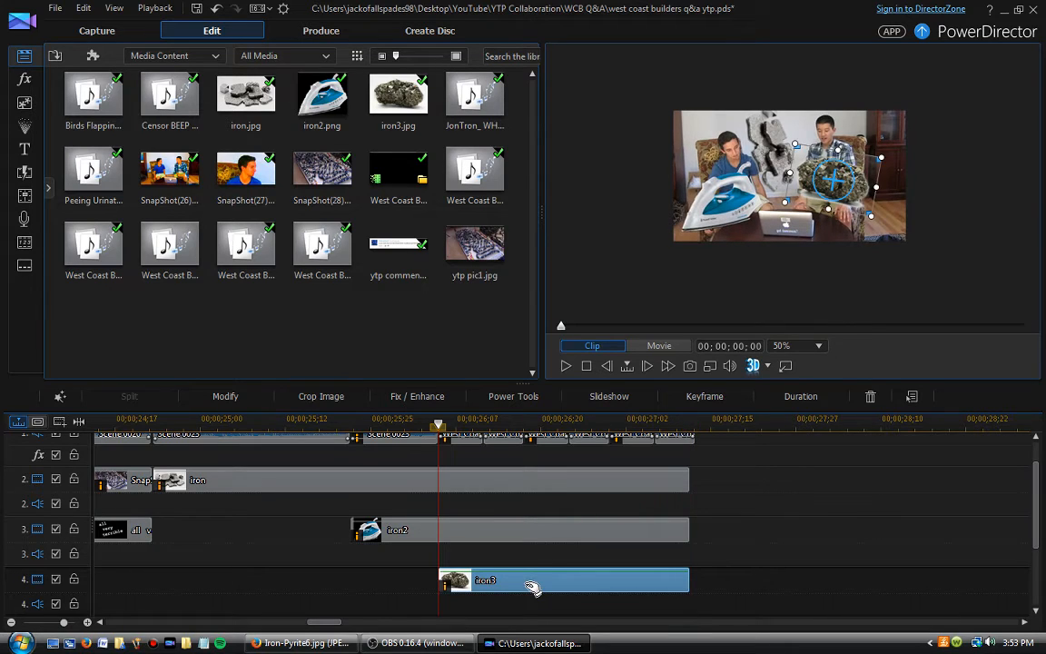
pyautogui.click(690, 399)
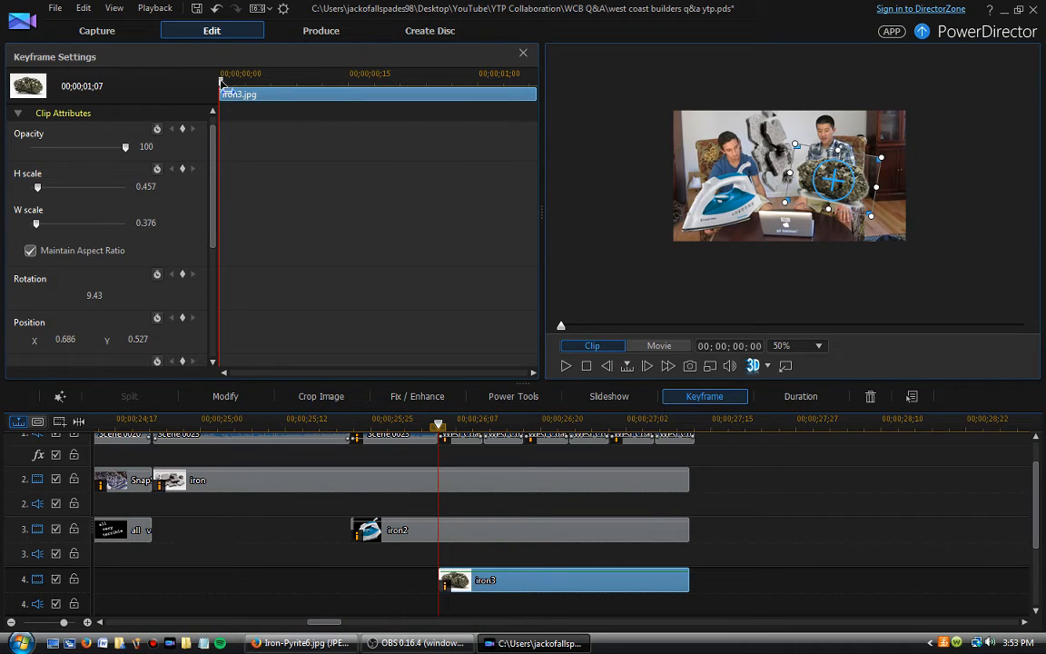
pyautogui.click(183, 275)
pyautogui.moveTo(221, 85); pyautogui.dragTo(297, 84)
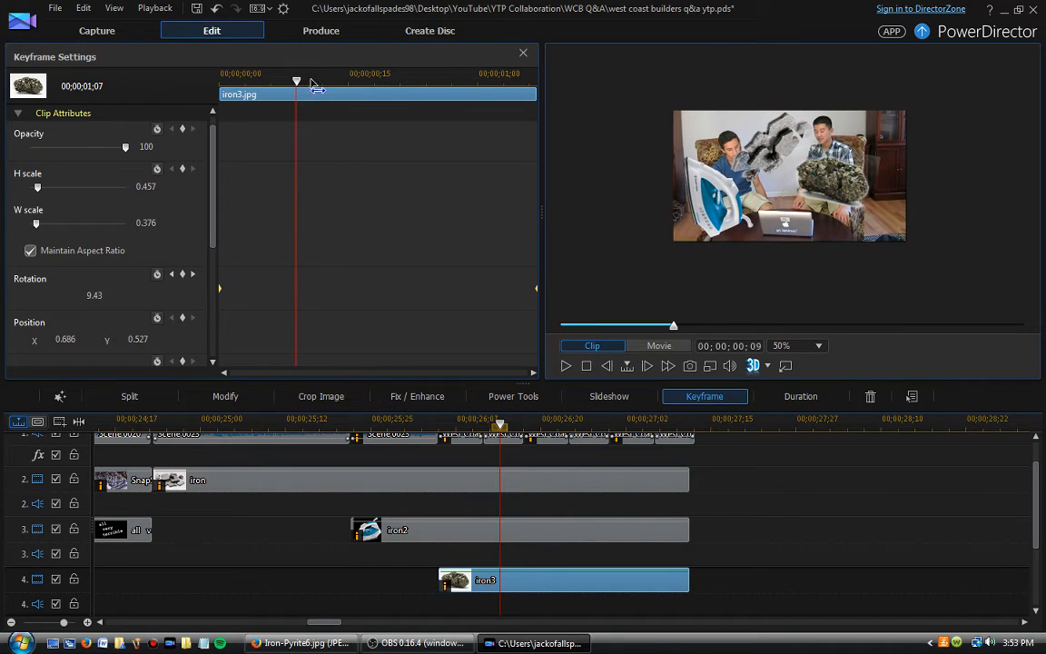
pyautogui.moveTo(296, 81)
pyautogui.mouseDown()
pyautogui.moveTo(371, 85)
pyautogui.moveTo(261, 84)
pyautogui.moveTo(289, 84)
pyautogui.mouseUp()
pyautogui.click(816, 171)
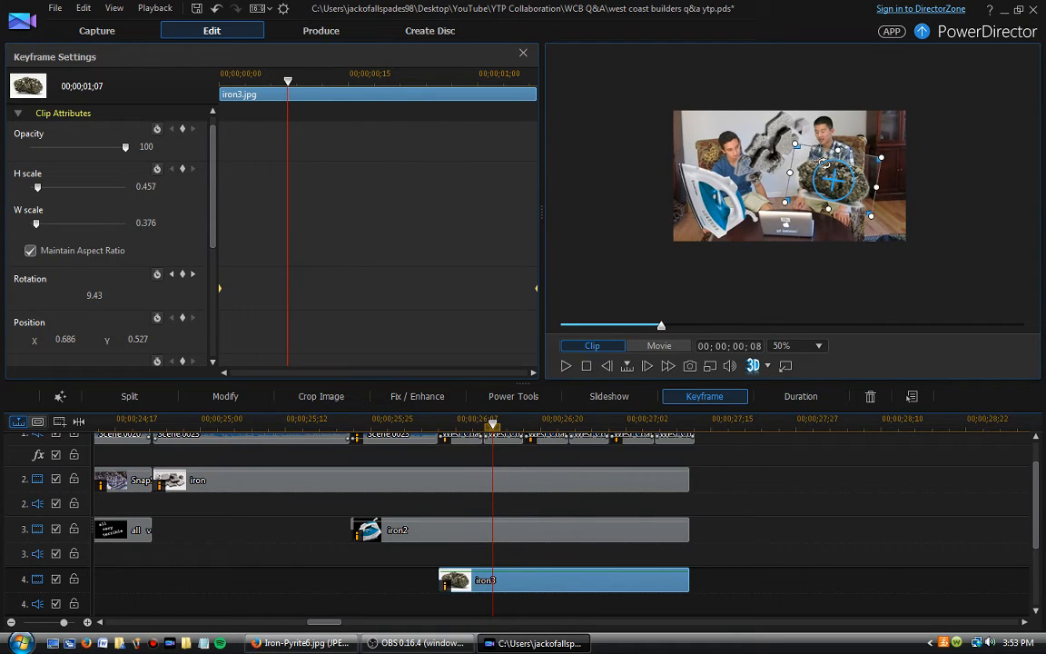
pyautogui.moveTo(823, 161); pyautogui.dragTo(813, 173)
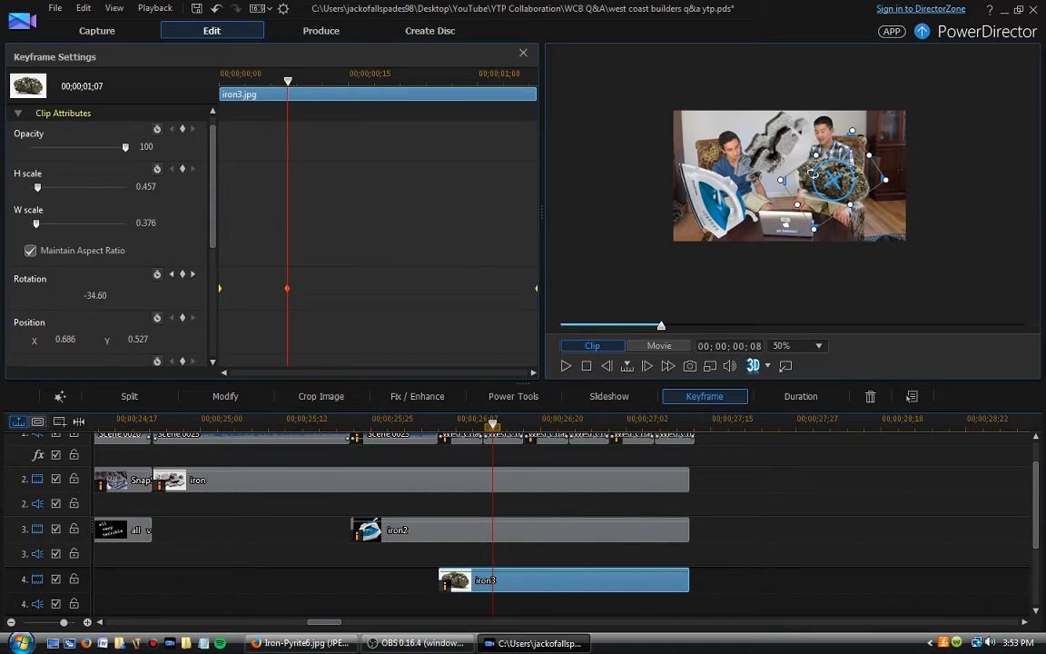
# Add iron3 rotation keyframes of about -75.5 degrees at 00;00;00;16 and -135 degrees at 00;00;00;24
pyautogui.click(284, 90)
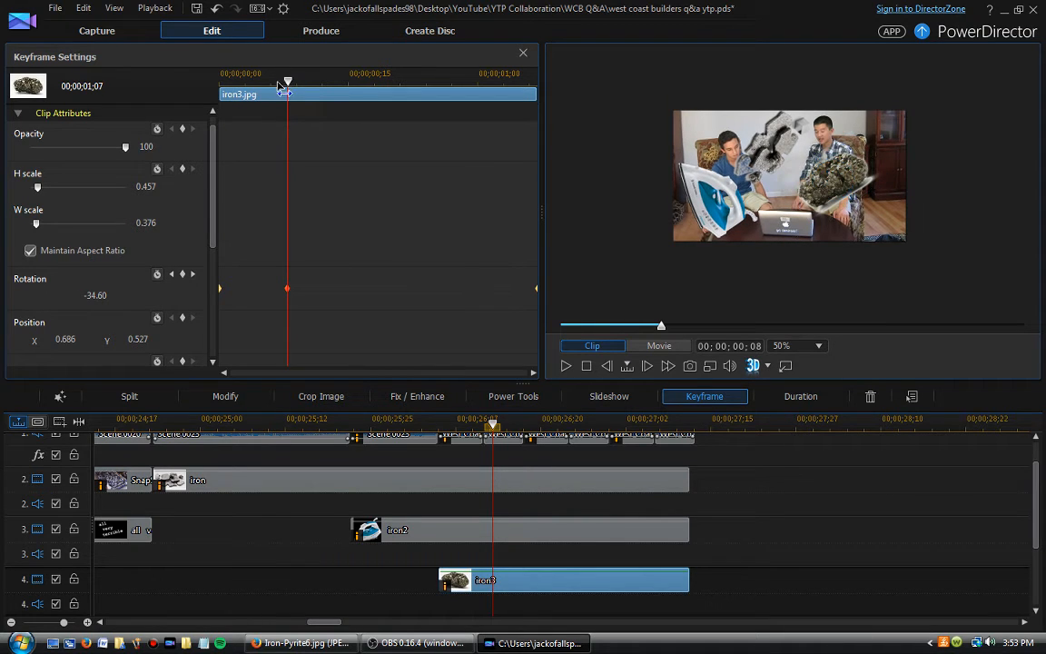
pyautogui.moveTo(284, 91); pyautogui.dragTo(390, 84)
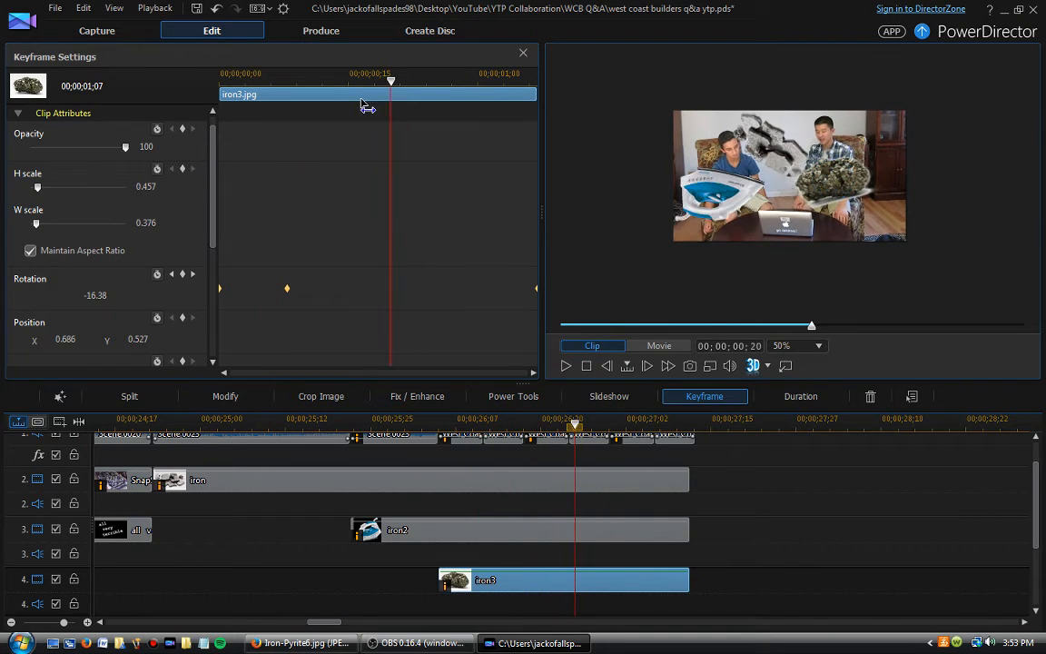
pyautogui.click(356, 107)
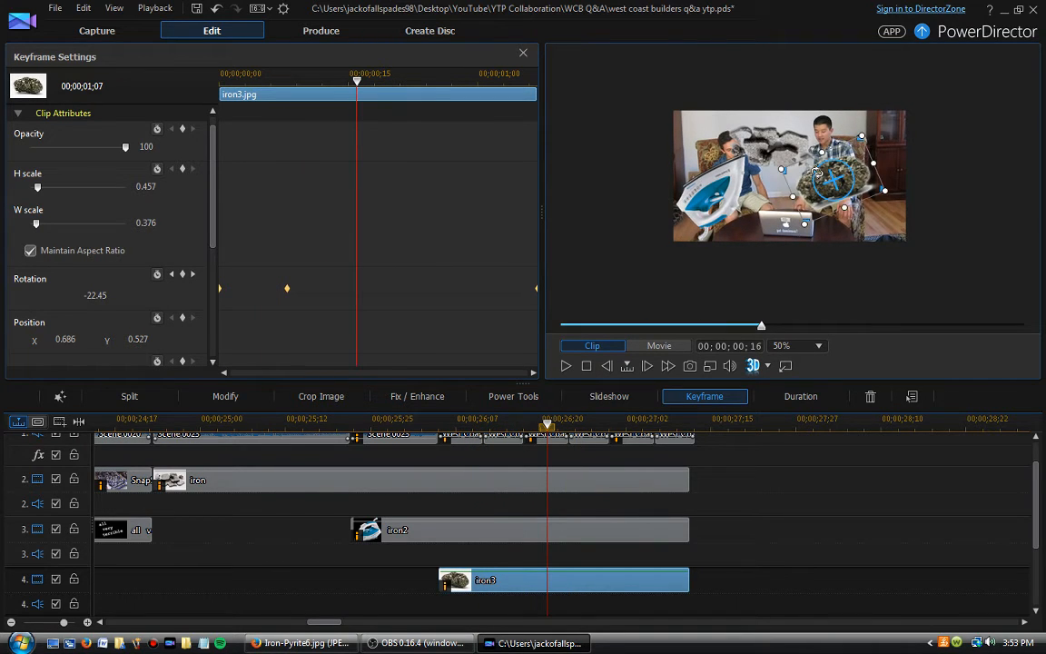
pyautogui.moveTo(816, 171); pyautogui.dragTo(814, 190)
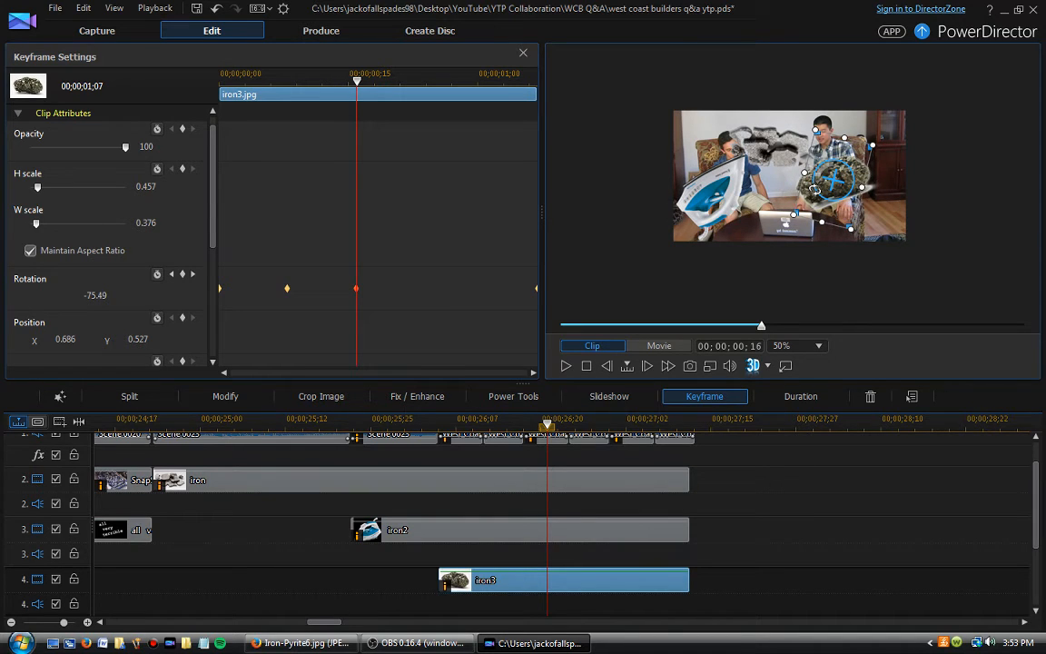
pyautogui.moveTo(358, 81); pyautogui.dragTo(426, 81)
pyautogui.moveTo(847, 184); pyautogui.dragTo(854, 200)
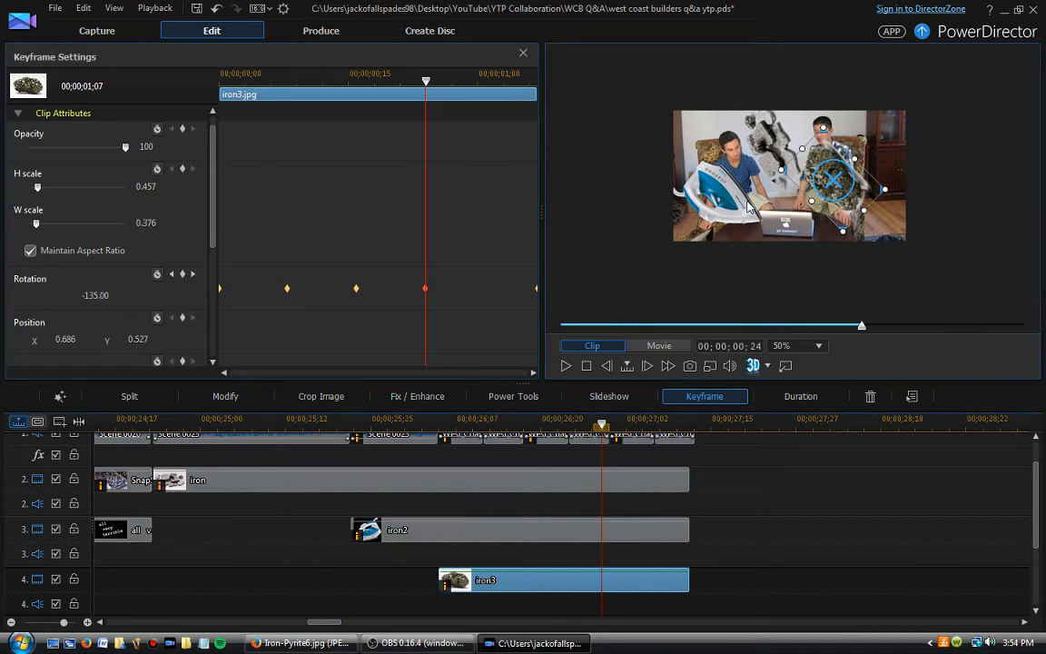
# Add an iron3 rotation keyframe of about -129 degrees at 00;00;01;01, and set the clip's final rotation to -180 degrees
pyautogui.click(486, 80)
pyautogui.click(843, 186)
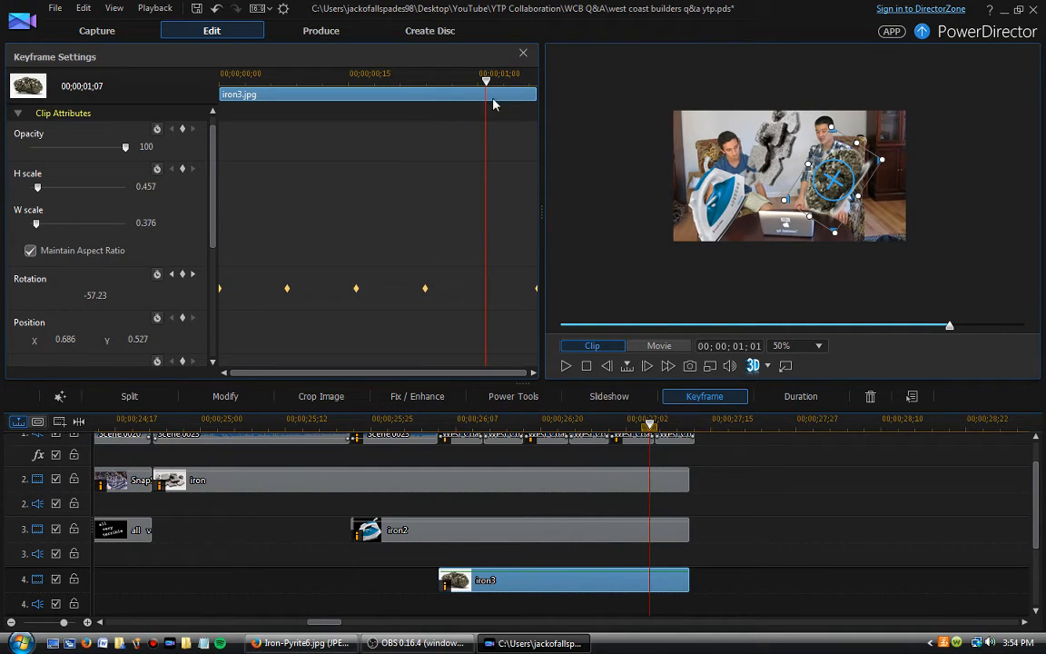
pyautogui.moveTo(488, 84); pyautogui.dragTo(488, 128)
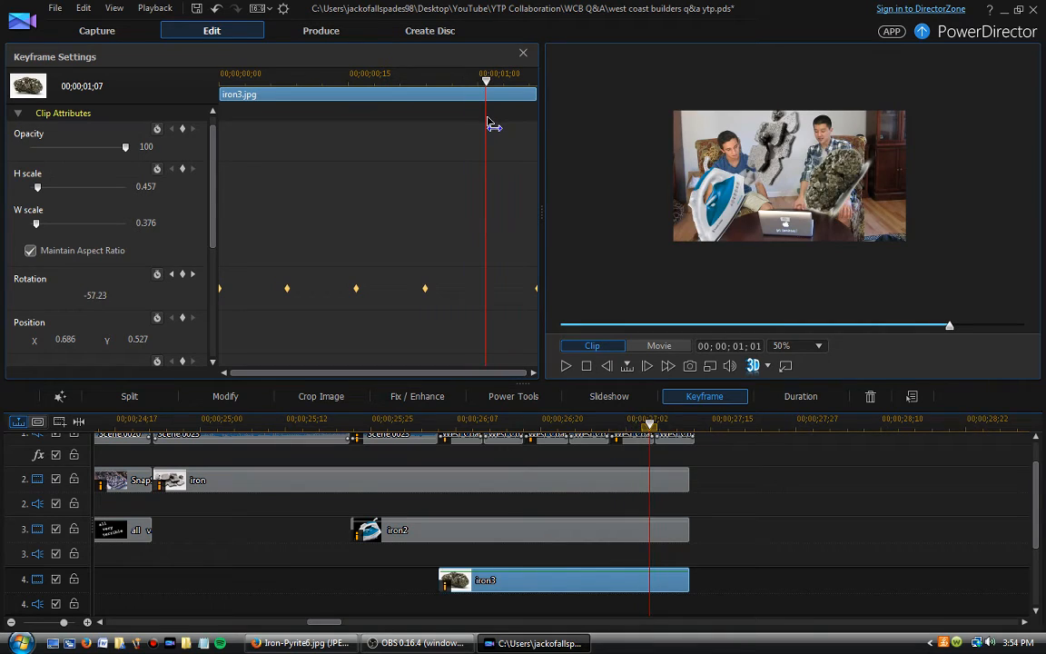
pyautogui.click(841, 180)
pyautogui.moveTo(849, 169); pyautogui.dragTo(829, 164)
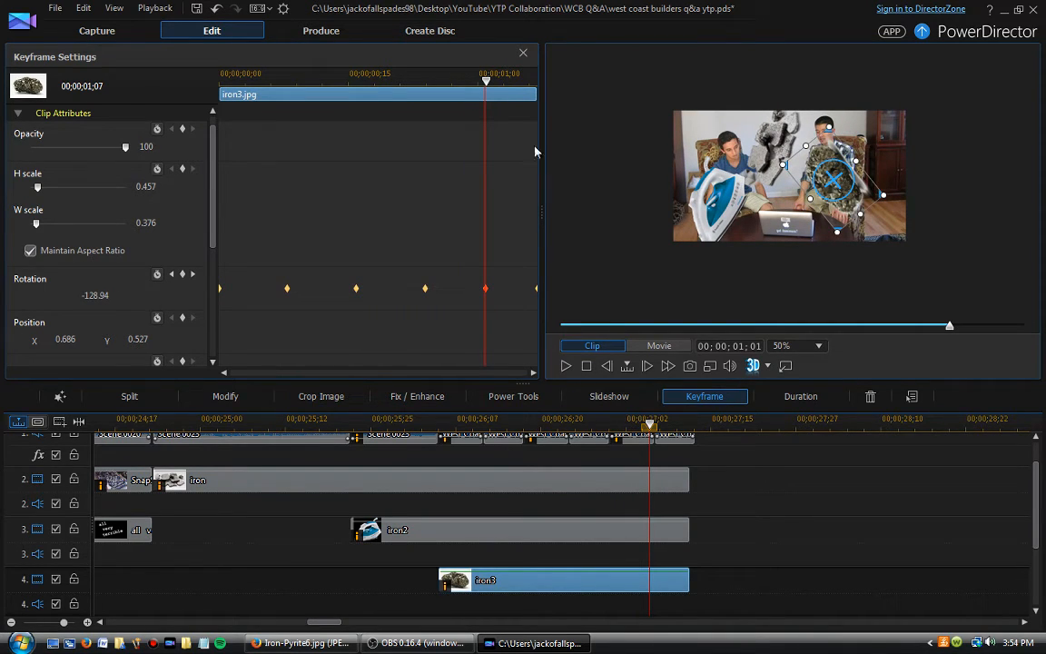
pyautogui.moveTo(487, 86); pyautogui.dragTo(549, 91)
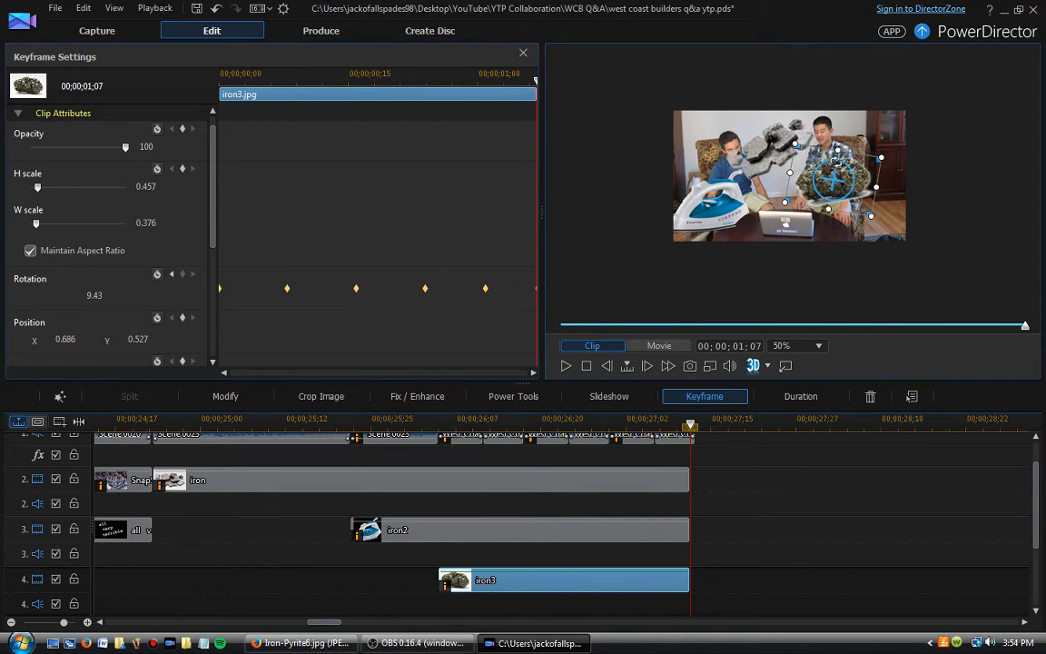
pyautogui.moveTo(836, 162); pyautogui.dragTo(830, 221)
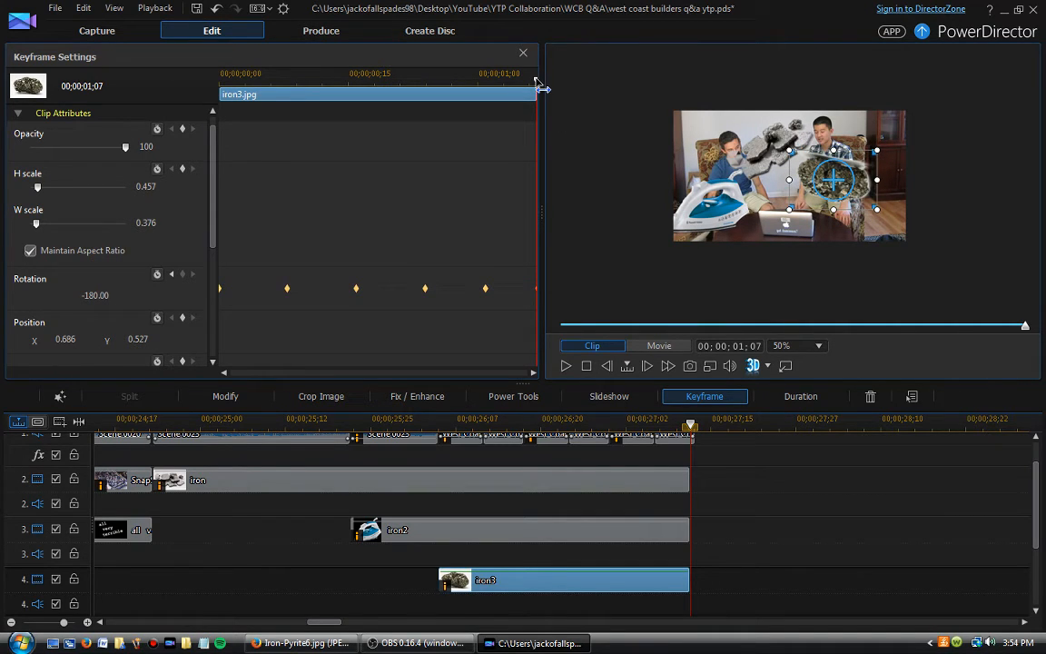
# Play the movie from the start of the long Scene 0023 clip to check the rotating iron overlays
pyautogui.moveTo(542, 87); pyautogui.dragTo(219, 113)
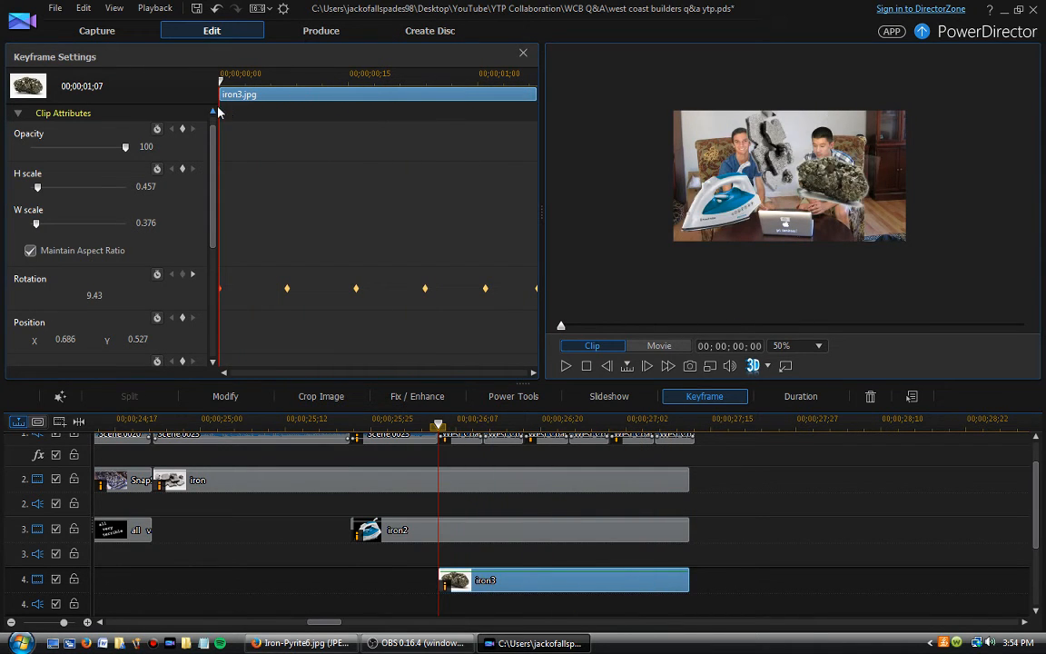
pyautogui.click(657, 346)
pyautogui.click(564, 366)
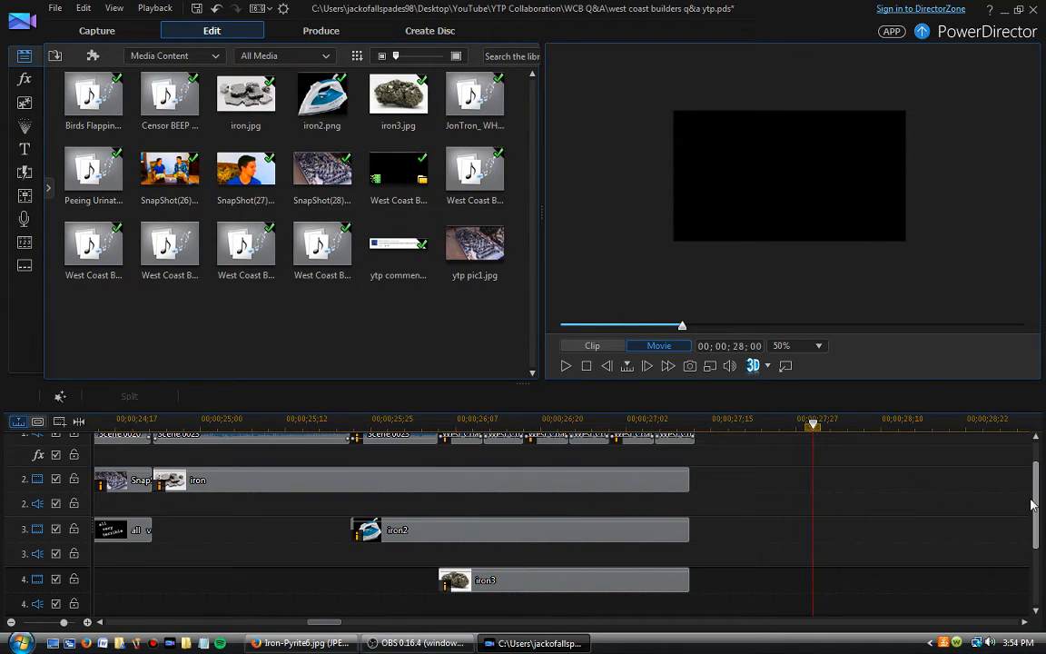
pyautogui.scroll(1, 935, 459)
pyautogui.click(175, 465)
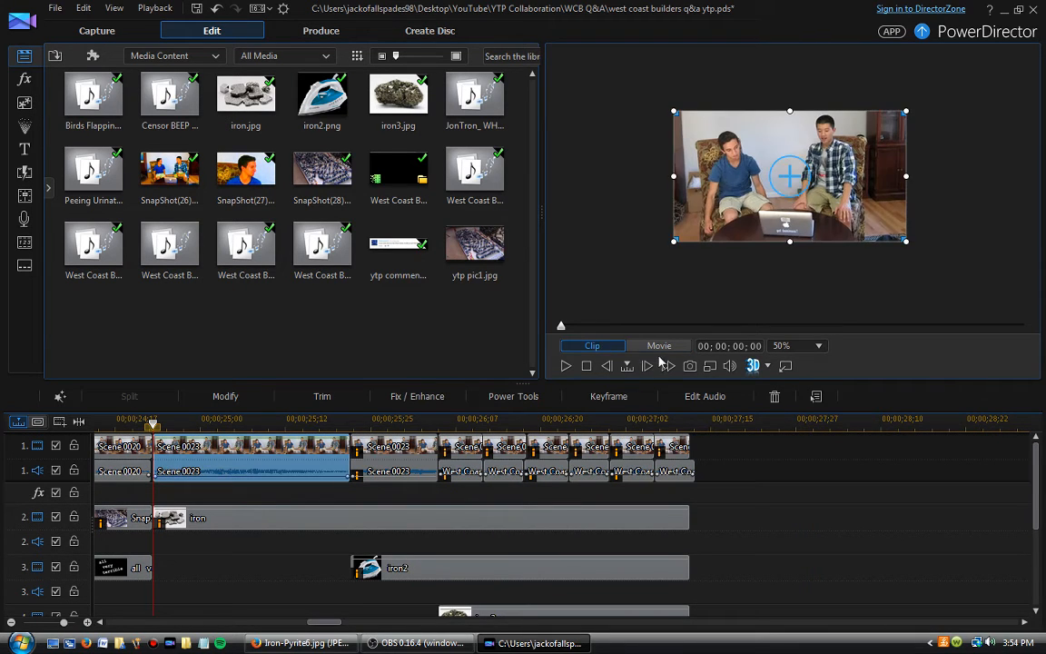
pyautogui.click(564, 366)
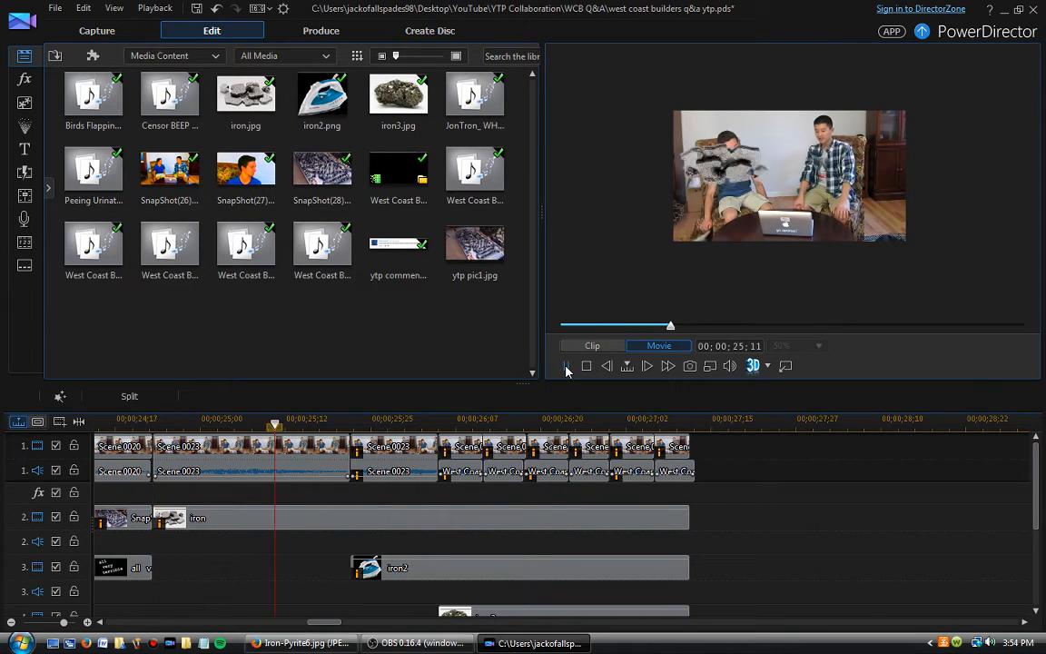
pyautogui.click(565, 366)
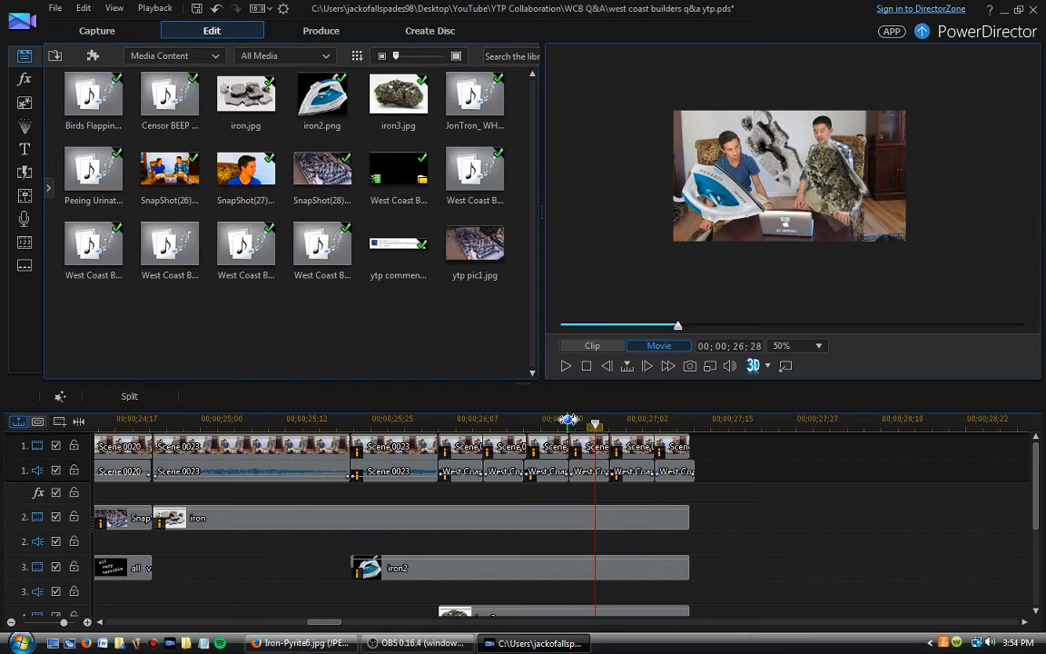
pyautogui.scroll(-2, 1035, 482)
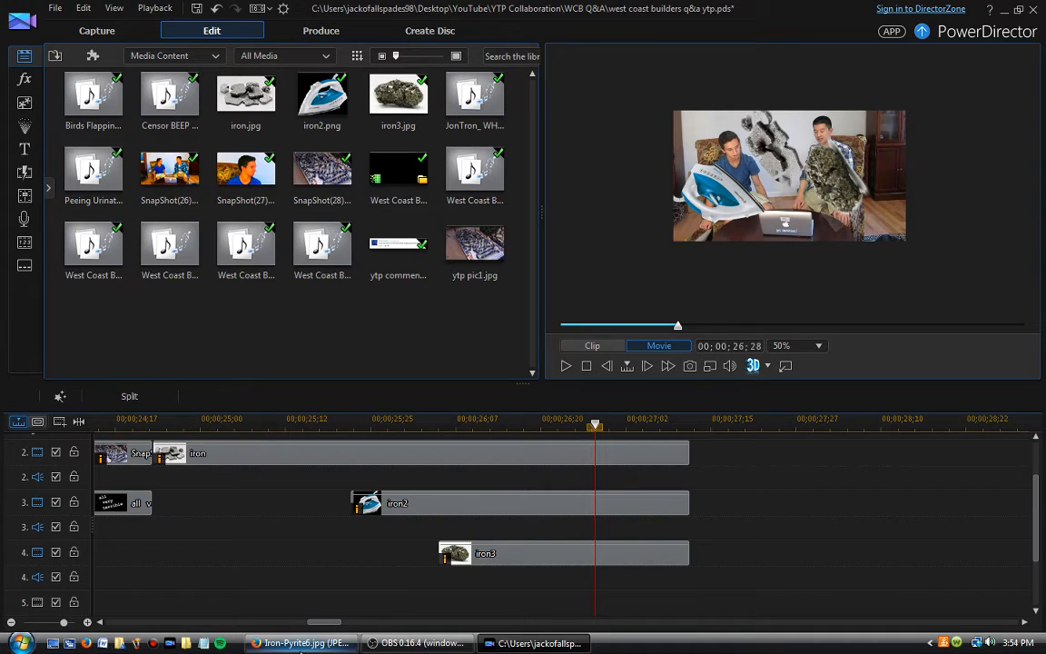
# Switch to Firefox, close the pyrite image tab, and search Google Images for "iron man"
pyautogui.hotkey('alt', 'Tab')
pyautogui.click(518, 443)
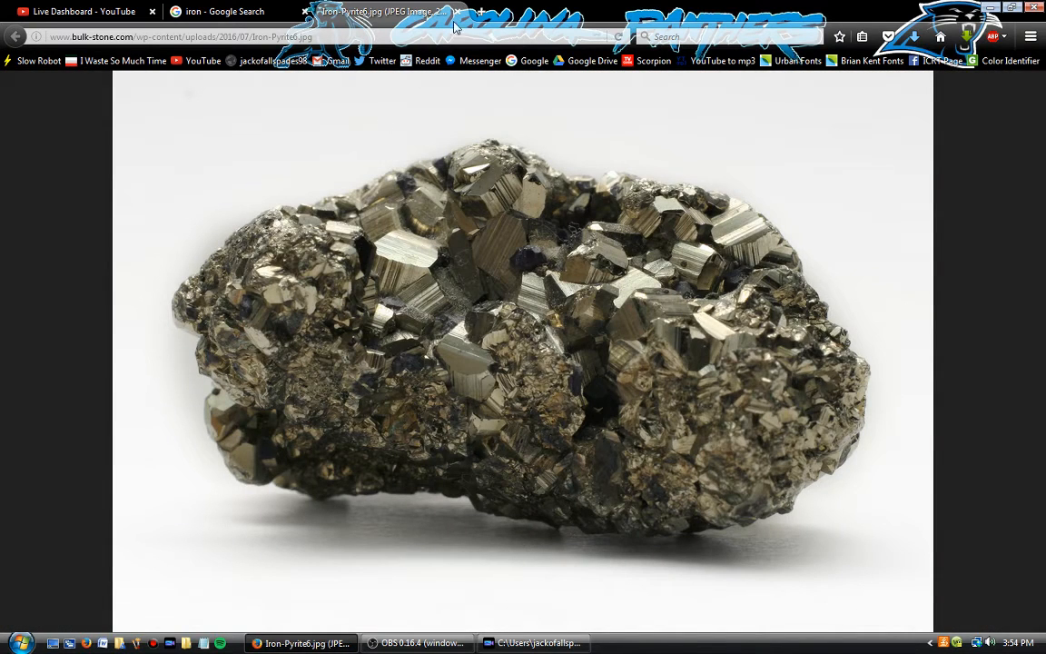
pyautogui.middleClick(418, 19)
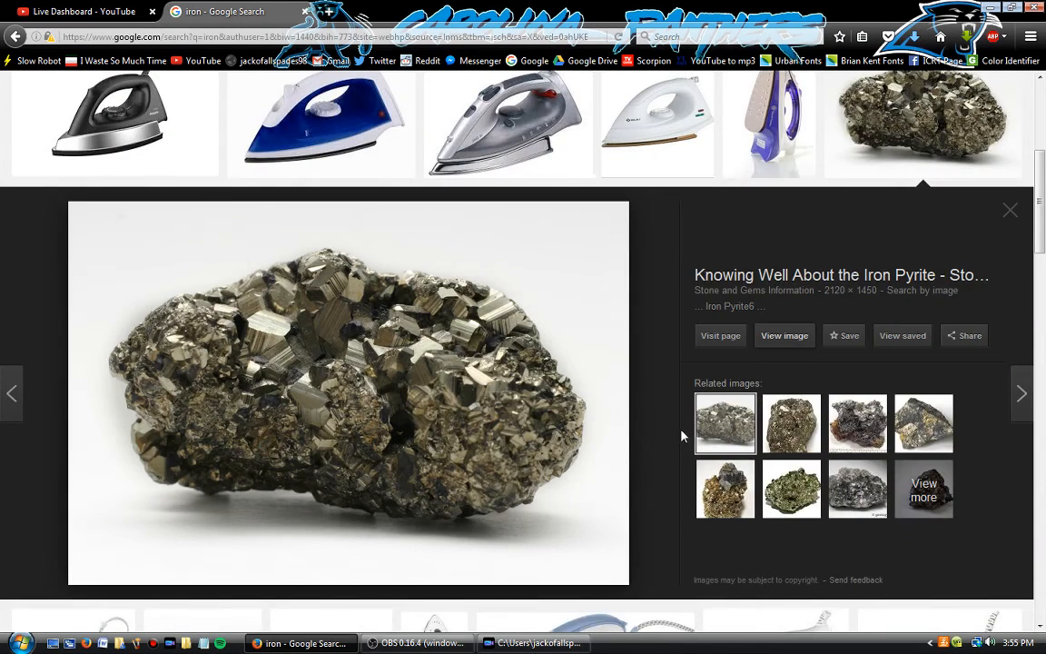
pyautogui.scroll(3, 612, 386)
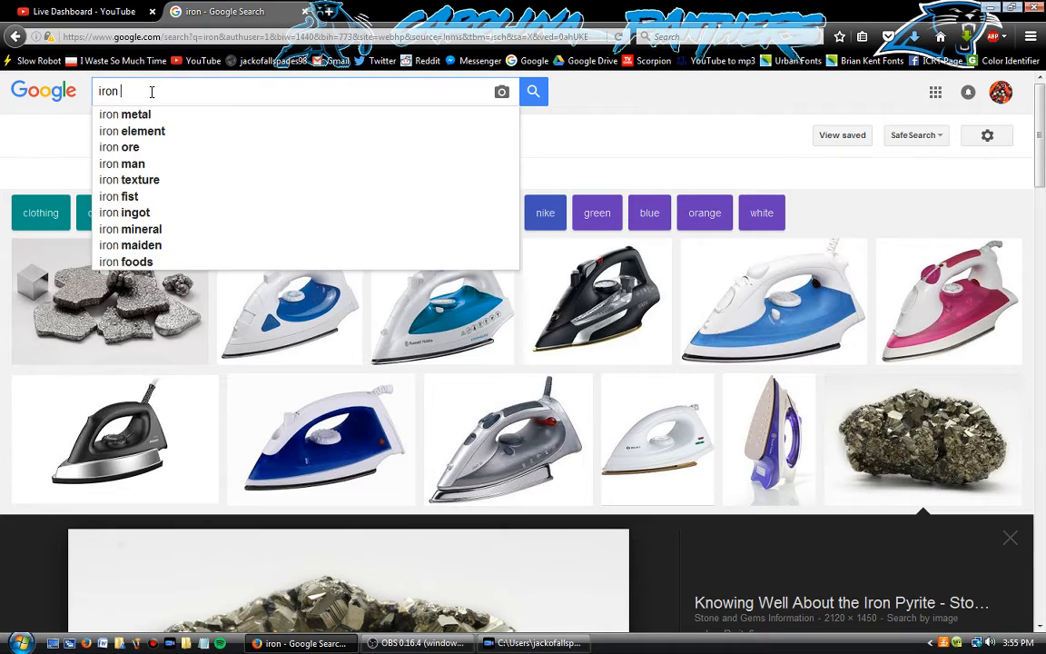
pyautogui.write('man')
pyautogui.press('Return')
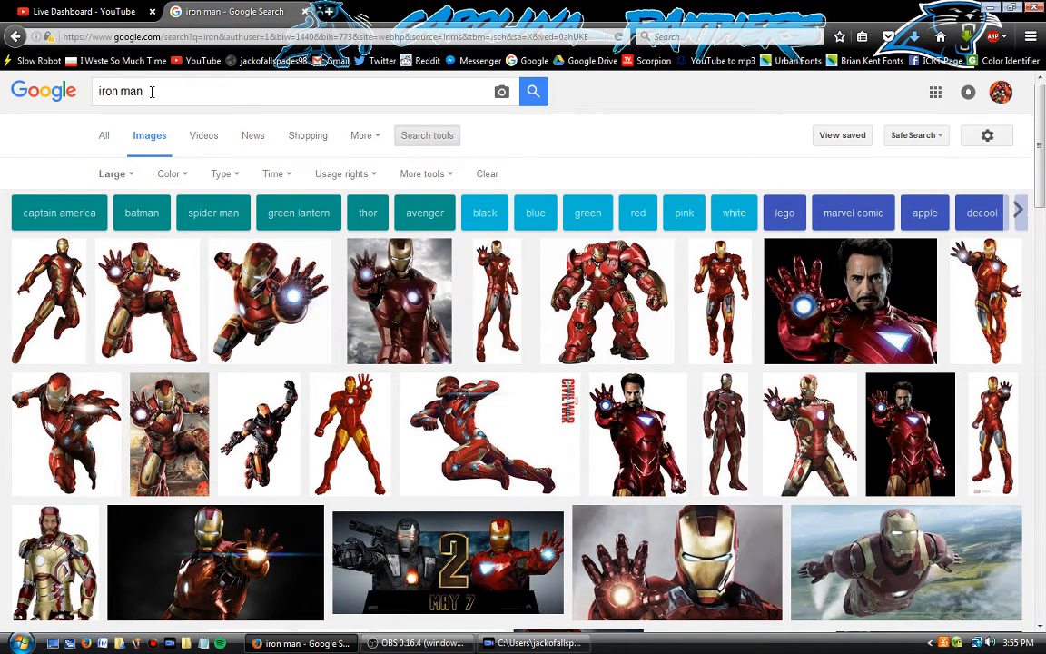
# Open the full-size version of the Death Battle Fanon Wiki Iron Man picture from the image results
pyautogui.click(990, 309)
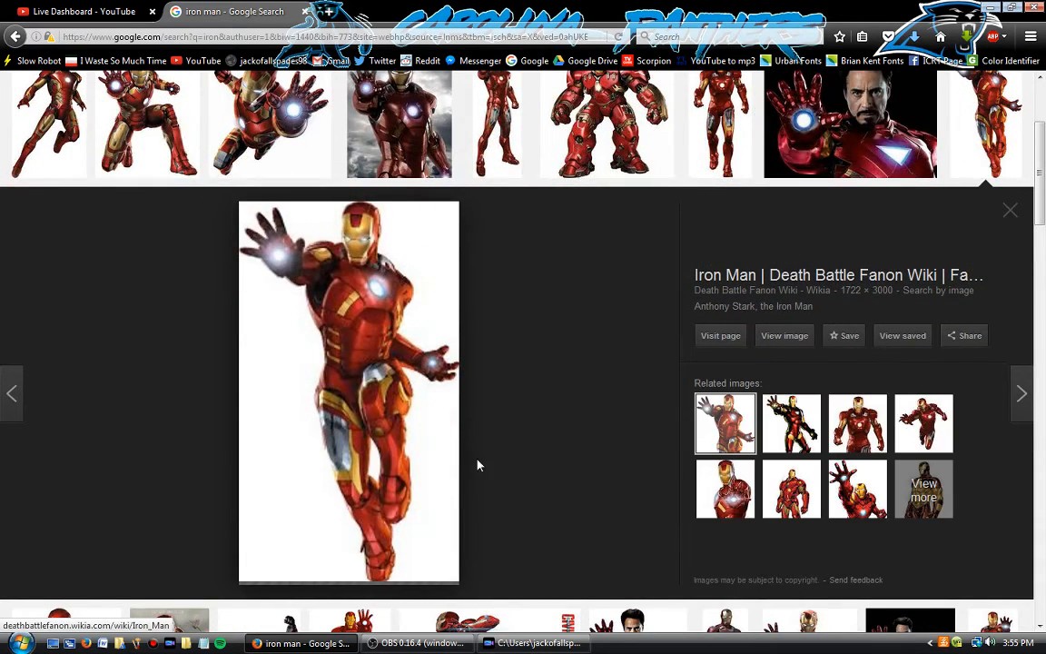
pyautogui.click(787, 338)
pyautogui.click(513, 232)
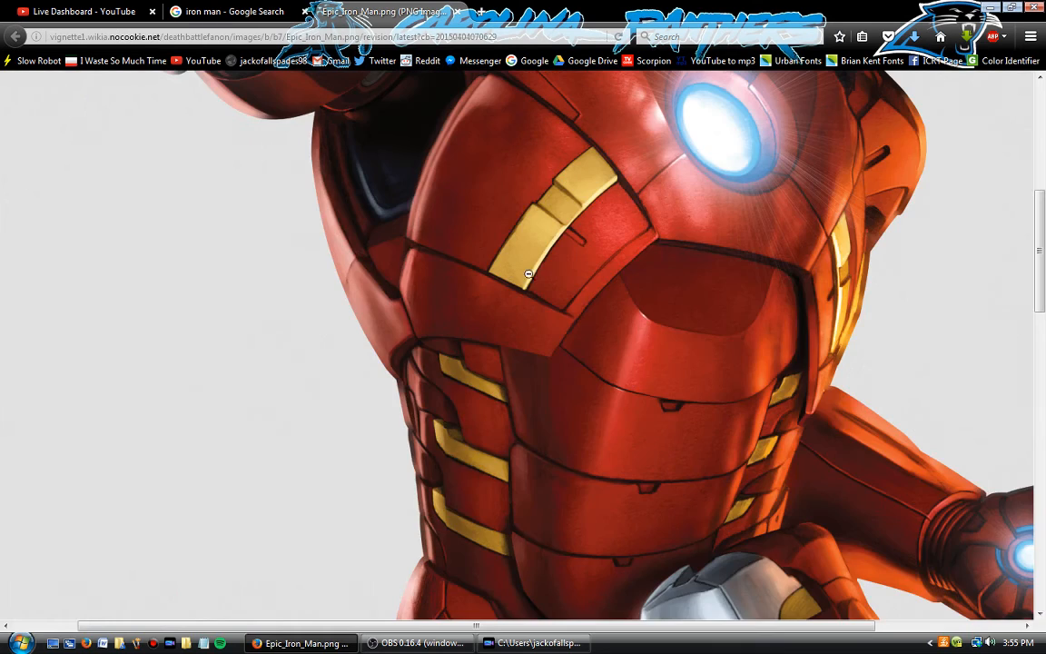
pyautogui.scroll(5, 558, 283)
# Save the Iron Man picture to the Pictures folder as a PNG named iron4
pyautogui.rightClick(538, 338)
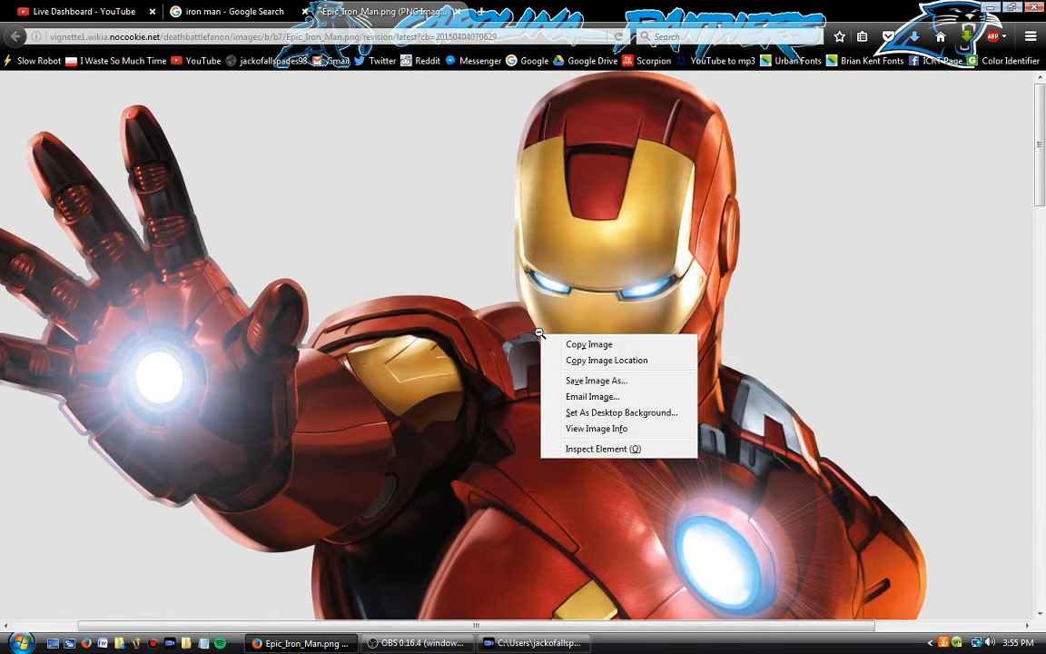
pyautogui.click(600, 379)
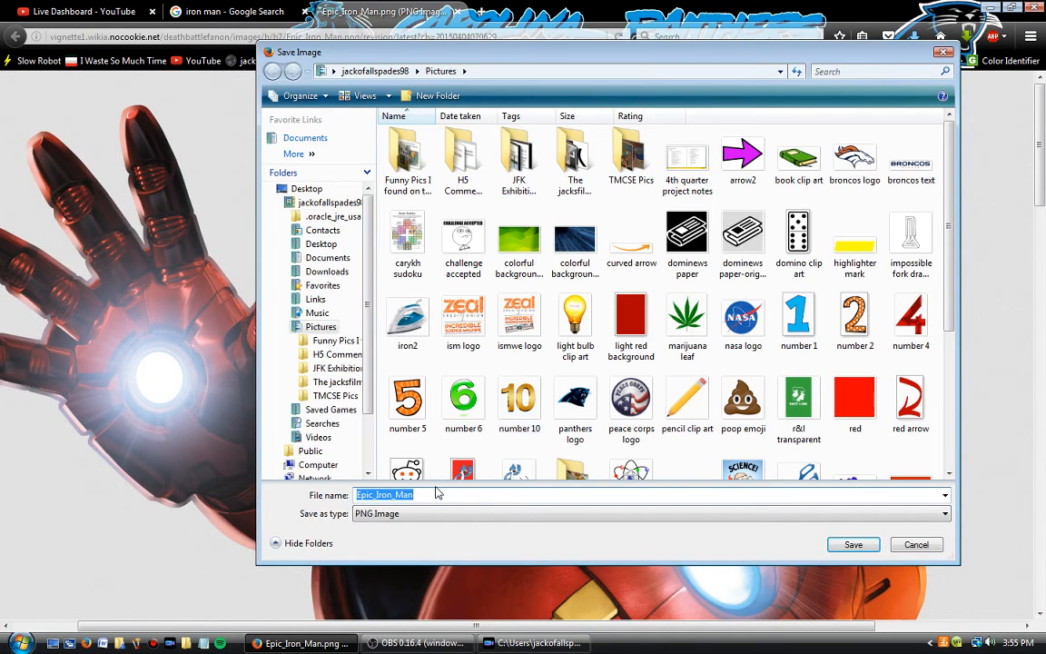
pyautogui.write('iron')
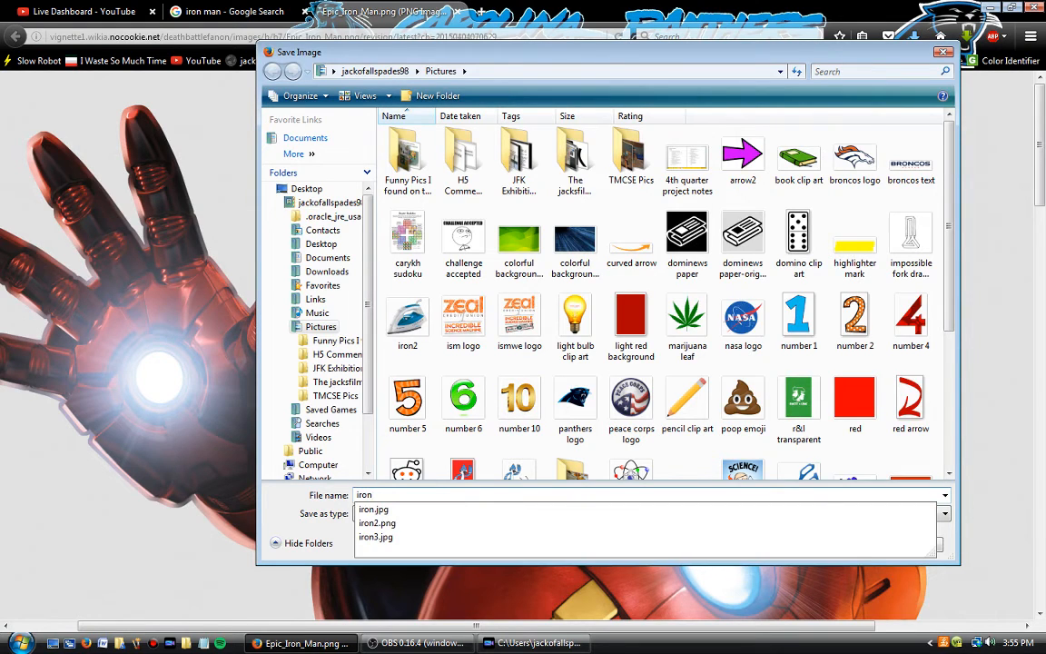
pyautogui.write('4')
pyautogui.press('Return')
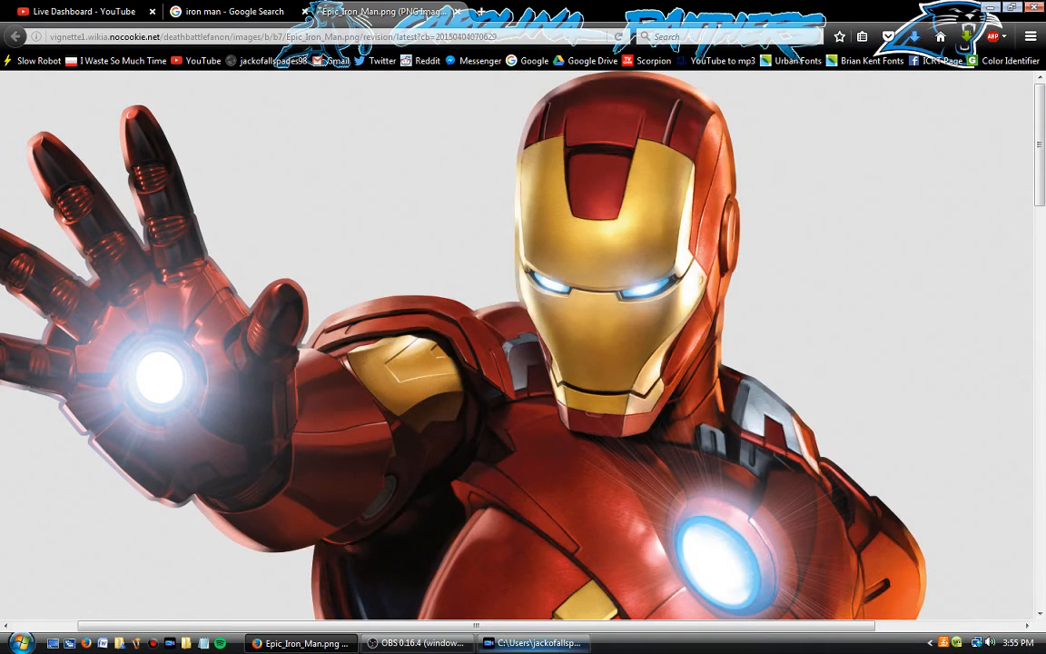
# Switch to PowerDirector and import iron4.png from the Pictures folder into the media library
pyautogui.click(536, 643)
pyautogui.click(55, 57)
pyautogui.click(68, 73)
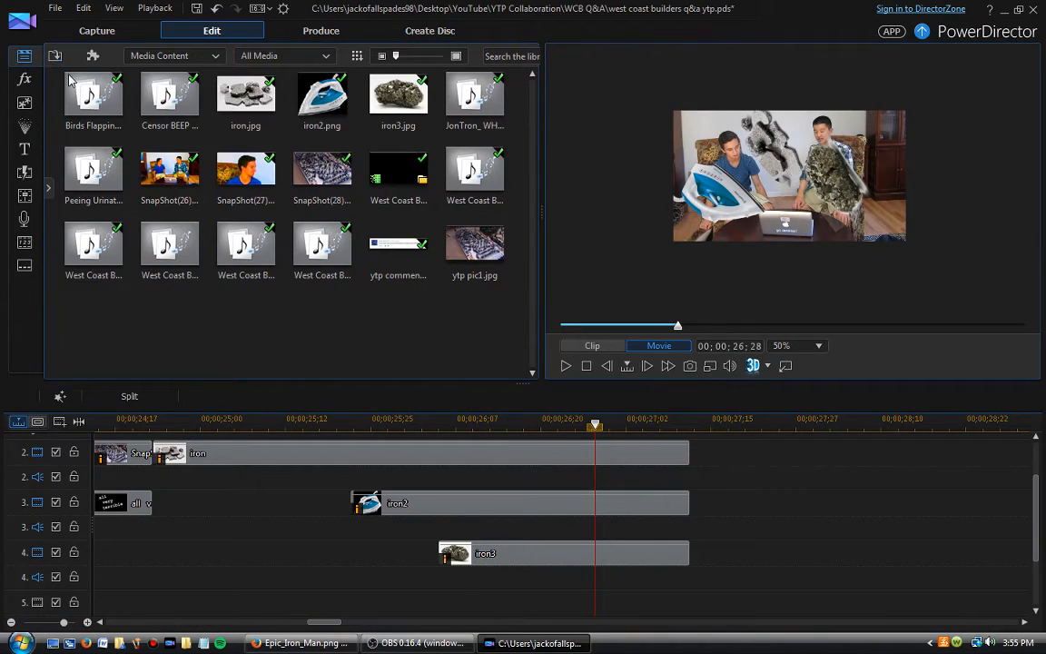
pyautogui.click(525, 407)
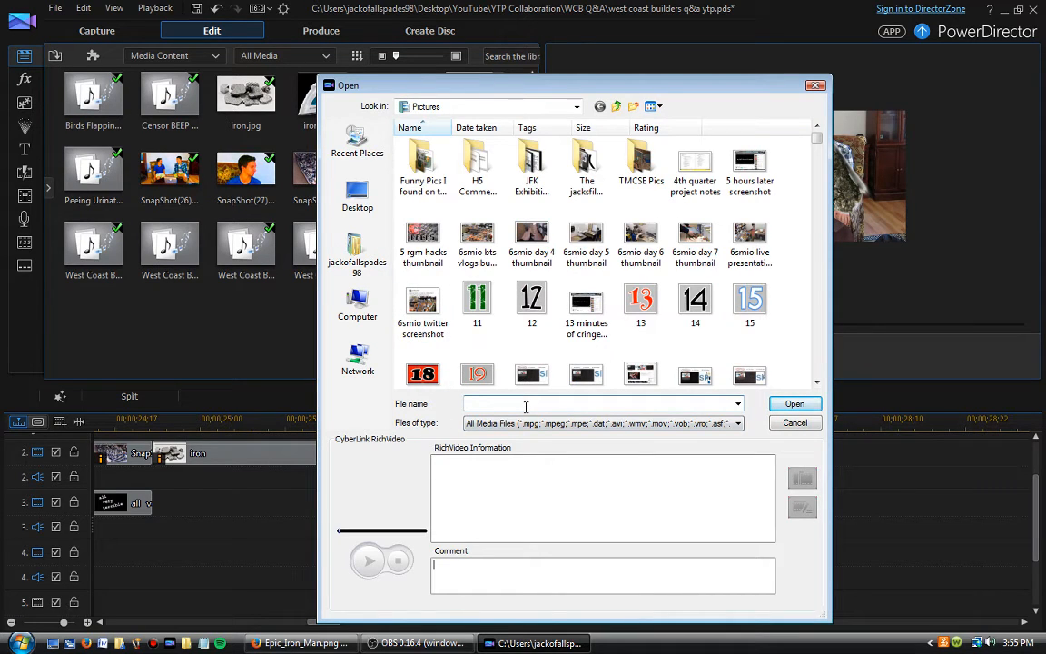
pyautogui.write('iron')
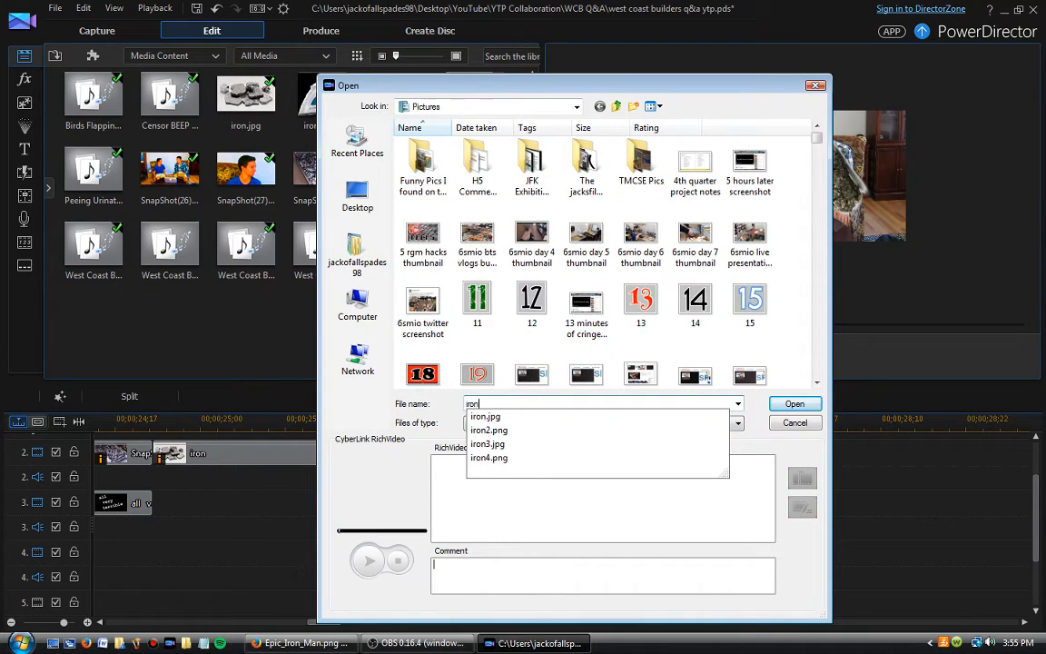
pyautogui.write('4')
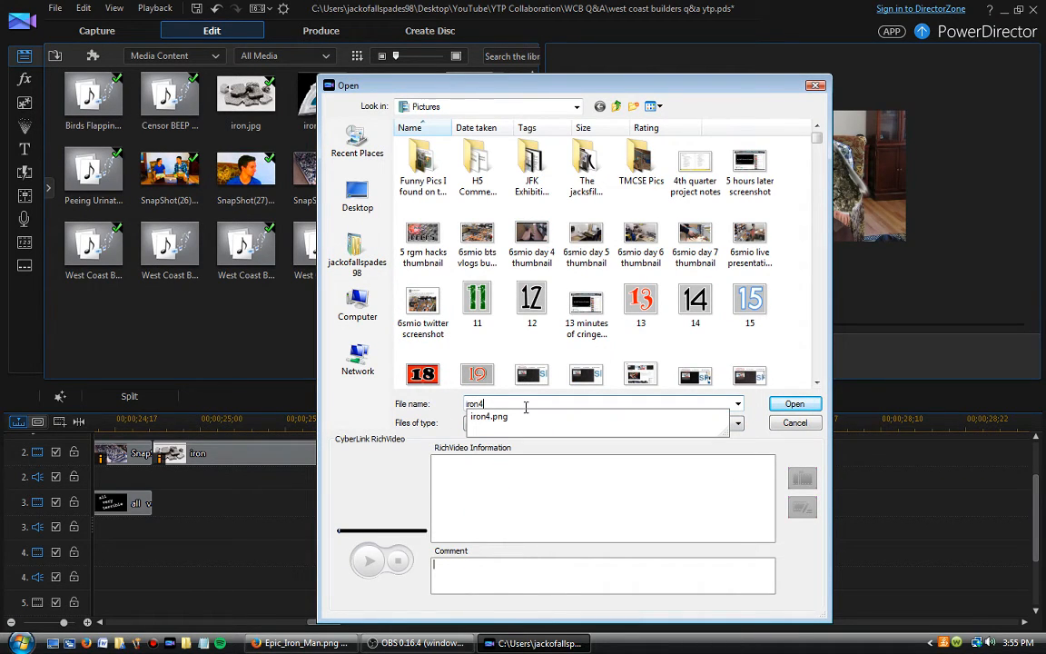
pyautogui.click(621, 417)
pyautogui.press('Return')
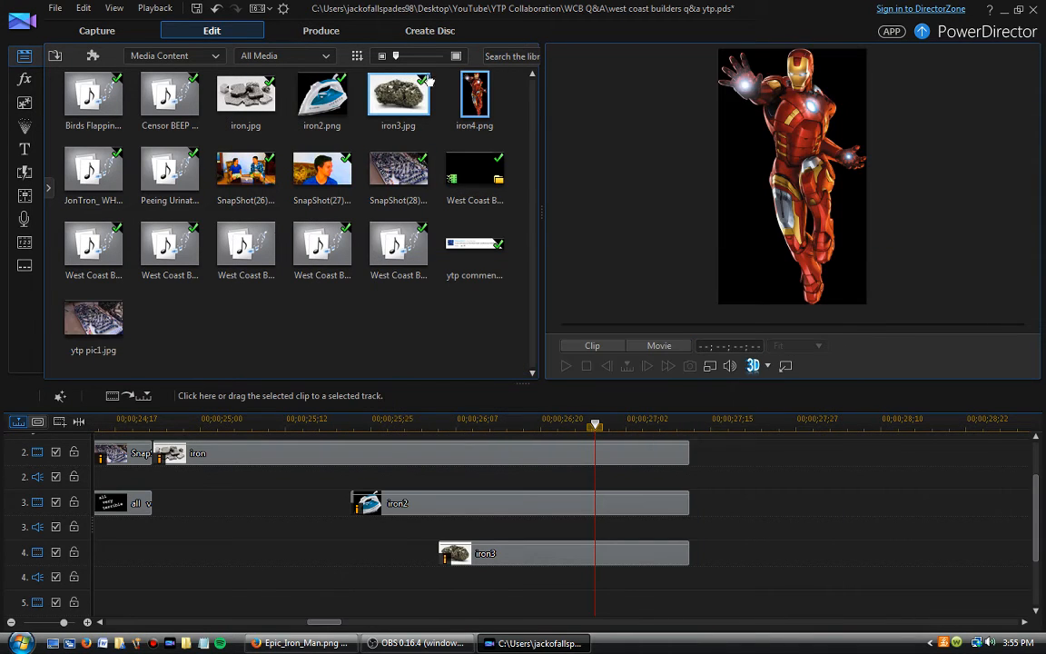
# Add iron4.png to video track 5 beneath the iron3 overlay, near the start of the second repeated West Coast clip
pyautogui.moveTo(432, 79); pyautogui.dragTo(480, 592)
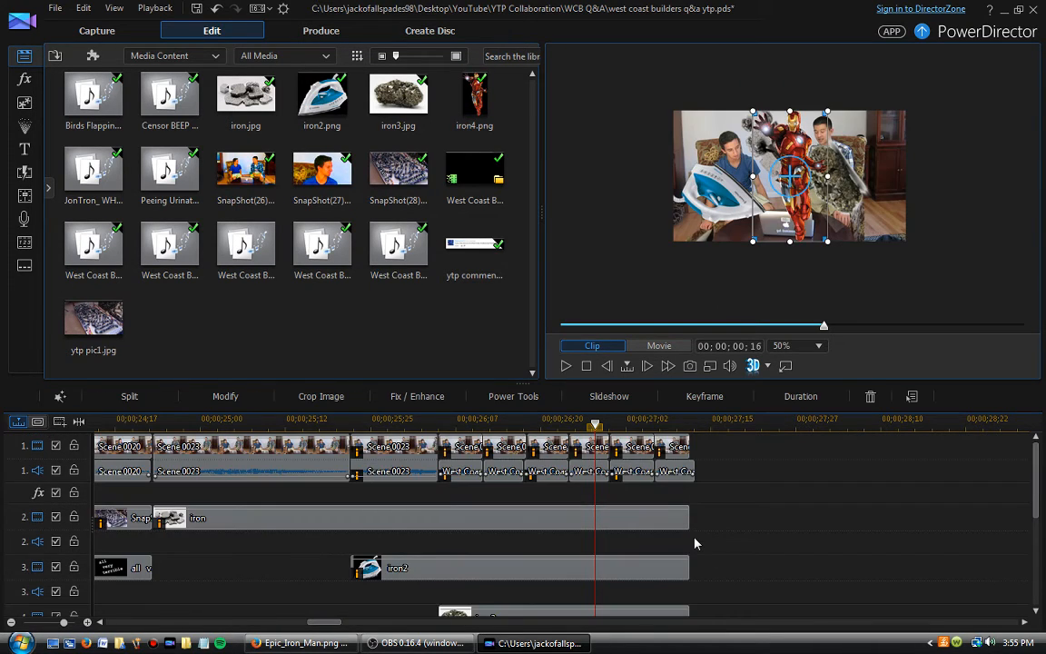
pyautogui.scroll(-2, 694, 543)
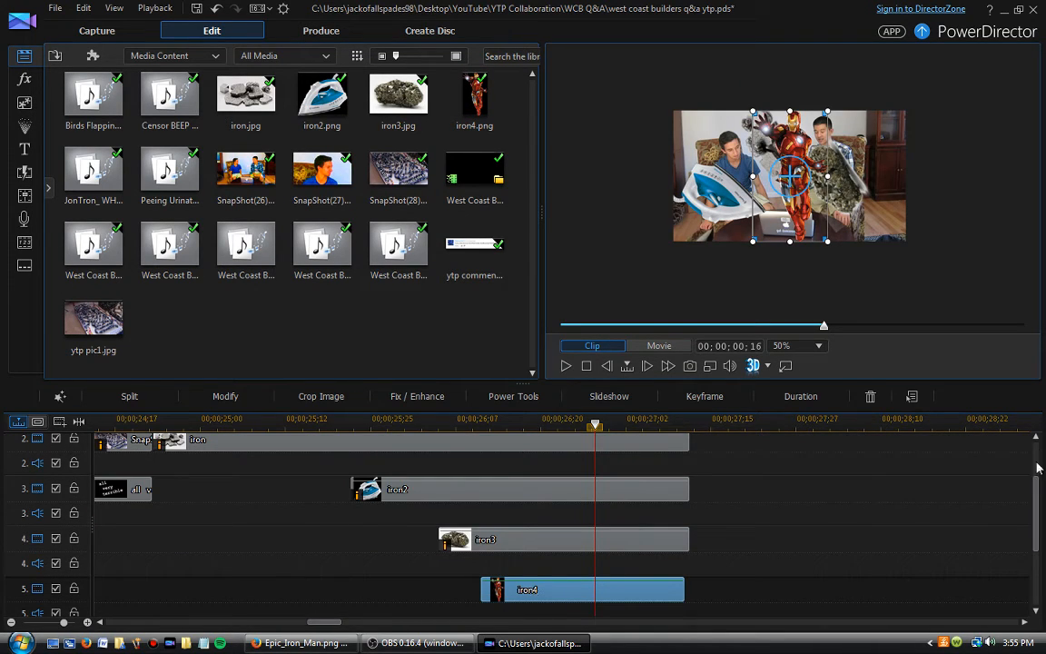
pyautogui.scroll(1, 1031, 498)
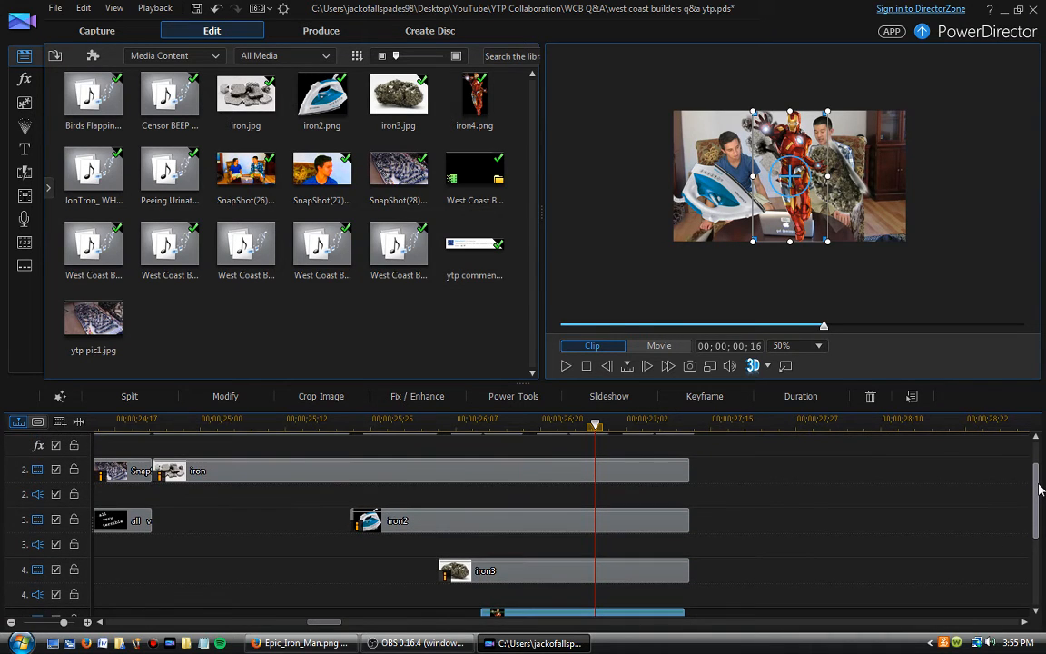
pyautogui.scroll(1, 1041, 486)
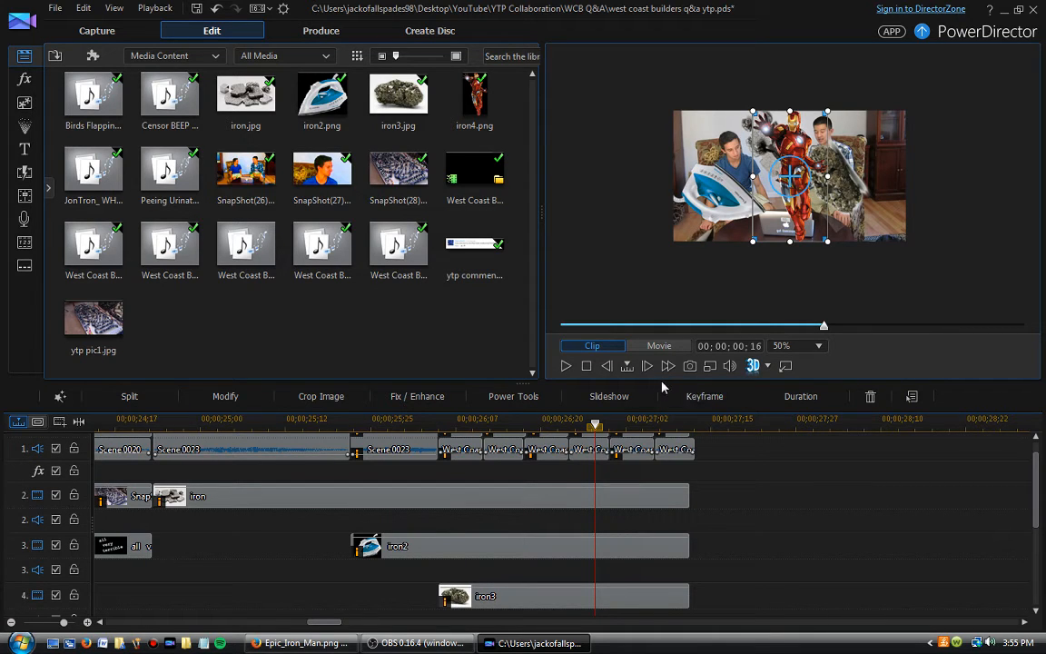
pyautogui.moveTo(659, 389); pyautogui.dragTo(656, 343)
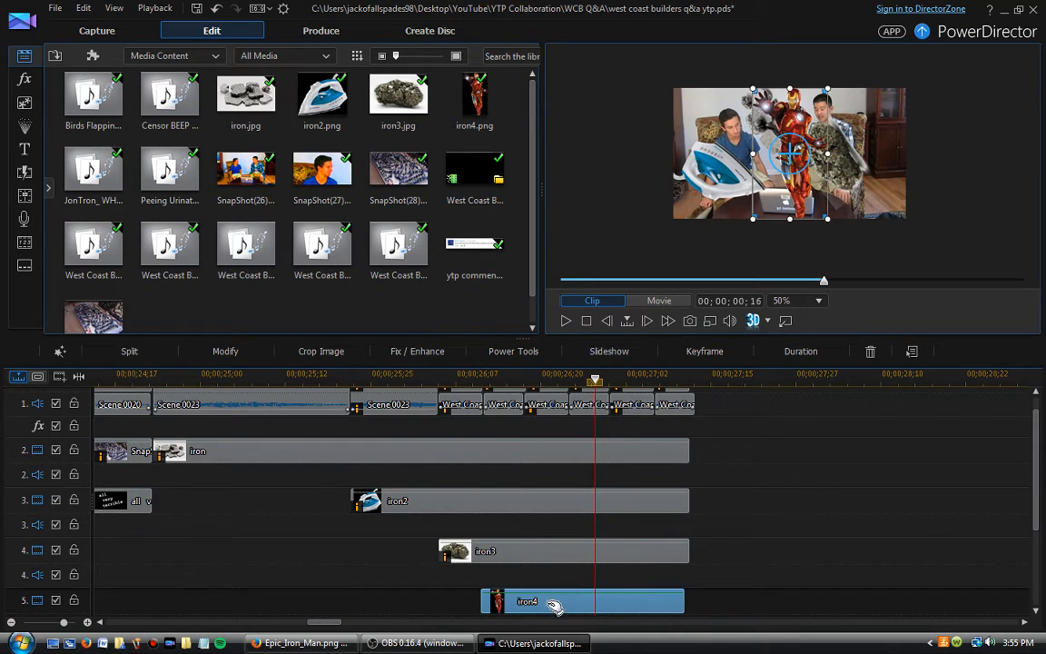
pyautogui.scroll(-1, 477, 545)
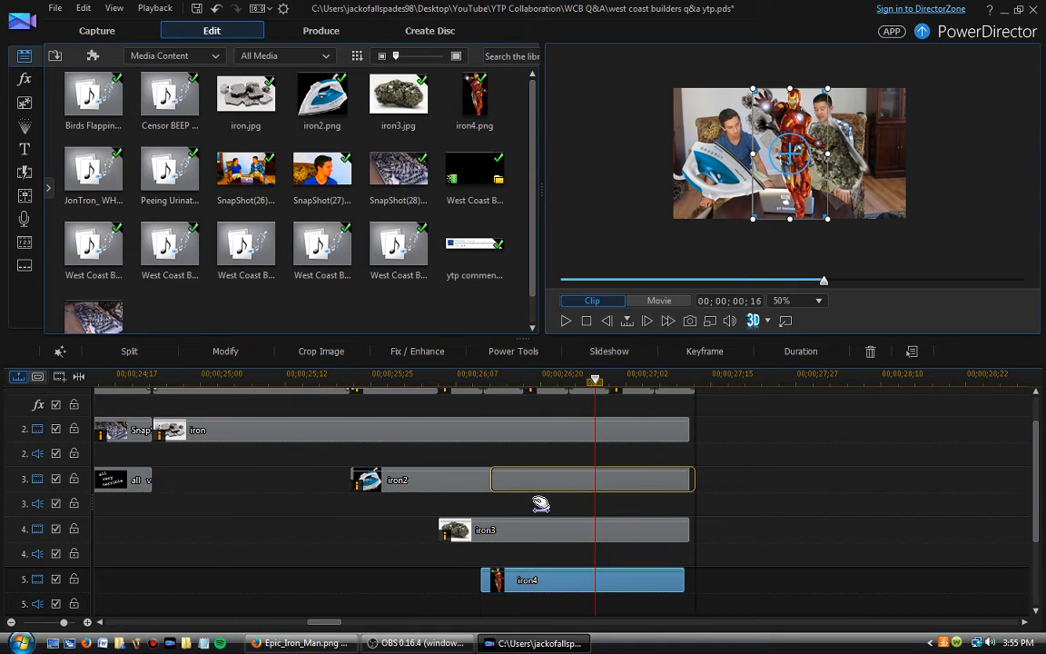
pyautogui.scroll(1, 532, 481)
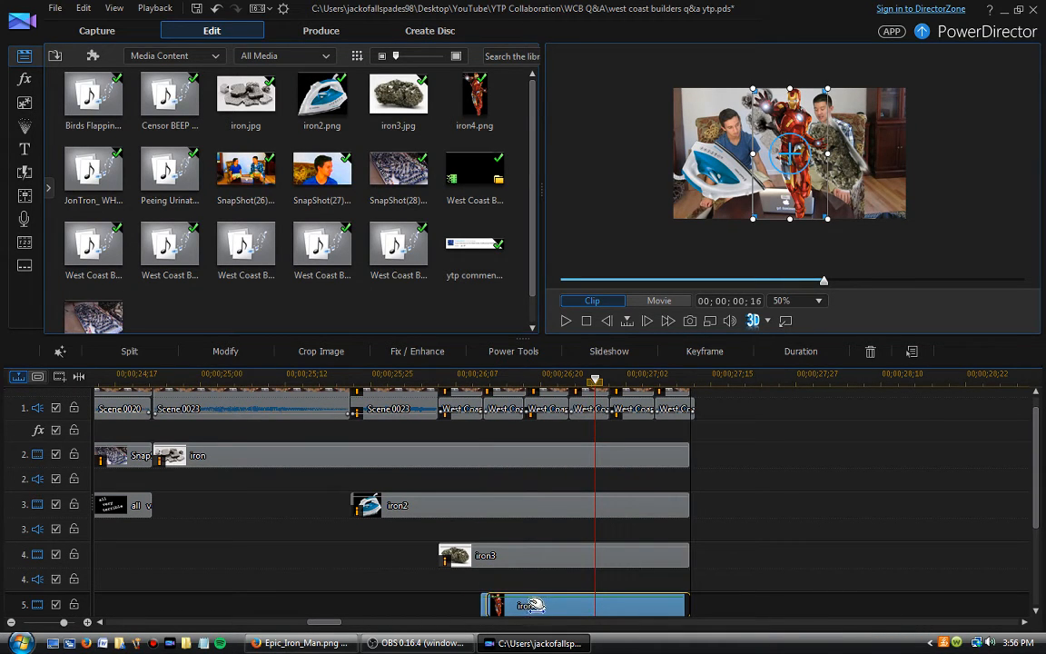
# Adjust the iron4 clip to start with the second repeated West Coast clip and end flush with the other iron overlays
pyautogui.moveTo(534, 605); pyautogui.dragTo(542, 606)
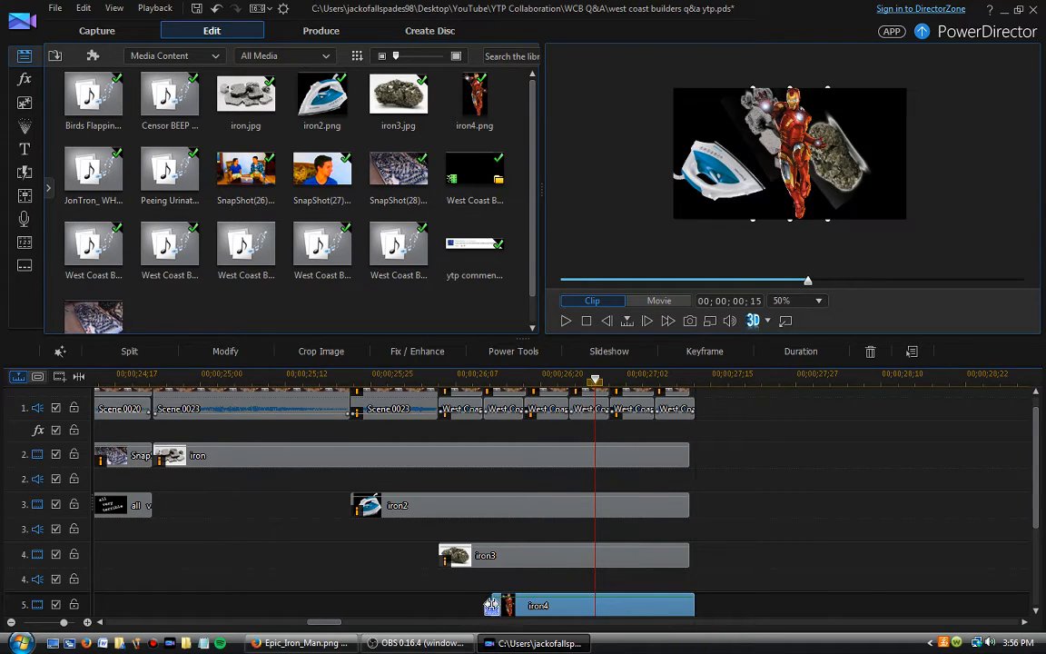
pyautogui.scroll(-1, 492, 600)
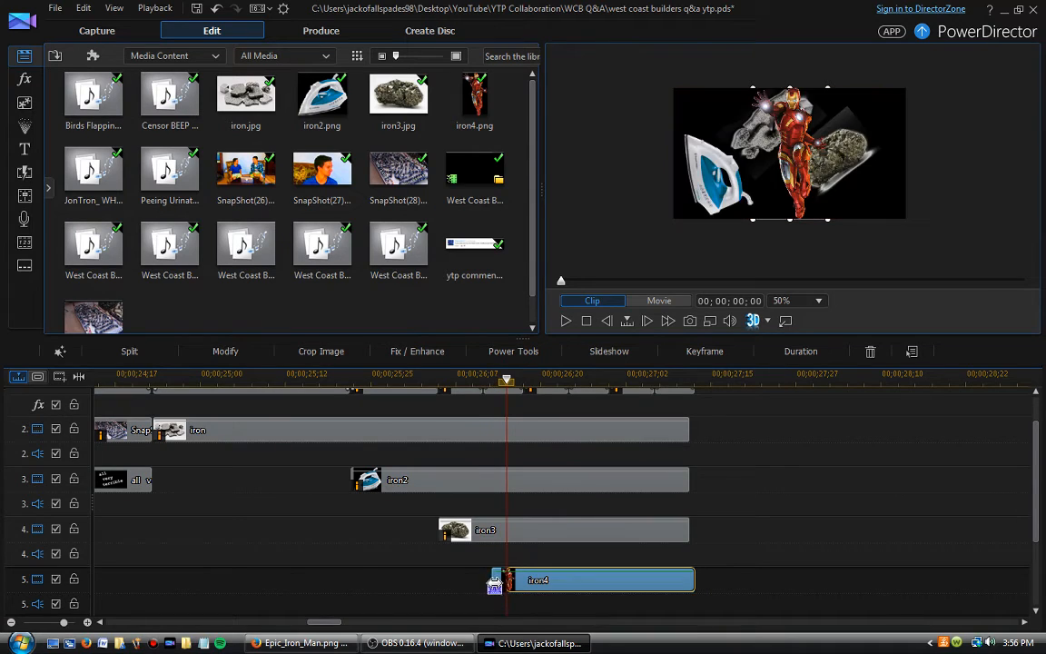
pyautogui.moveTo(494, 582); pyautogui.dragTo(484, 582)
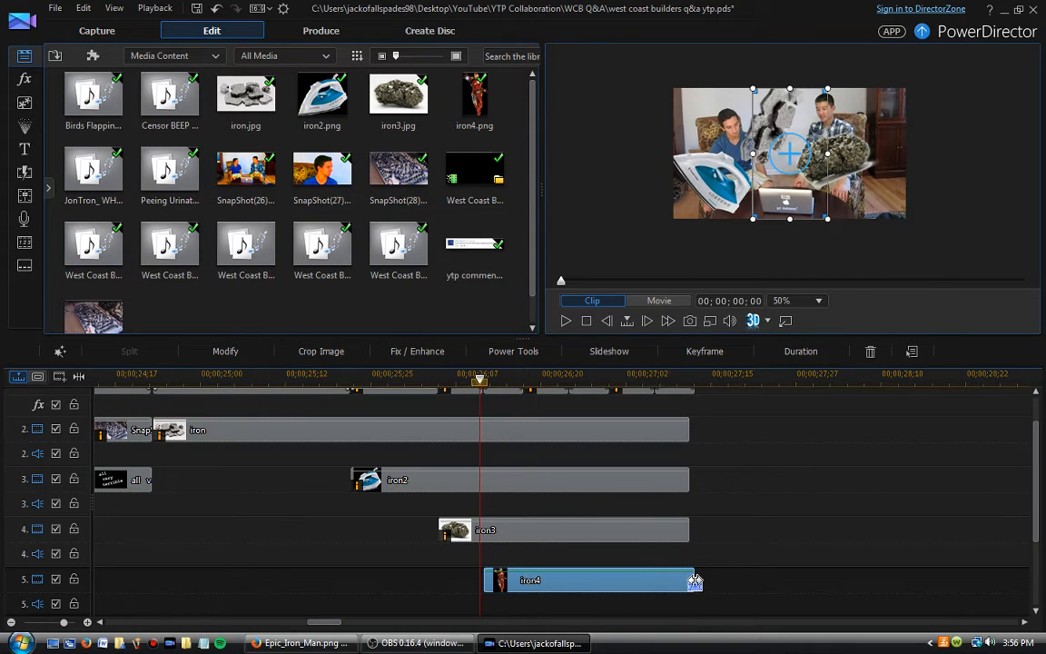
pyautogui.moveTo(695, 581); pyautogui.dragTo(689, 581)
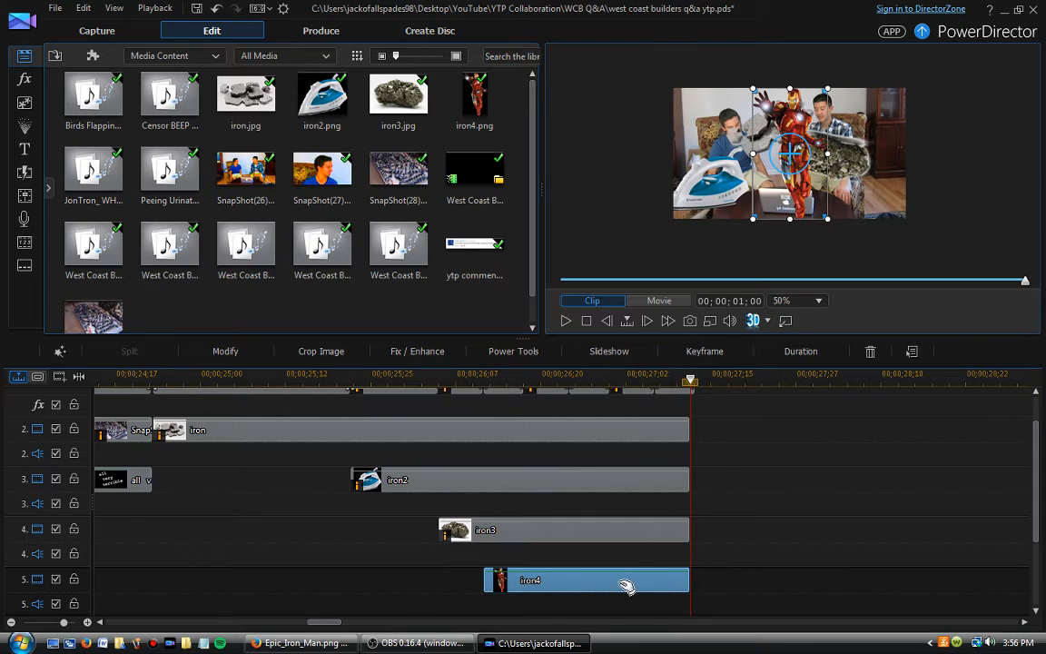
# Open iron4 in the PiP Designer, shrink it to a scale of about 0.254 by 0.786, and rotate it to about 10.87 degrees
pyautogui.doubleClick(570, 584)
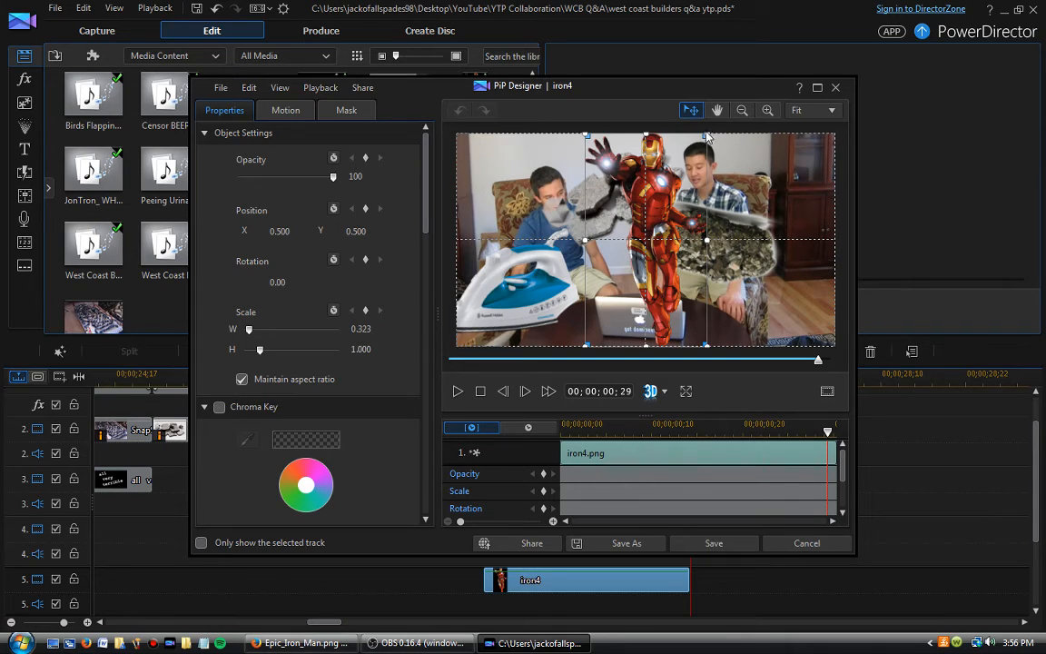
pyautogui.moveTo(706, 134); pyautogui.dragTo(662, 214)
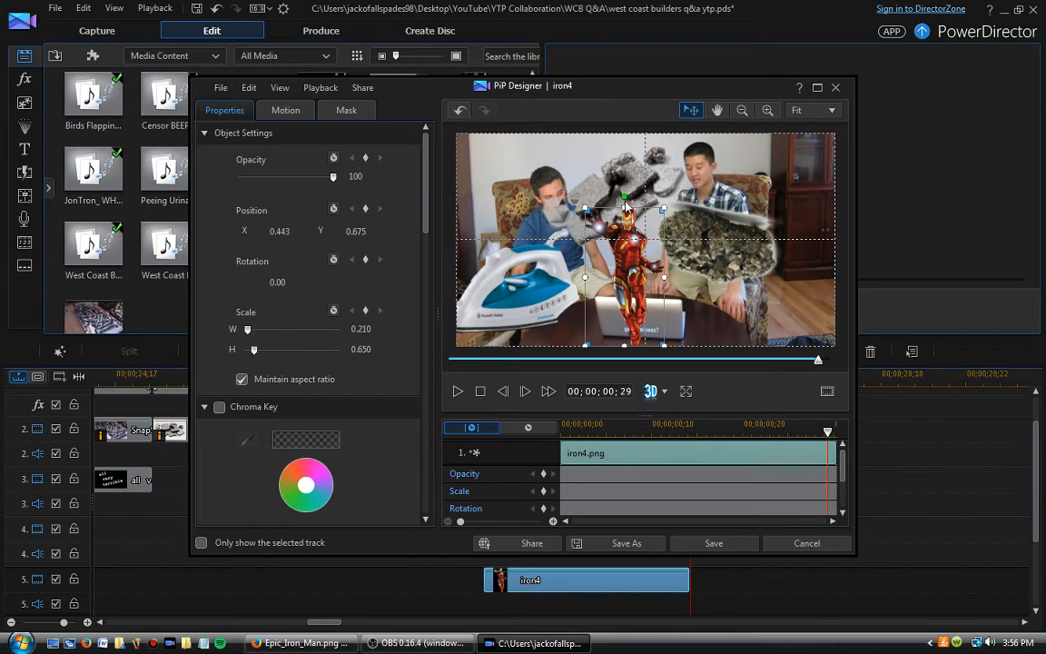
pyautogui.moveTo(629, 271)
pyautogui.mouseDown()
pyautogui.moveTo(686, 257)
pyautogui.moveTo(640, 265)
pyautogui.mouseUp()
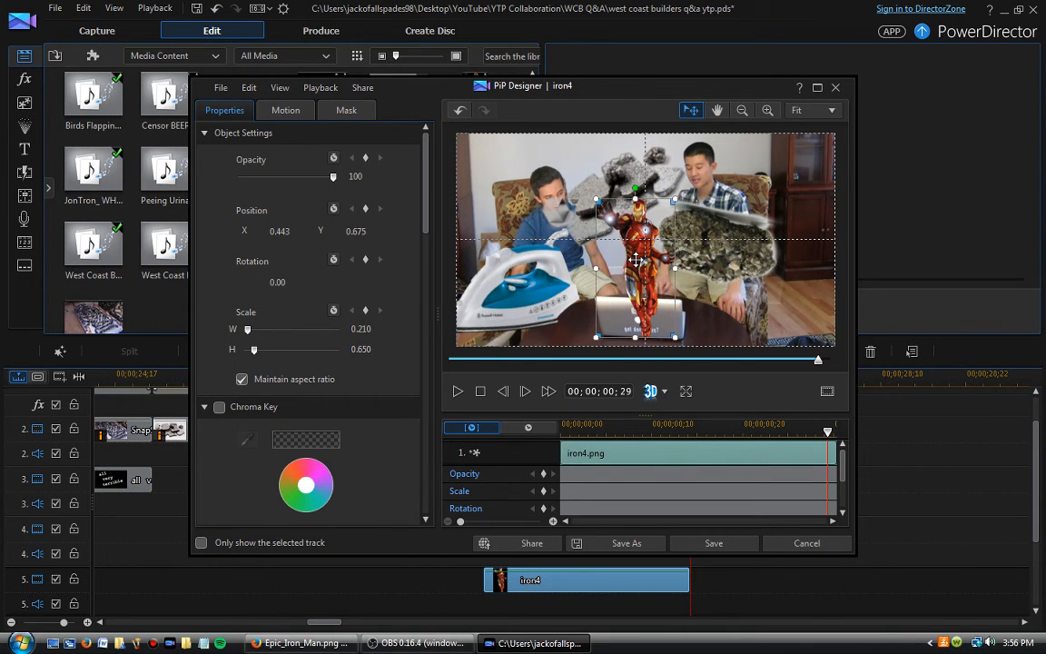
pyautogui.moveTo(672, 200); pyautogui.dragTo(692, 196)
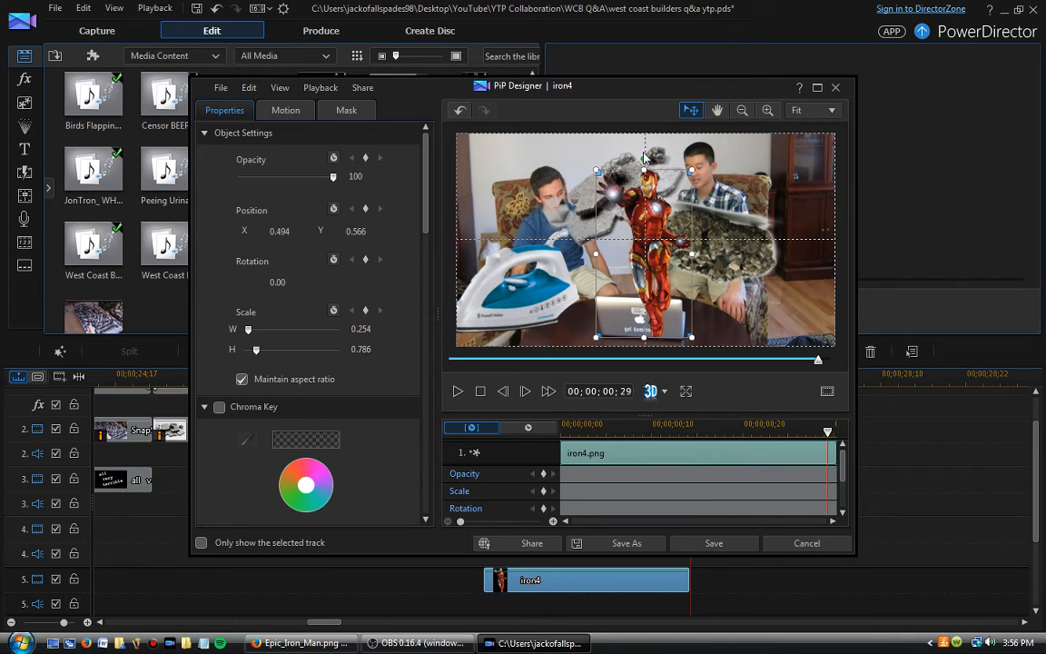
pyautogui.moveTo(652, 154); pyautogui.dragTo(670, 158)
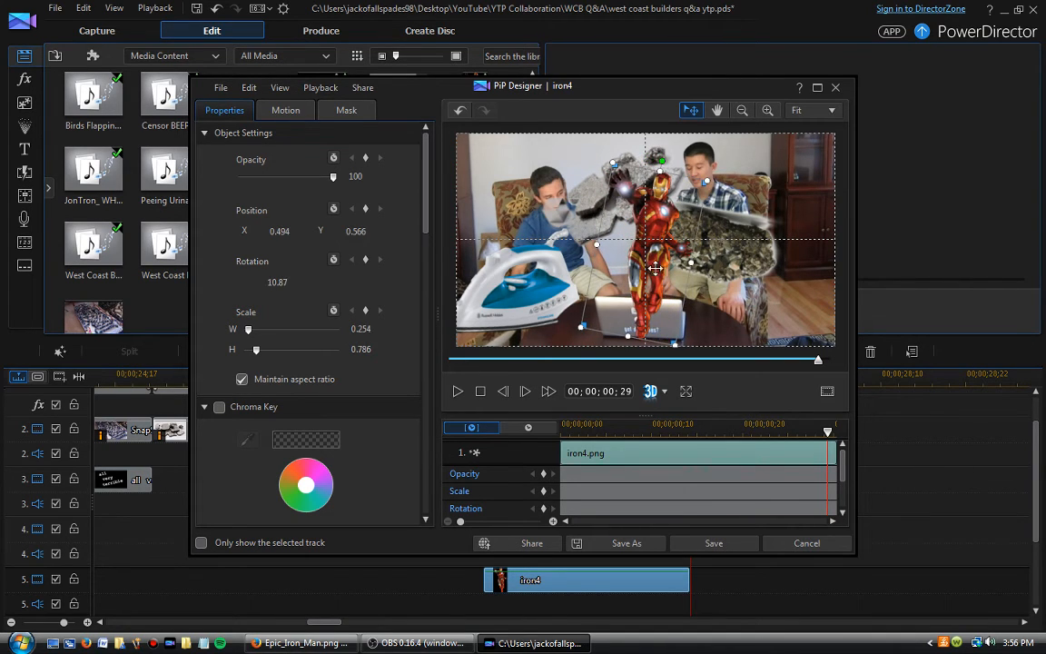
pyautogui.moveTo(658, 270); pyautogui.dragTo(633, 264)
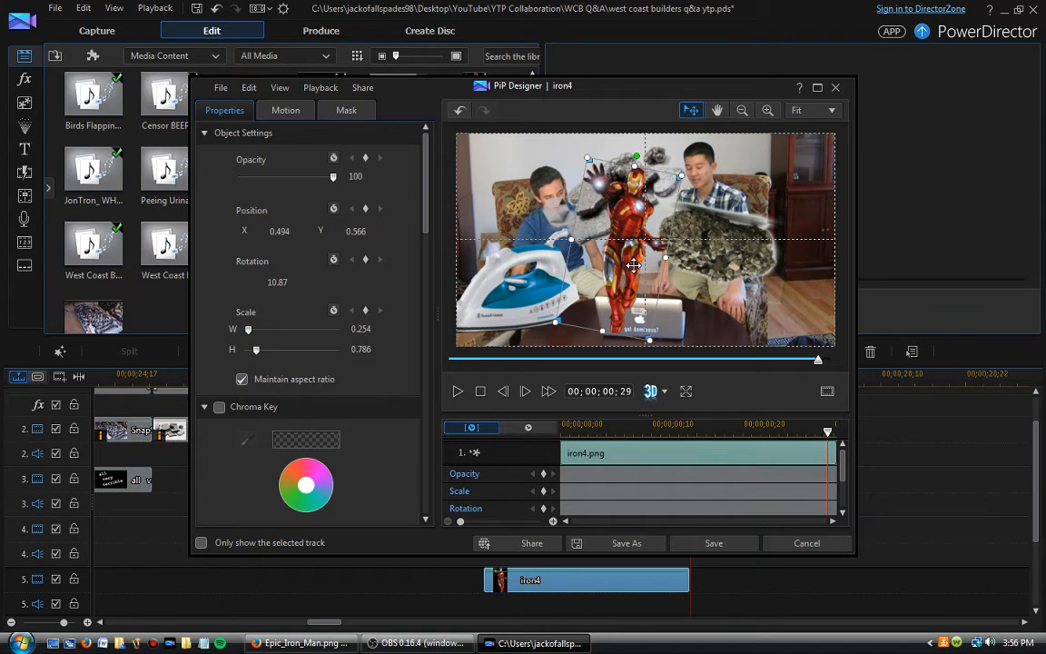
pyautogui.moveTo(633, 264); pyautogui.dragTo(640, 267)
# Tilt Iron Man to about -19.44 degrees, enlarge him to about 0.683 by 2.115 scale, place him at about X 0.627, Y 1.385, and save
pyautogui.moveTo(643, 165); pyautogui.dragTo(595, 163)
pyautogui.moveTo(642, 271); pyautogui.dragTo(611, 216)
pyautogui.moveTo(665, 258); pyautogui.dragTo(790, 341)
pyautogui.moveTo(708, 198); pyautogui.dragTo(694, 370)
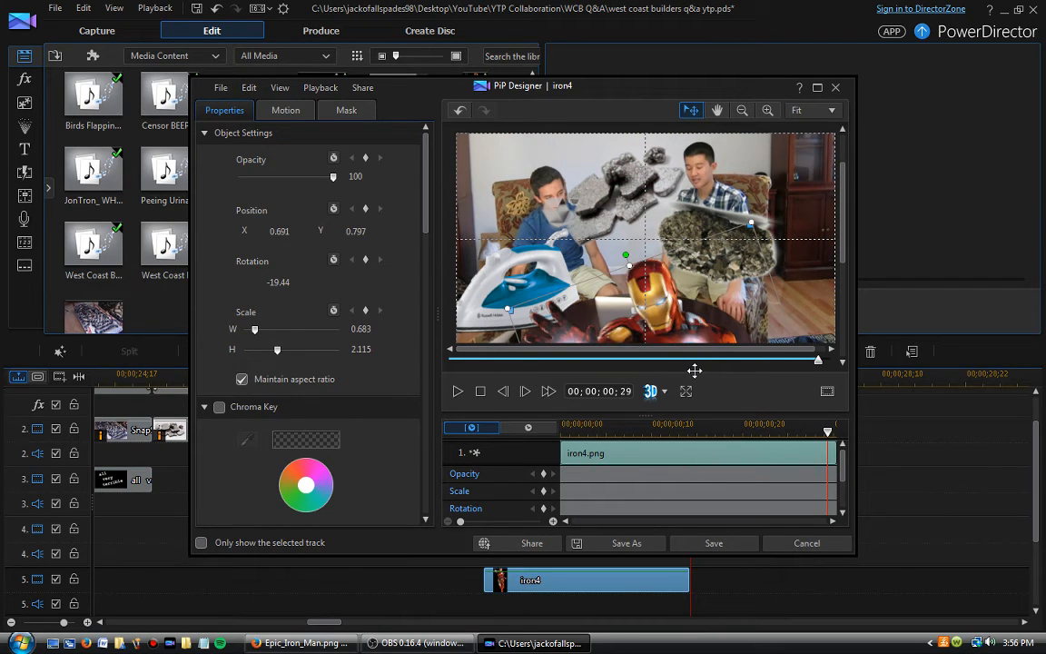
pyautogui.moveTo(693, 369); pyautogui.dragTo(685, 321)
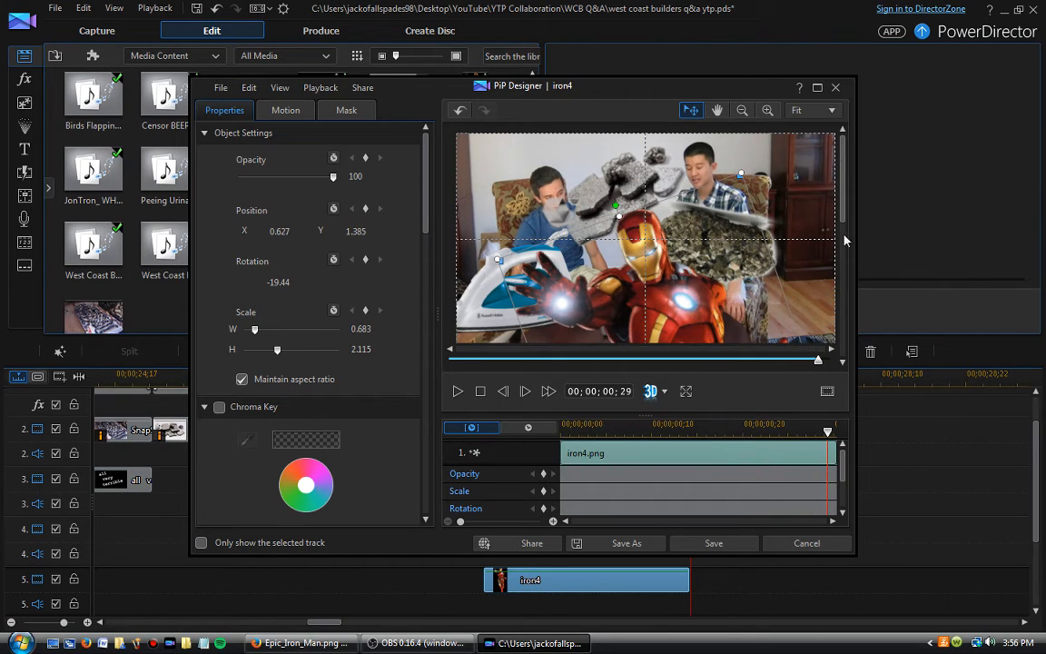
pyautogui.moveTo(843, 212)
pyautogui.mouseDown()
pyautogui.moveTo(840, 304)
pyautogui.moveTo(842, 202)
pyautogui.mouseUp()
pyautogui.click(717, 544)
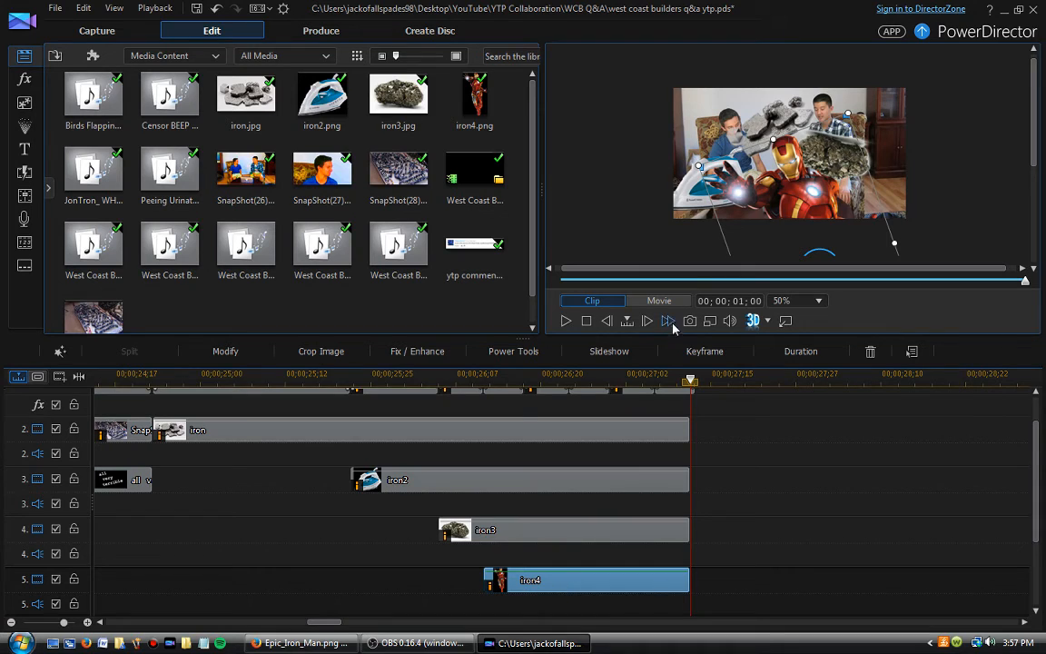
# Open iron4's keyframe settings and add a position keyframe at the clip's start with Iron Man entirely below the video frame
pyautogui.click(695, 355)
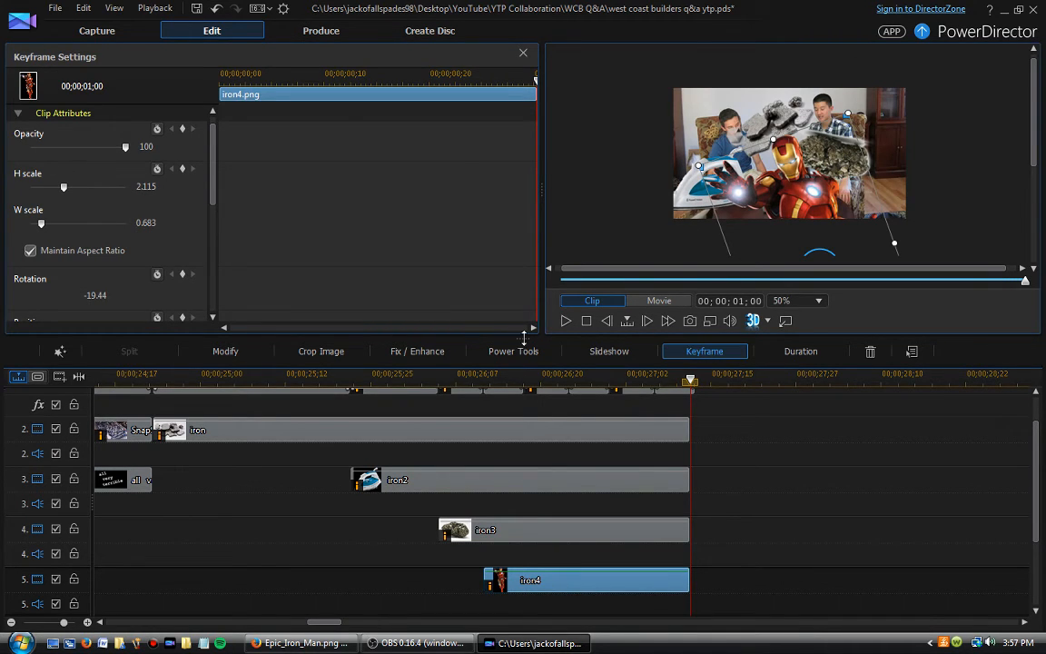
pyautogui.moveTo(524, 338); pyautogui.dragTo(517, 392)
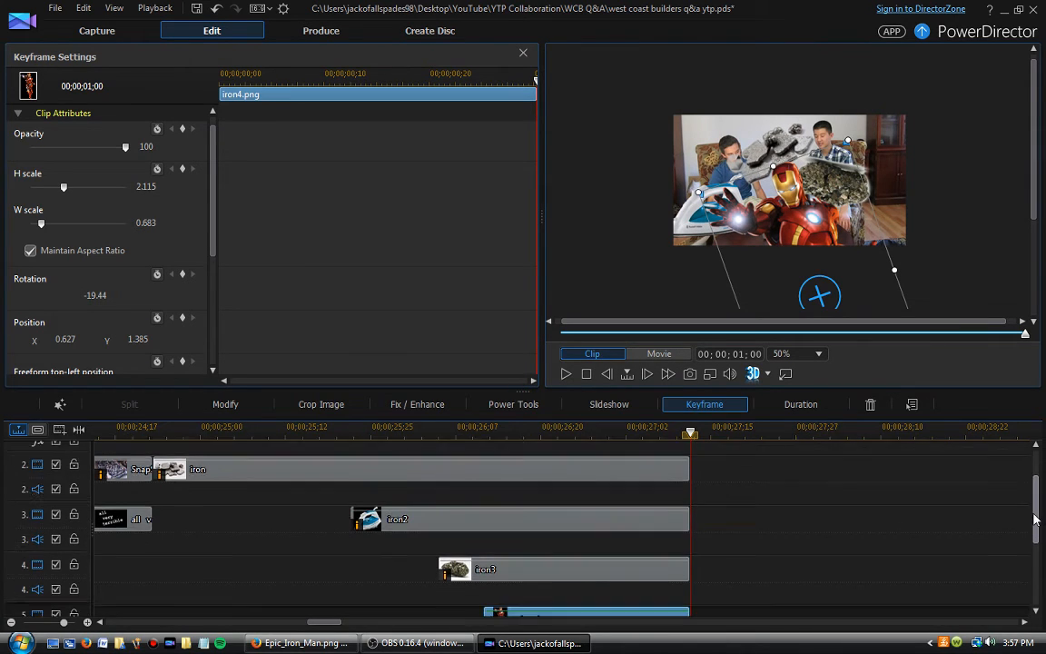
pyautogui.scroll(-2, 932, 472)
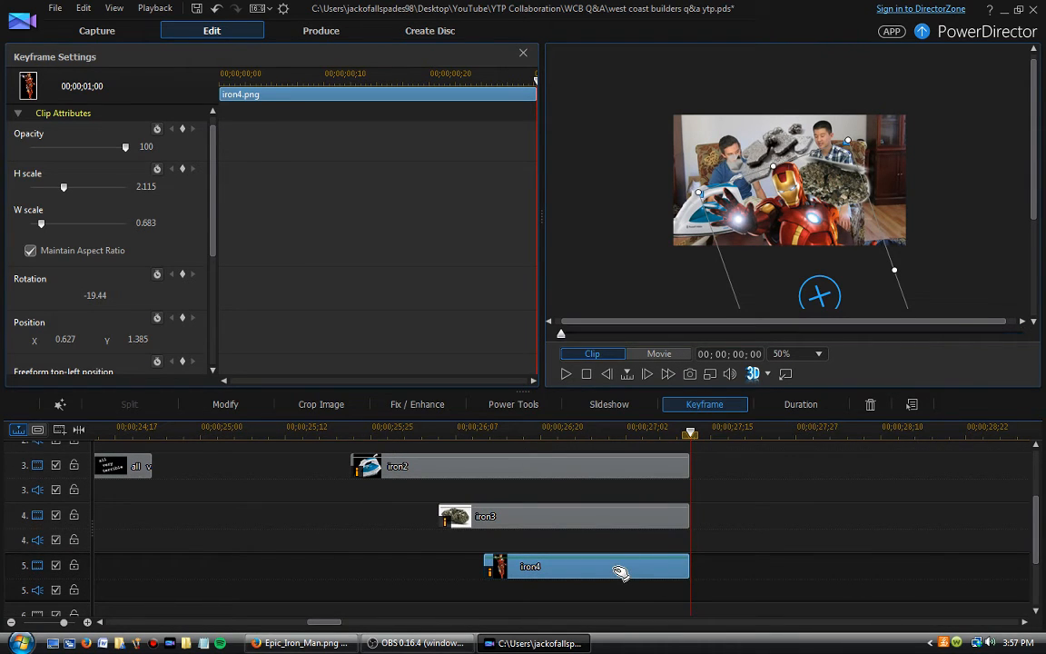
pyautogui.click(480, 571)
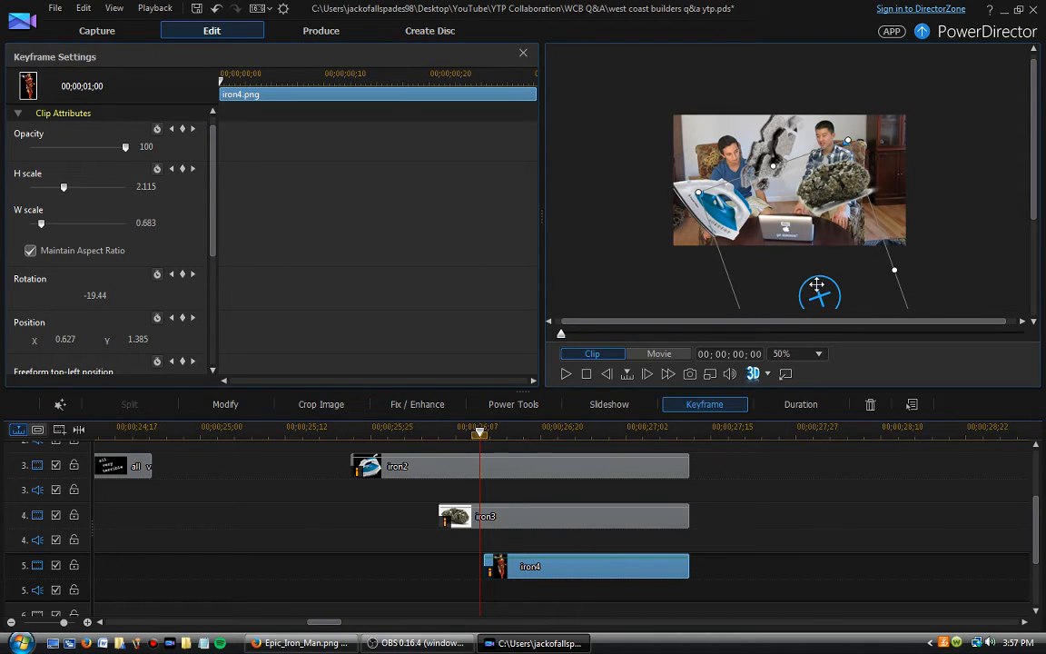
pyautogui.moveTo(817, 284); pyautogui.dragTo(840, 361)
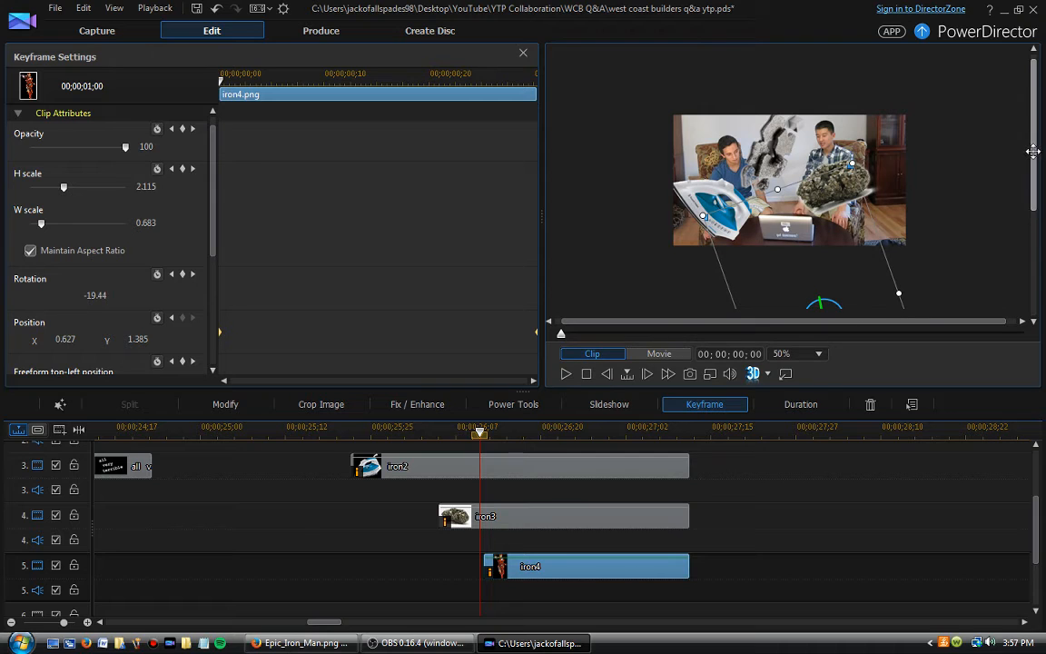
pyautogui.scroll(-3, 1030, 207)
pyautogui.scroll(-1, 1030, 207)
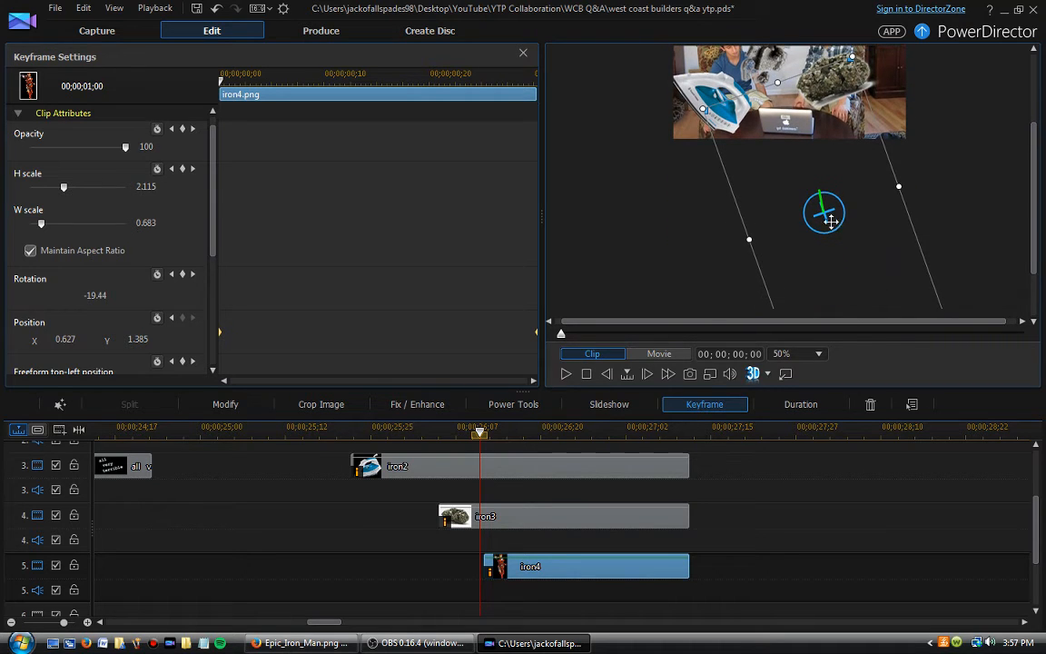
pyautogui.moveTo(817, 209); pyautogui.dragTo(834, 288)
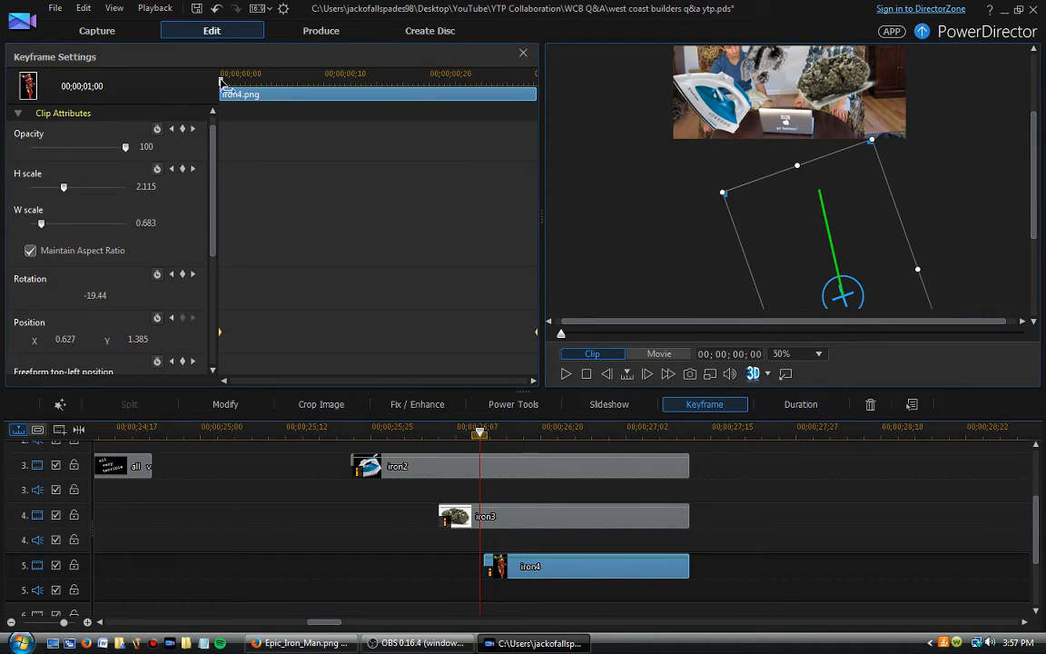
# Add a position keyframe at iron4's end (00;00;01;00) with Iron Man entirely above the video frame, at about X 0.252, Y -1.199
pyautogui.moveTo(221, 82); pyautogui.dragTo(556, 102)
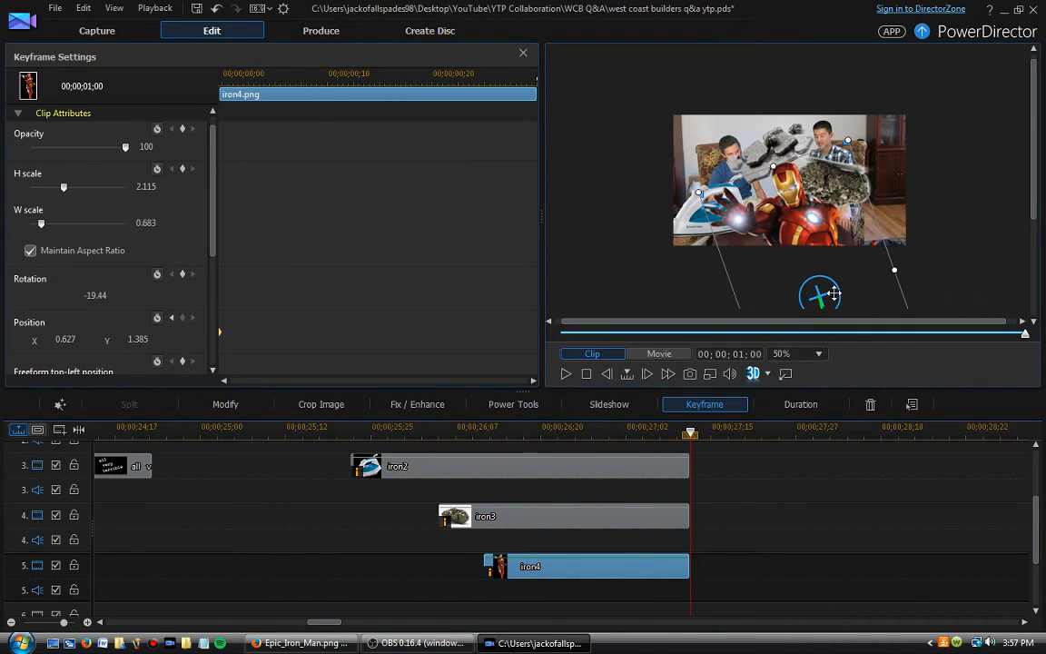
pyautogui.moveTo(822, 295); pyautogui.dragTo(744, 43)
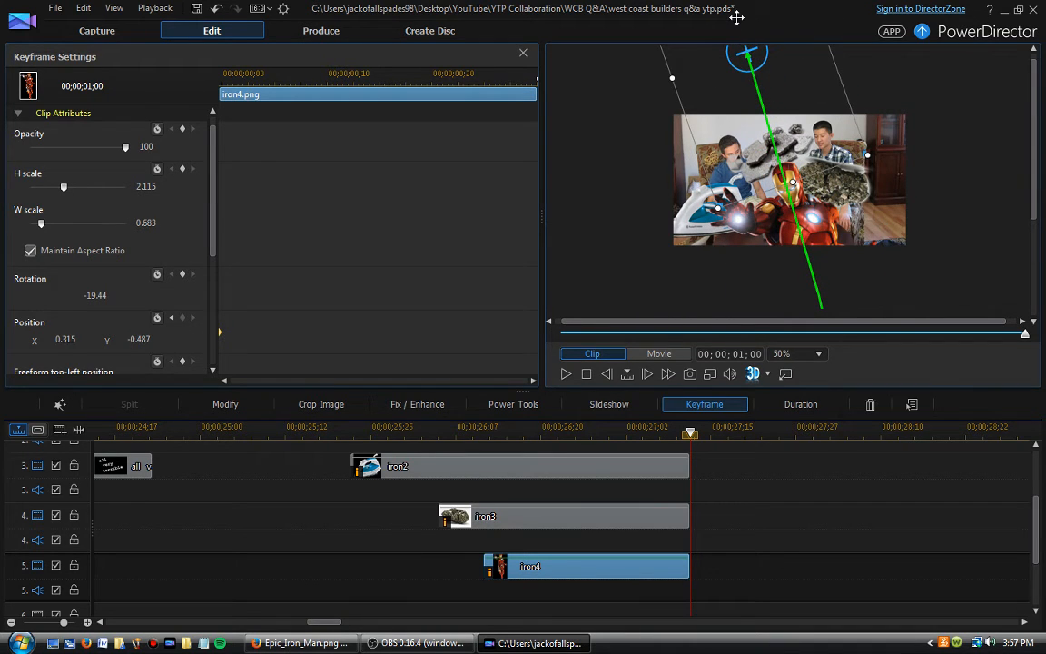
pyautogui.moveTo(1035, 174); pyautogui.dragTo(1033, 148)
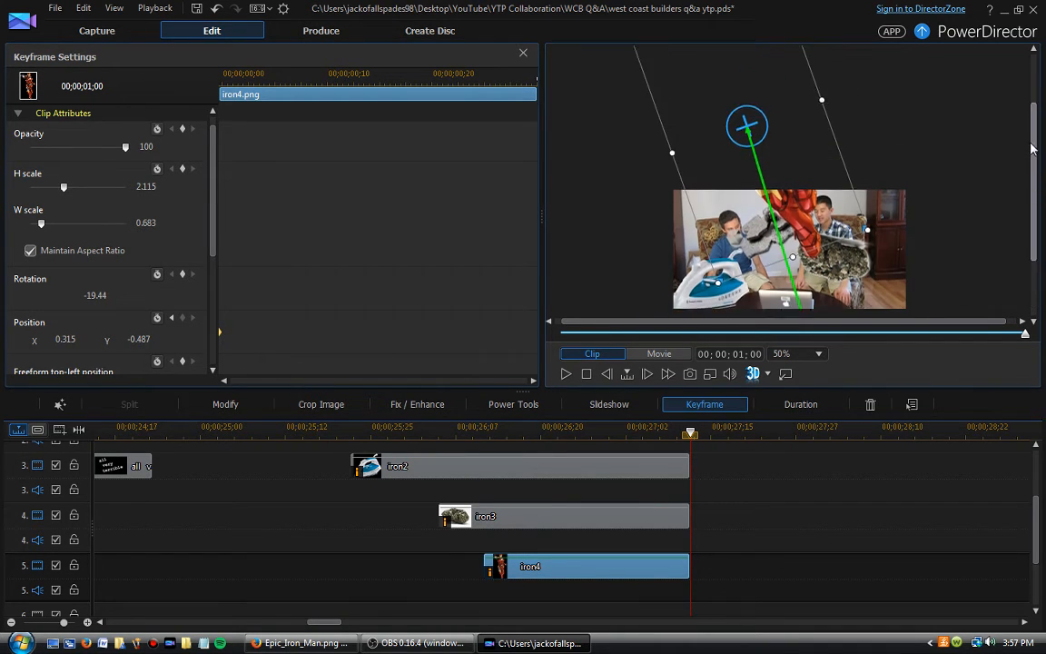
pyautogui.moveTo(746, 126); pyautogui.dragTo(737, 46)
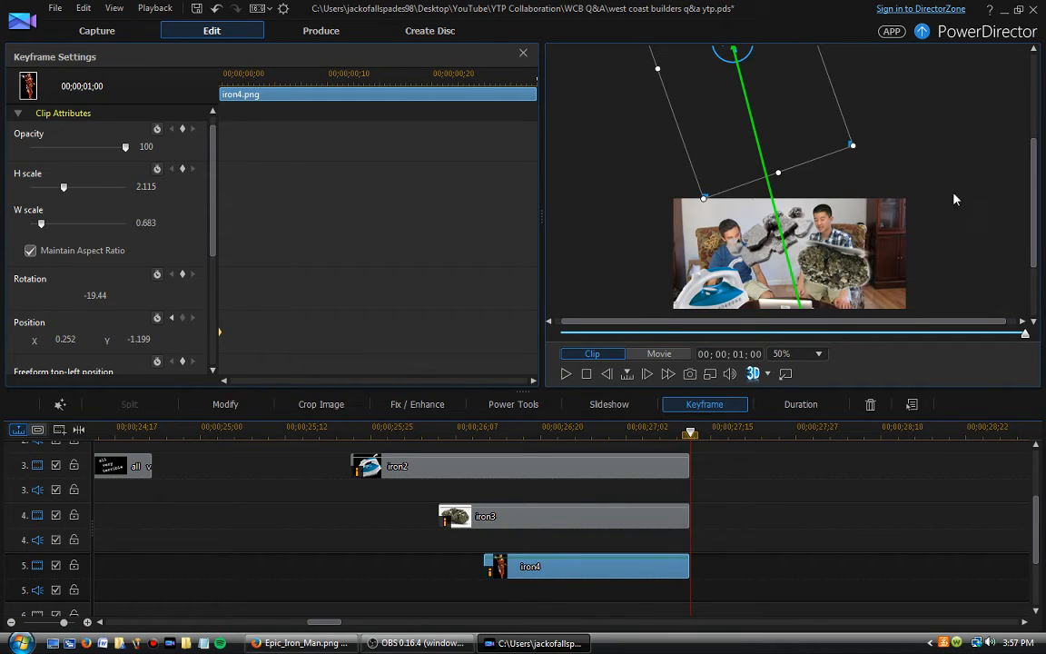
pyautogui.moveTo(1032, 192); pyautogui.dragTo(1030, 224)
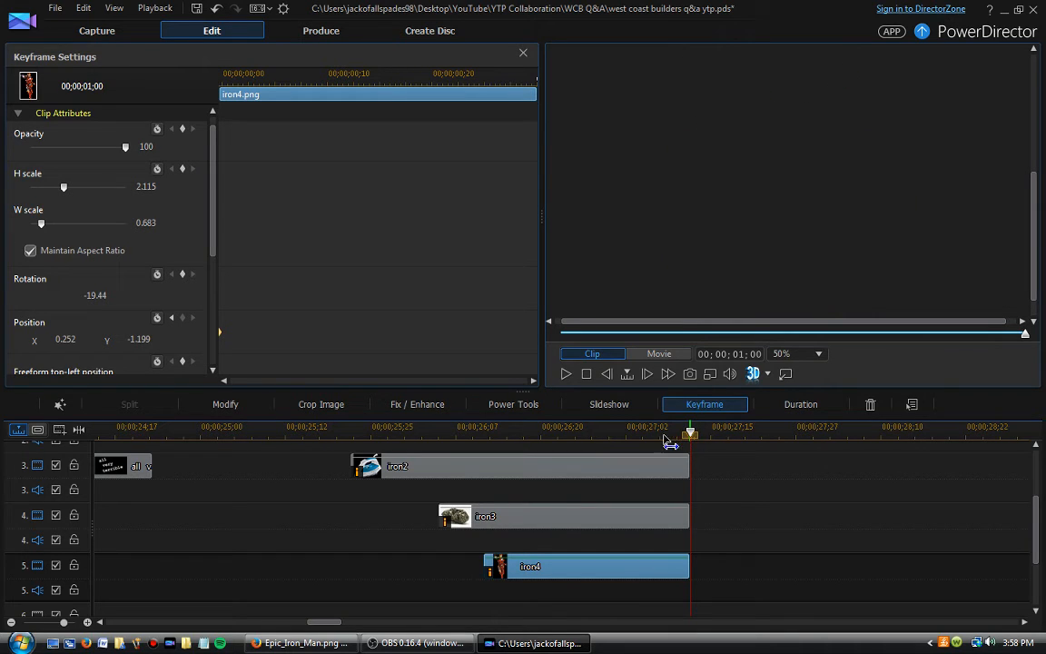
# Play the movie from just before the iron4 clip to check Iron Man's upward flight across the frame
pyautogui.moveTo(669, 442); pyautogui.dragTo(465, 437)
pyautogui.click(621, 354)
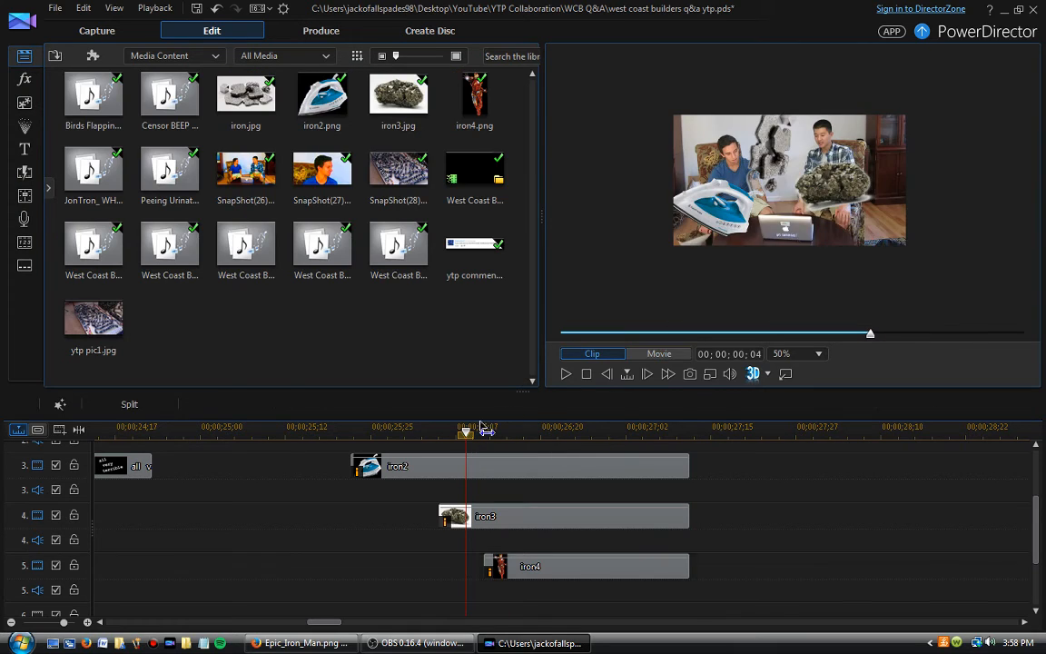
pyautogui.click(633, 355)
pyautogui.click(564, 374)
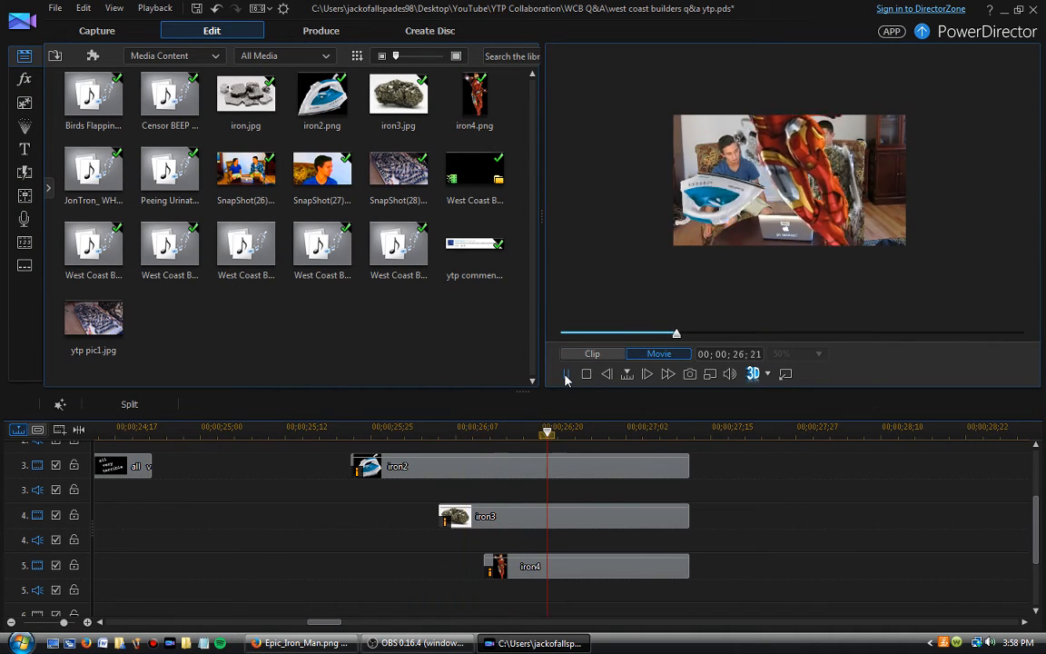
pyautogui.click(565, 374)
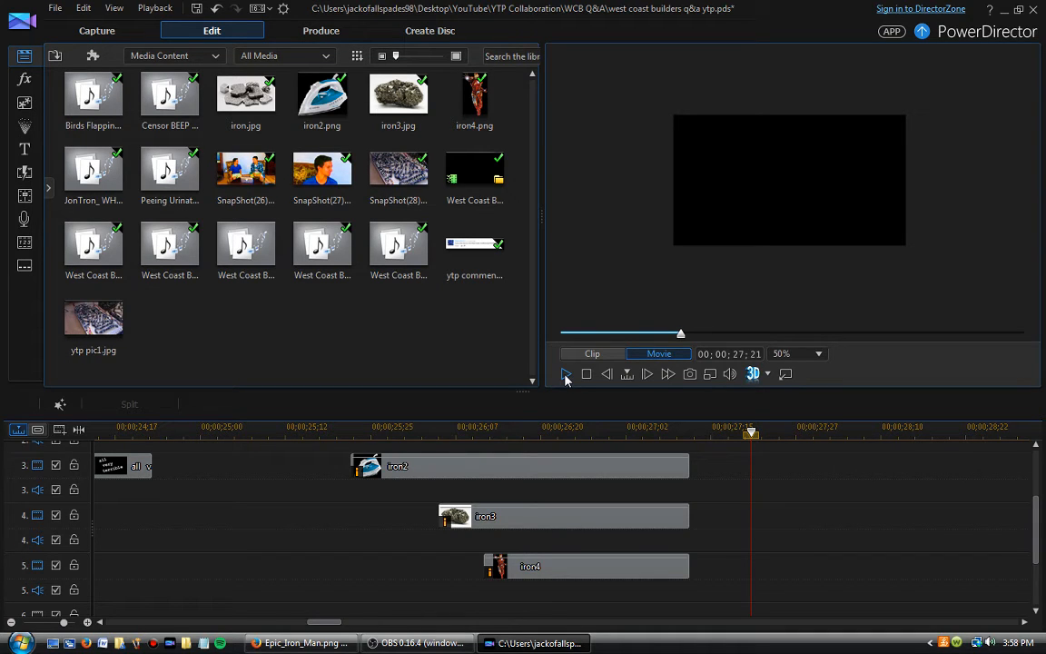
pyautogui.click(300, 643)
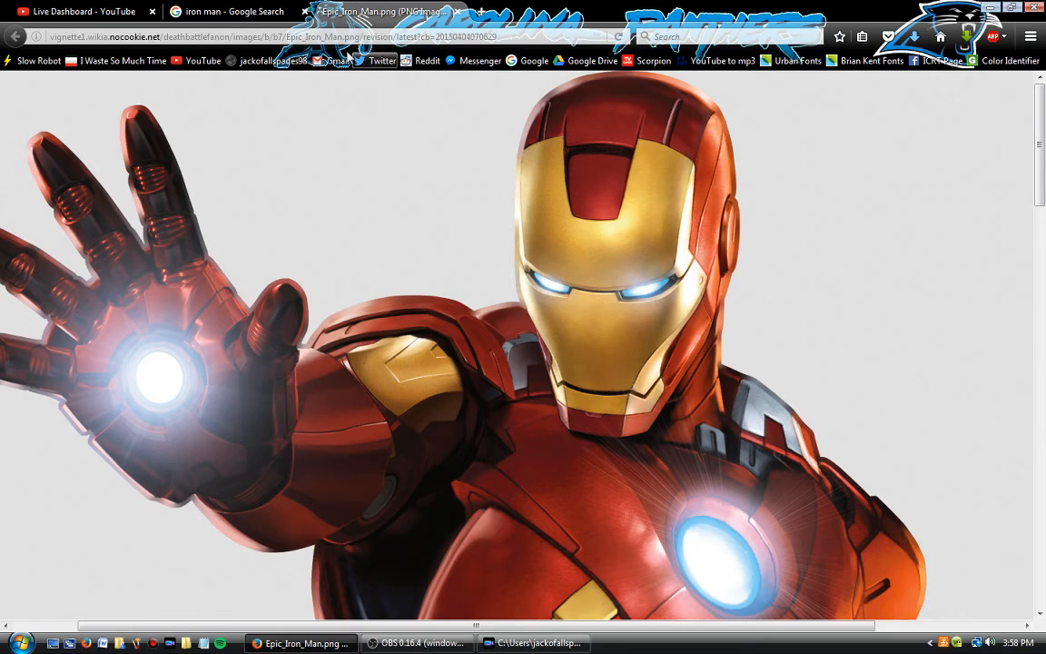
pyautogui.click(234, 12)
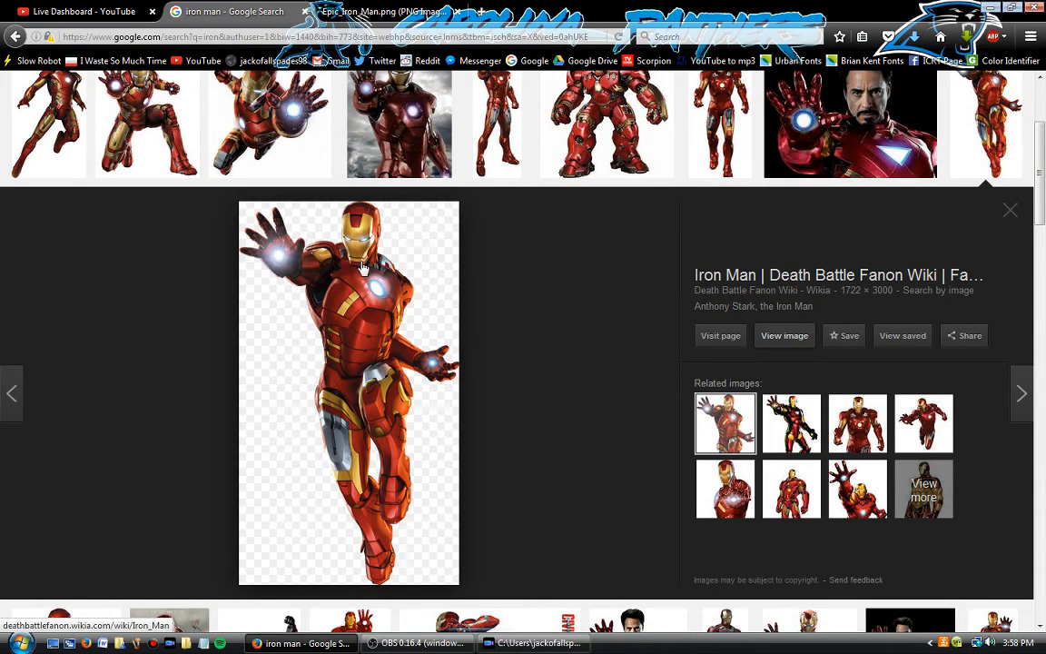
pyautogui.hotkey('ctrl', 'Tab')
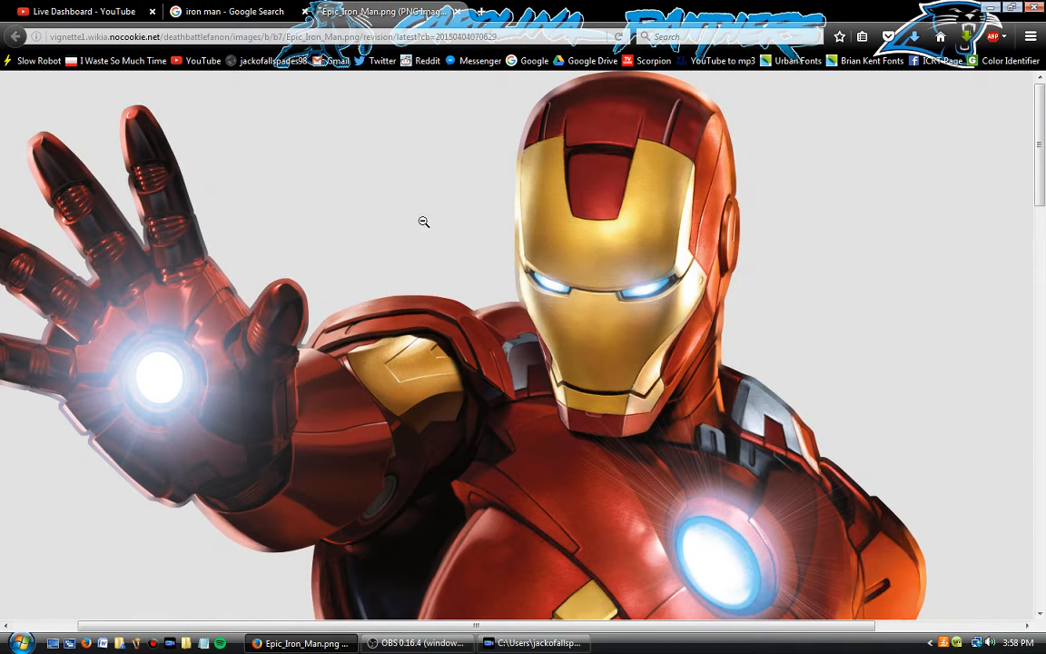
pyautogui.click(498, 642)
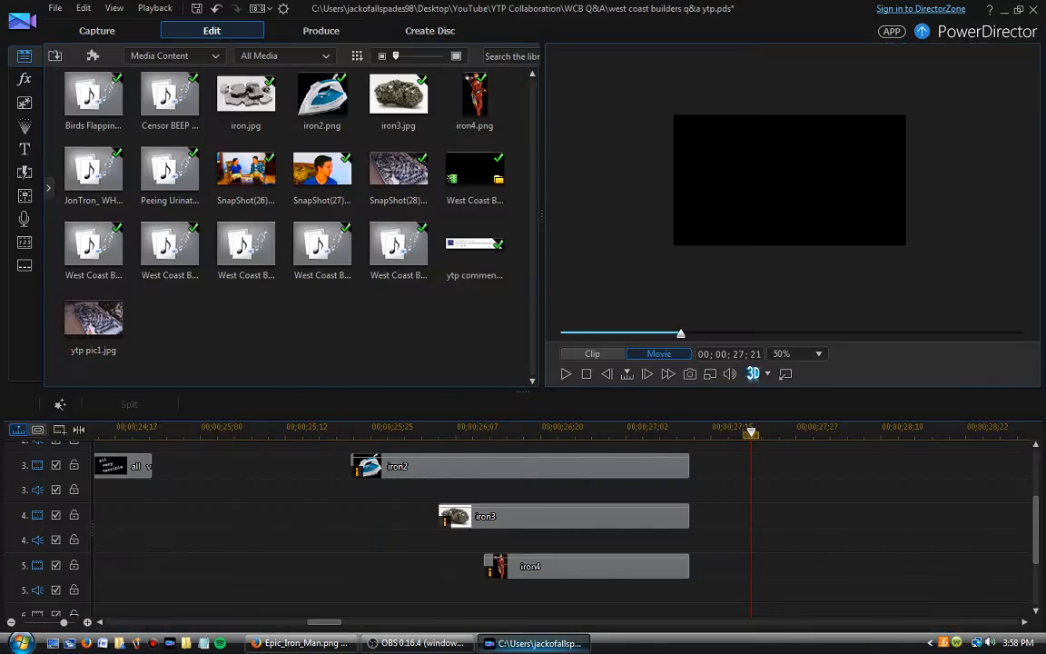
pyautogui.click(516, 569)
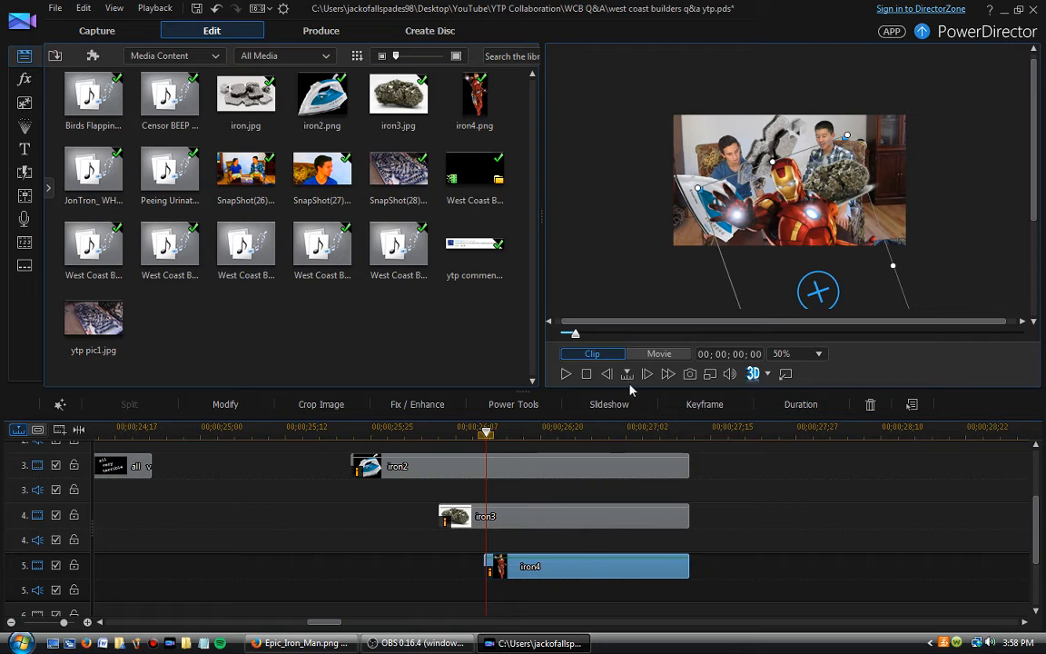
pyautogui.click(704, 404)
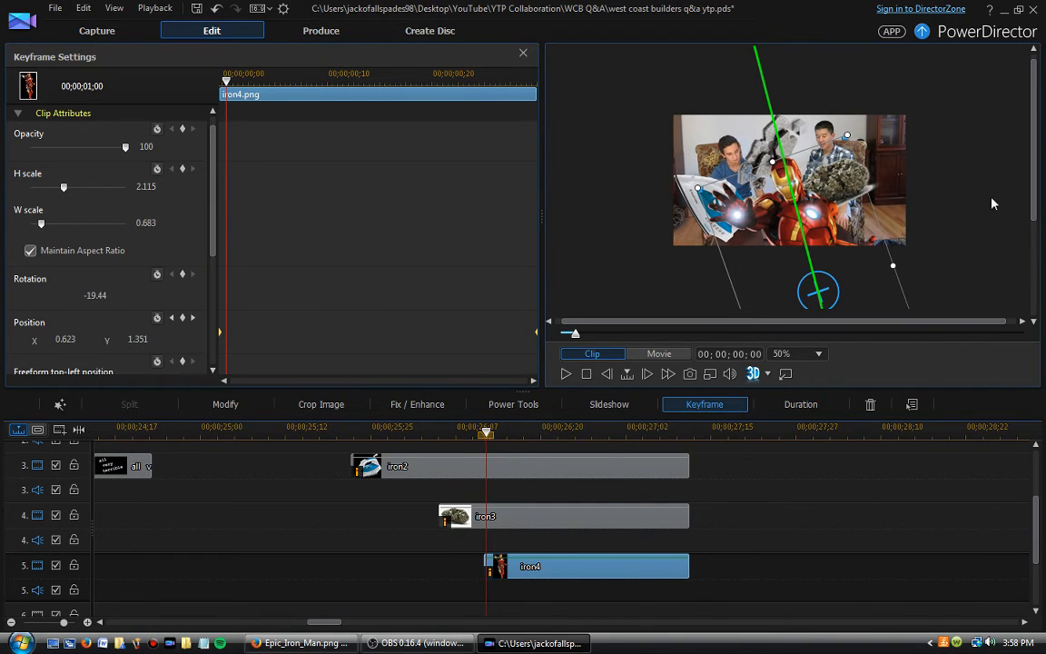
pyautogui.moveTo(1033, 143); pyautogui.dragTo(1030, 211)
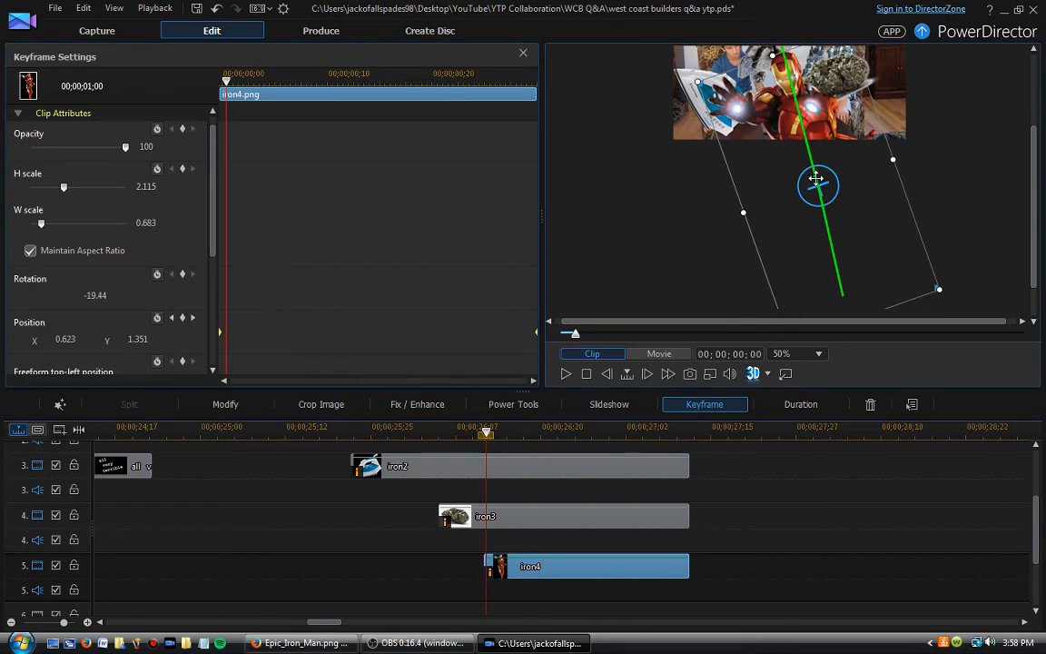
pyautogui.moveTo(818, 186); pyautogui.dragTo(861, 291)
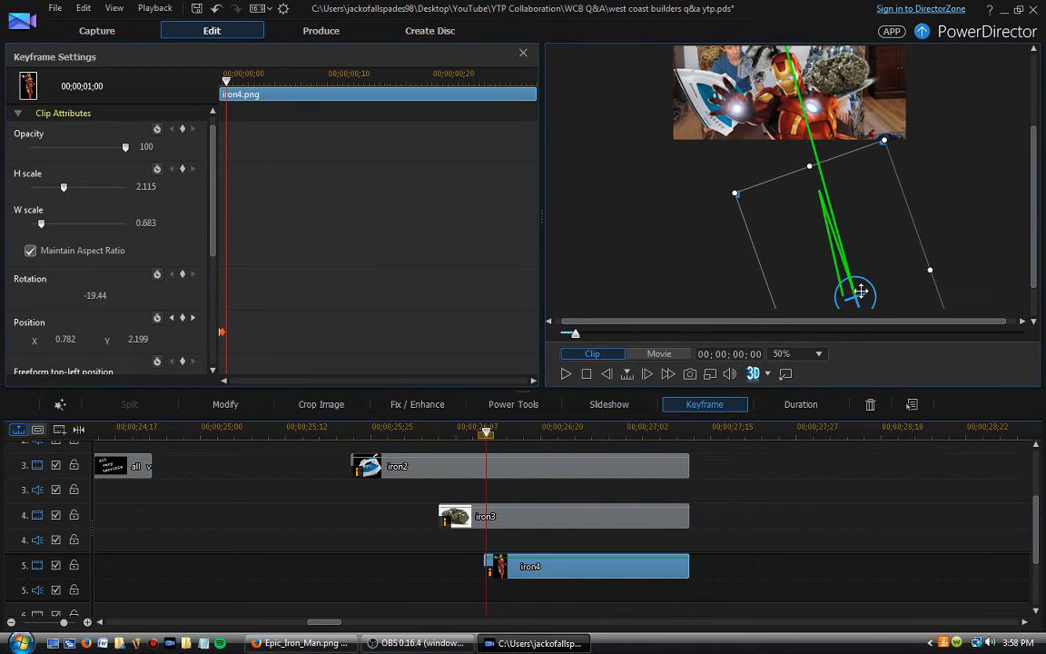
pyautogui.hotkey('ctrl', 'z')
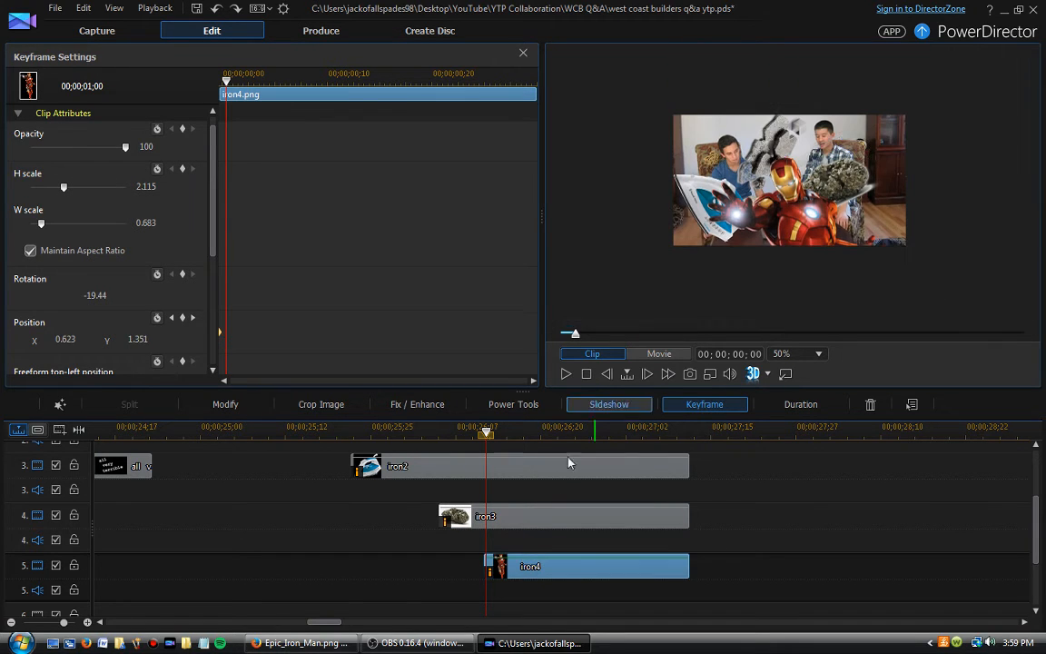
pyautogui.hotkey('ctrl', 'y')
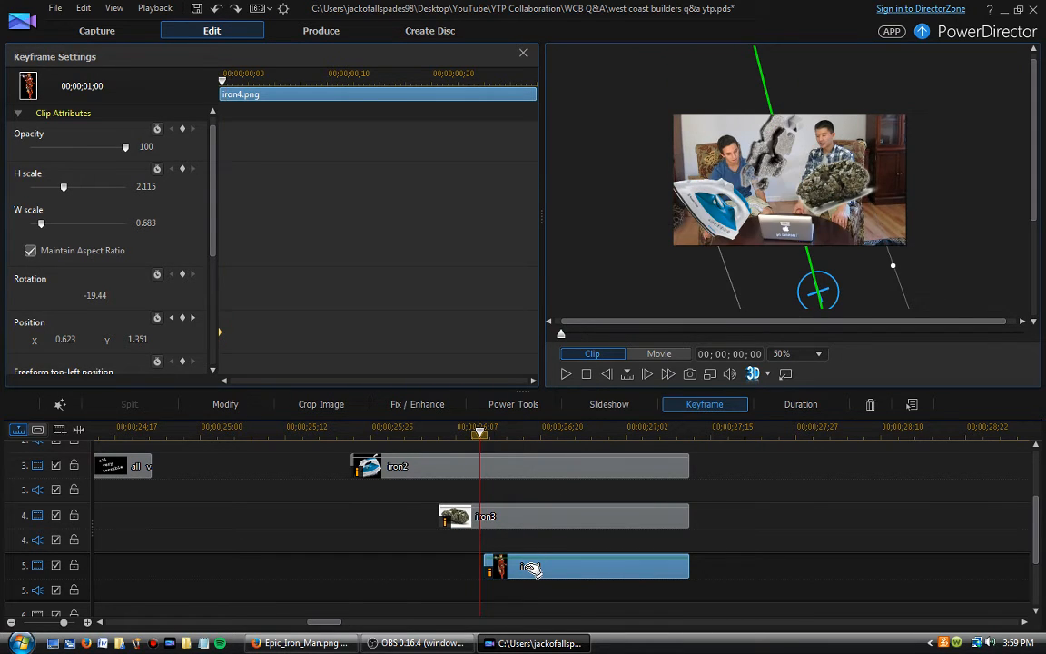
# Preview the iron4 clip's animation, and play the movie from 00;00;25;10 past the end of the iron overlays
pyautogui.click(566, 373)
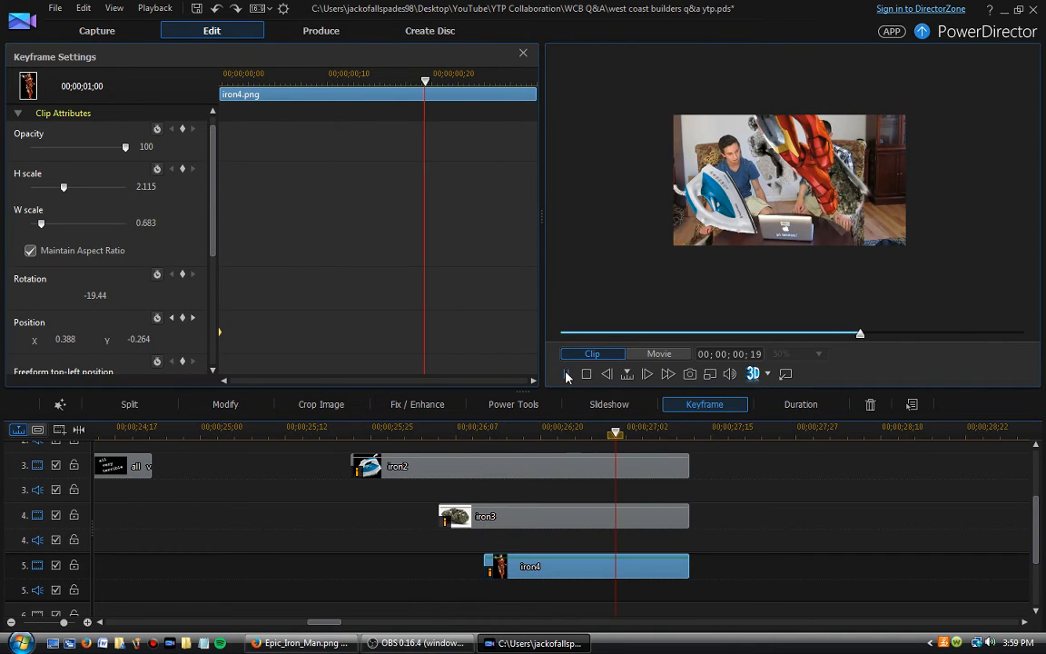
pyautogui.click(565, 373)
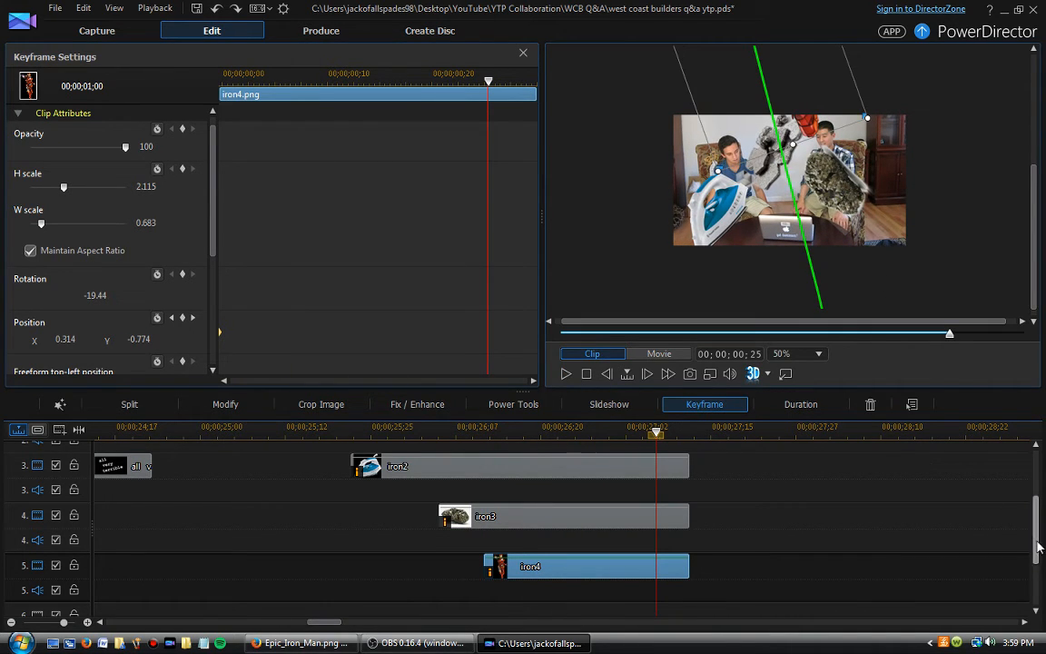
pyautogui.moveTo(1040, 544); pyautogui.dragTo(1035, 478)
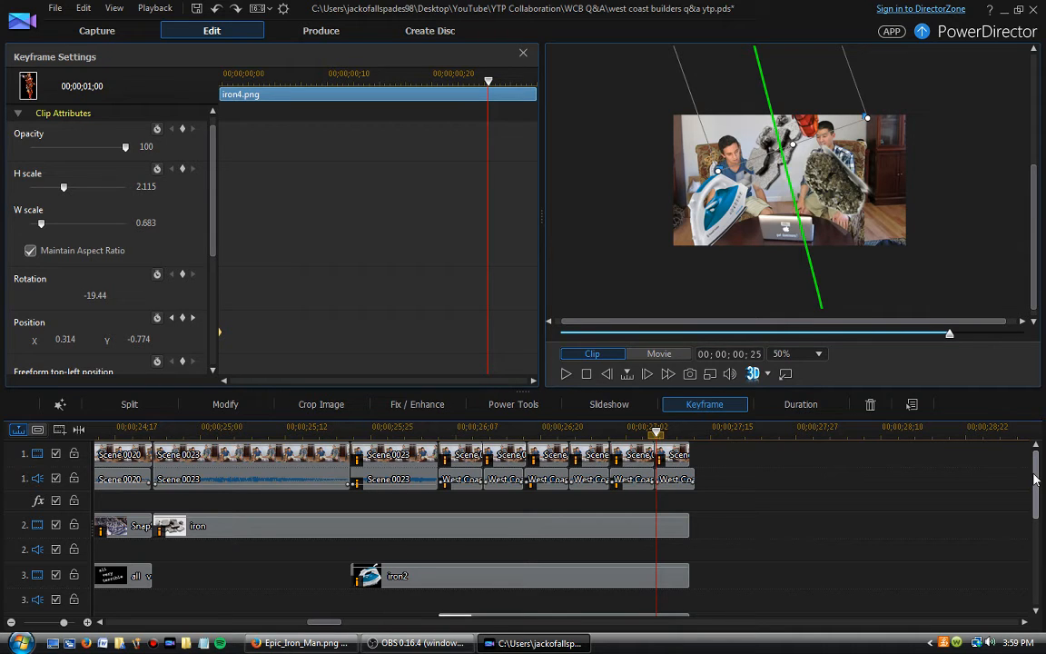
pyautogui.moveTo(1037, 488)
pyautogui.mouseDown()
pyautogui.moveTo(1040, 510)
pyautogui.moveTo(1038, 494)
pyautogui.mouseUp()
pyautogui.click(268, 434)
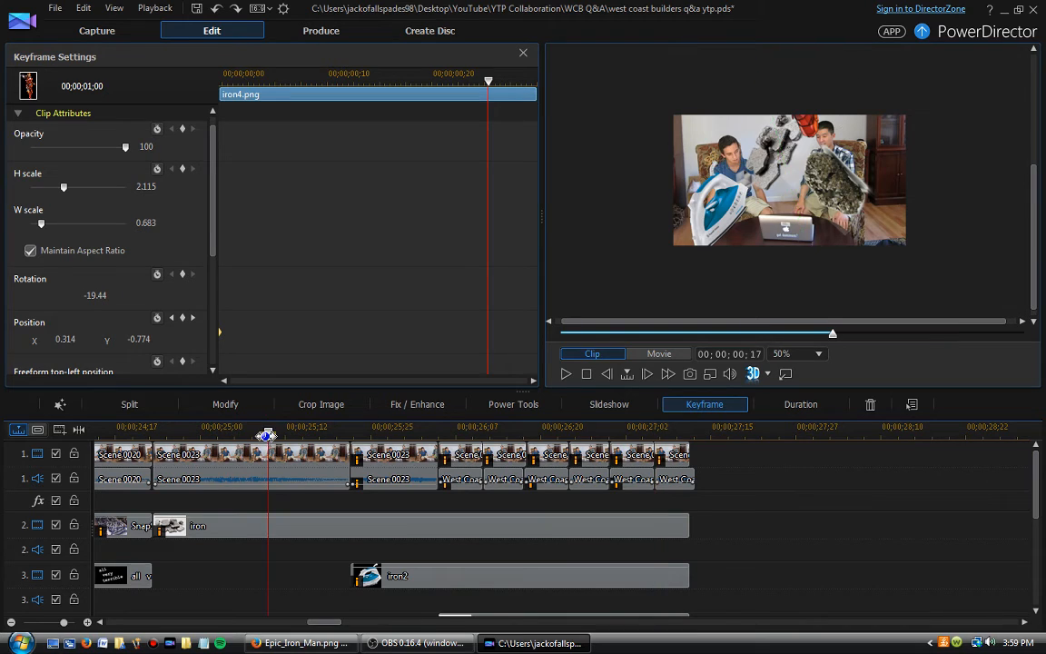
pyautogui.click(660, 354)
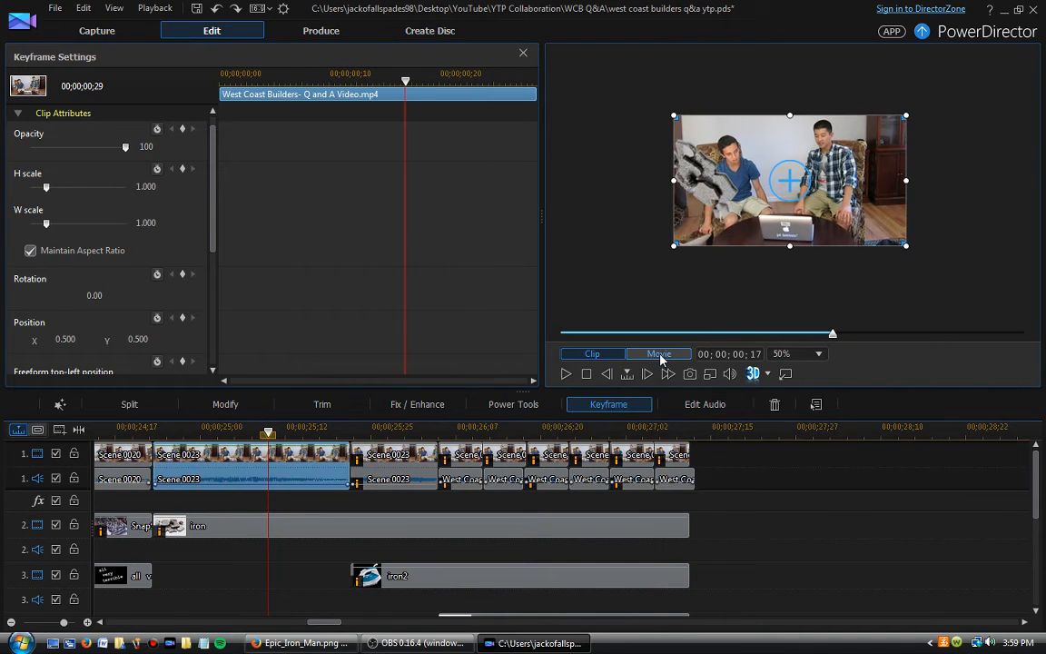
pyautogui.click(660, 355)
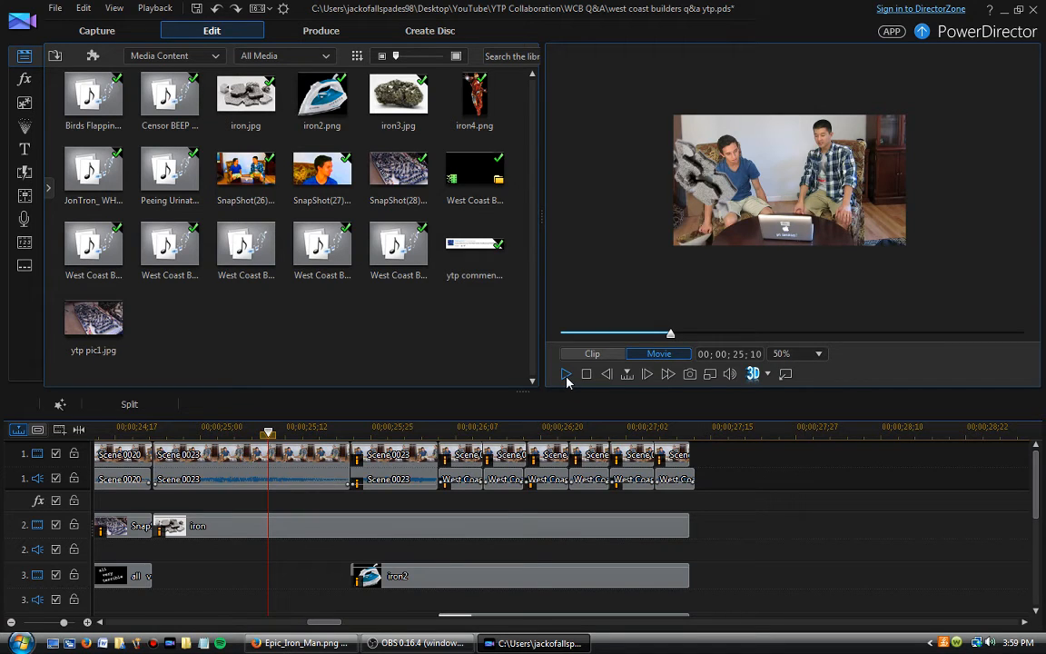
pyautogui.click(566, 375)
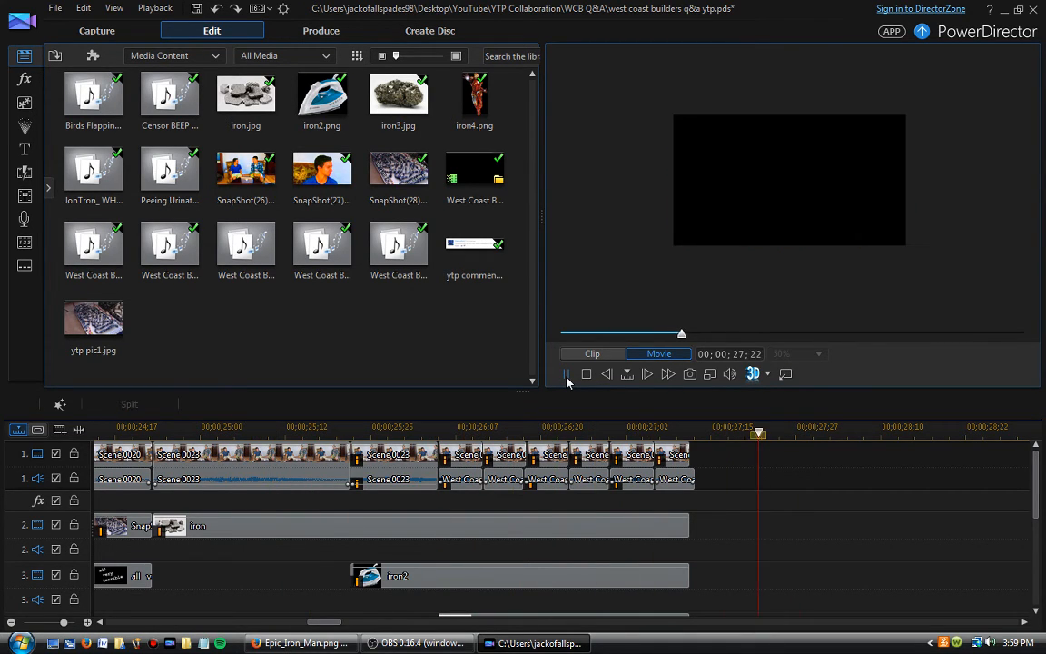
pyautogui.click(565, 375)
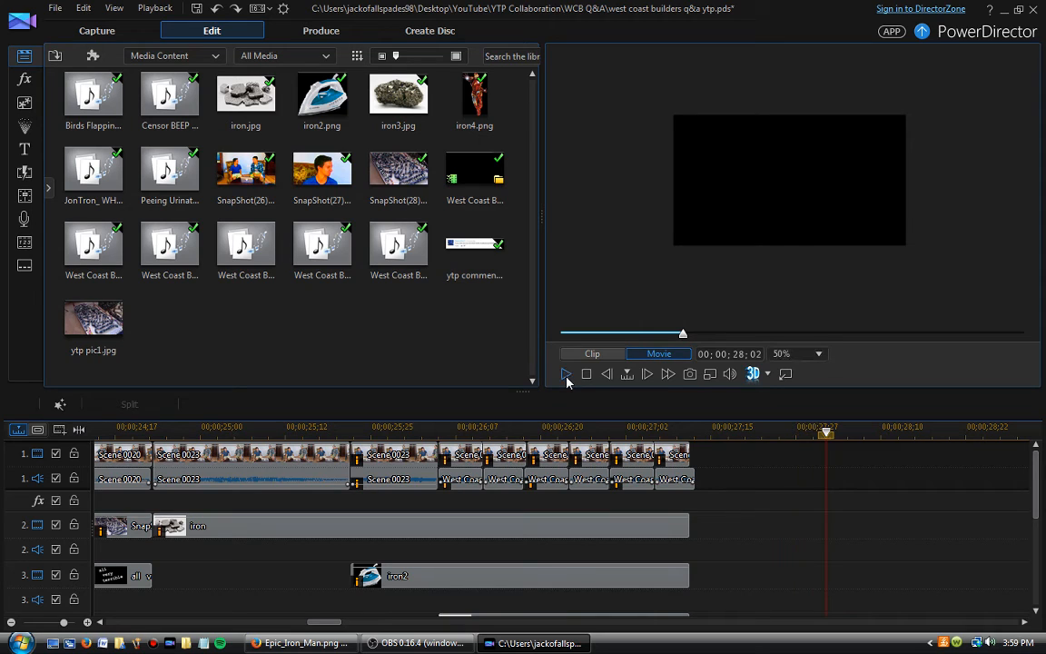
# Switch to Firefox, close the Iron Man picture, and search Google Images for "iron element"
pyautogui.click(311, 643)
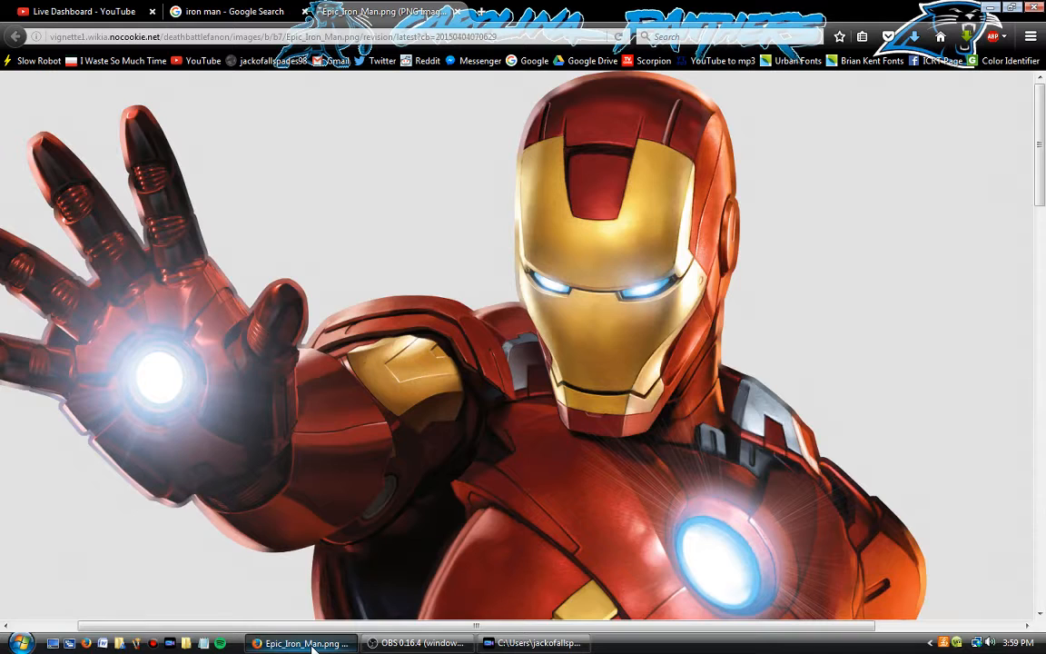
pyautogui.click(416, 231)
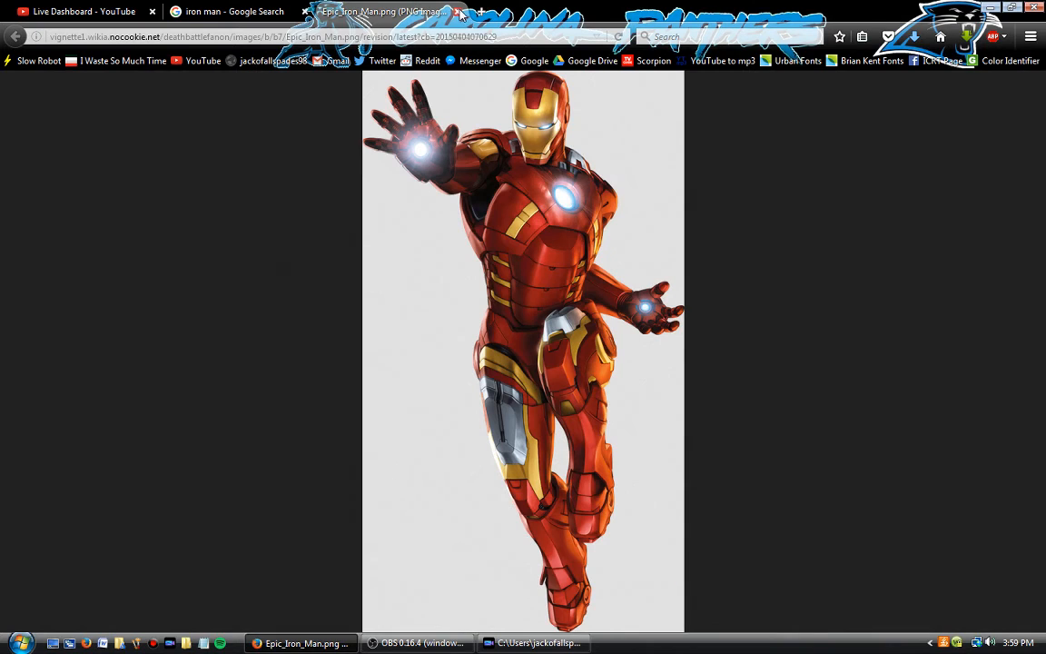
pyautogui.middleClick(410, 9)
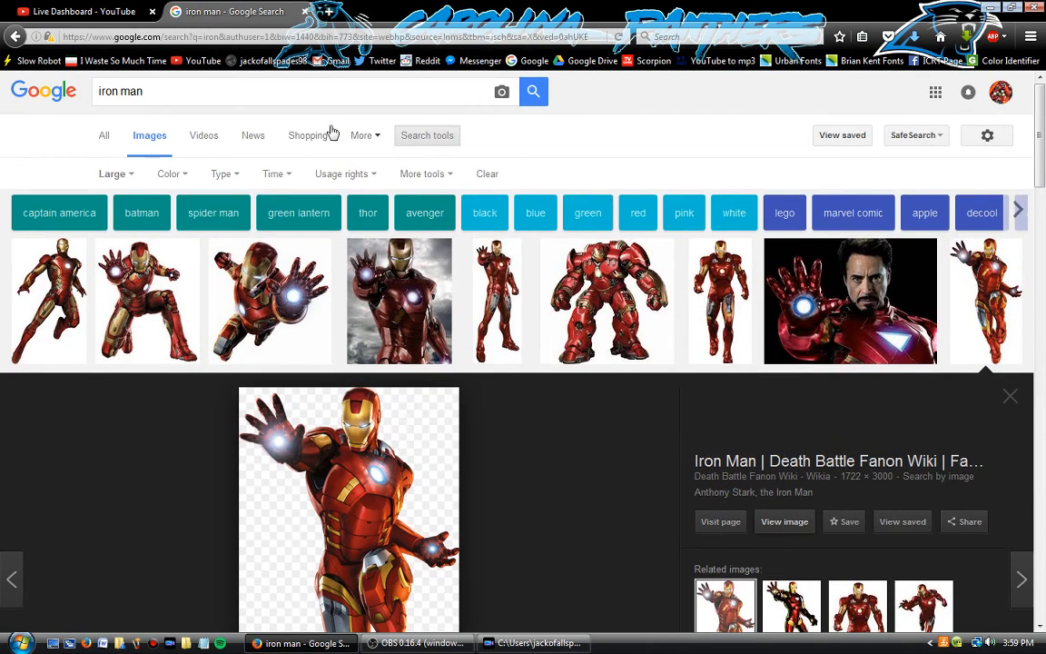
pyautogui.click(143, 91)
pyautogui.moveTo(143, 91); pyautogui.dragTo(118, 99)
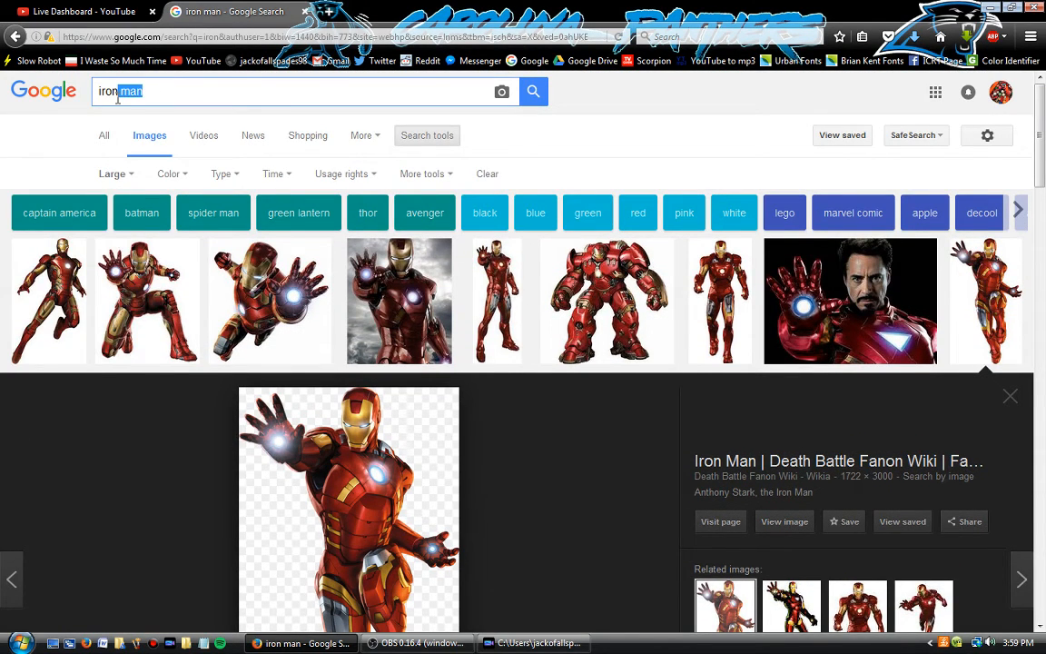
pyautogui.press('BackSpace')
pyautogui.write('element')
pyautogui.press('Return')
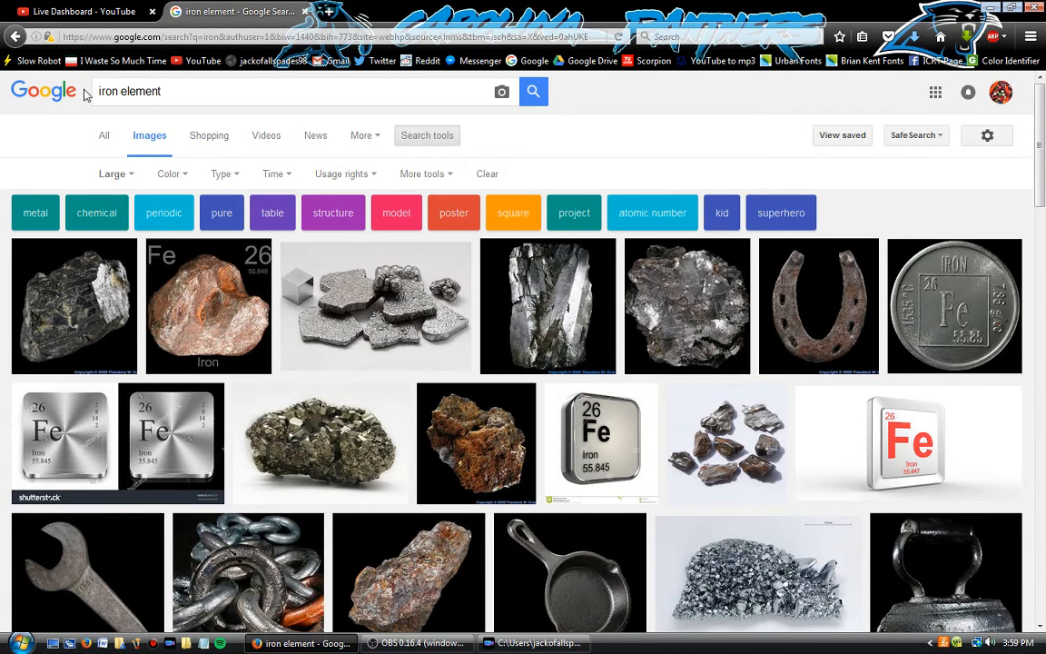
# Find the gold Fe element tile with 26 and 55.887 in the image results and open it at full size
pyautogui.scroll(-4, 281, 338)
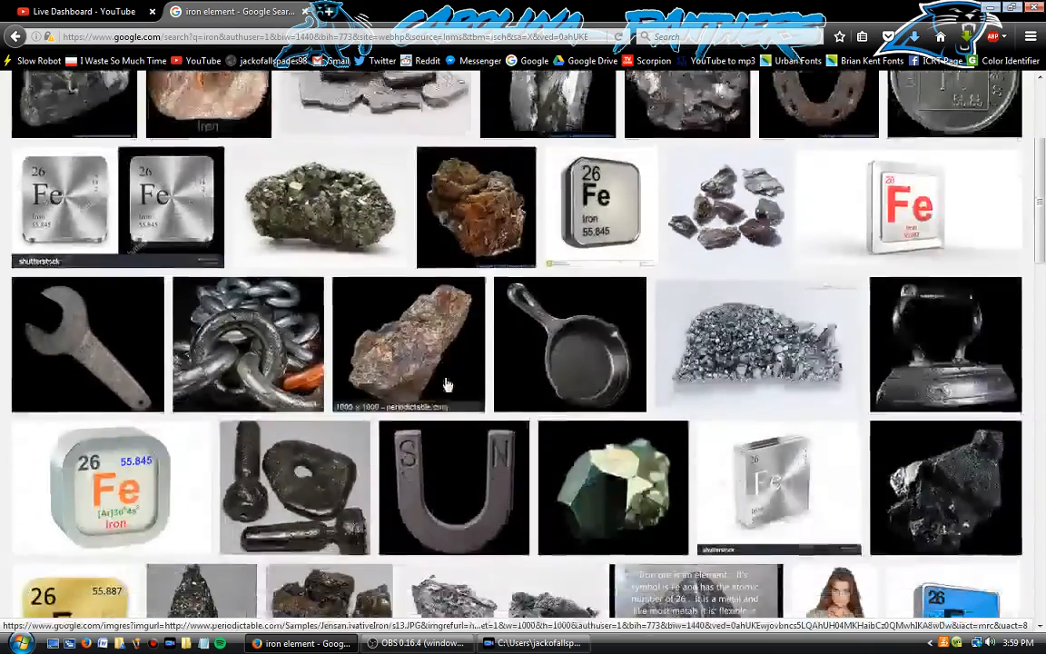
pyautogui.scroll(-2, 277, 336)
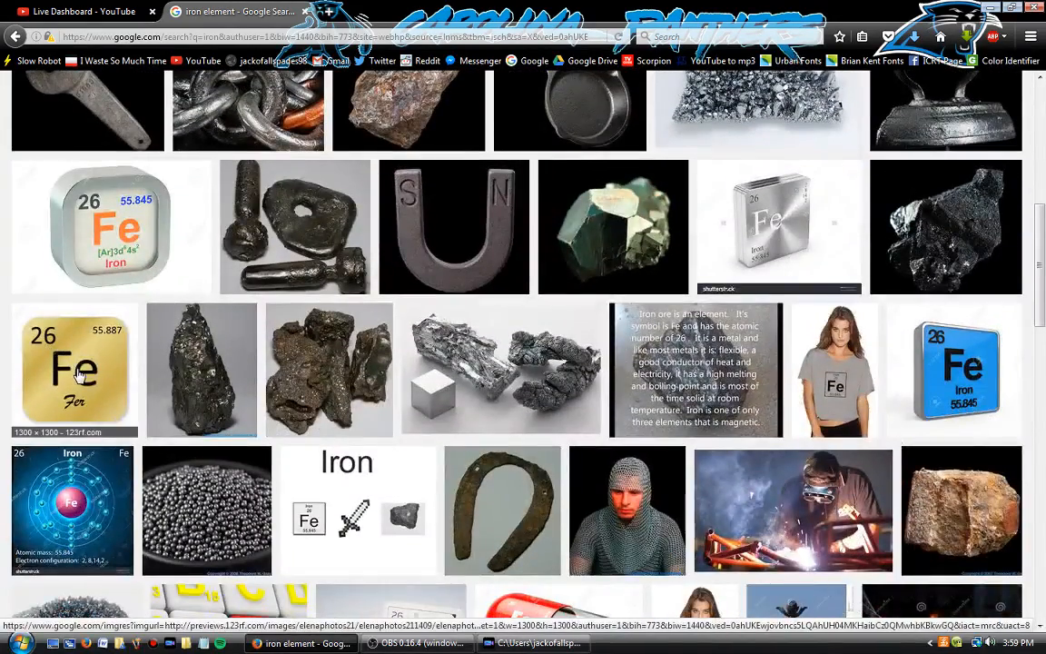
pyautogui.click(71, 340)
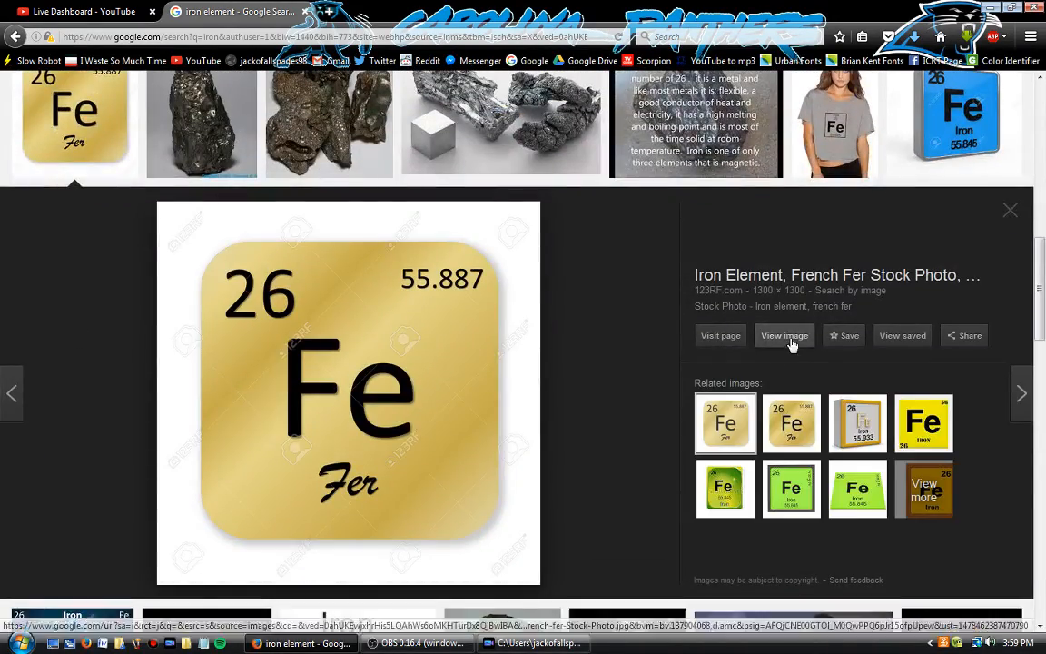
pyautogui.click(792, 343)
pyautogui.click(462, 309)
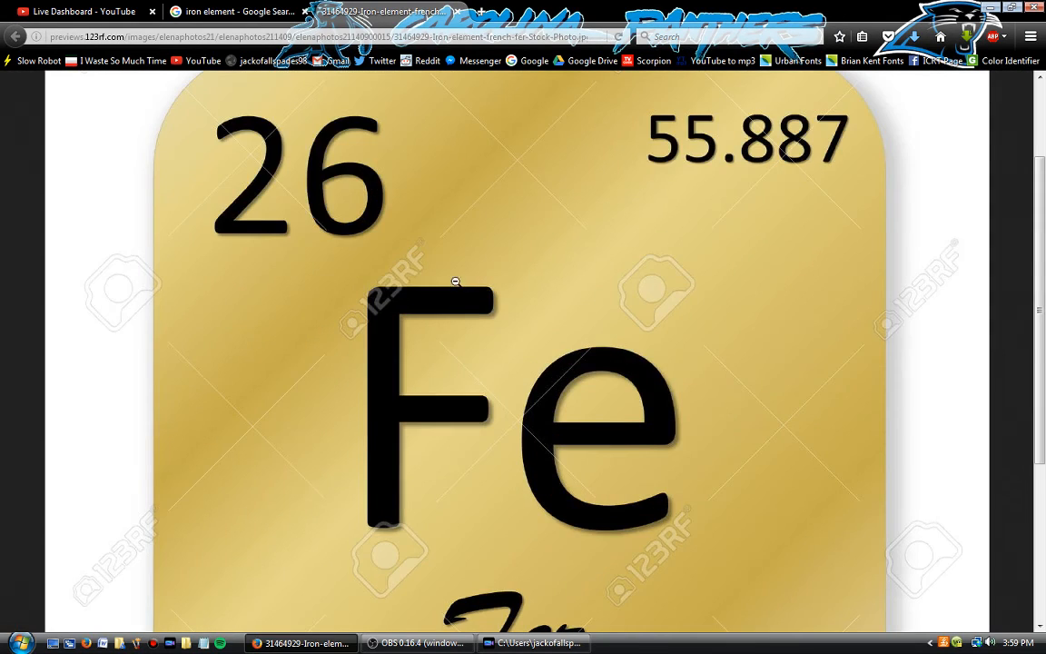
# Close the gold Fe picture and open the green Fe element tile with 55.845 from the related images at full size
pyautogui.scroll(-3, 455, 277)
pyautogui.scroll(5, 454, 277)
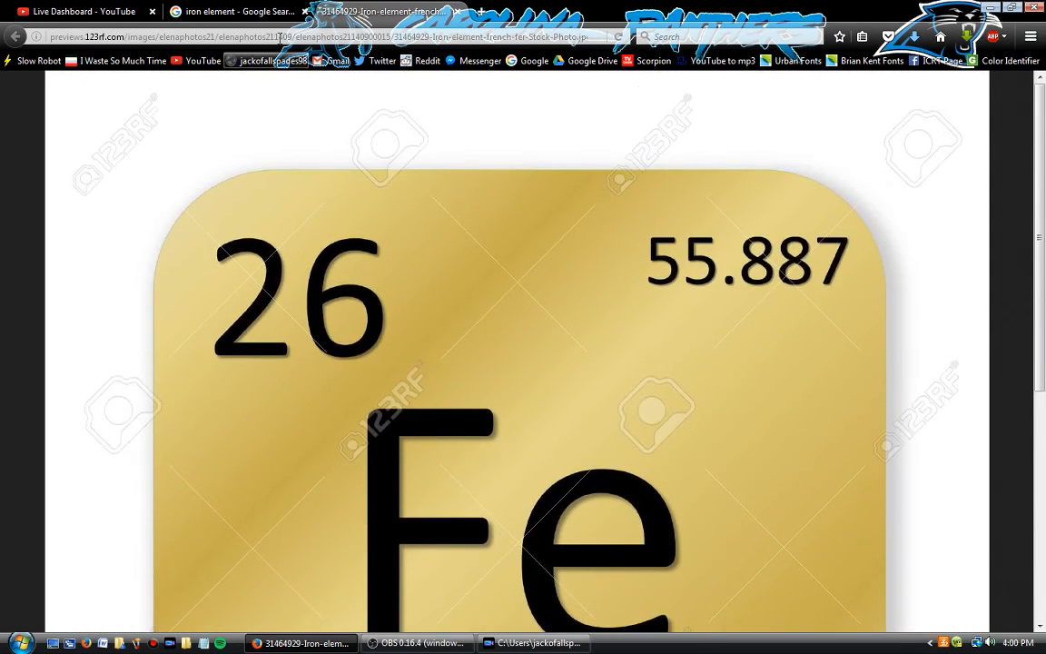
pyautogui.click(457, 12)
pyautogui.click(773, 495)
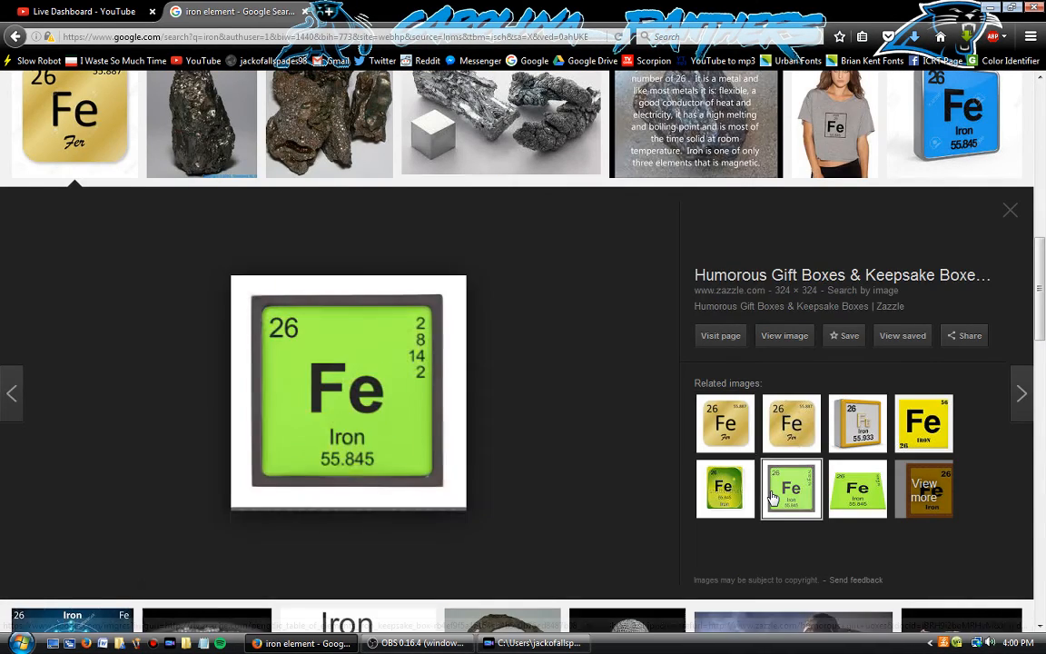
pyautogui.click(784, 335)
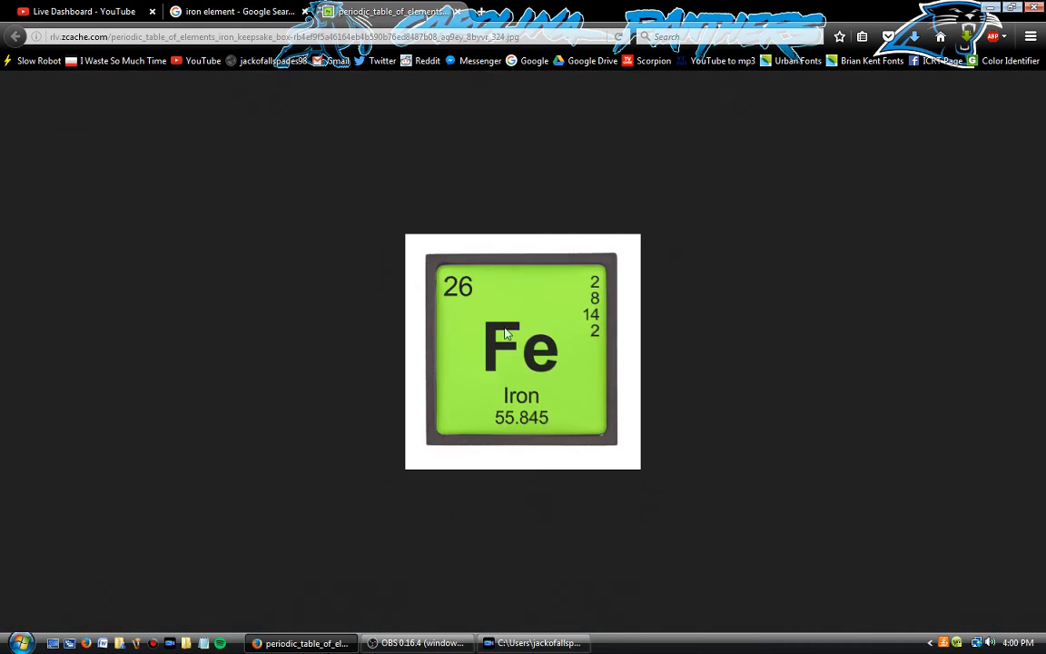
# Save the green Fe element picture to the Pictures folder as iron5
pyautogui.rightClick(488, 301)
pyautogui.click(545, 347)
pyautogui.write('iron')
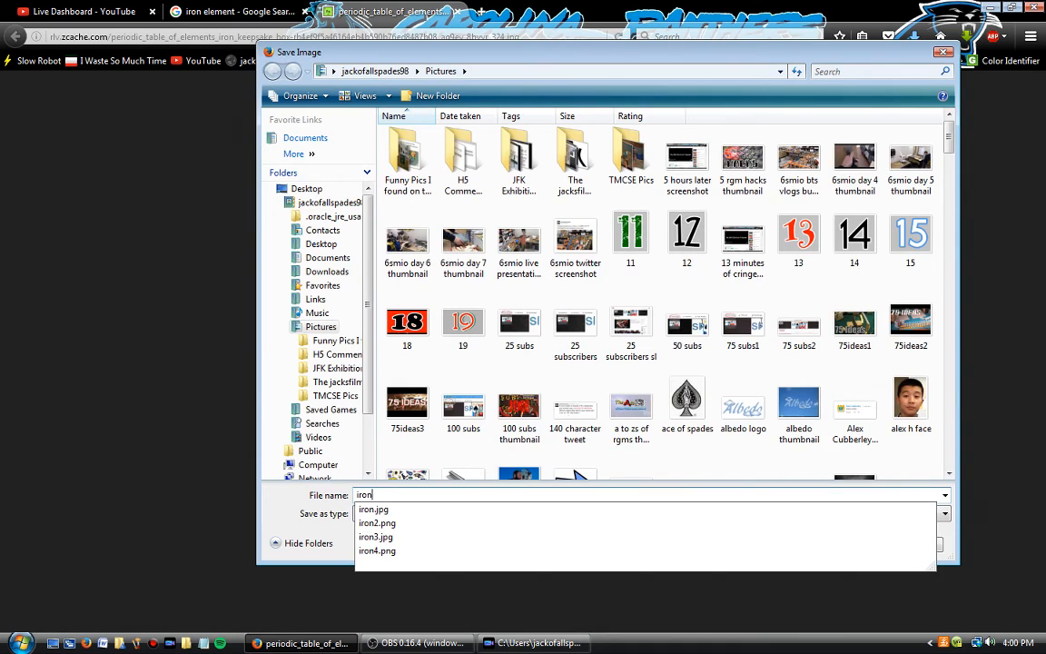
pyautogui.write('5')
pyautogui.click(849, 545)
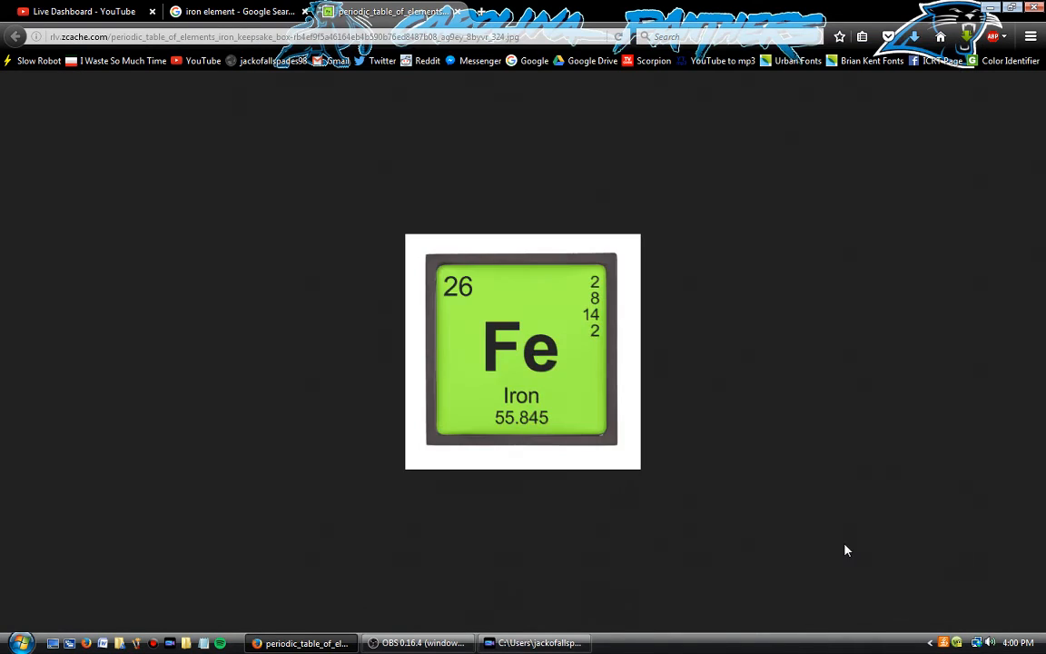
# Switch to PowerDirector, import iron5.jpg, and place it on video track 6, trimmed to end with the iron4 clip
pyautogui.click(537, 642)
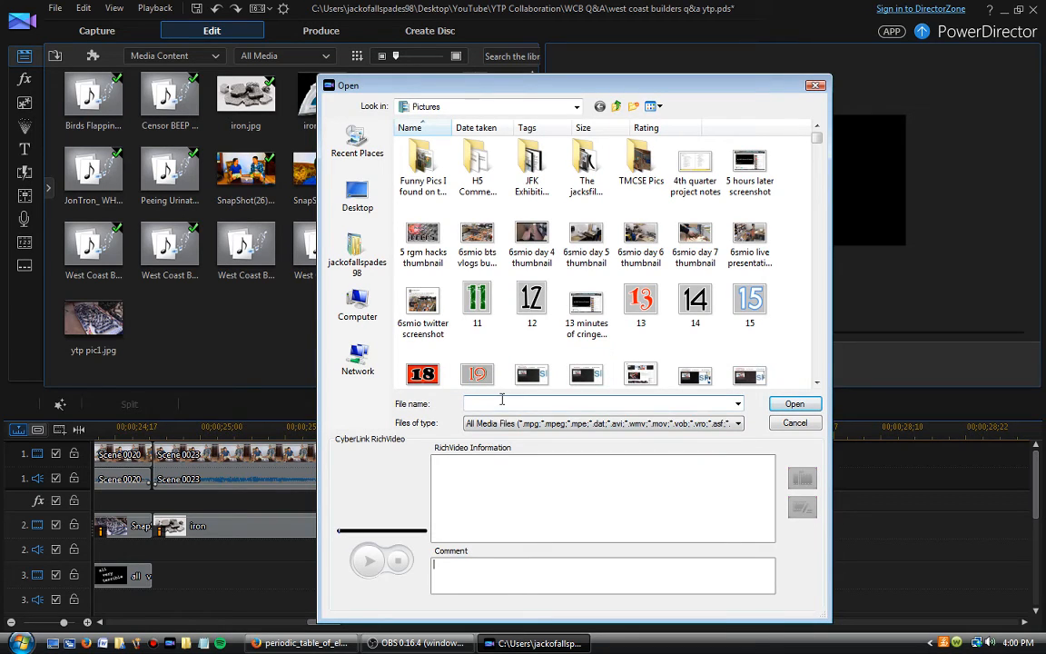
pyautogui.write('iron')
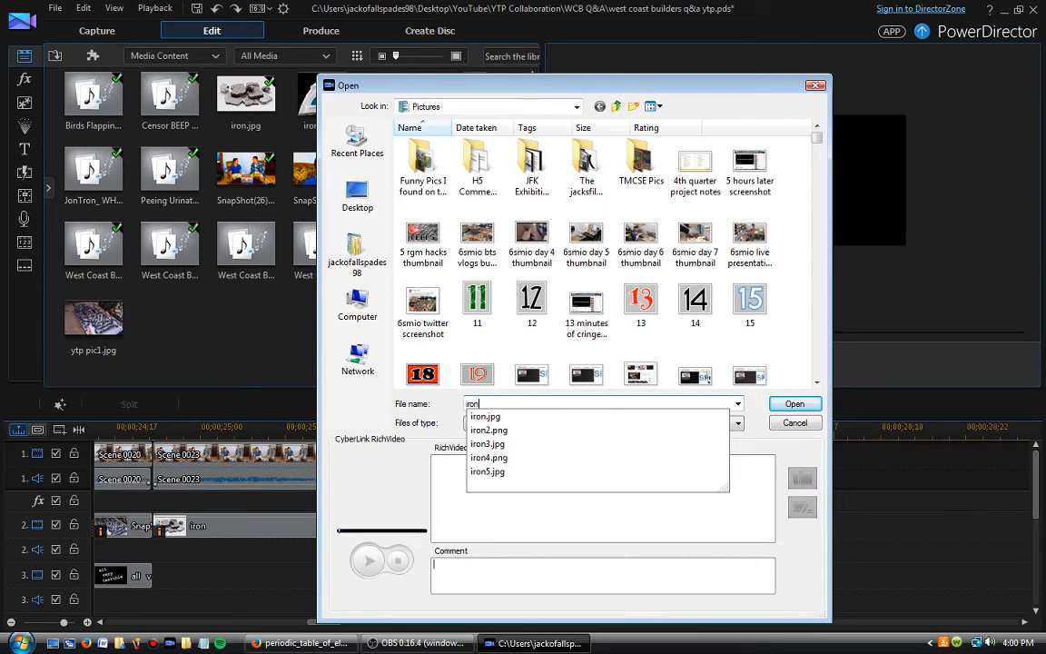
pyautogui.click(488, 472)
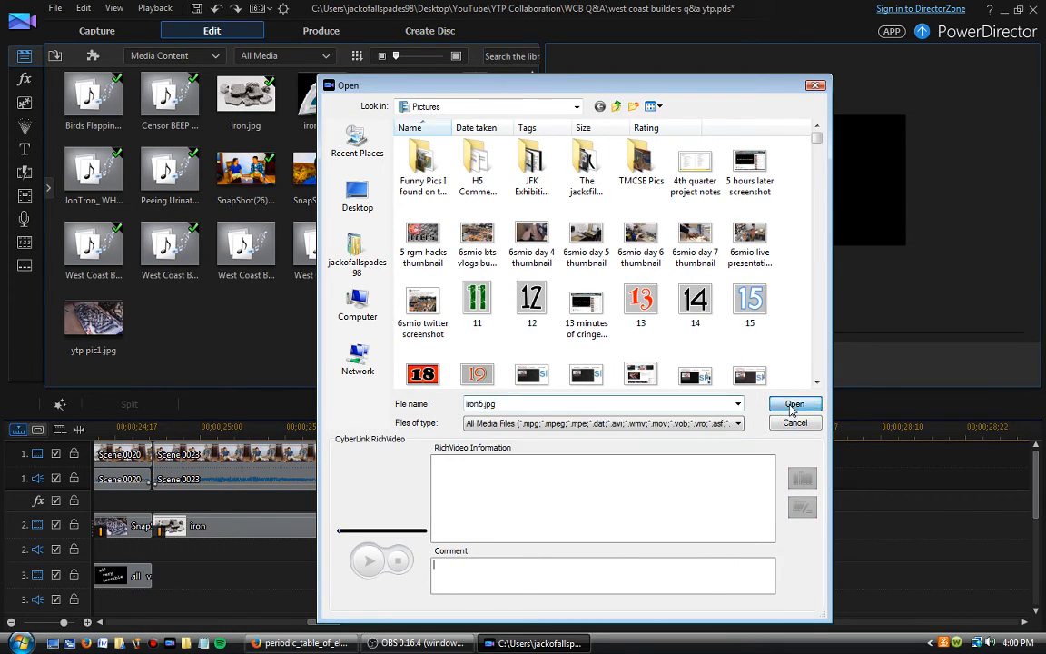
pyautogui.click(794, 403)
pyautogui.moveTo(87, 162); pyautogui.dragTo(529, 589)
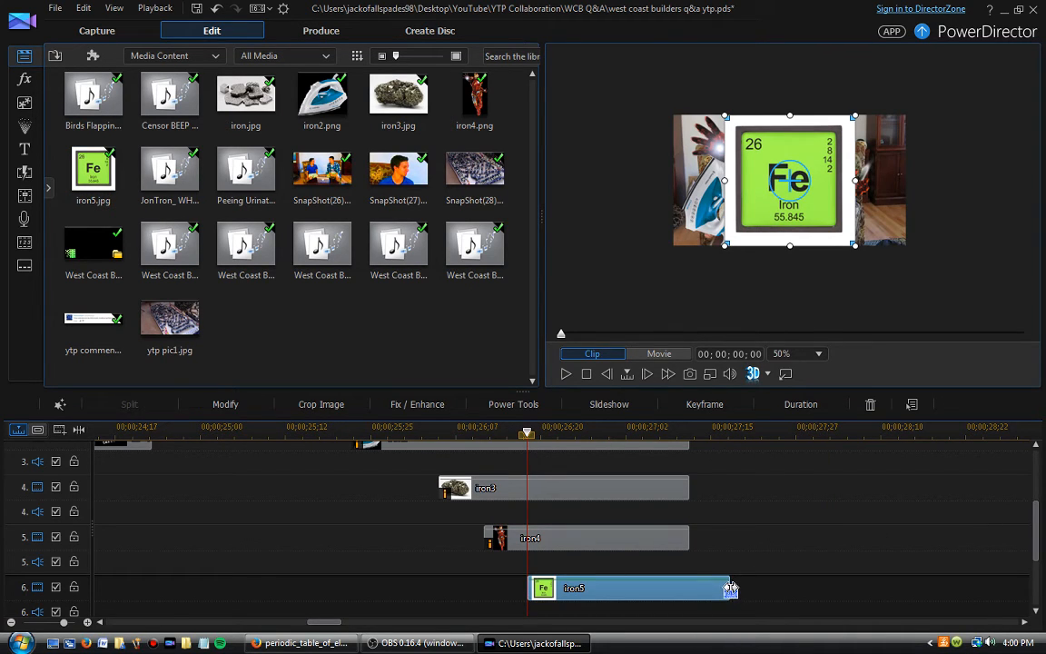
pyautogui.moveTo(731, 589); pyautogui.dragTo(687, 588)
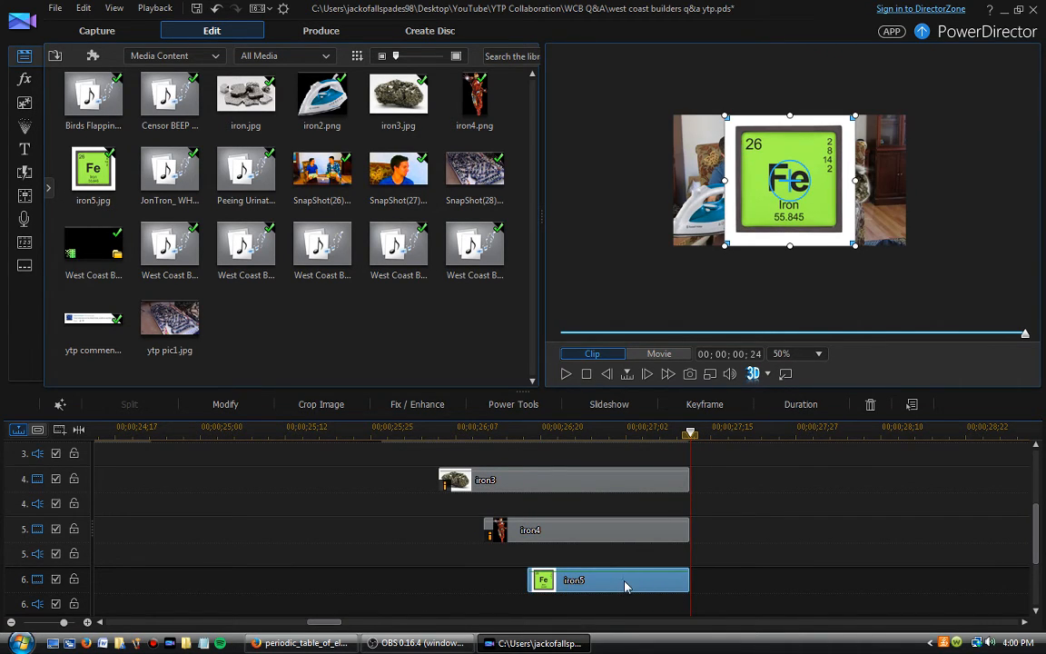
# Remove the iron5 clip's white background with a chroma key sampled from the picture, and save the change
pyautogui.doubleClick(624, 586)
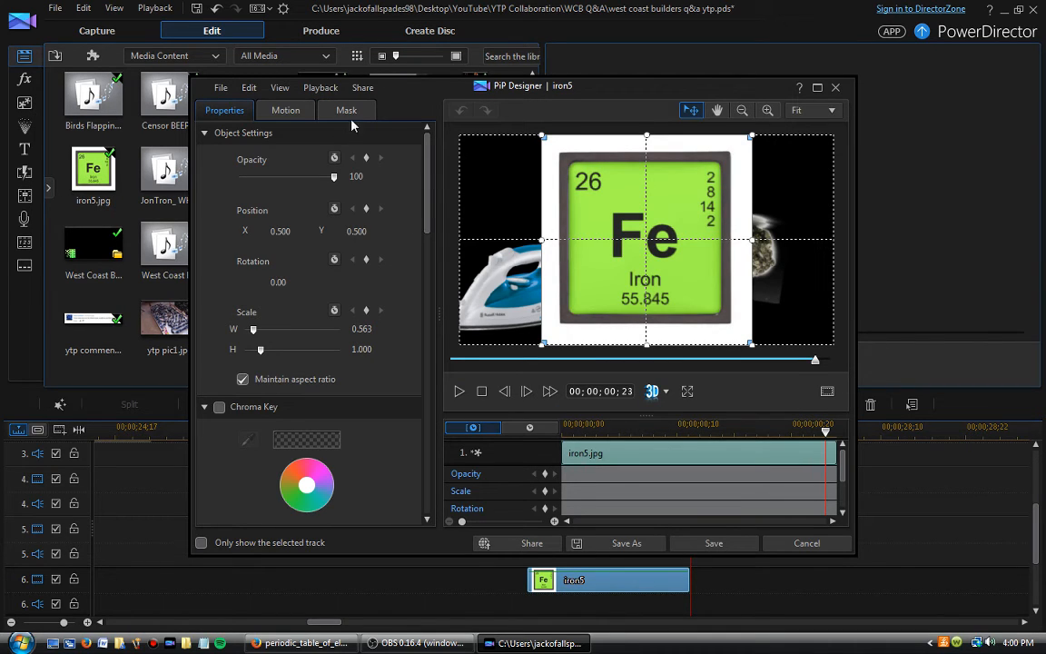
pyautogui.click(219, 406)
pyautogui.click(247, 439)
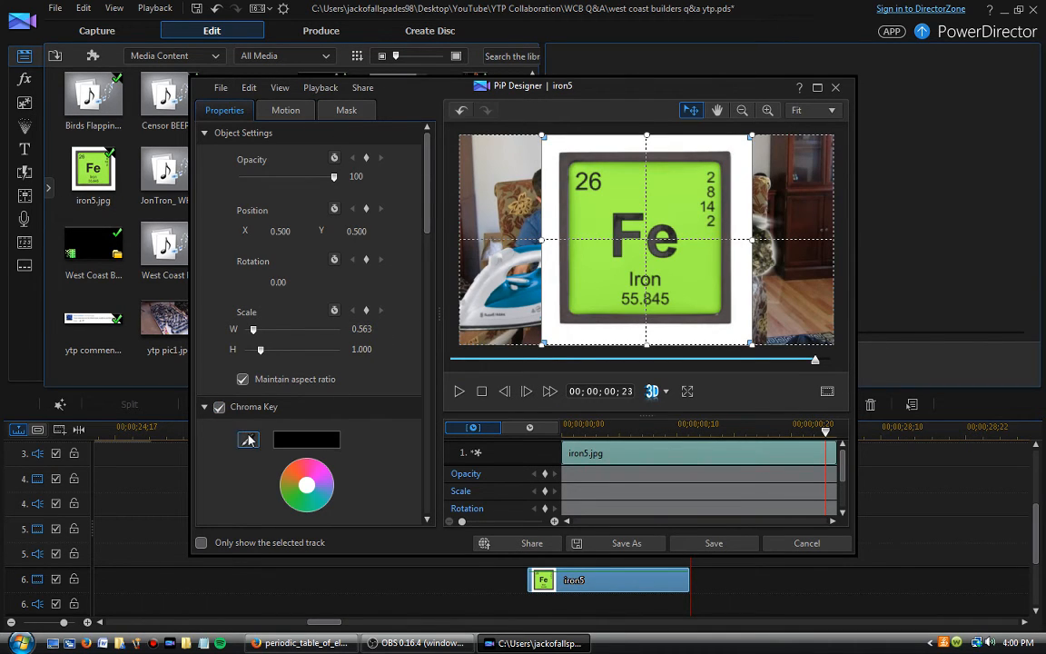
pyautogui.click(568, 336)
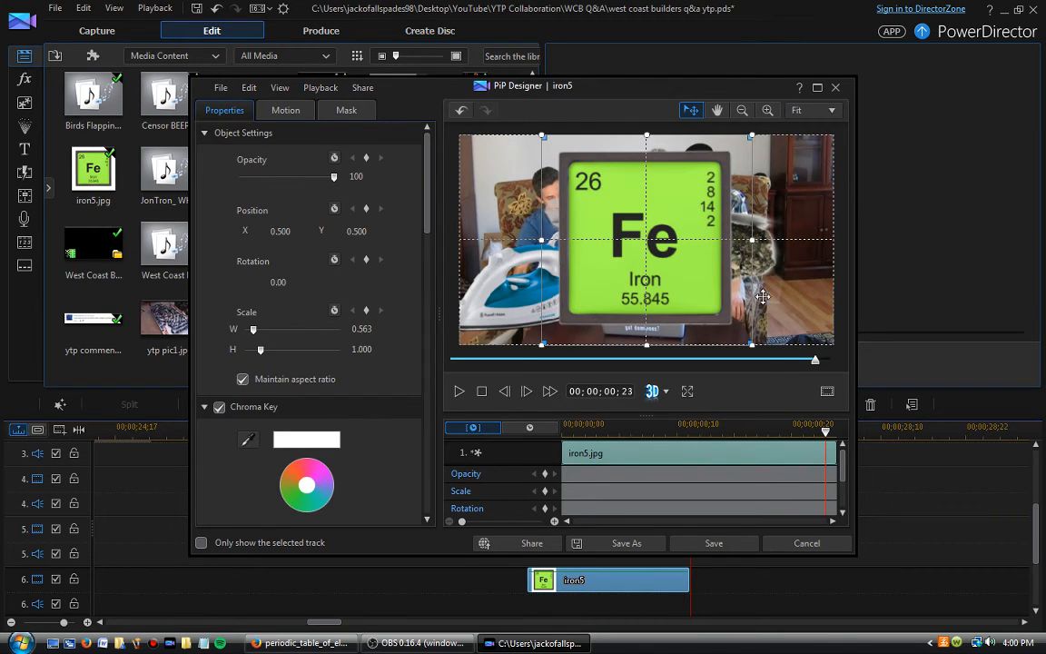
pyautogui.click(725, 543)
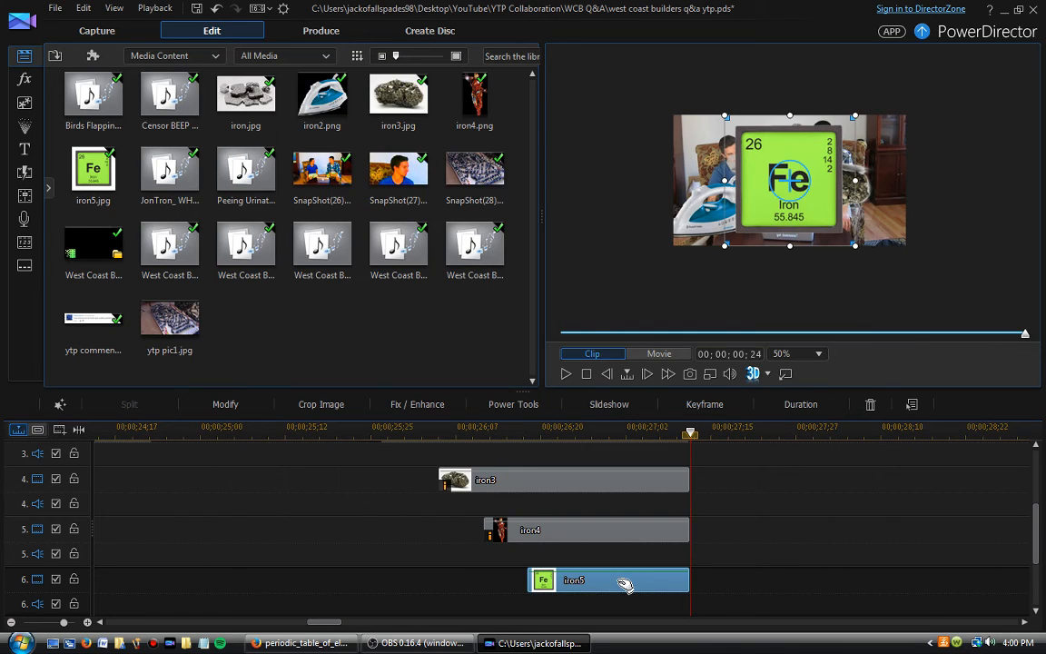
# At iron5's first frame, shrink the tile to about 0.407 high by 0.229 wide and position it near X 0.845, Y 0.769
pyautogui.click(625, 583)
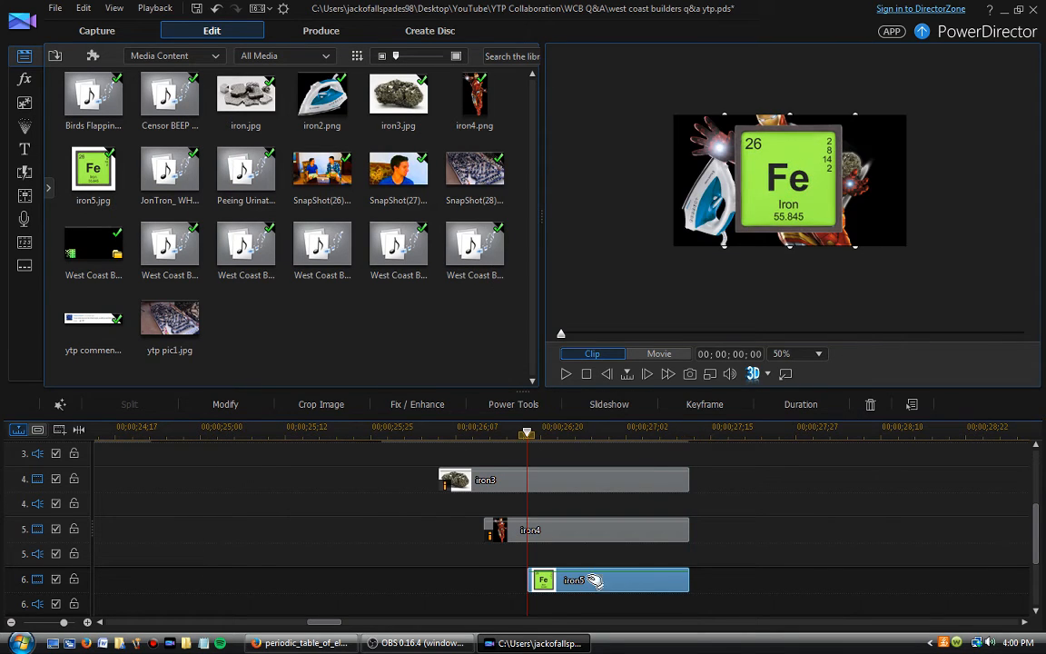
pyautogui.click(705, 404)
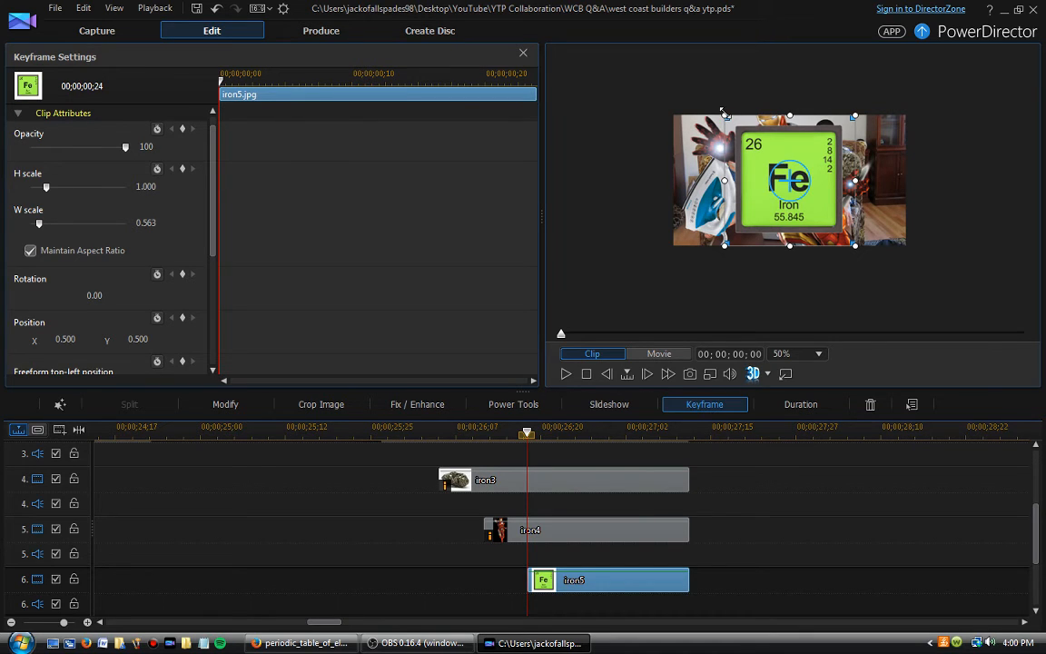
pyautogui.moveTo(723, 113); pyautogui.dragTo(869, 218)
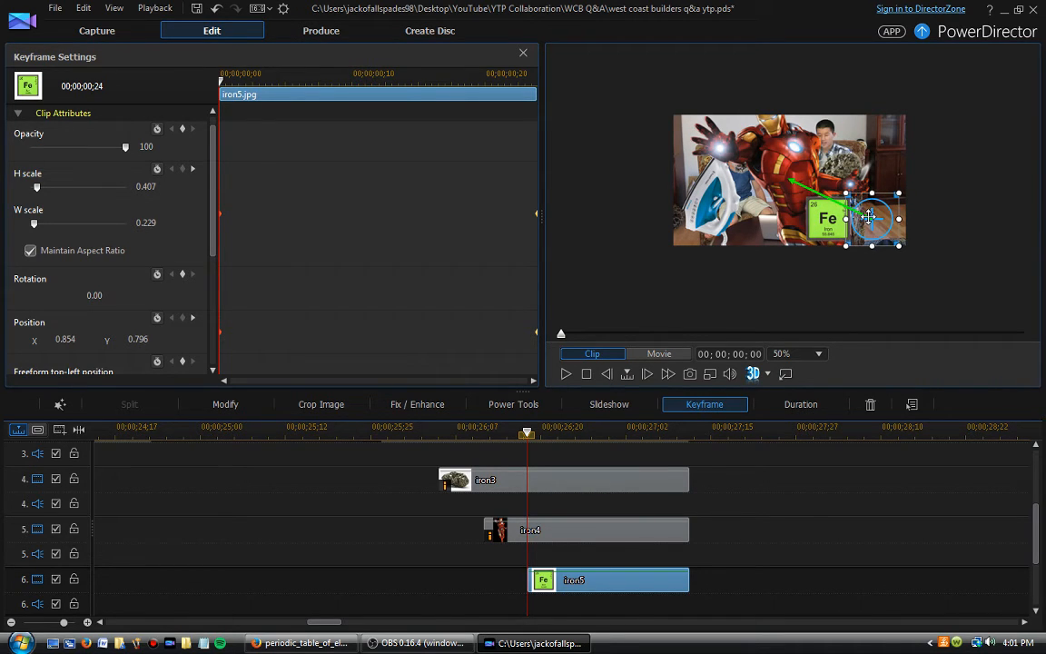
pyautogui.moveTo(869, 218); pyautogui.dragTo(866, 215)
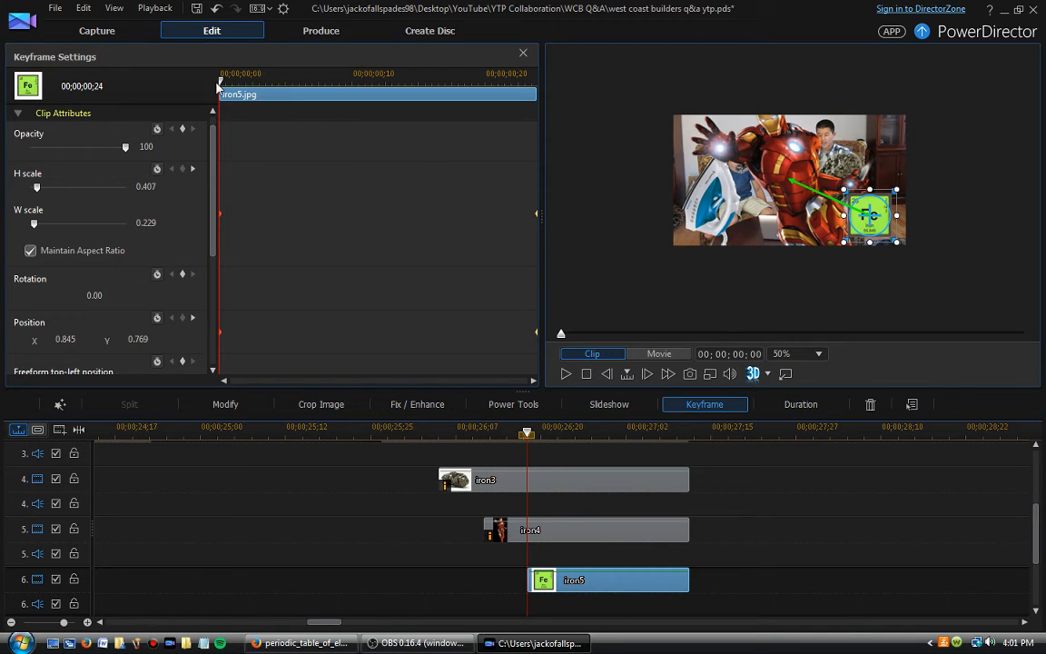
# Compare the iron5 clip's scale values at its first and last frames
pyautogui.moveTo(220, 82); pyautogui.dragTo(545, 91)
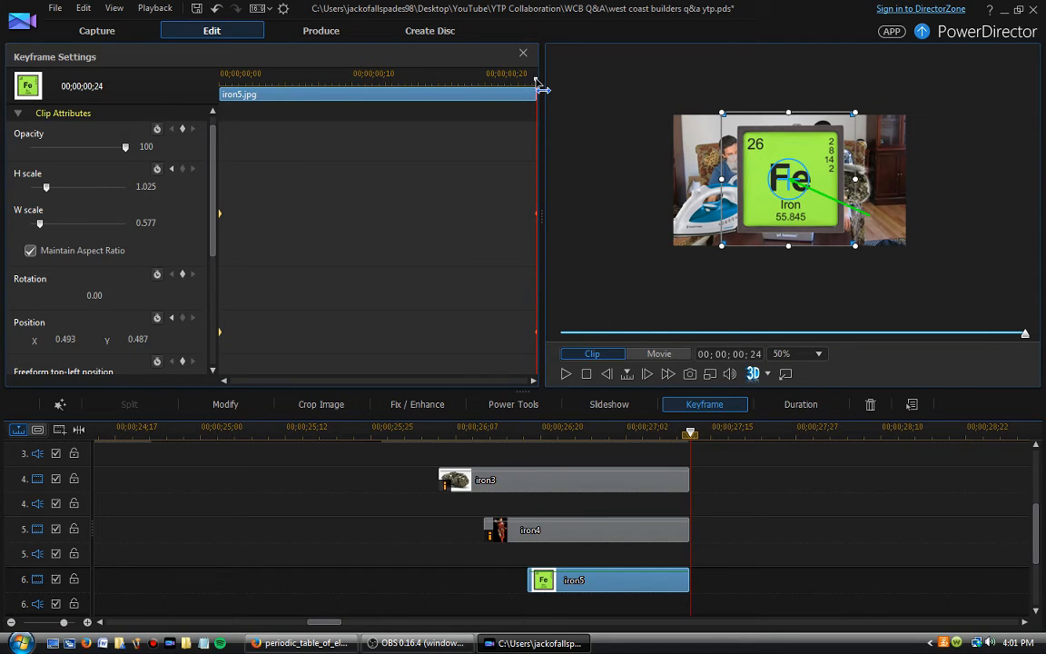
pyautogui.moveTo(249, 80); pyautogui.dragTo(209, 83)
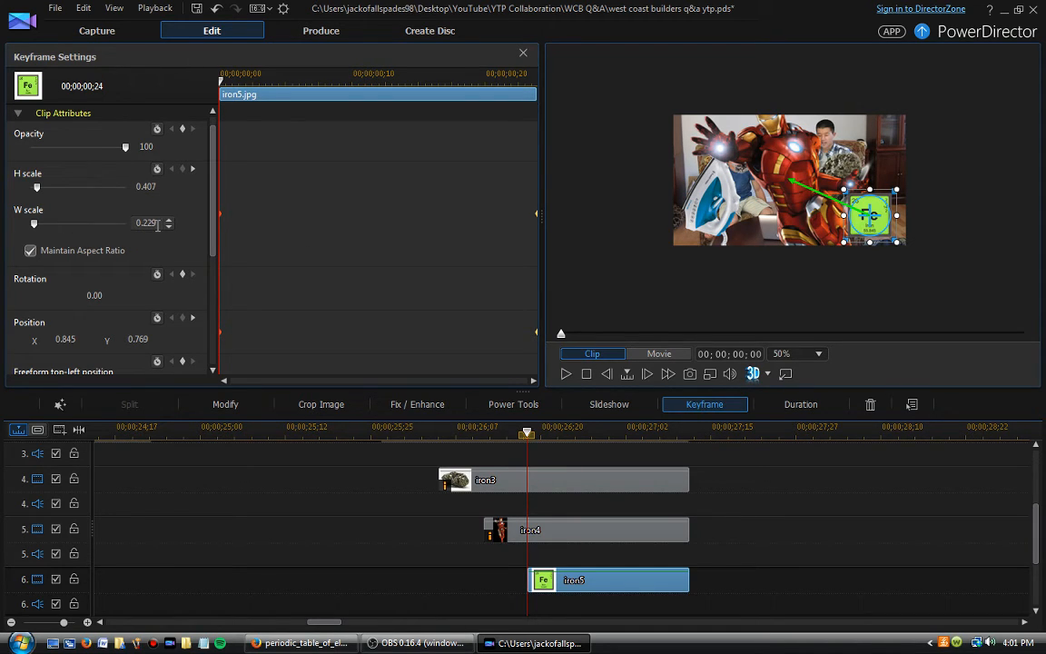
pyautogui.moveTo(221, 82); pyautogui.dragTo(534, 89)
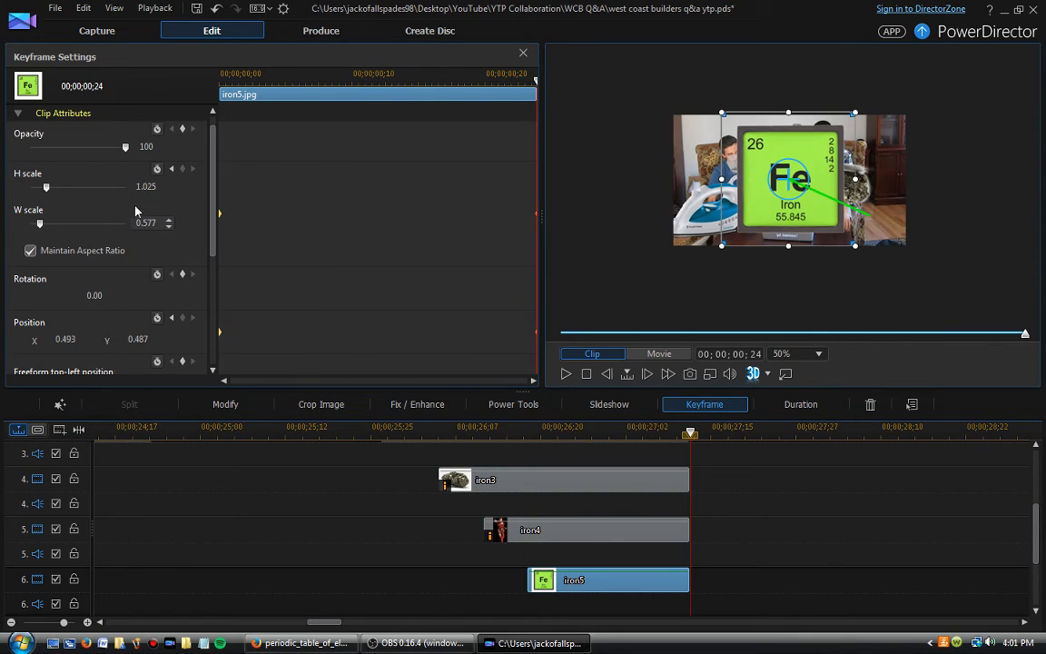
# Try to set the height scale to 407 and the width scale to 229 at iron5's last frame
pyautogui.click(158, 185)
pyautogui.write('407')
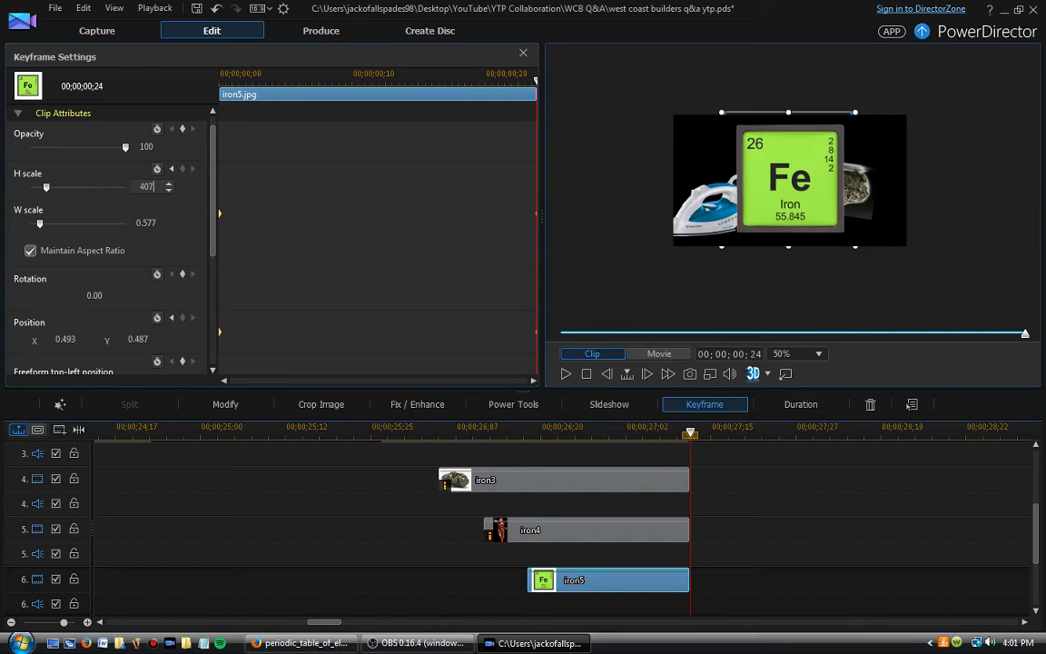
pyautogui.press('Return')
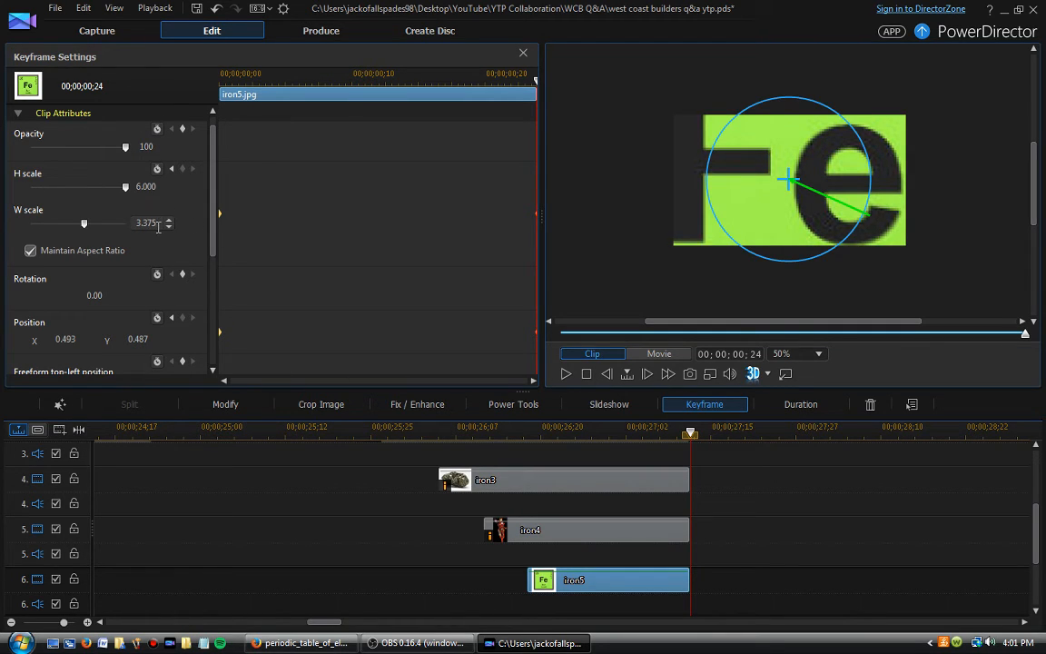
pyautogui.moveTo(159, 225); pyautogui.dragTo(100, 225)
pyautogui.write('229')
pyautogui.press('Return')
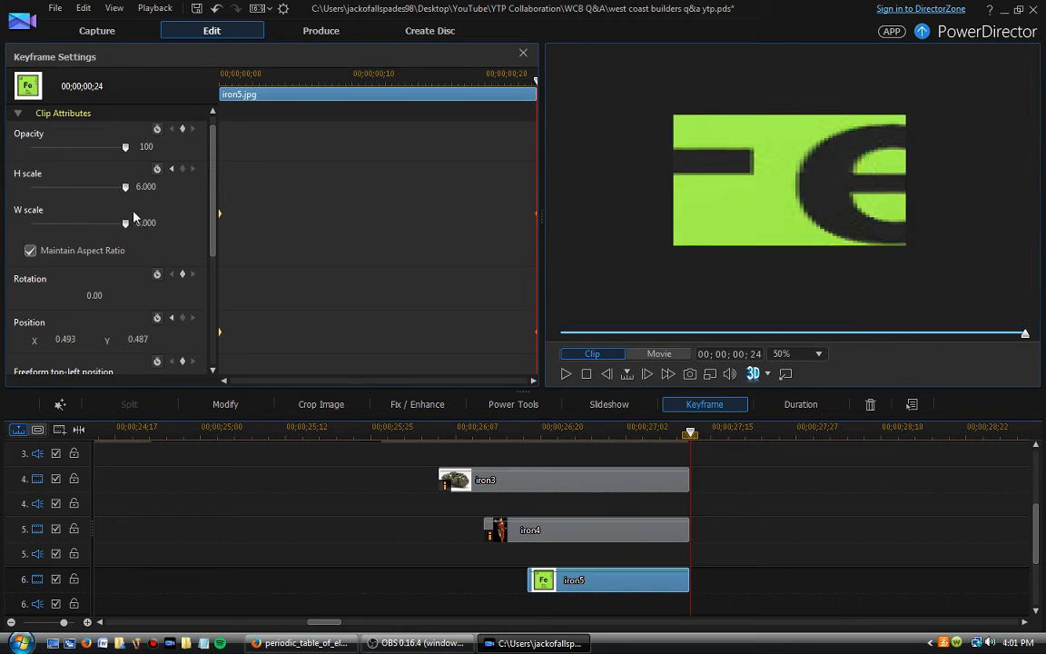
pyautogui.moveTo(161, 222); pyautogui.dragTo(109, 227)
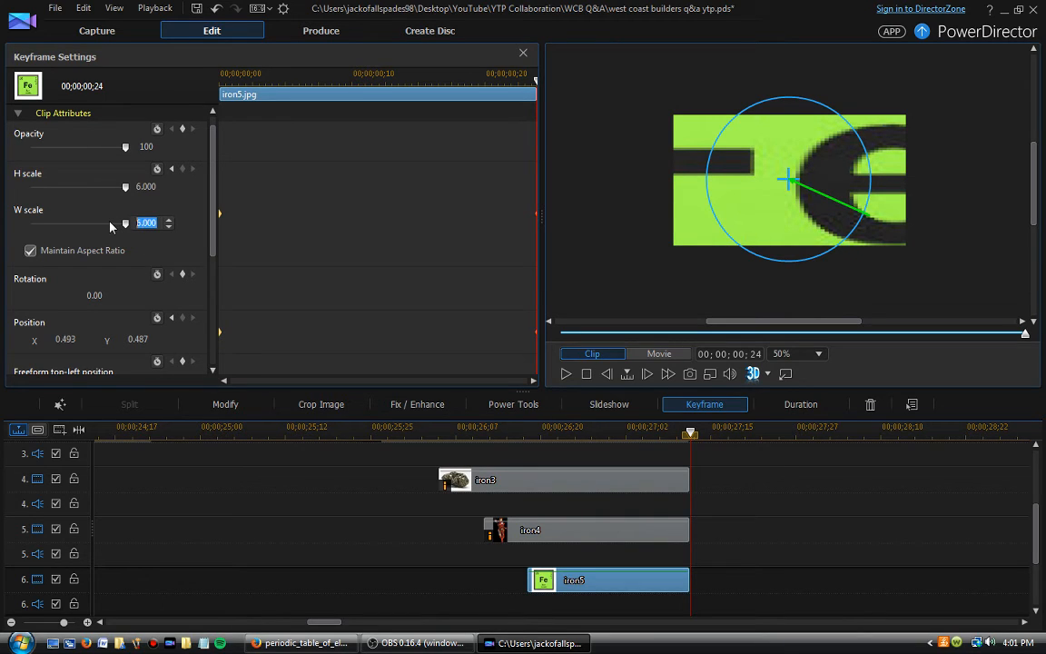
pyautogui.write('229')
pyautogui.press('Return')
# At iron5's last frame, reduce the scale to 0.407 high by 0.229 wide and position the tile near X 0.855, Y 0.232
pyautogui.click(38, 224)
pyautogui.moveTo(38, 227); pyautogui.dragTo(34, 227)
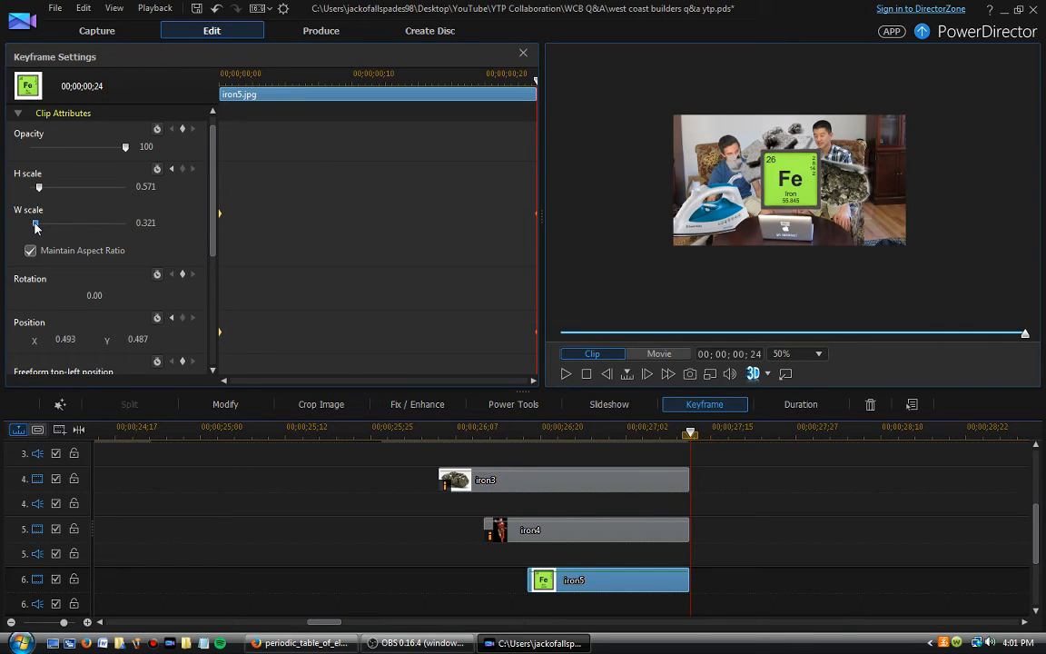
pyautogui.moveTo(34, 227); pyautogui.dragTo(34, 229)
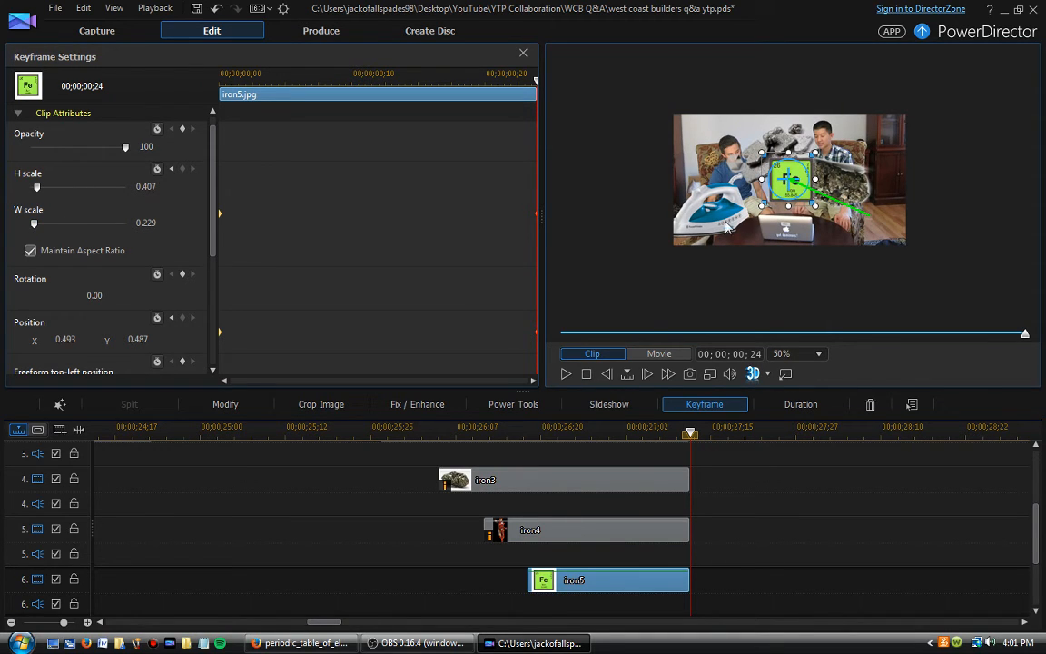
pyautogui.moveTo(786, 179); pyautogui.dragTo(871, 211)
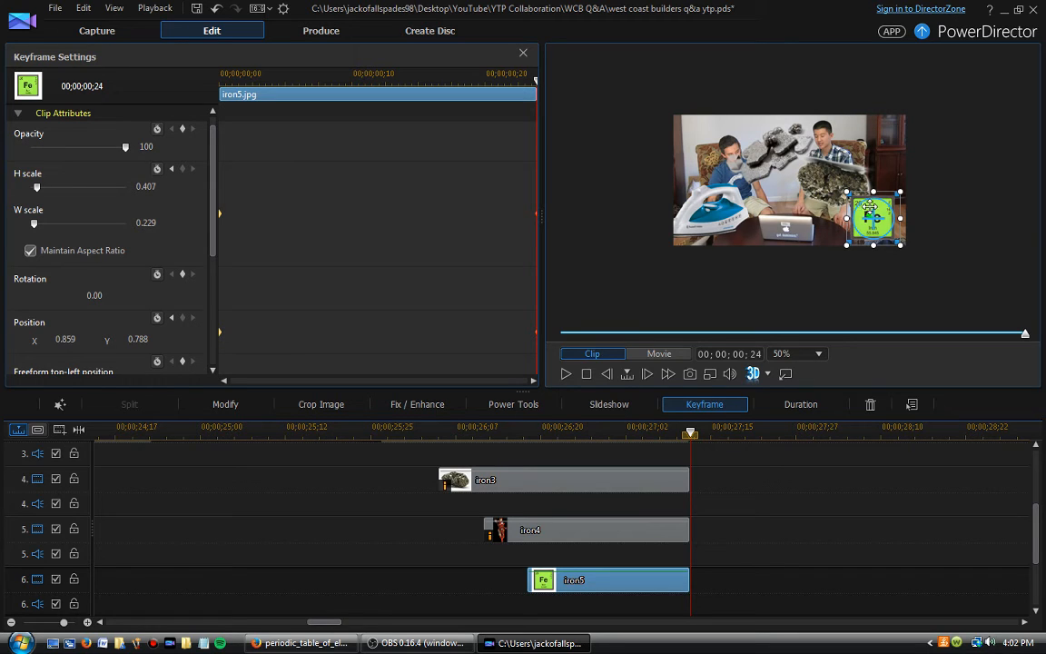
pyautogui.moveTo(873, 218); pyautogui.dragTo(873, 172)
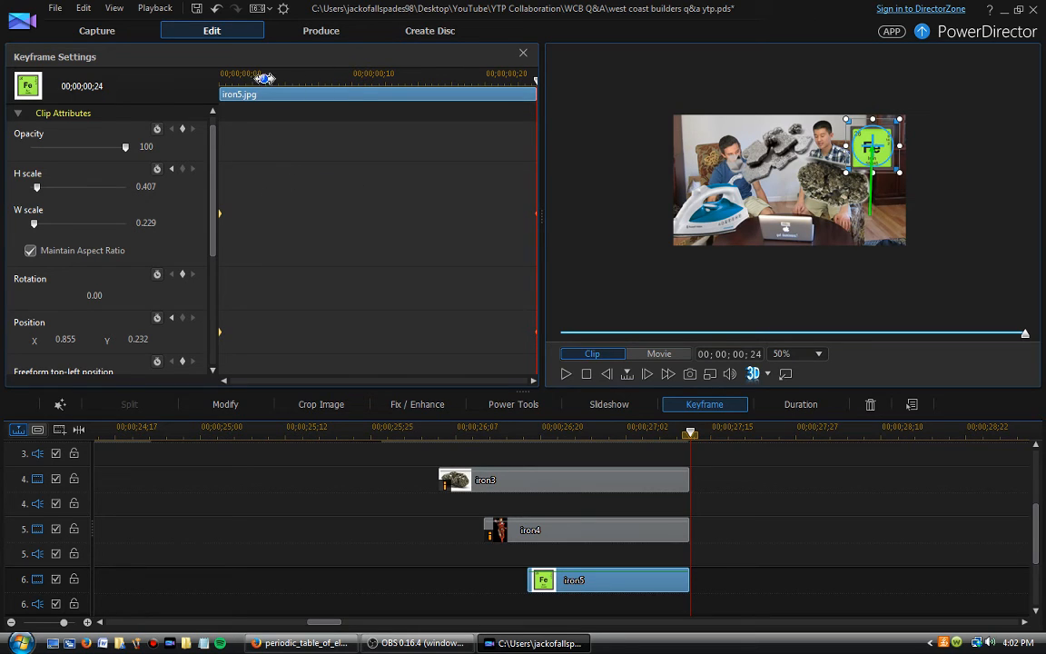
# Add iron5 rotation keyframes of 90 degrees at frame 5 and 180 degrees at frame 12
pyautogui.moveTo(255, 75); pyautogui.dragTo(280, 79)
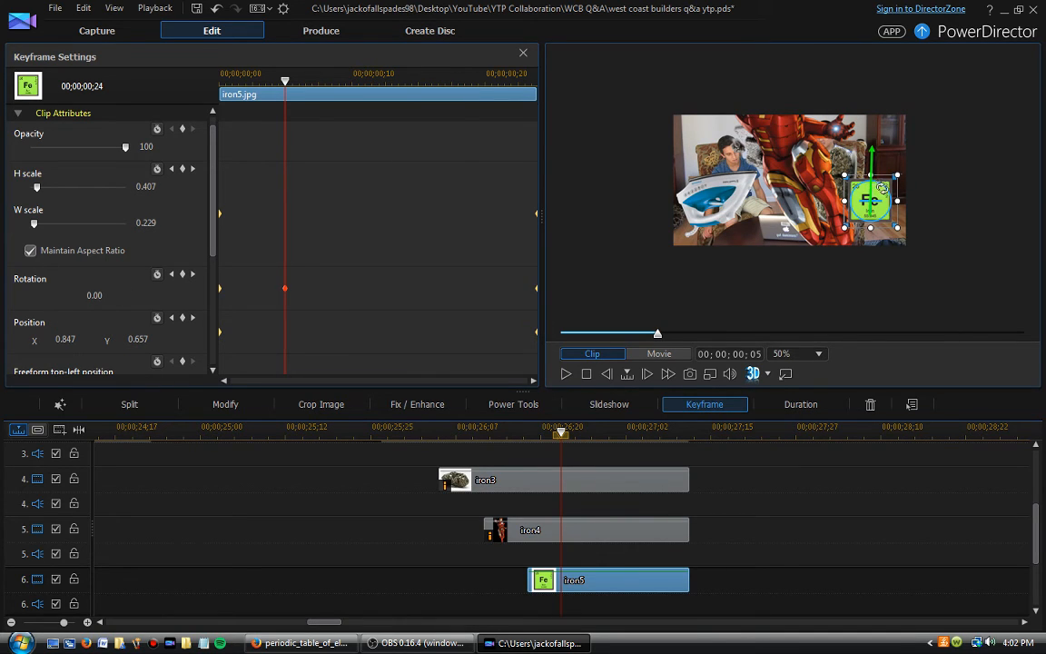
pyautogui.moveTo(893, 176); pyautogui.dragTo(896, 219)
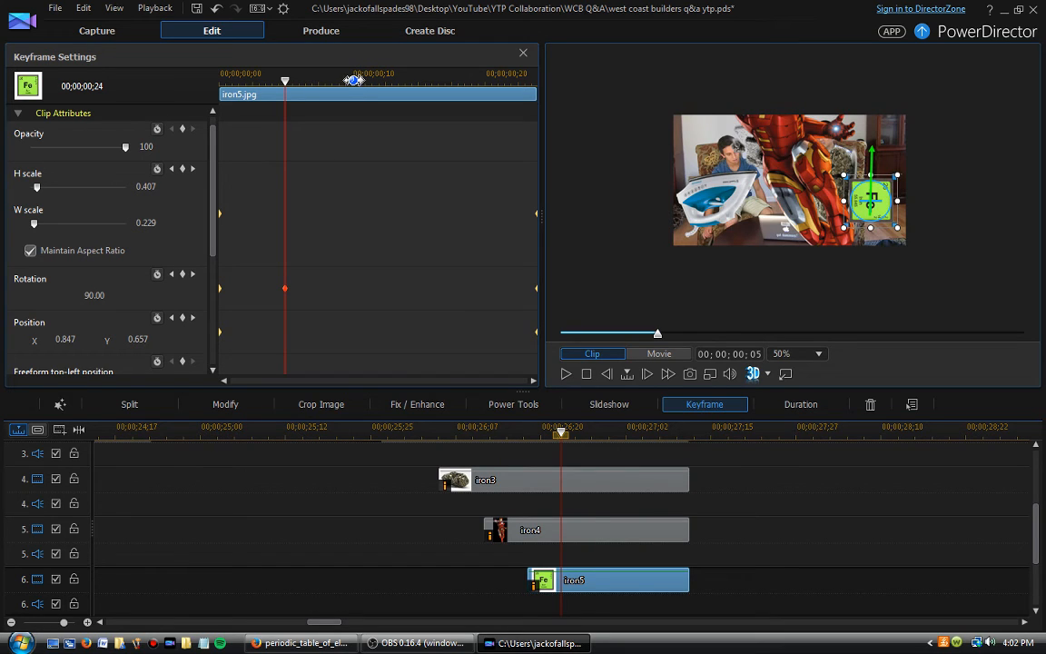
pyautogui.click(353, 79)
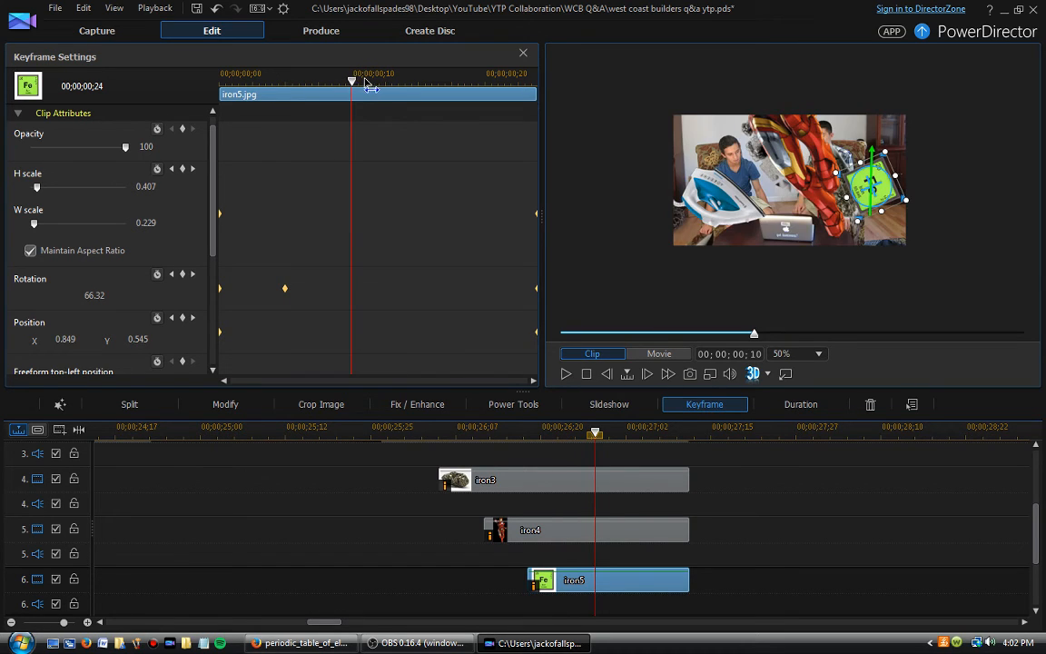
pyautogui.click(378, 82)
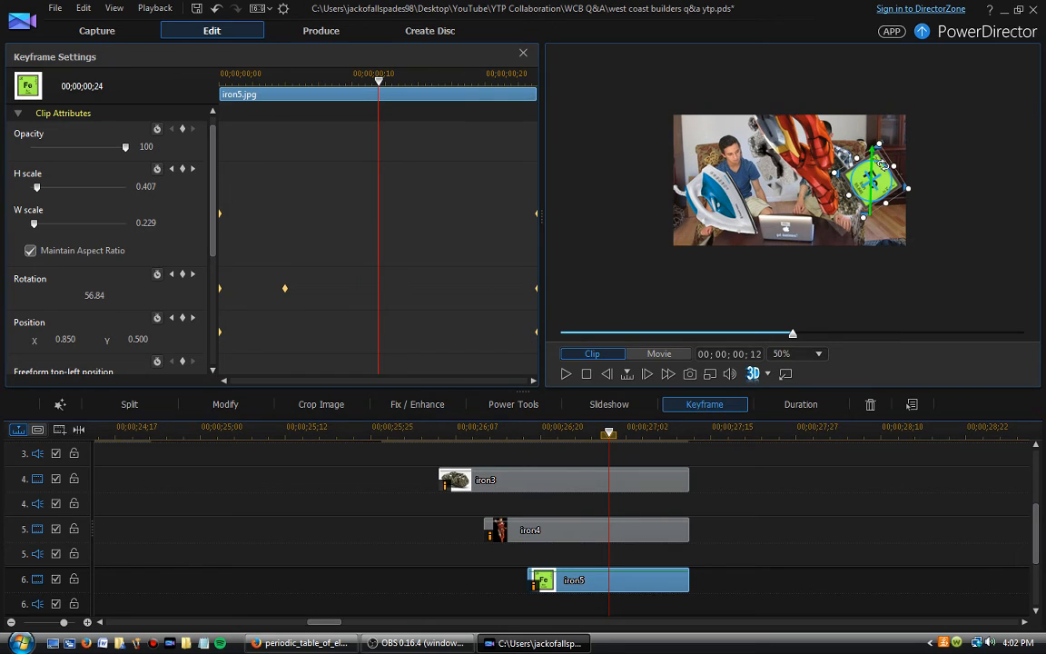
pyautogui.moveTo(881, 163); pyautogui.dragTo(885, 214)
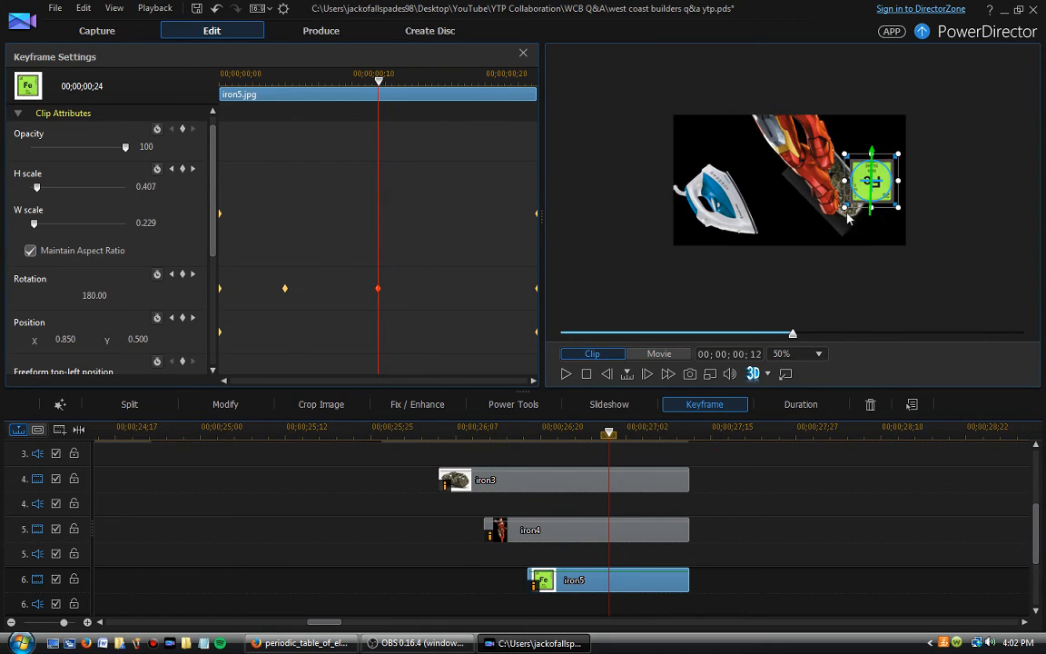
# Rotate the iron5 tile to 270 degrees at frame 18 and 360 degrees at its last frame
pyautogui.click(459, 82)
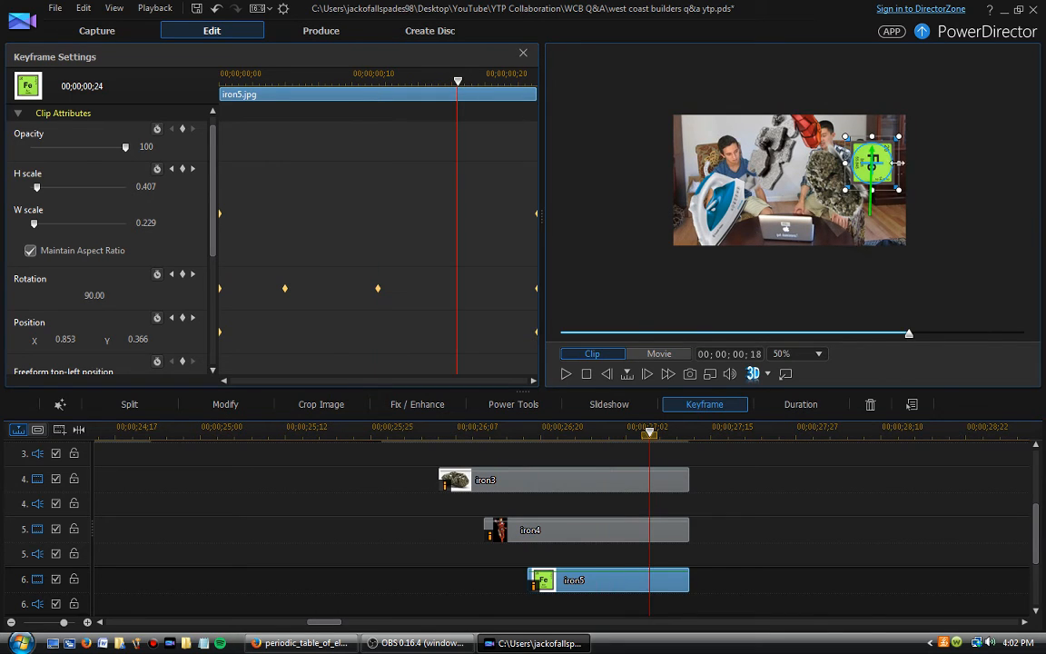
pyautogui.moveTo(887, 156); pyautogui.dragTo(805, 191)
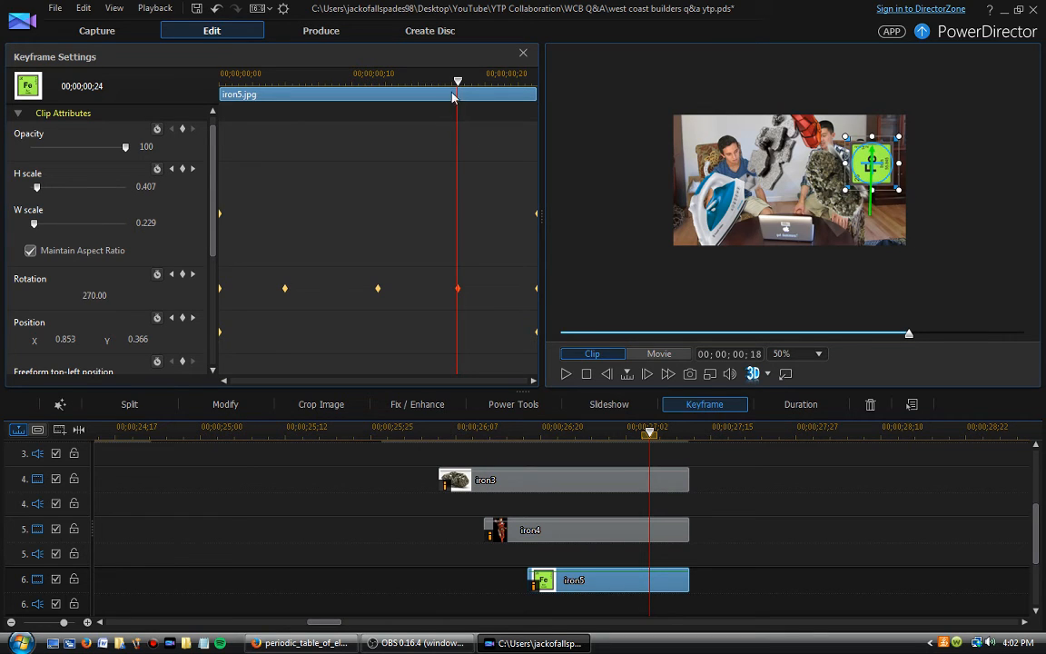
pyautogui.moveTo(459, 84); pyautogui.dragTo(543, 93)
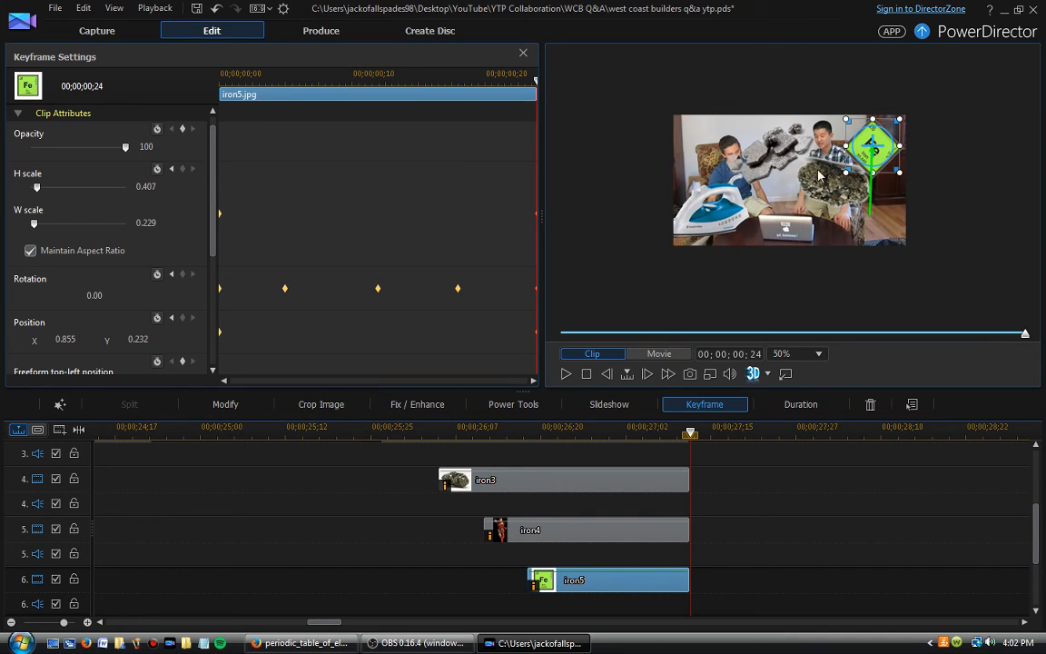
pyautogui.moveTo(894, 134)
pyautogui.mouseDown()
pyautogui.moveTo(882, 119)
pyautogui.moveTo(845, 119)
pyautogui.moveTo(889, 148)
pyautogui.moveTo(888, 161)
pyautogui.moveTo(890, 141)
pyautogui.mouseUp()
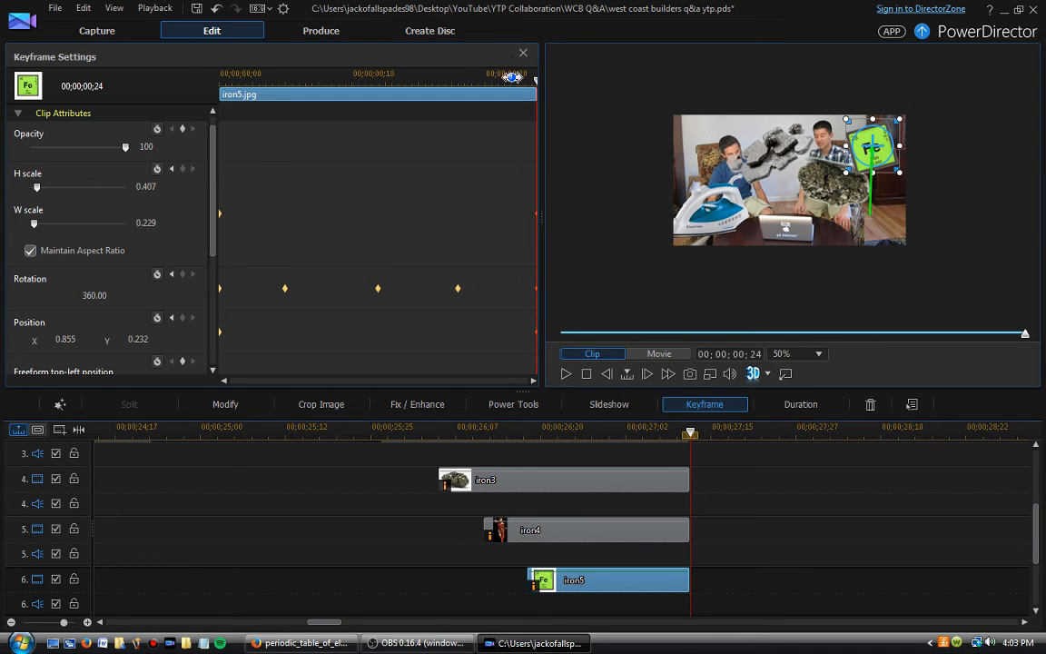
# Play the movie from just before the iron4 clip to review the spinning iron5 tile
pyautogui.click(478, 430)
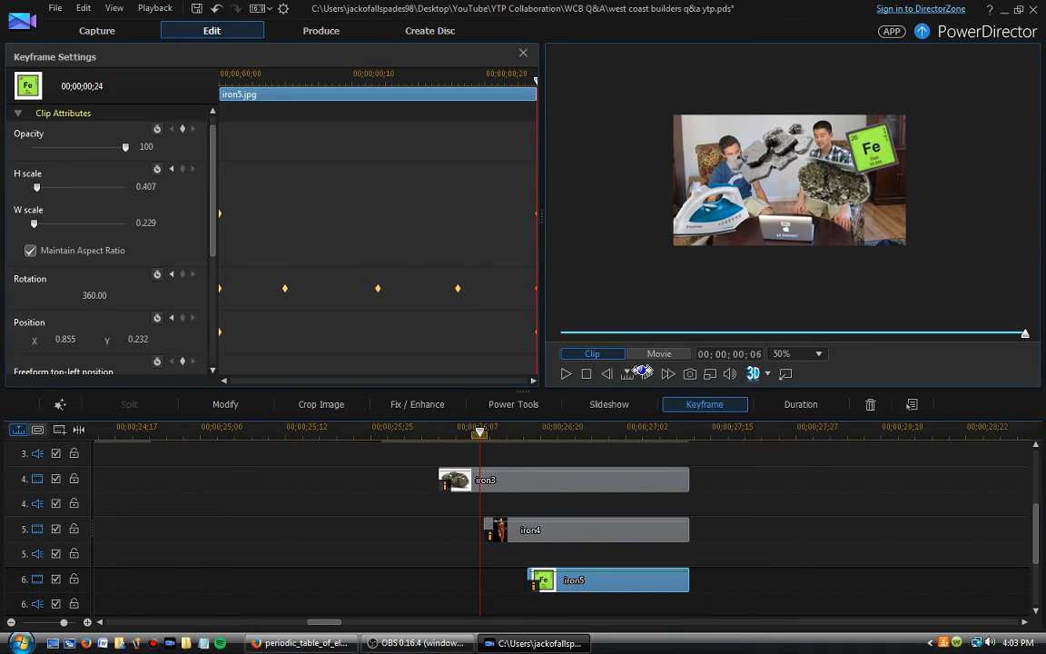
pyautogui.click(596, 320)
pyautogui.click(660, 354)
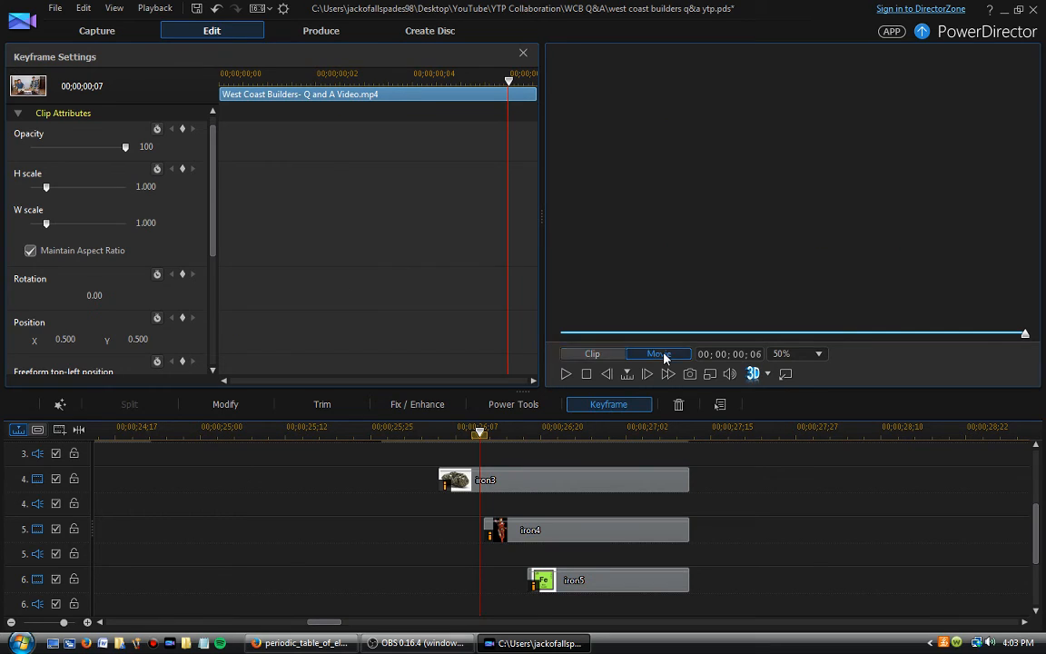
pyautogui.click(565, 374)
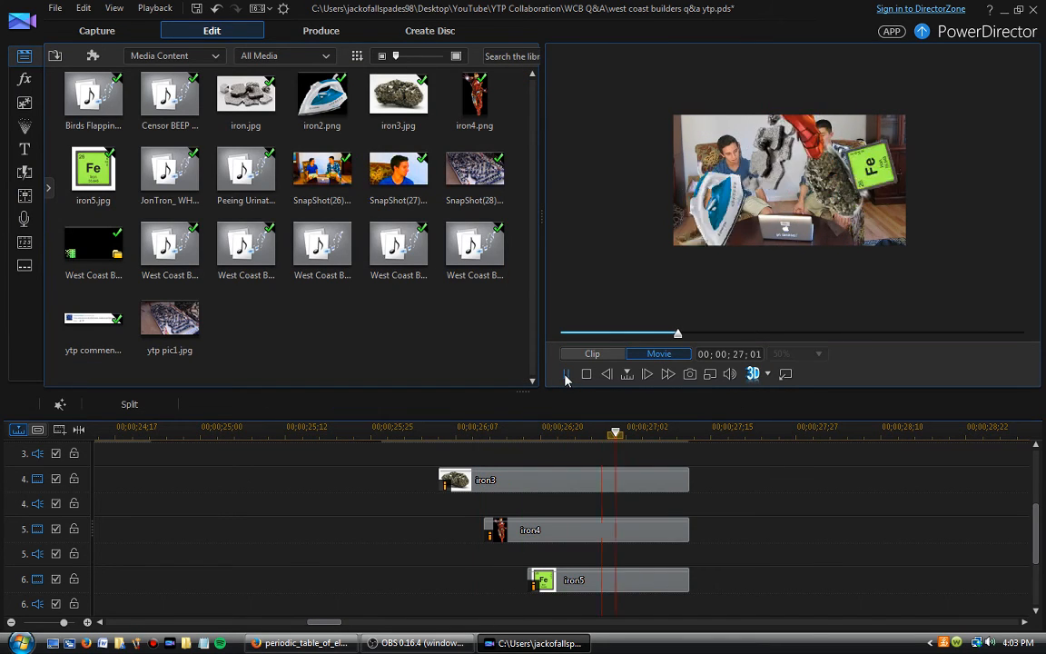
pyautogui.click(565, 374)
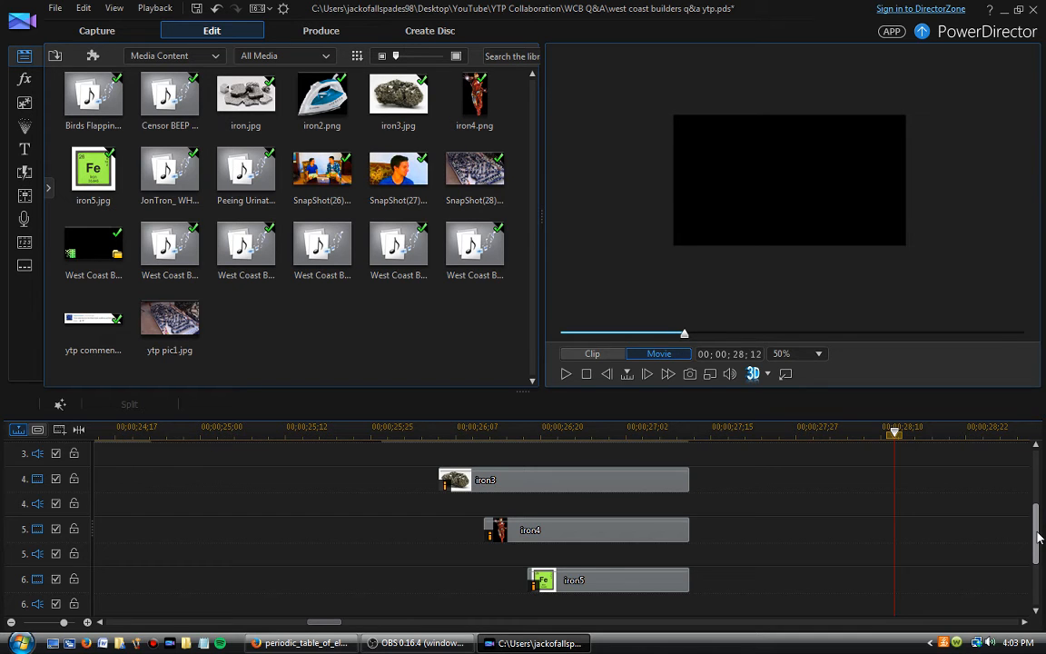
# Set the preview zoom to Fit and play the movie from the iron overlay's start to the end of the clips
pyautogui.moveTo(1037, 538); pyautogui.dragTo(1028, 469)
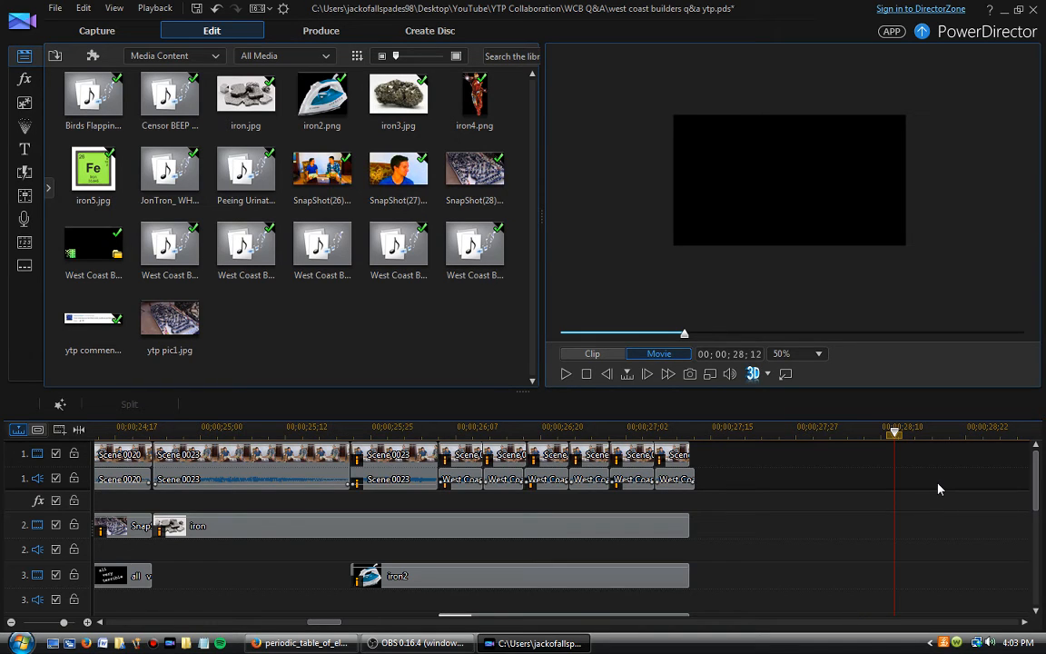
pyautogui.click(817, 354)
pyautogui.click(797, 374)
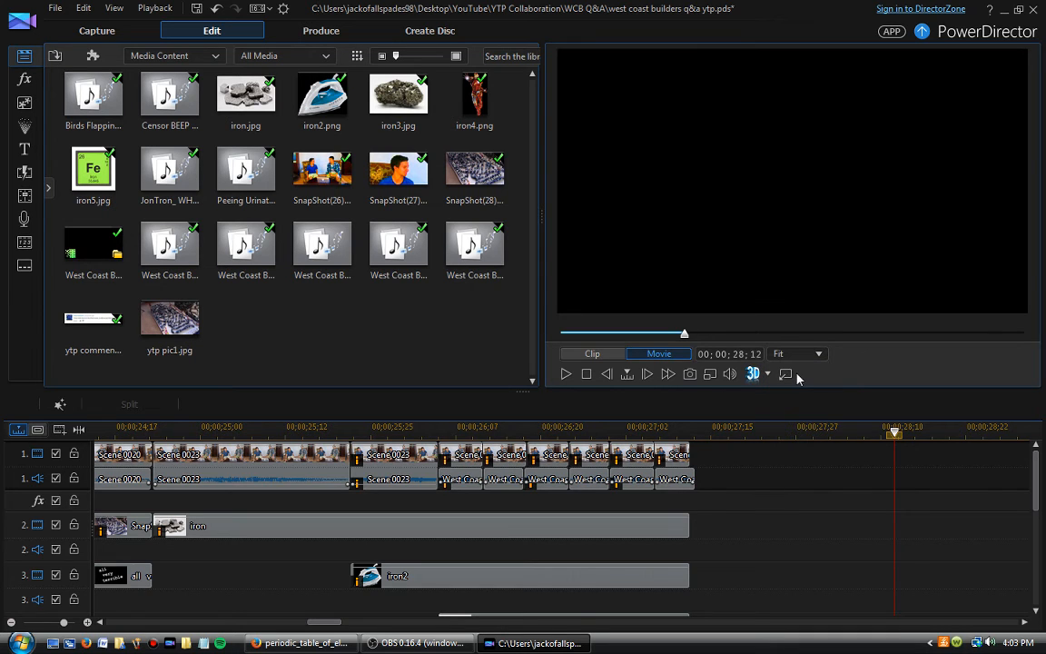
pyautogui.click(254, 465)
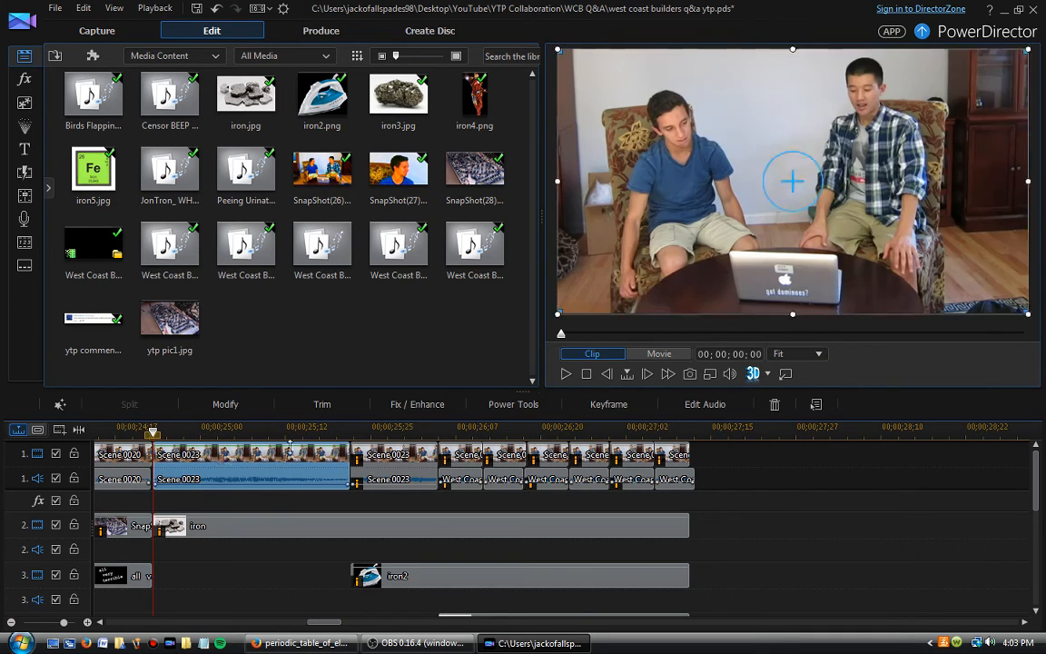
pyautogui.click(660, 357)
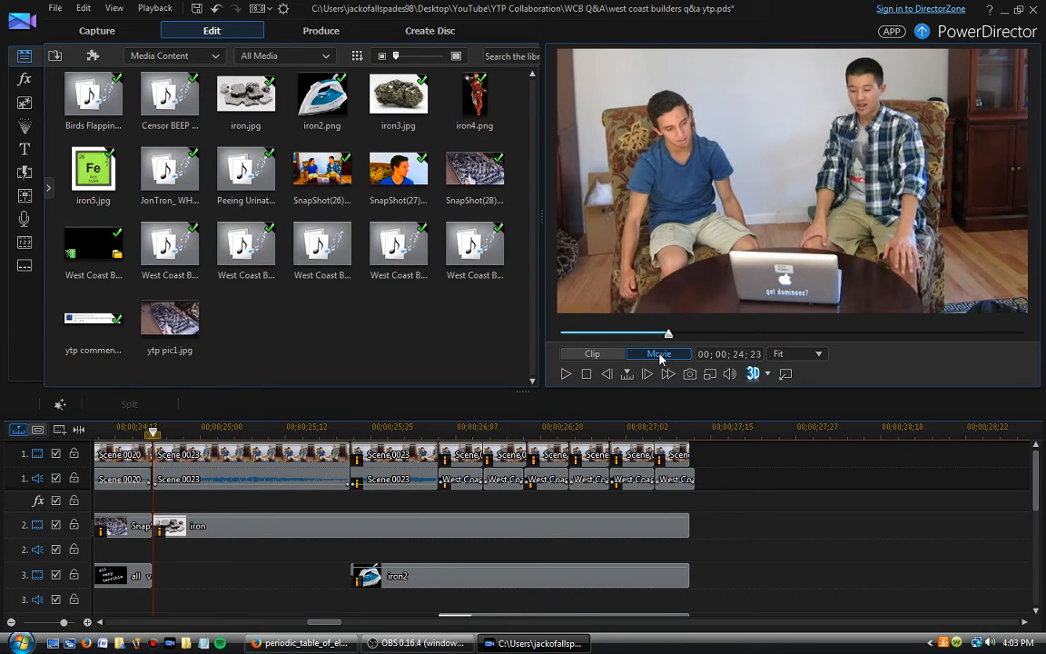
pyautogui.click(566, 373)
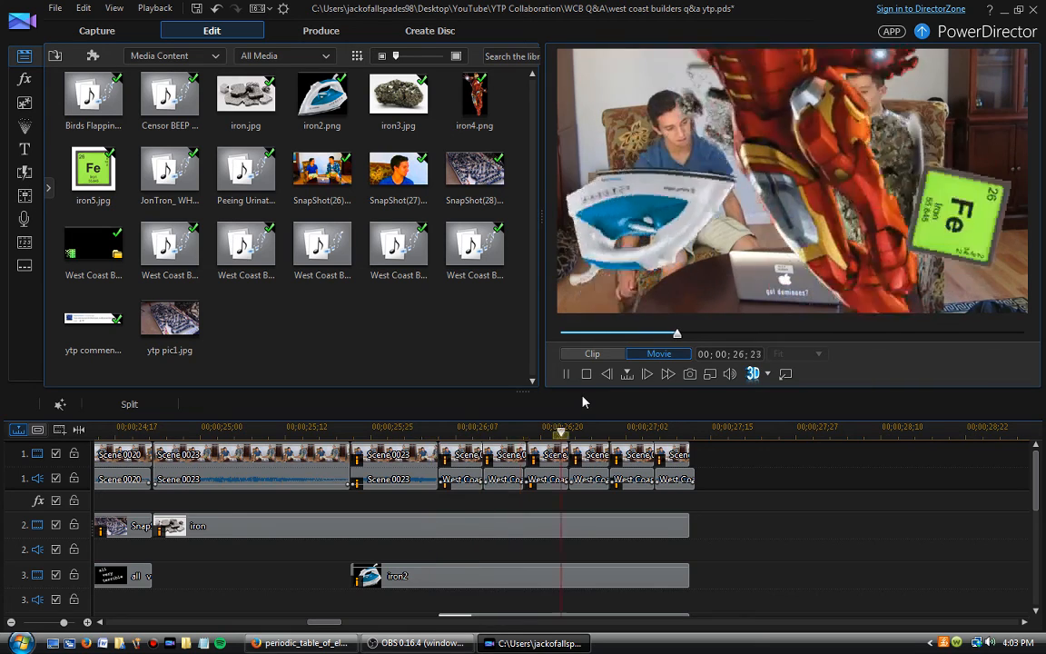
pyautogui.click(565, 376)
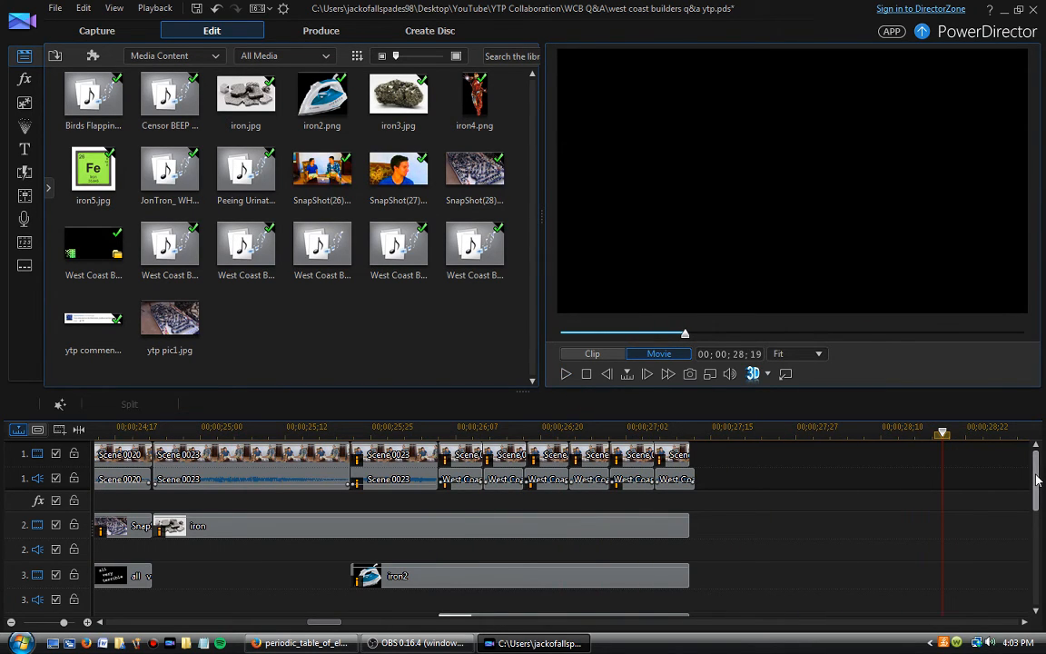
pyautogui.click(252, 472)
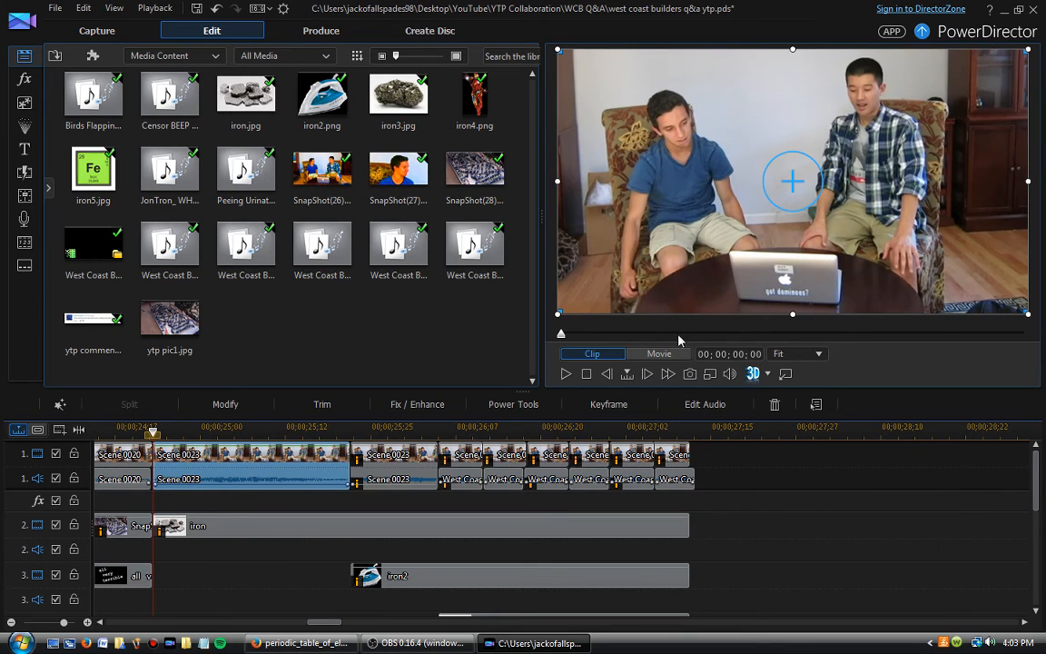
pyautogui.click(679, 457)
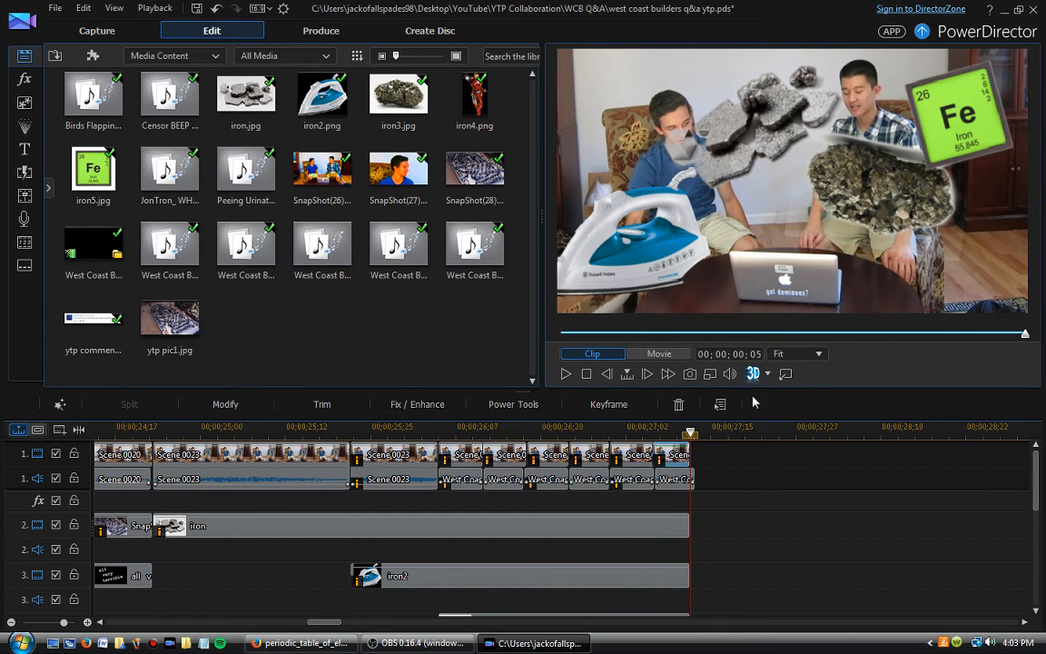
pyautogui.click(230, 470)
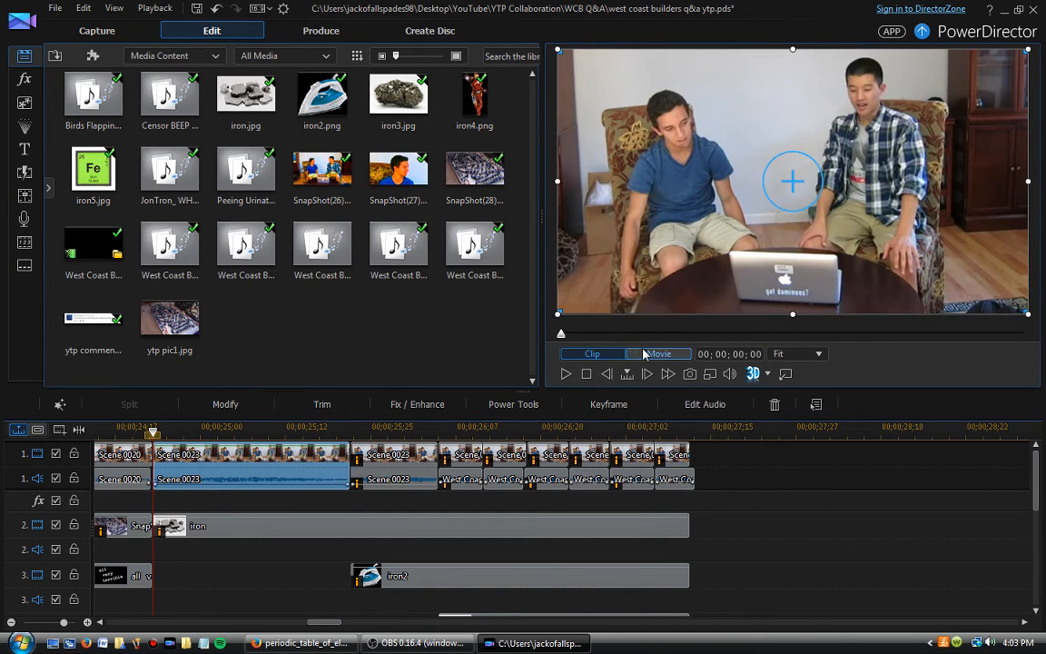
pyautogui.click(677, 460)
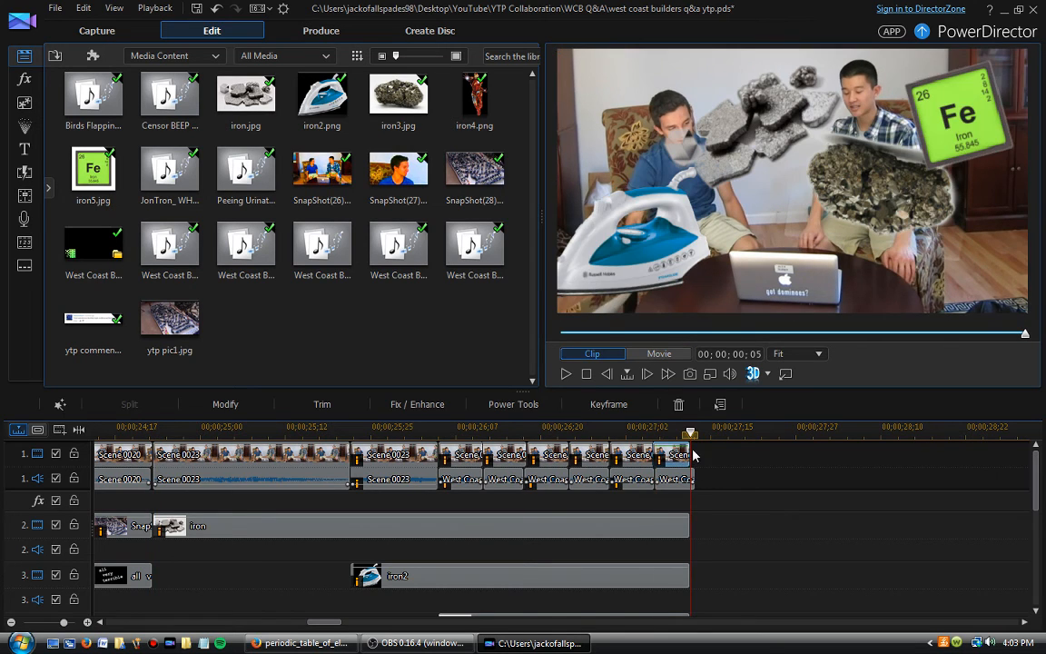
pyautogui.click(677, 360)
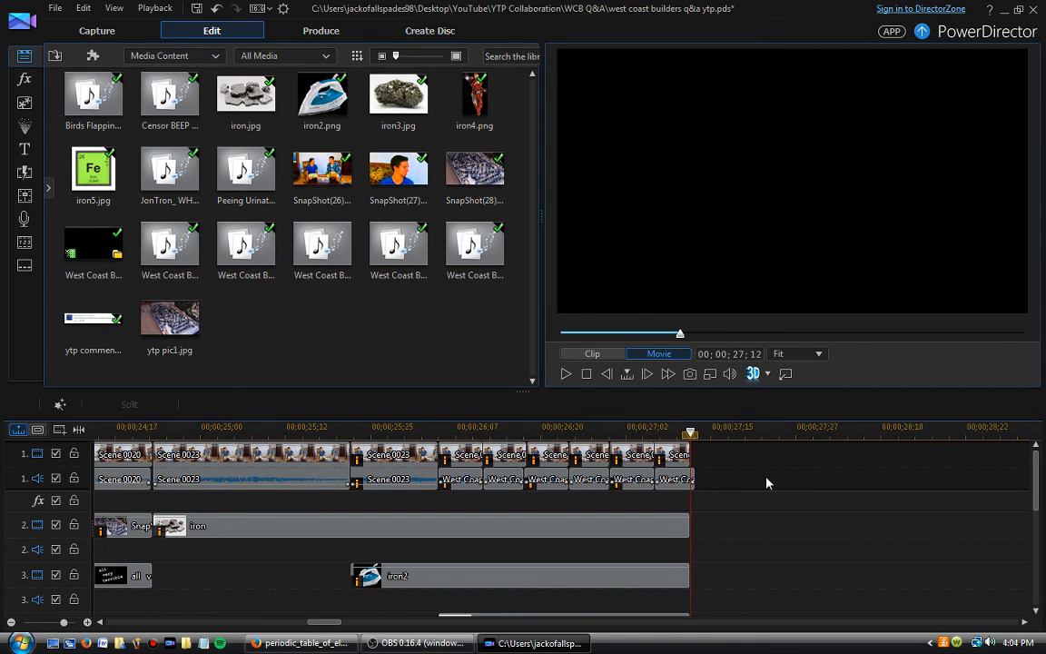
pyautogui.moveTo(1036, 458)
pyautogui.mouseDown()
pyautogui.moveTo(1036, 551)
pyautogui.moveTo(1019, 453)
pyautogui.mouseUp()
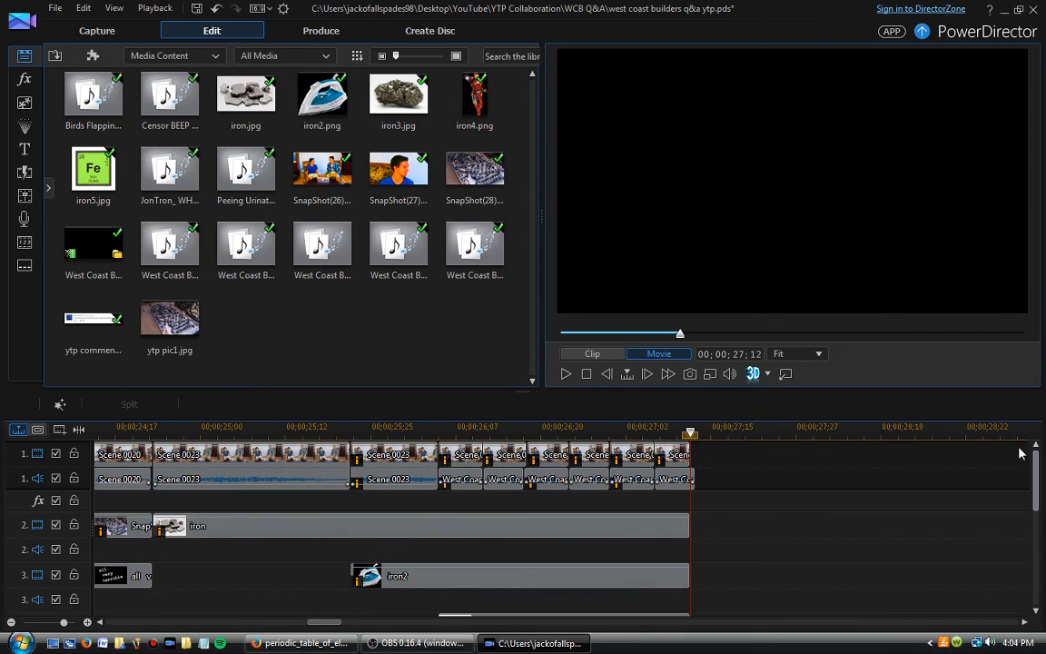
pyautogui.click(243, 465)
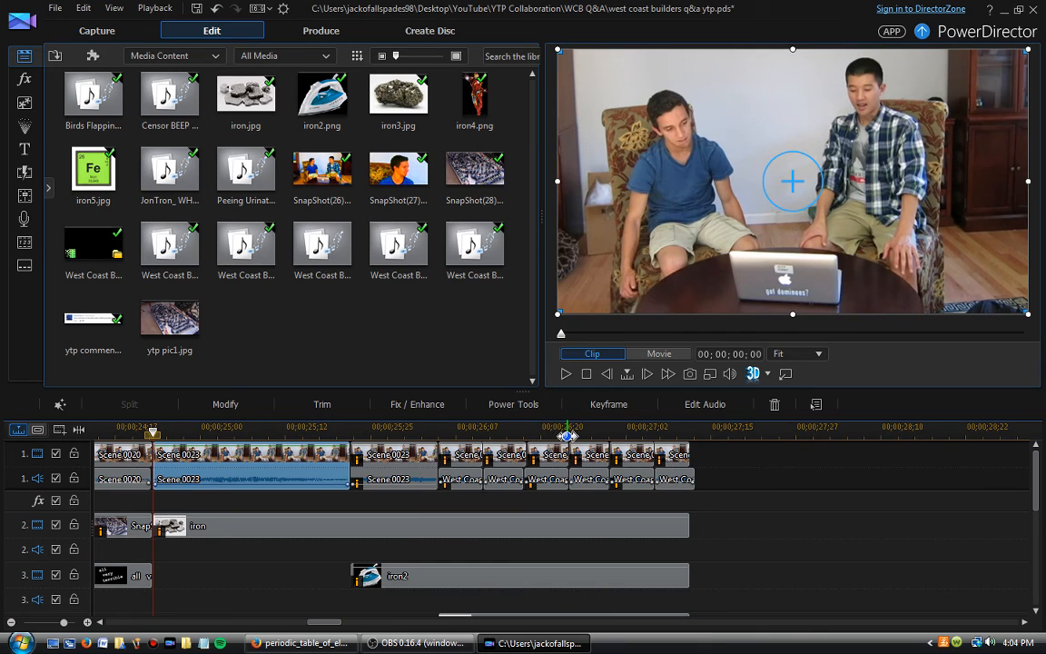
# Zoom the timeline out to show the whole edit and play the full movie from its beginning
pyautogui.scroll(-3, 576, 430)
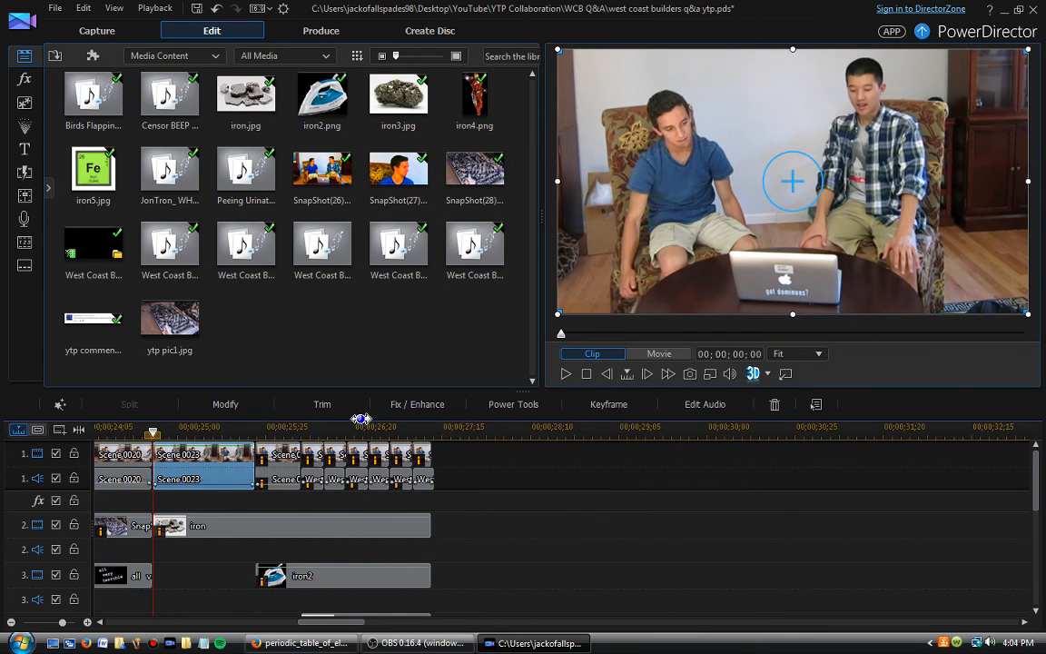
pyautogui.moveTo(314, 627); pyautogui.dragTo(116, 624)
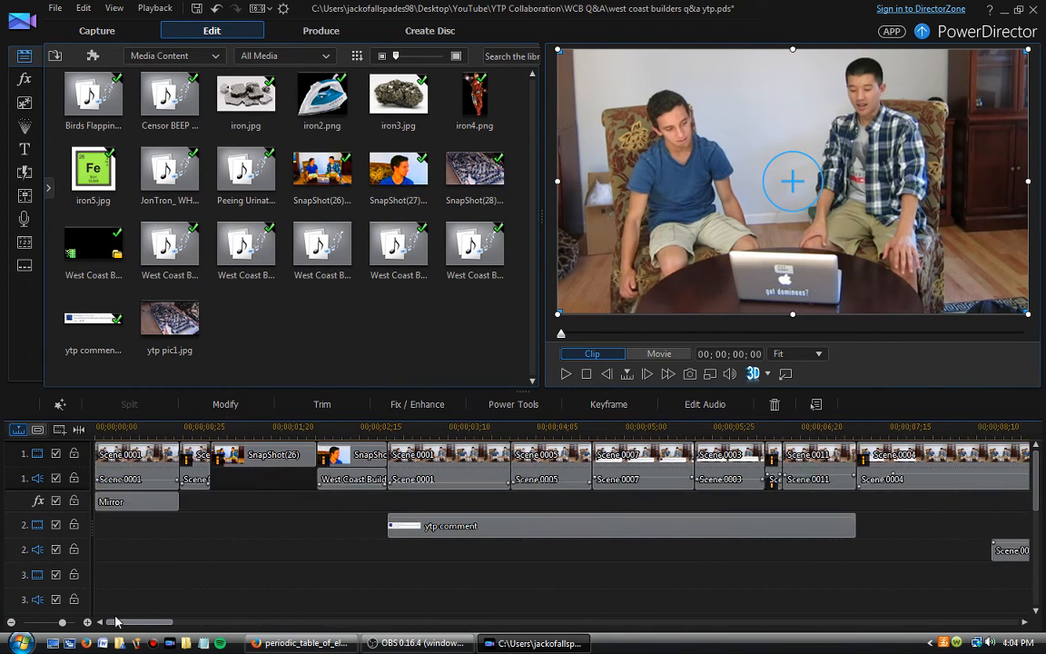
pyautogui.click(141, 466)
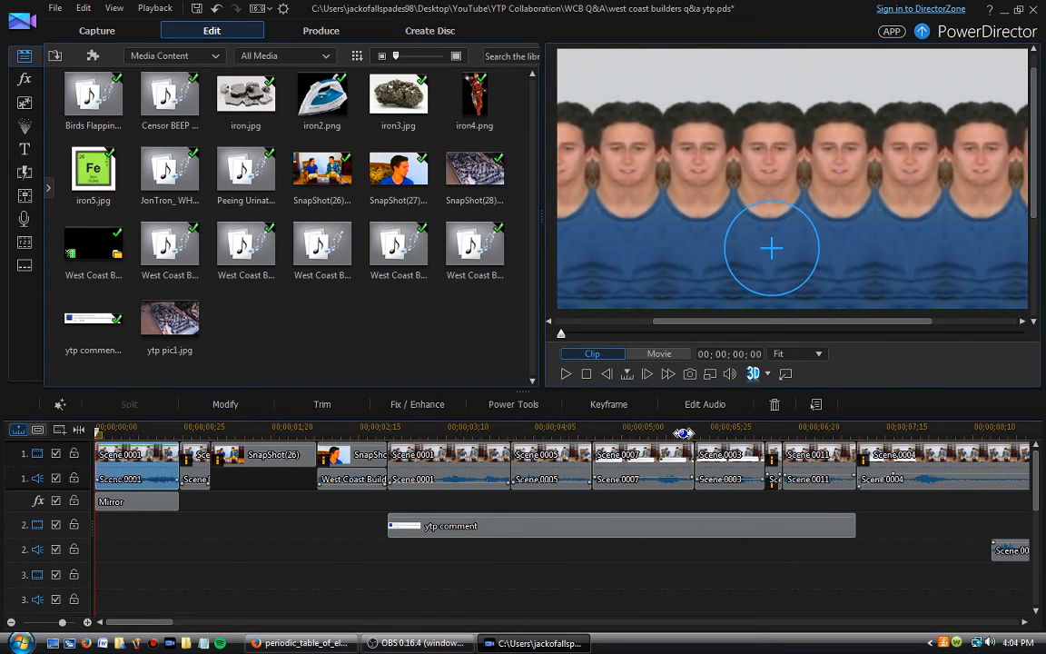
pyautogui.scroll(-2, 607, 438)
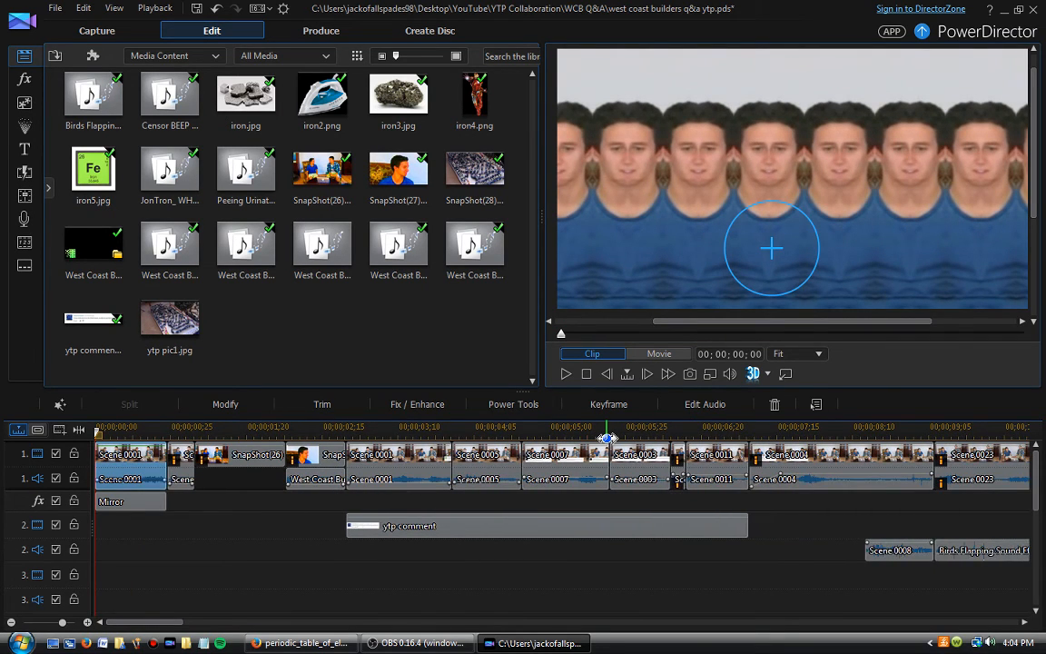
pyautogui.scroll(-3, 607, 437)
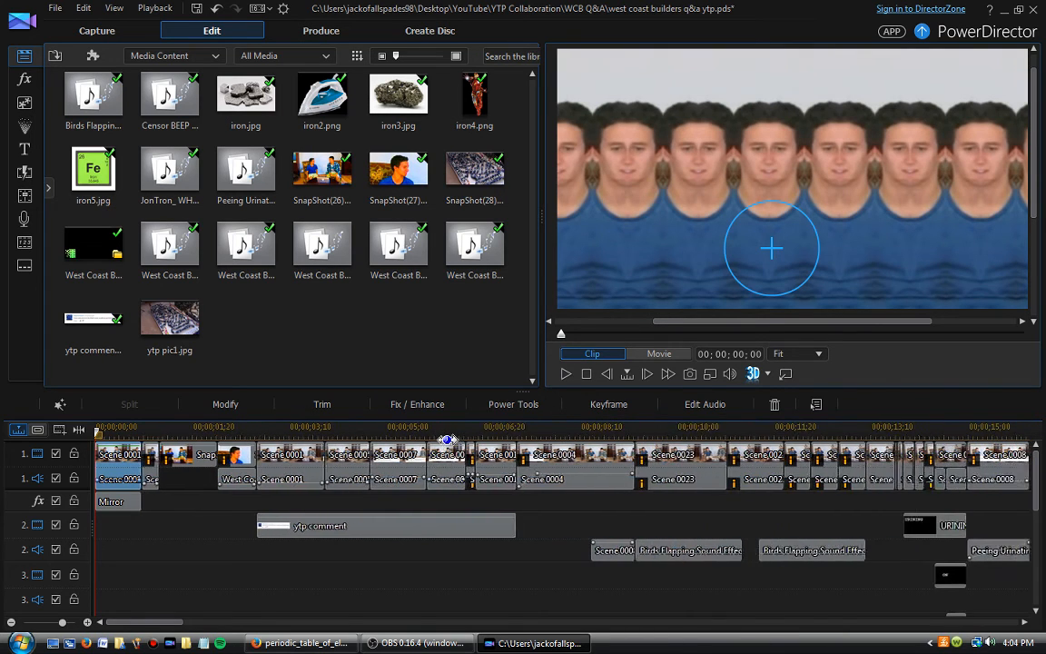
pyautogui.click(659, 353)
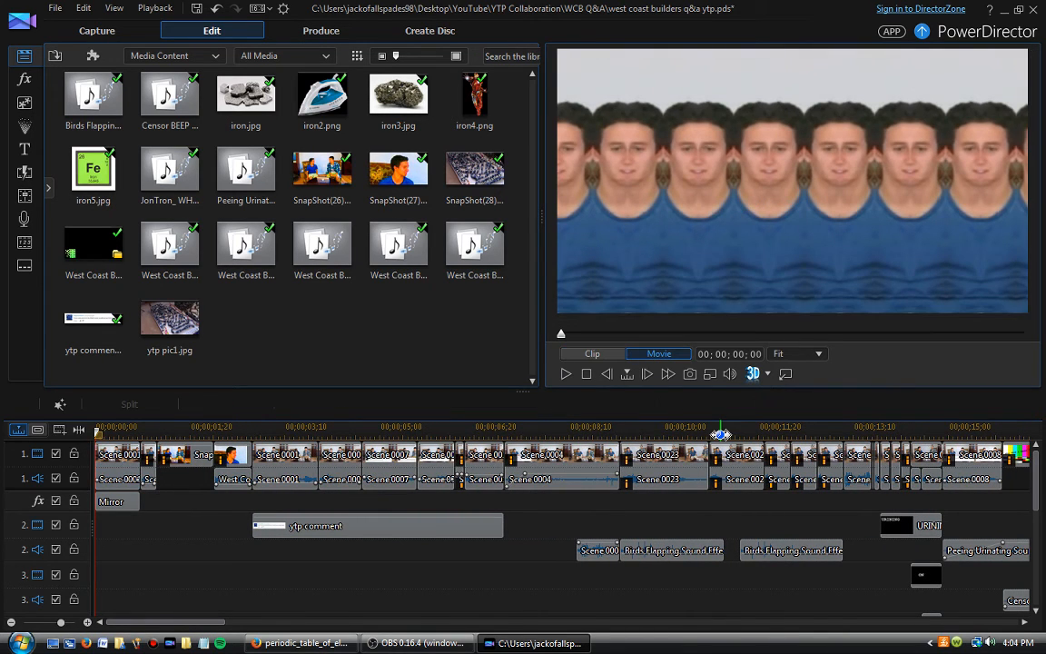
pyautogui.scroll(-5, 720, 435)
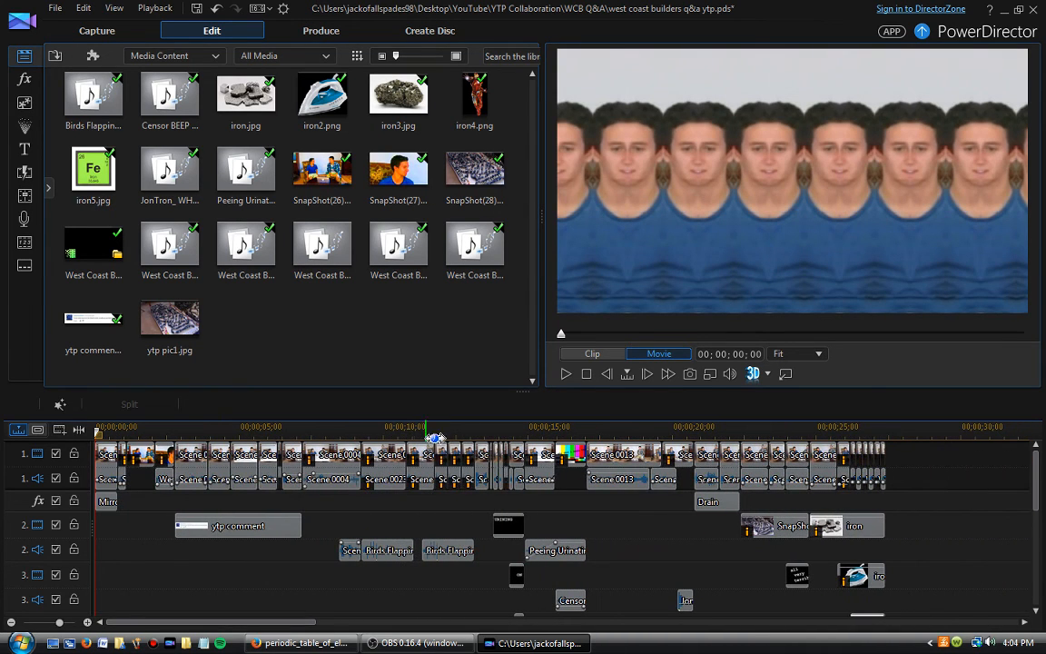
pyautogui.click(566, 376)
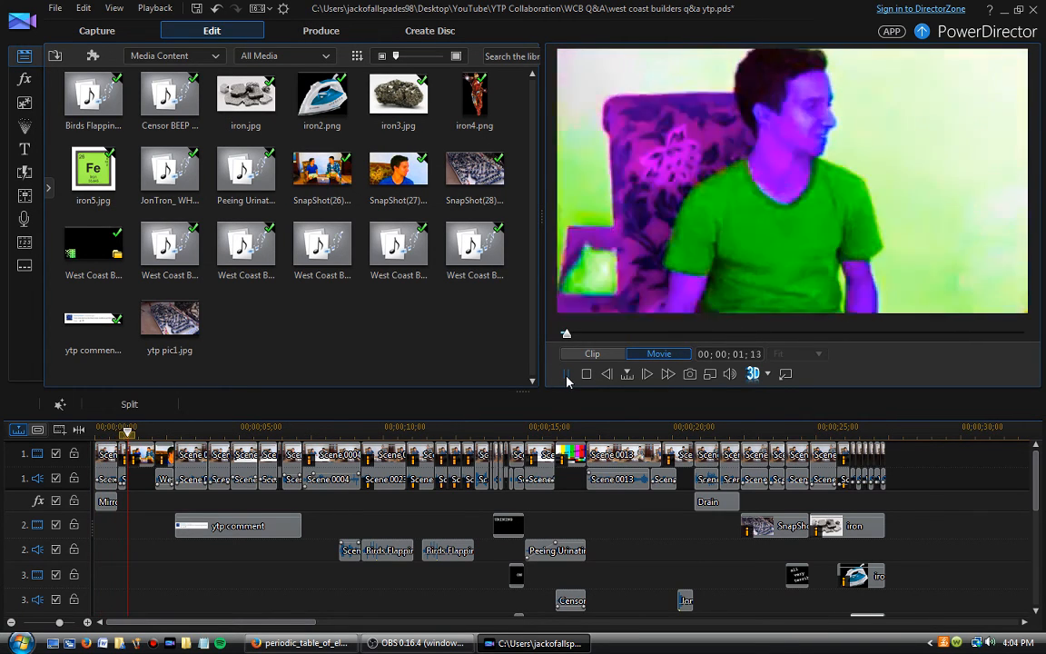
pyautogui.click(566, 374)
pyautogui.click(566, 375)
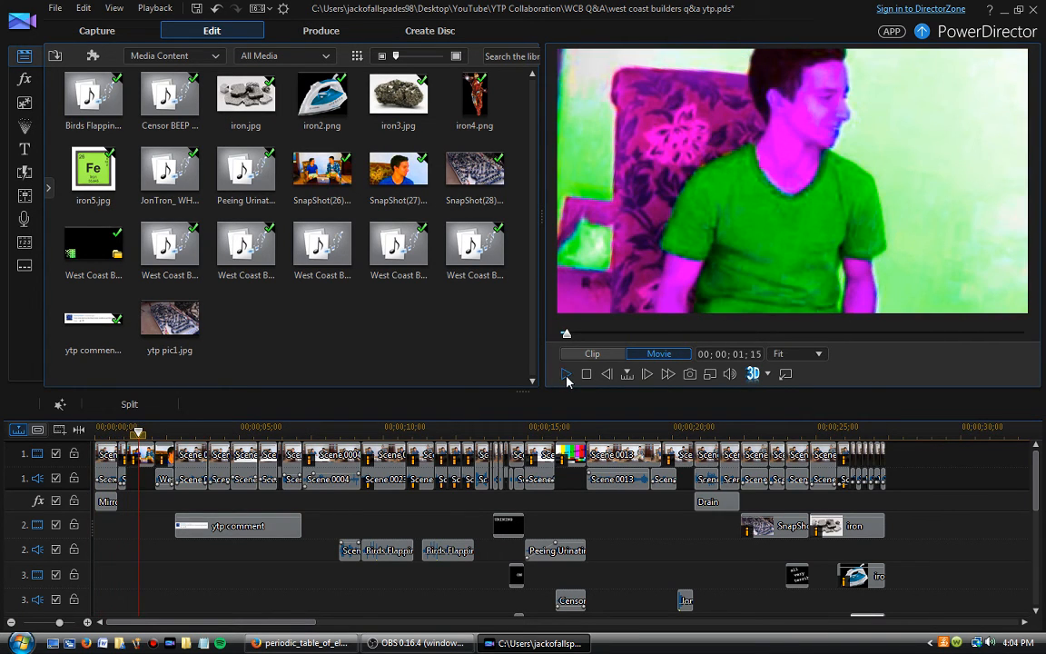
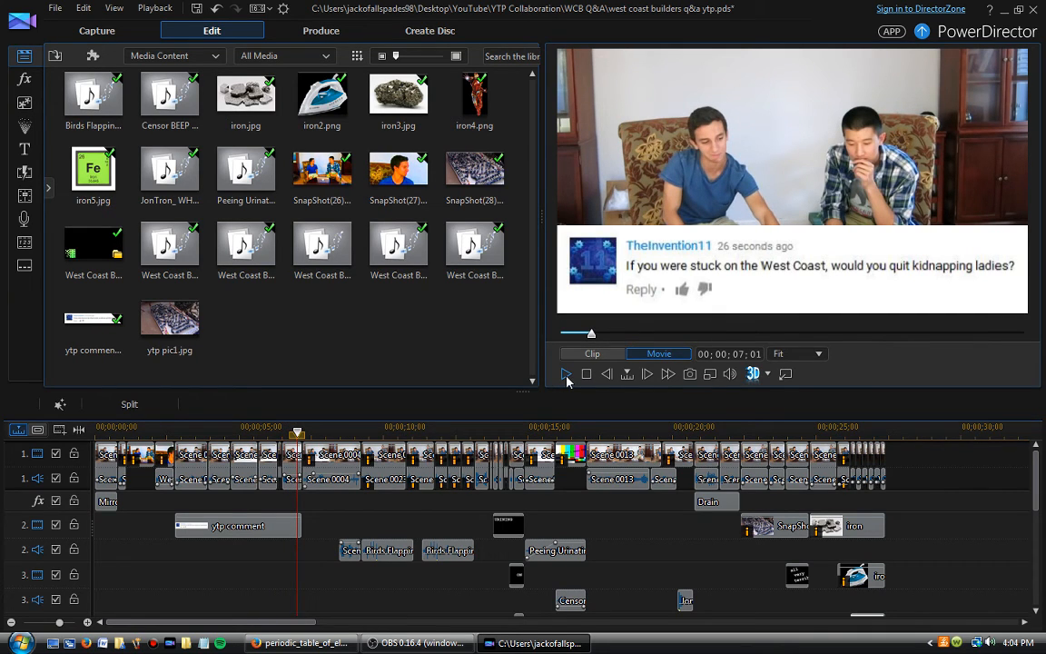
# Play the movie through the start of the Scene 0004 close-up clip to locate the point for a cut
pyautogui.click(564, 375)
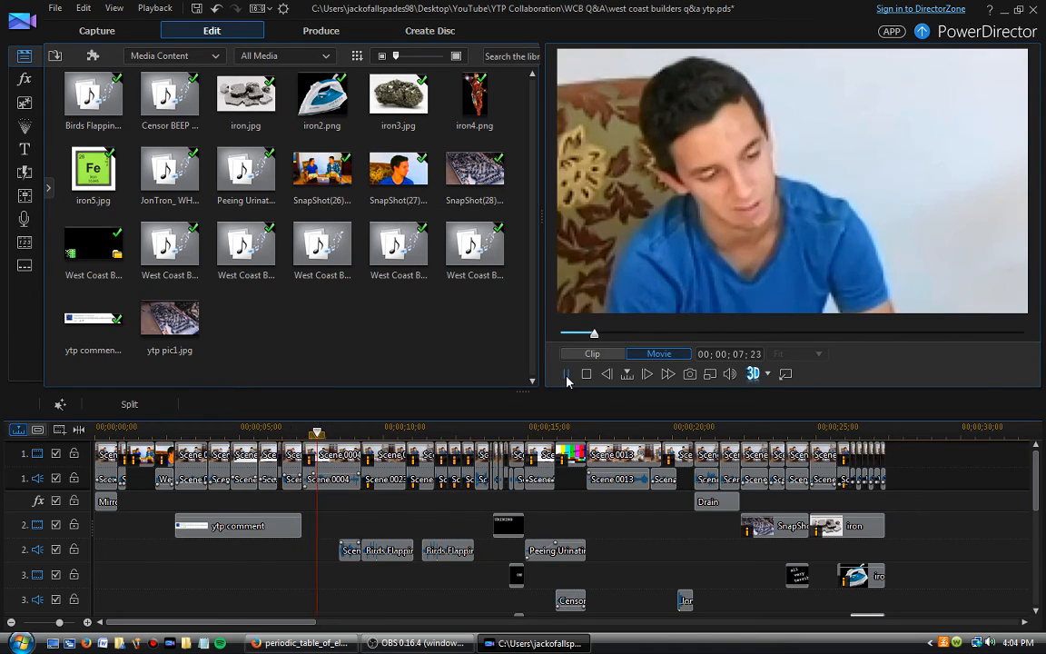
pyautogui.click(565, 374)
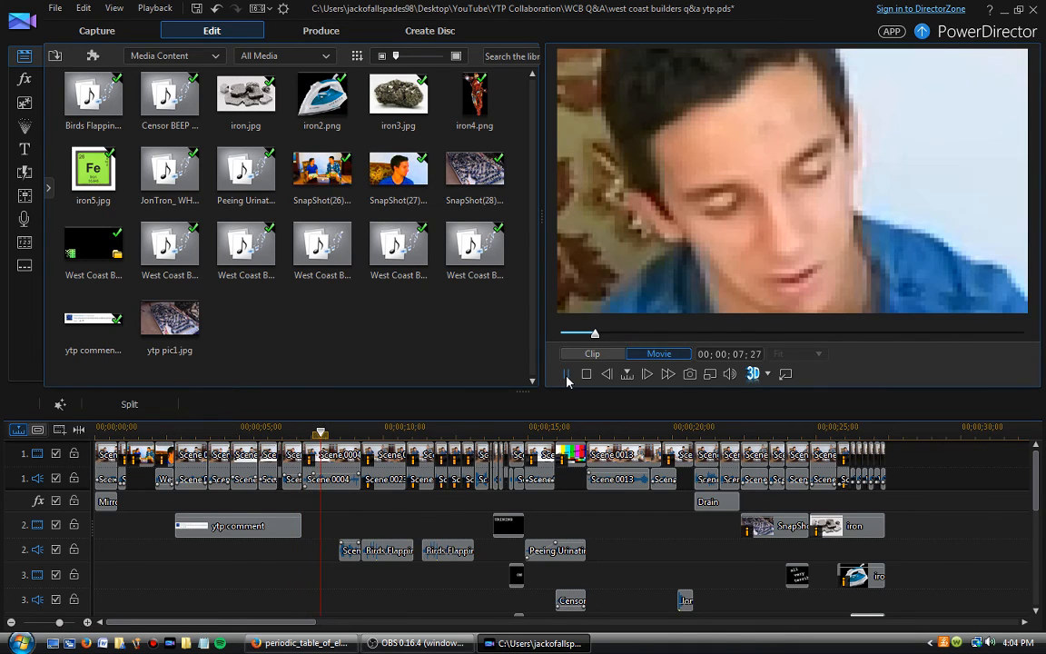
pyautogui.click(318, 466)
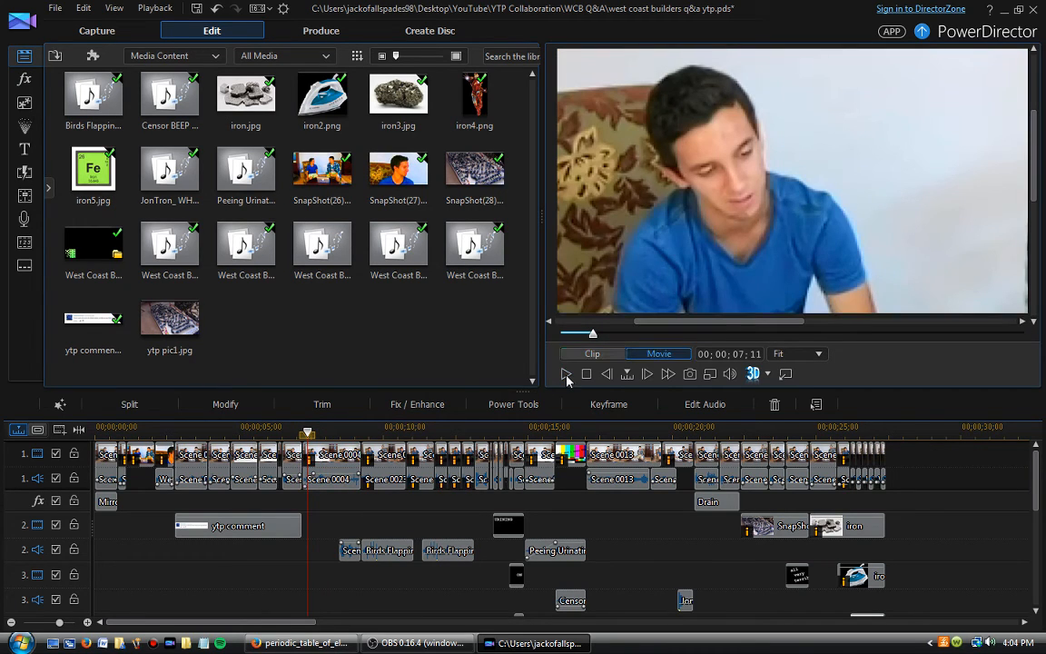
pyautogui.click(566, 374)
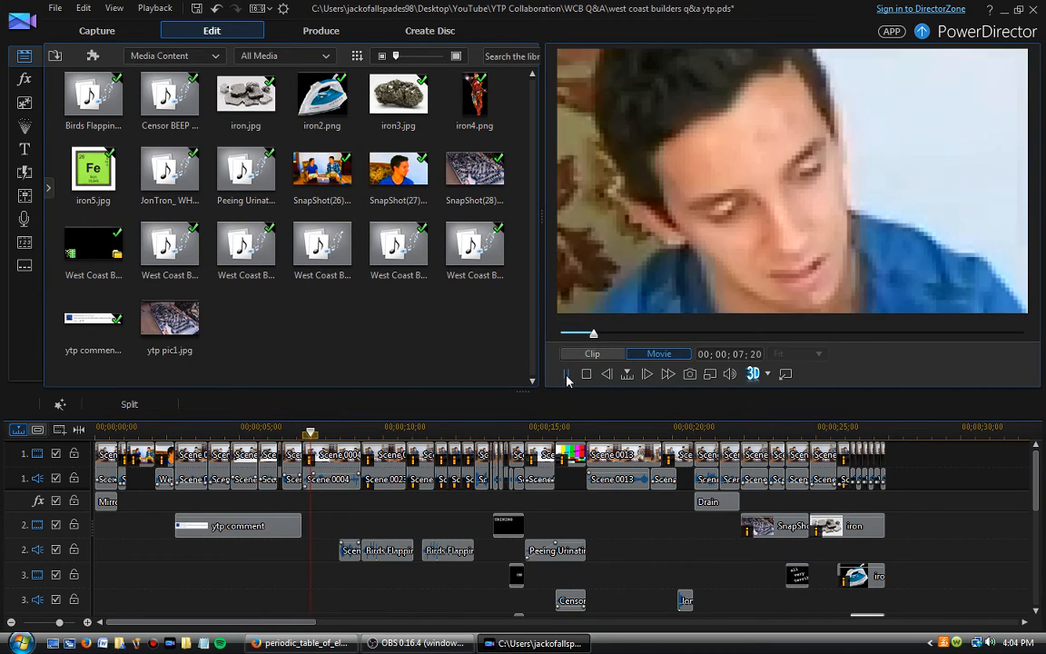
# Split the Scene 0004 close-up clip 14 frames in and mute its first part
pyautogui.click(337, 471)
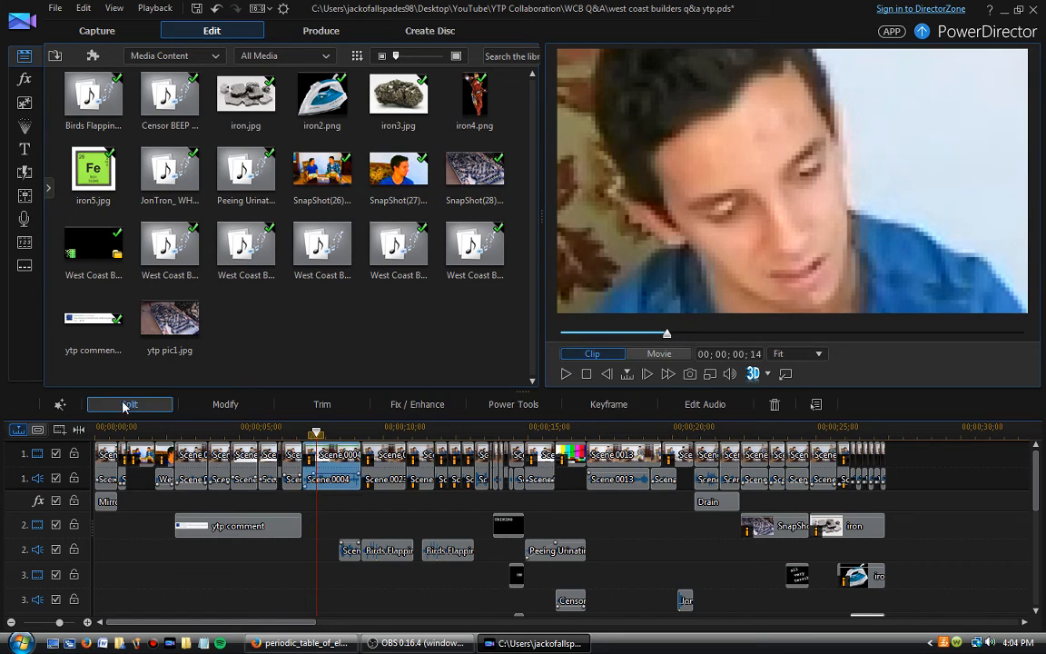
pyautogui.hotkey('ctrl', 't')
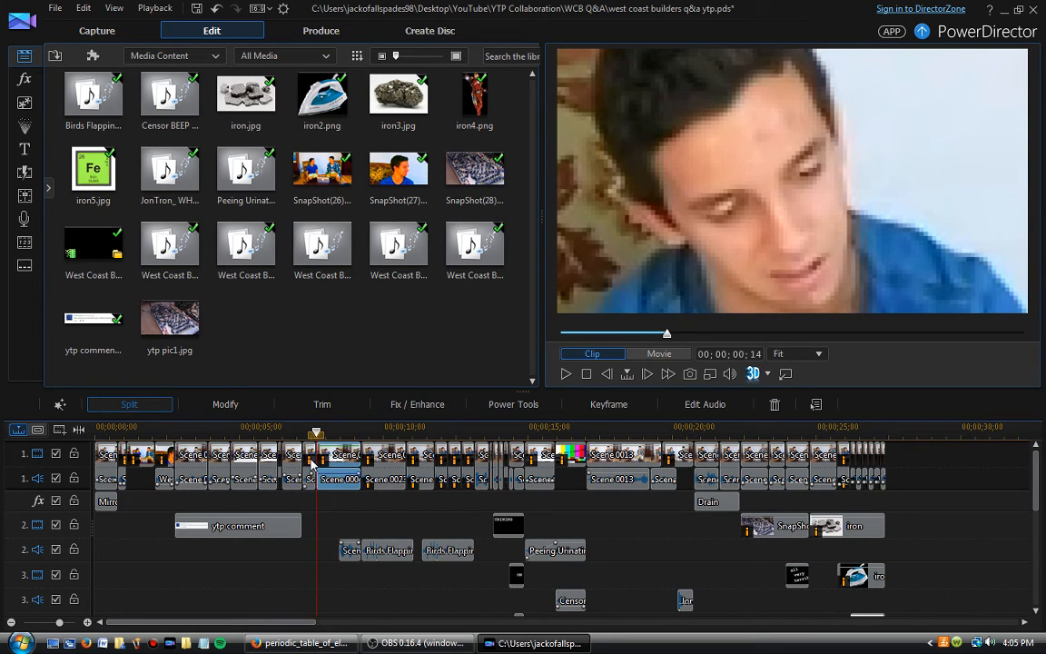
pyautogui.click(311, 464)
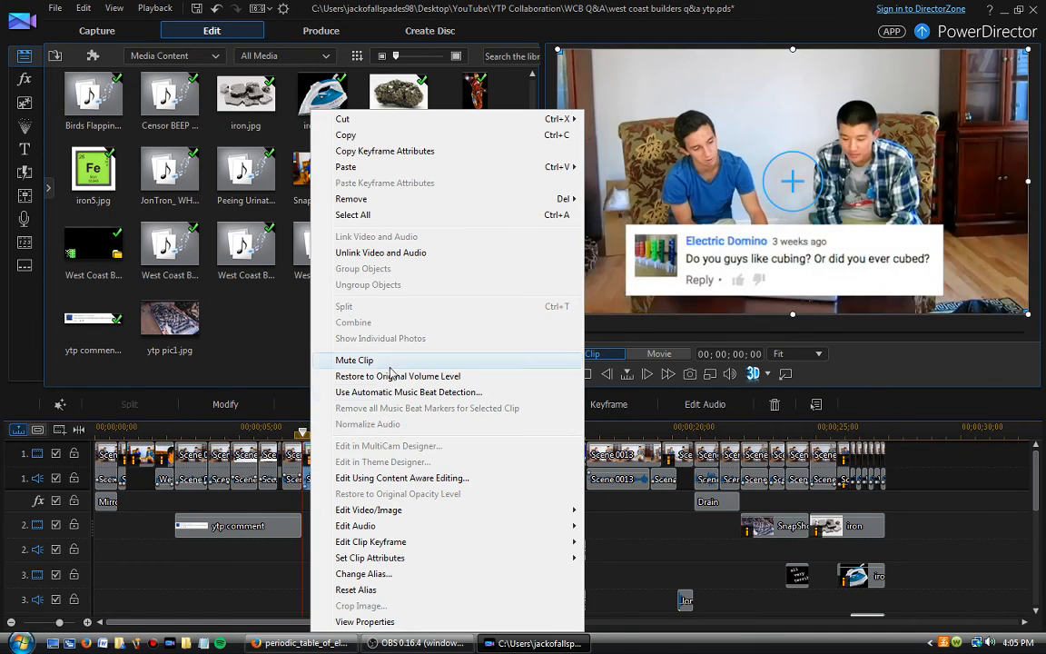
pyautogui.click(382, 361)
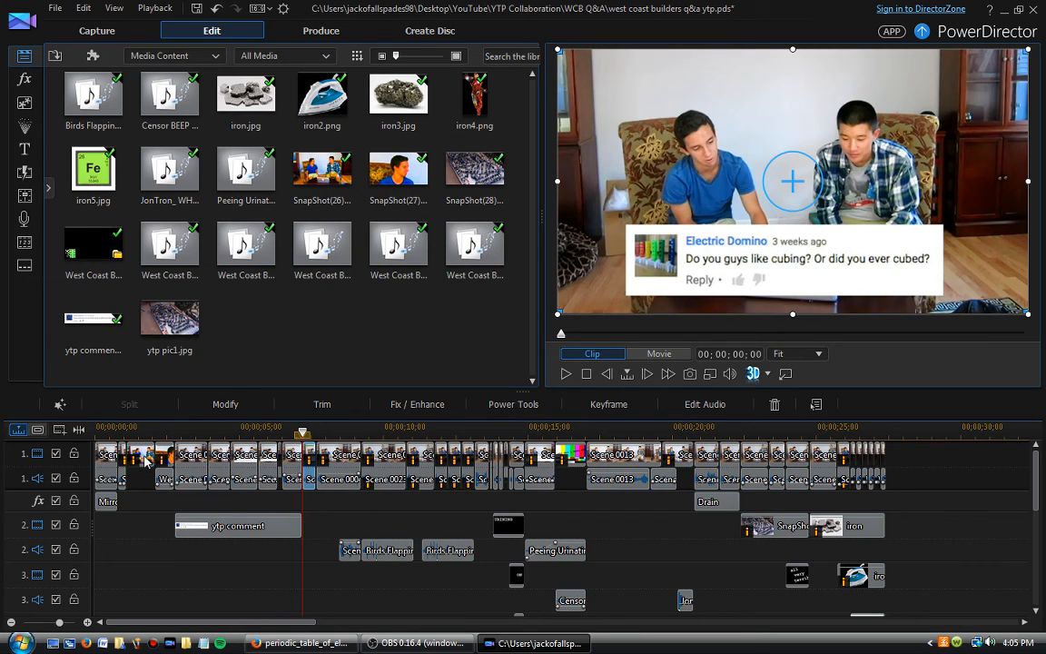
# Play the movie from about one second in through the end of the iron overlays, pausing along the way
pyautogui.click(659, 354)
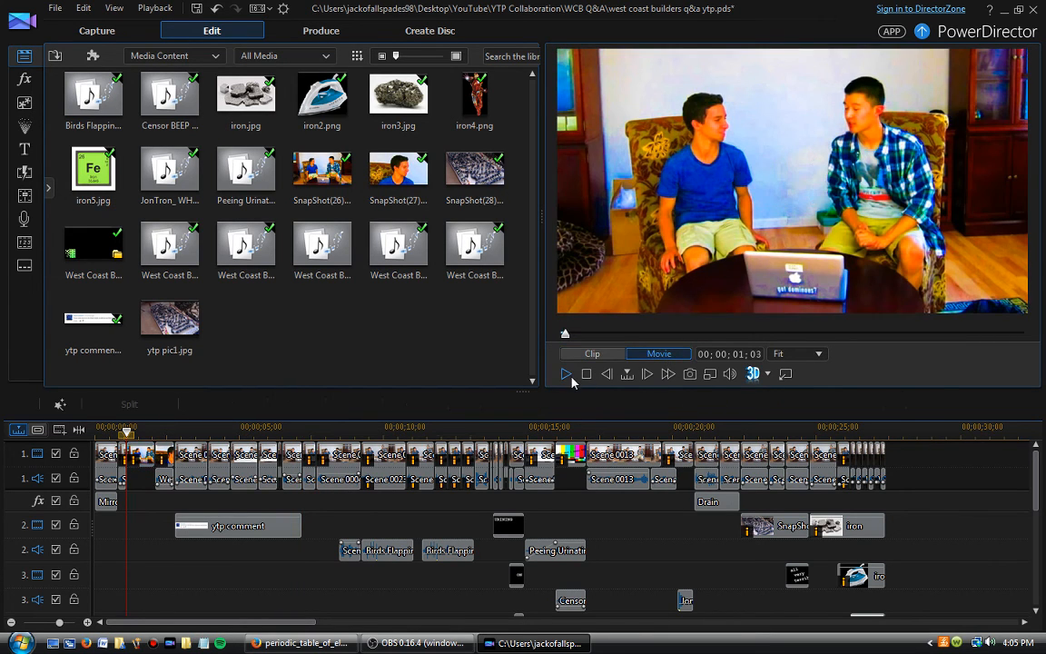
pyautogui.click(565, 373)
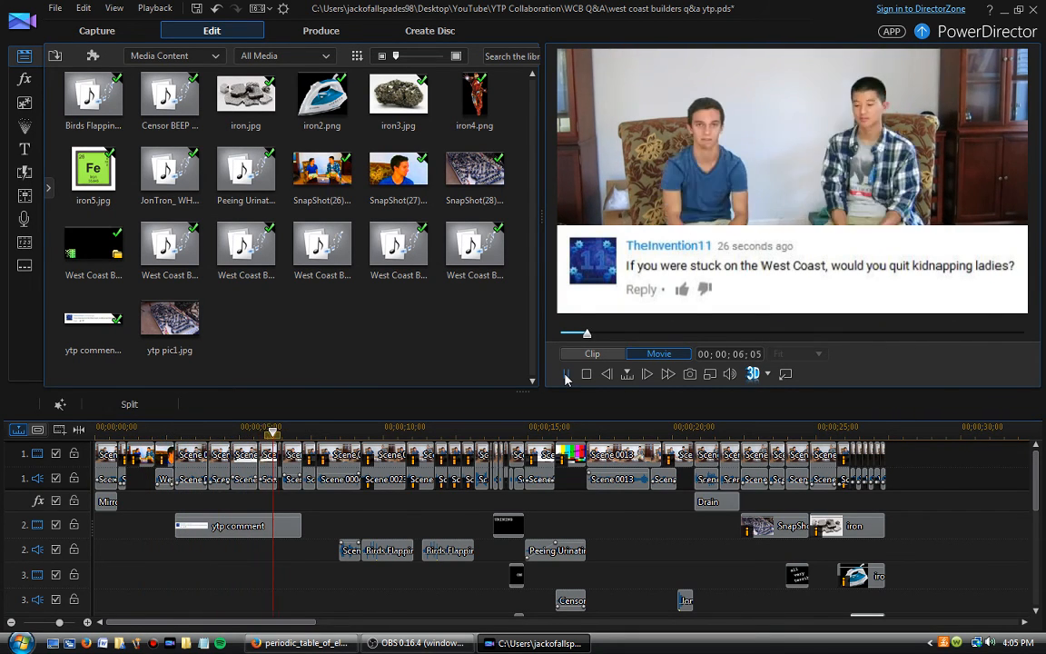
pyautogui.click(566, 374)
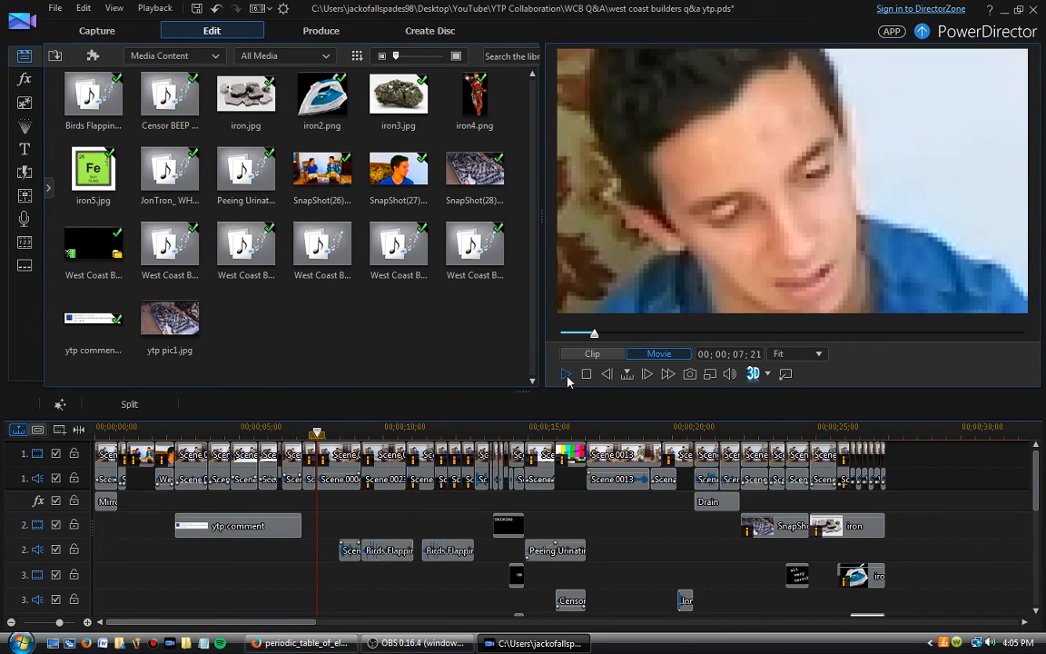
pyautogui.click(566, 374)
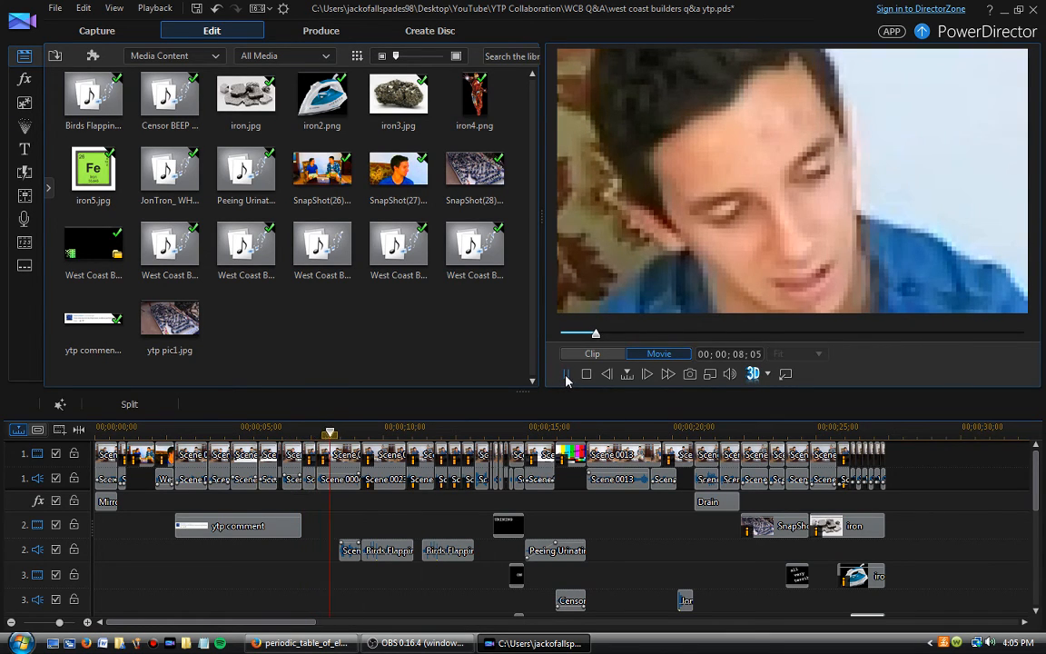
pyautogui.click(565, 374)
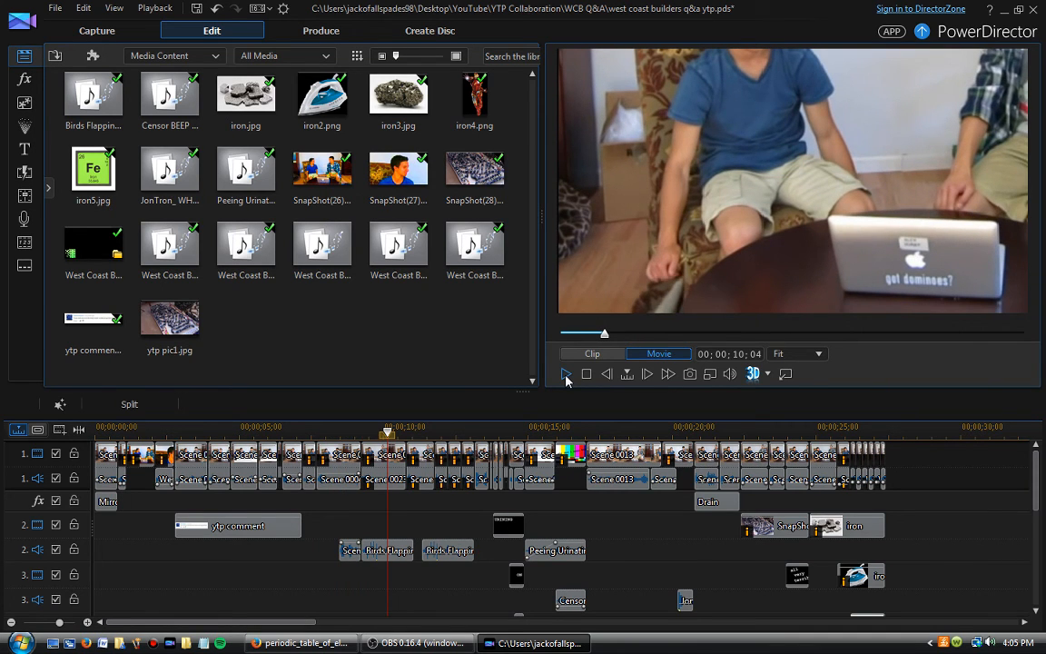
pyautogui.click(565, 374)
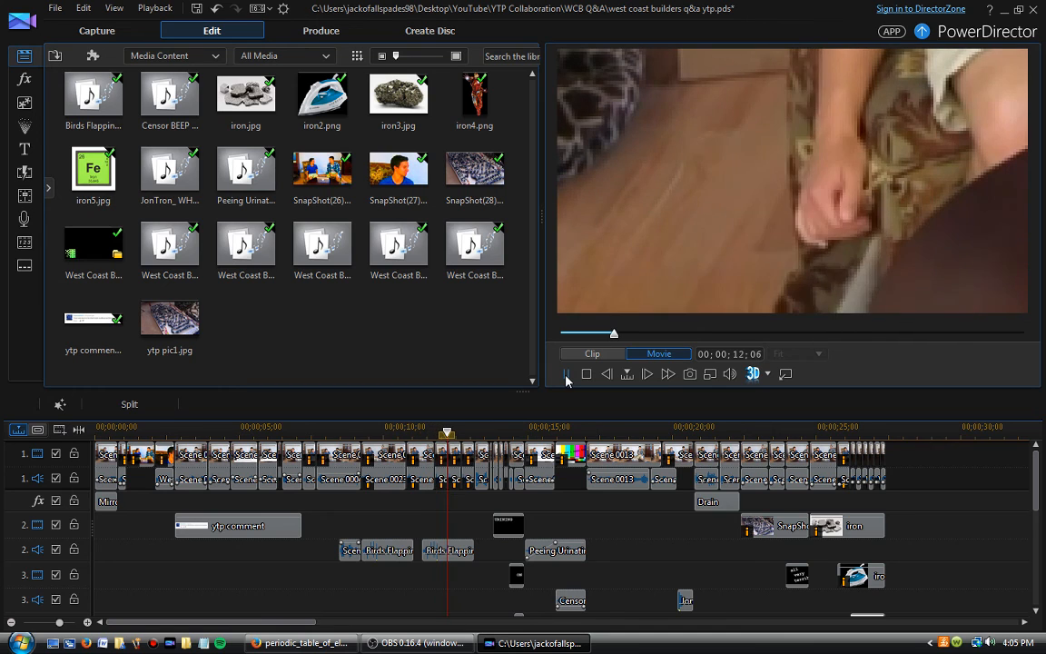
pyautogui.click(566, 374)
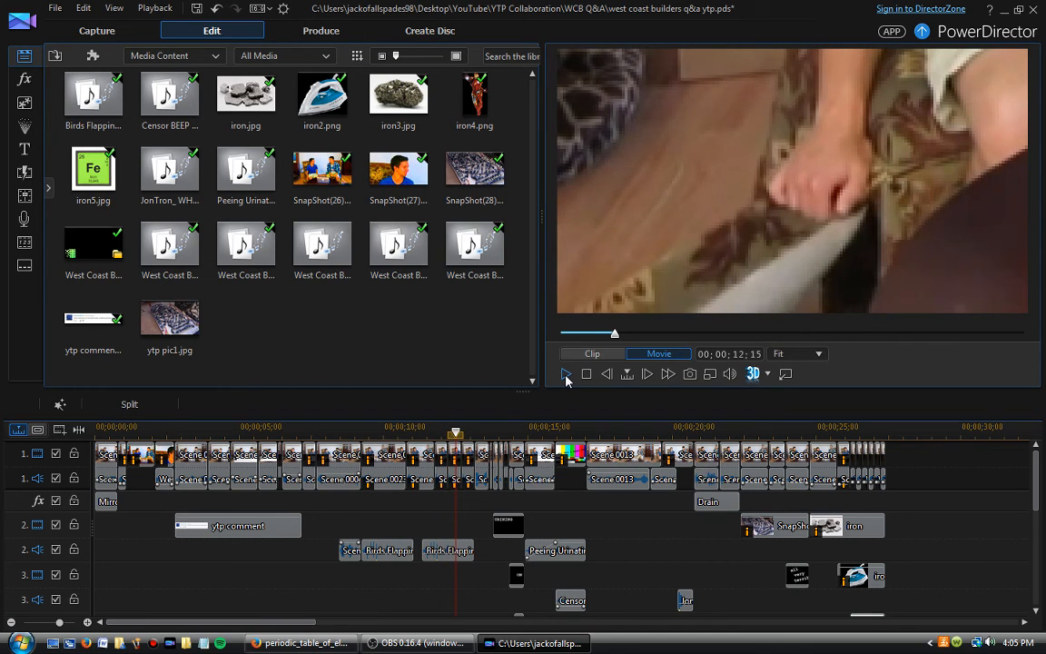
pyautogui.click(566, 374)
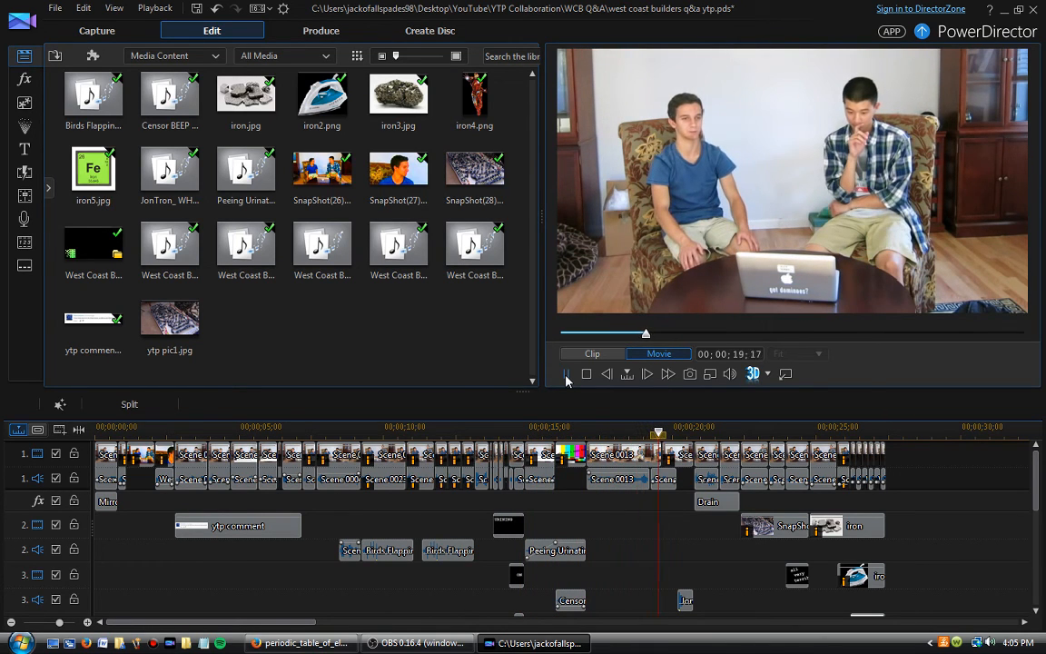
pyautogui.click(565, 376)
pyautogui.click(565, 376)
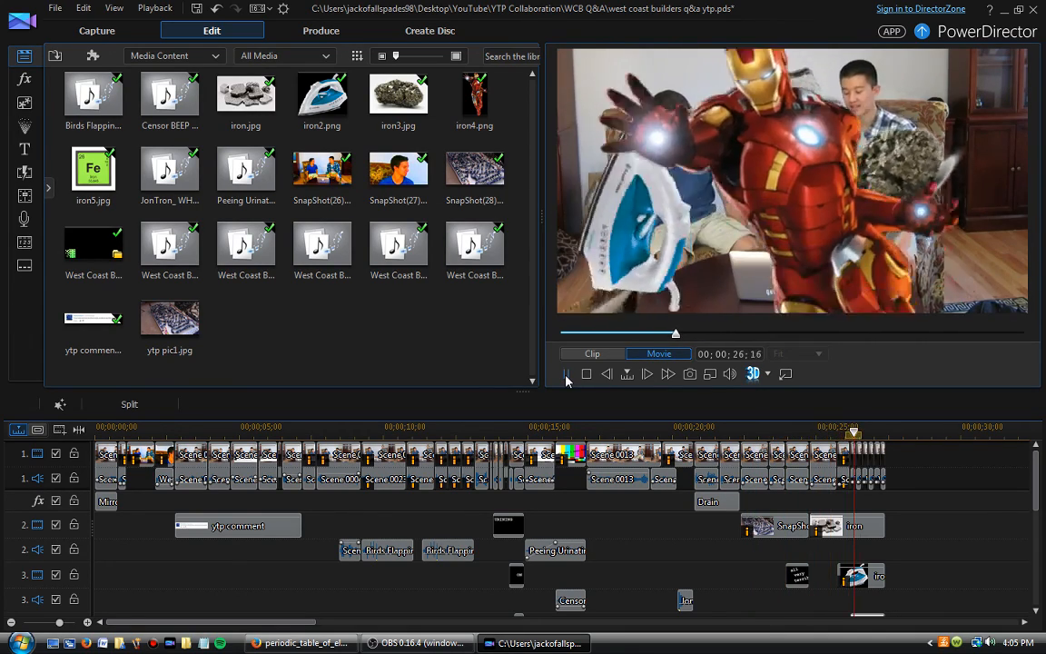
pyautogui.click(565, 375)
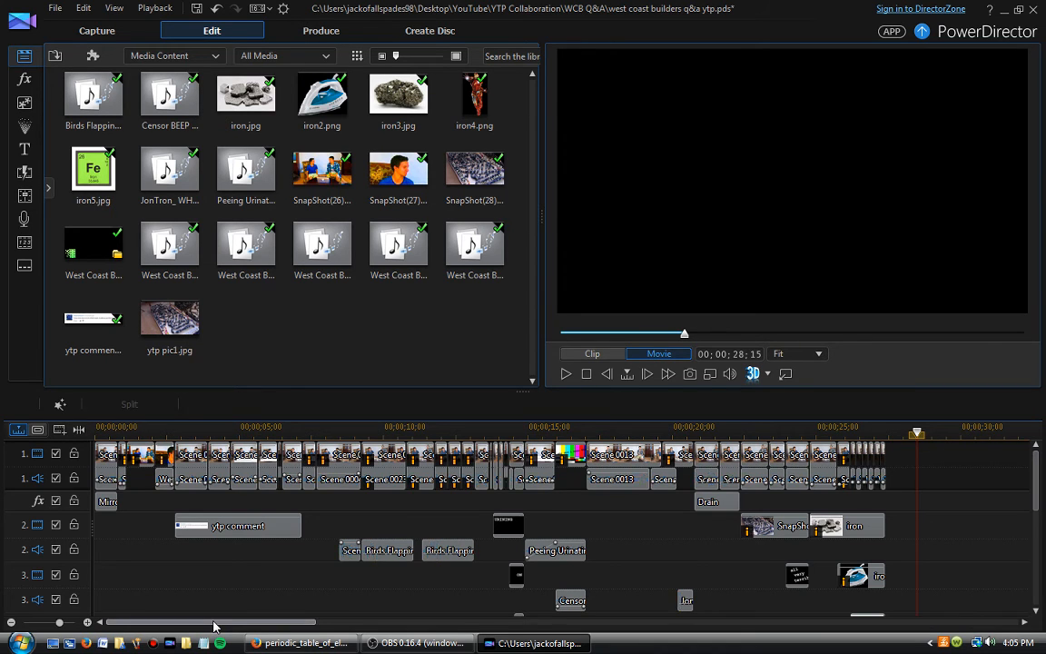
# Replay the movie from the short scene clip before the first black title through the "why did i make this" color bars
pyautogui.moveTo(215, 624); pyautogui.dragTo(336, 621)
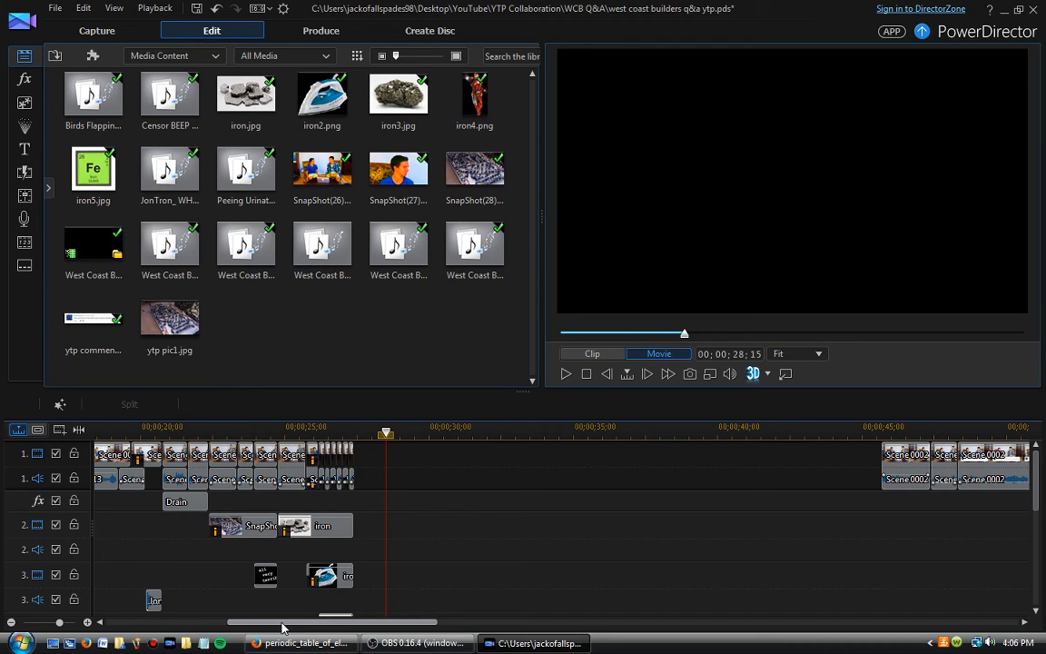
pyautogui.moveTo(320, 626); pyautogui.dragTo(252, 622)
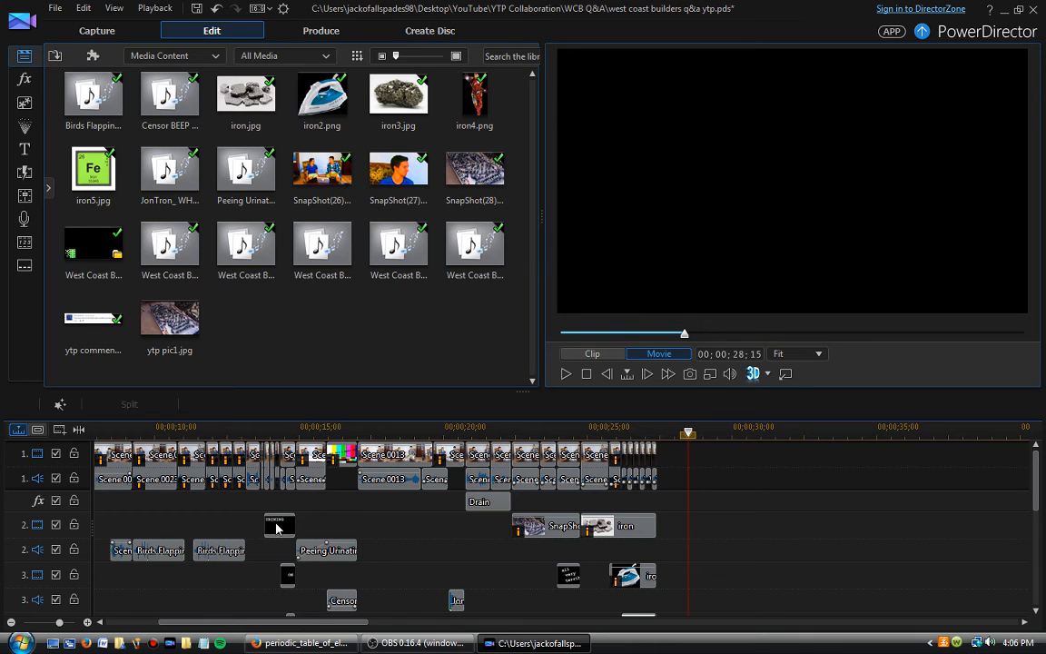
pyautogui.click(256, 462)
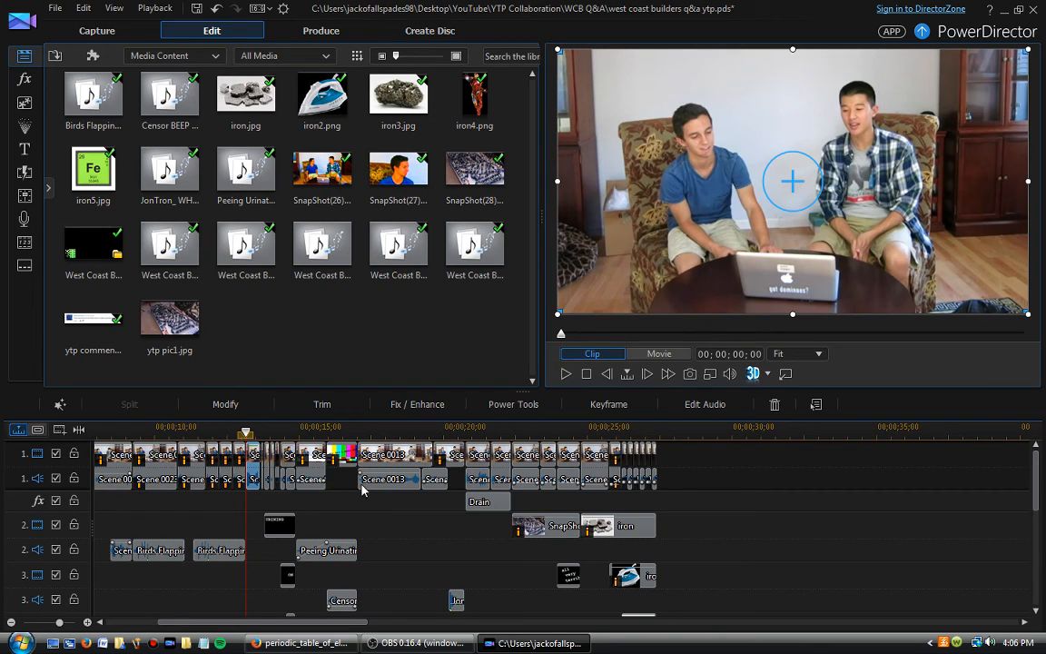
pyautogui.click(331, 454)
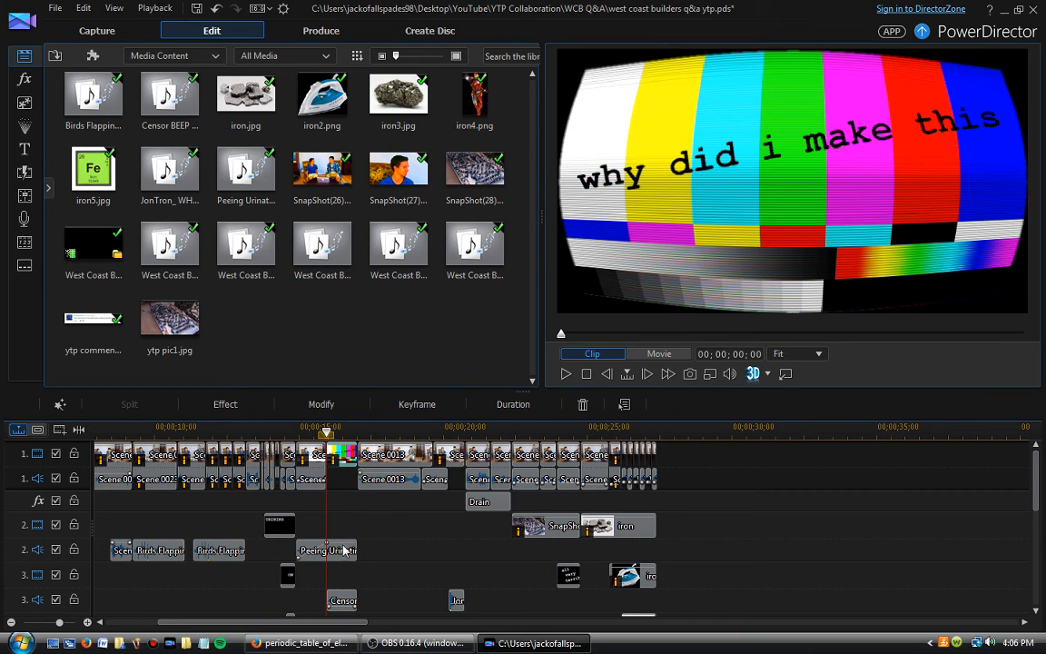
pyautogui.scroll(-3, 366, 542)
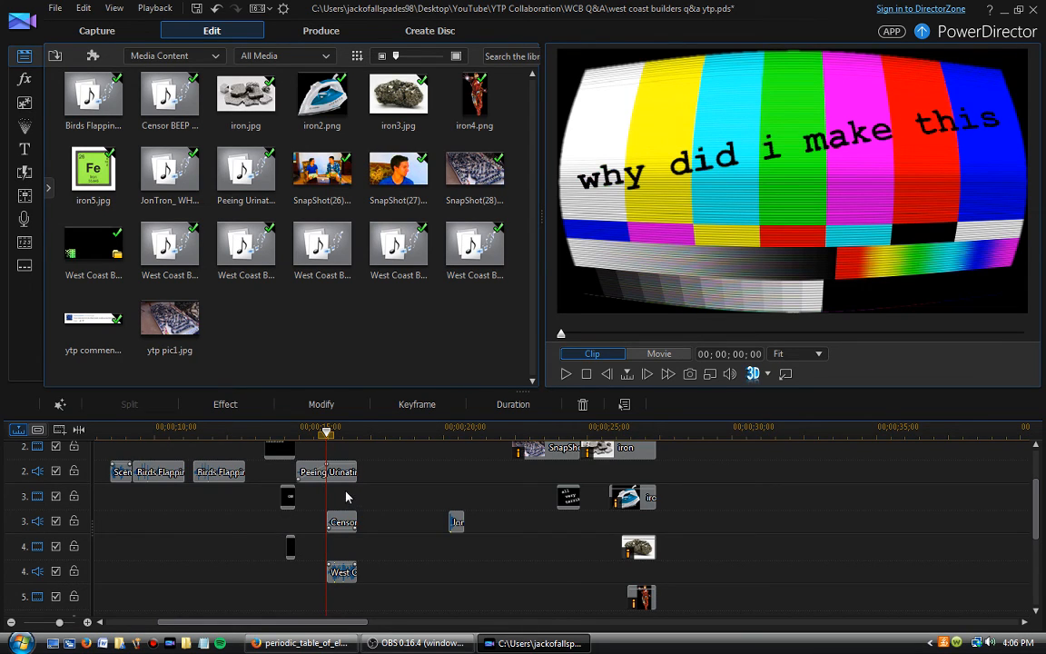
pyautogui.scroll(3, 390, 527)
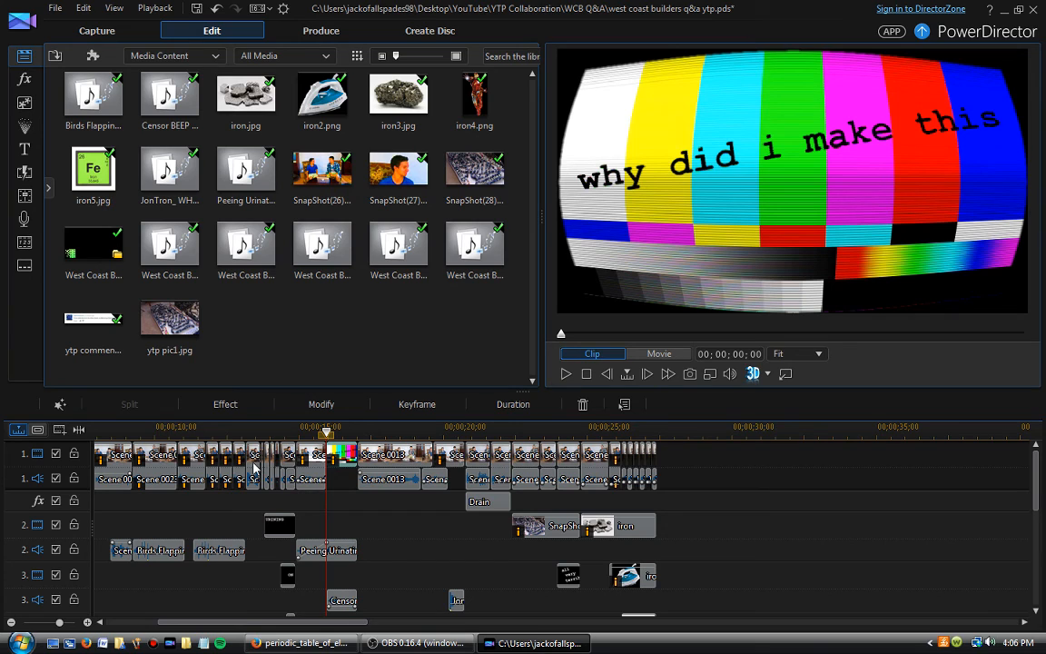
pyautogui.click(245, 459)
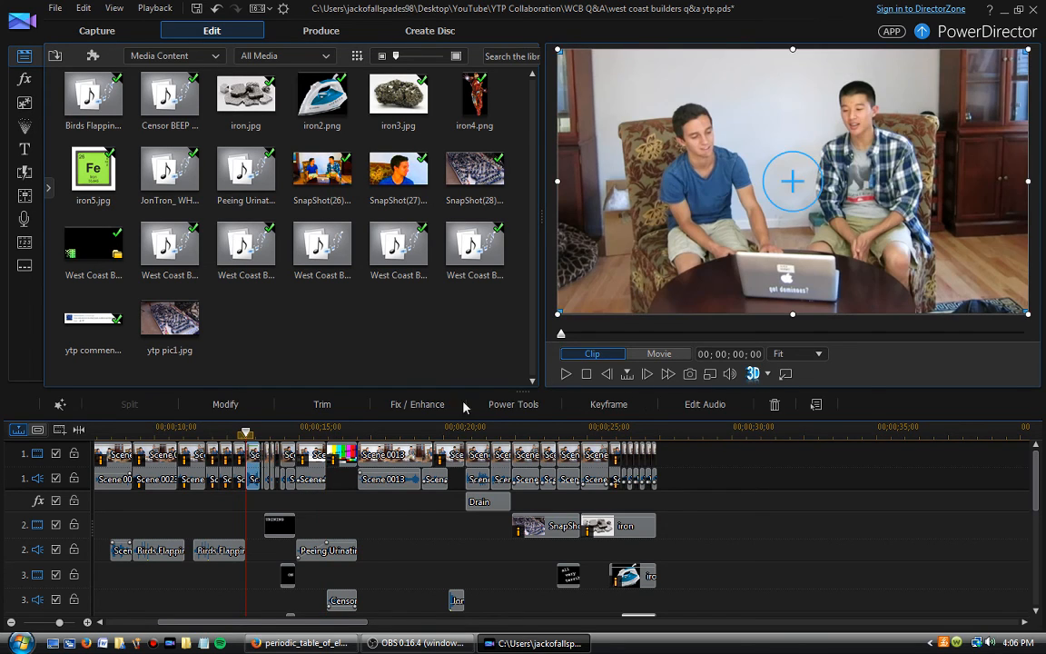
pyautogui.click(658, 356)
pyautogui.click(566, 374)
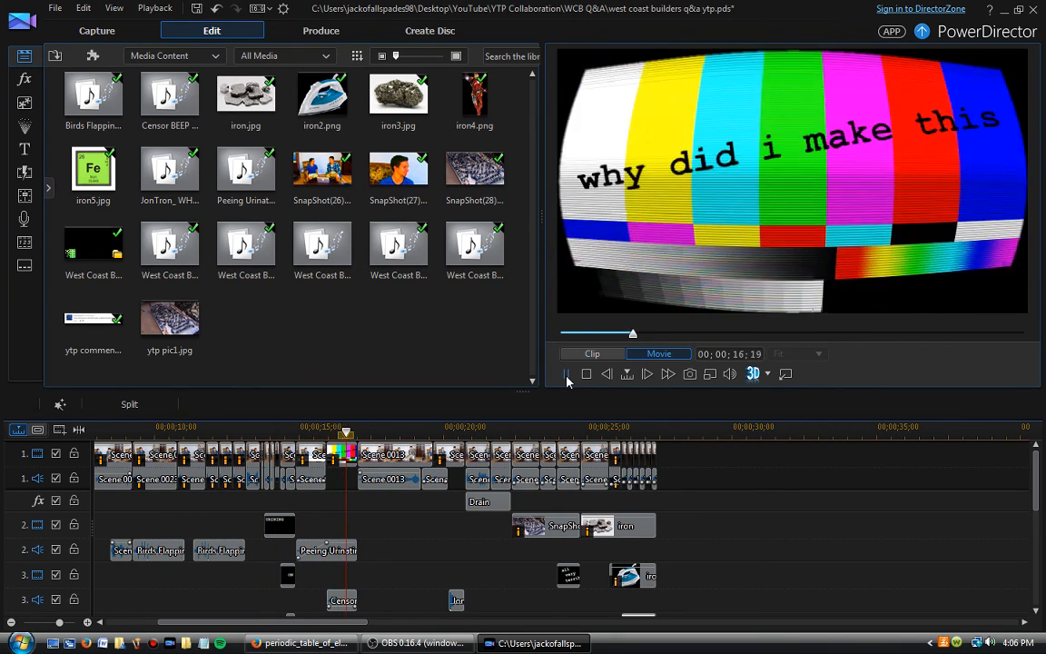
pyautogui.click(566, 375)
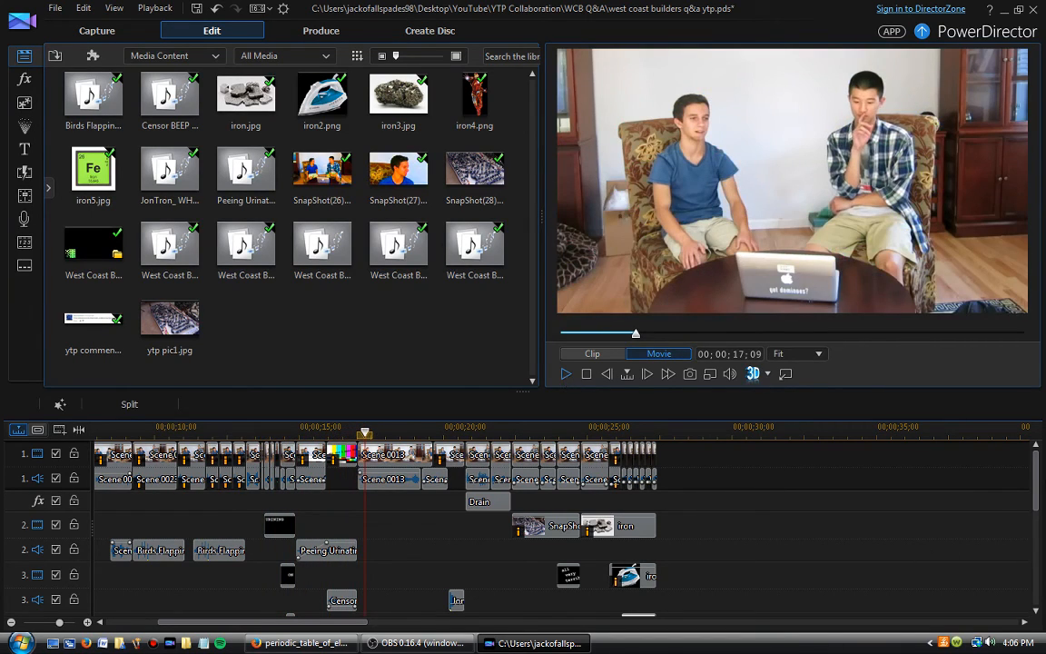
# Examine the audio layers under the color bars, the scene clip with the Drain effect, and the remaining unedited clips further along the timeline
pyautogui.scroll(-3, 935, 473)
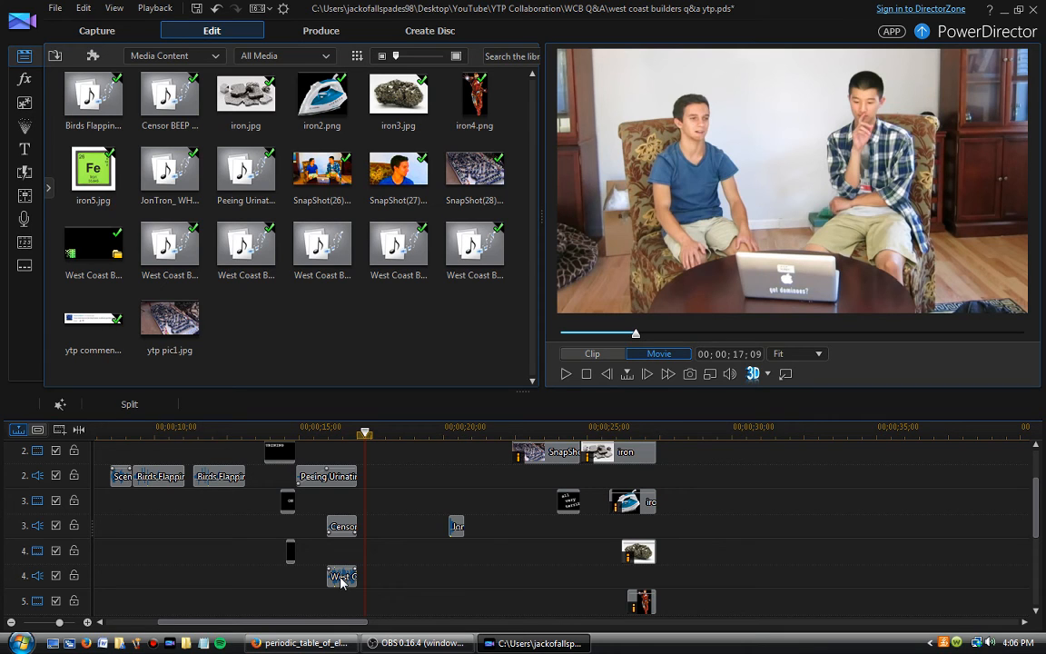
pyautogui.scroll(3, 385, 567)
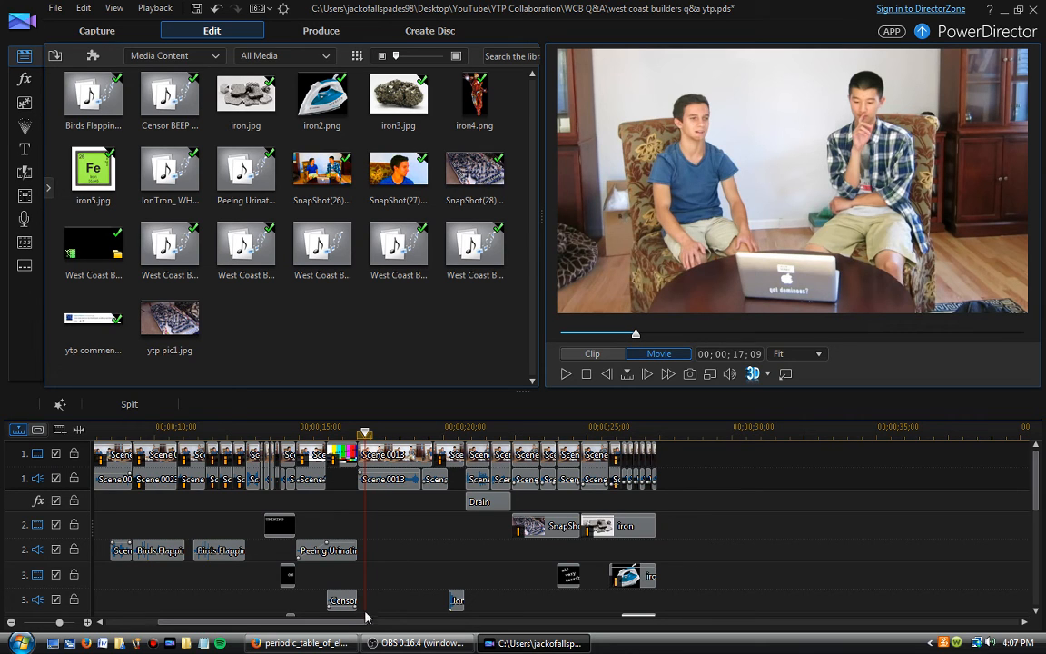
pyautogui.moveTo(354, 622); pyautogui.dragTo(399, 619)
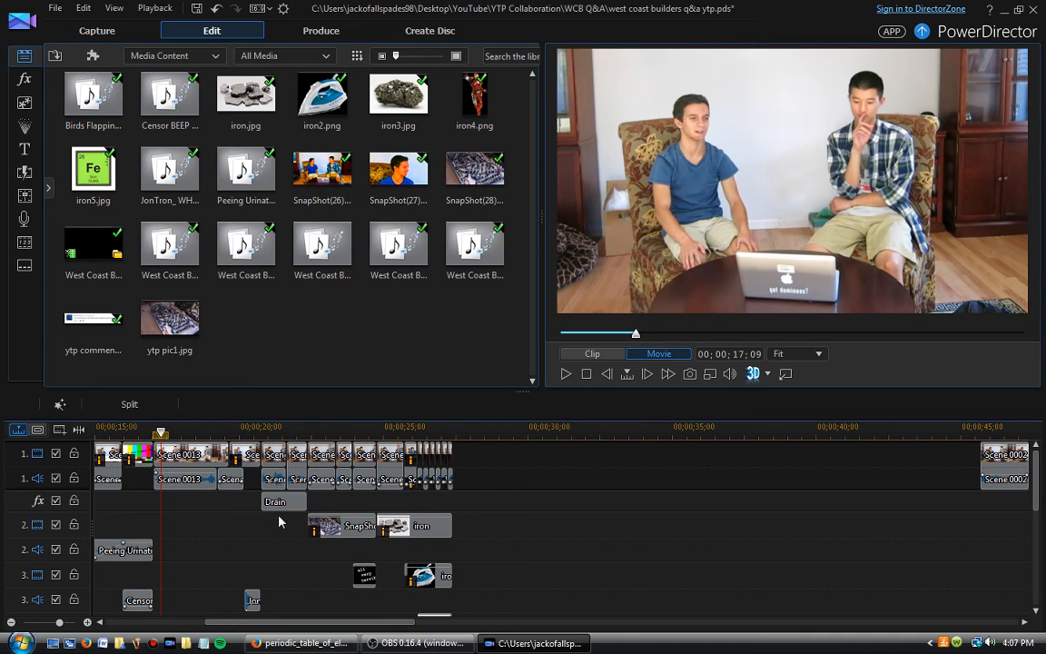
pyautogui.click(270, 462)
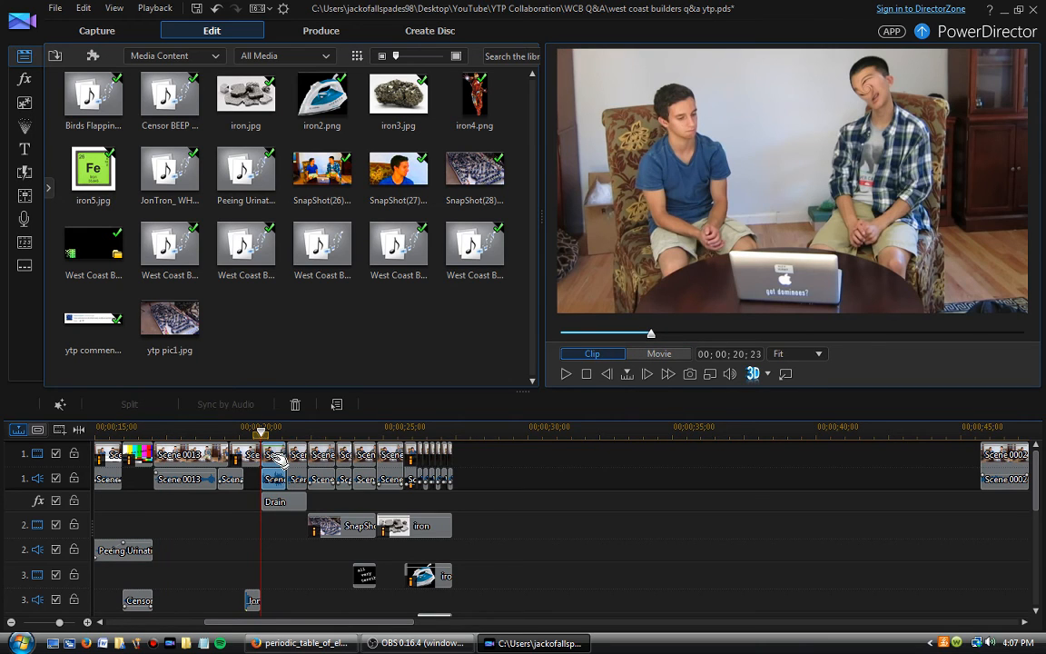
pyautogui.click(659, 354)
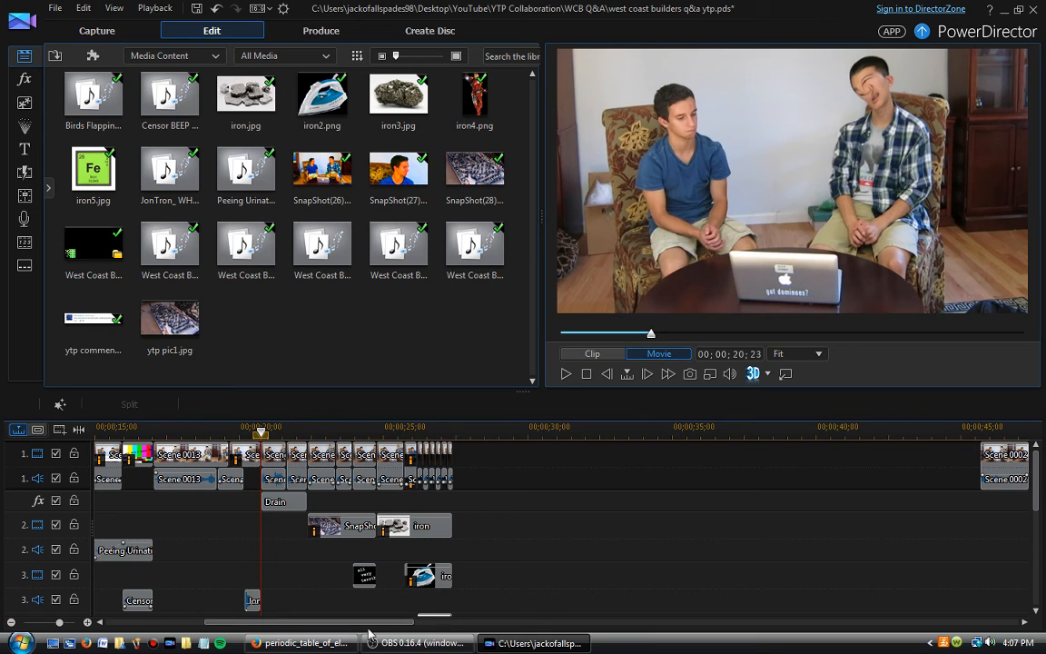
pyautogui.moveTo(379, 629); pyautogui.dragTo(439, 609)
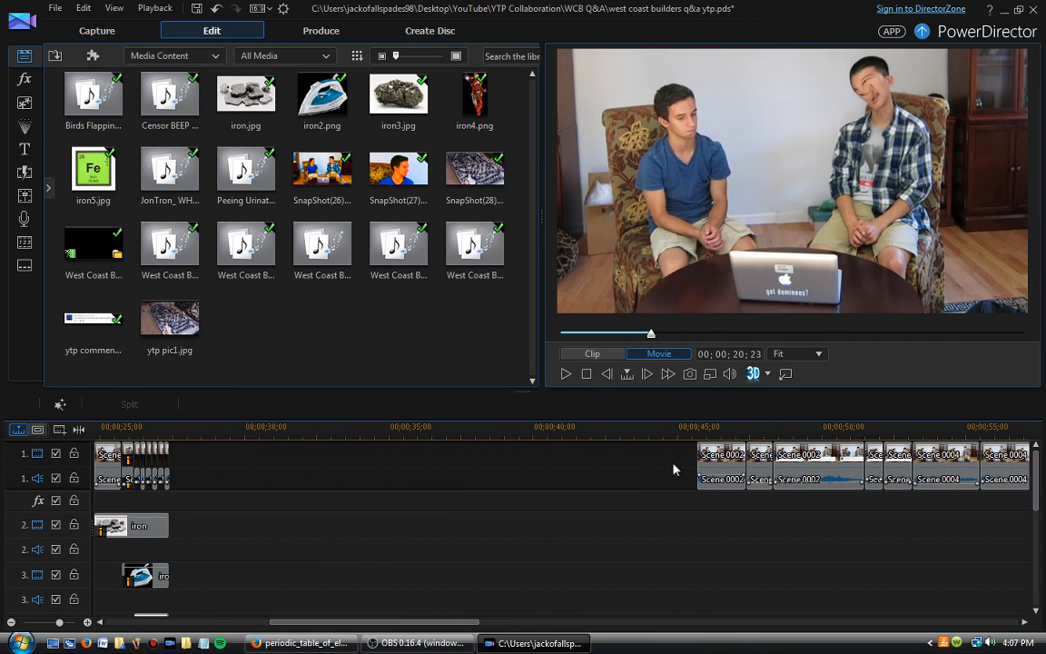
pyautogui.moveTo(684, 437); pyautogui.dragTo(302, 440)
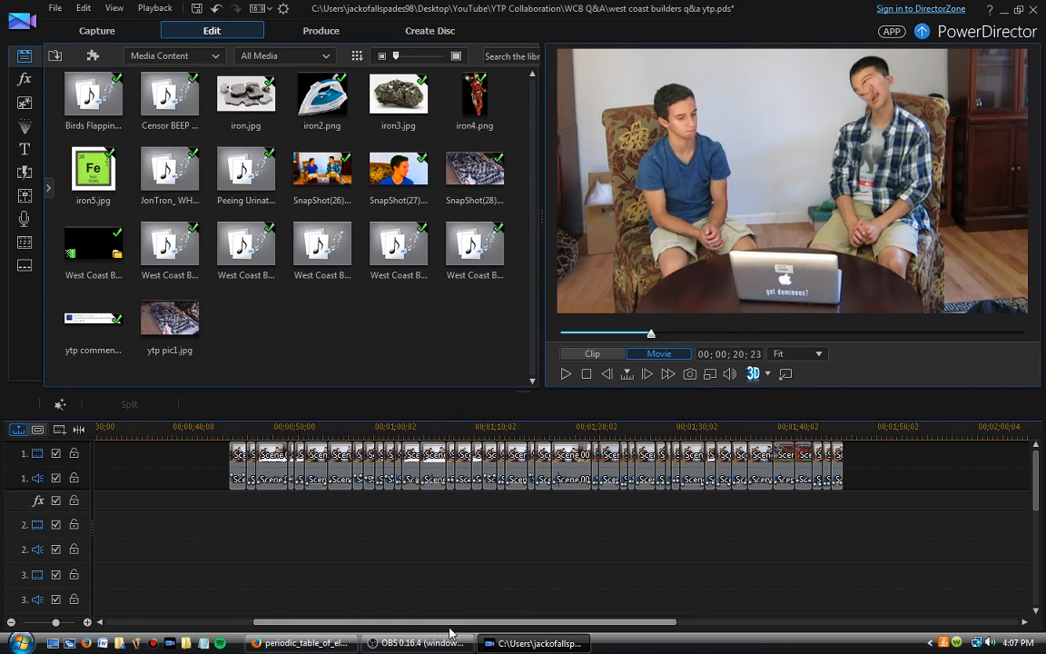
# Play the movie from the Scene 0013 clip after the color bars into the clip with the Drain effect
pyautogui.moveTo(448, 623); pyautogui.dragTo(298, 622)
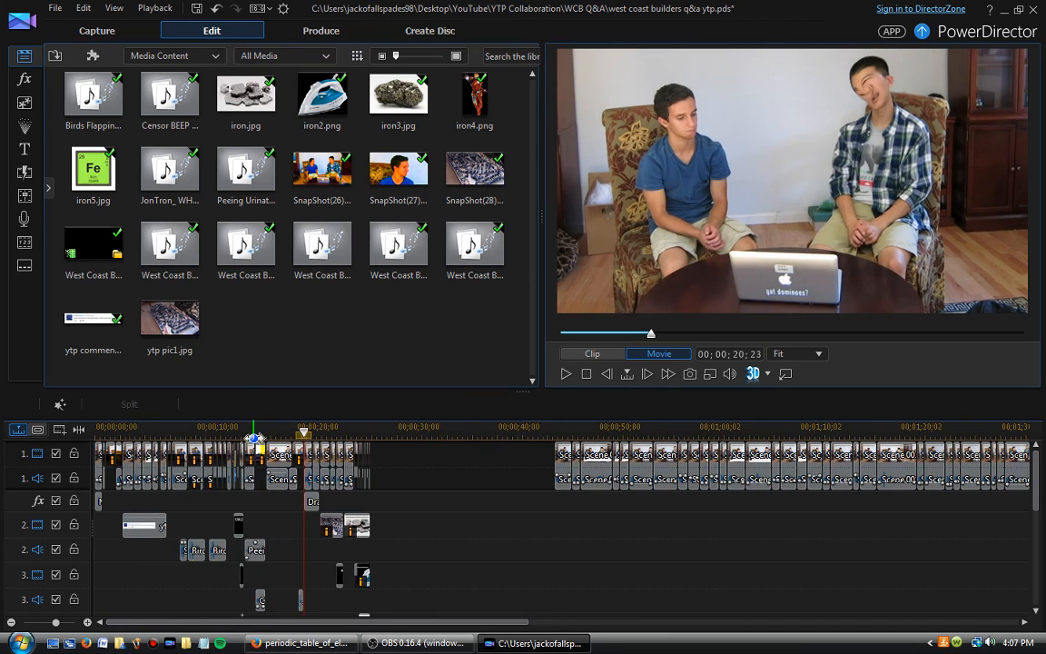
pyautogui.scroll(4, 363, 604)
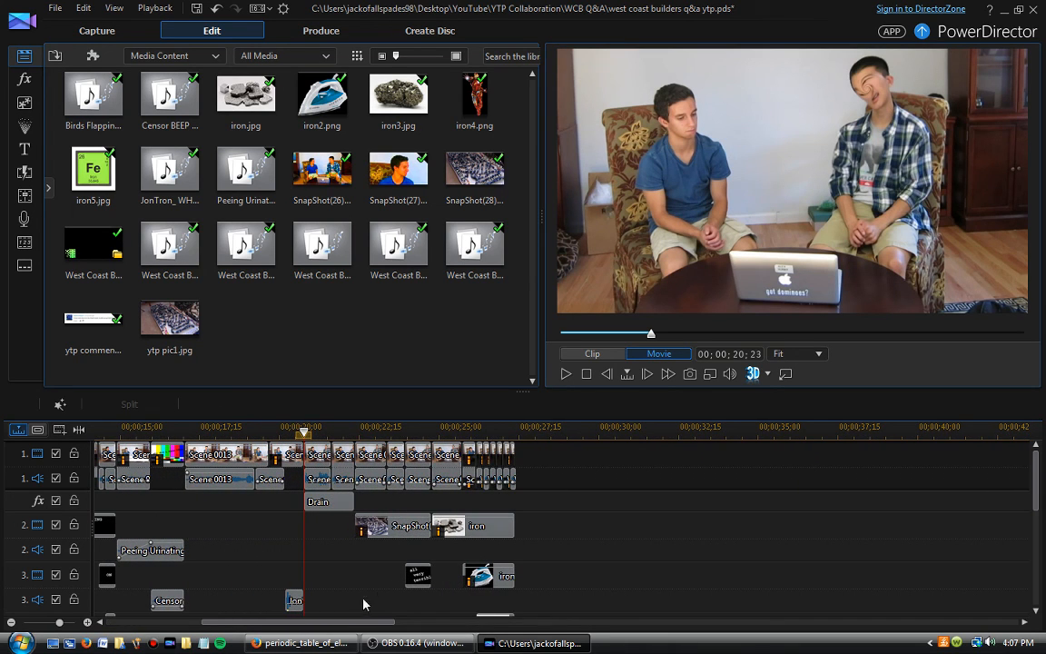
pyautogui.moveTo(333, 622); pyautogui.dragTo(238, 622)
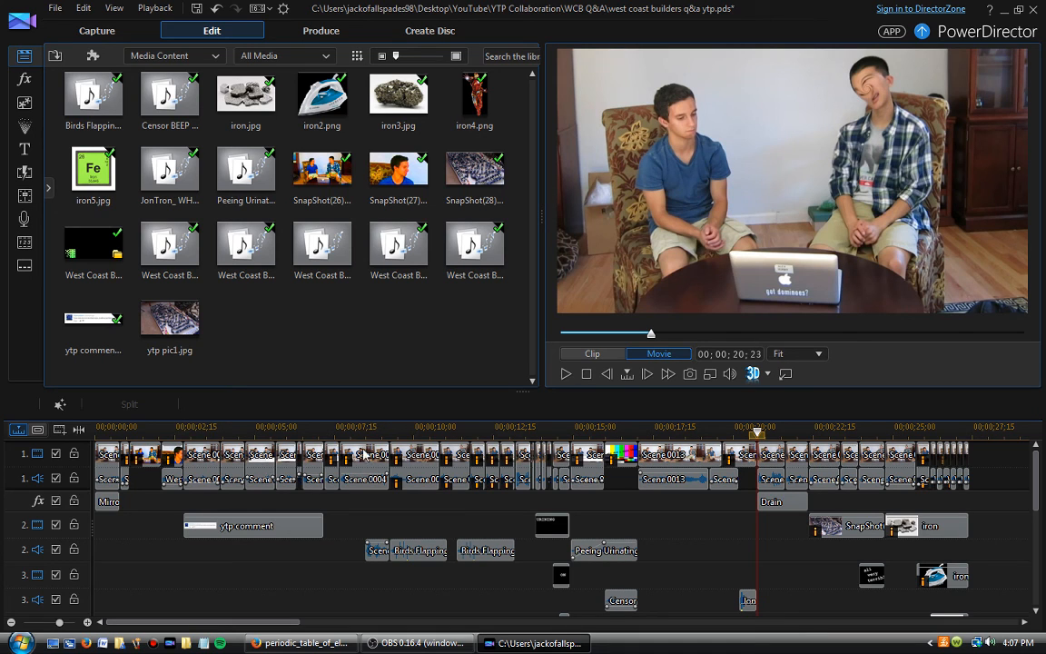
pyautogui.moveTo(218, 623); pyautogui.dragTo(283, 618)
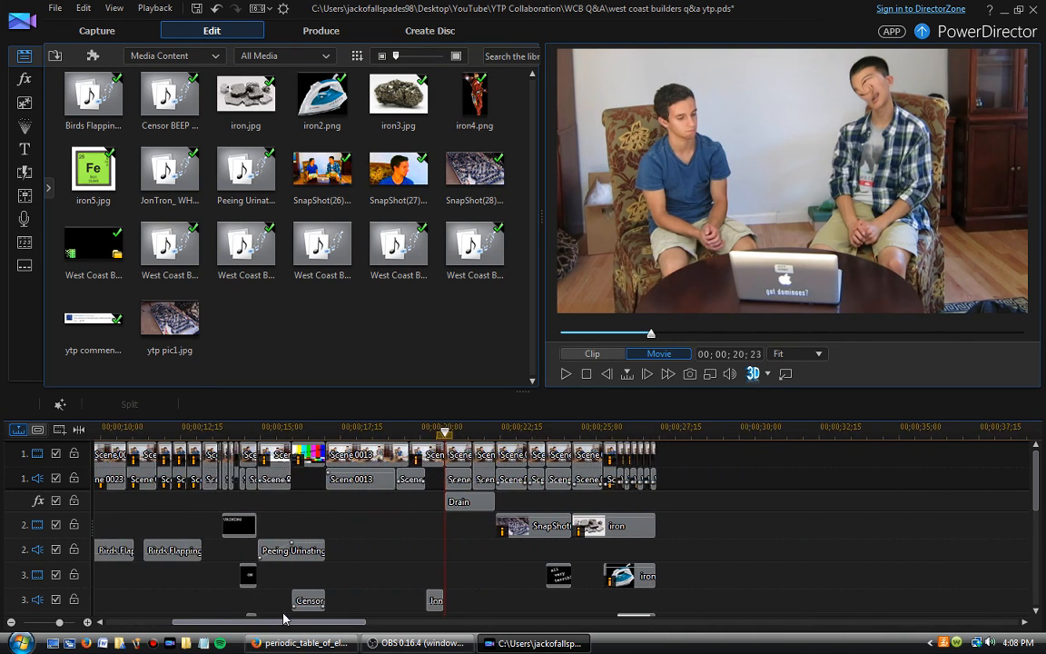
pyautogui.click(347, 457)
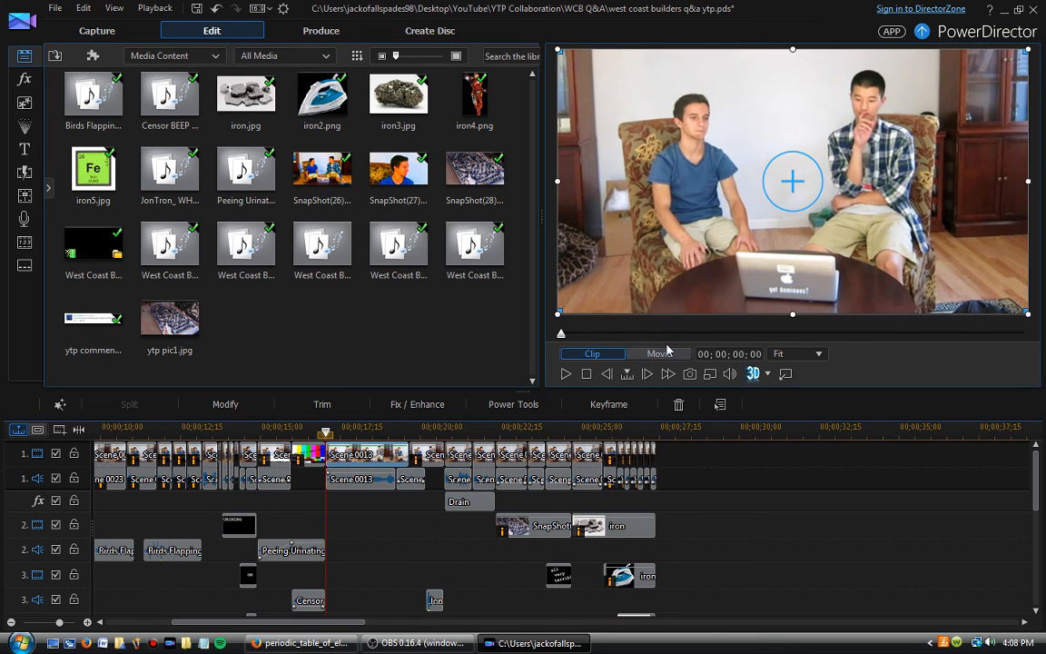
pyautogui.click(661, 353)
pyautogui.click(566, 374)
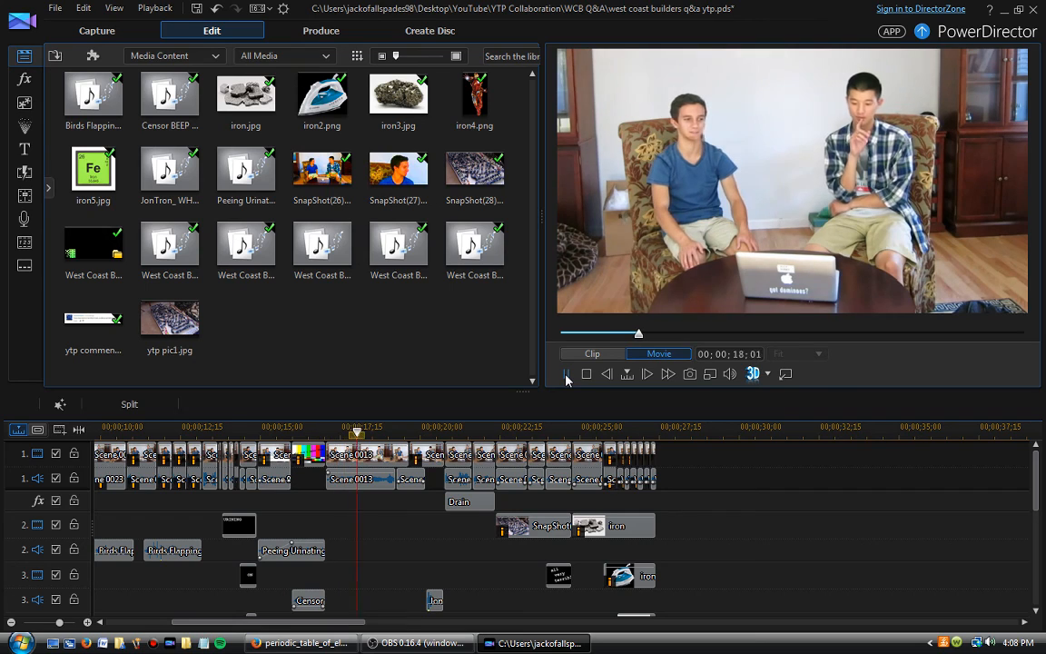
pyautogui.click(565, 376)
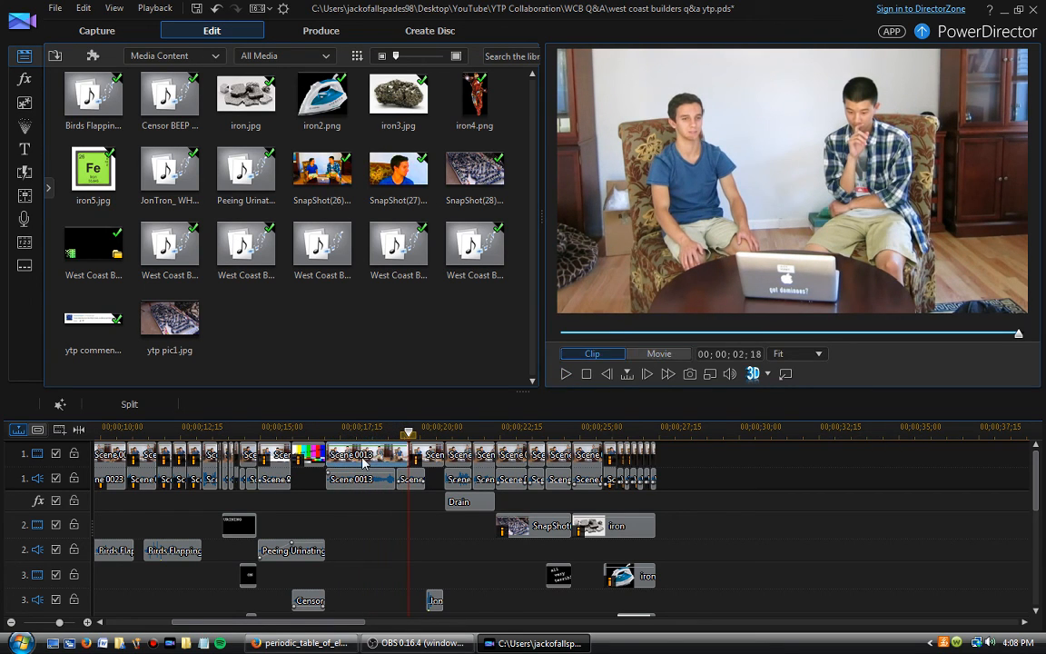
pyautogui.click(366, 456)
pyautogui.click(586, 375)
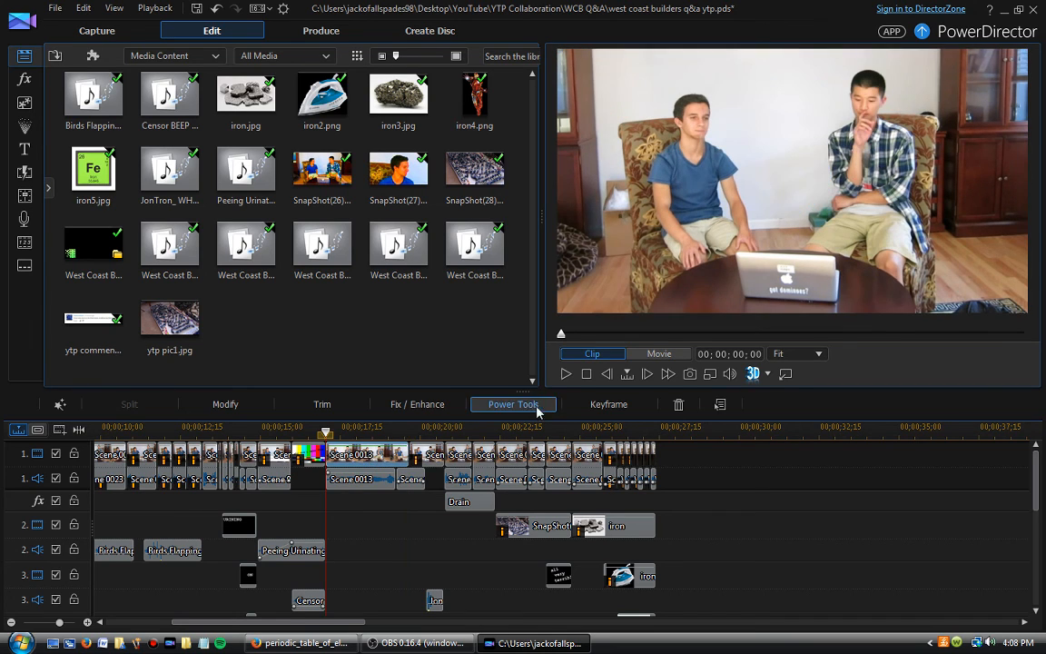
pyautogui.click(586, 374)
pyautogui.click(566, 374)
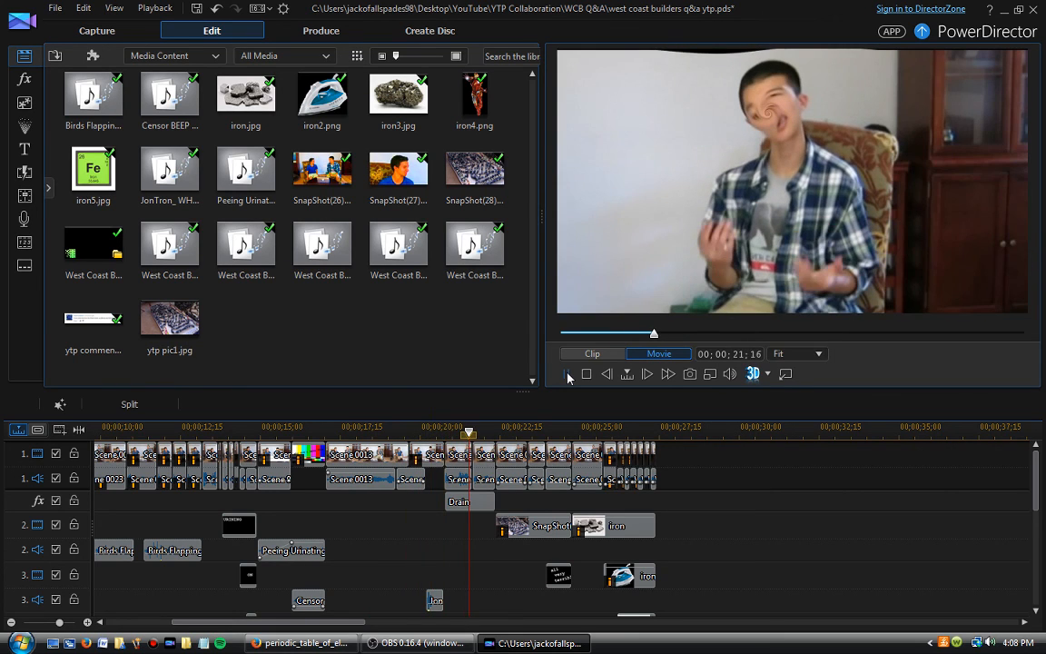
# Replay the movie from the start of the close-up clip before the Drain effect into the Drain section
pyautogui.click(424, 464)
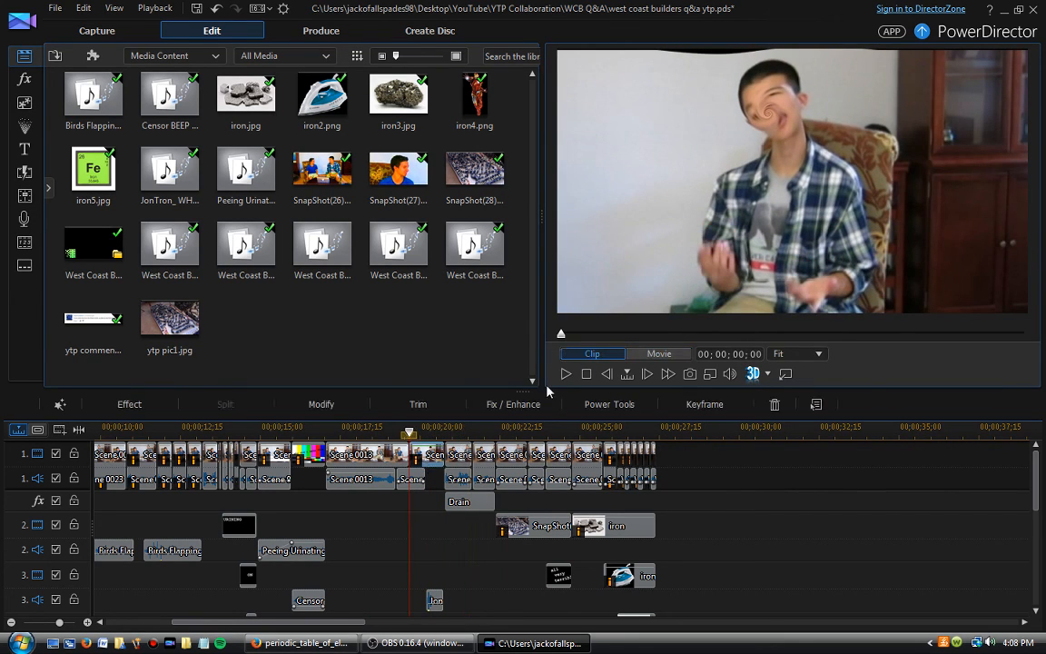
pyautogui.click(655, 356)
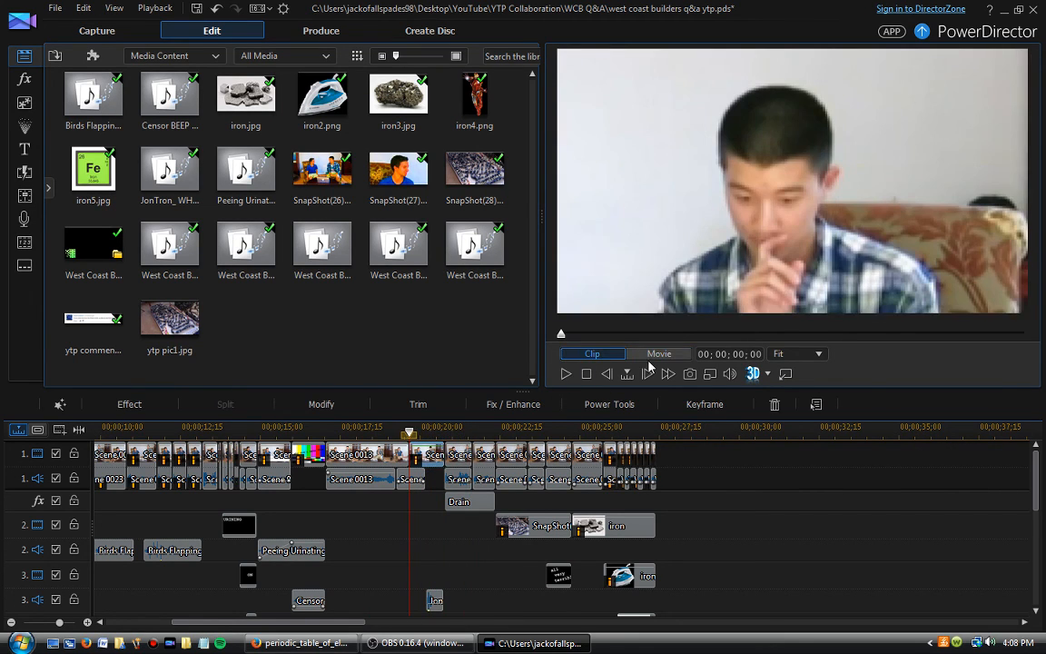
pyautogui.click(565, 374)
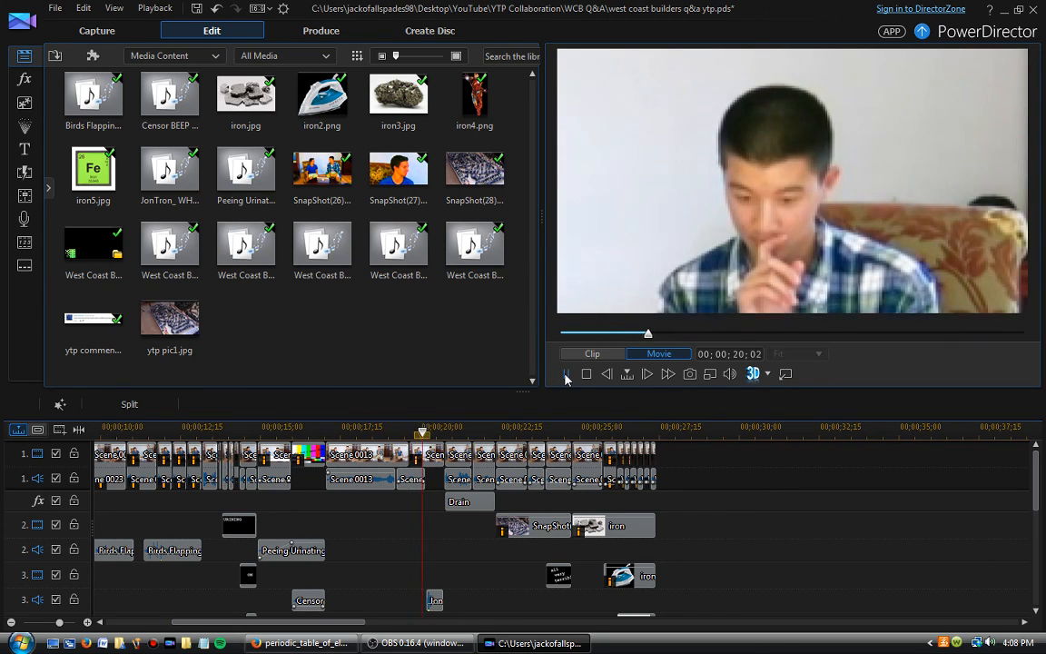
pyautogui.click(565, 374)
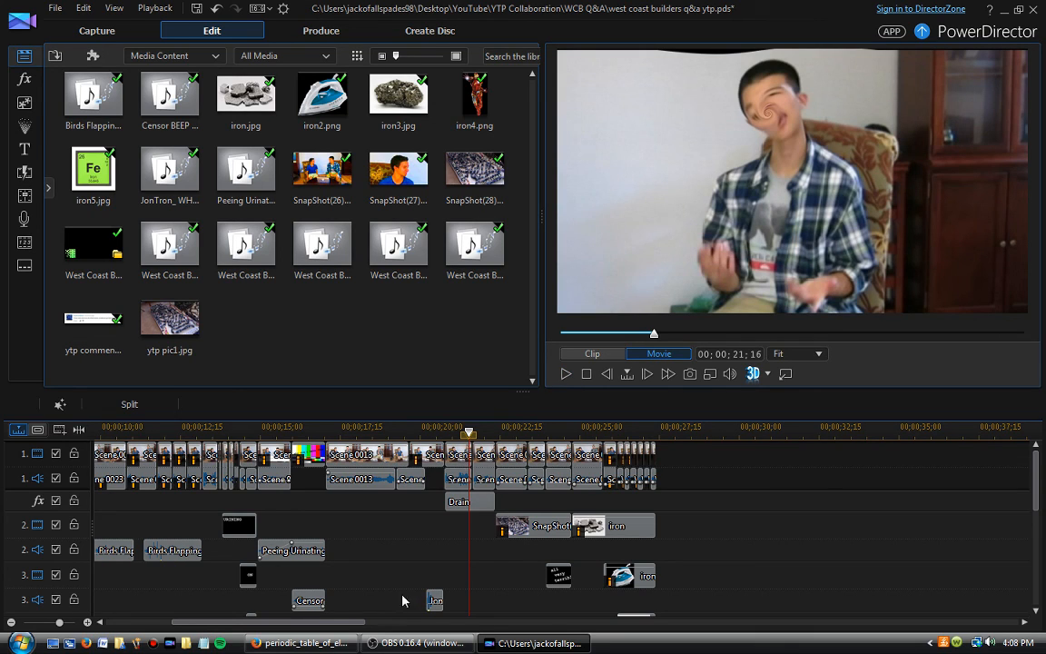
# Play the movie from late in the close-up clip through the Drain effect and into the domino snapshot overlay
pyautogui.click(459, 465)
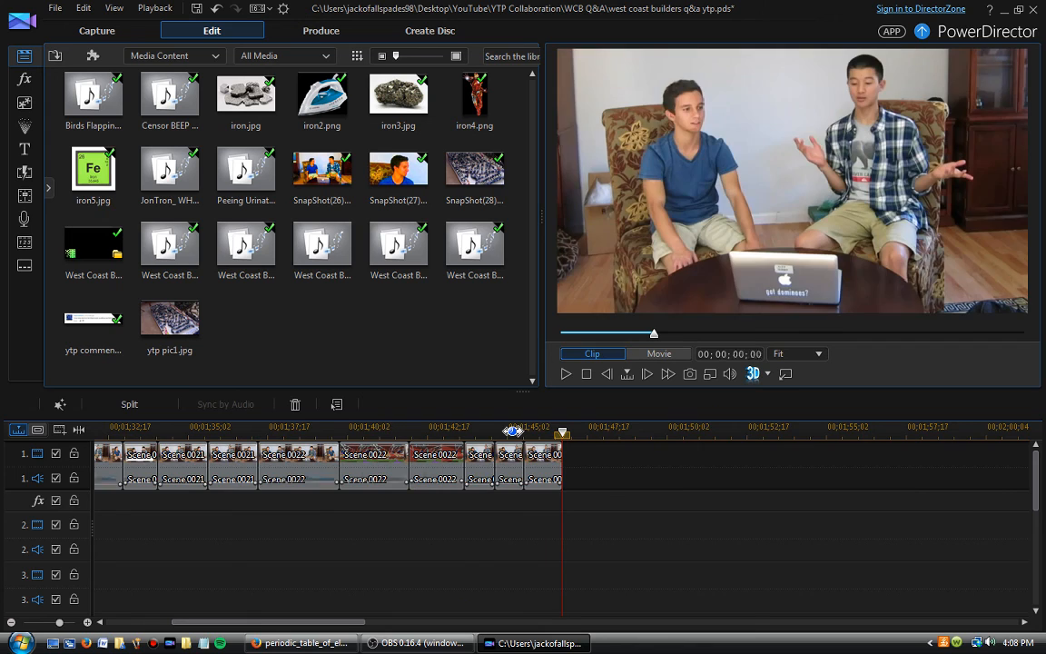
pyautogui.press('Home')
pyautogui.moveTo(278, 623); pyautogui.dragTo(376, 608)
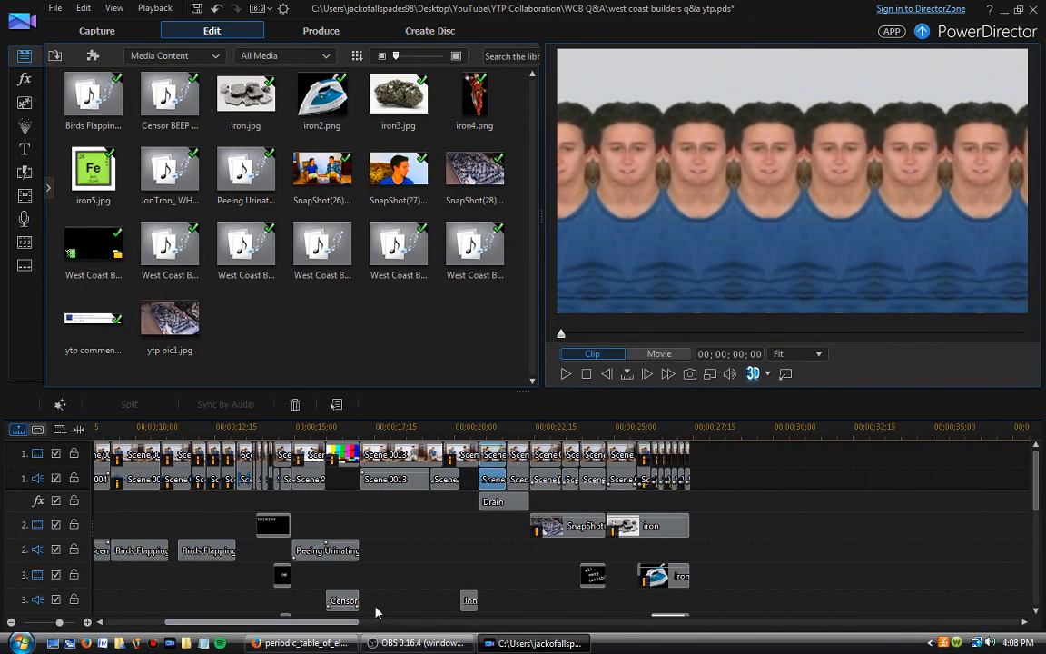
pyautogui.click(492, 458)
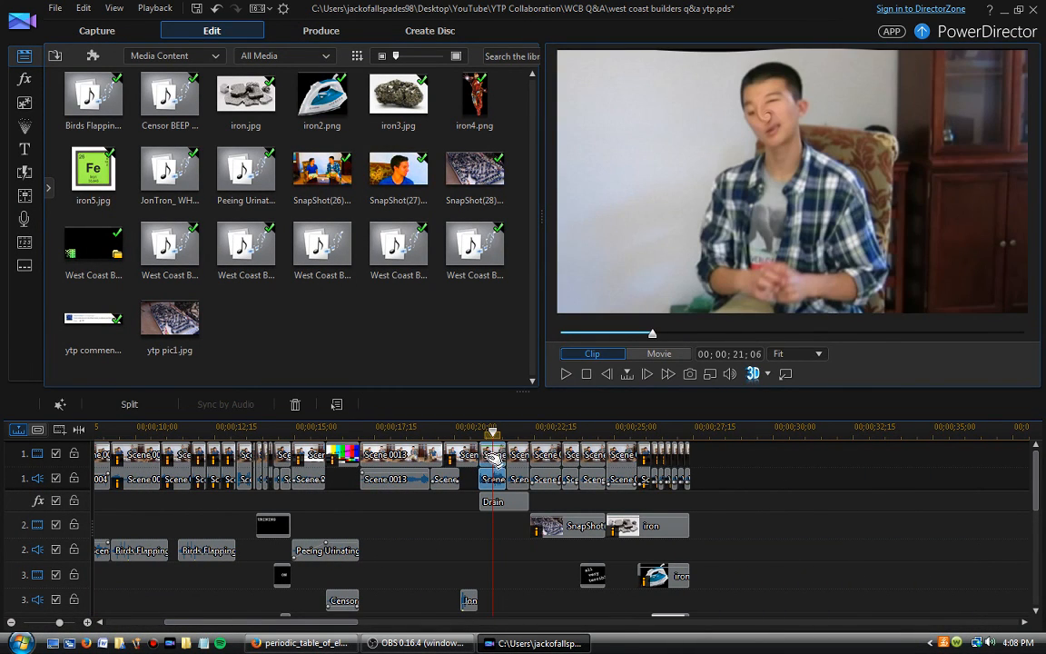
pyautogui.click(472, 454)
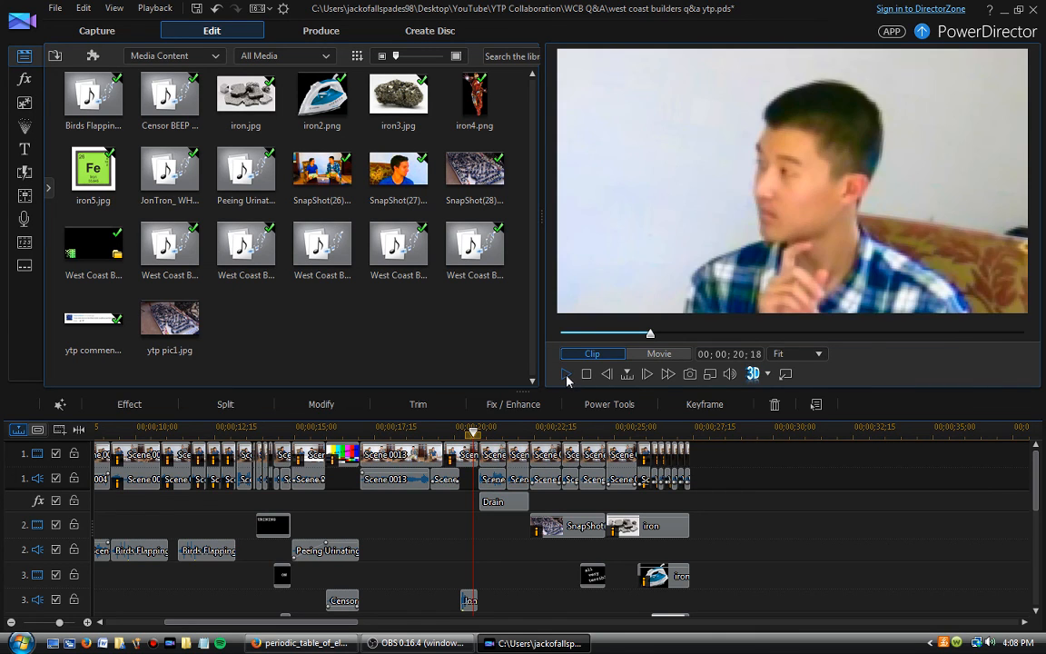
pyautogui.click(566, 374)
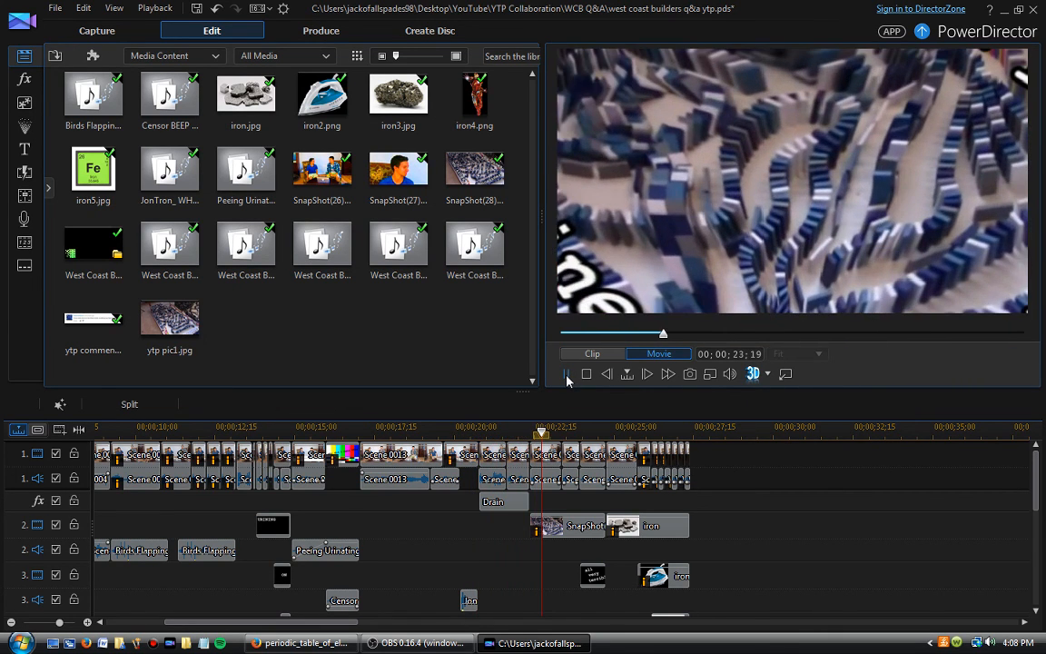
pyautogui.click(566, 374)
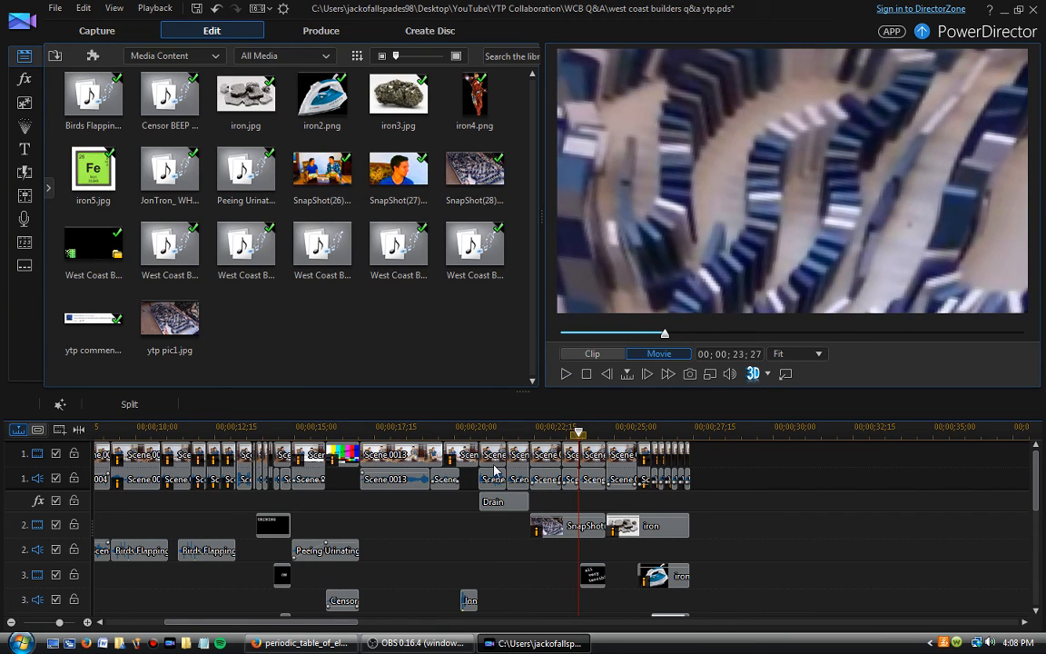
# Play the movie from the start of the Drain effect past the end of the iron overlays and save the project
pyautogui.click(495, 469)
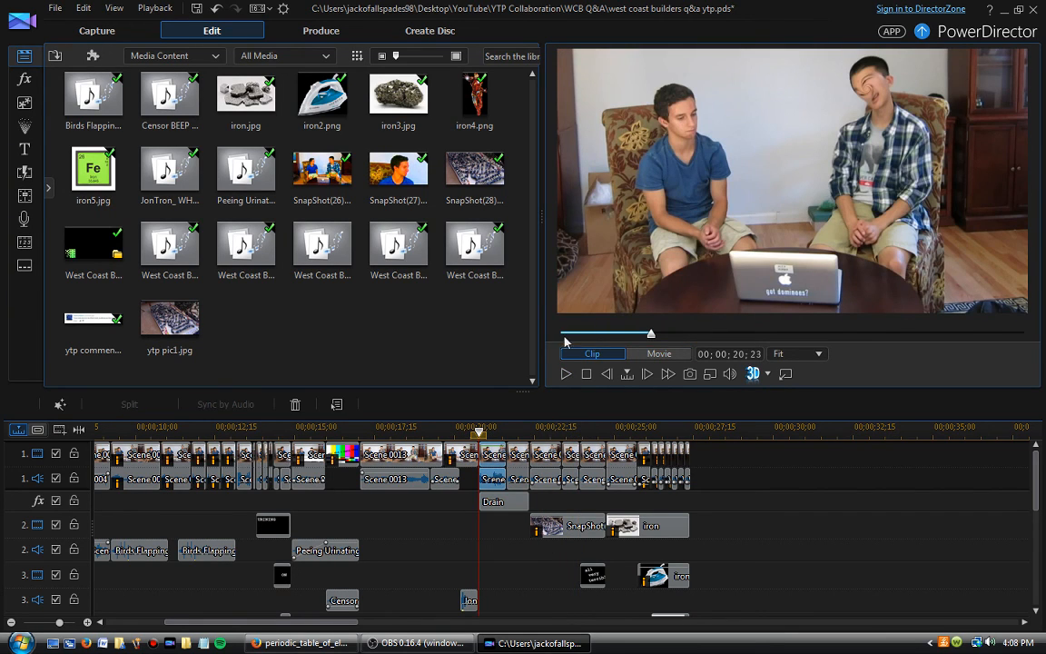
pyautogui.click(640, 354)
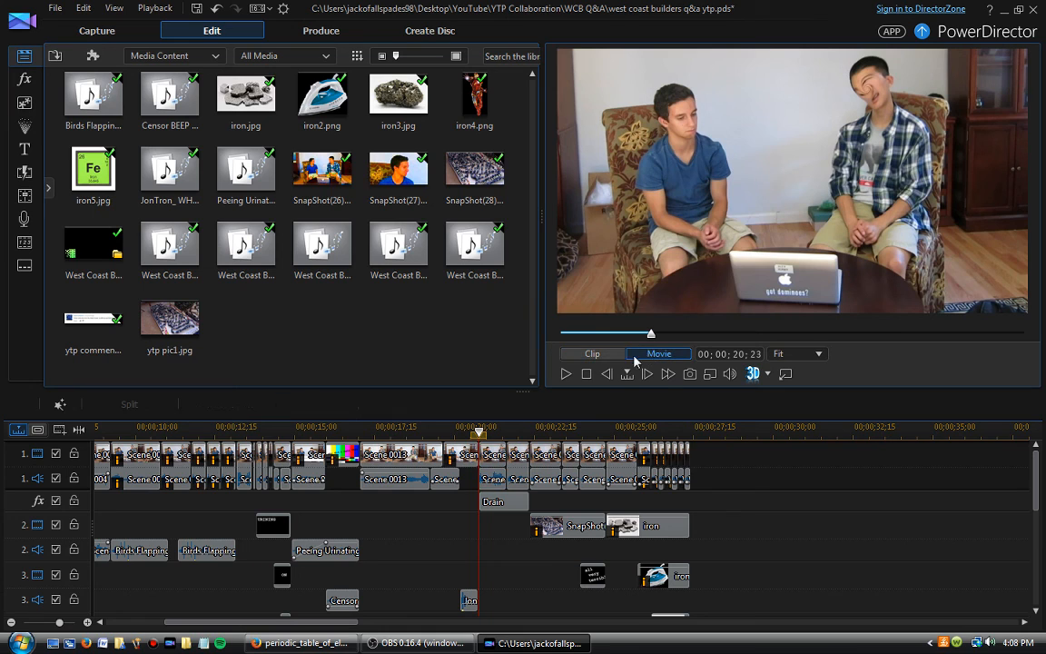
pyautogui.click(566, 374)
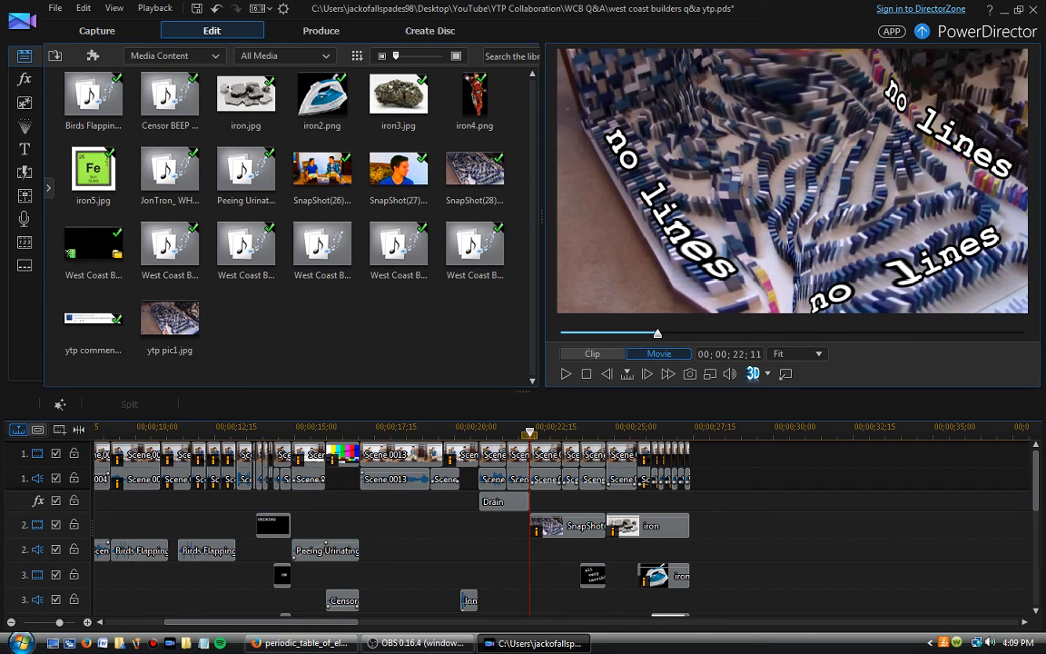
pyautogui.click(565, 374)
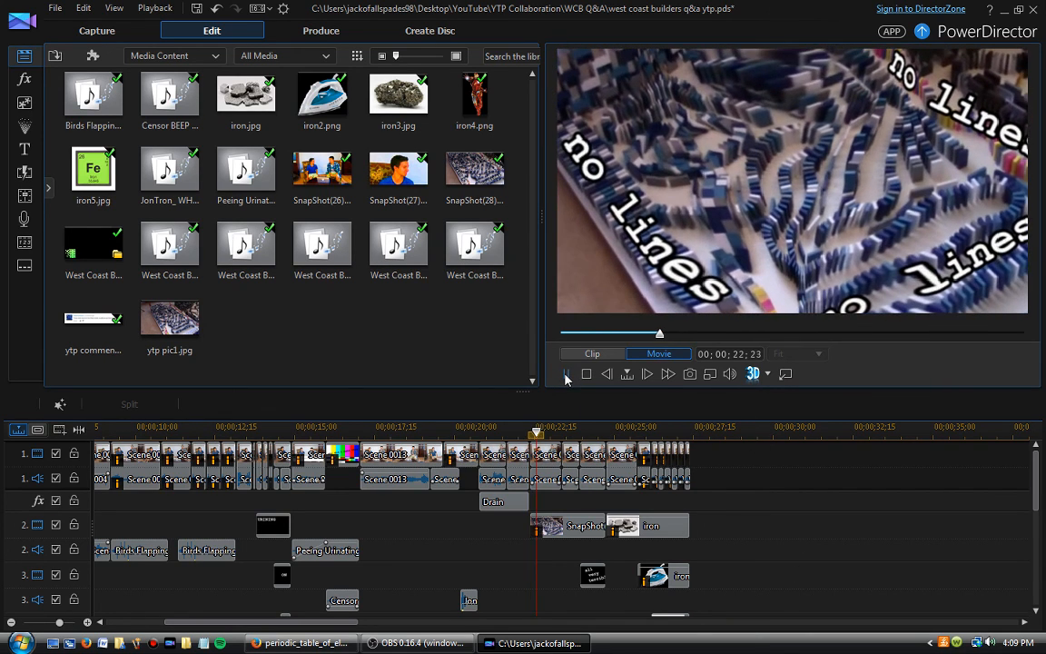
pyautogui.click(565, 374)
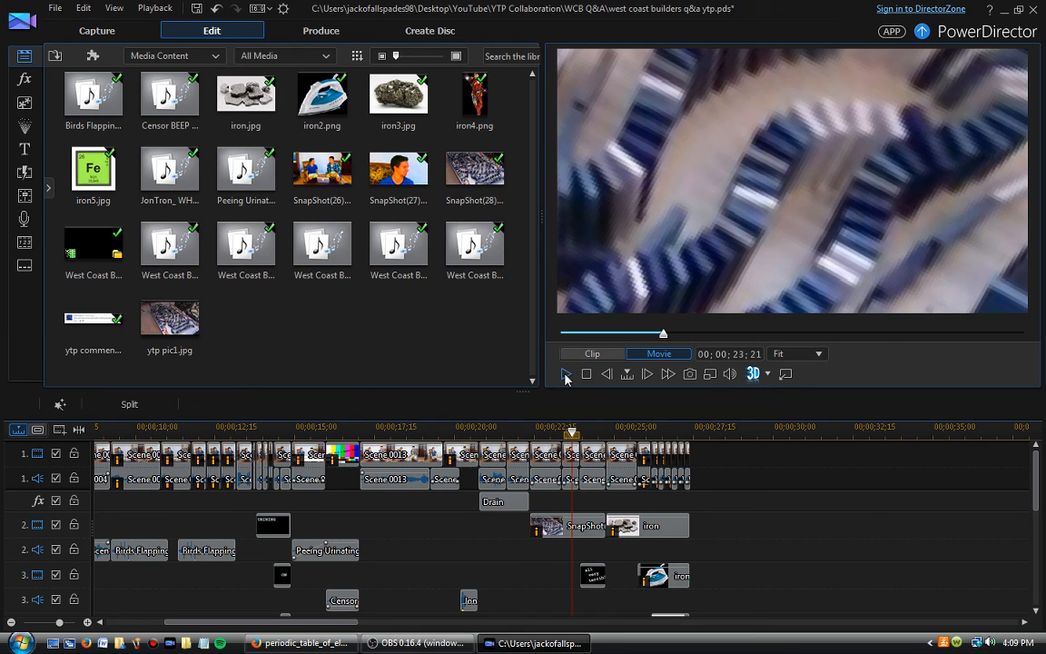
pyautogui.click(565, 373)
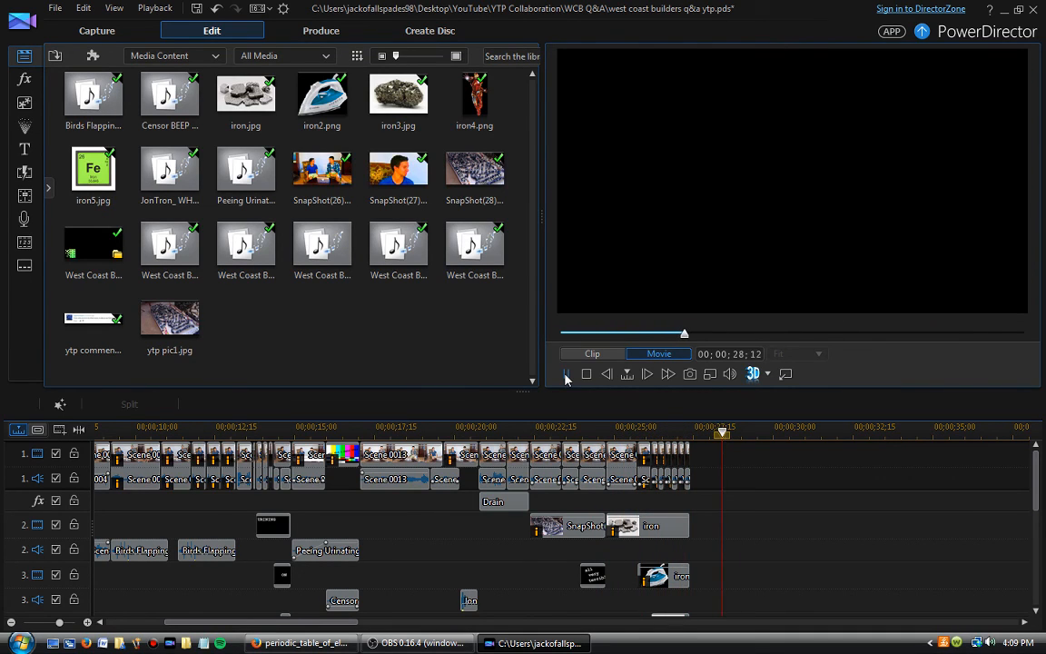
pyautogui.click(565, 373)
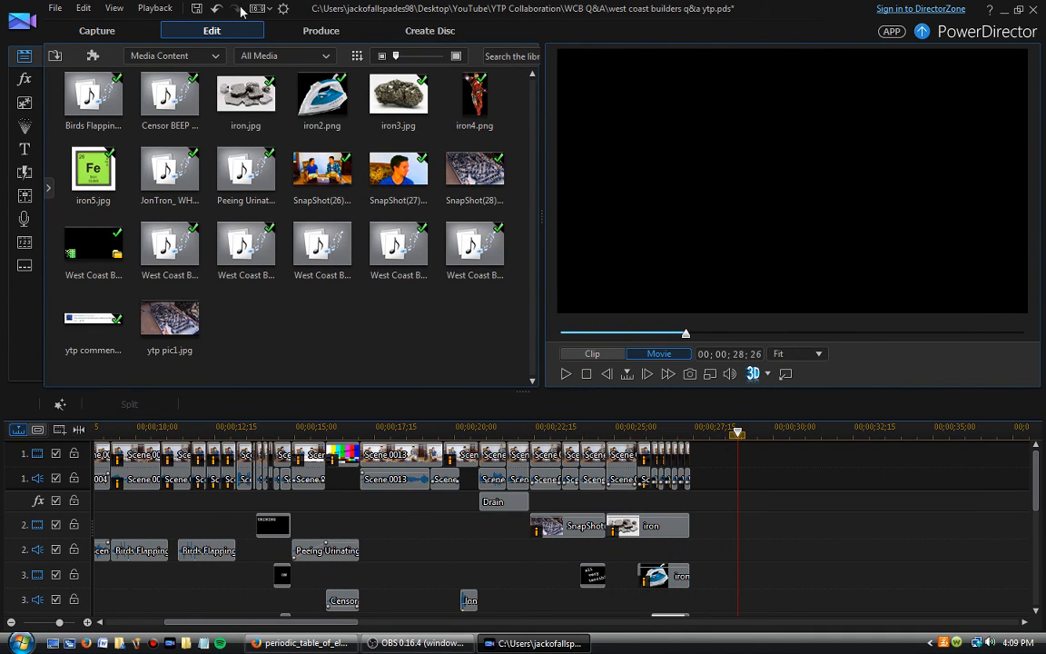
pyautogui.click(198, 11)
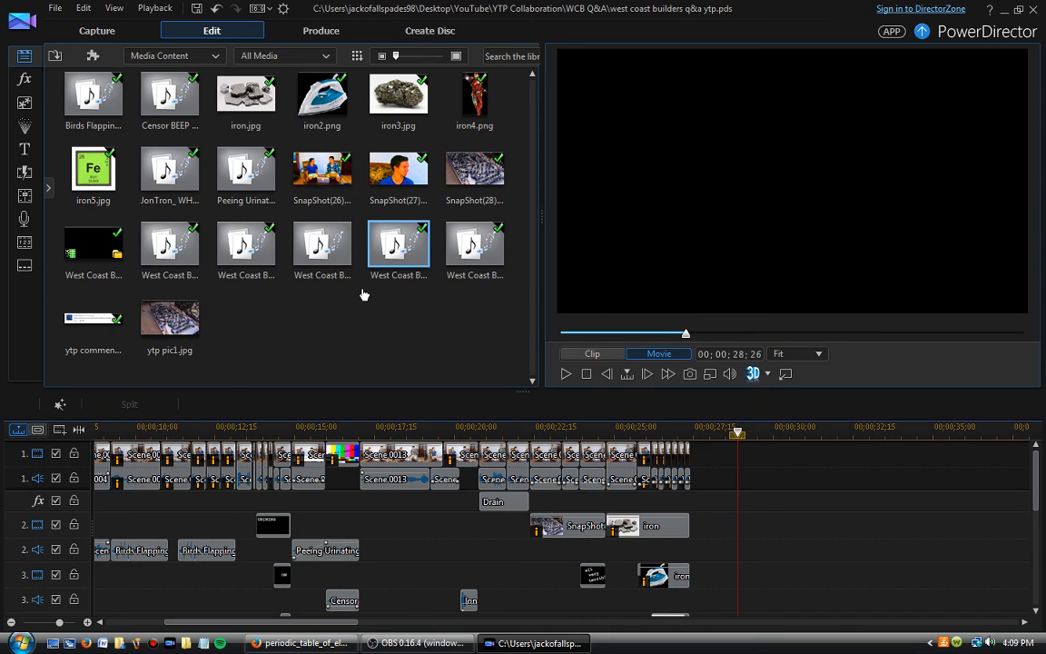
# Switch to Firefox, view the YouTube Poop Group folder in Google Drive in a new tab, close it and return to PowerDirector
pyautogui.click(298, 643)
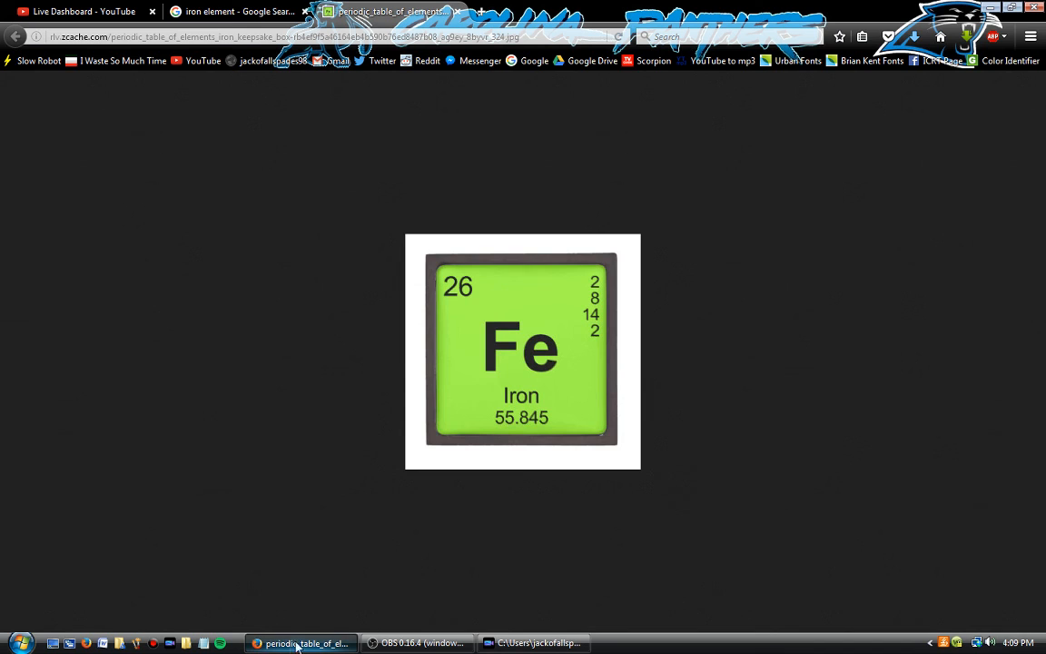
pyautogui.click(481, 14)
pyautogui.click(563, 61)
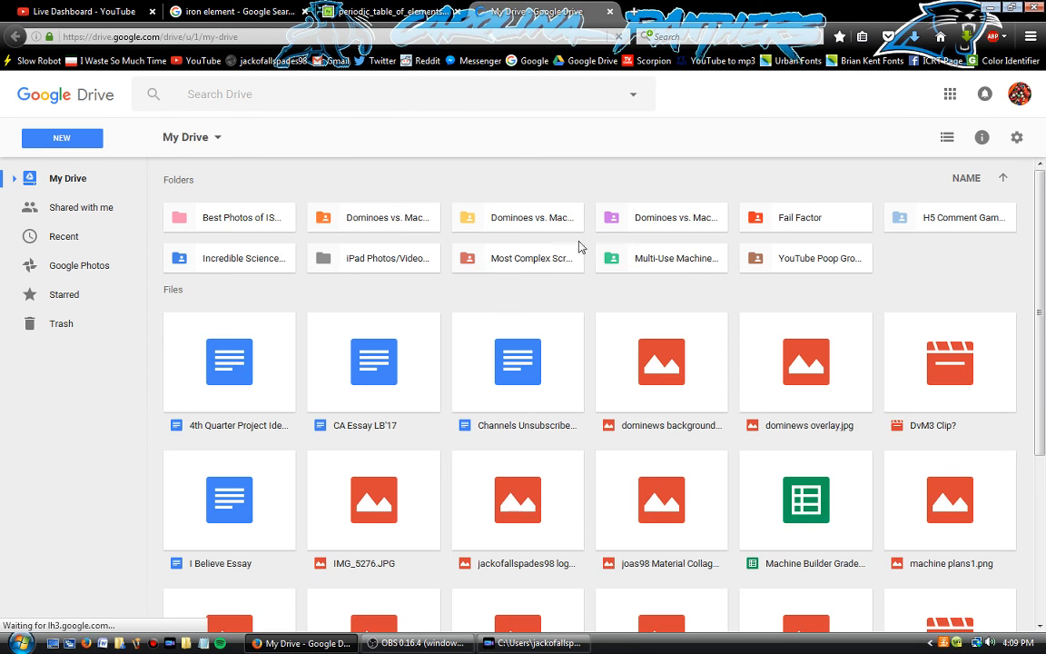
pyautogui.click(778, 265)
pyautogui.doubleClick(777, 264)
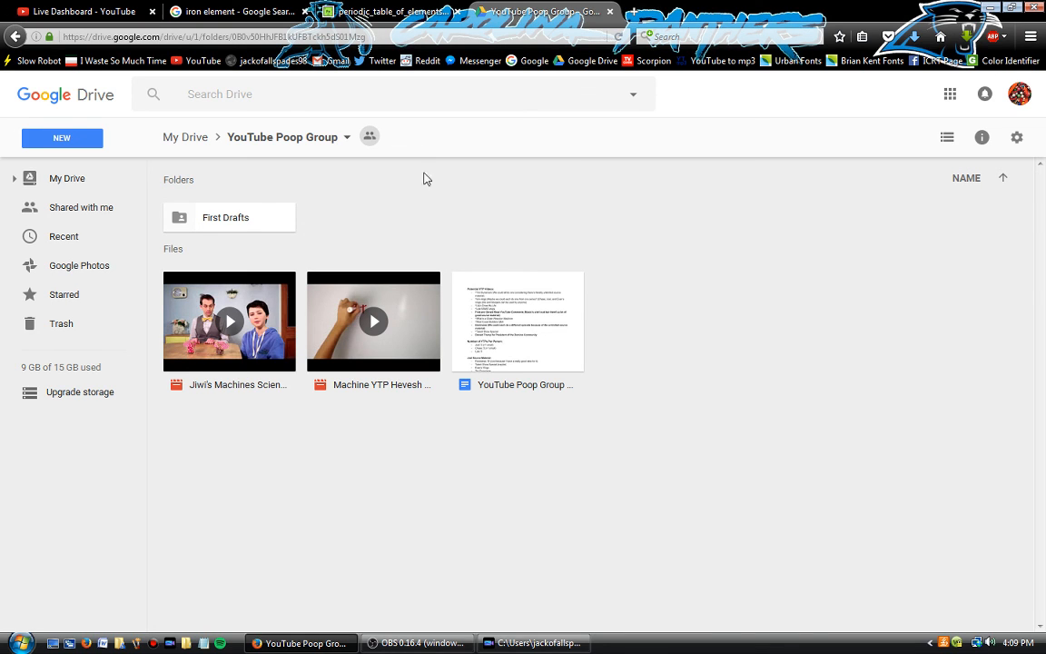
pyautogui.middleClick(549, 11)
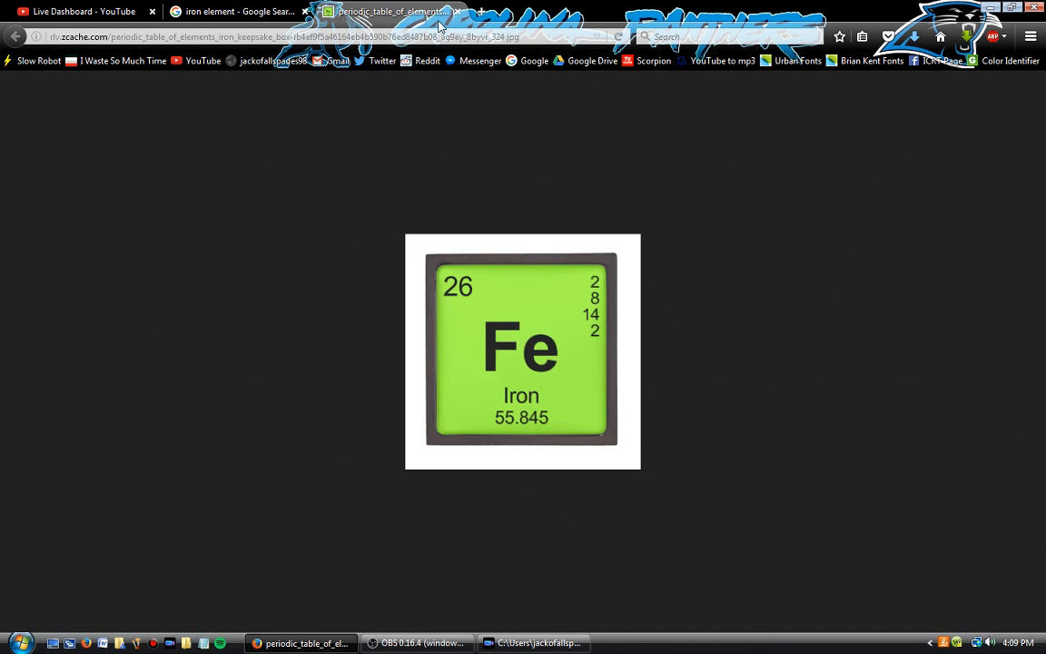
pyautogui.click(534, 643)
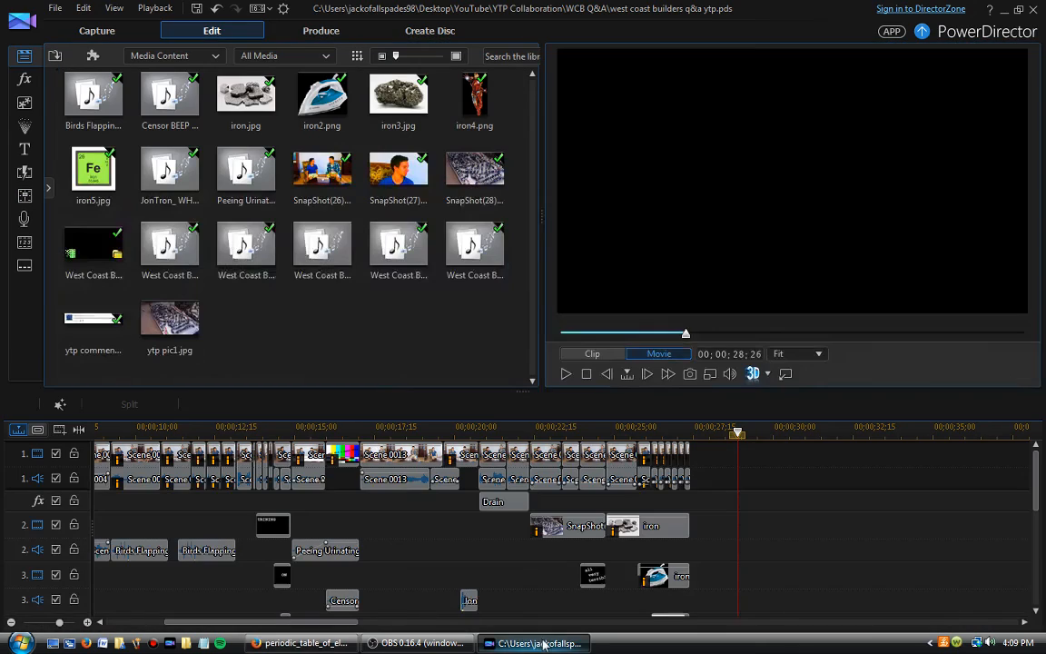
# Switch to OBS and check the advanced audio properties of the Mic/Aux and Desktop Audio sources
pyautogui.click(421, 645)
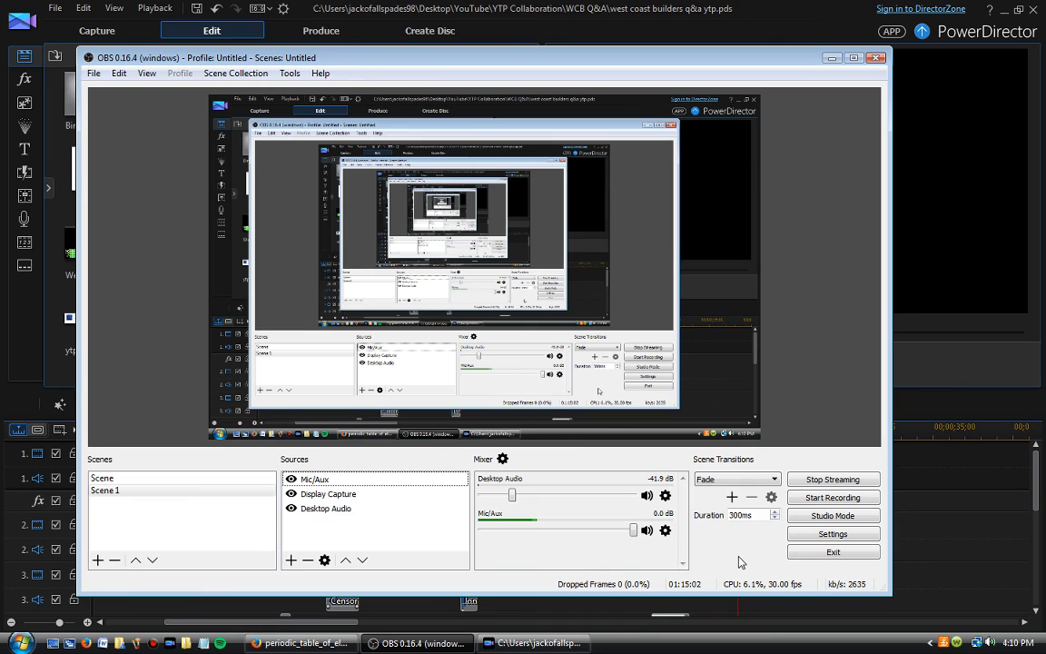
pyautogui.click(503, 459)
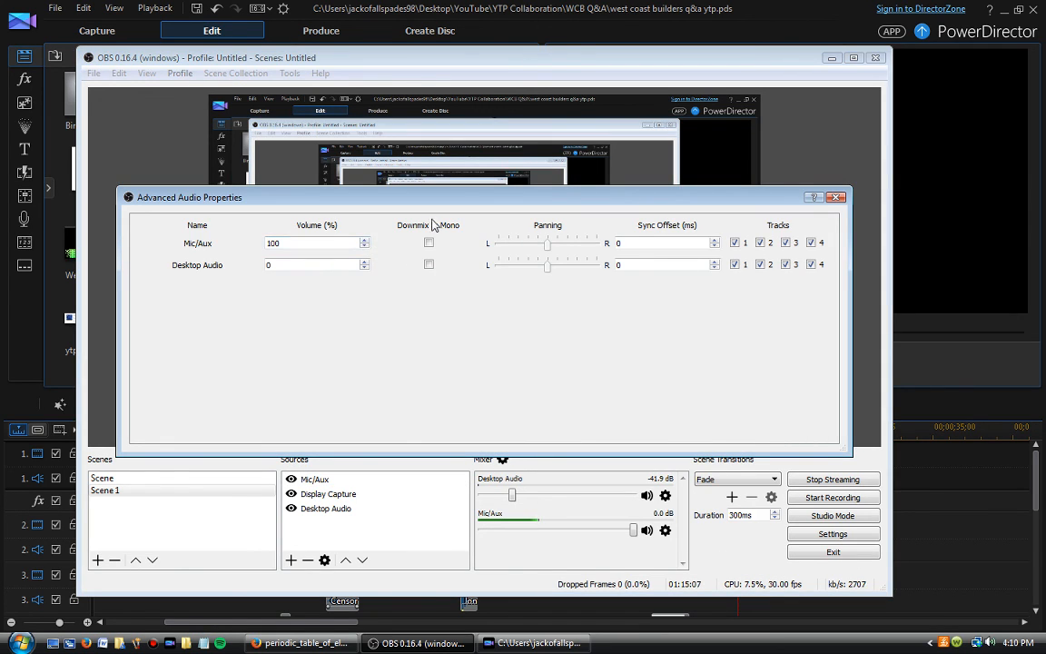
pyautogui.click(836, 197)
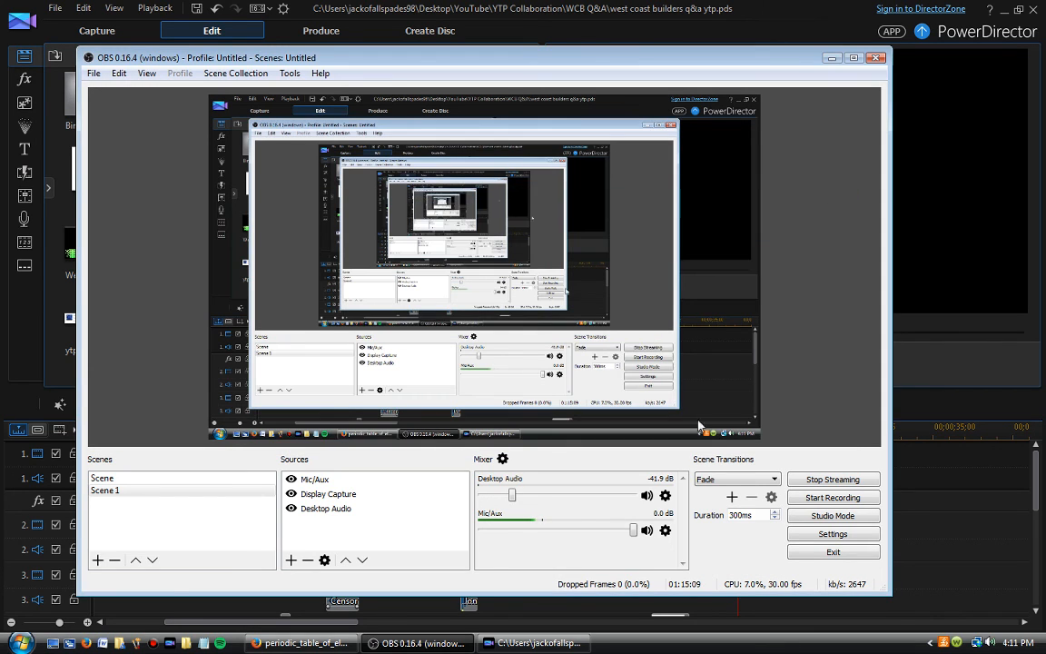